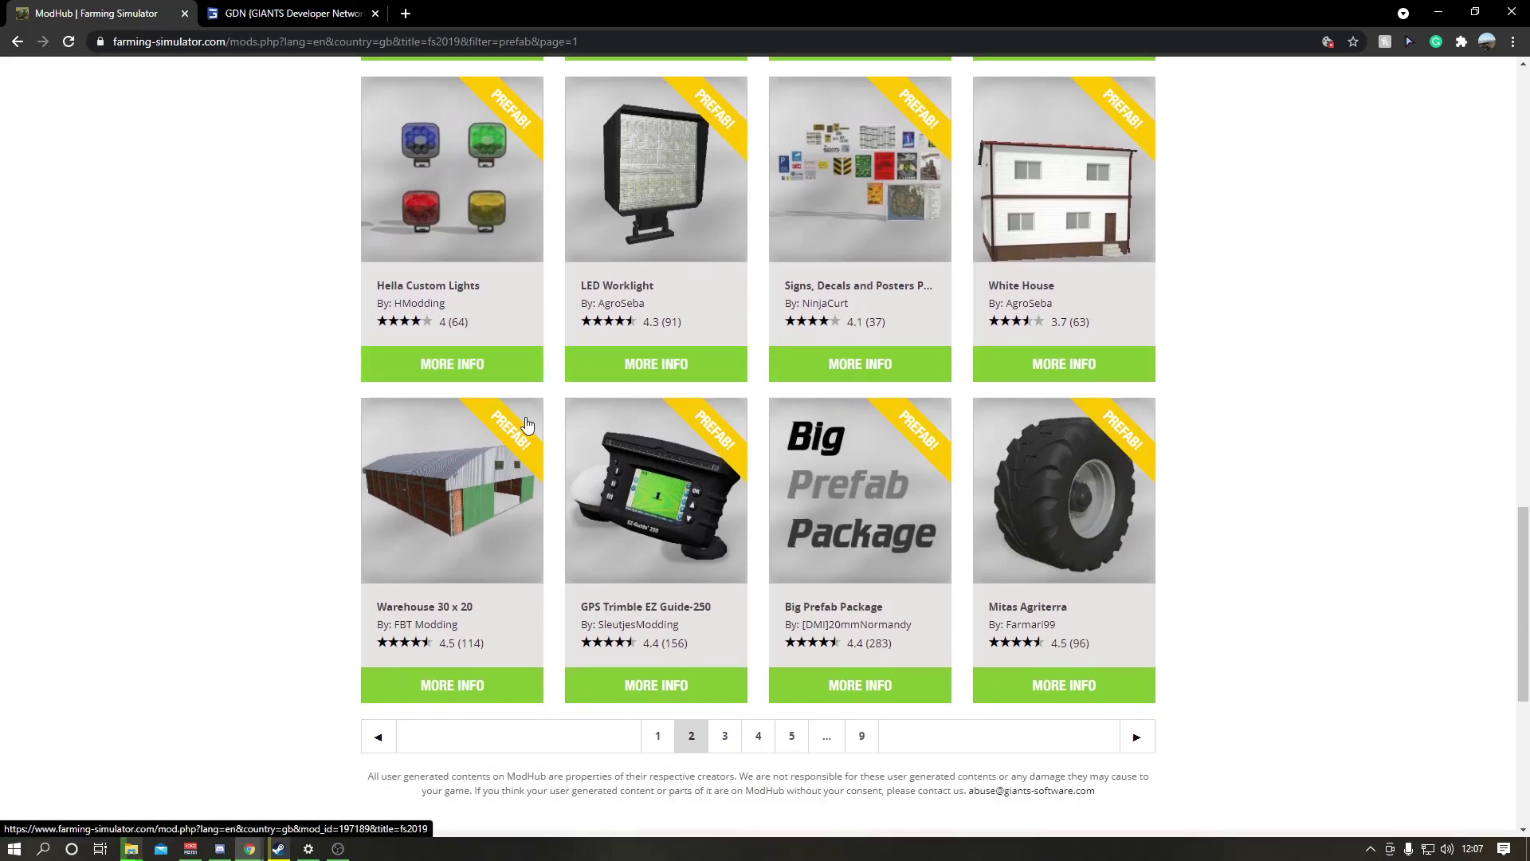
Duplicate the ModHub tab and open the Farming Simulator 19 game page in the copy to view its overview.
scroll(608, 431, up, 2)
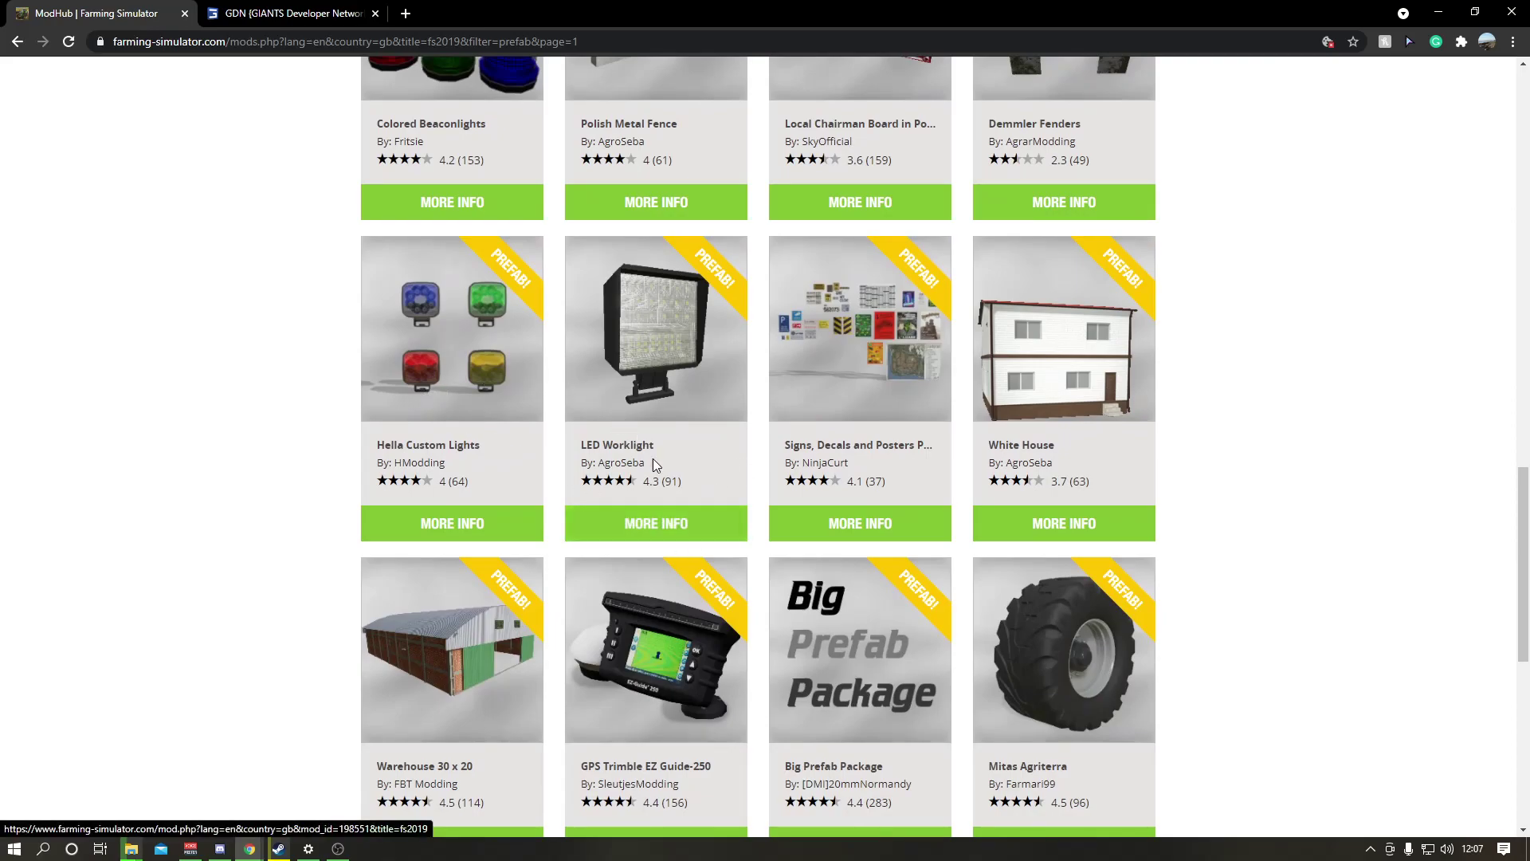
scroll(687, 527, up, 7)
right_click(140, 14)
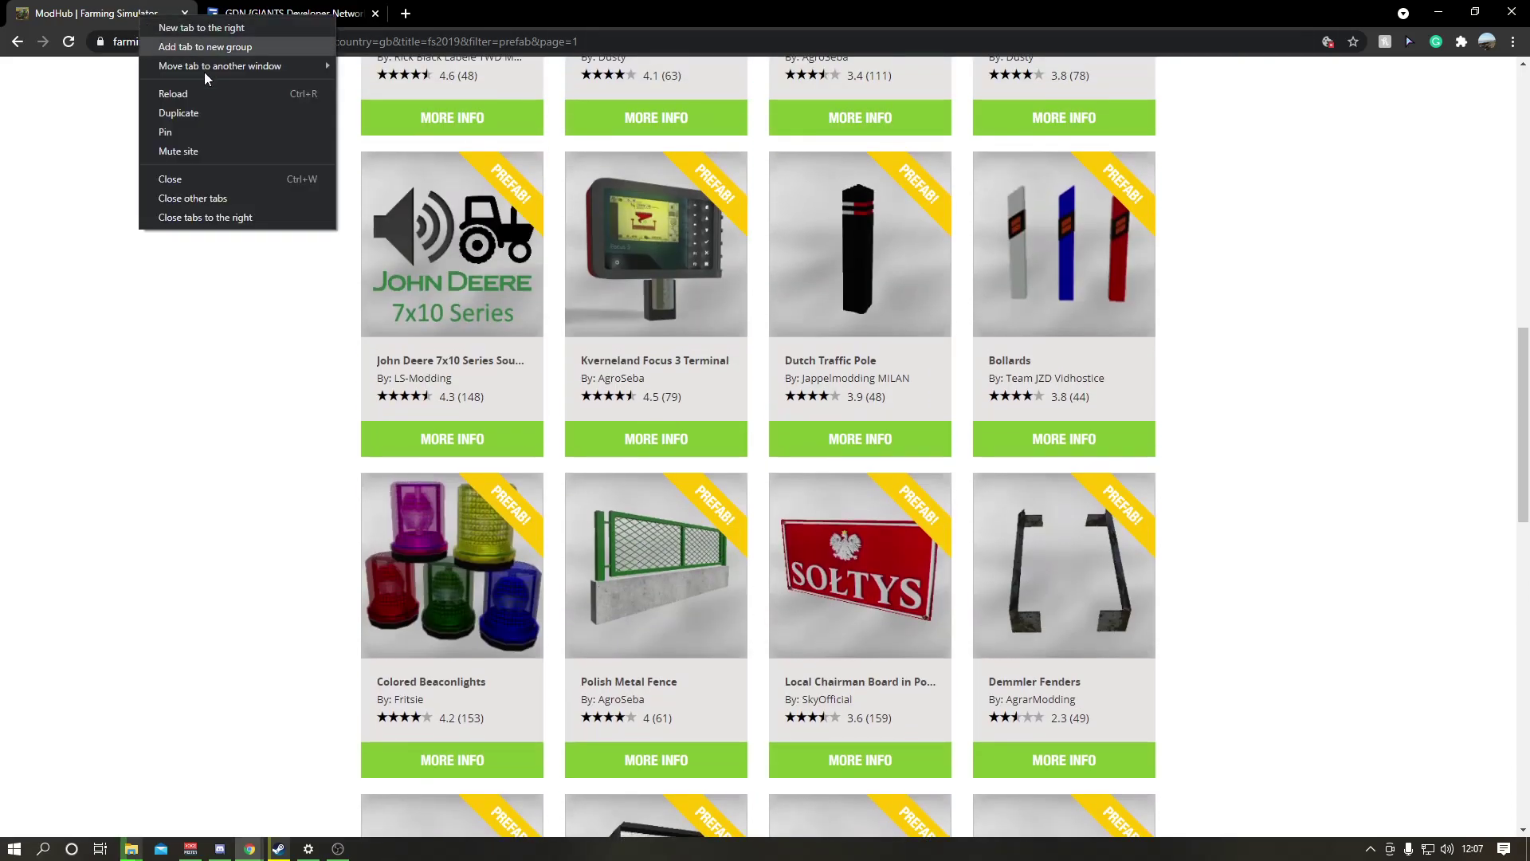
click(169, 112)
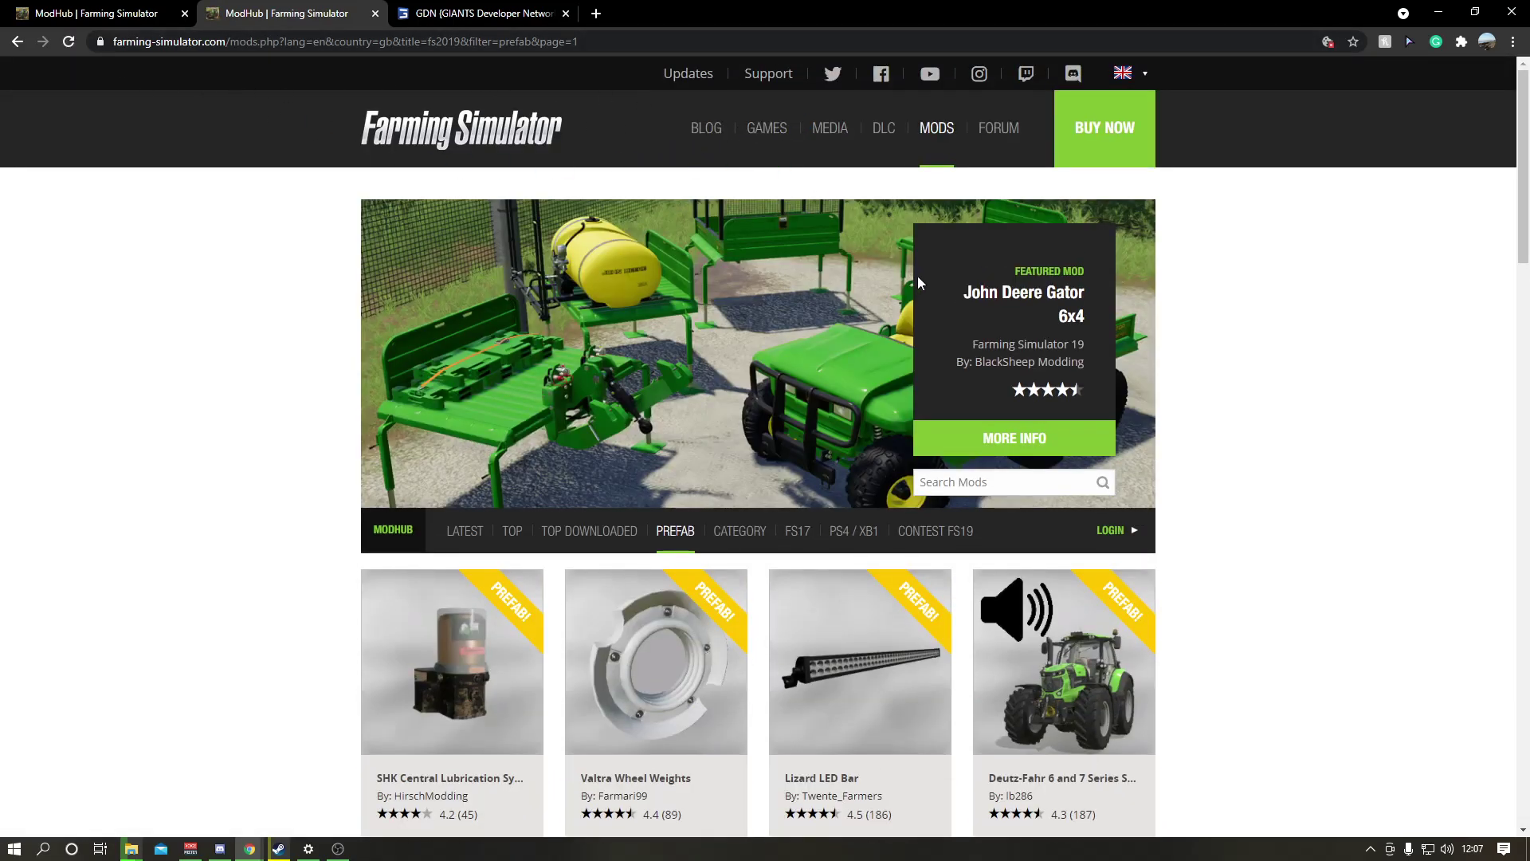
click(774, 129)
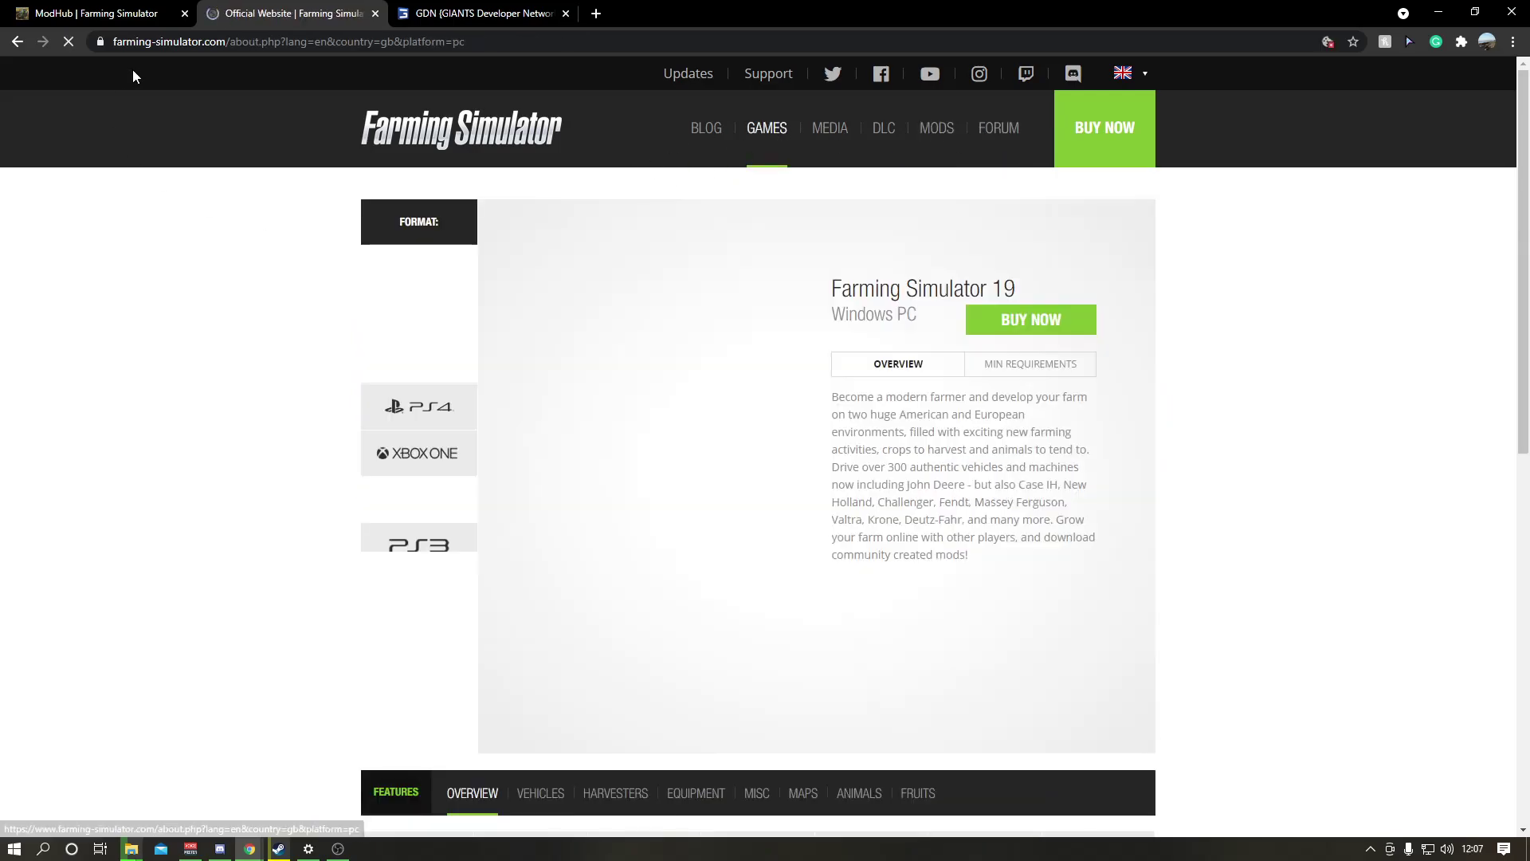
drag(832, 294, 1015, 288)
click(1301, 477)
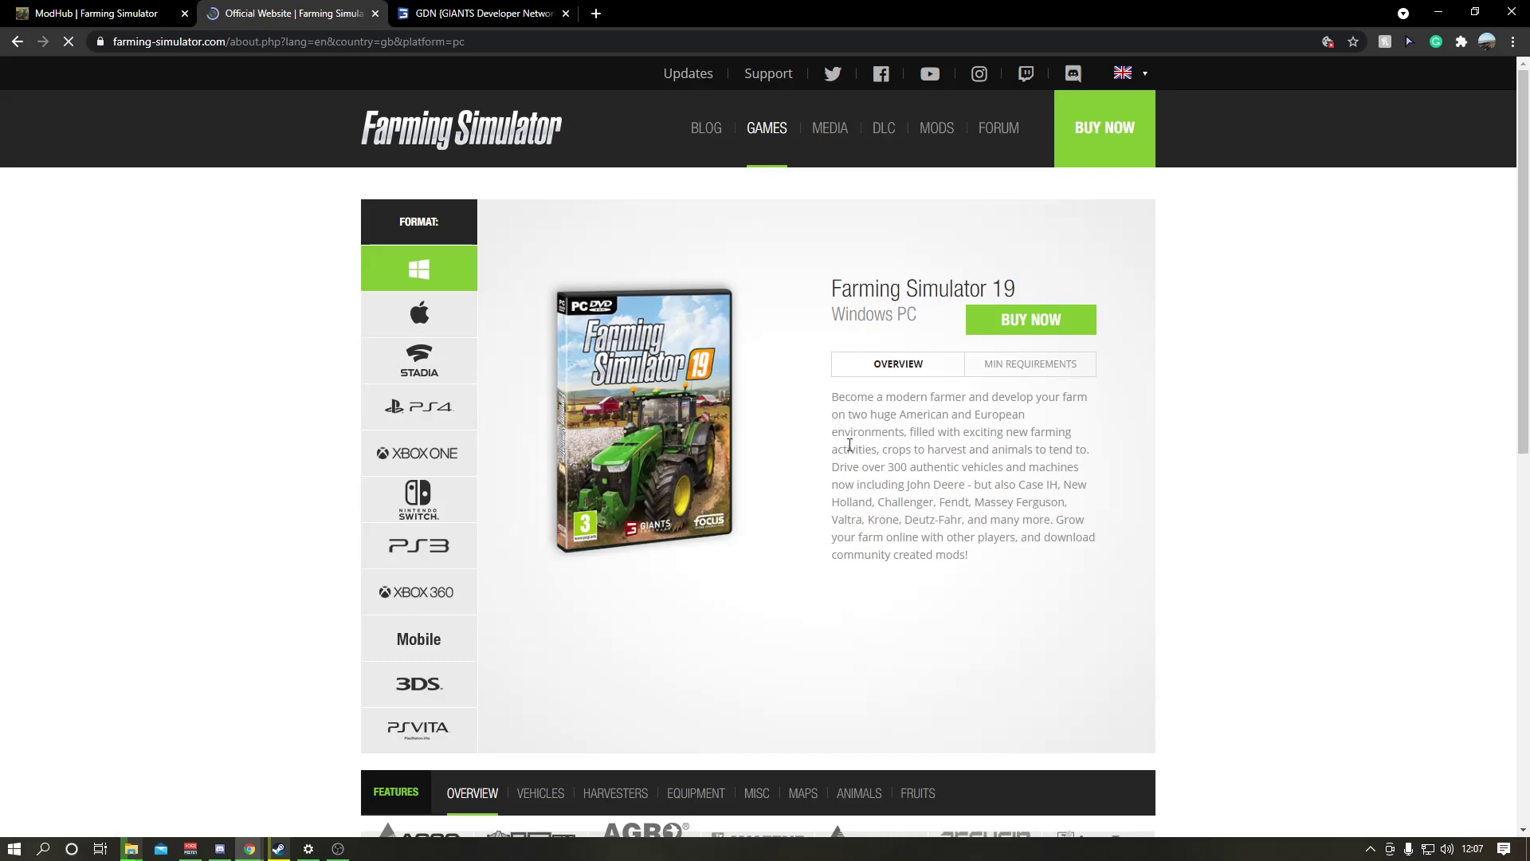
scroll(702, 478, down, 3)
scroll(701, 481, up, 3)
Start downloading GIANTS Editor v8.2.2 64bit from the GIANTS Developer Network downloads page and cancel the download.
click(456, 14)
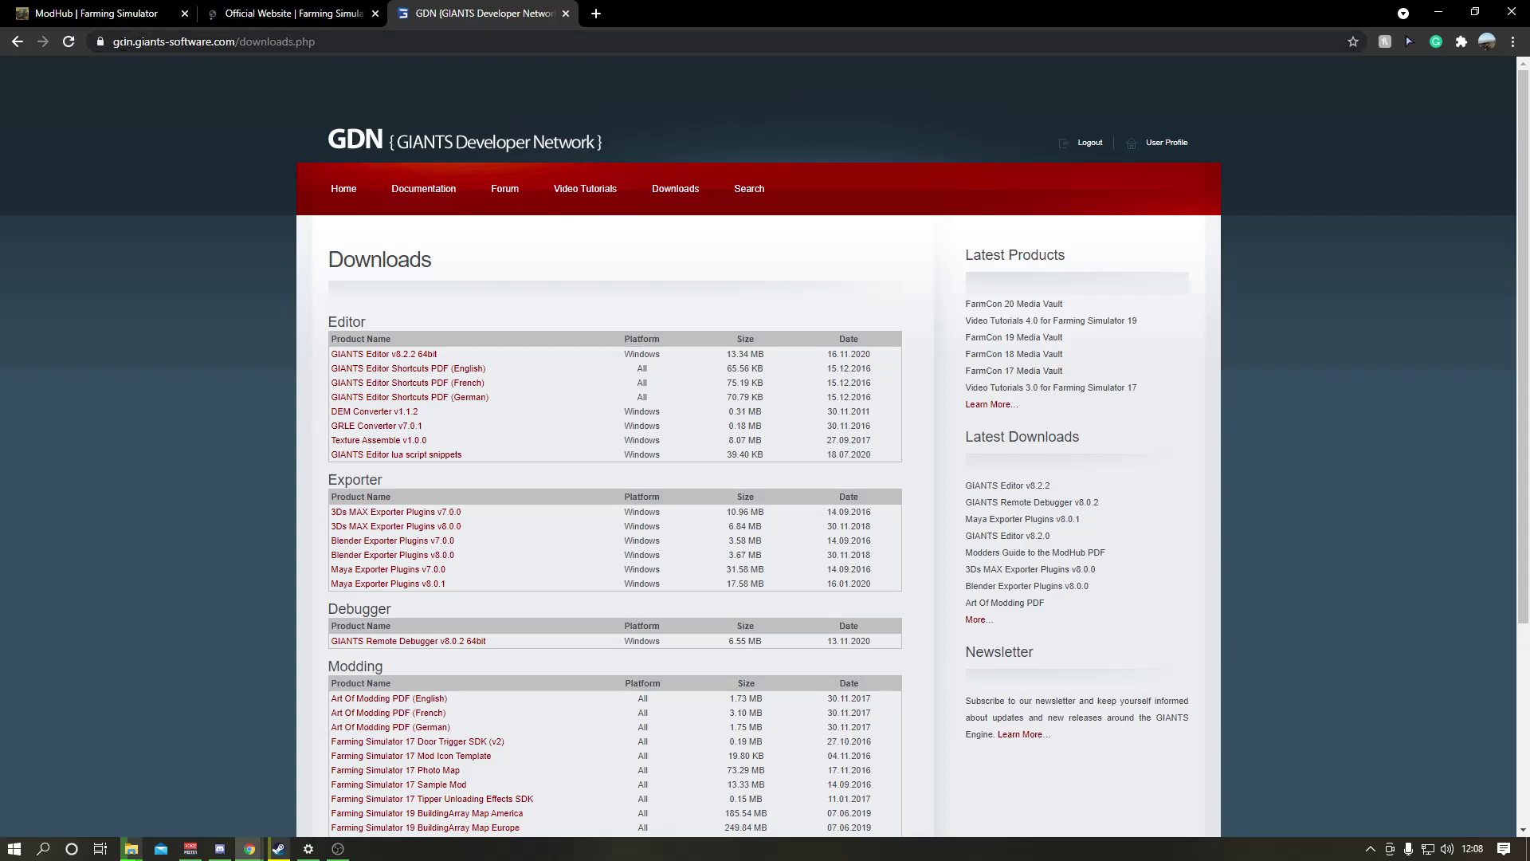
click(398, 353)
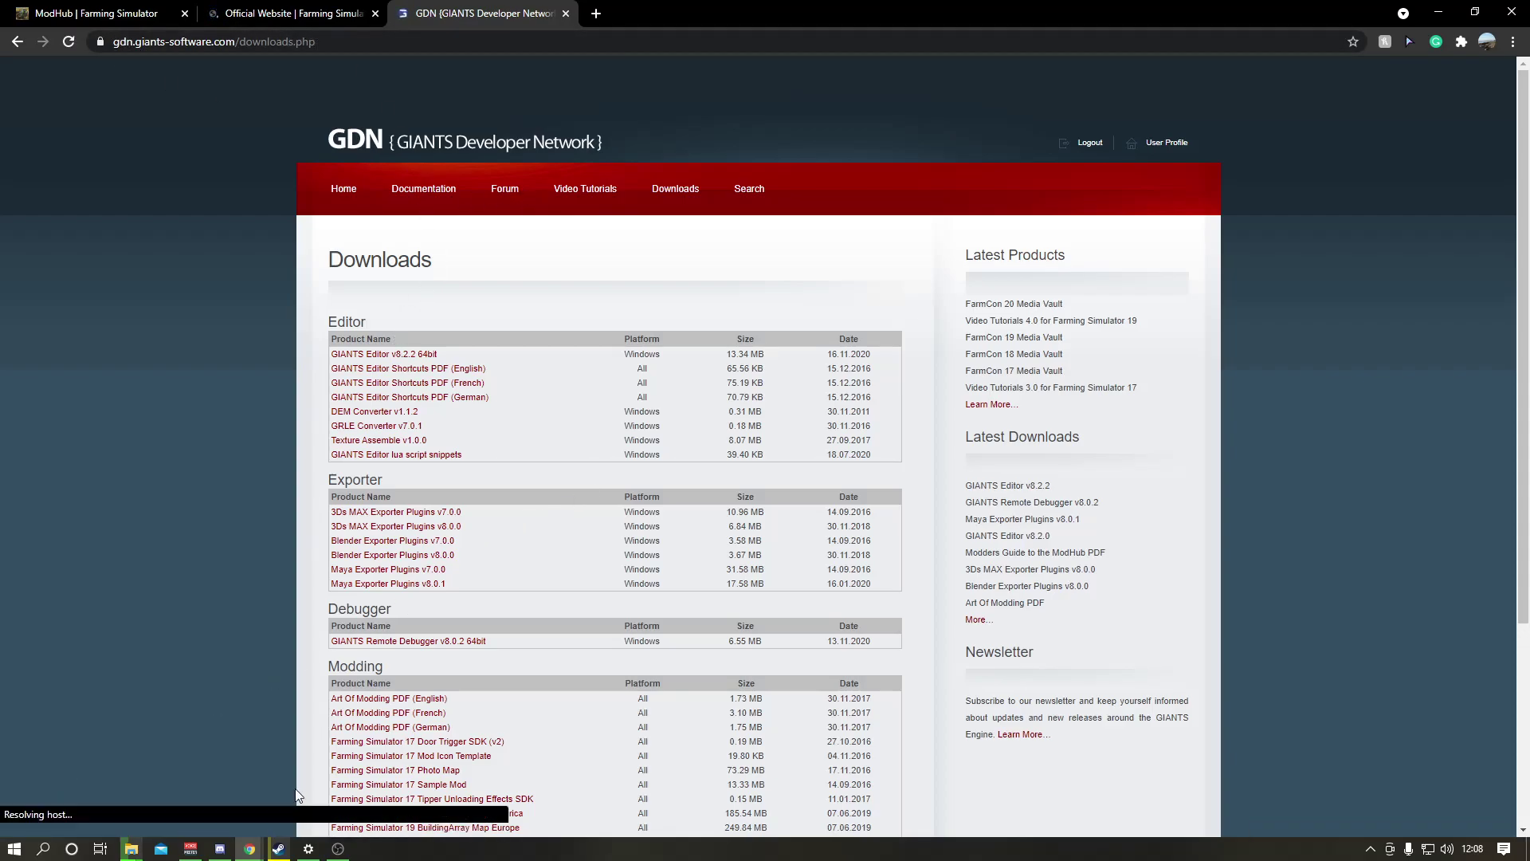
click(170, 813)
click(203, 790)
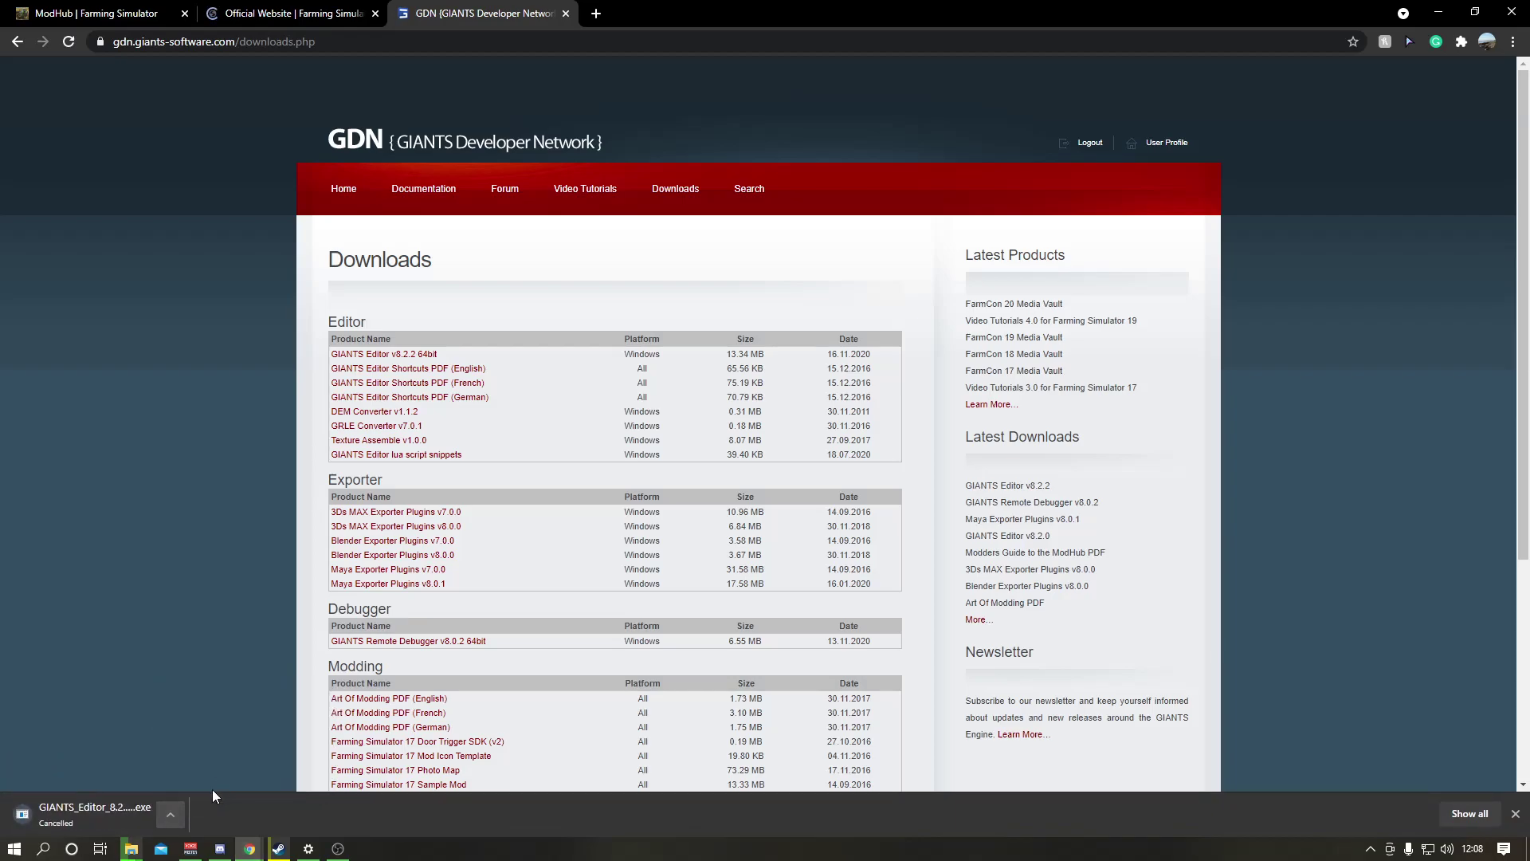
Return to the ModHub prefab list, open the Hella Custom Lights prefab and download its ZIP.
click(127, 23)
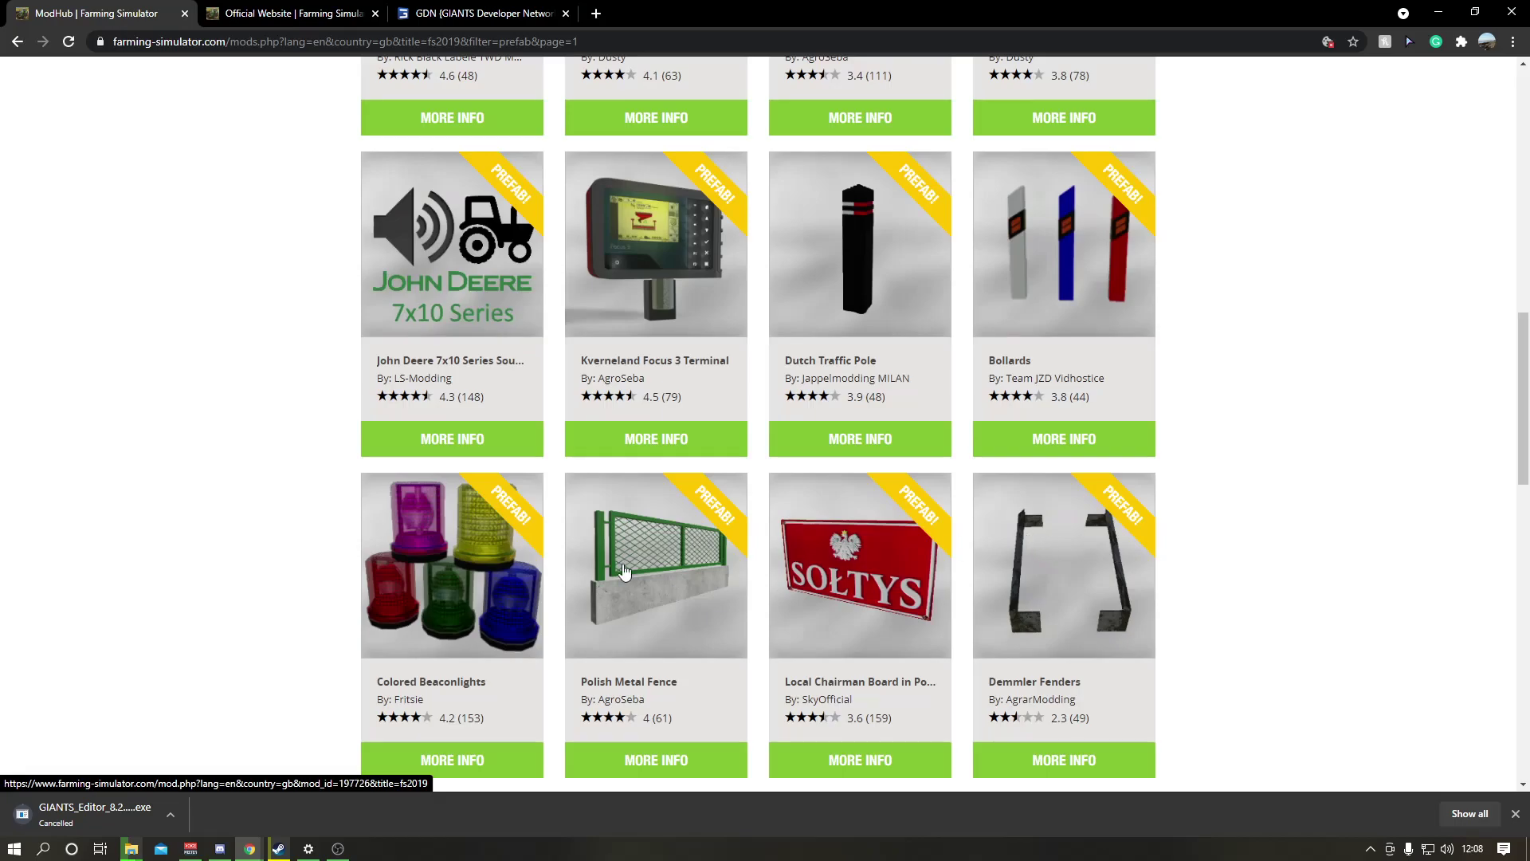
scroll(496, 567, down, 6)
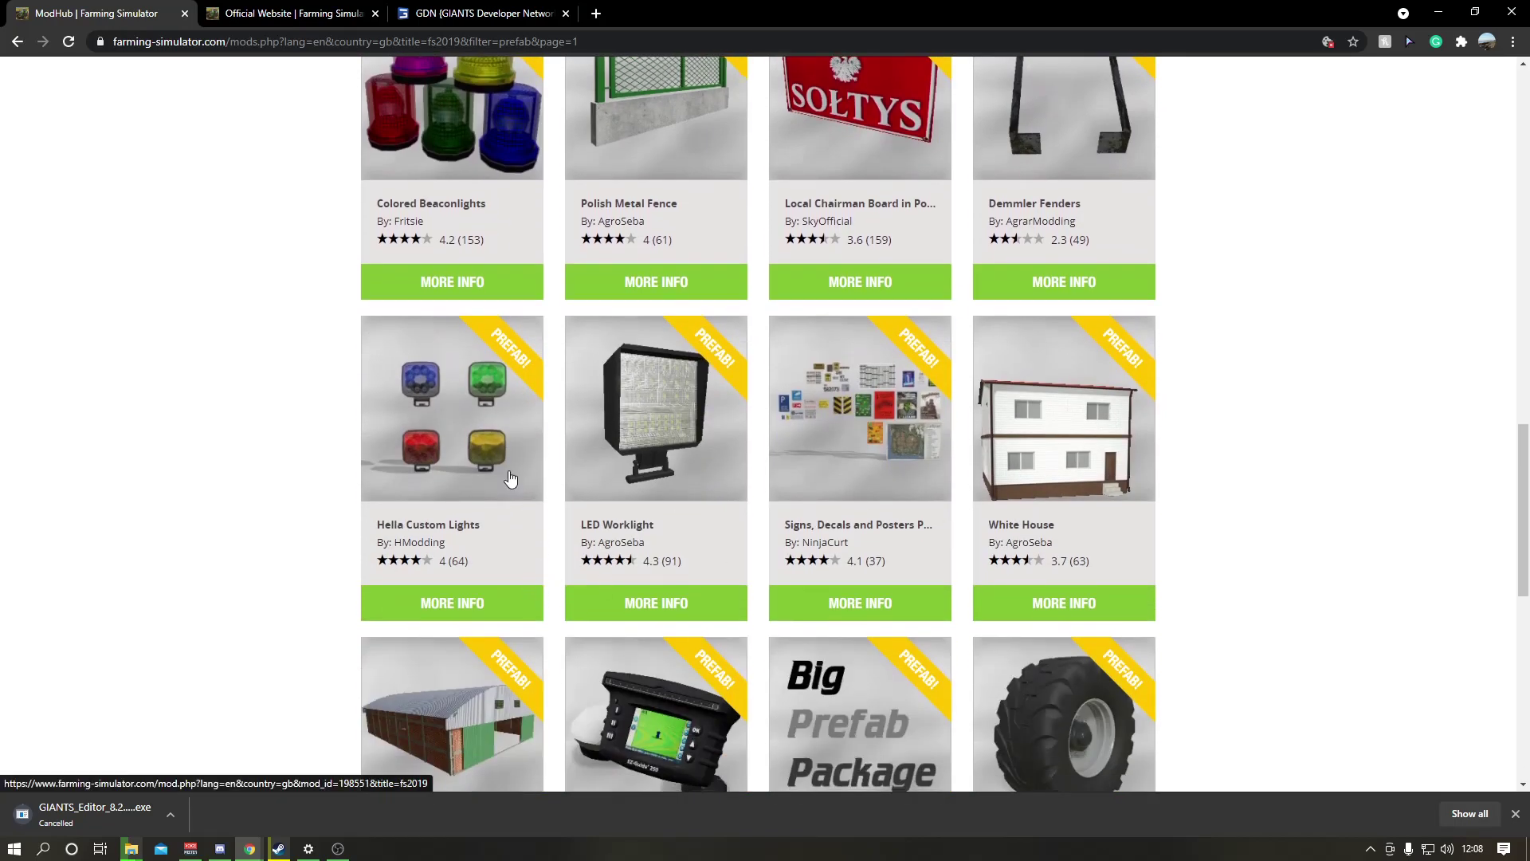
scroll(662, 494, down, 3)
click(426, 363)
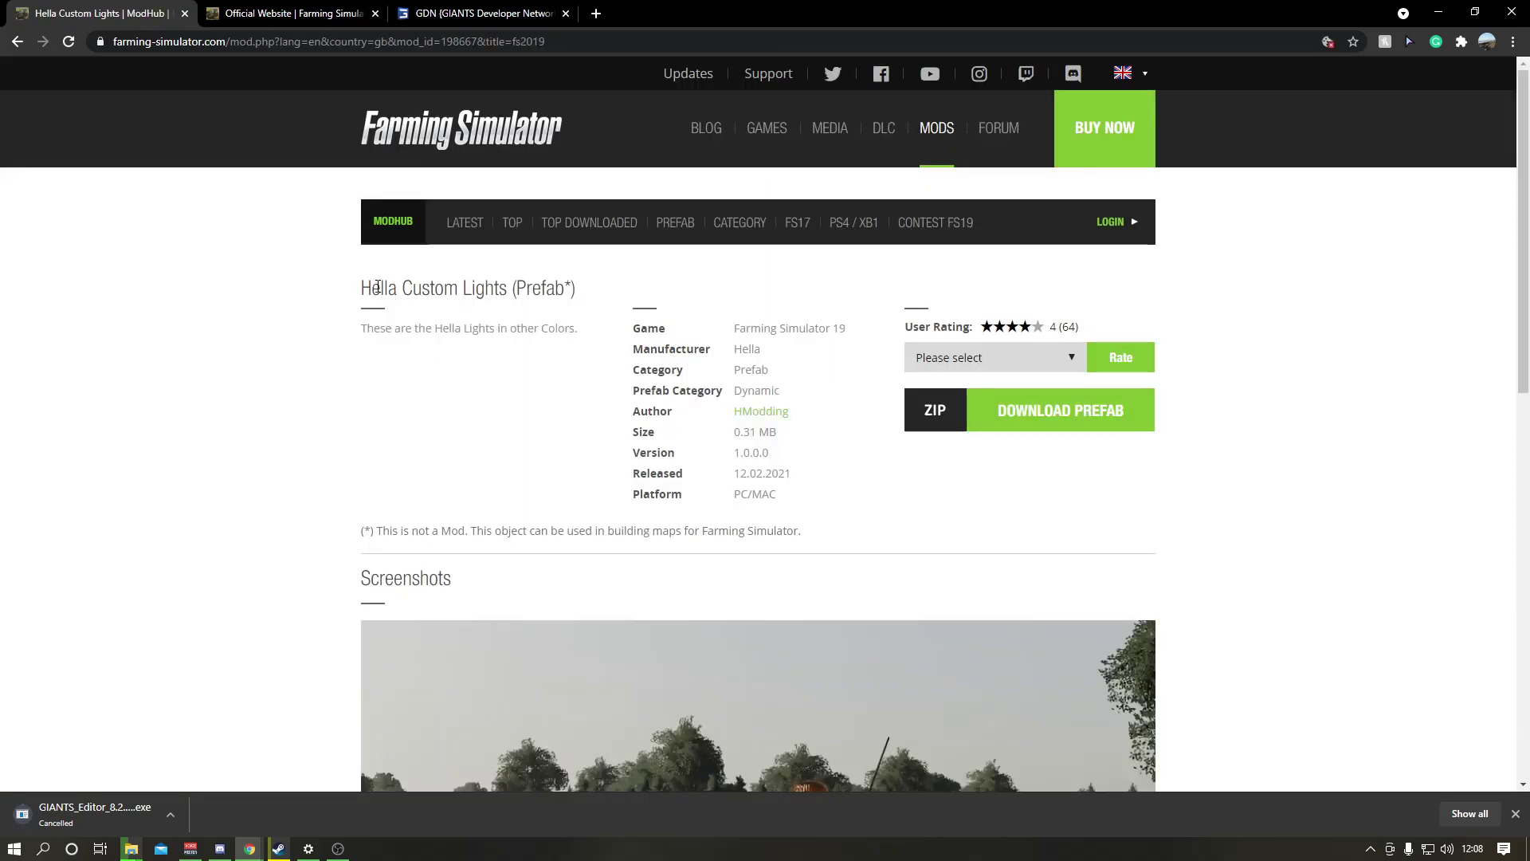
scroll(596, 409, down, 3)
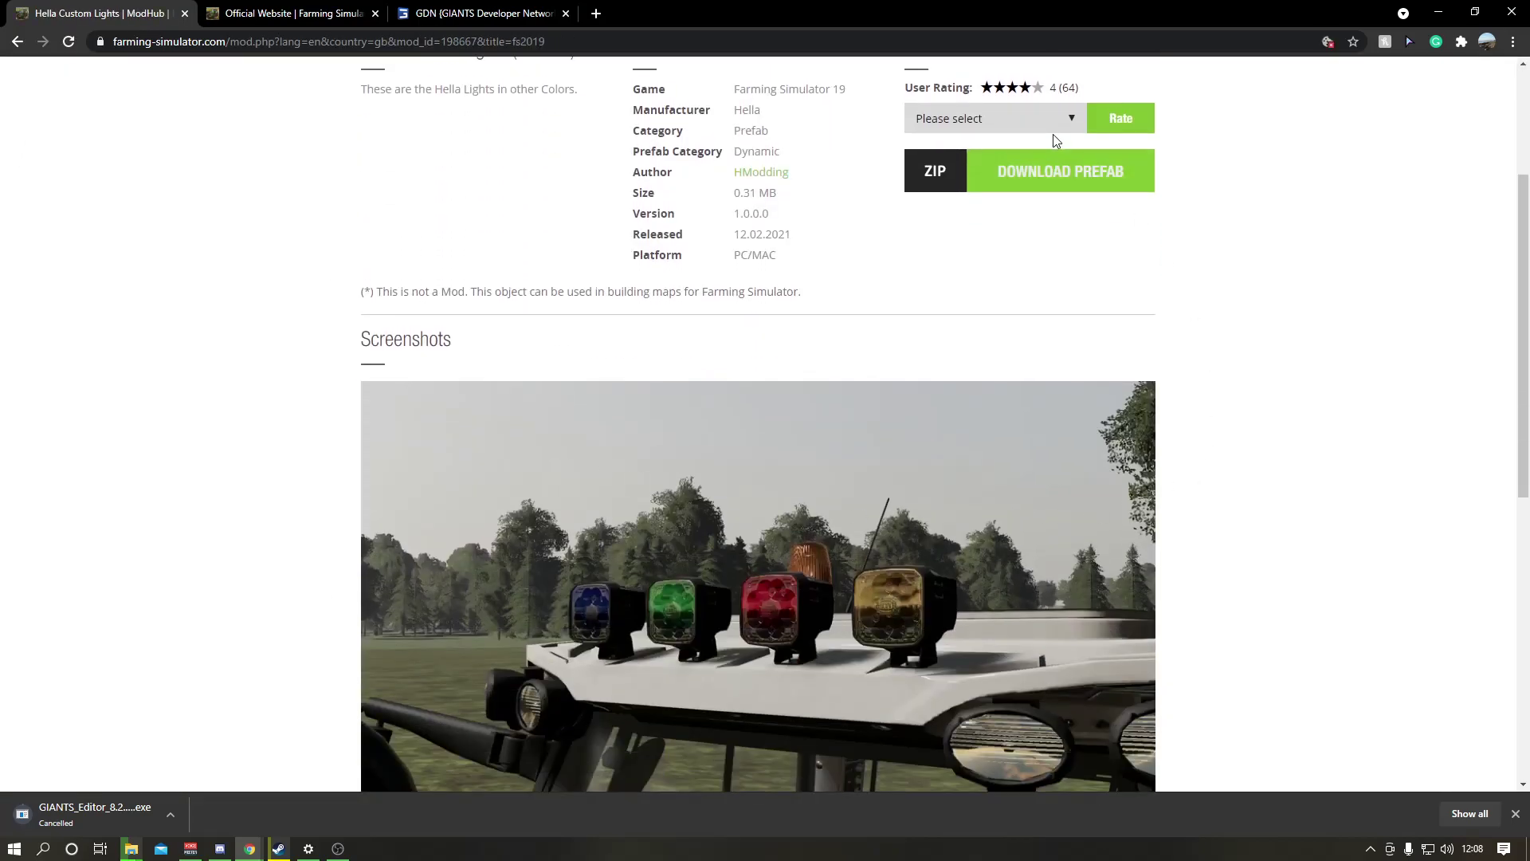
click(1045, 177)
scroll(482, 560, down, 5)
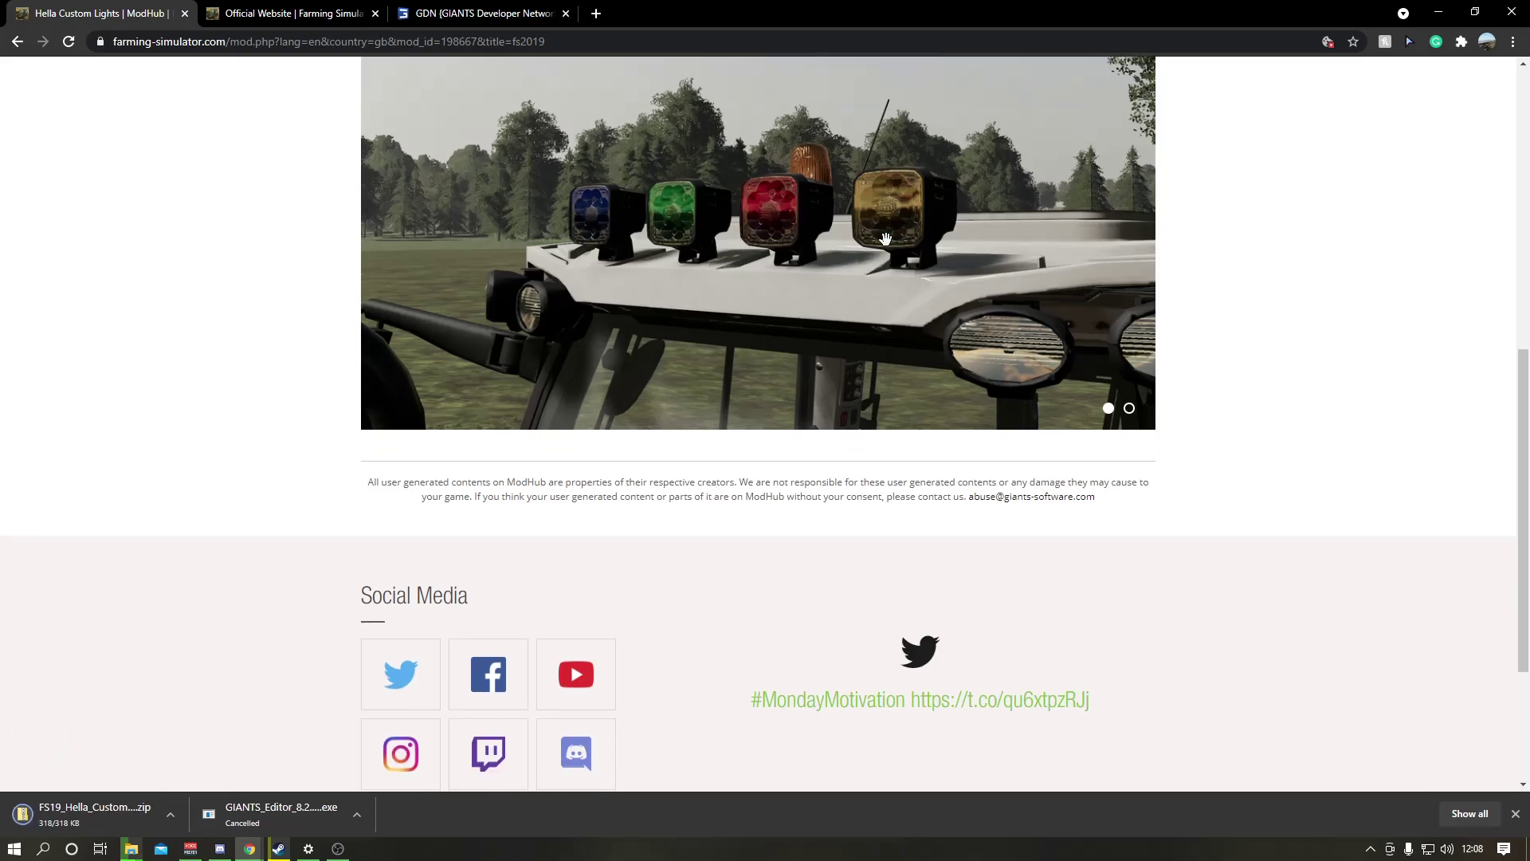
scroll(556, 394, up, 1)
scroll(556, 394, up, 1)
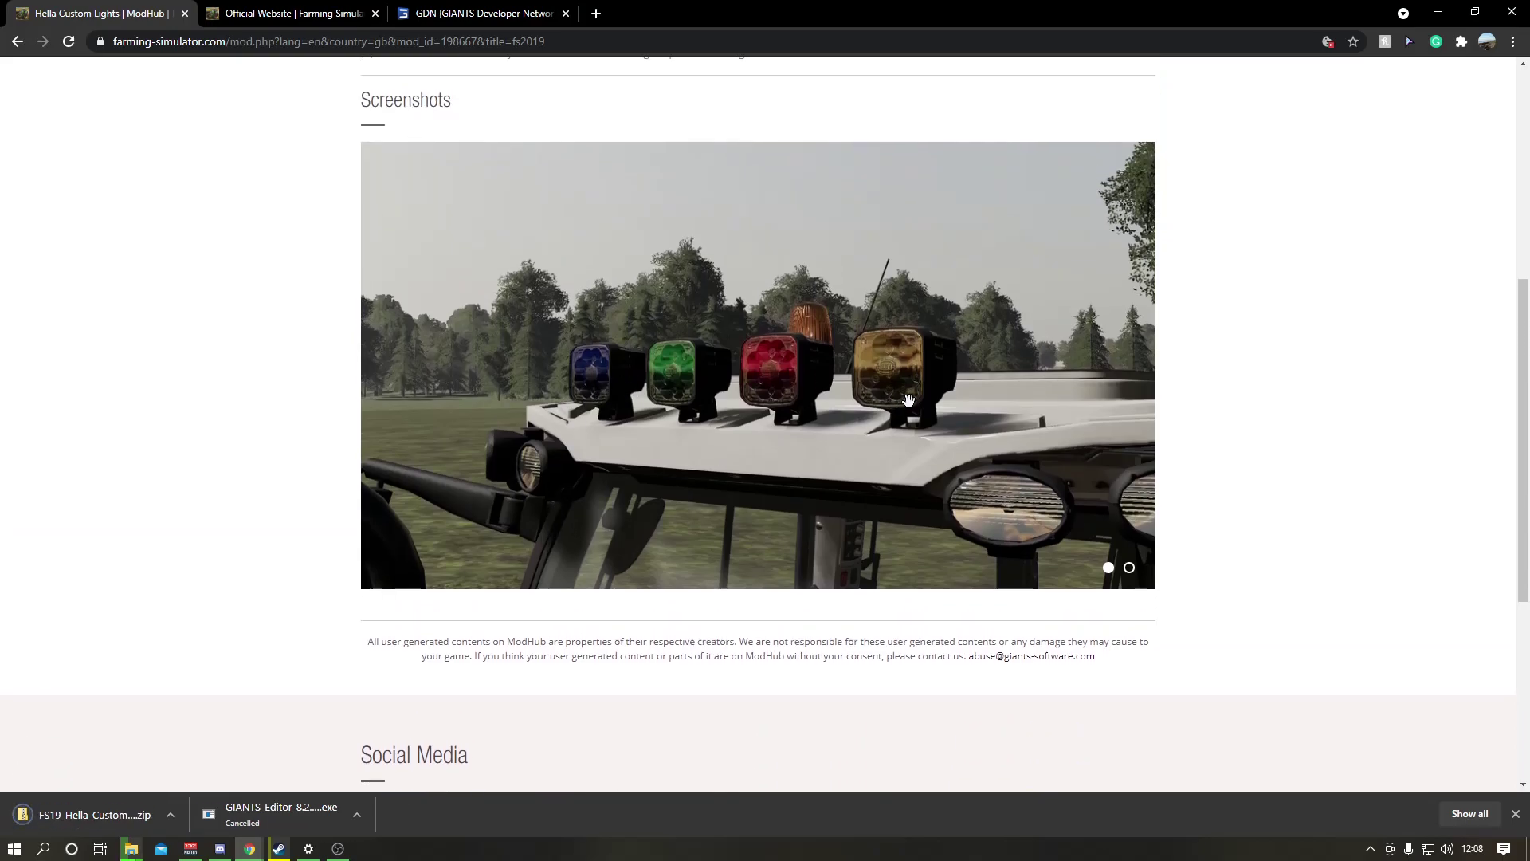
Open page 3 of the prefab list, download the Coloured Light Pack prefab and return to the list.
key(alt+Left)
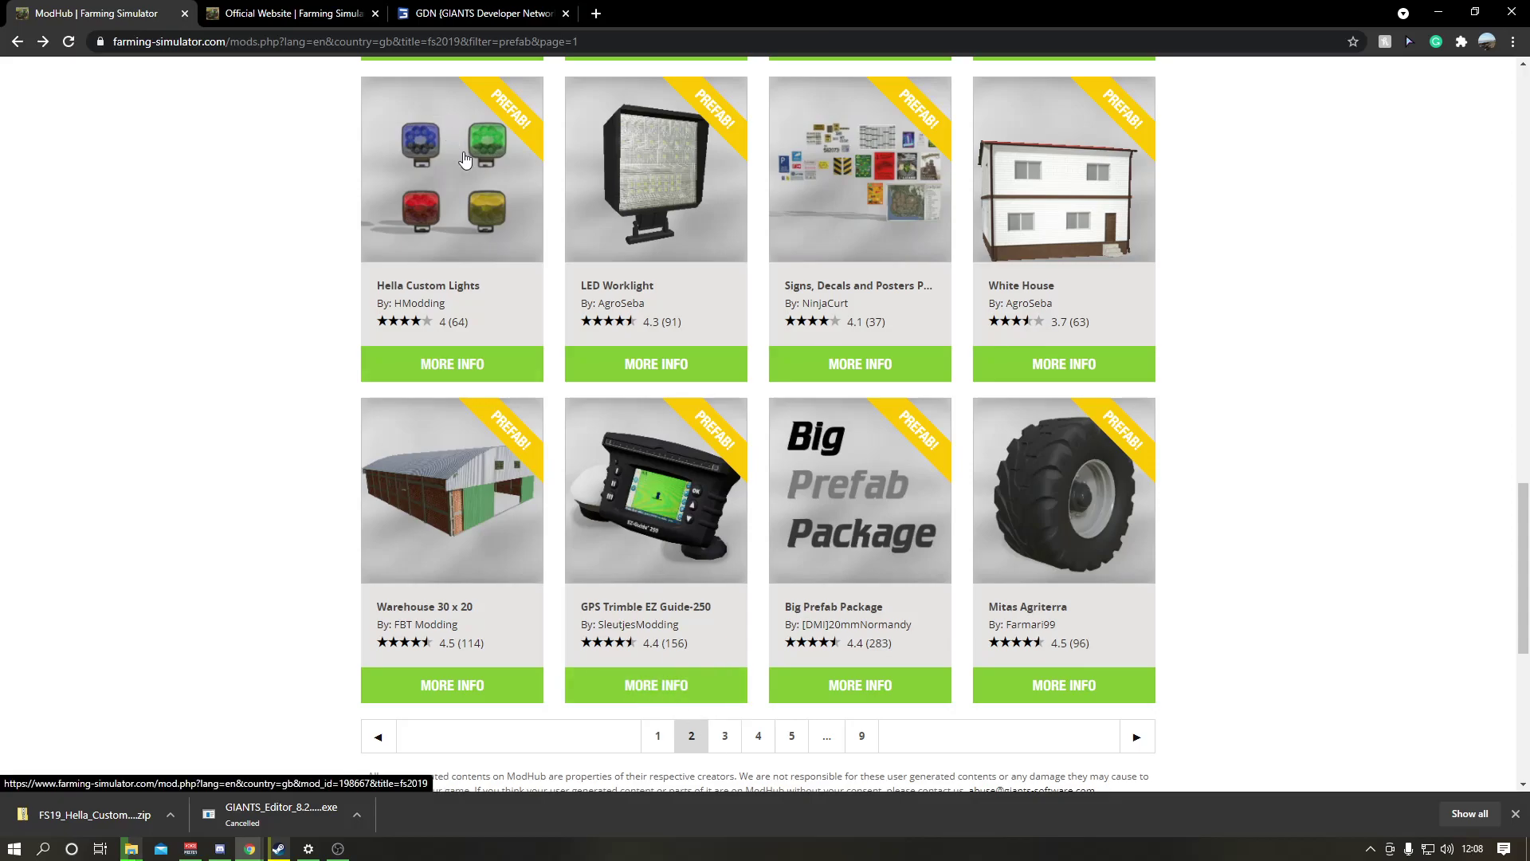
click(737, 745)
scroll(886, 587, down, 6)
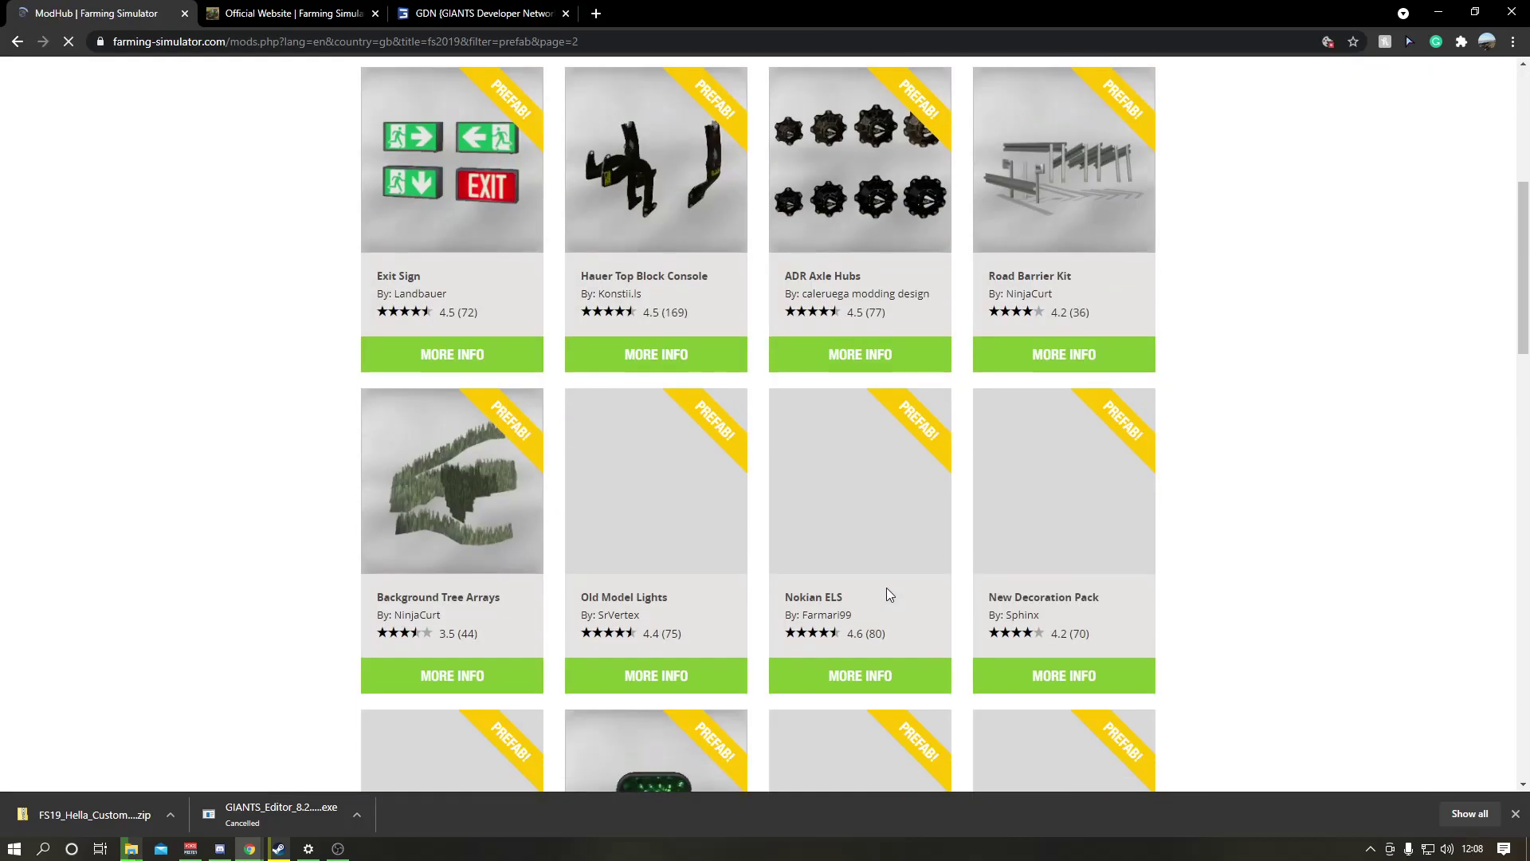
scroll(886, 594, down, 9)
scroll(645, 414, up, 3)
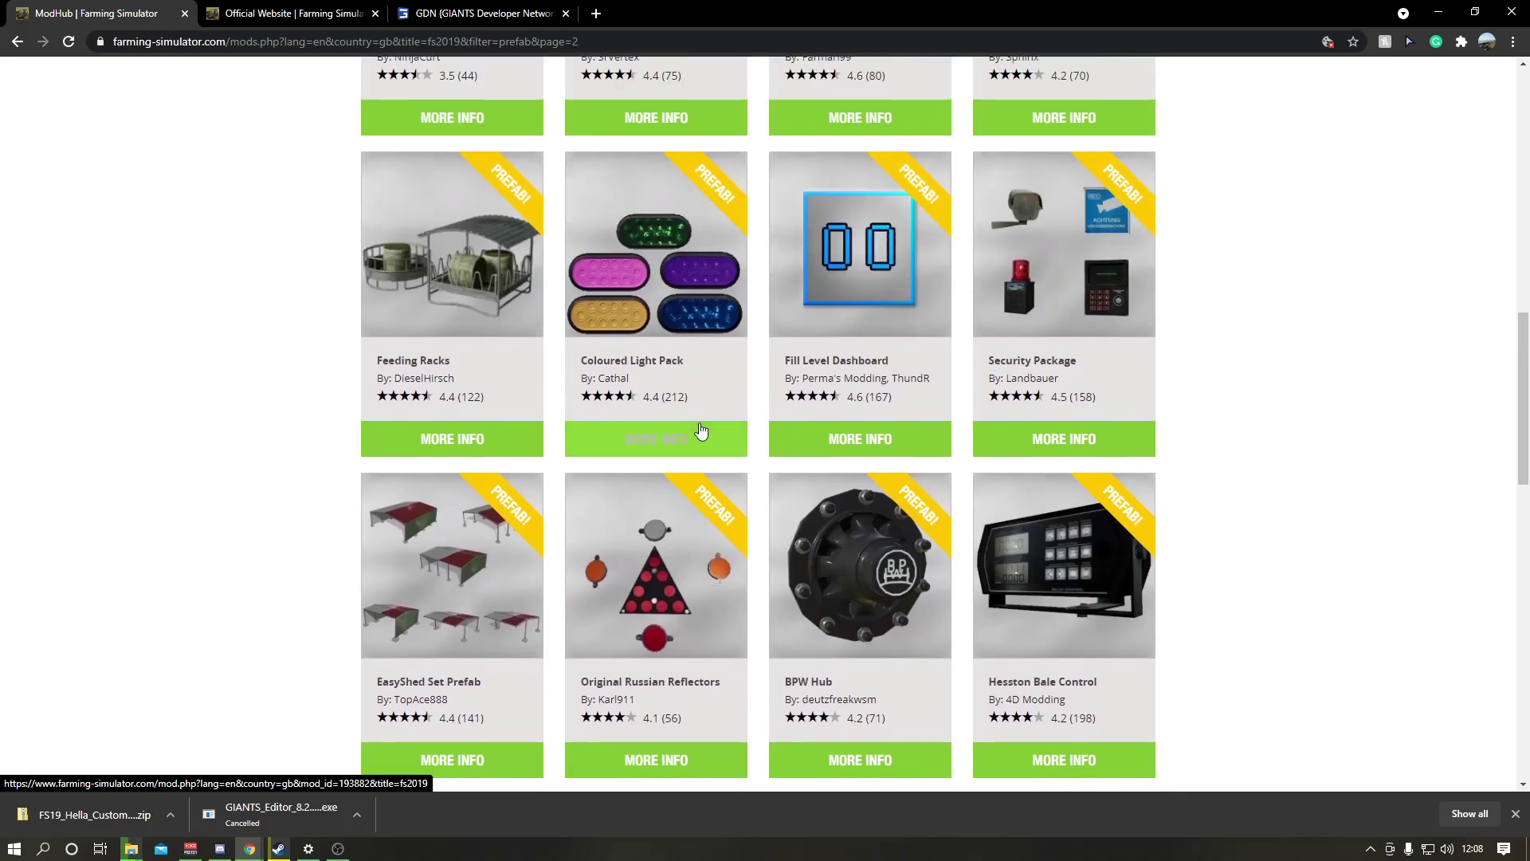
click(661, 438)
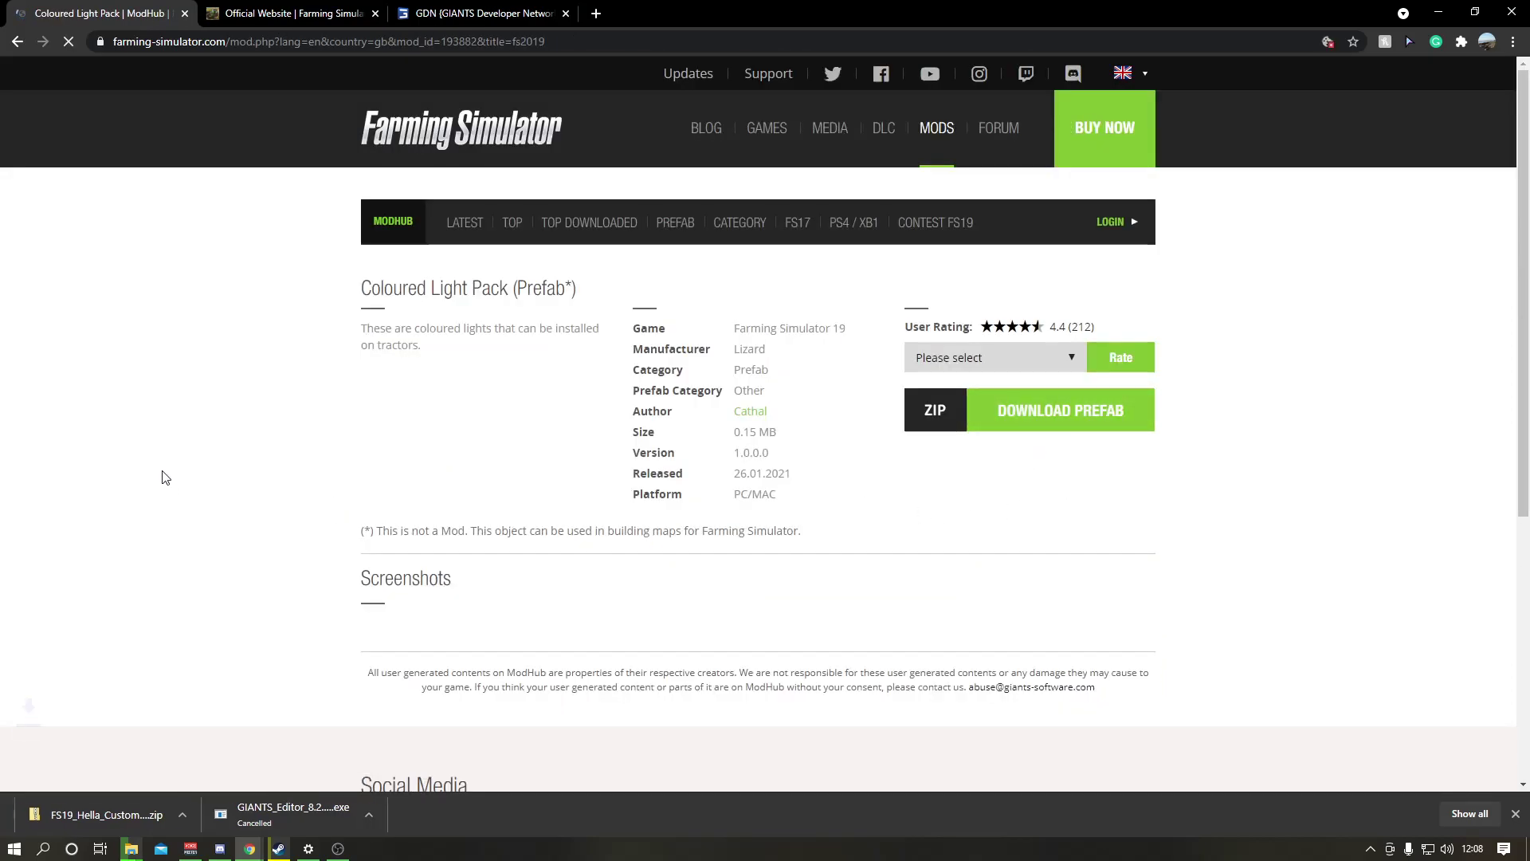
key(alt+Left)
Look through the remaining prefabs on page 3 and those on page 4 for usable tractor add-ons.
scroll(674, 565, down, 4)
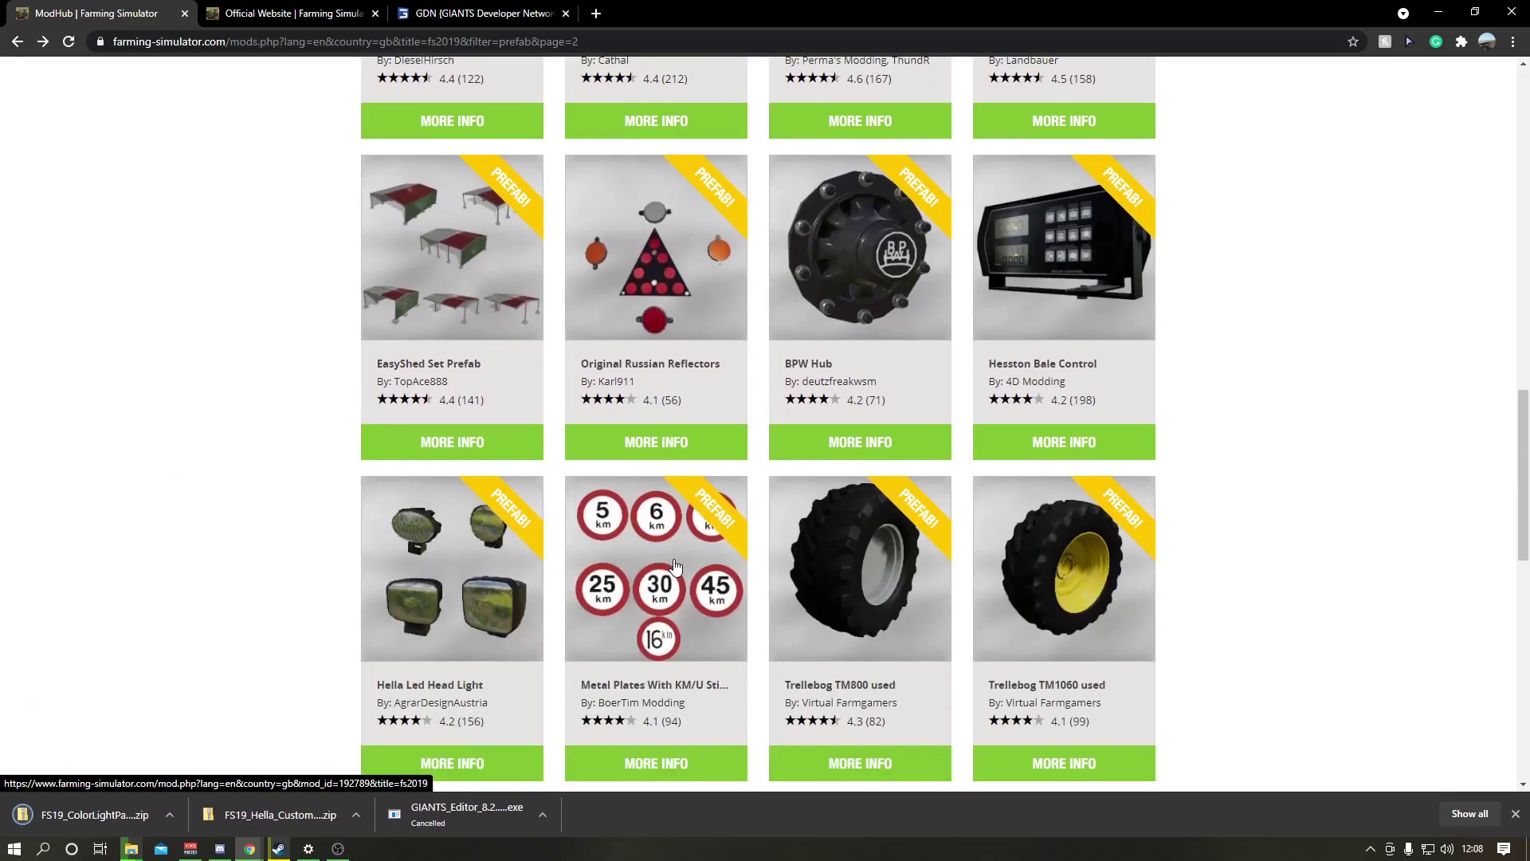
scroll(674, 564, down, 1)
scroll(632, 528, up, 1)
scroll(632, 529, up, 1)
scroll(696, 591, down, 1)
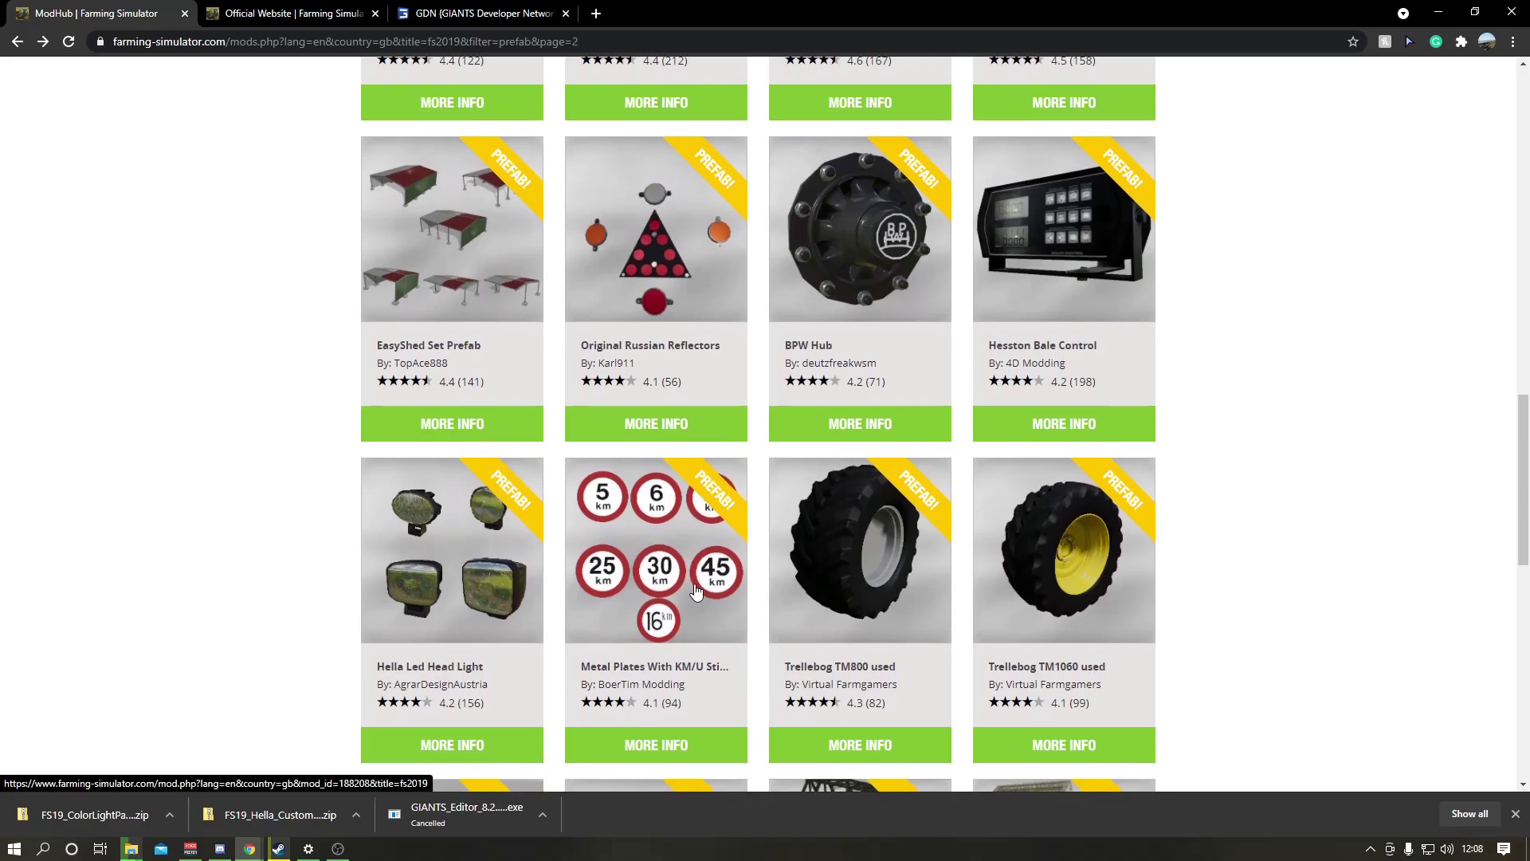
scroll(695, 591, down, 5)
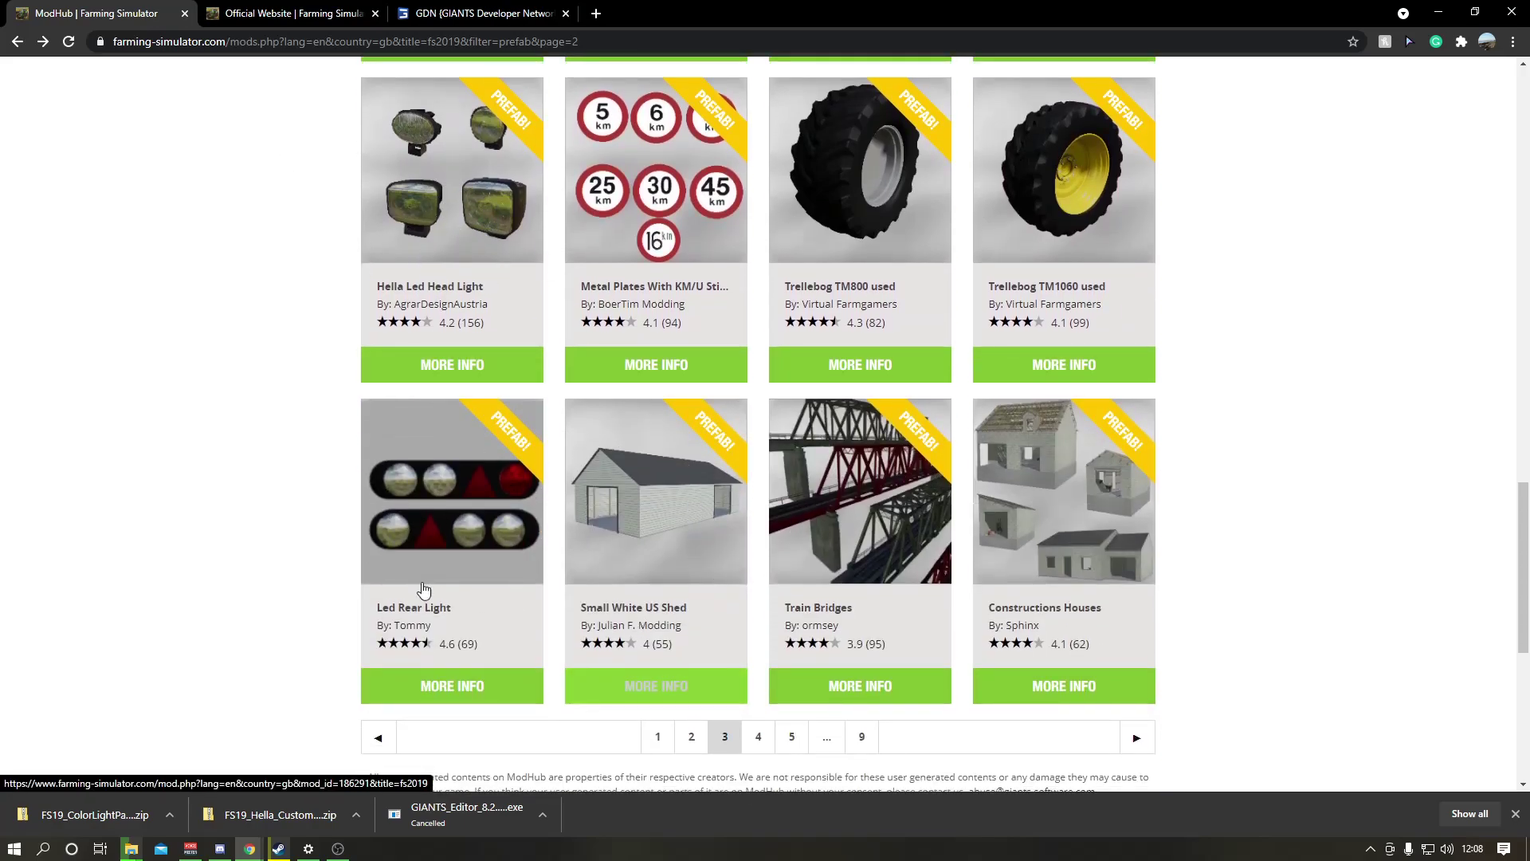
click(725, 735)
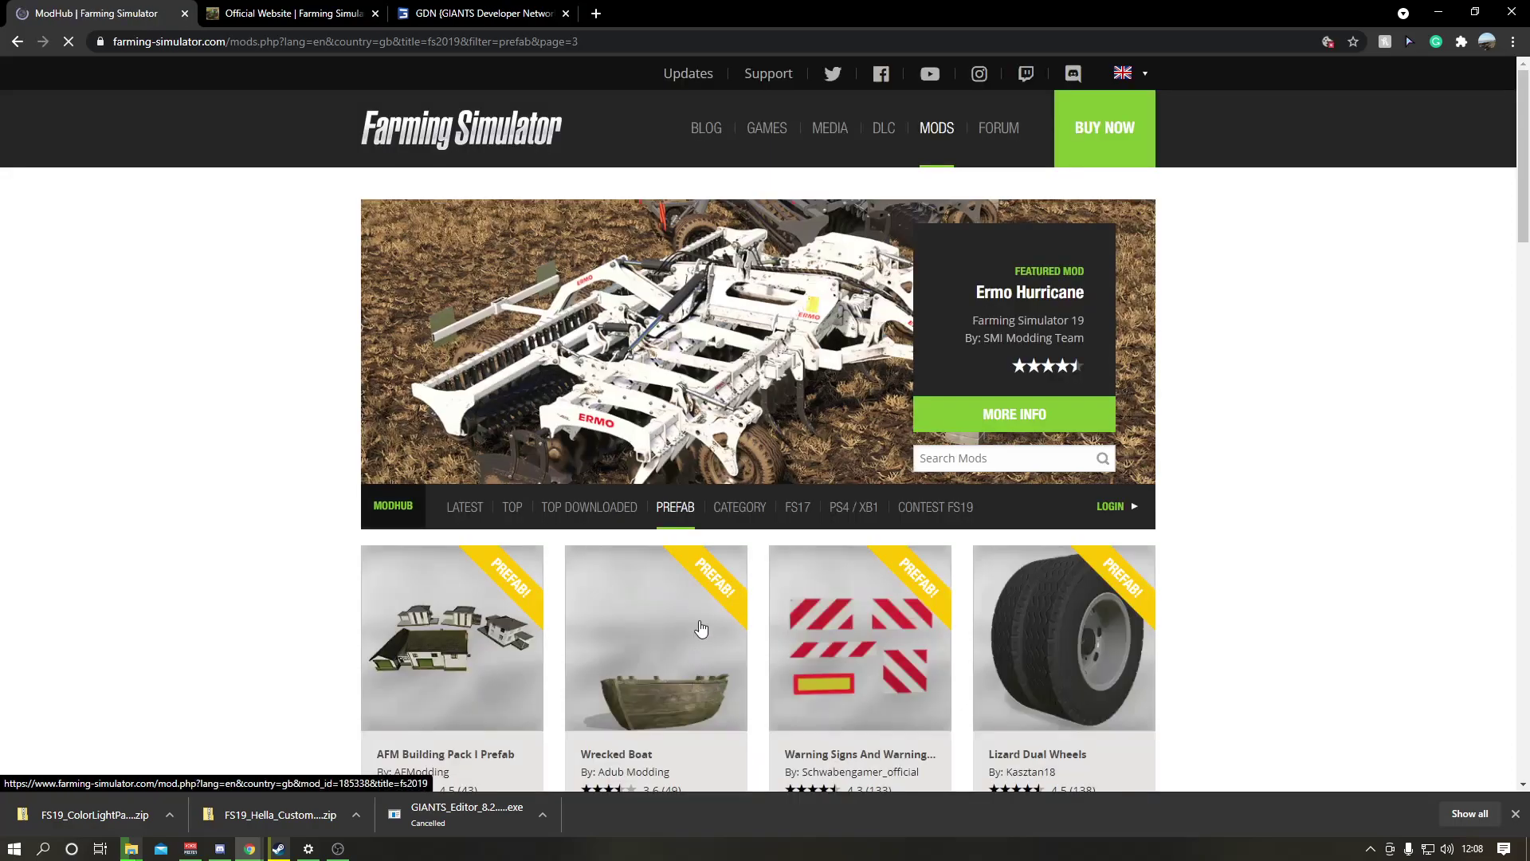
scroll(797, 628, down, 5)
scroll(803, 630, down, 12)
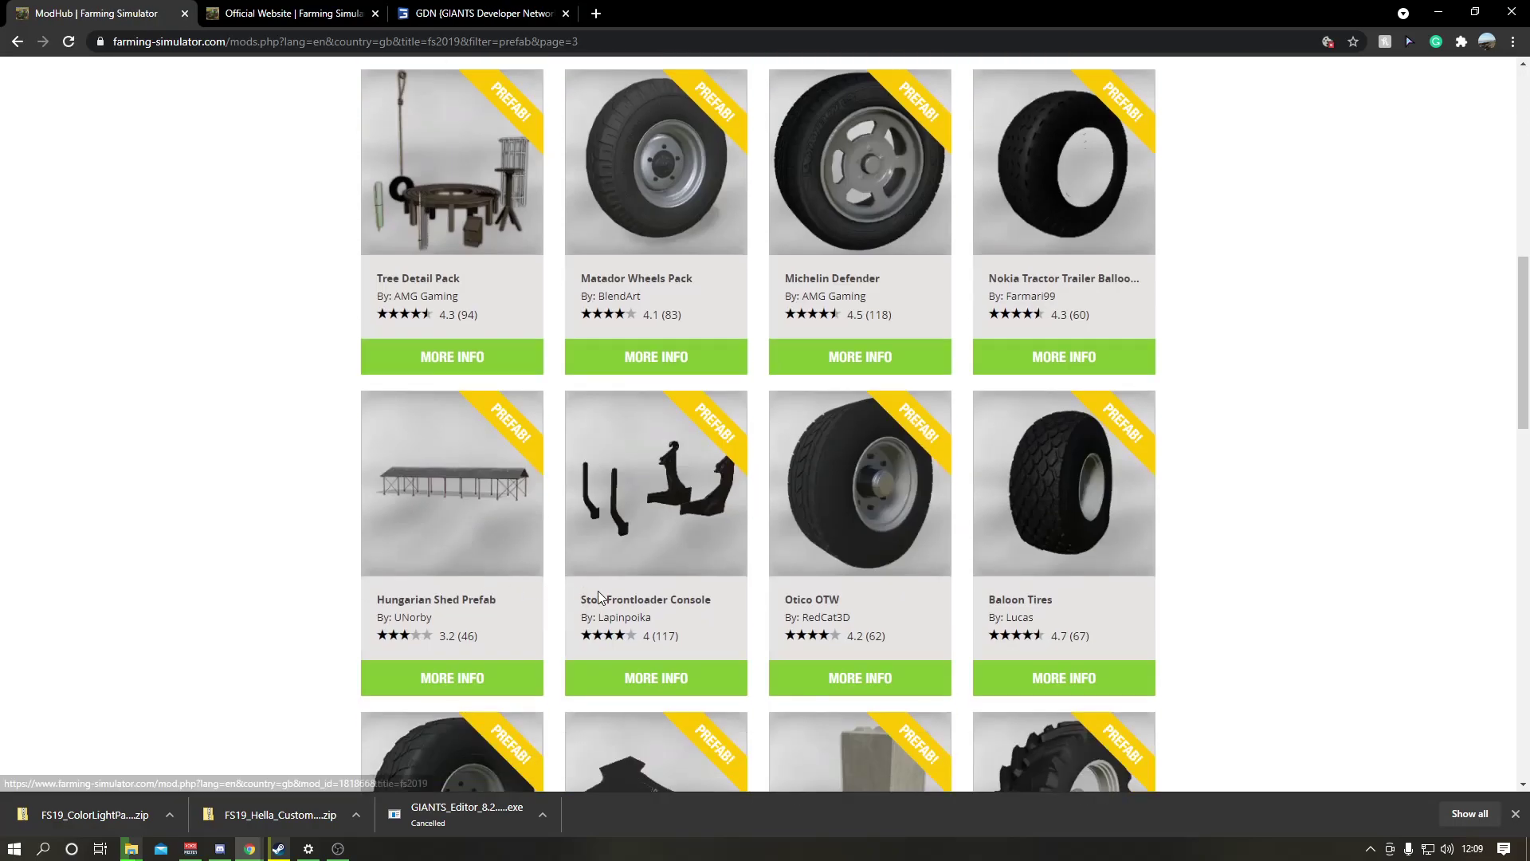
scroll(765, 582, down, 1)
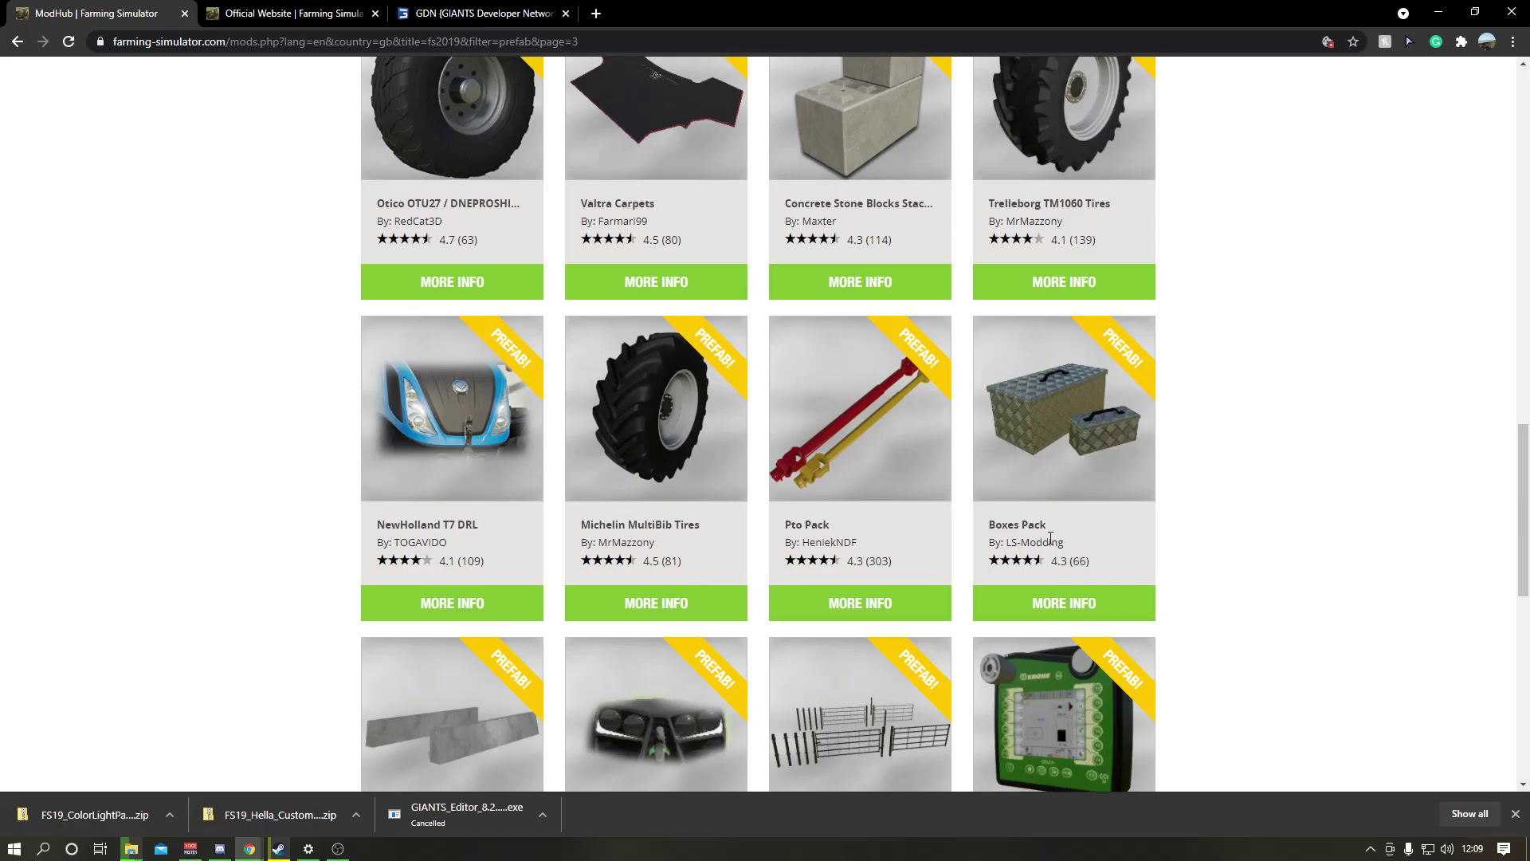
scroll(1050, 538, down, 1)
scroll(1053, 550, up, 3)
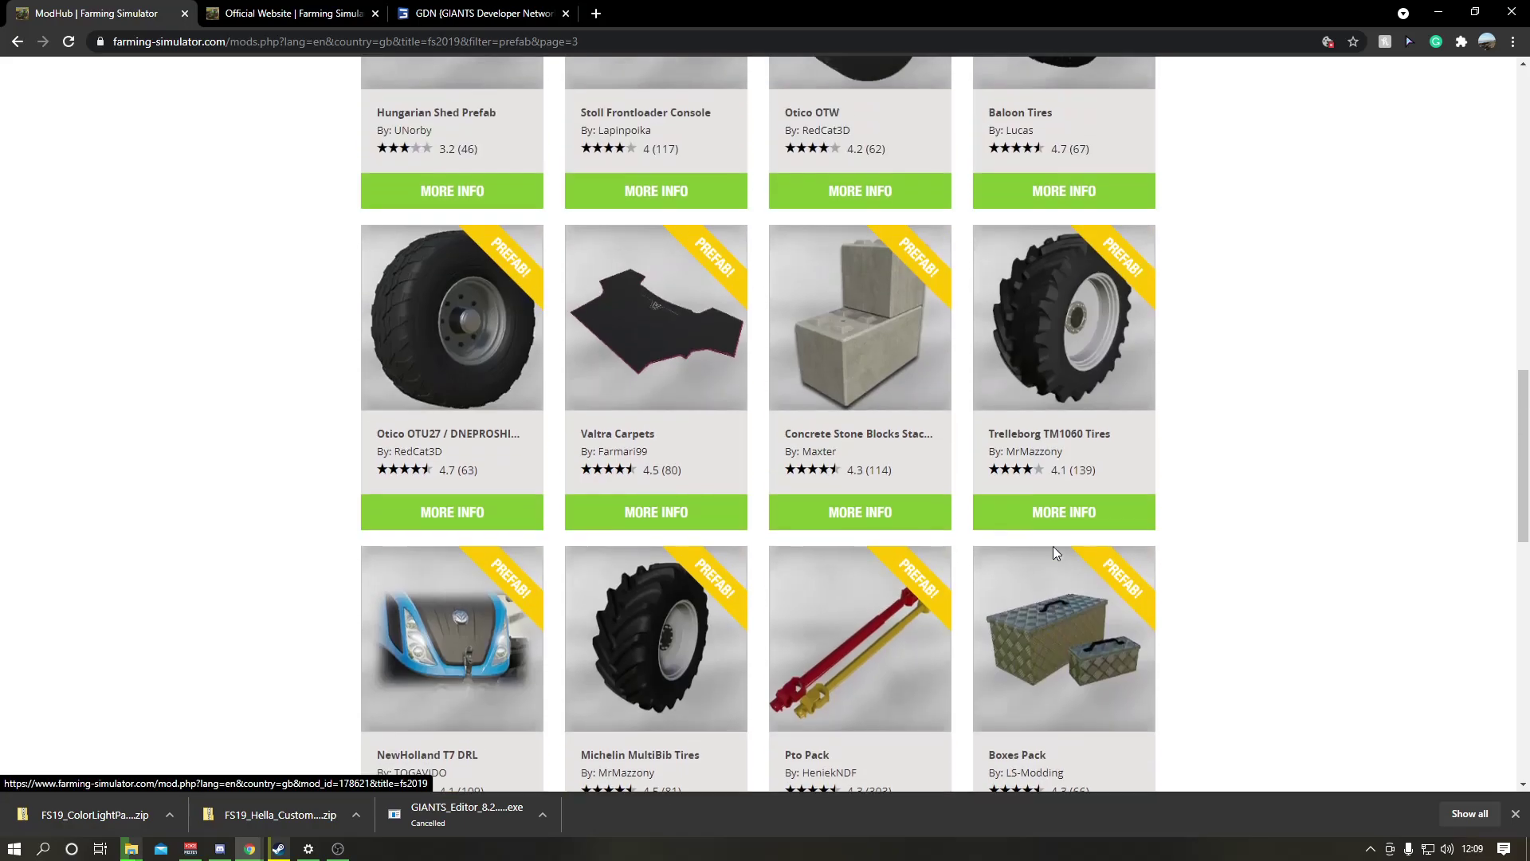
scroll(1040, 574, up, 8)
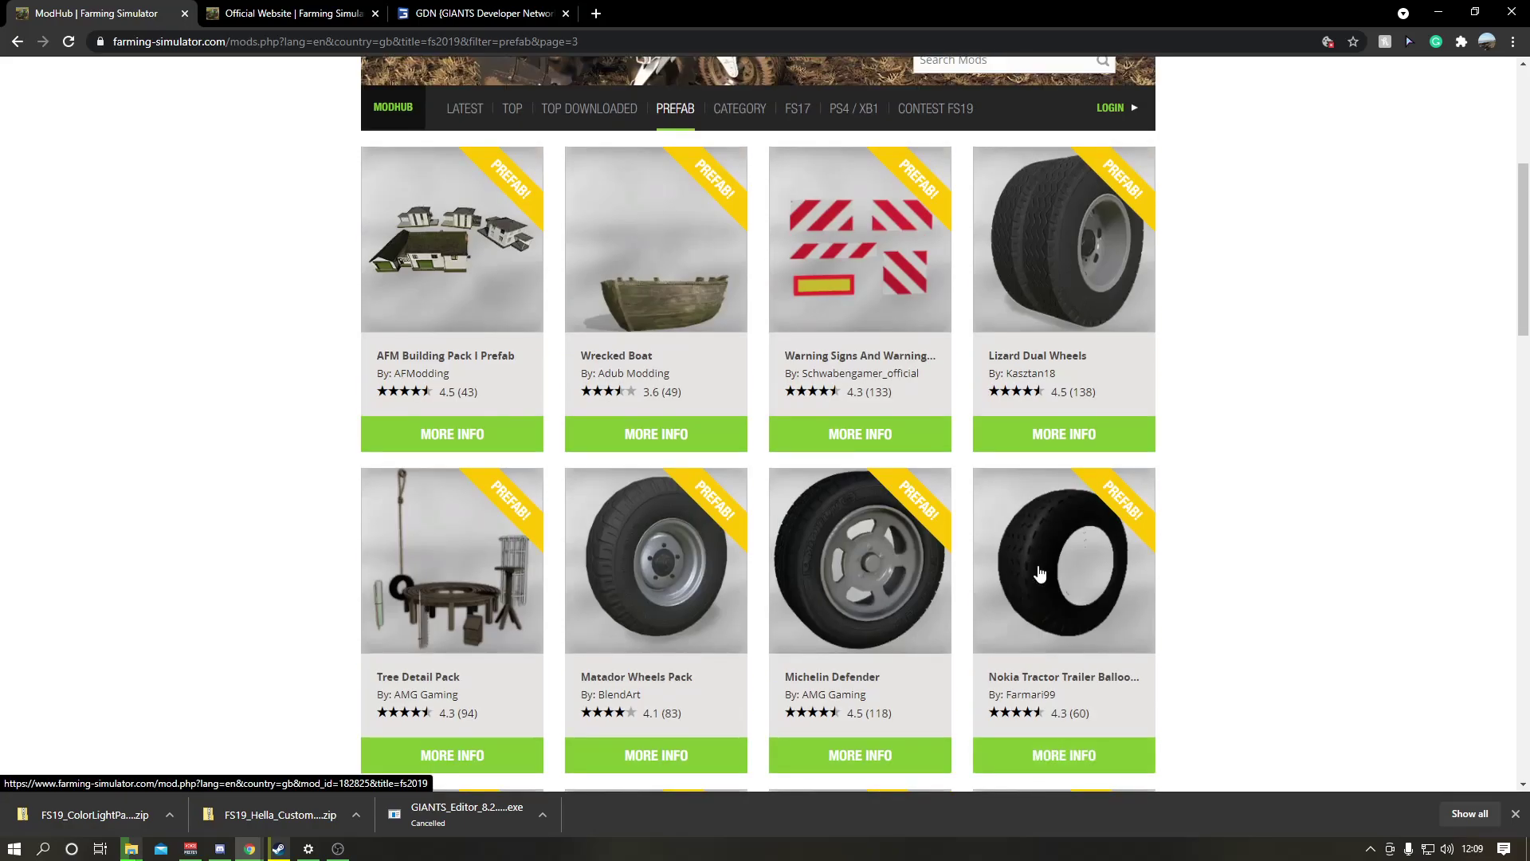
scroll(1040, 574, down, 12)
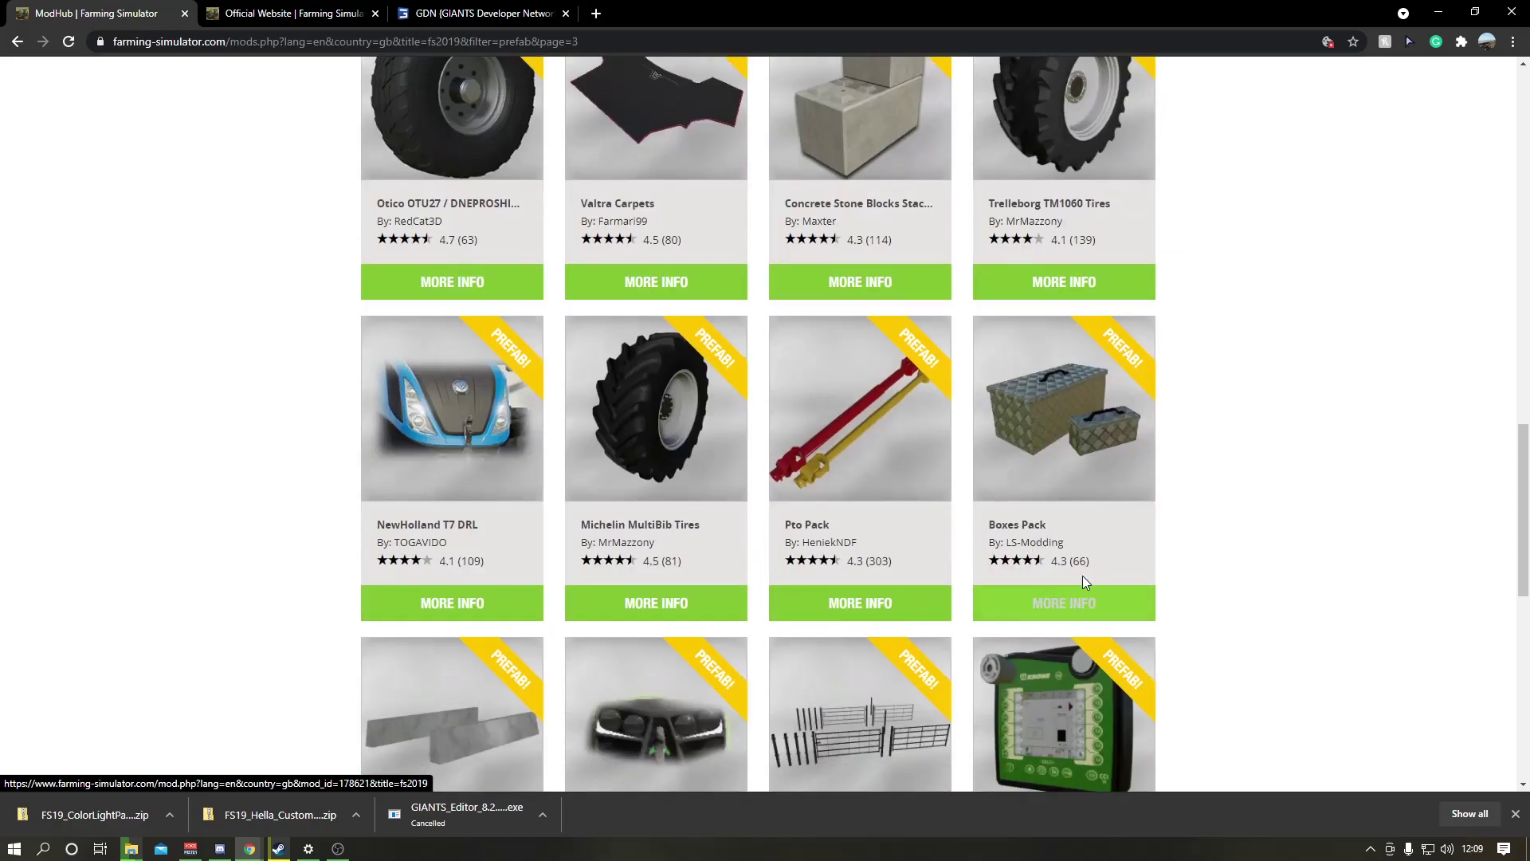
Open the Boxes Pack prefab, view its second screenshot and download its ZIP.
click(1060, 602)
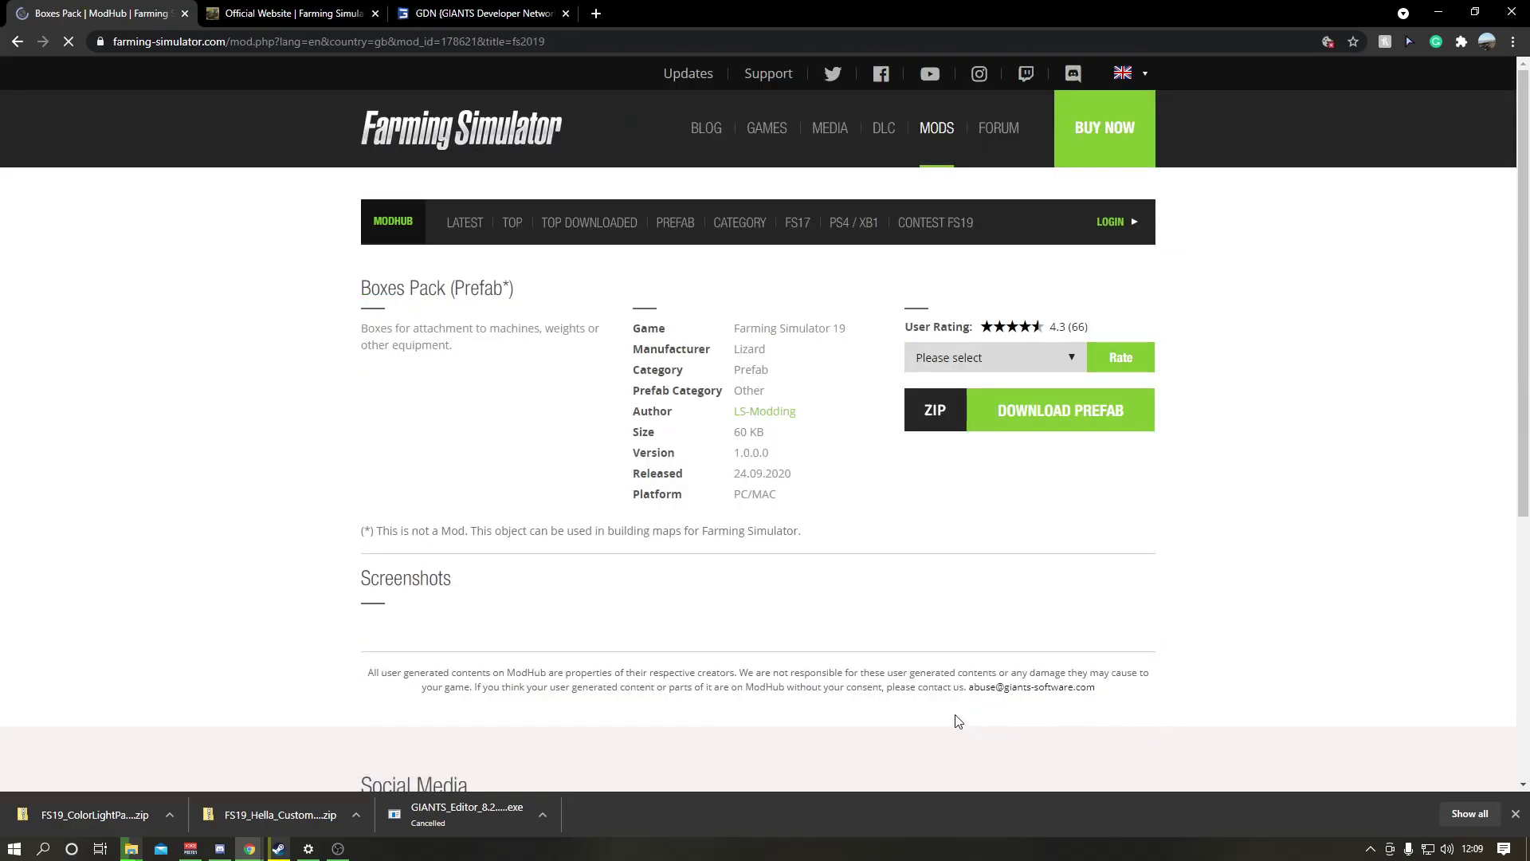
scroll(717, 461, down, 5)
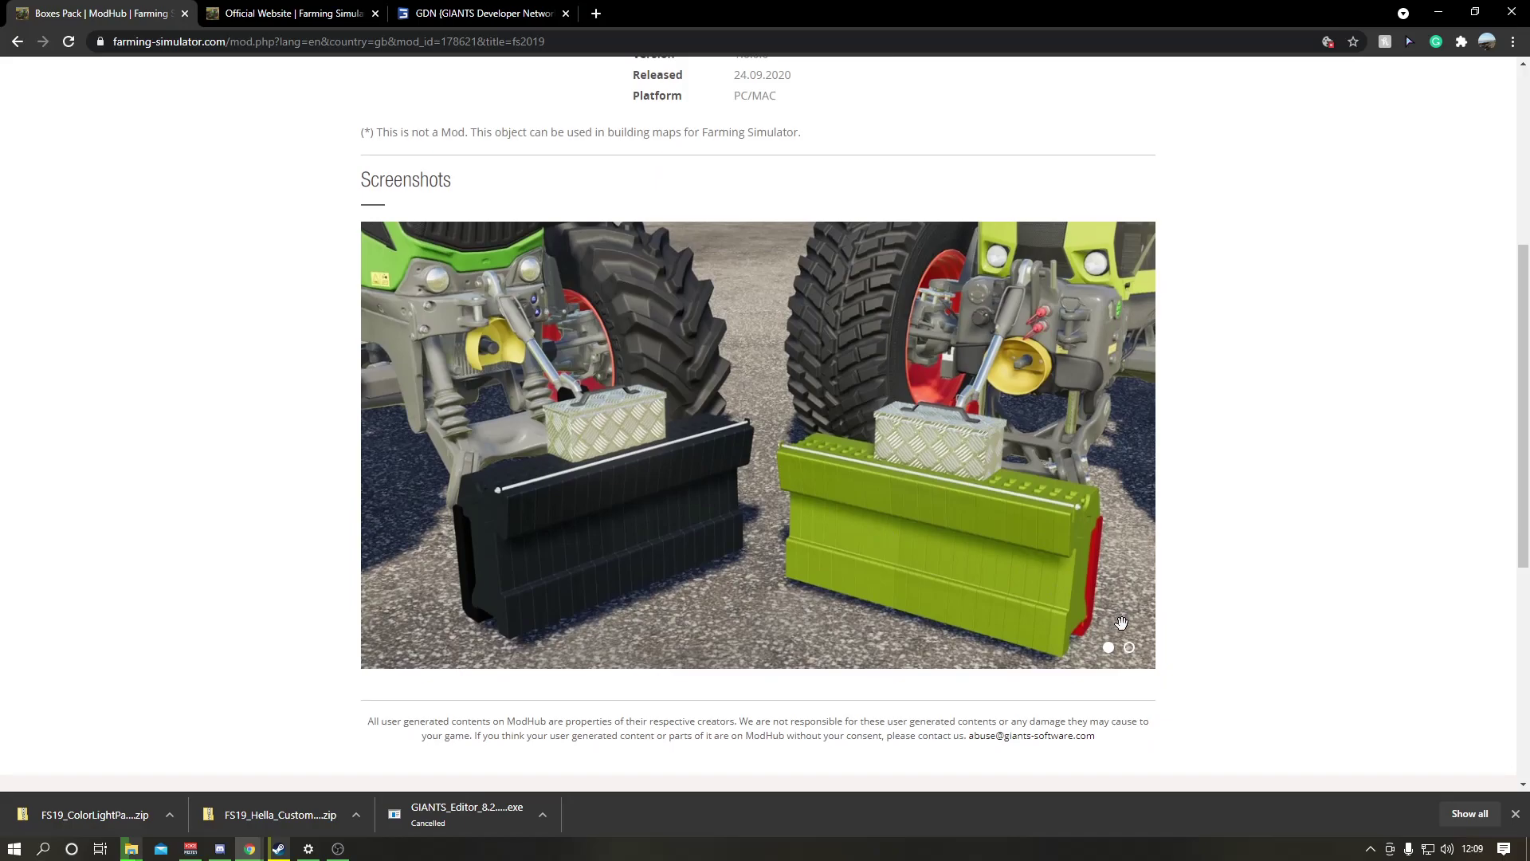
click(1130, 650)
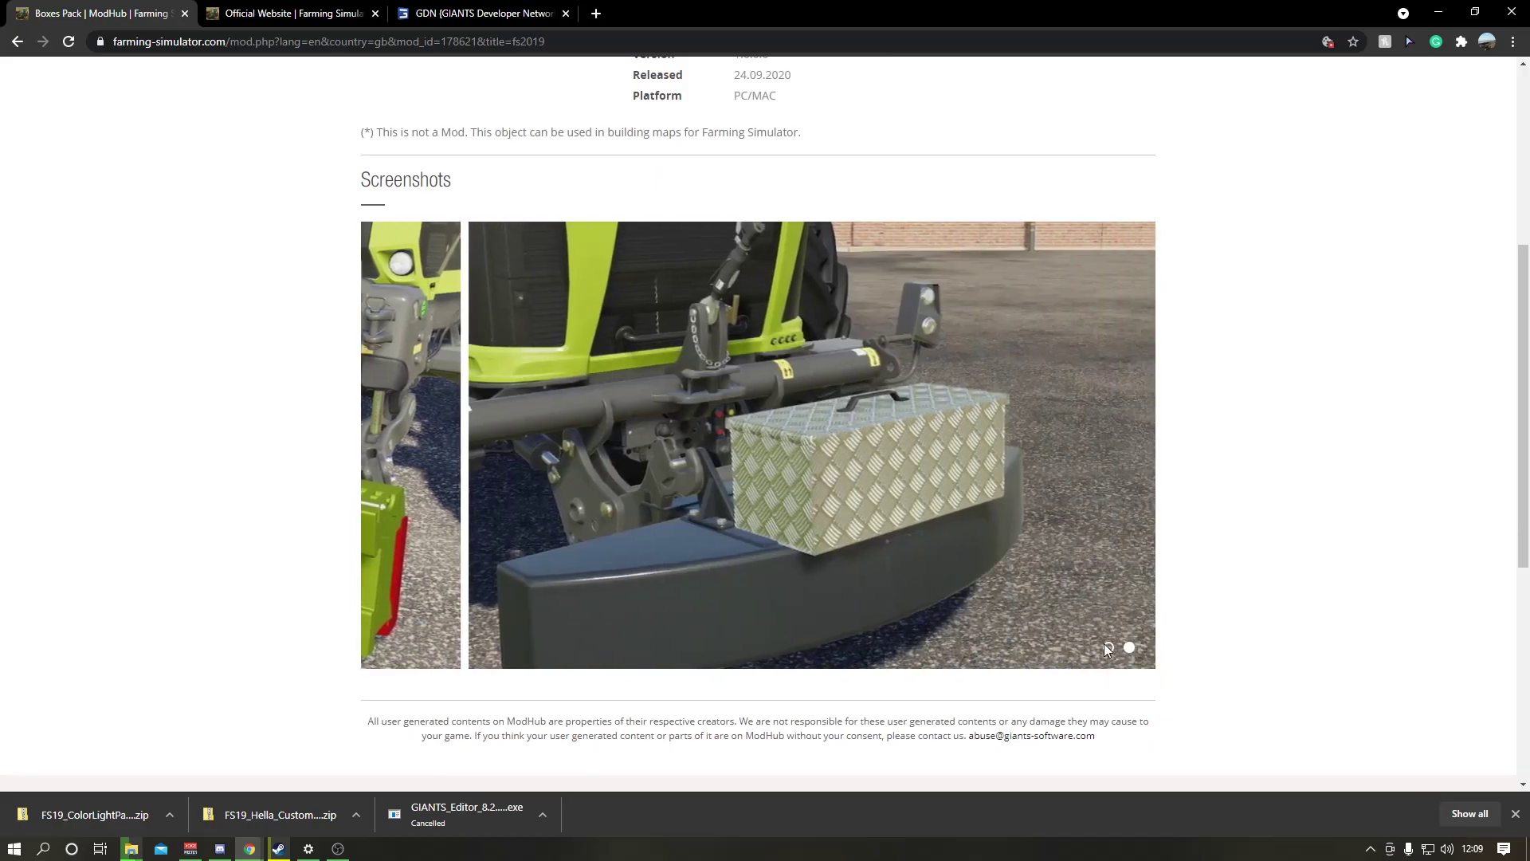
scroll(943, 502, up, 5)
click(1073, 396)
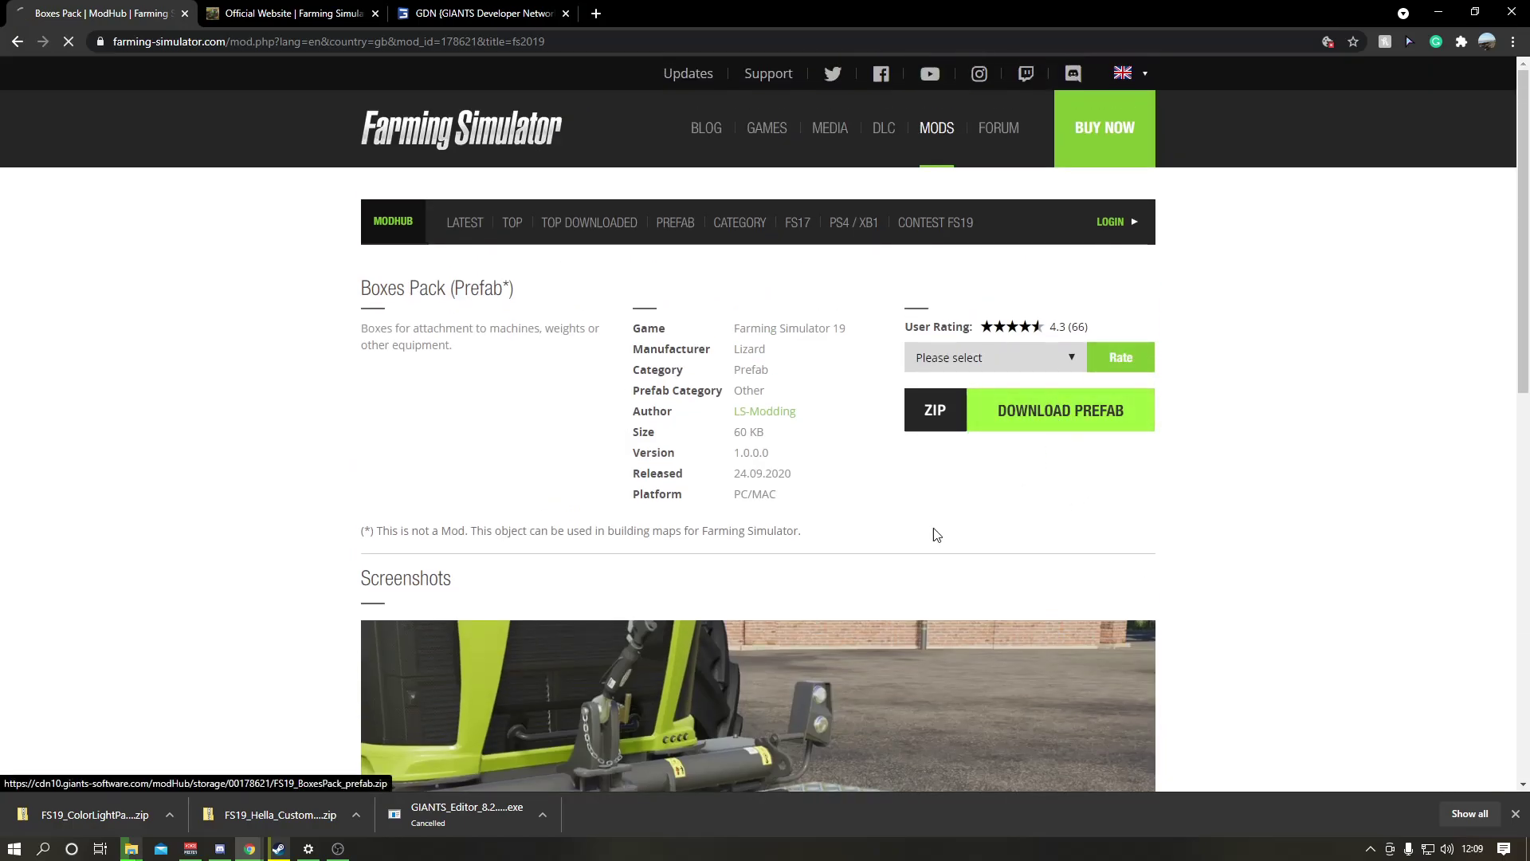
Return to the ModHub tractor list, open the Deutz D'06 Series mod and download its ZIP.
key(alt+Left)
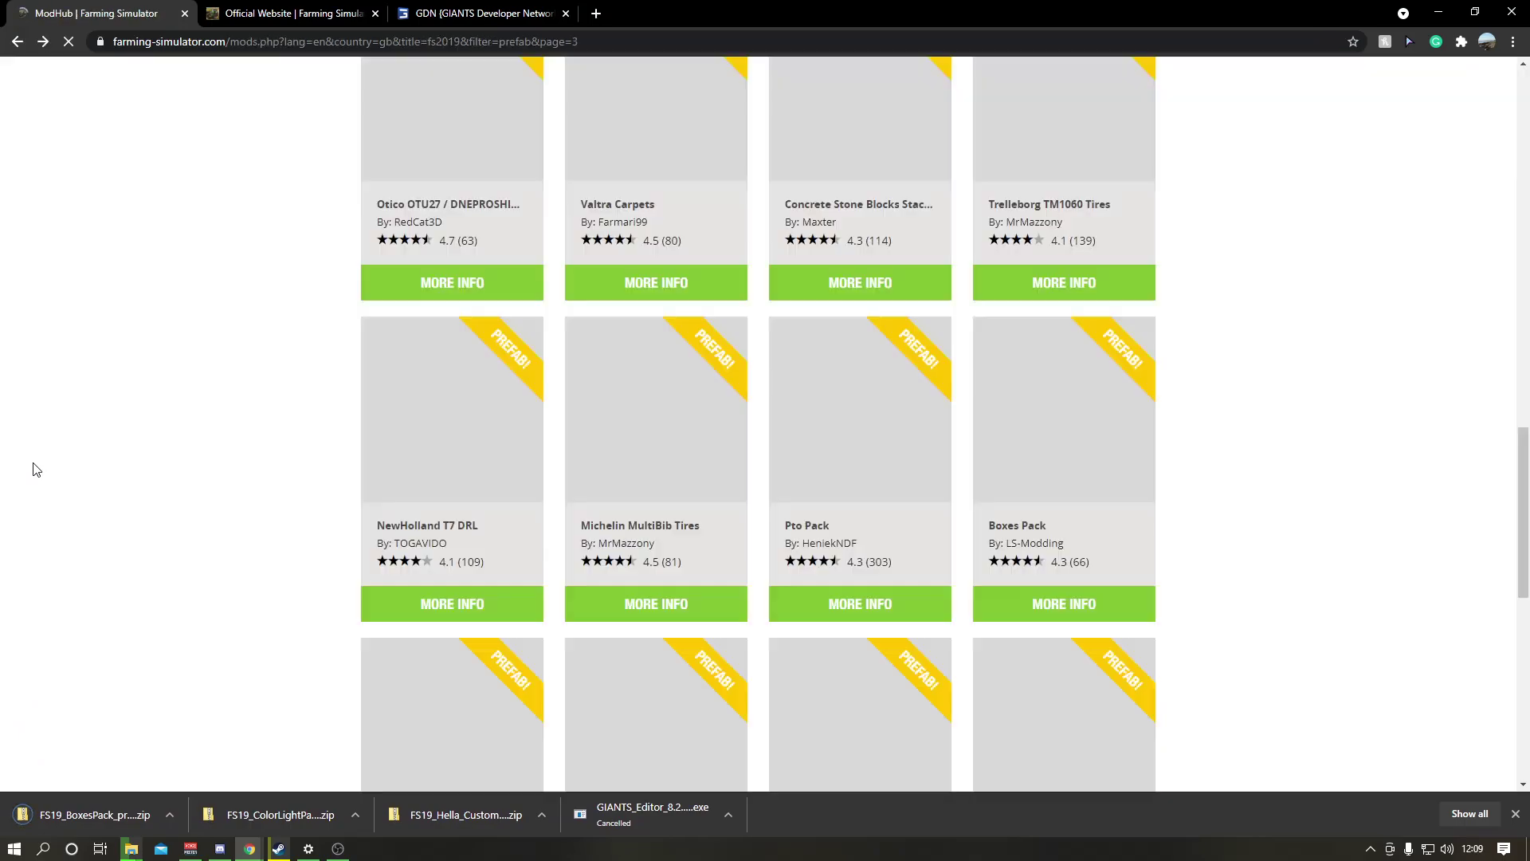
key(alt+Left)
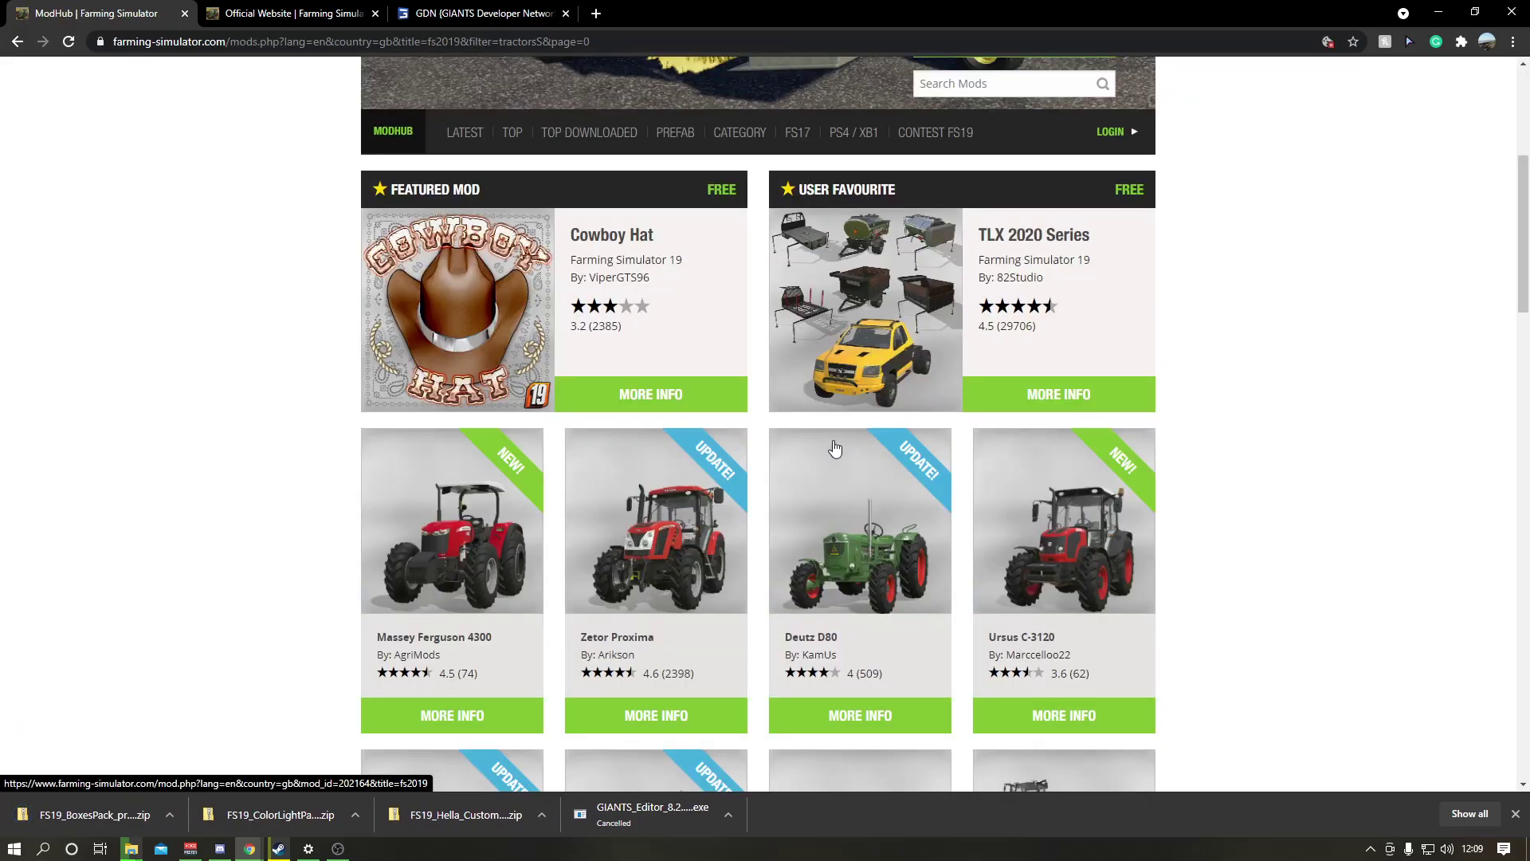
scroll(824, 483, down, 3)
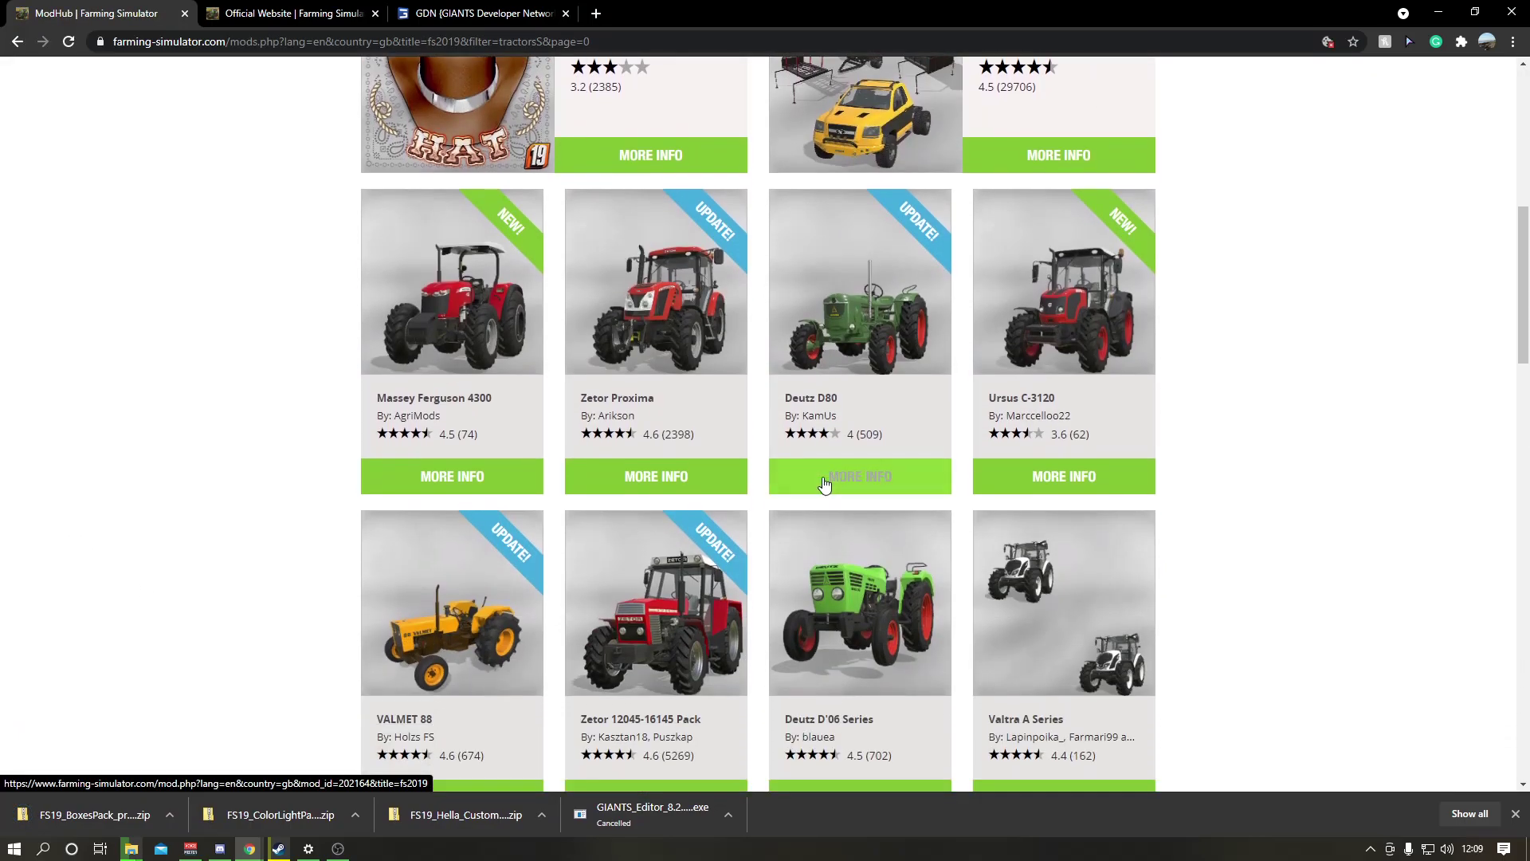
scroll(825, 484, down, 1)
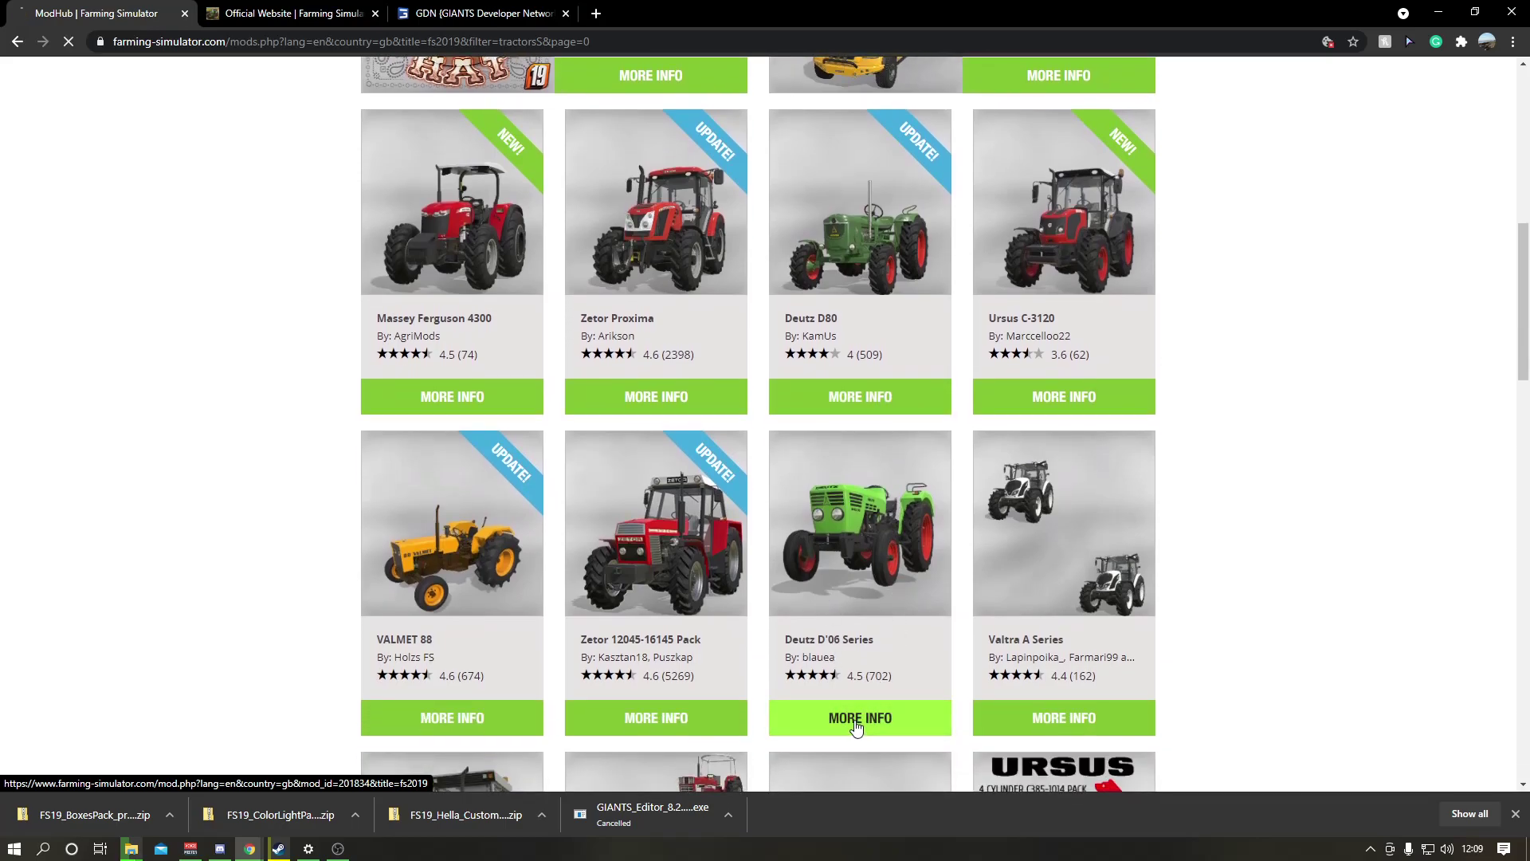
click(857, 721)
click(1100, 411)
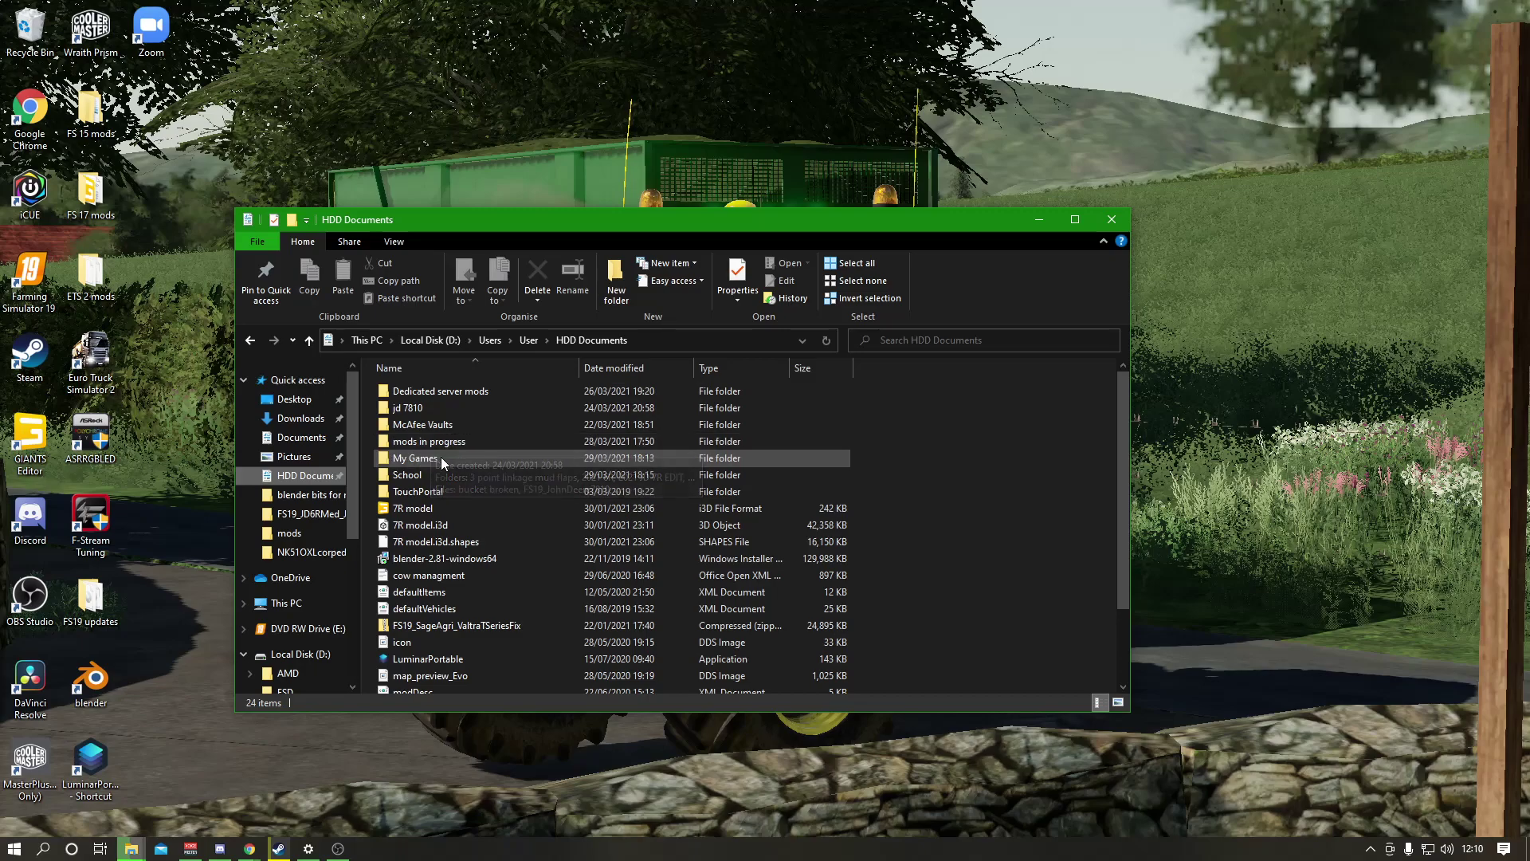
Create a folder named "FS19 Edits" in HDD Documents.
click(615, 288)
key(BackSpace)
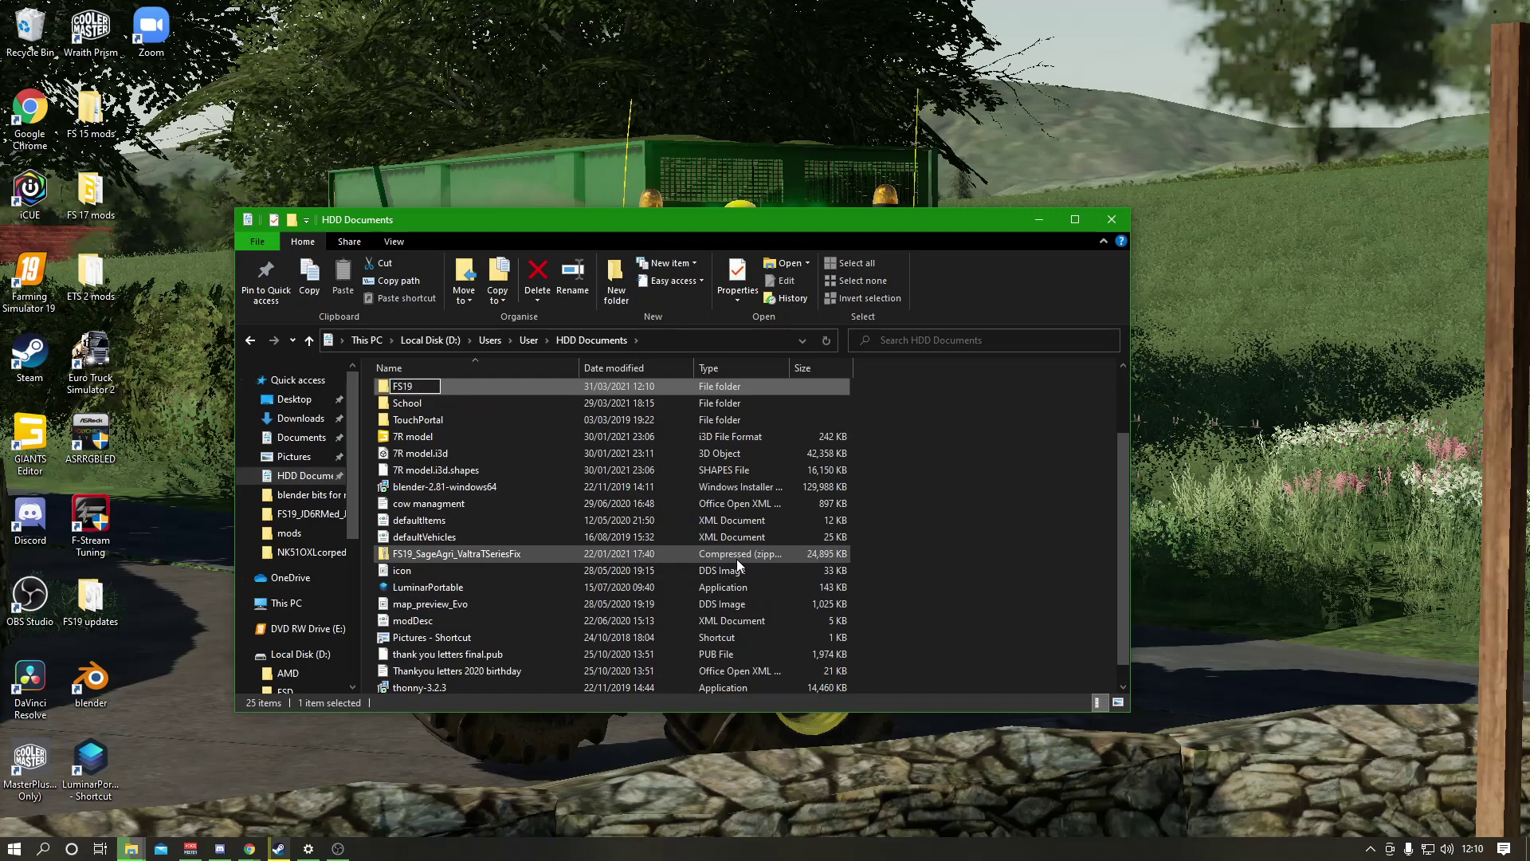
text(FS19 EDi)
key(BackSpace)
key(BackSpace)
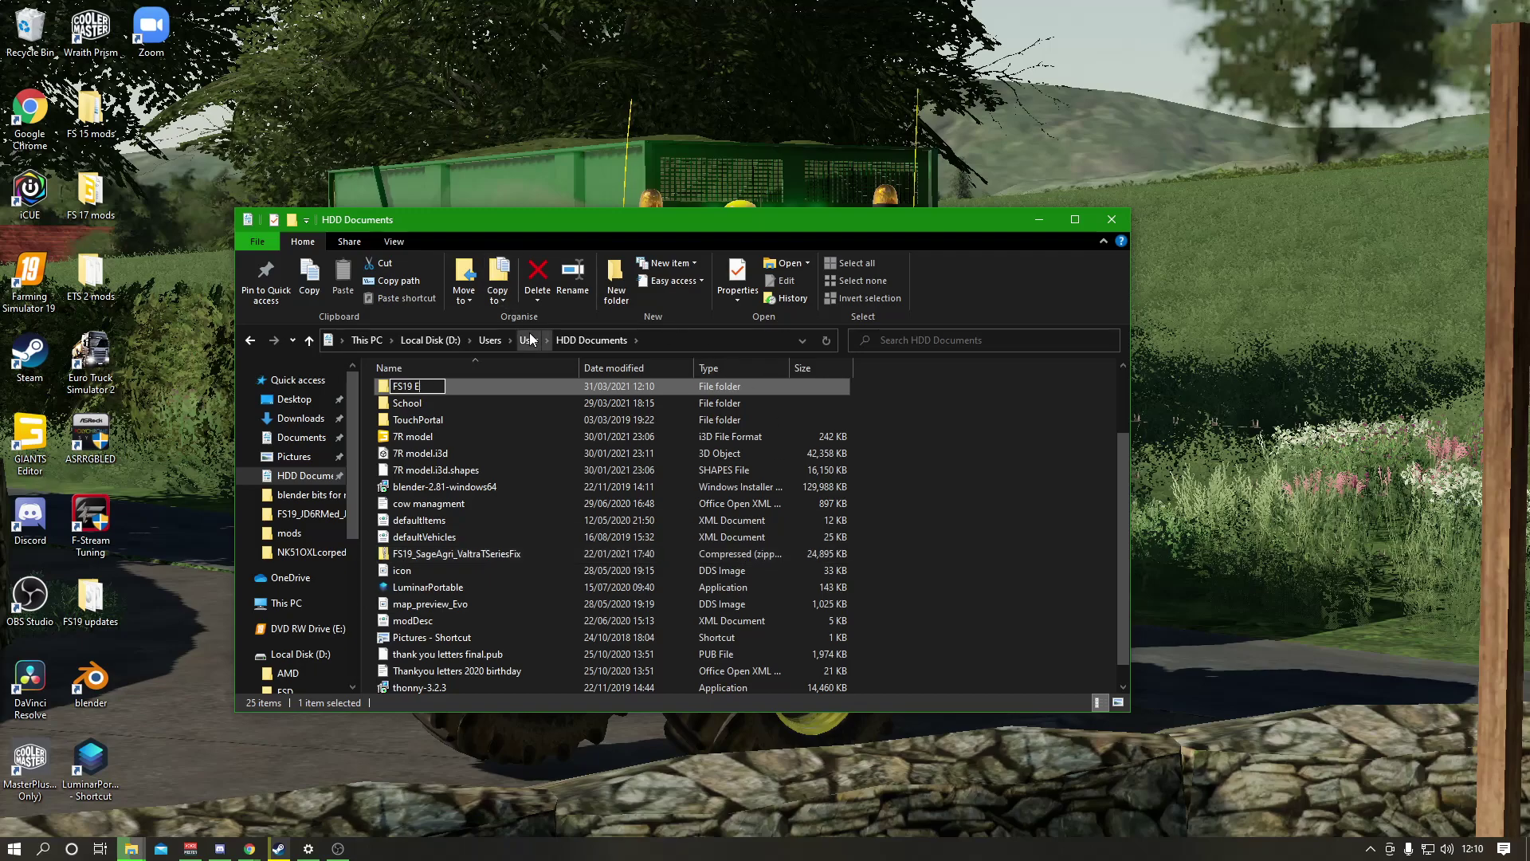
key(Return)
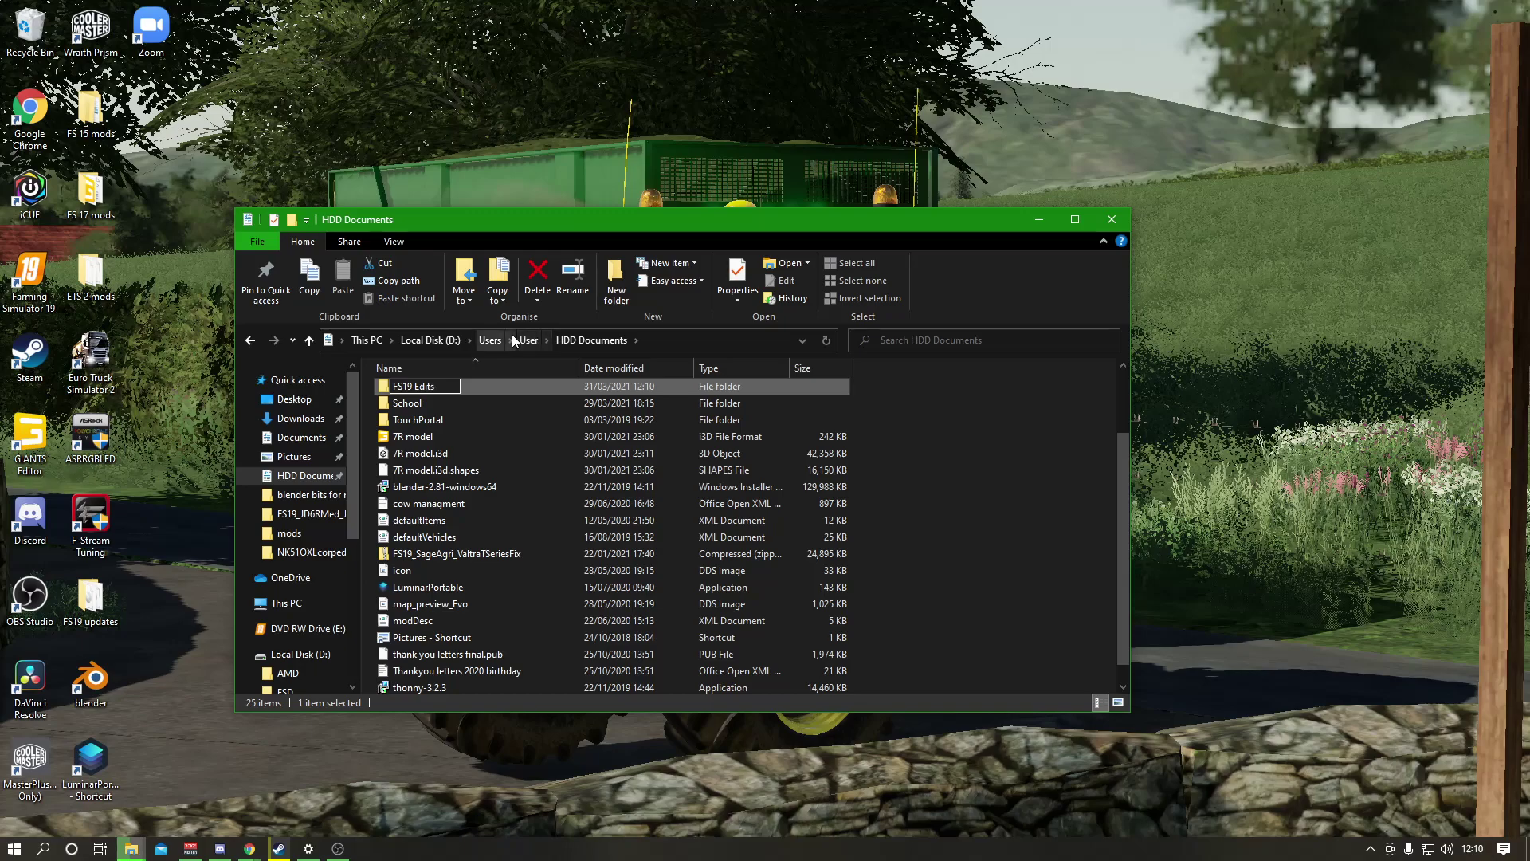
Open the FS19 Edits folder and create a subfolder named "i3d parts" in it.
double_click(601, 388)
click(620, 294)
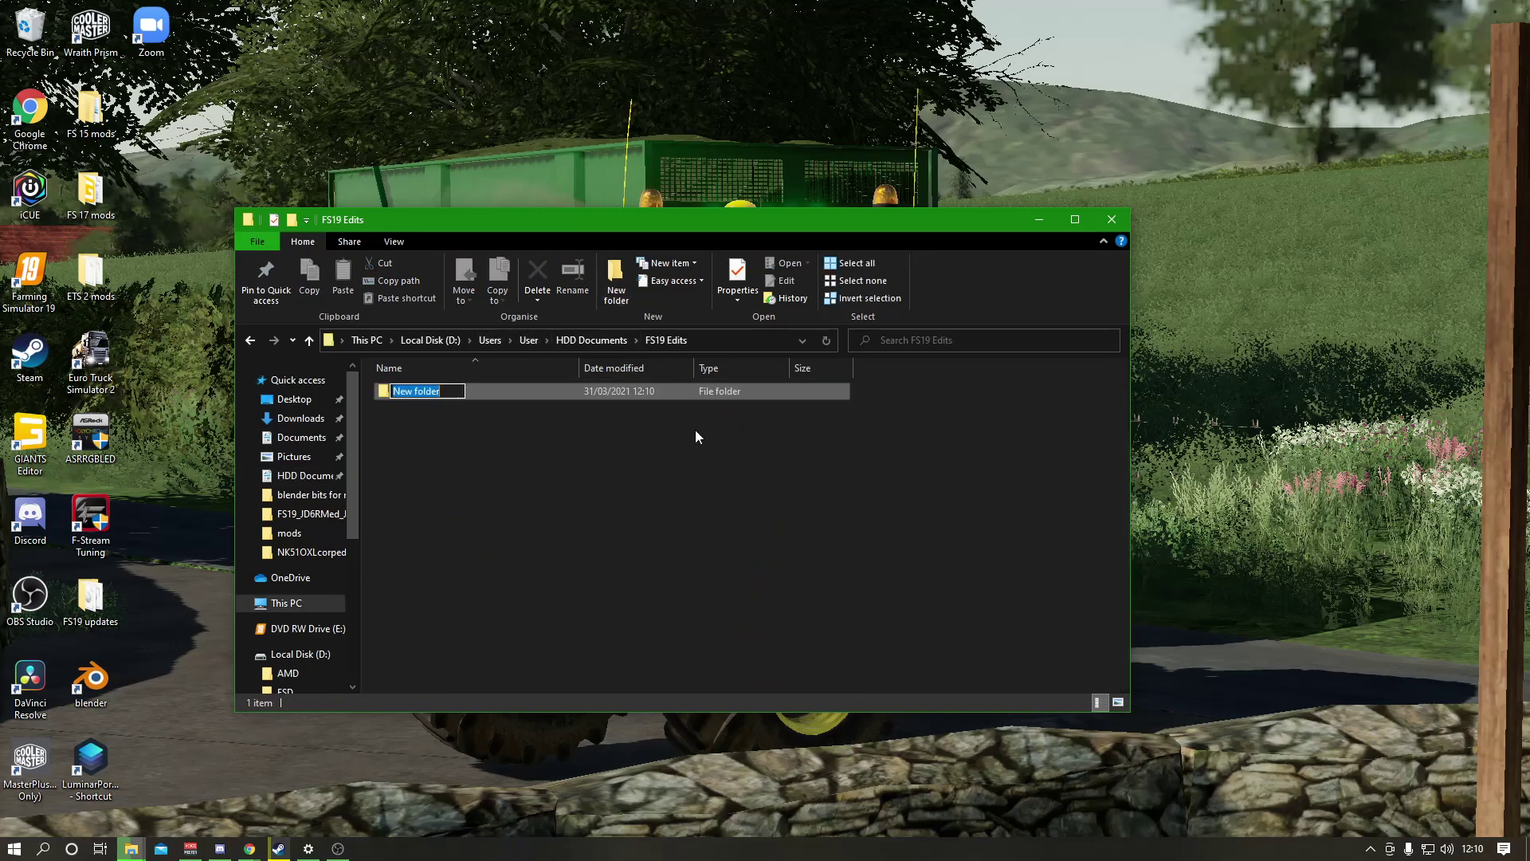
key(BackSpace)
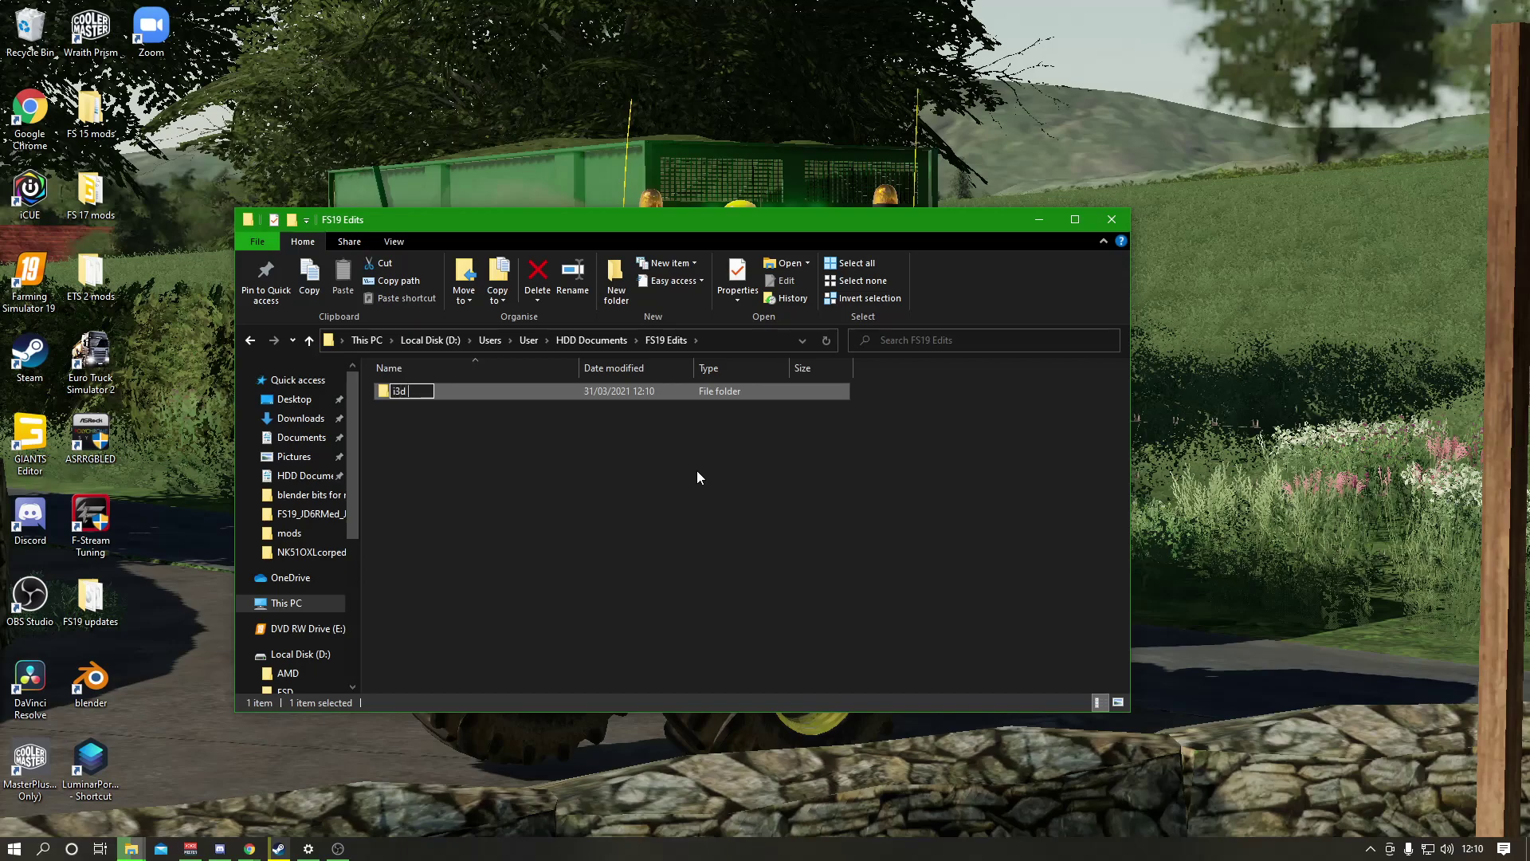
text(i3d parts)
click(699, 470)
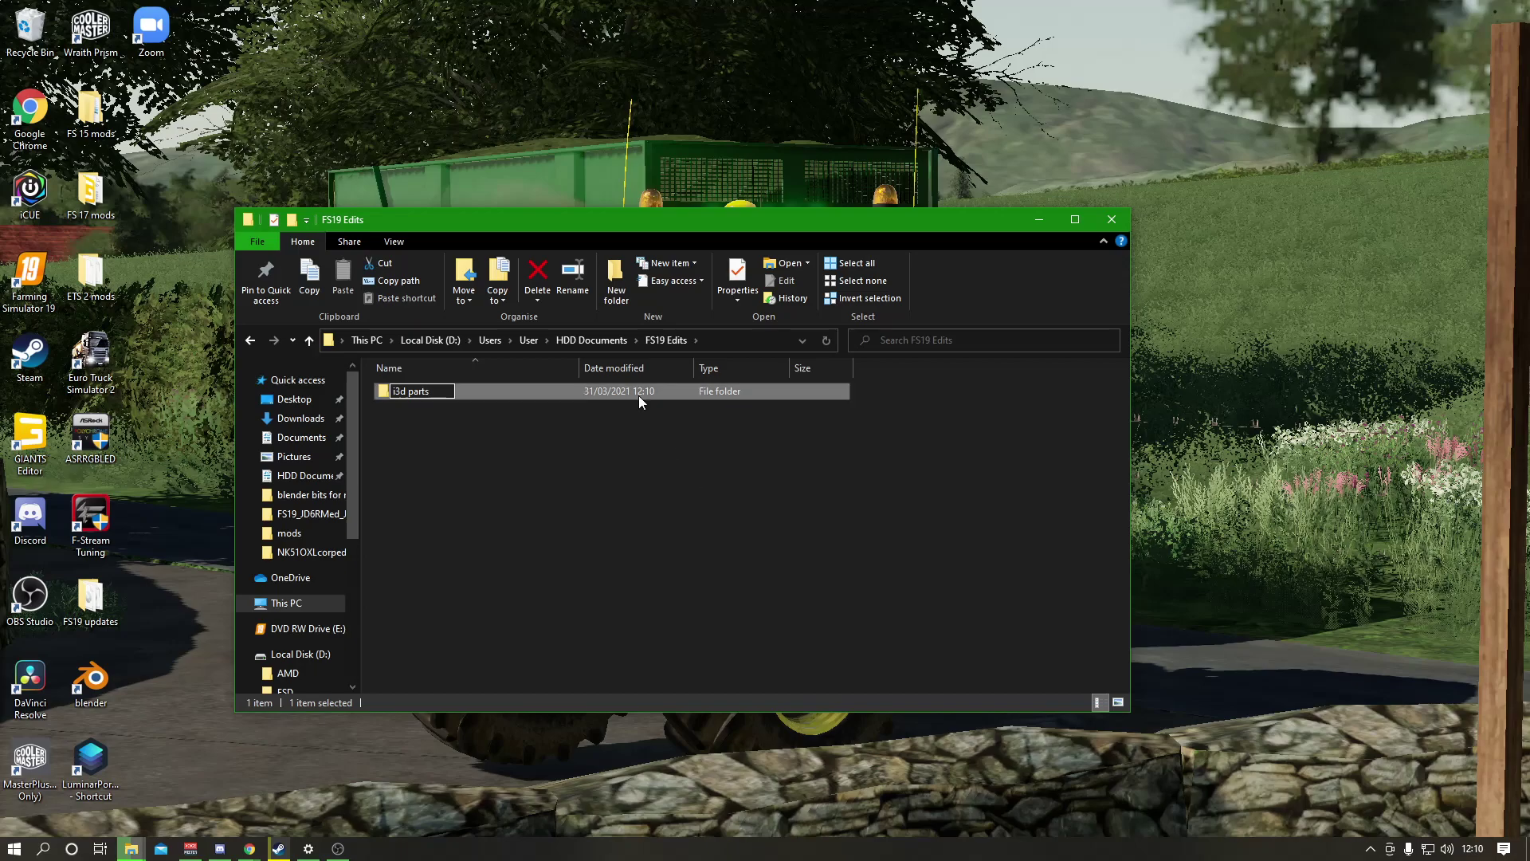
Create a second subfolder named "edited tractors" inside FS19 Edits.
click(619, 292)
key(BackSpace)
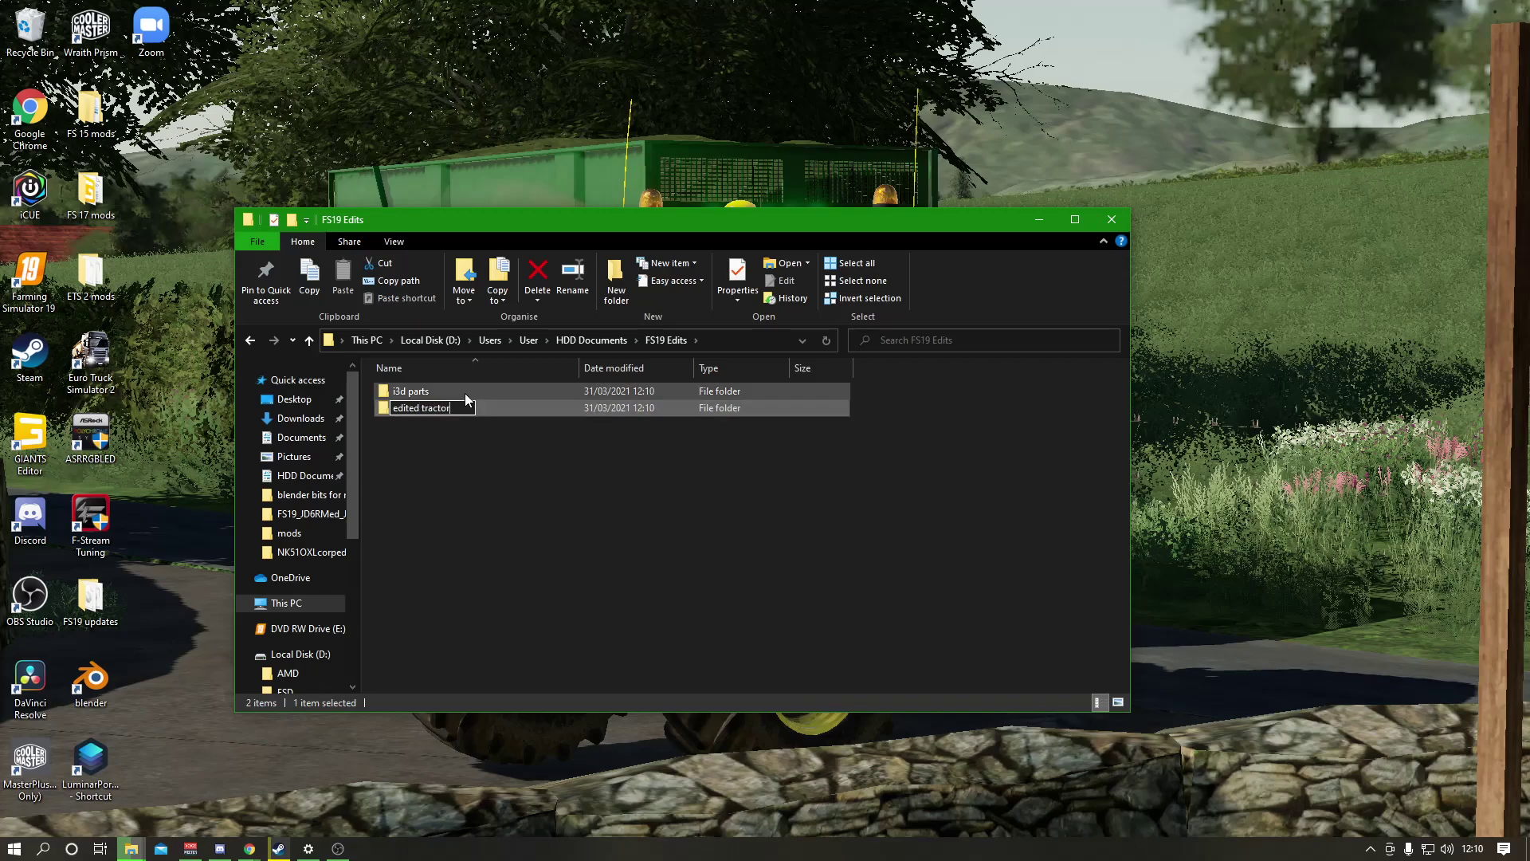
text(edited tractors)
Move the FS19_DeutzD06Series ZIP from Downloads into the edited tractors folder of FS19 Edits.
click(300, 417)
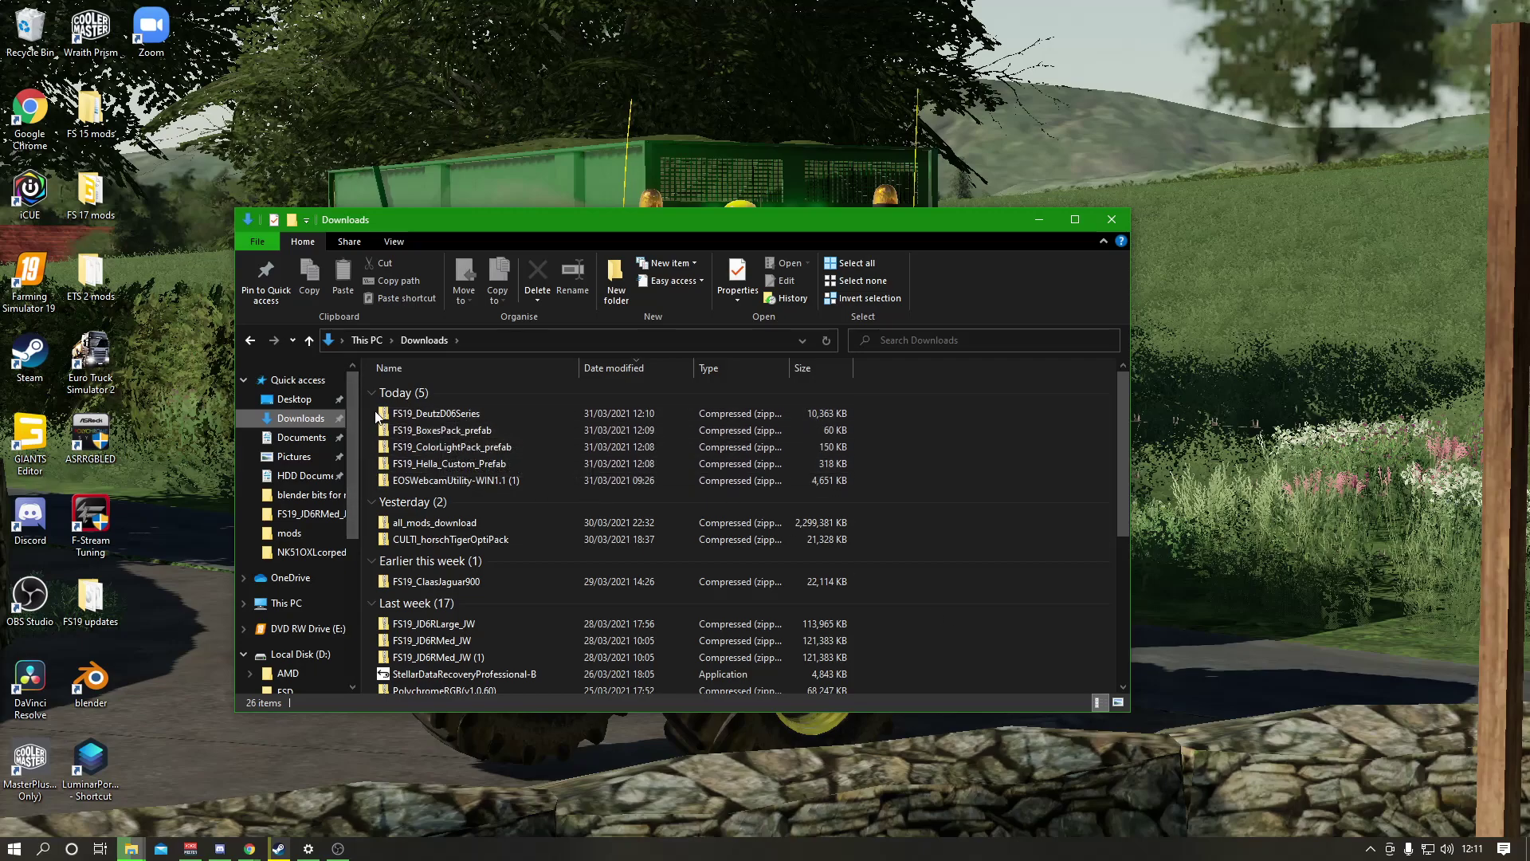
click(402, 414)
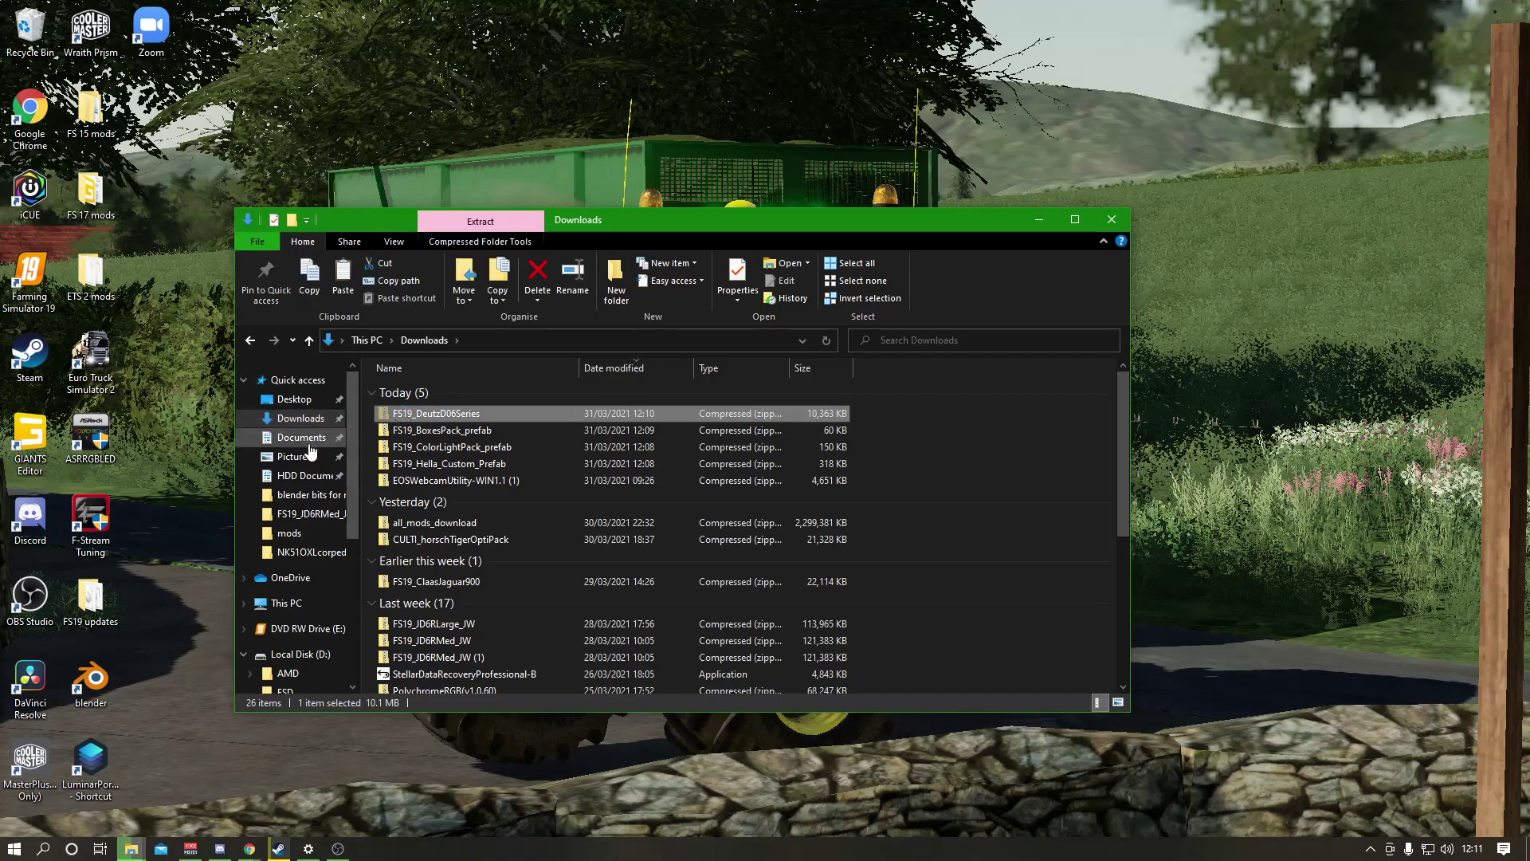
click(300, 477)
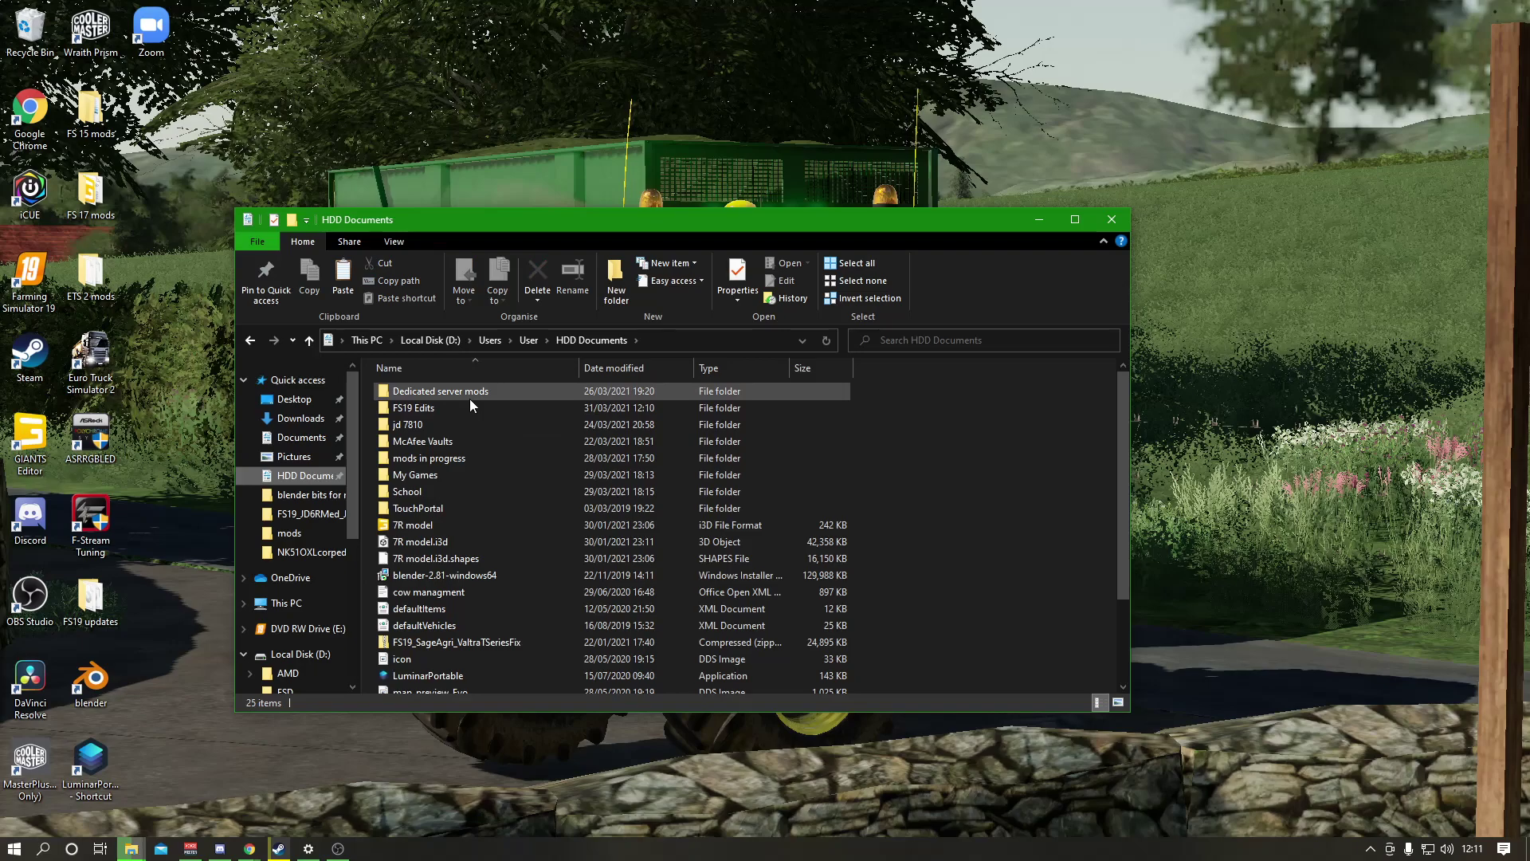
click(423, 411)
double_click(423, 409)
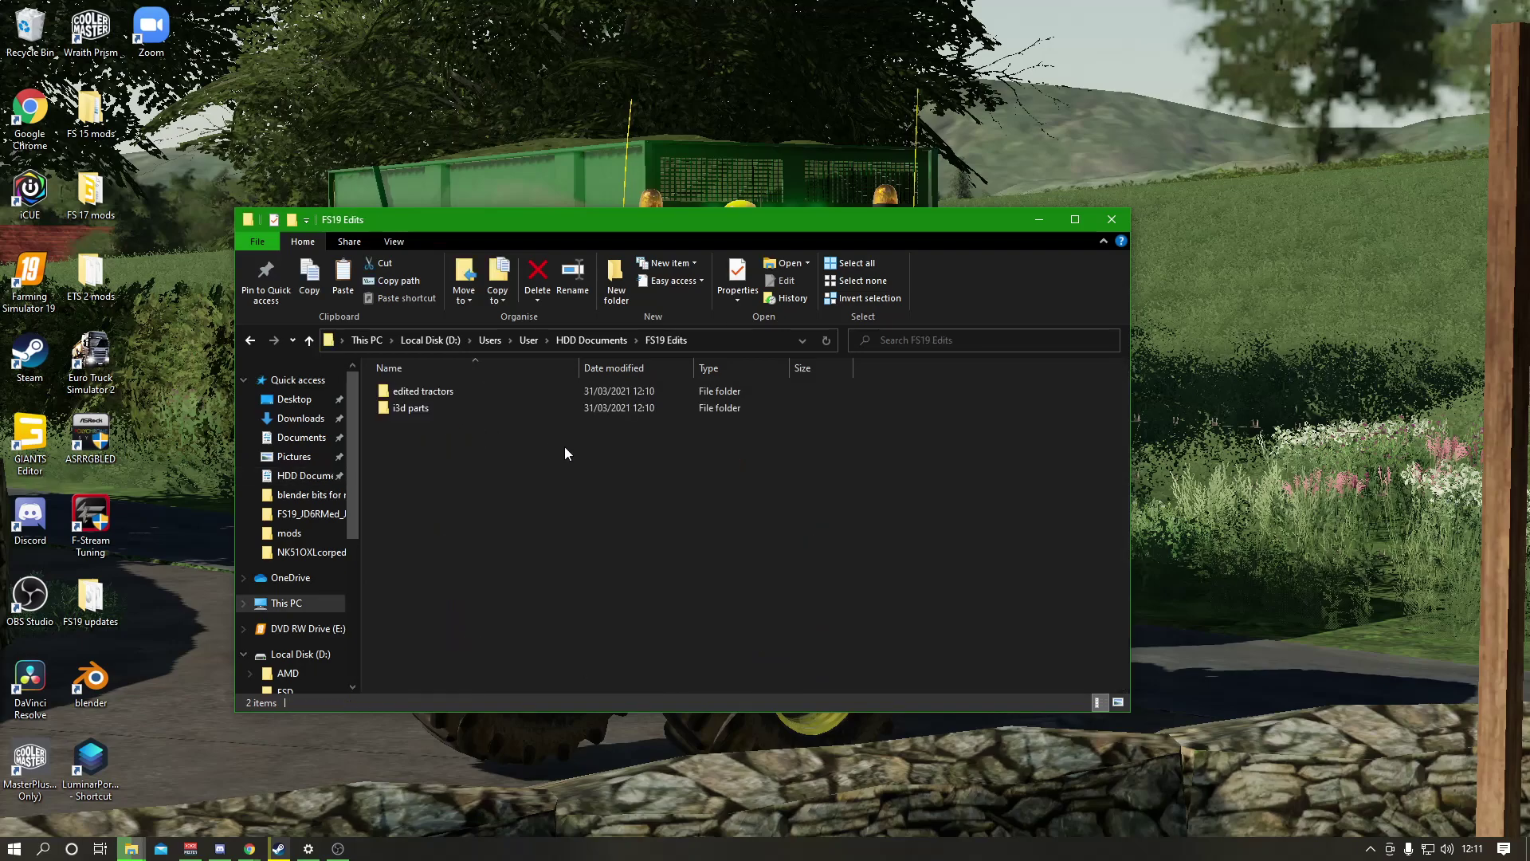
double_click(417, 390)
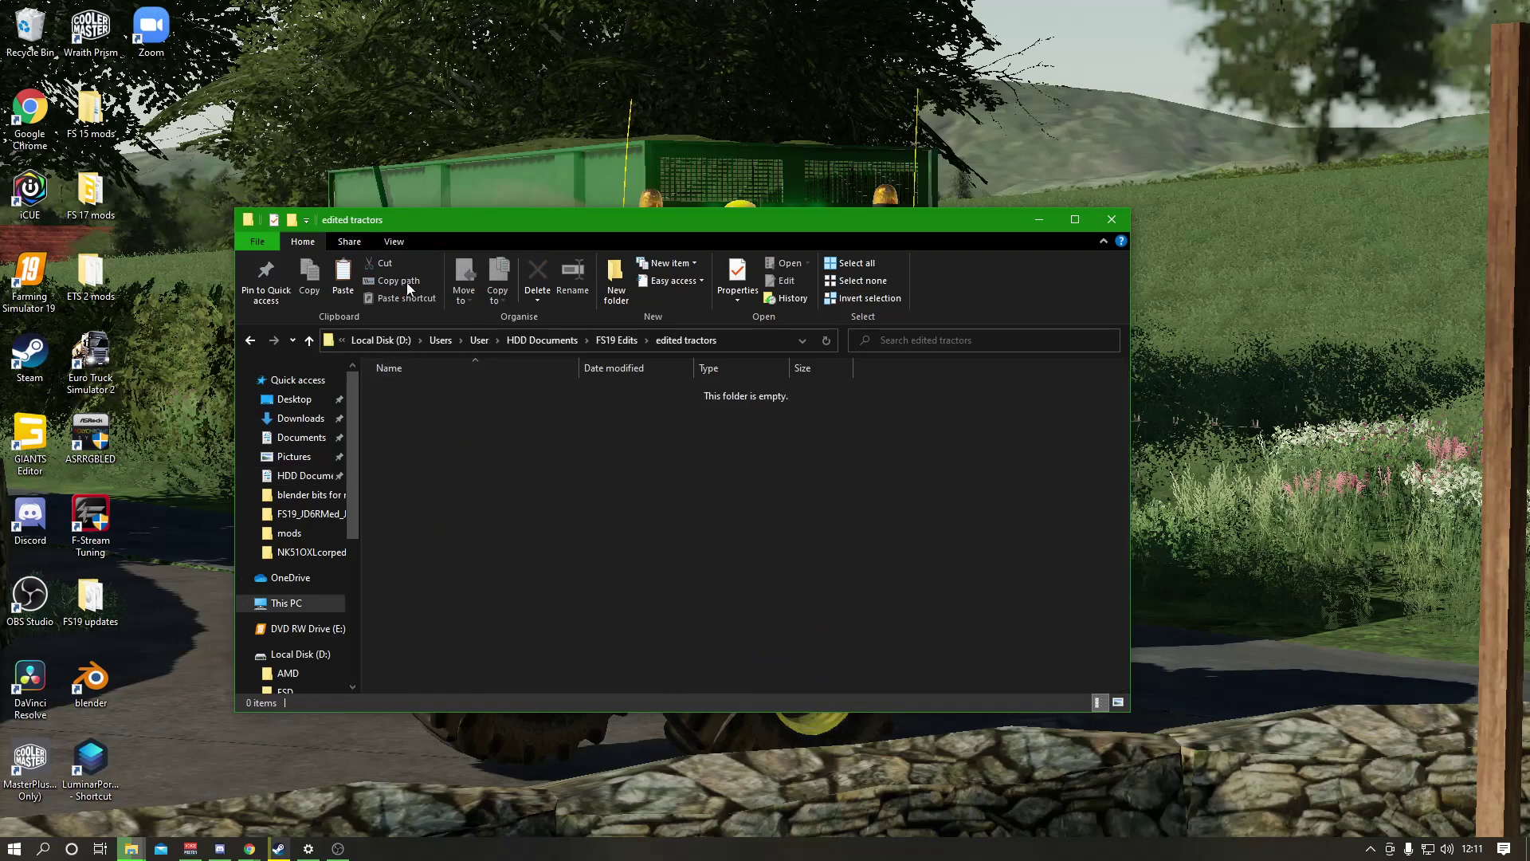
click(342, 279)
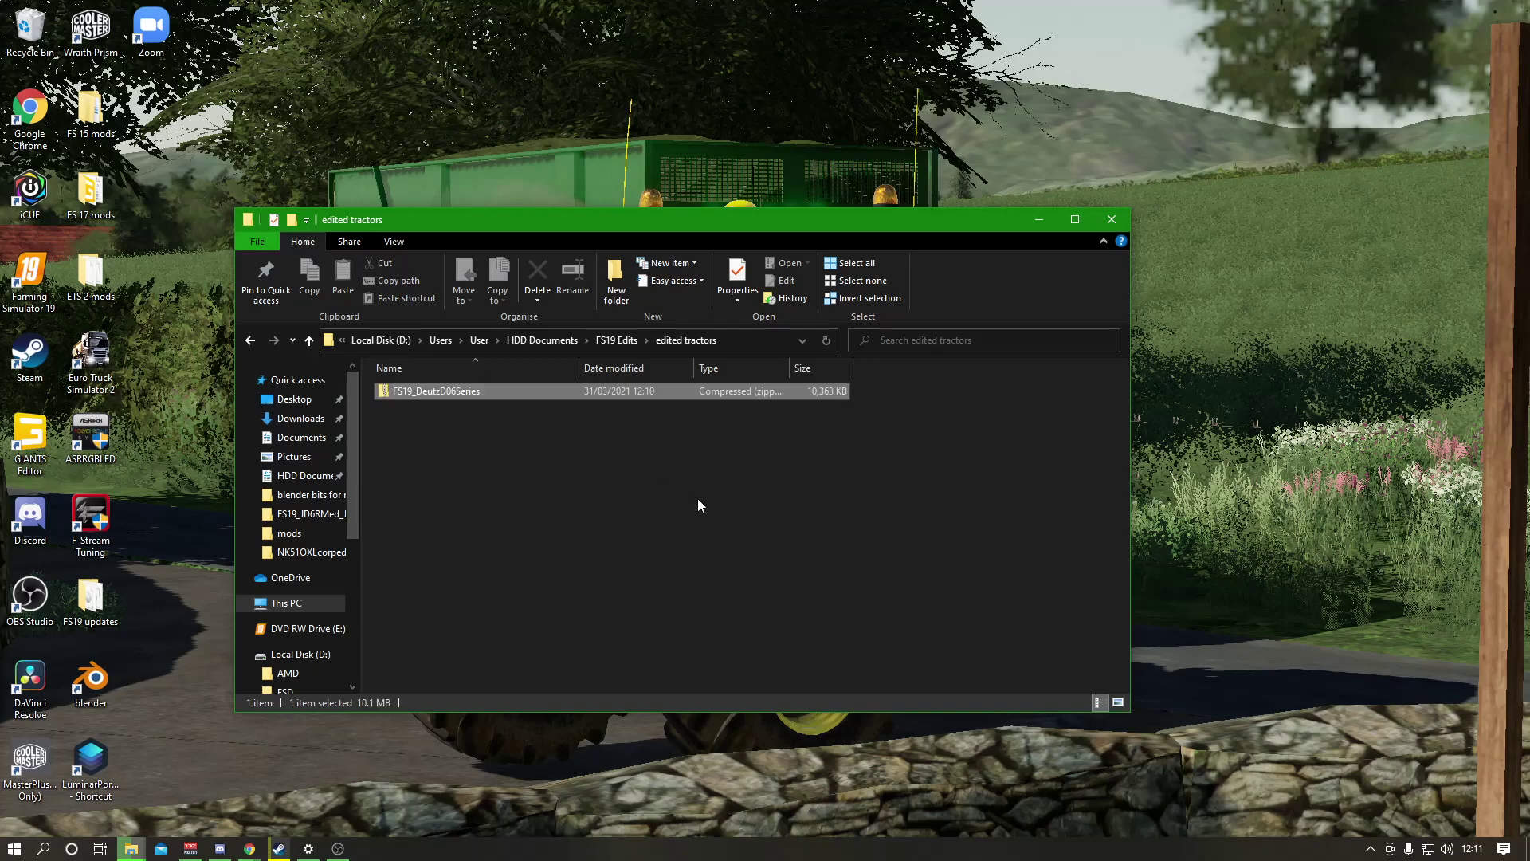
Transfer the FS19_BoxesPack_prefab, FS19_ColorLightPack_prefab and FS19_Hella_Custom_Prefab ZIPs from Downloads into the i3d parts folder of FS19 Edits.
click(296, 419)
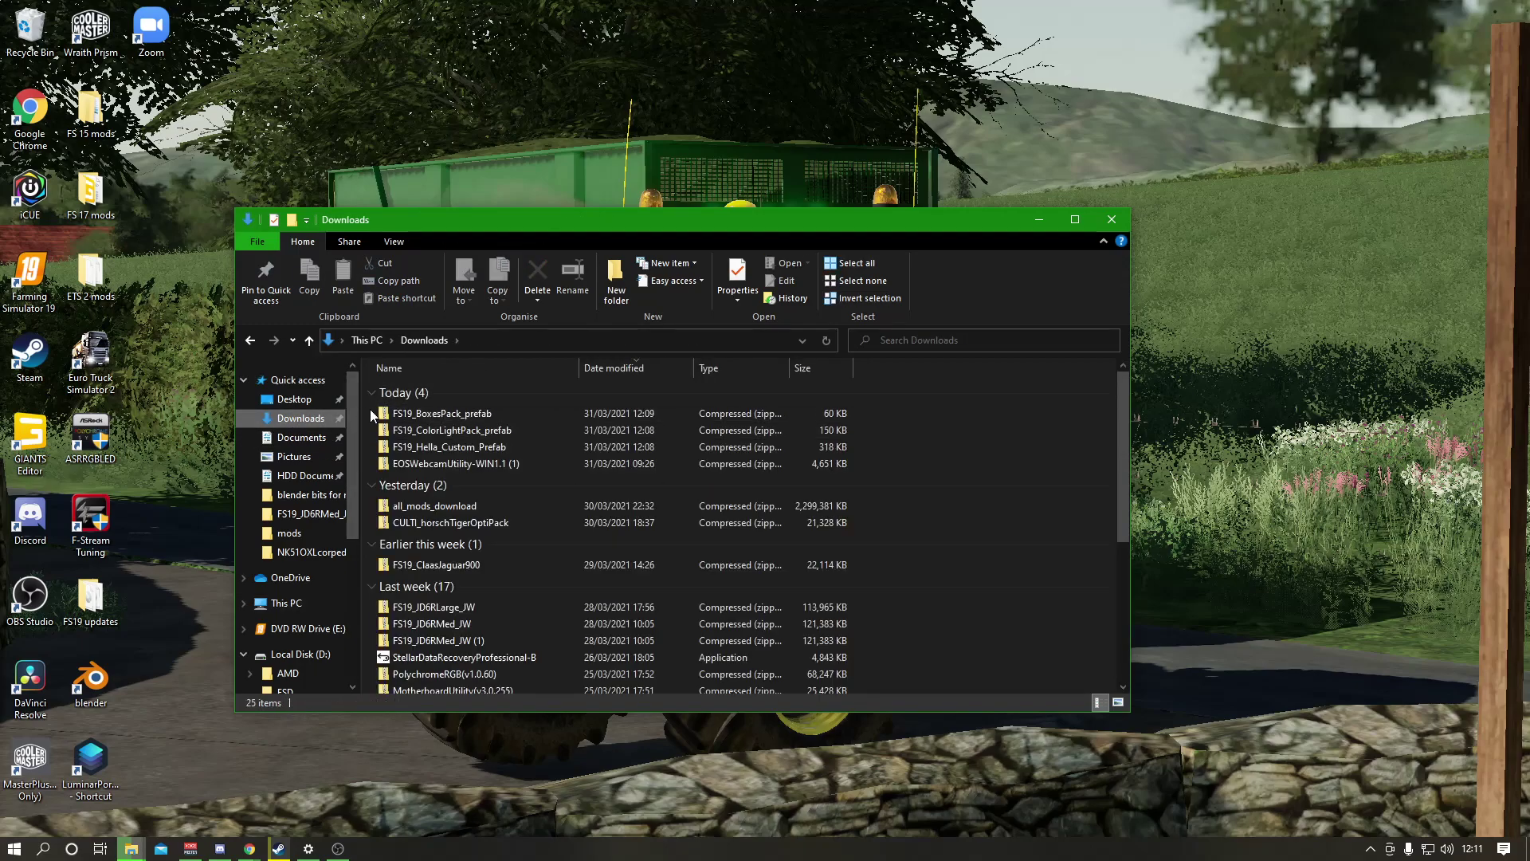
click(391, 414)
shift+click(422, 447)
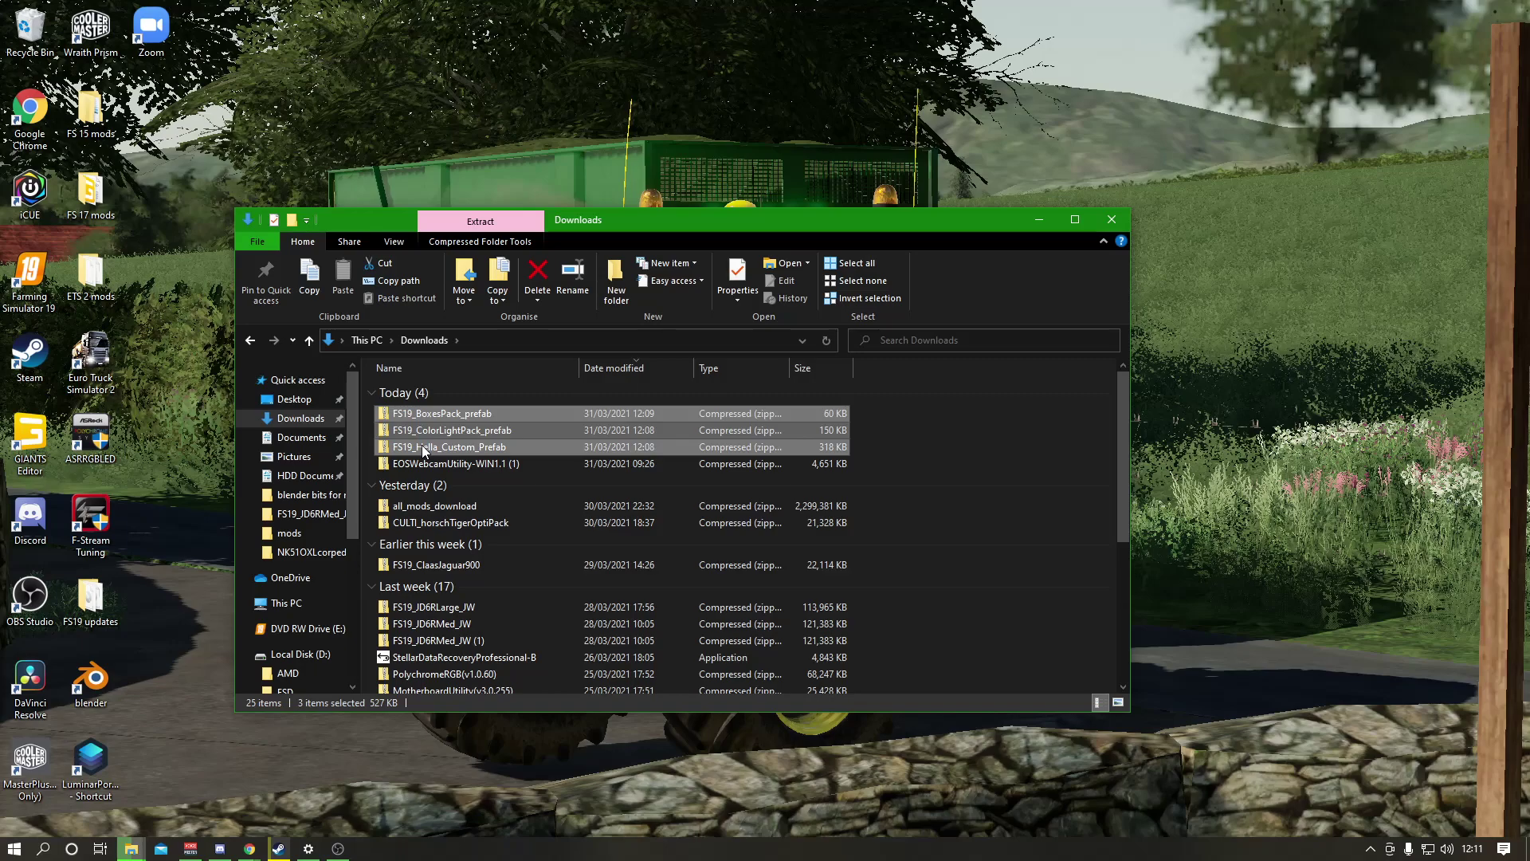
key(ctrl+c)
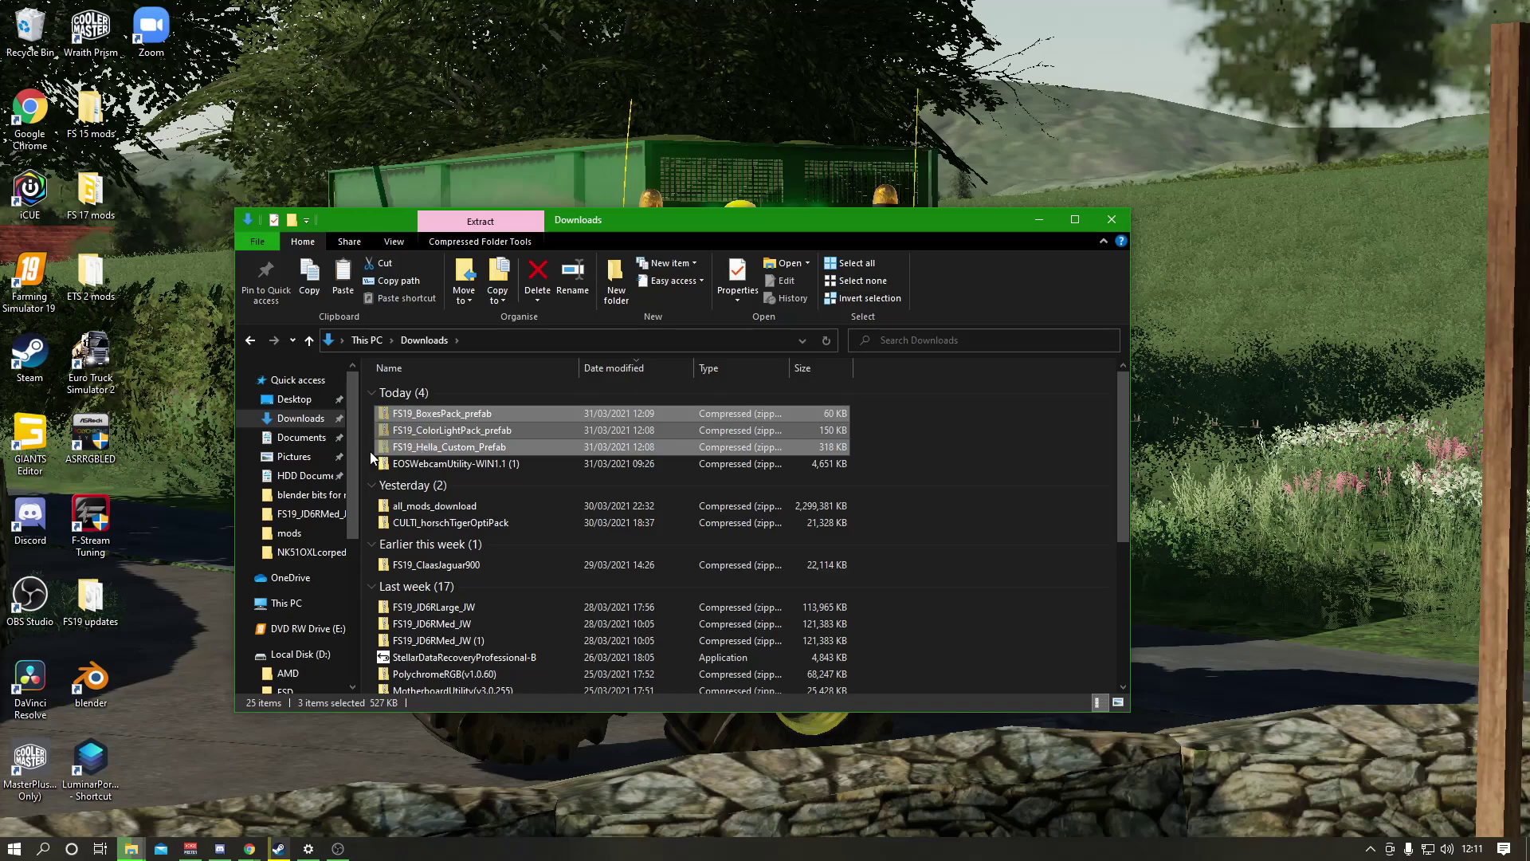
click(311, 476)
double_click(434, 404)
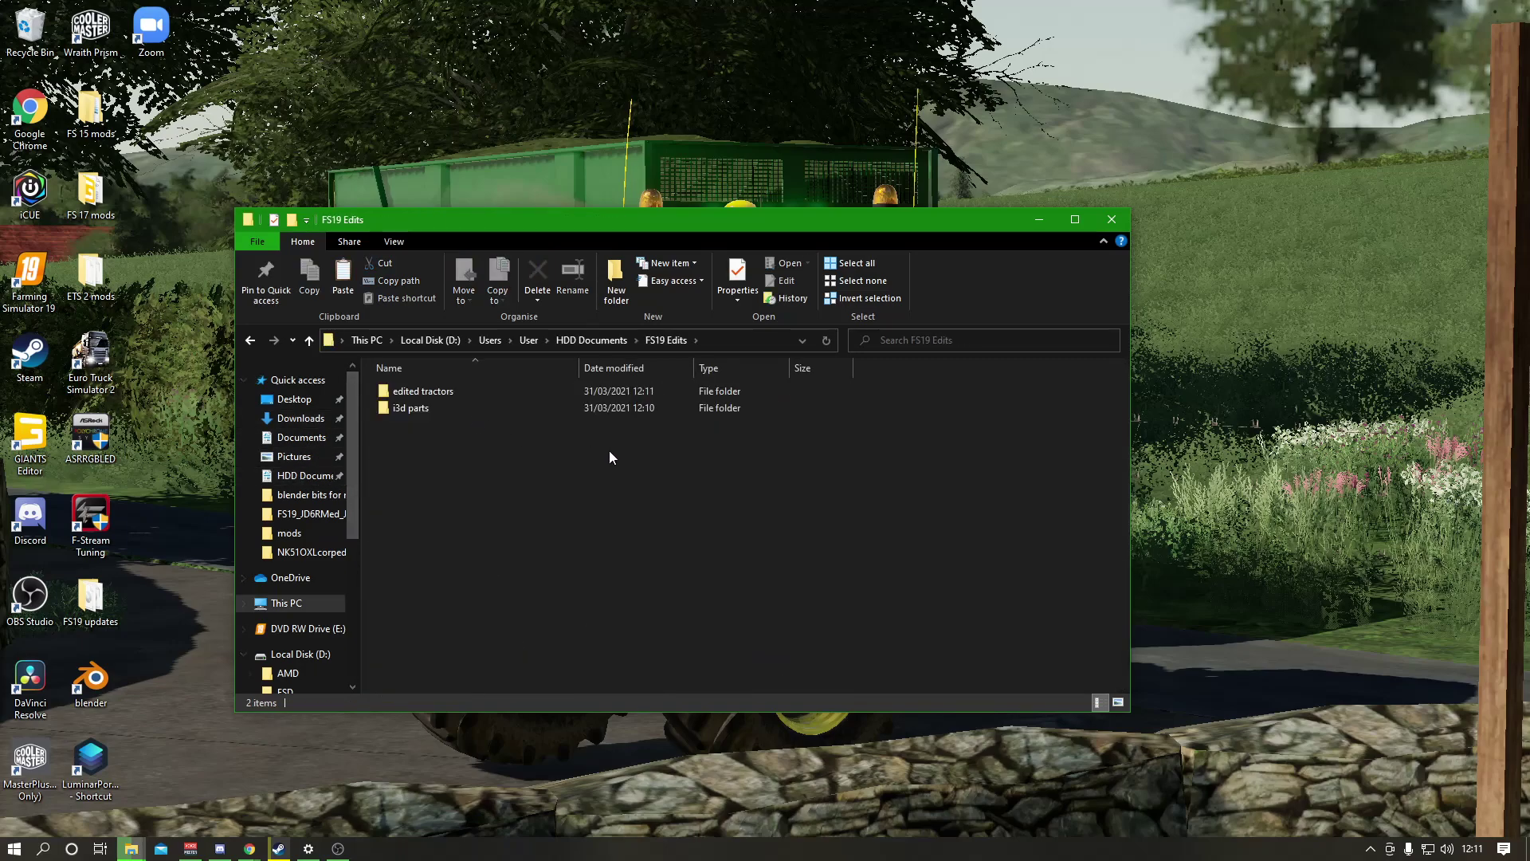
double_click(405, 408)
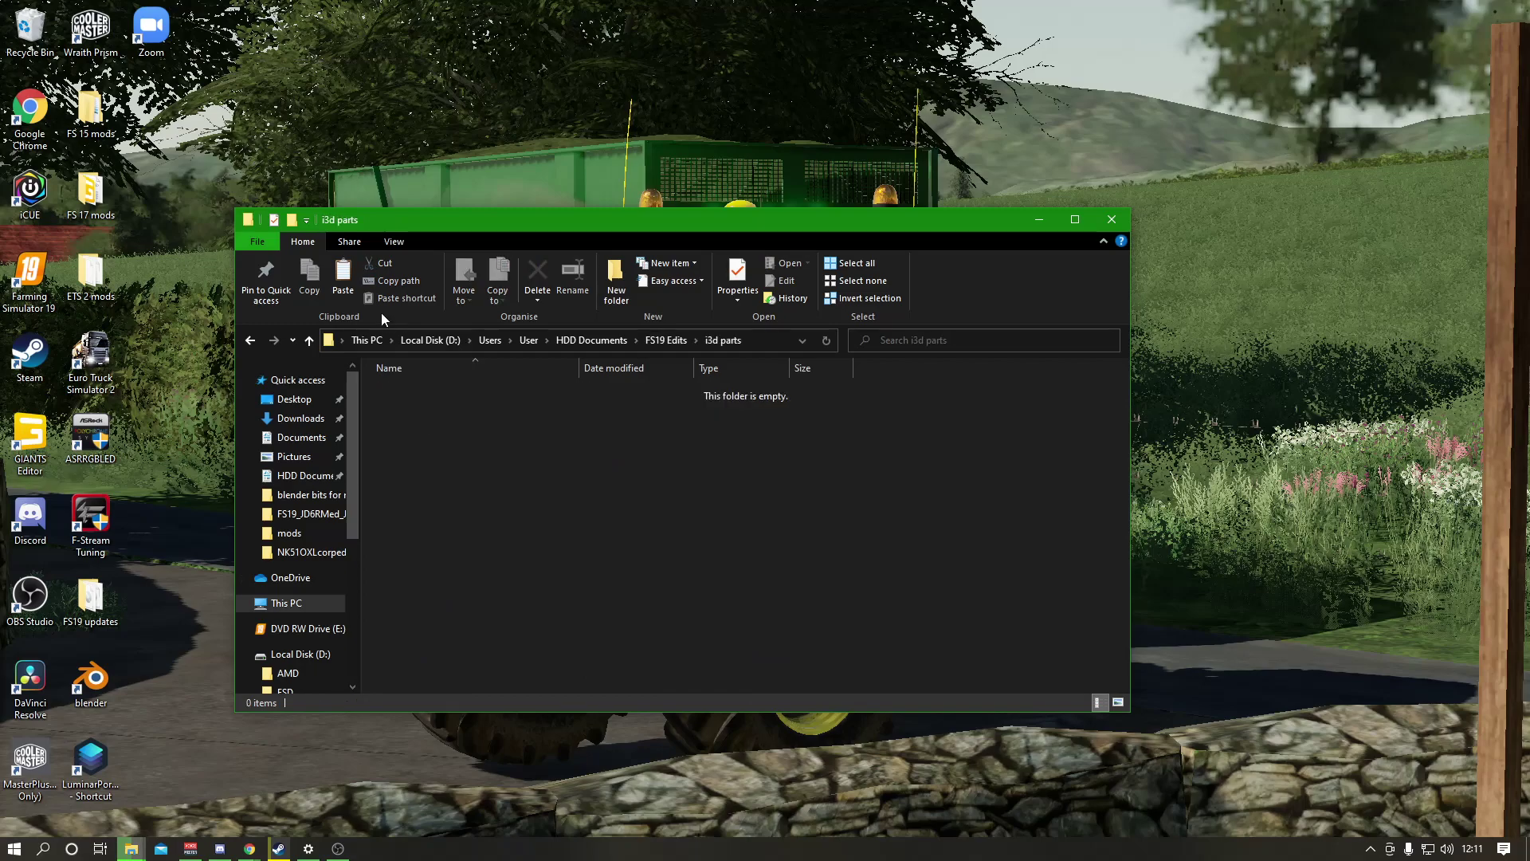
click(344, 279)
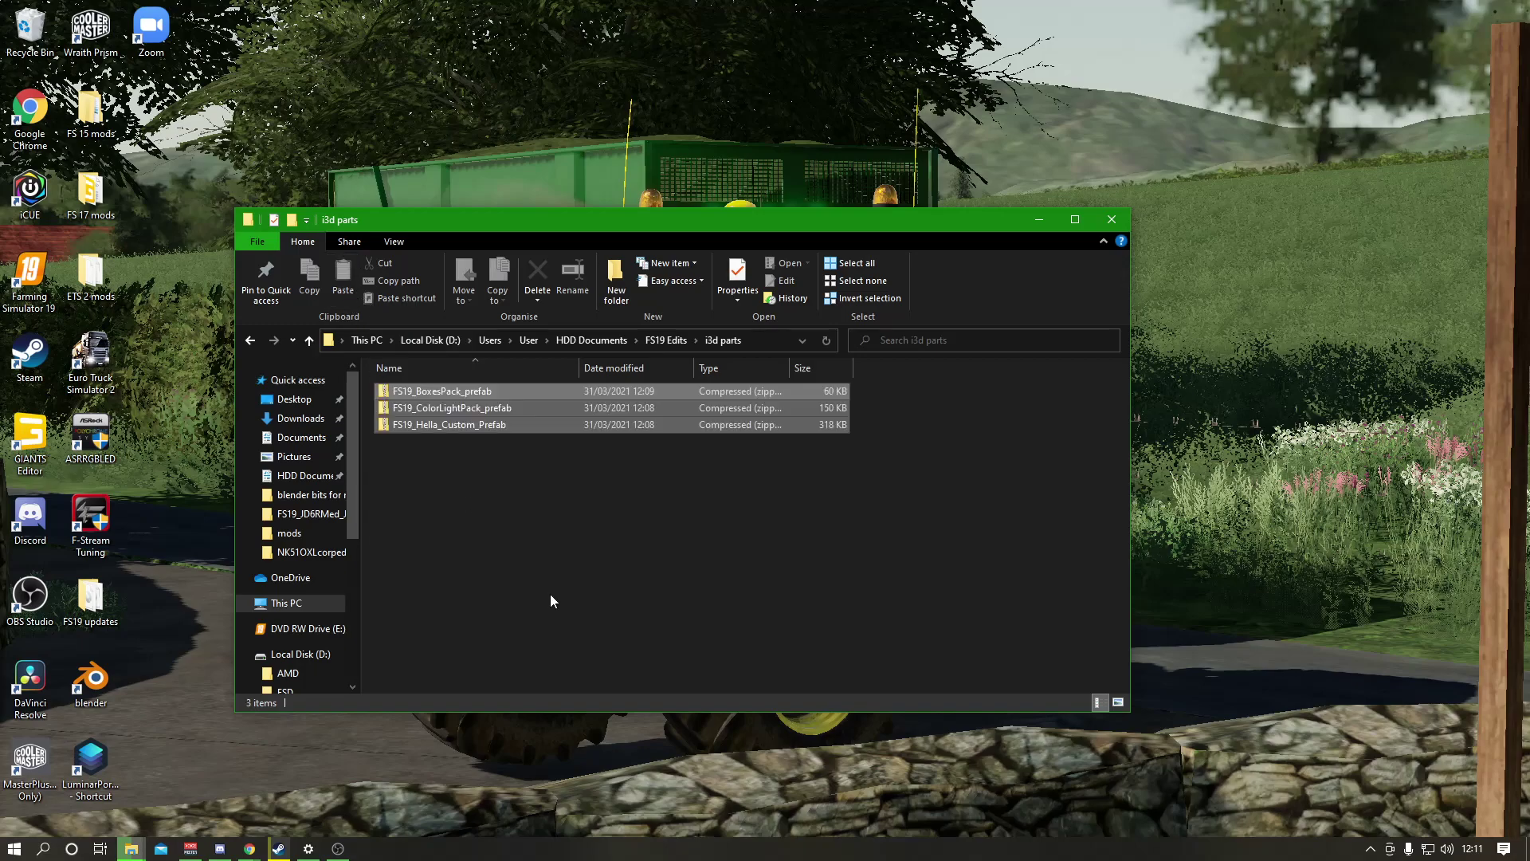
Extract the FS19_Hella_Custom_Prefab ZIP within i3d parts and close the extracted folder's window.
click(437, 464)
drag(448, 443, 428, 380)
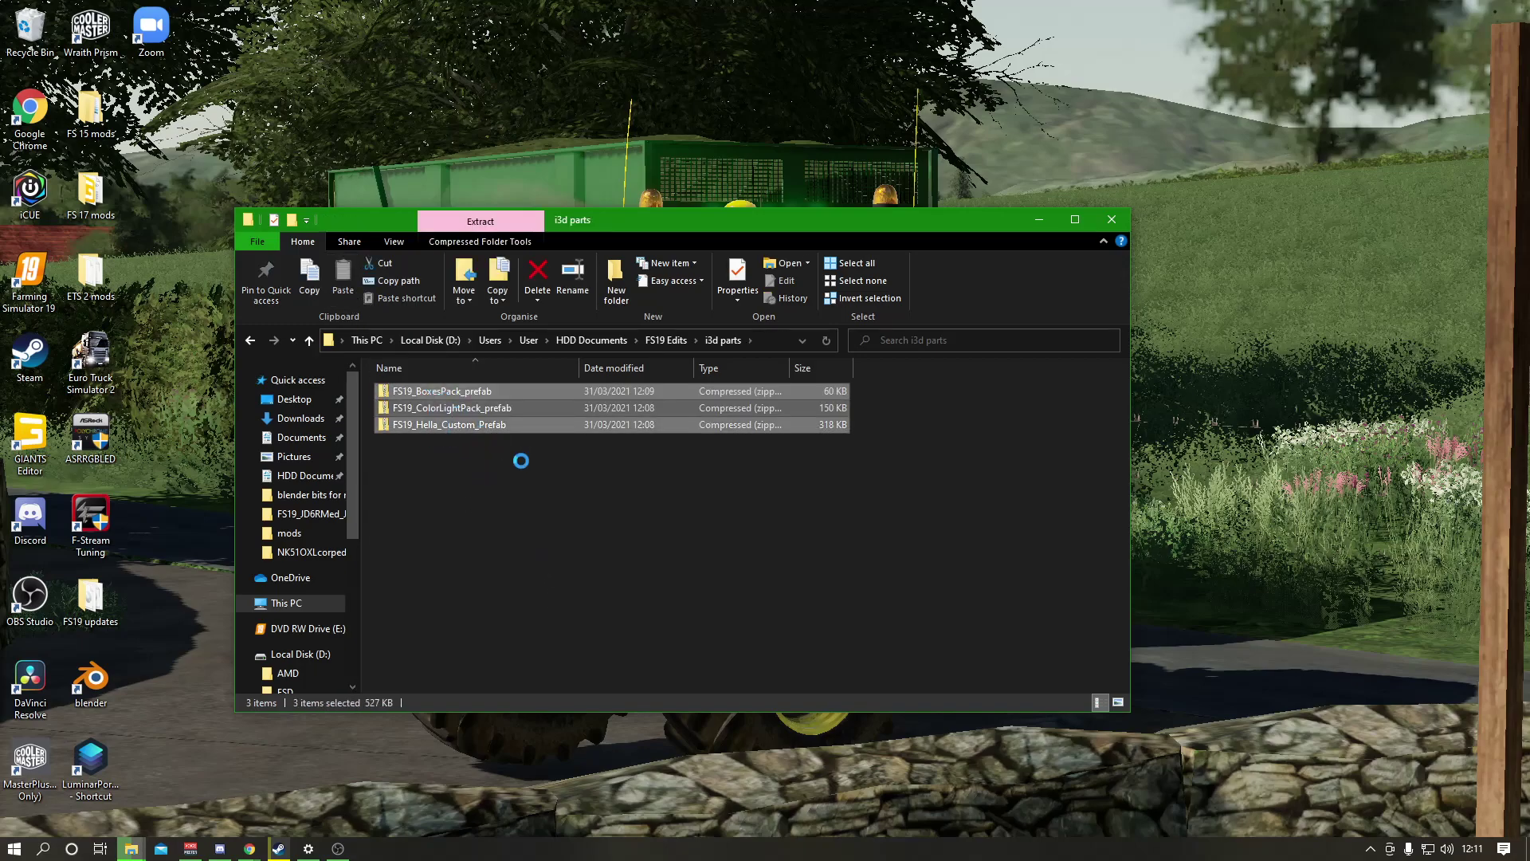
right_click(482, 432)
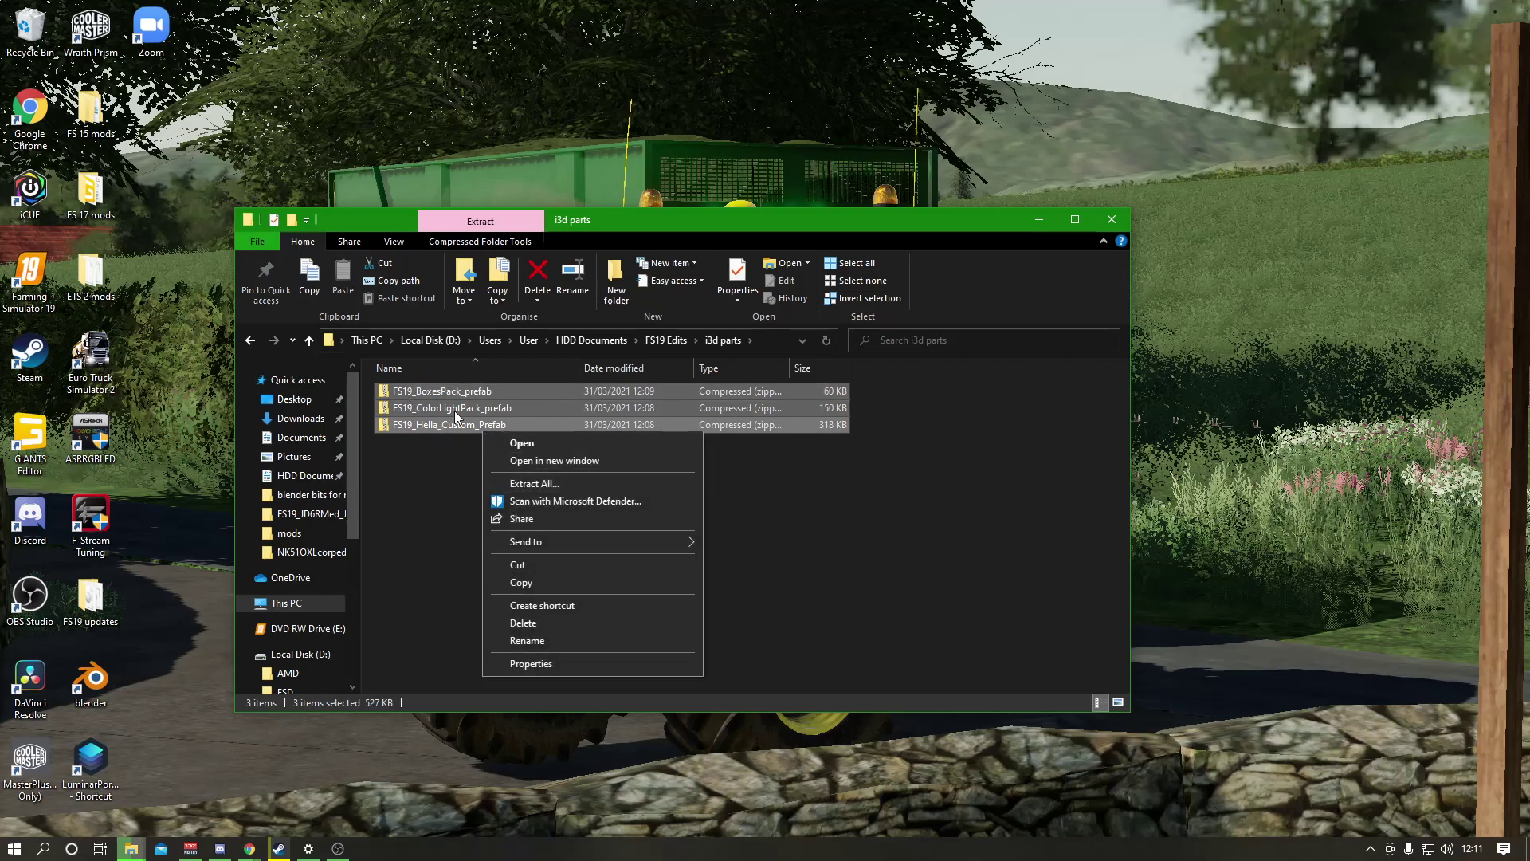
click(532, 484)
click(900, 581)
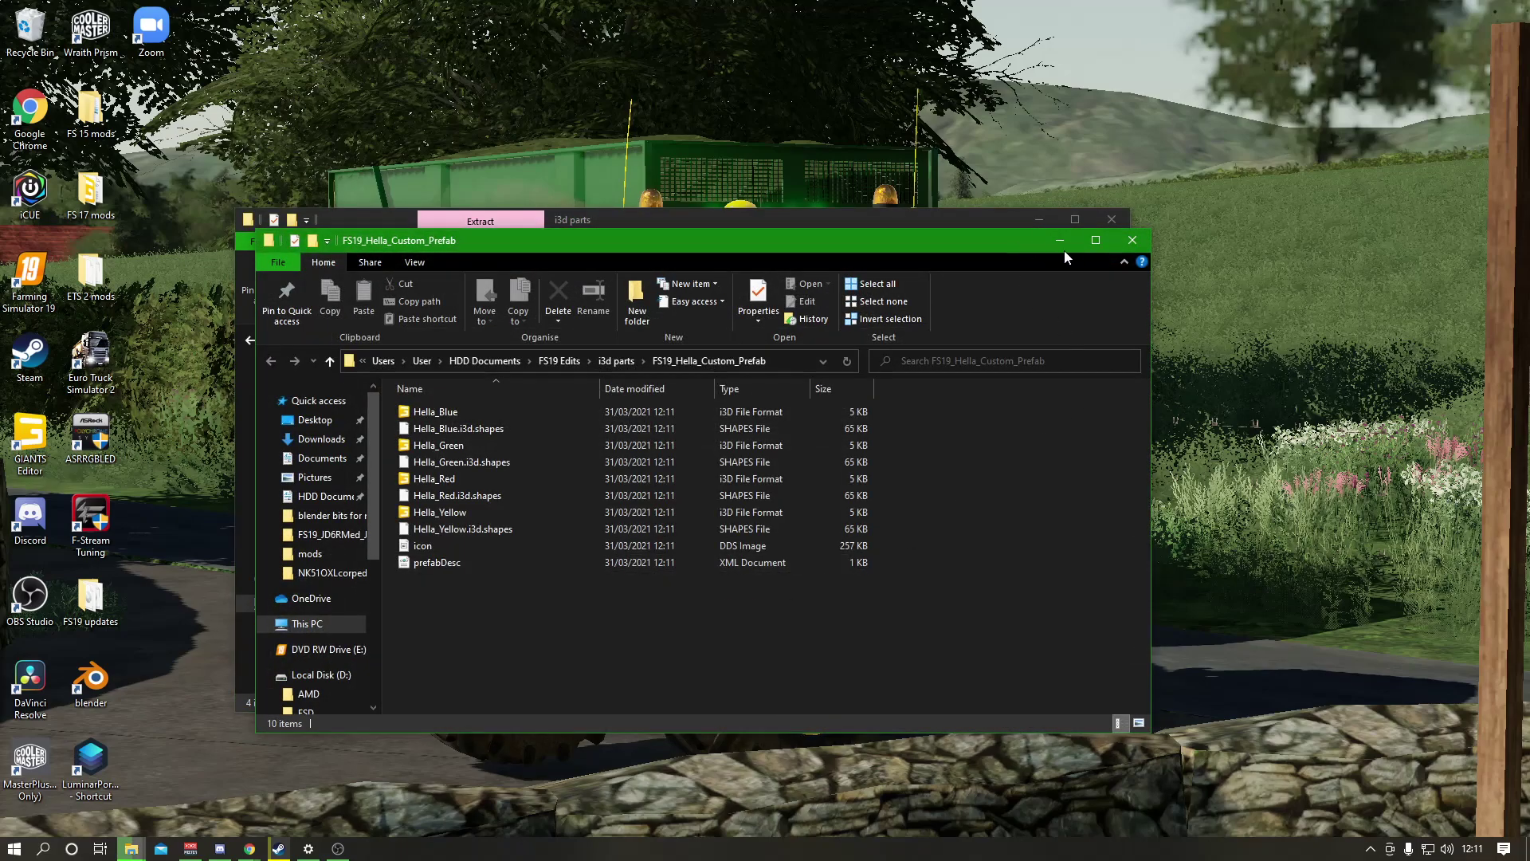
click(1131, 240)
click(507, 494)
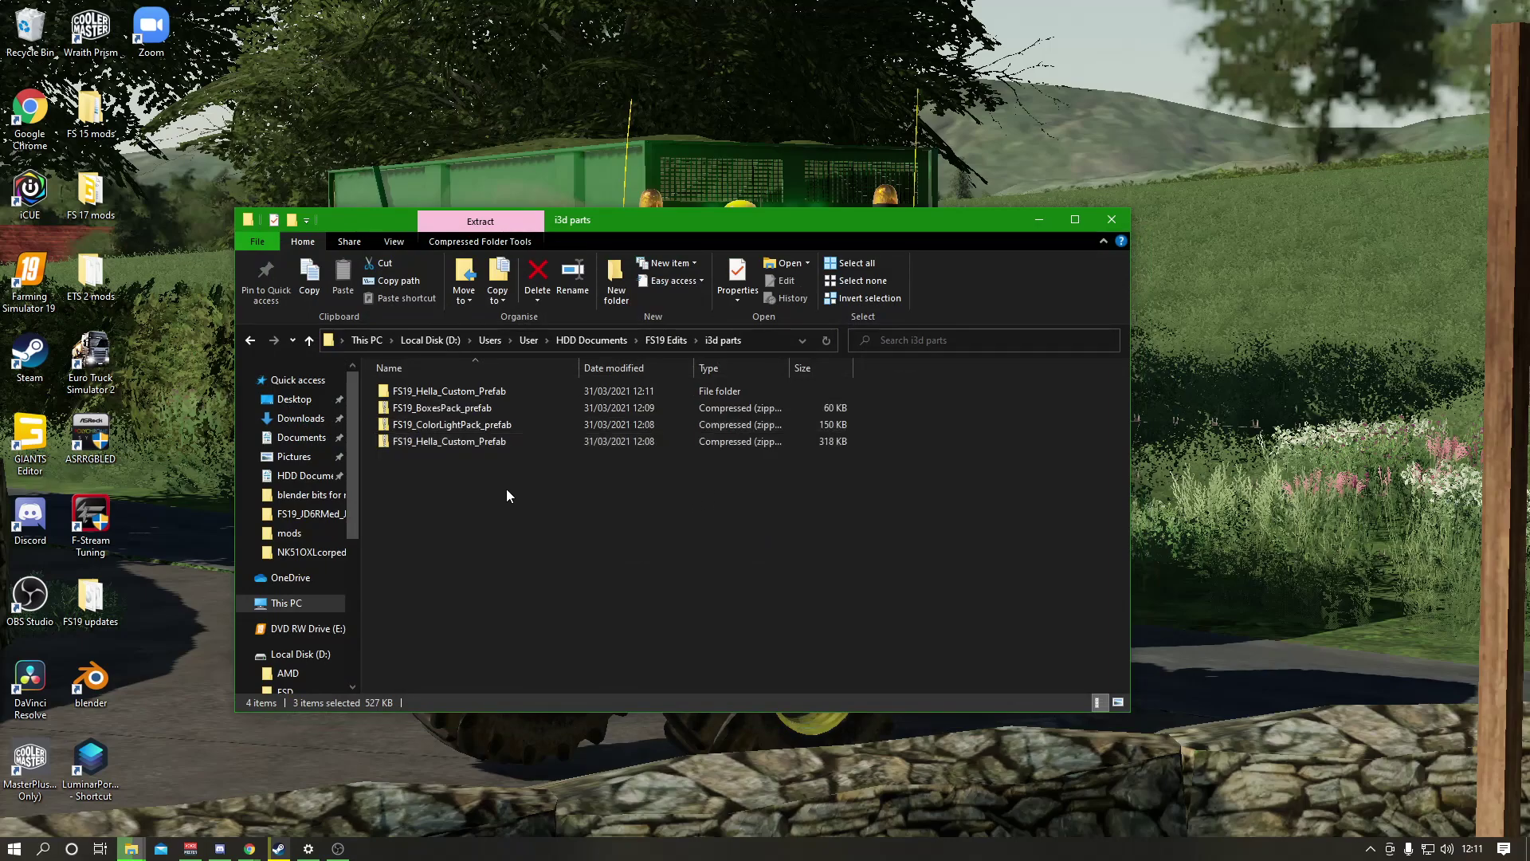
Extract the FS19_ColorLightPack_prefab ZIP within i3d parts and close the extracted folder's window.
click(471, 425)
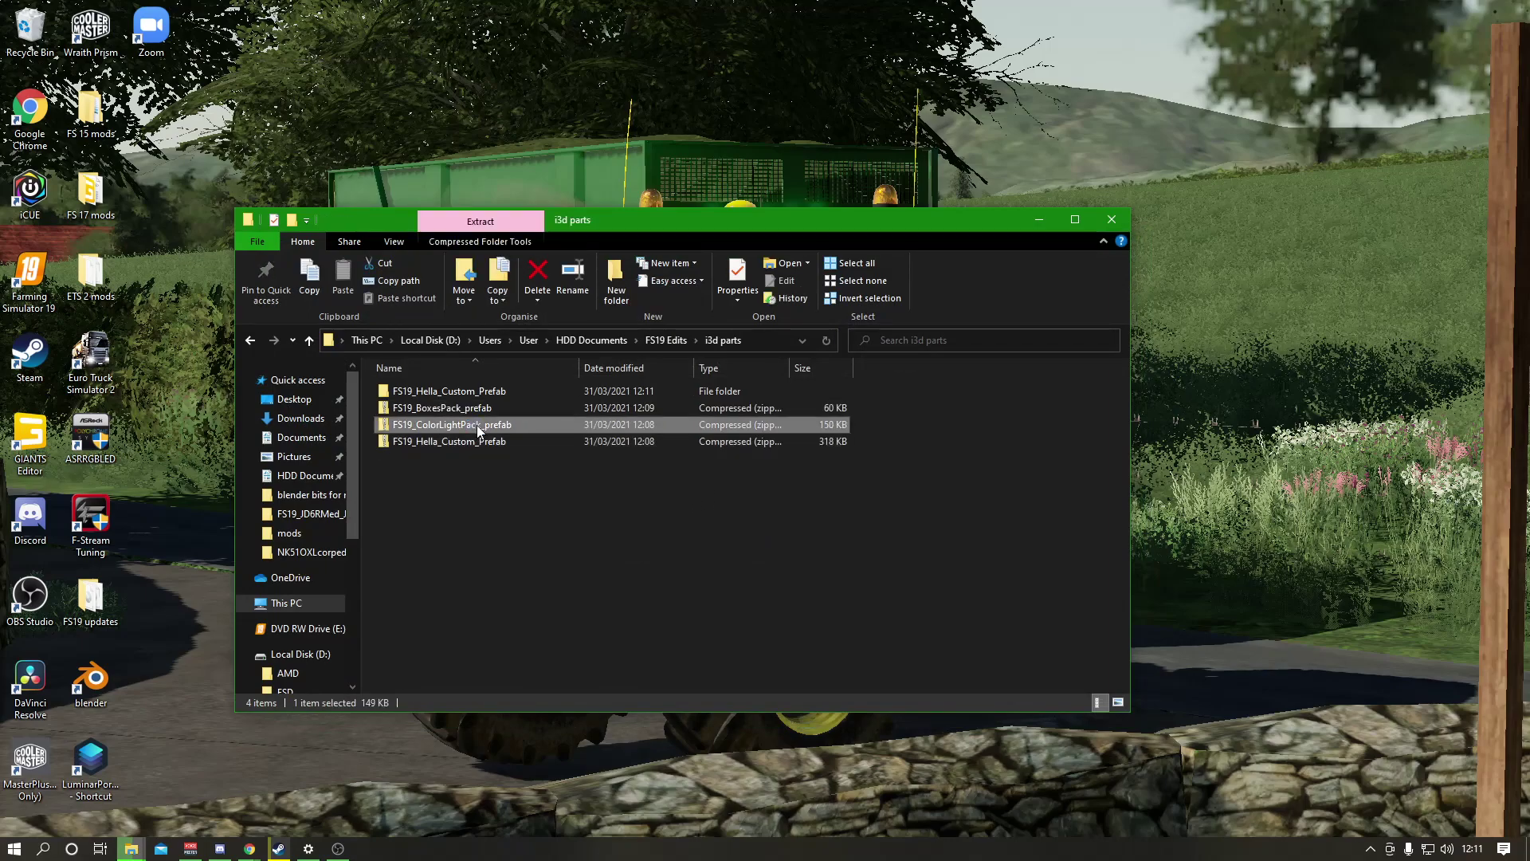
right_click(477, 424)
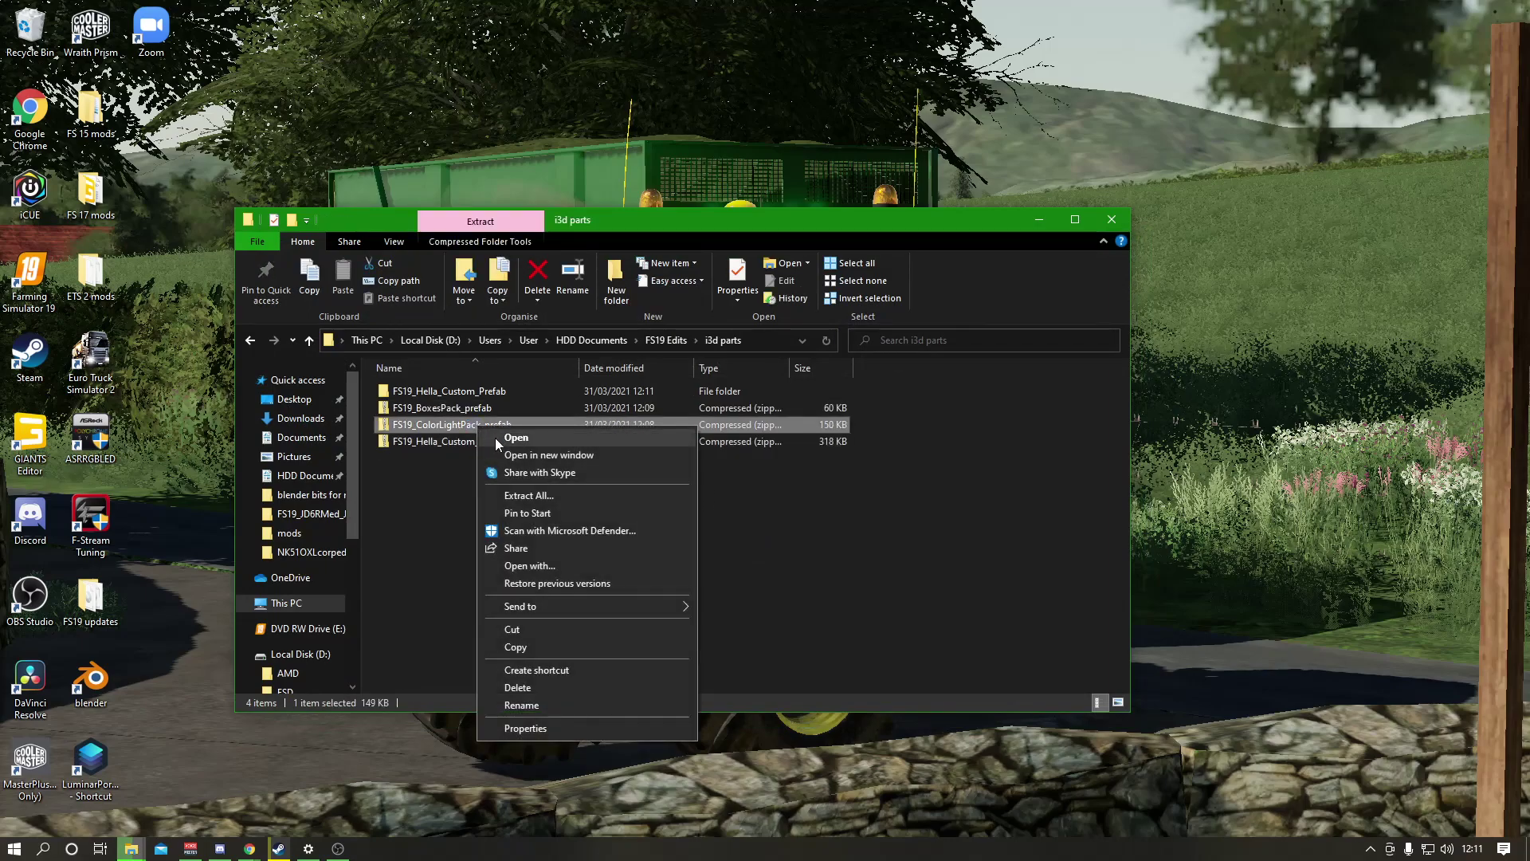
click(541, 497)
click(896, 576)
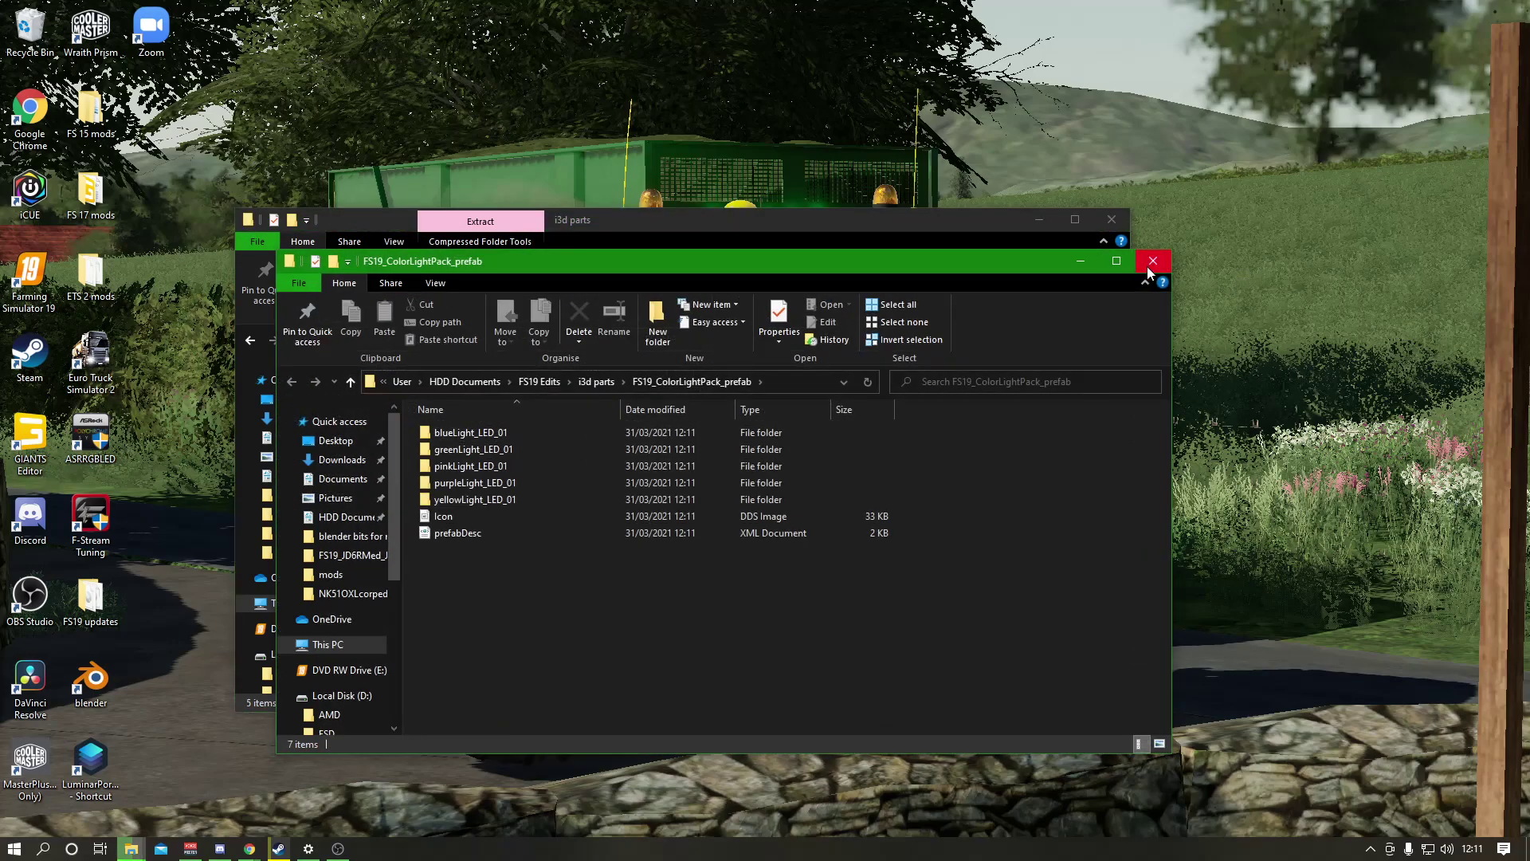
click(1152, 262)
Extract the FS19_BoxesPack_prefab ZIP within the i3d parts folder.
right_click(475, 430)
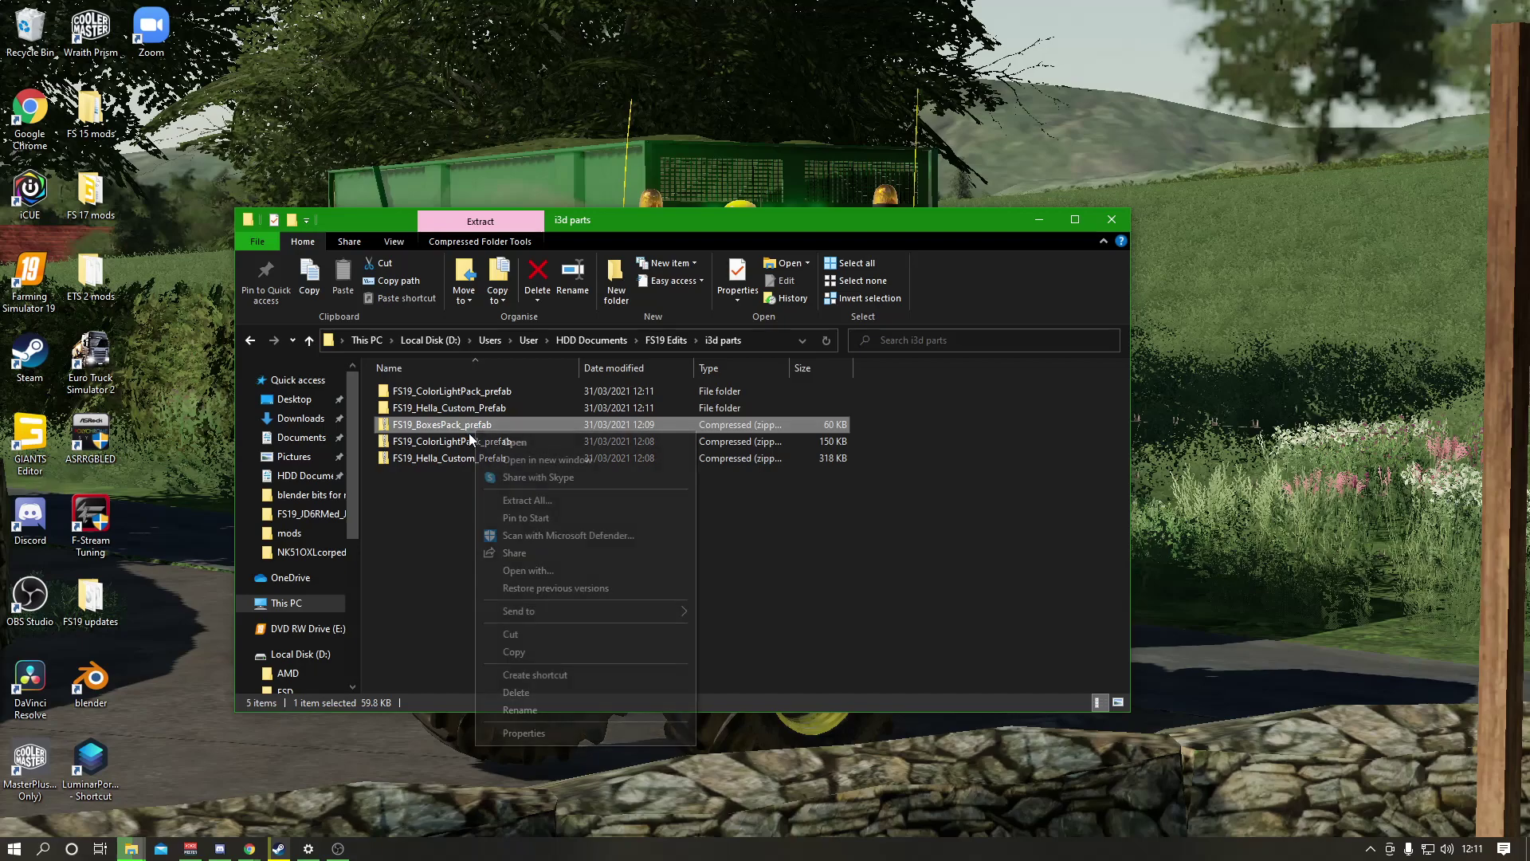
click(528, 502)
click(901, 582)
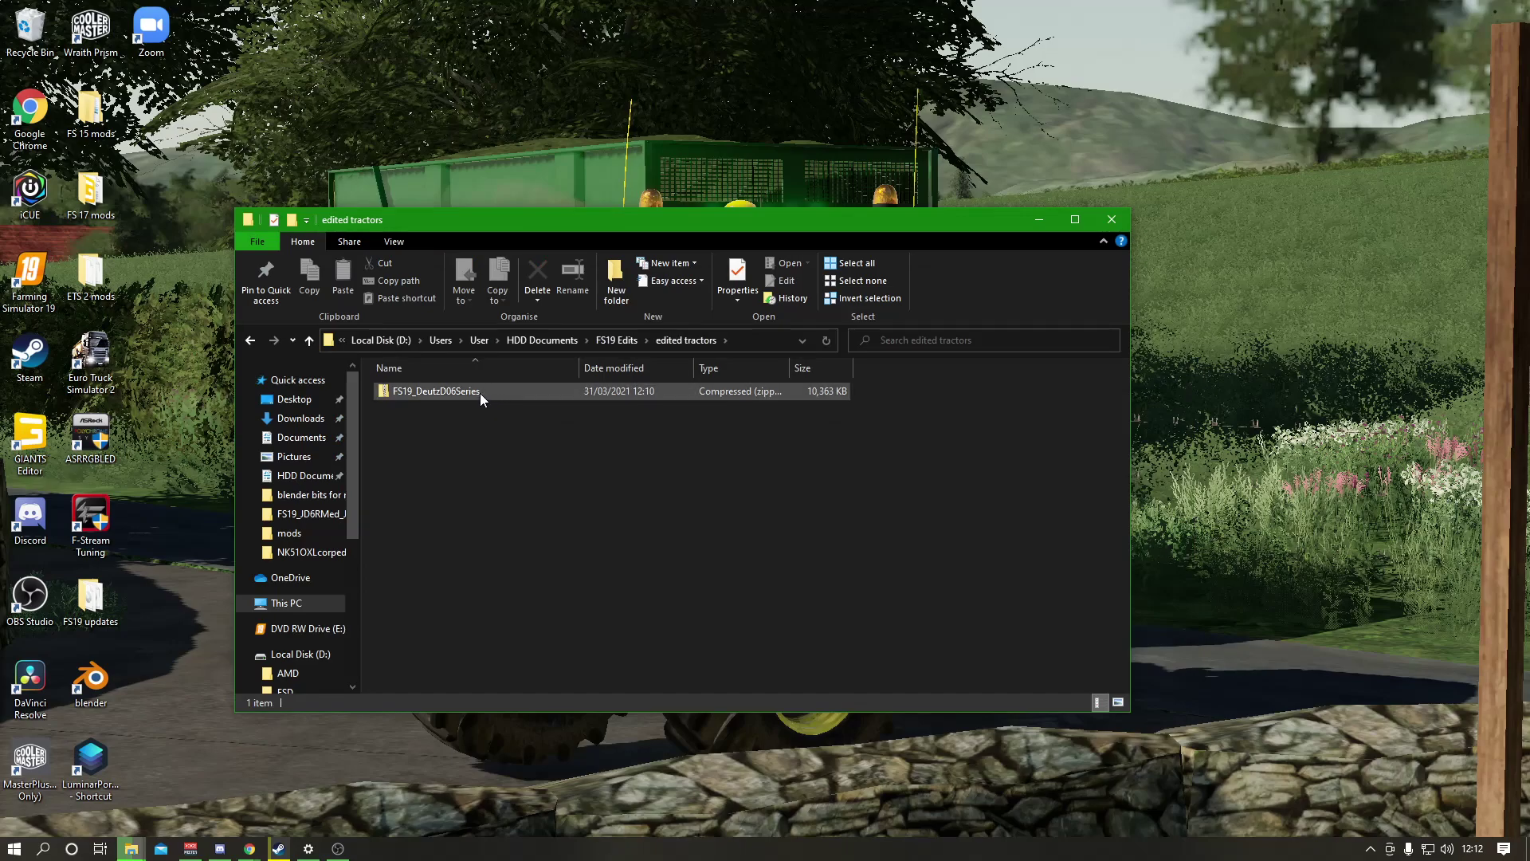
Extract the FS19_DeutzD06Series ZIP within the edited tractors folder.
click(479, 393)
right_click(478, 392)
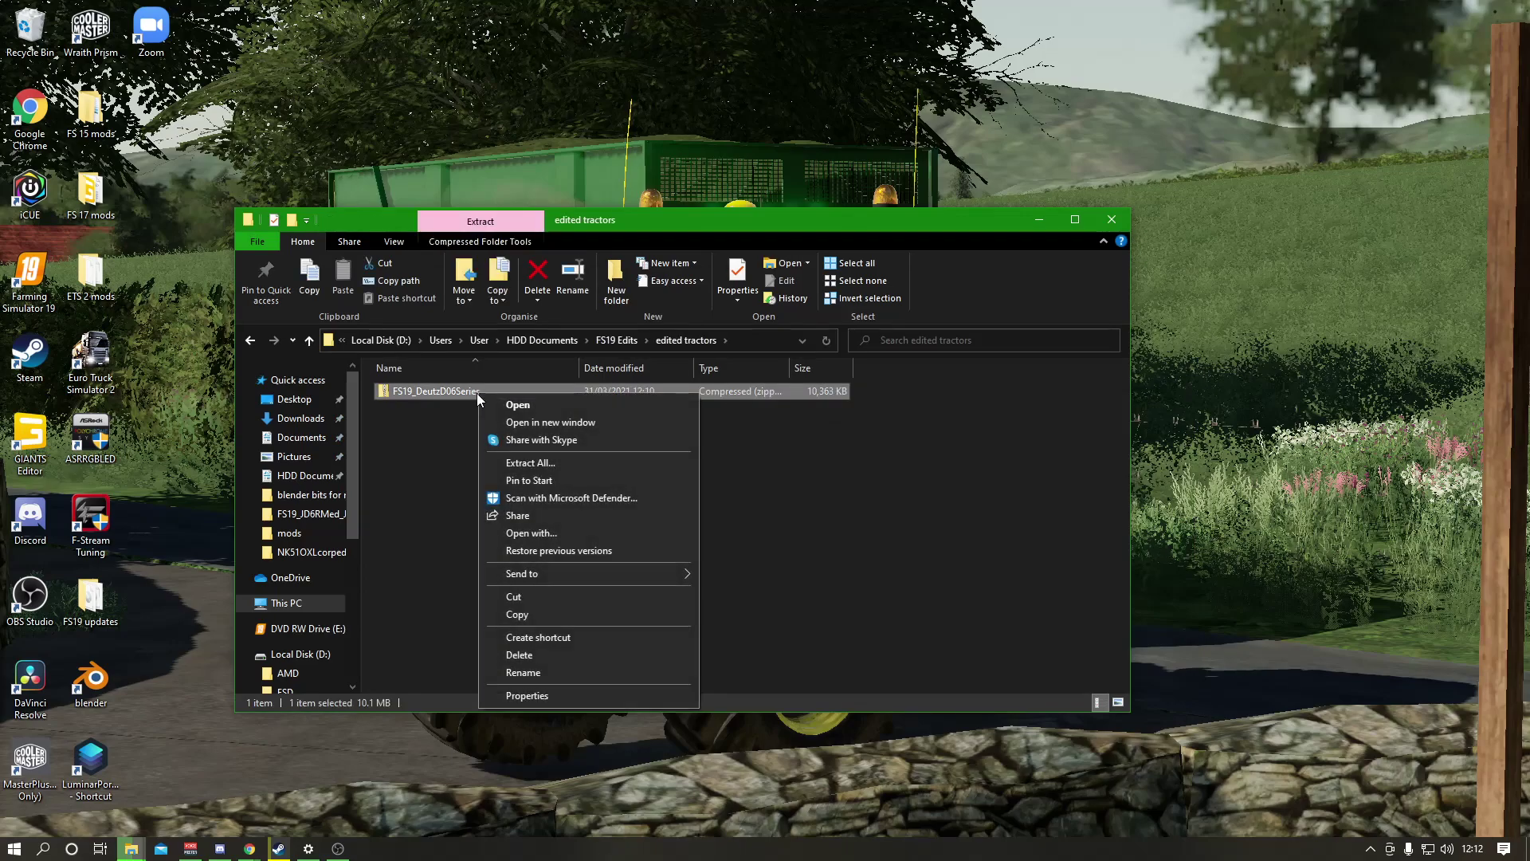
click(537, 462)
click(909, 580)
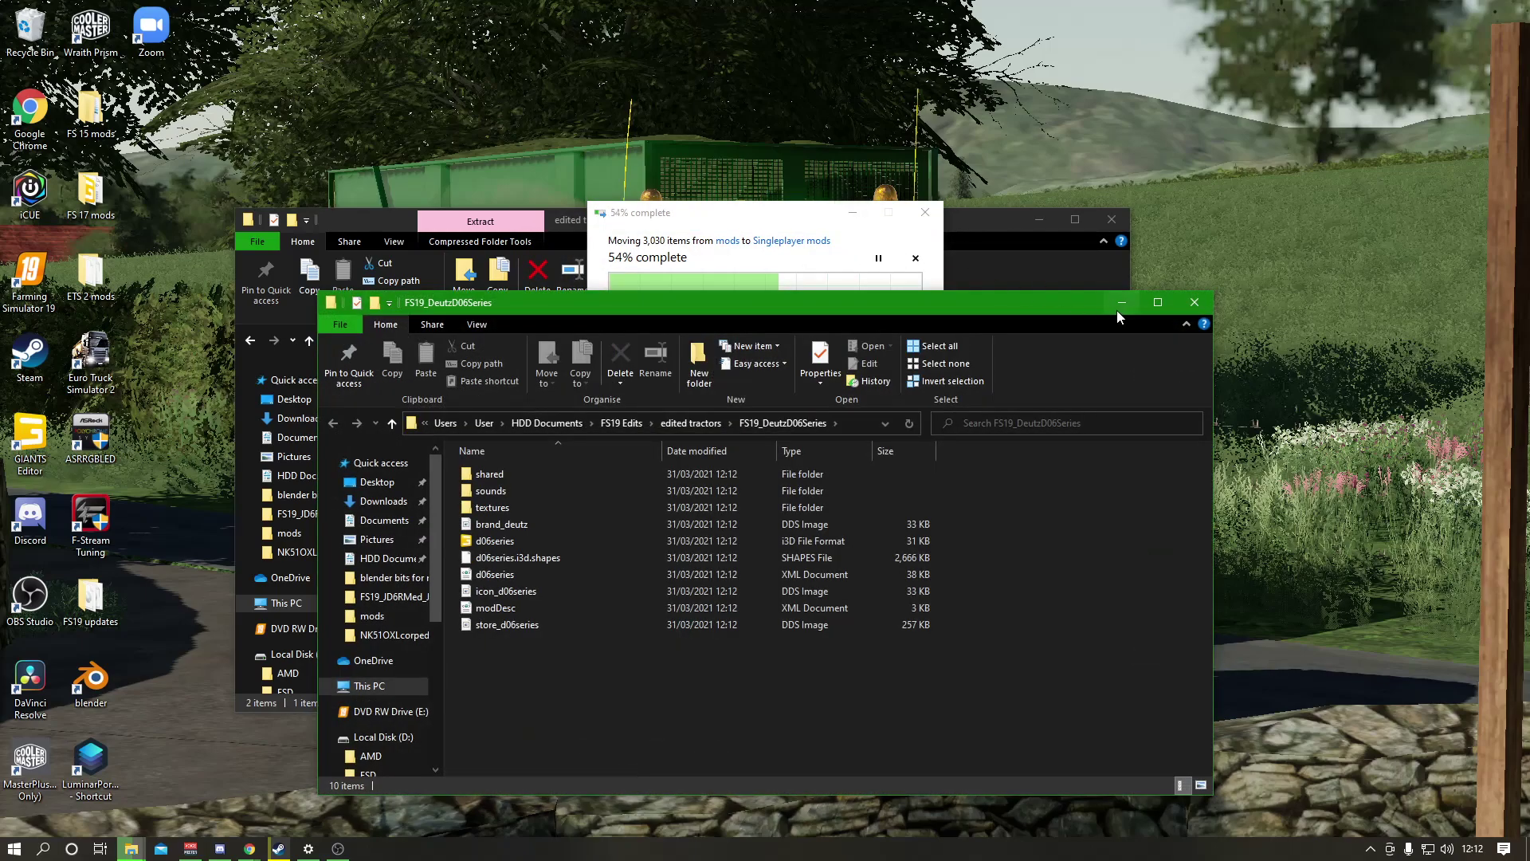
Minimise the extracted FS19_DeutzD06Series folder's window and switch to GIANTS Editor.
click(1121, 303)
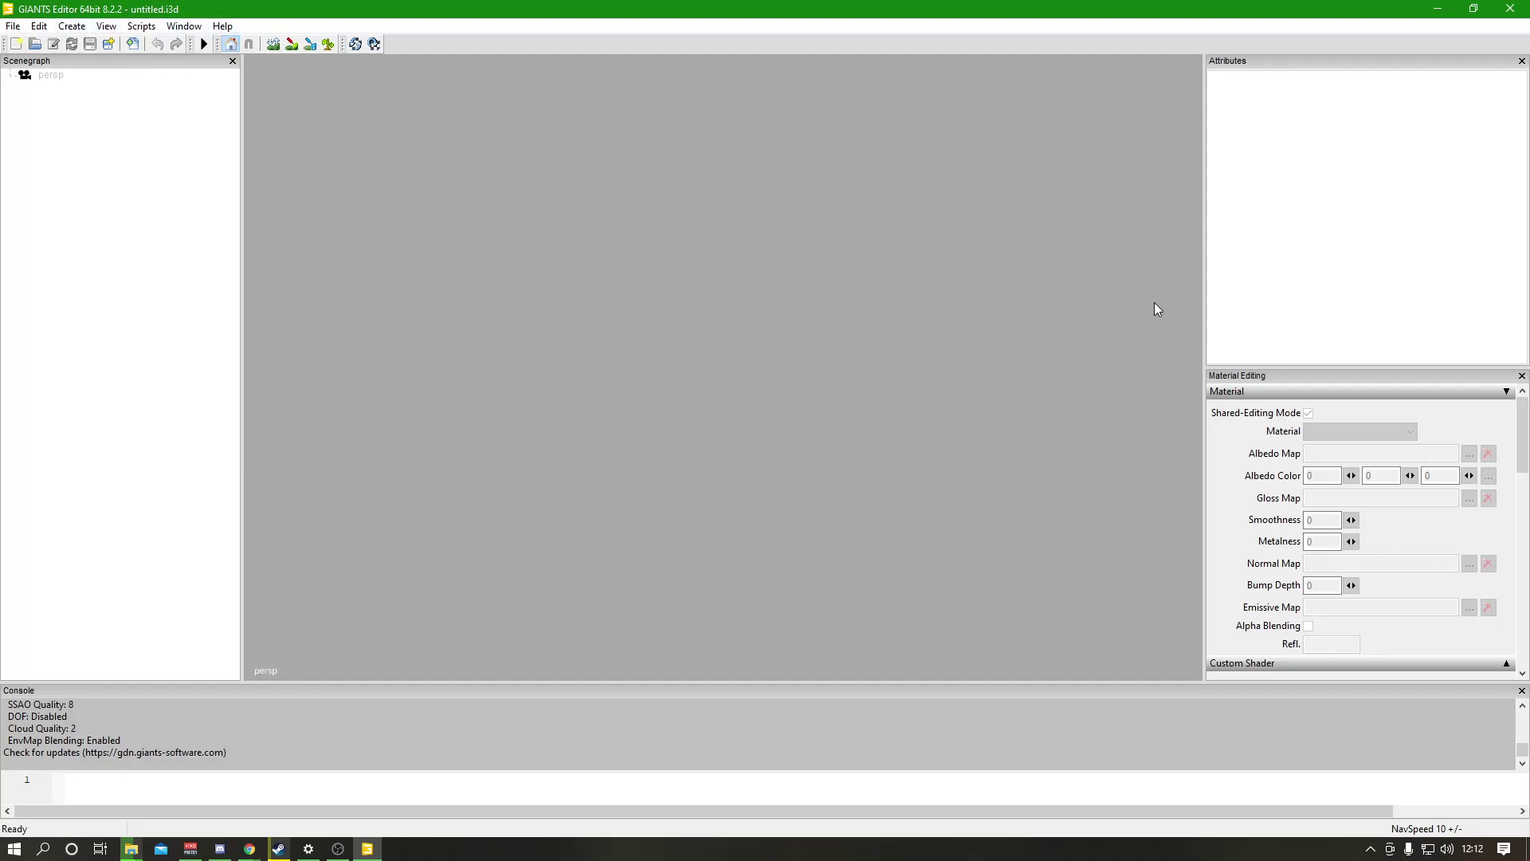
scroll(1288, 667, down, 1)
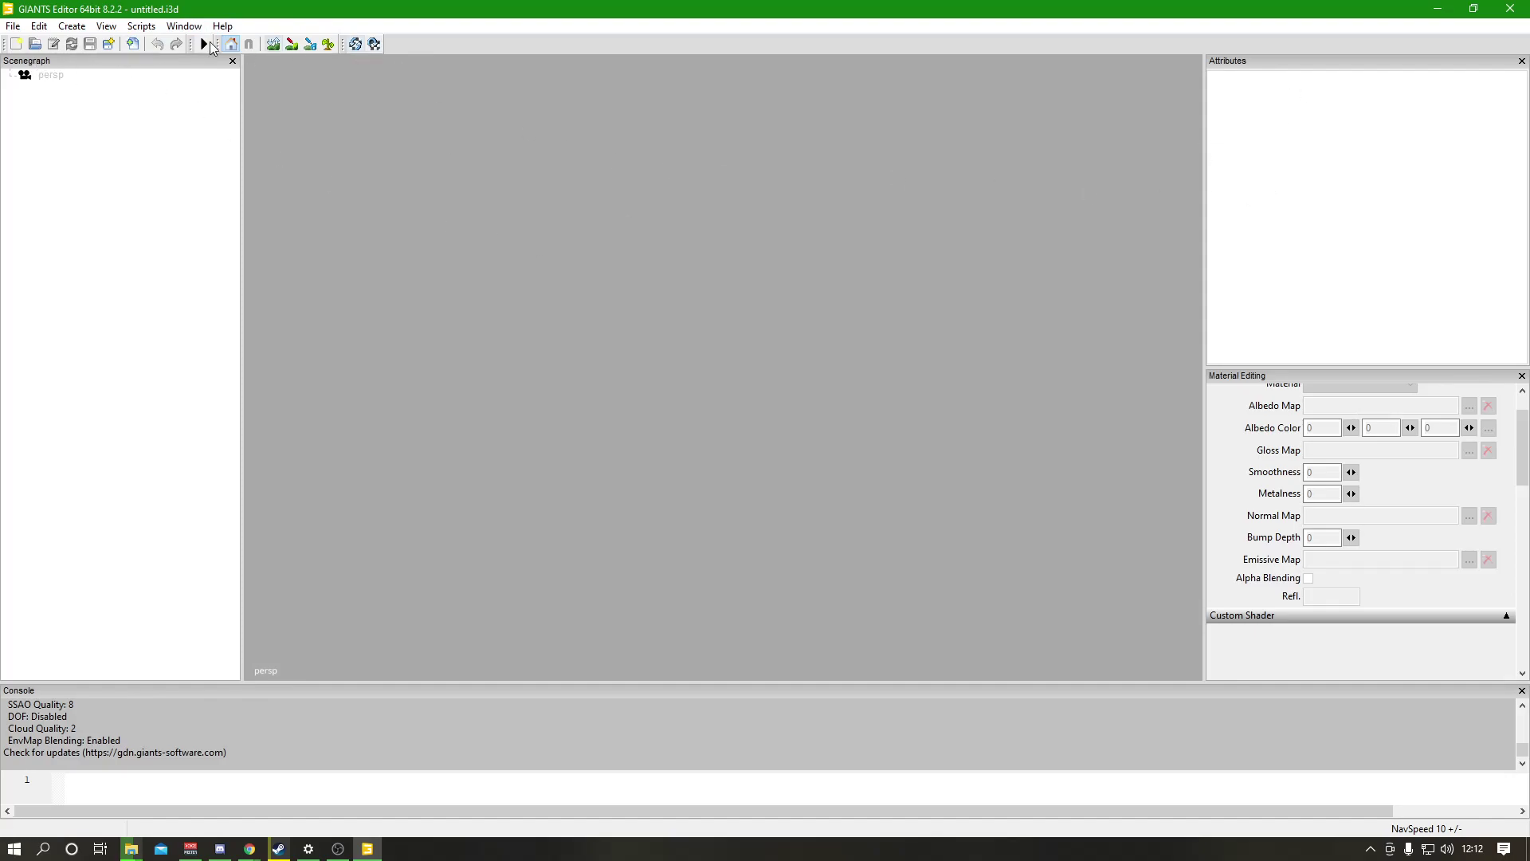
click(184, 26)
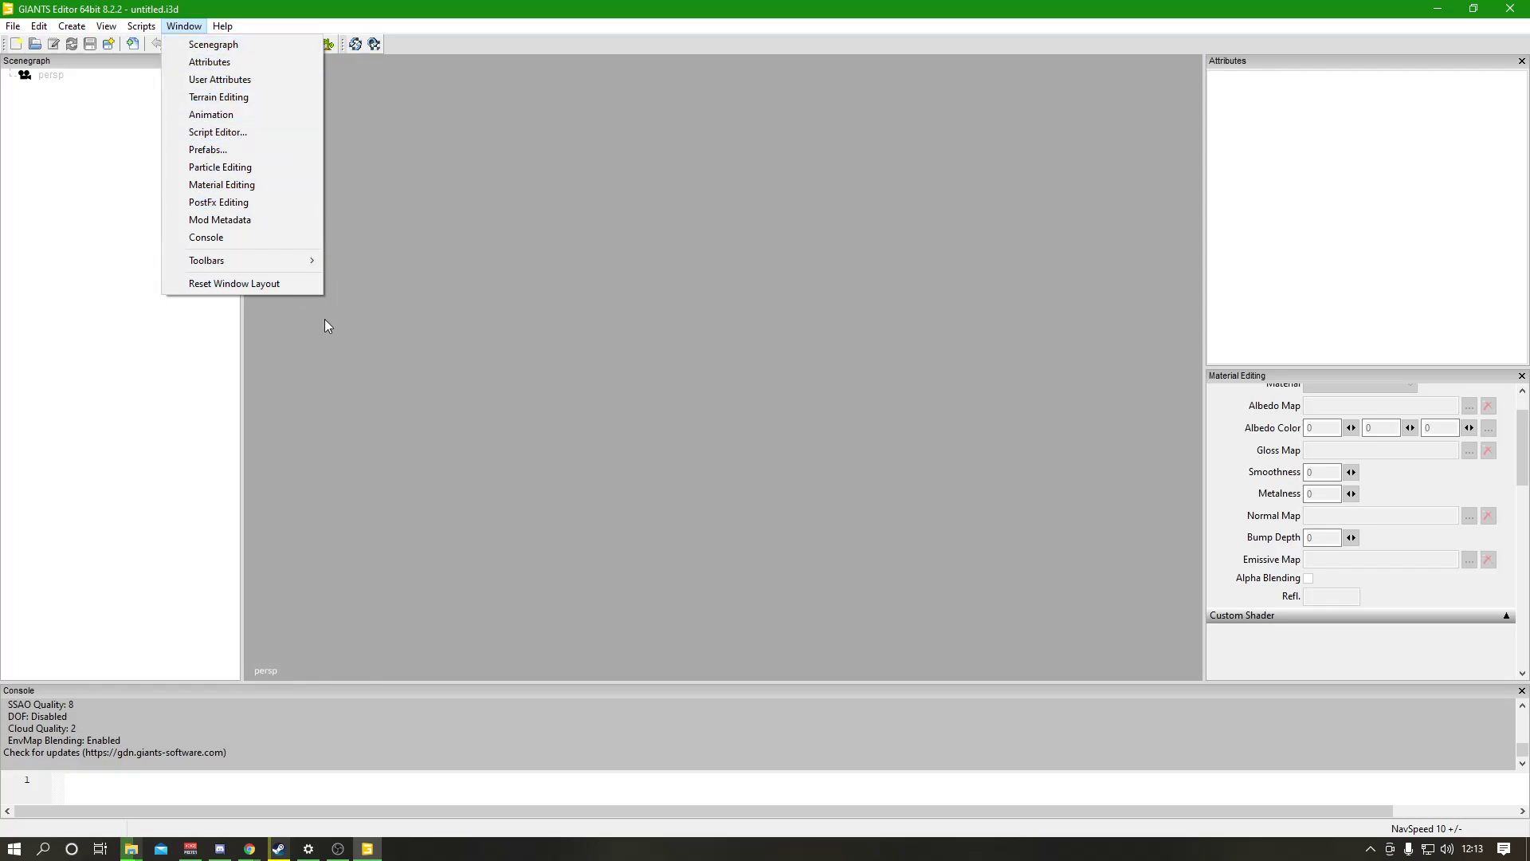
click(374, 376)
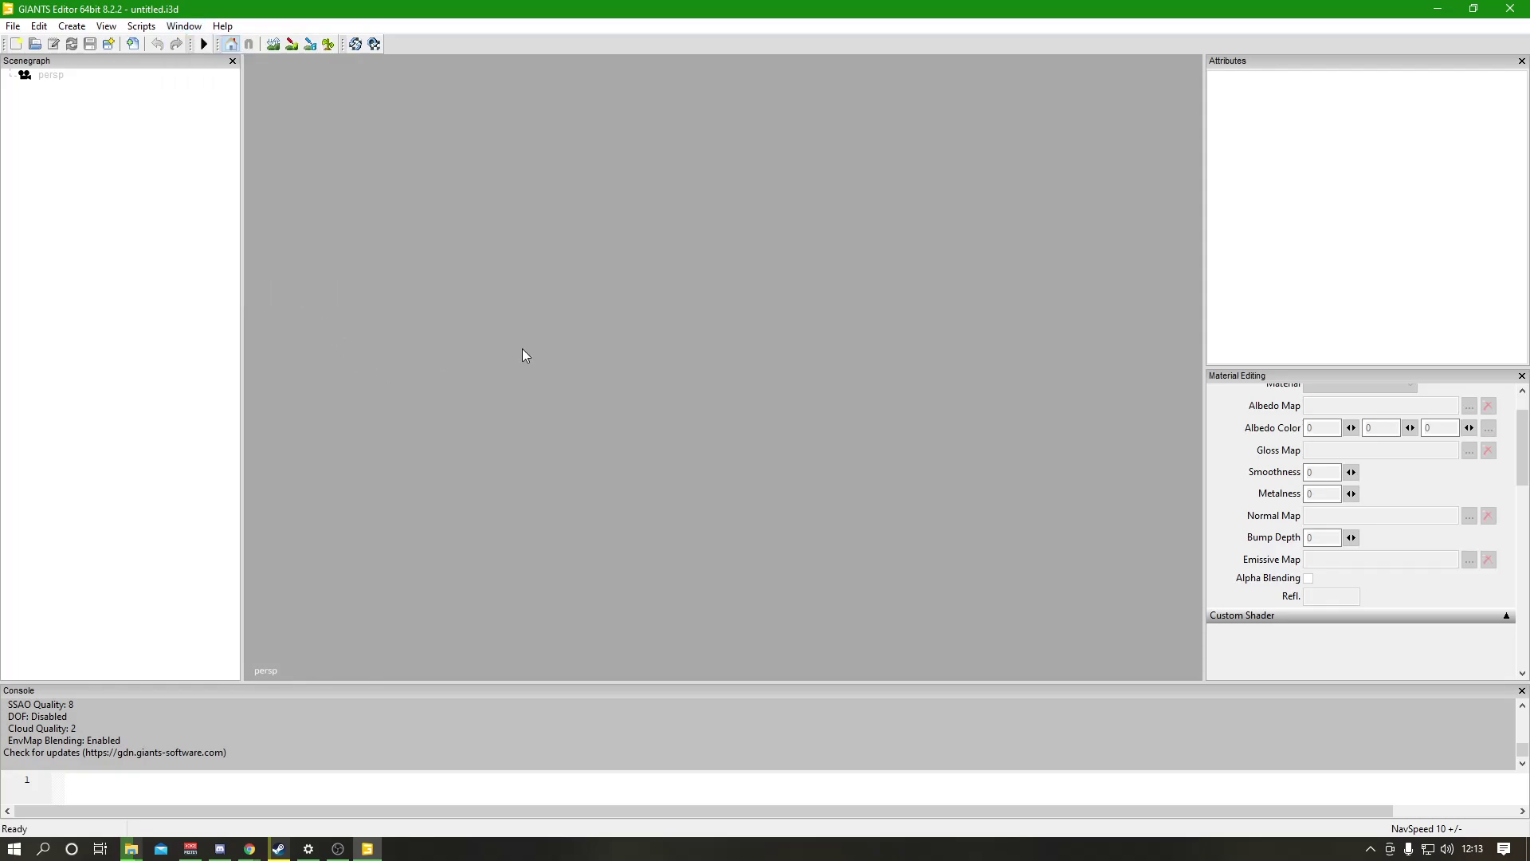
Open d06series.i3d from the FS19_DeutzD06Series folder within FS19 Edits, edited tractors.
click(12, 29)
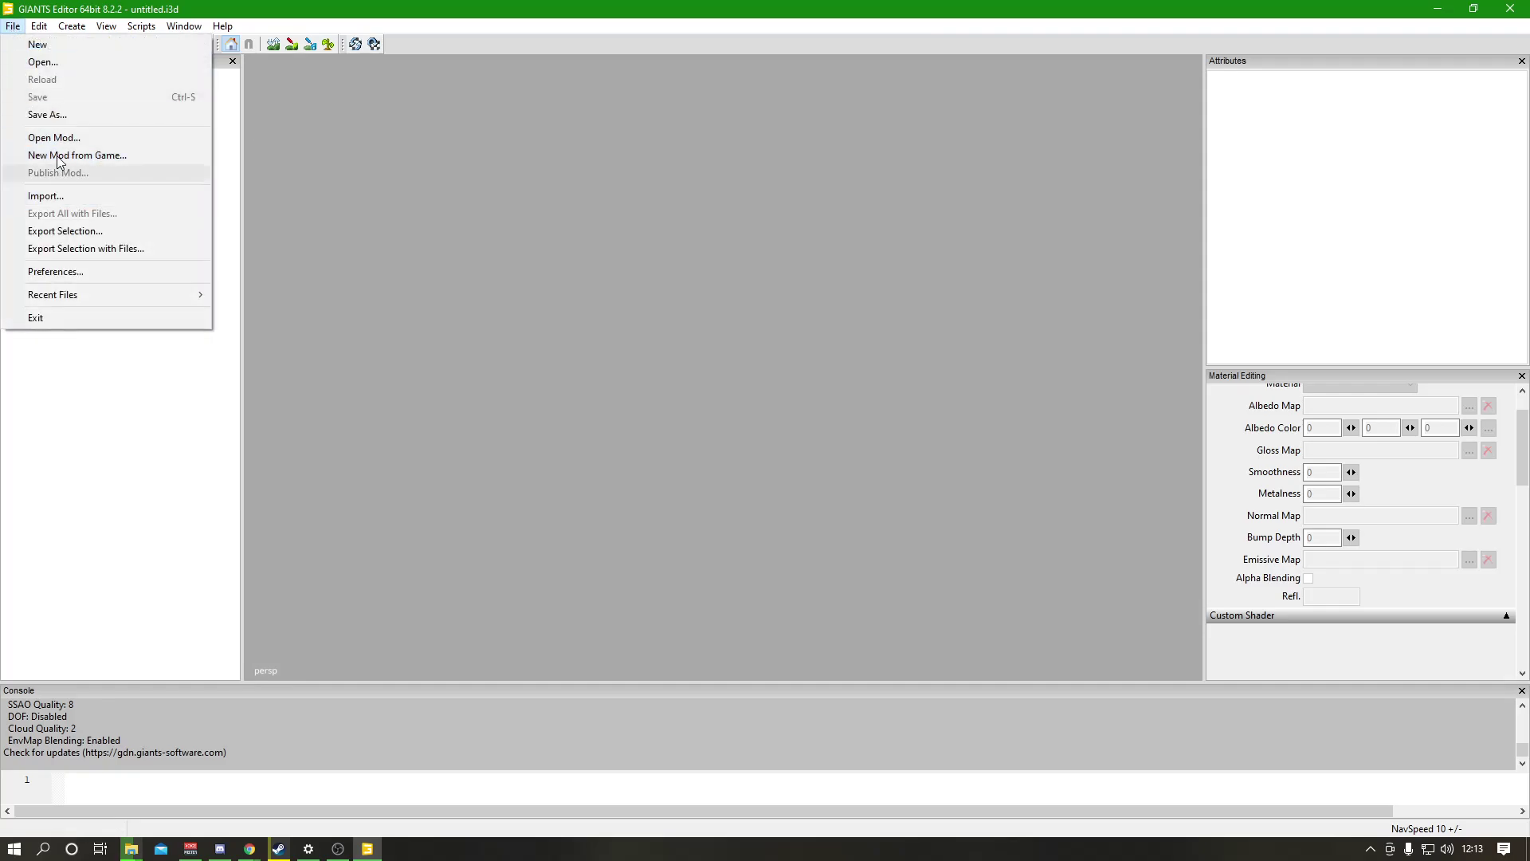
click(41, 61)
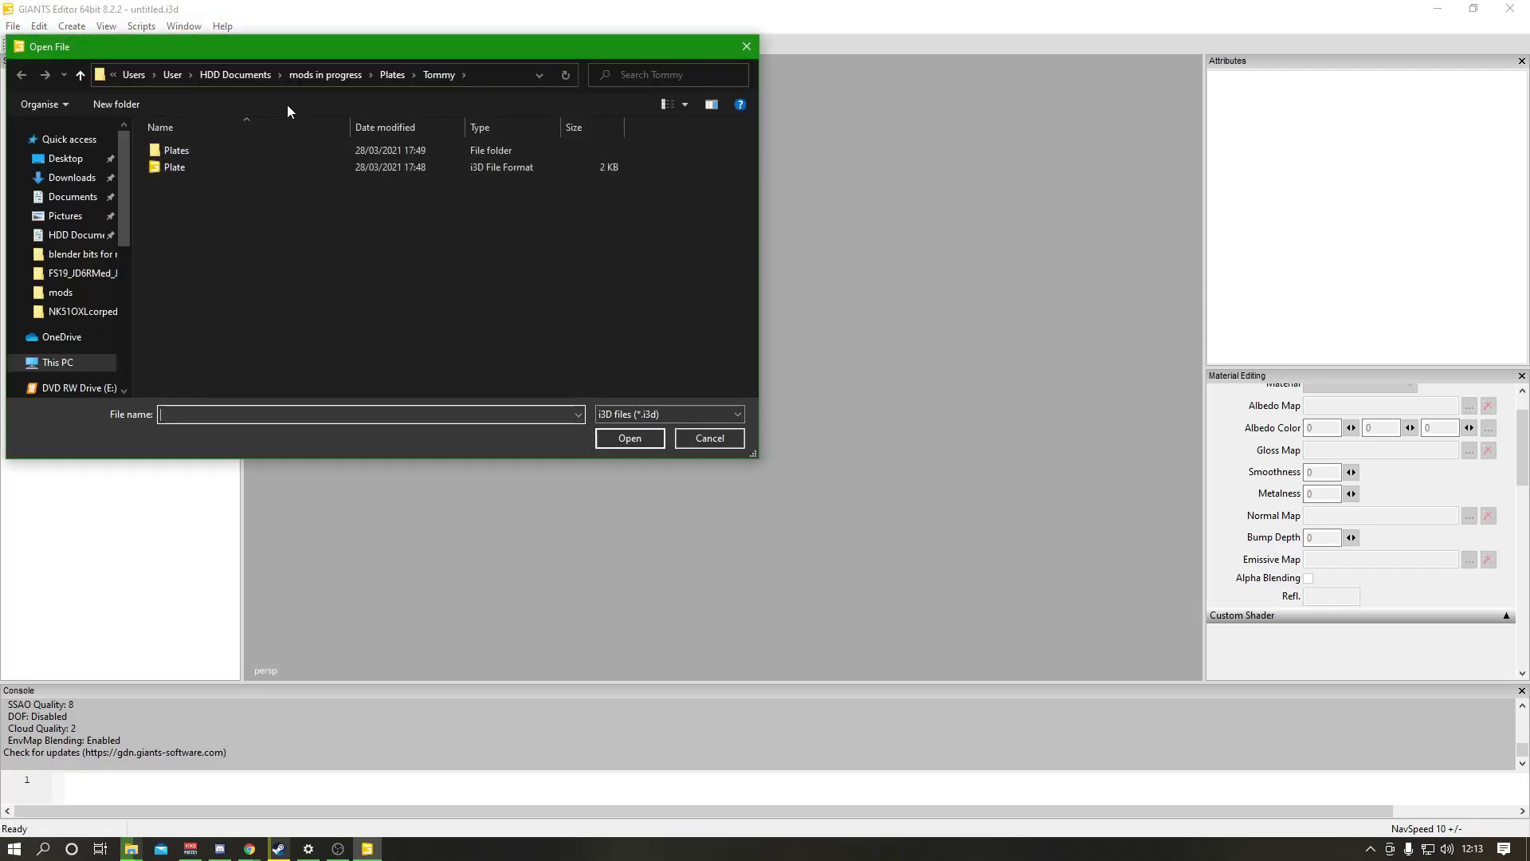
click(250, 80)
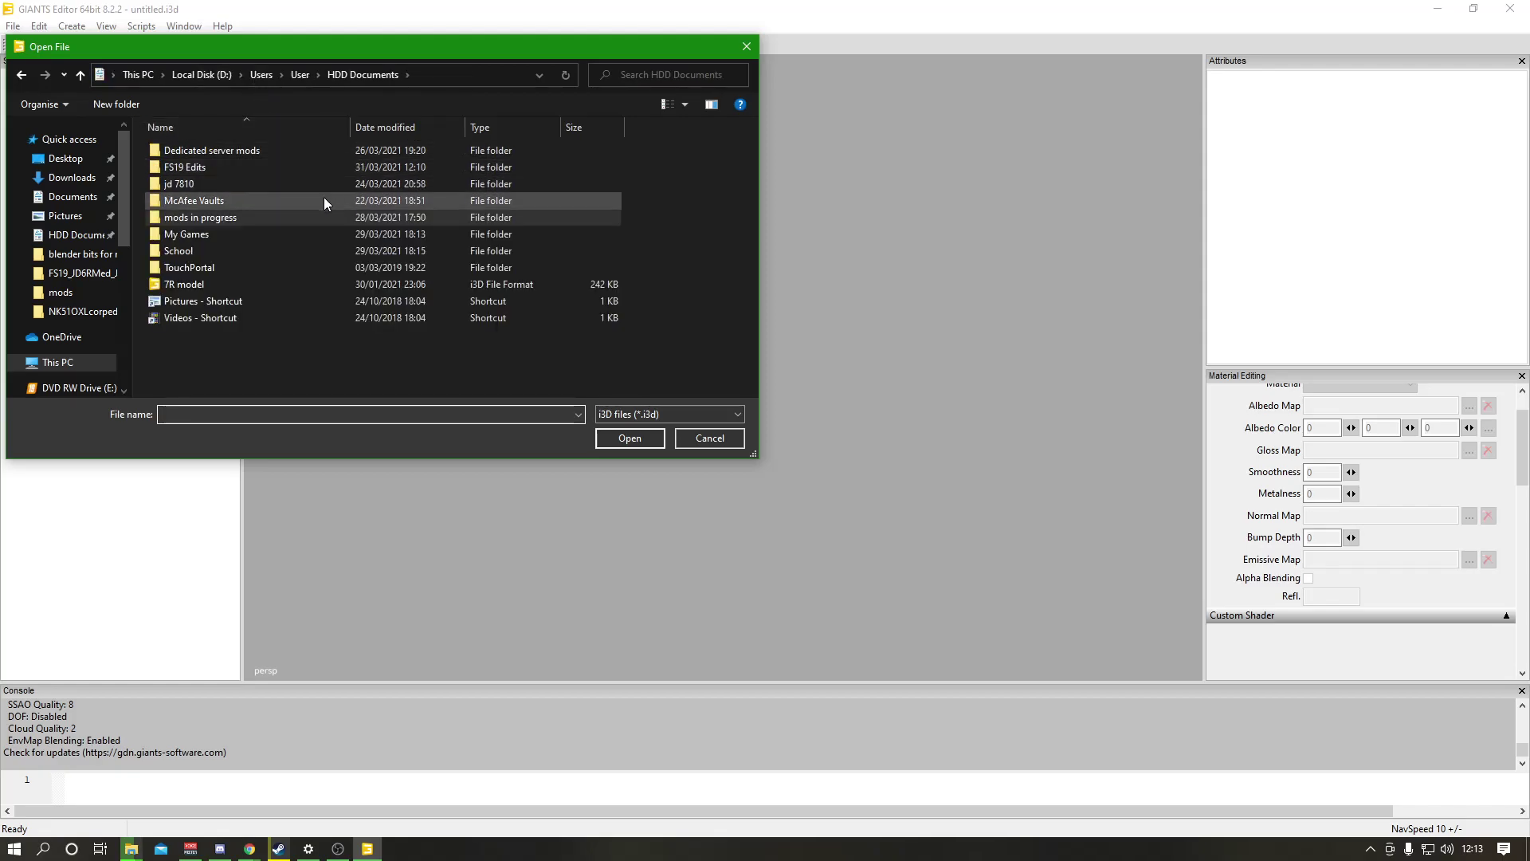
double_click(183, 165)
double_click(201, 150)
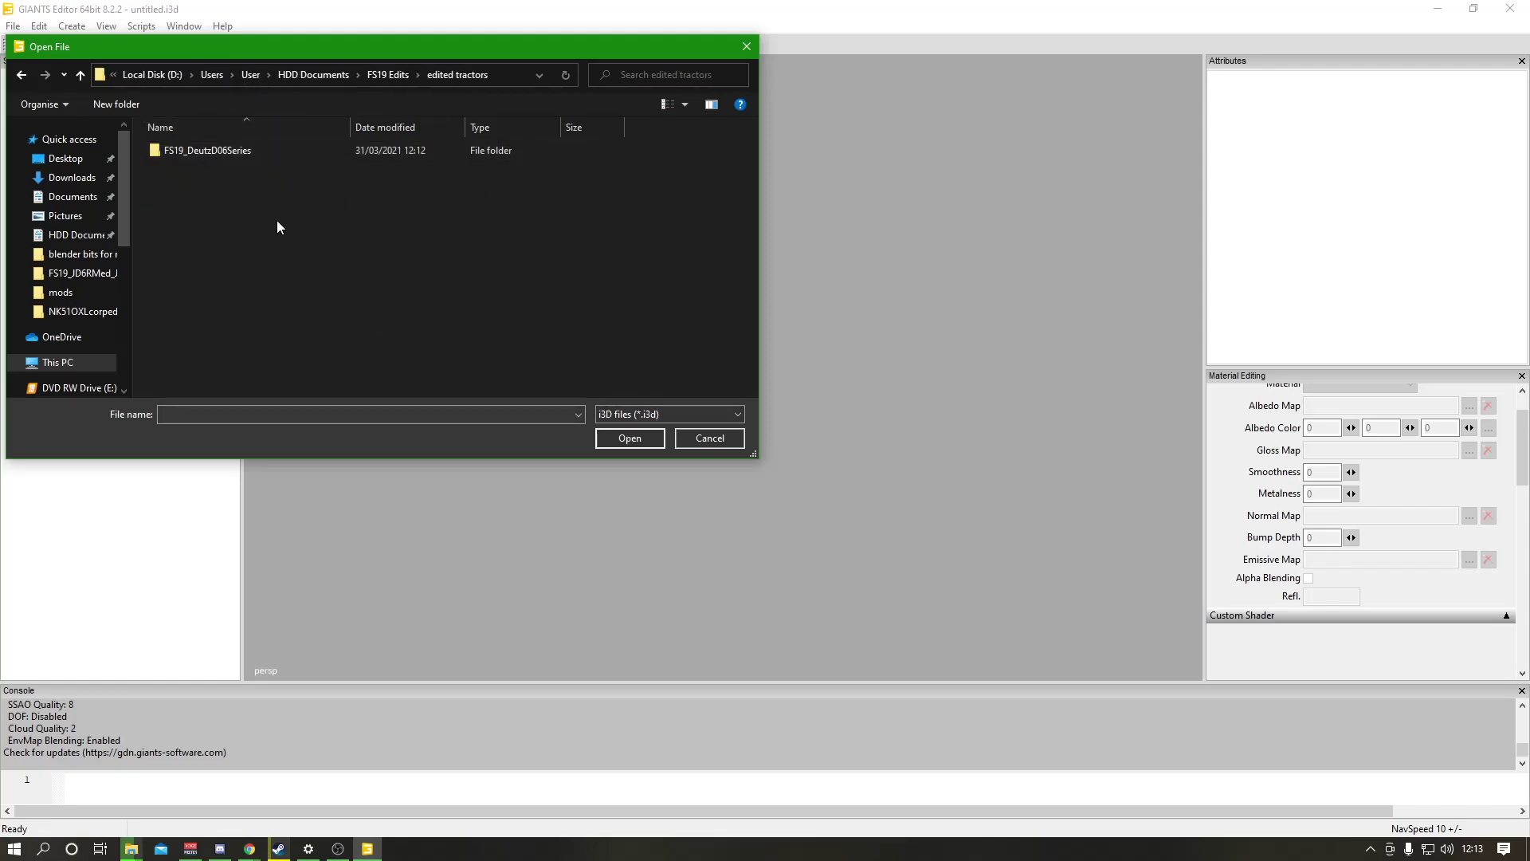
double_click(234, 151)
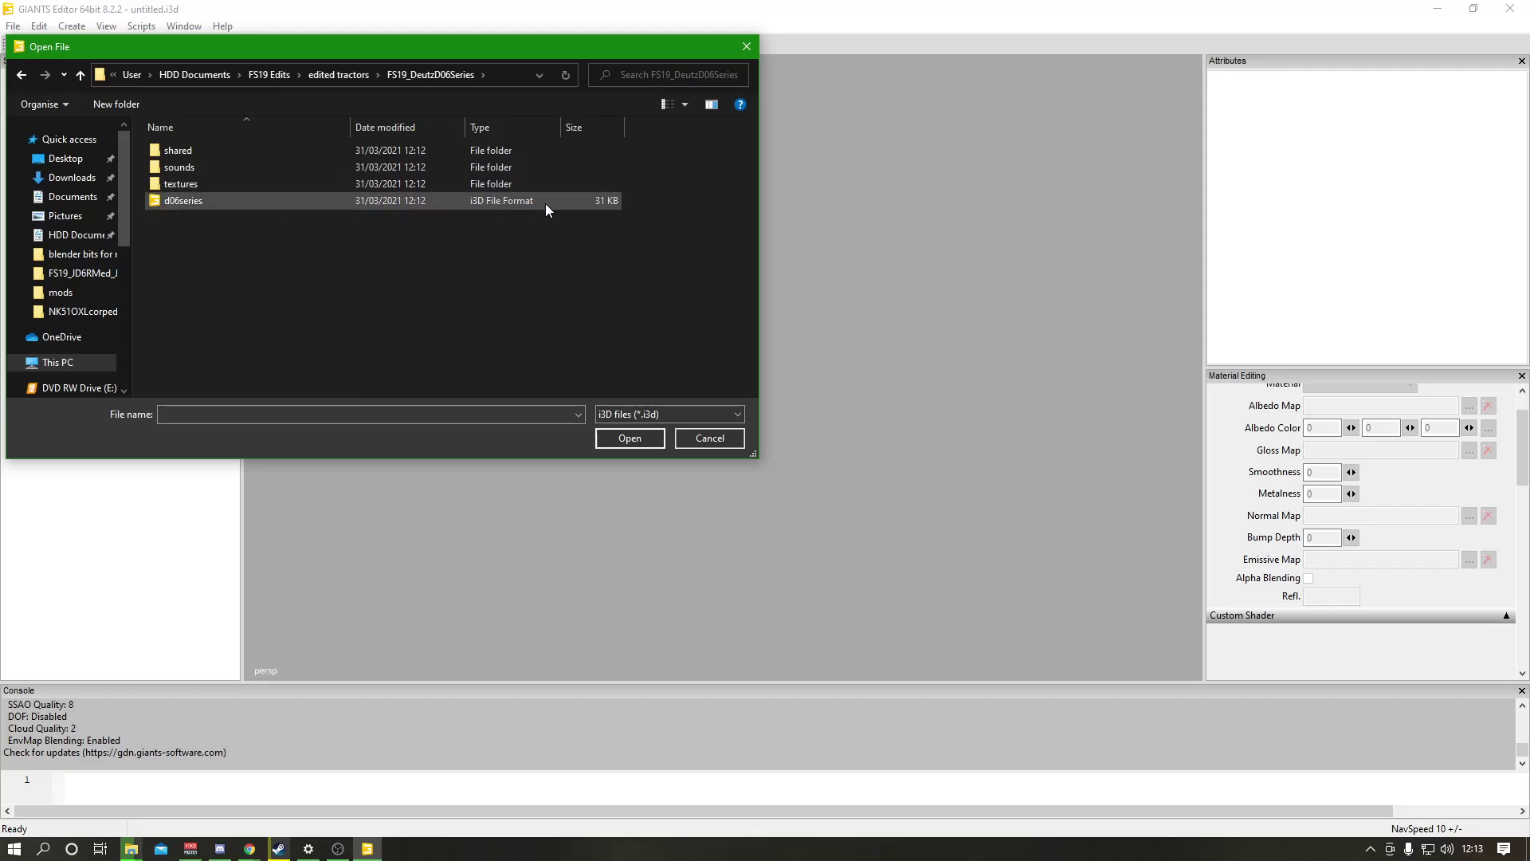
click(517, 202)
click(626, 439)
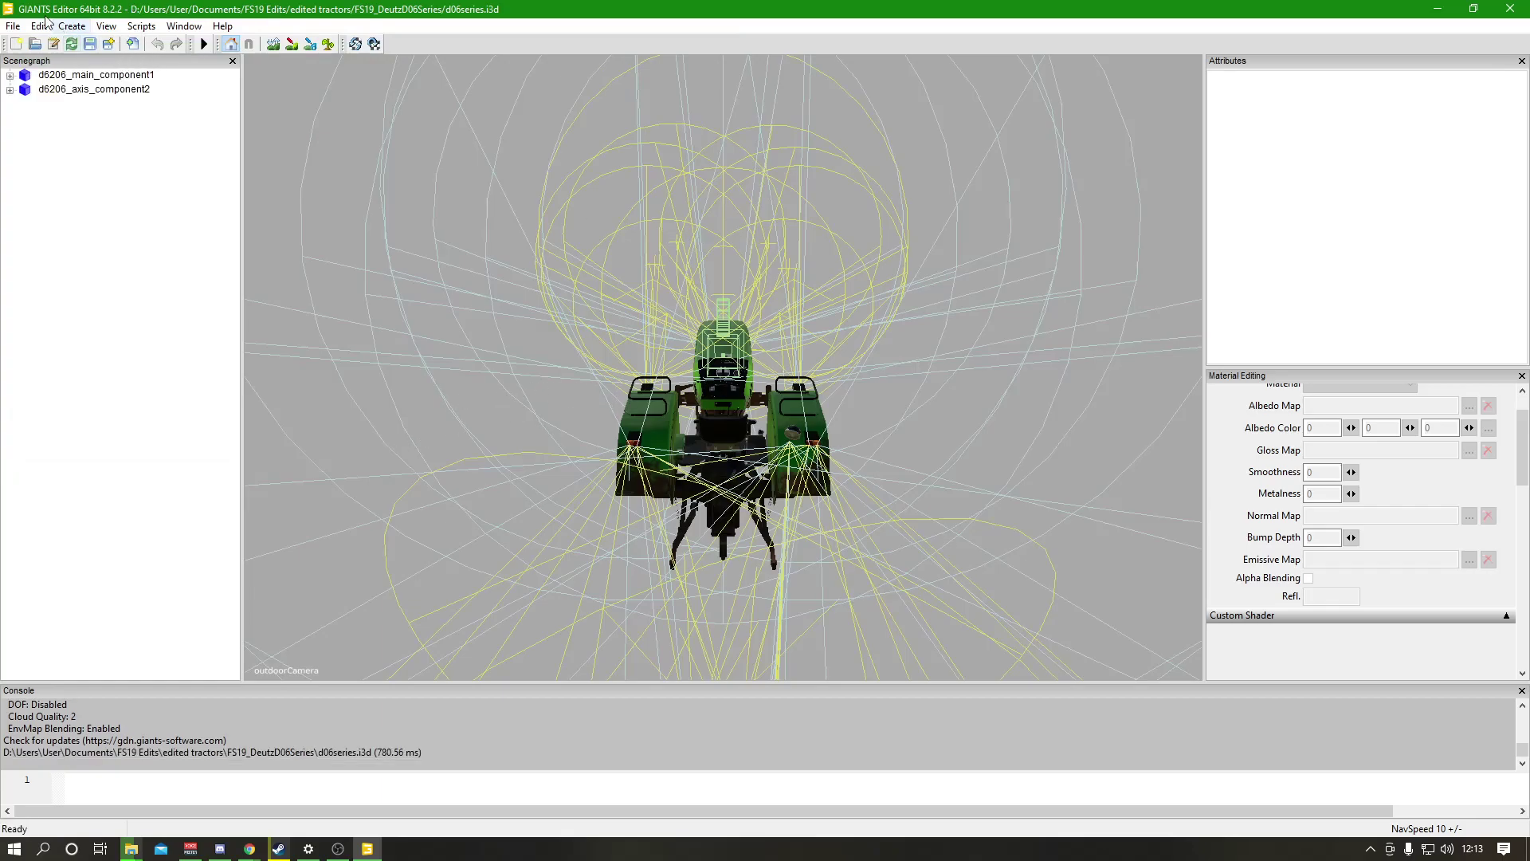
Create a camera in the tractor scene and select it in the scenegraph.
click(14, 26)
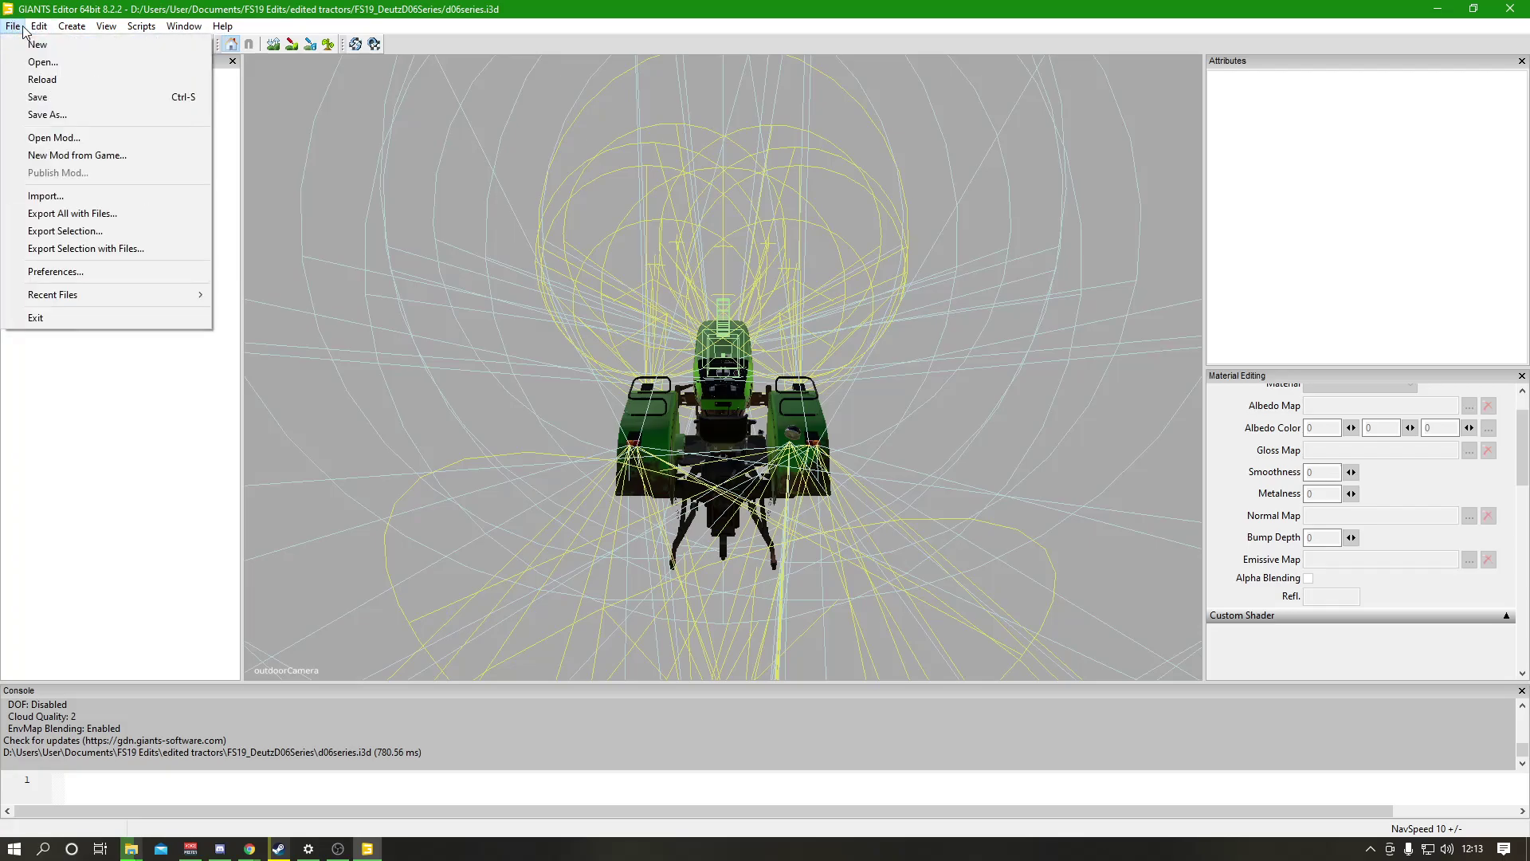
click(36, 31)
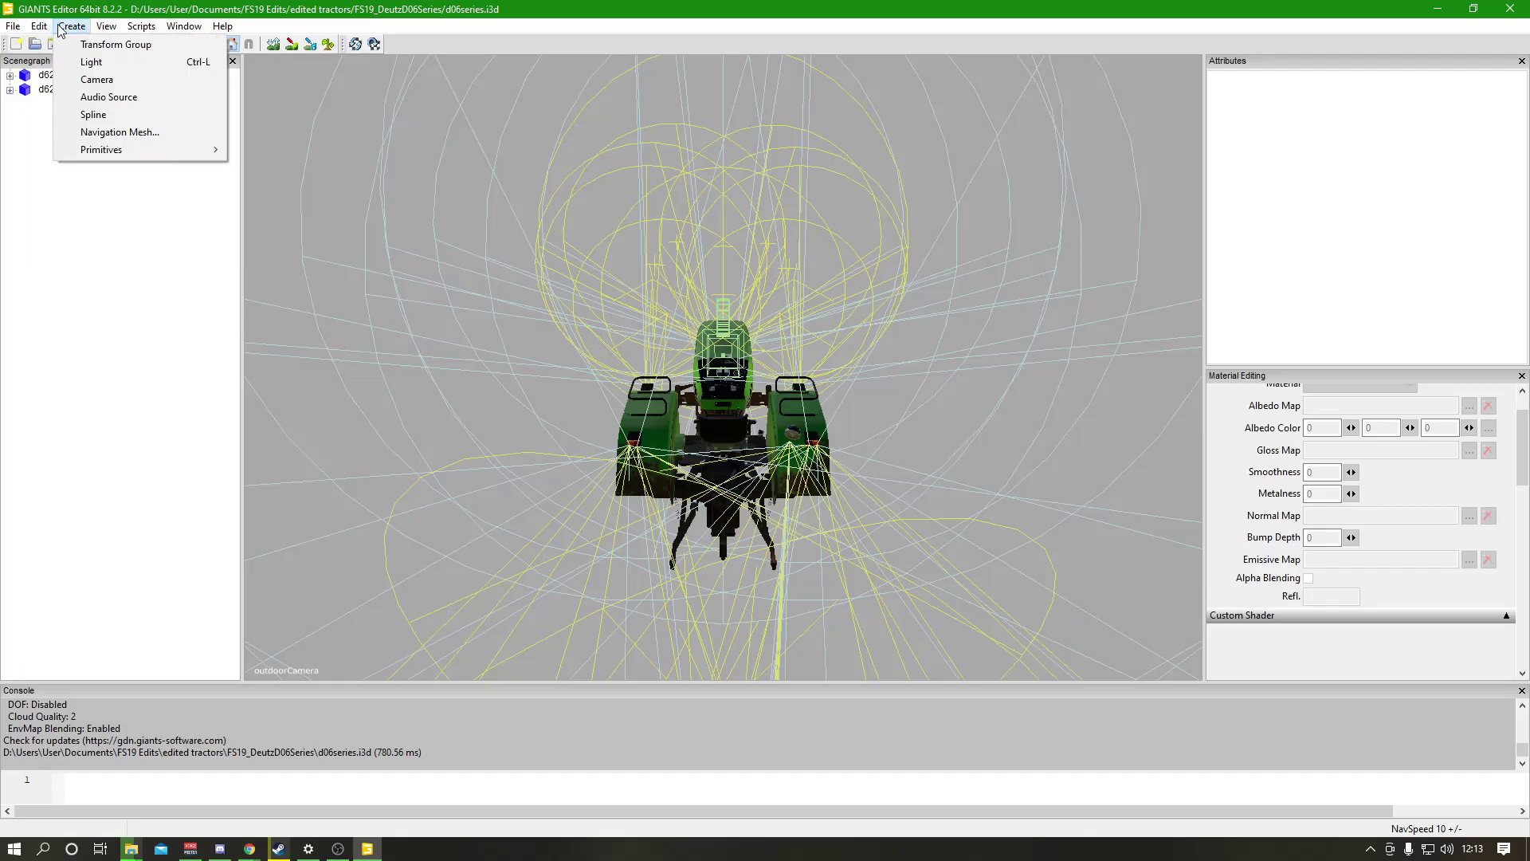
click(16, 28)
mouse_move(72, 26)
click(97, 79)
middle_drag(476, 432, 382, 367)
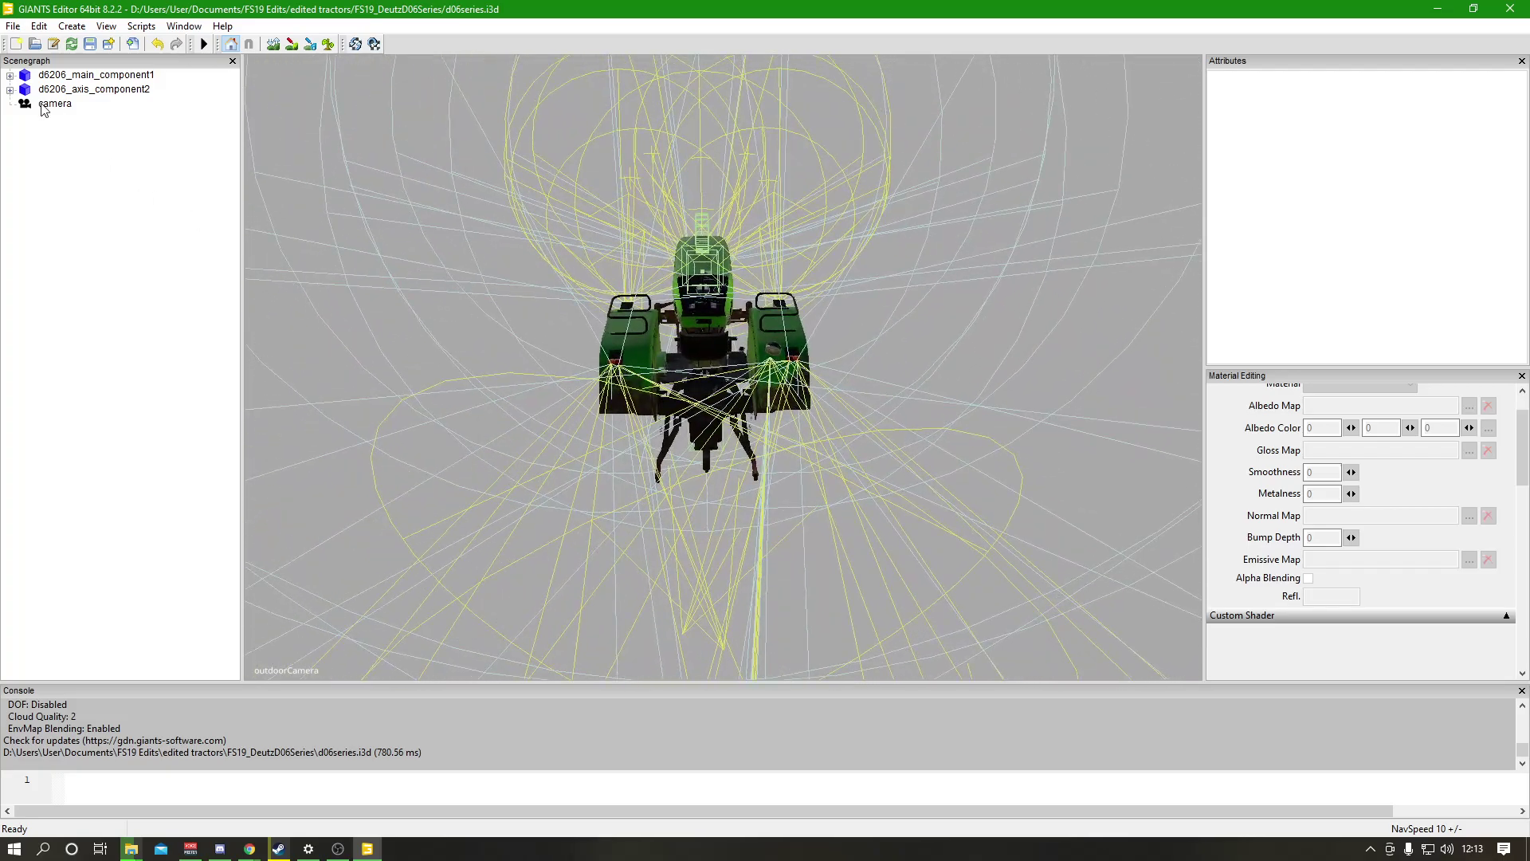
click(44, 110)
Examine the Deutz tractor model from several angles and distances, including its headlight and turn light nodes.
middle_drag(486, 375, 584, 430)
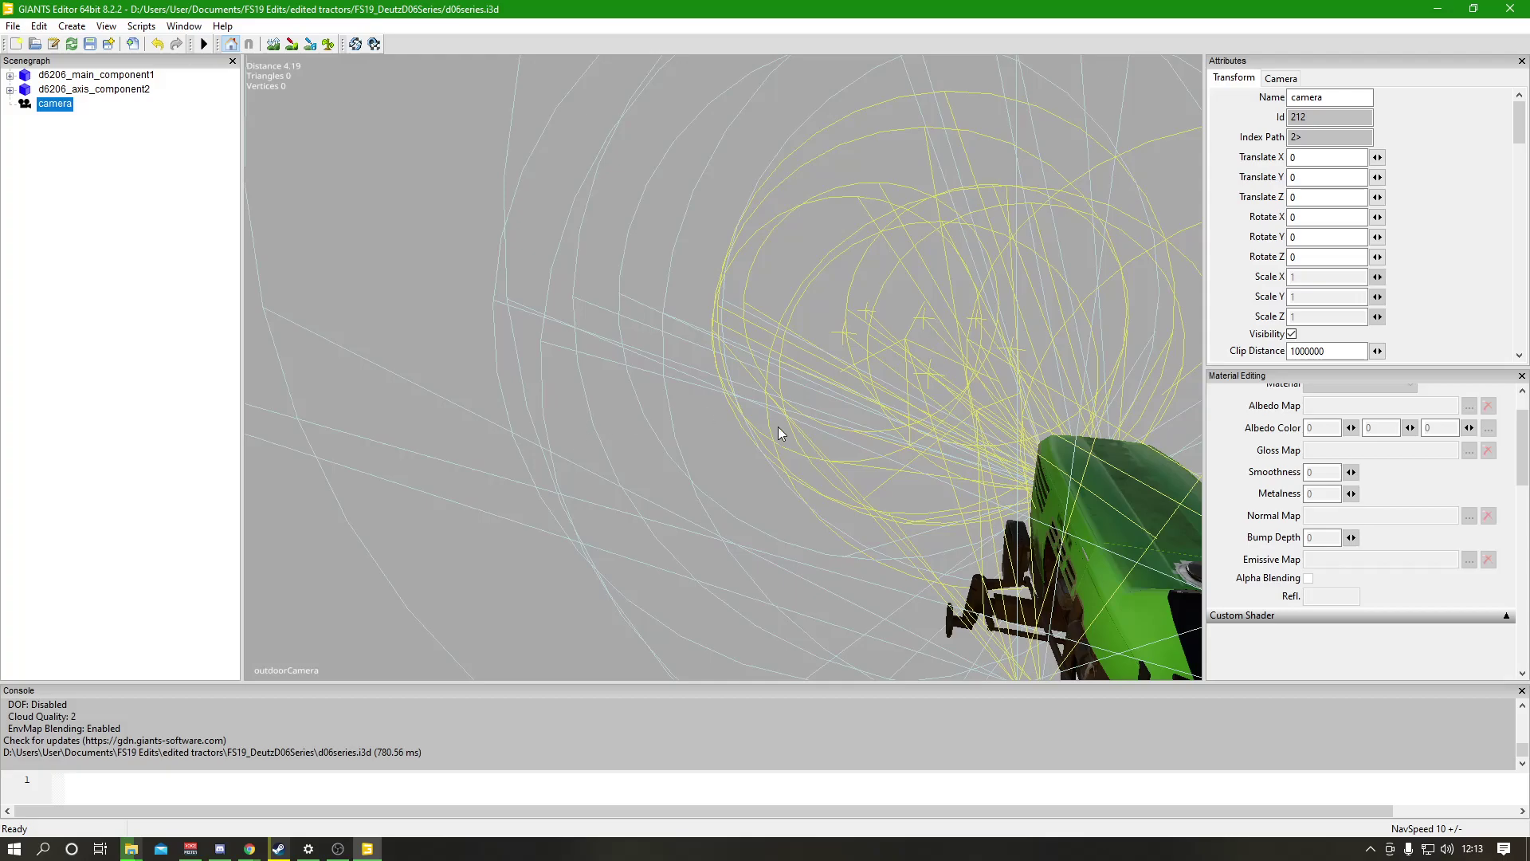
middle_drag(691, 440, 932, 500)
scroll(931, 498, down, 4)
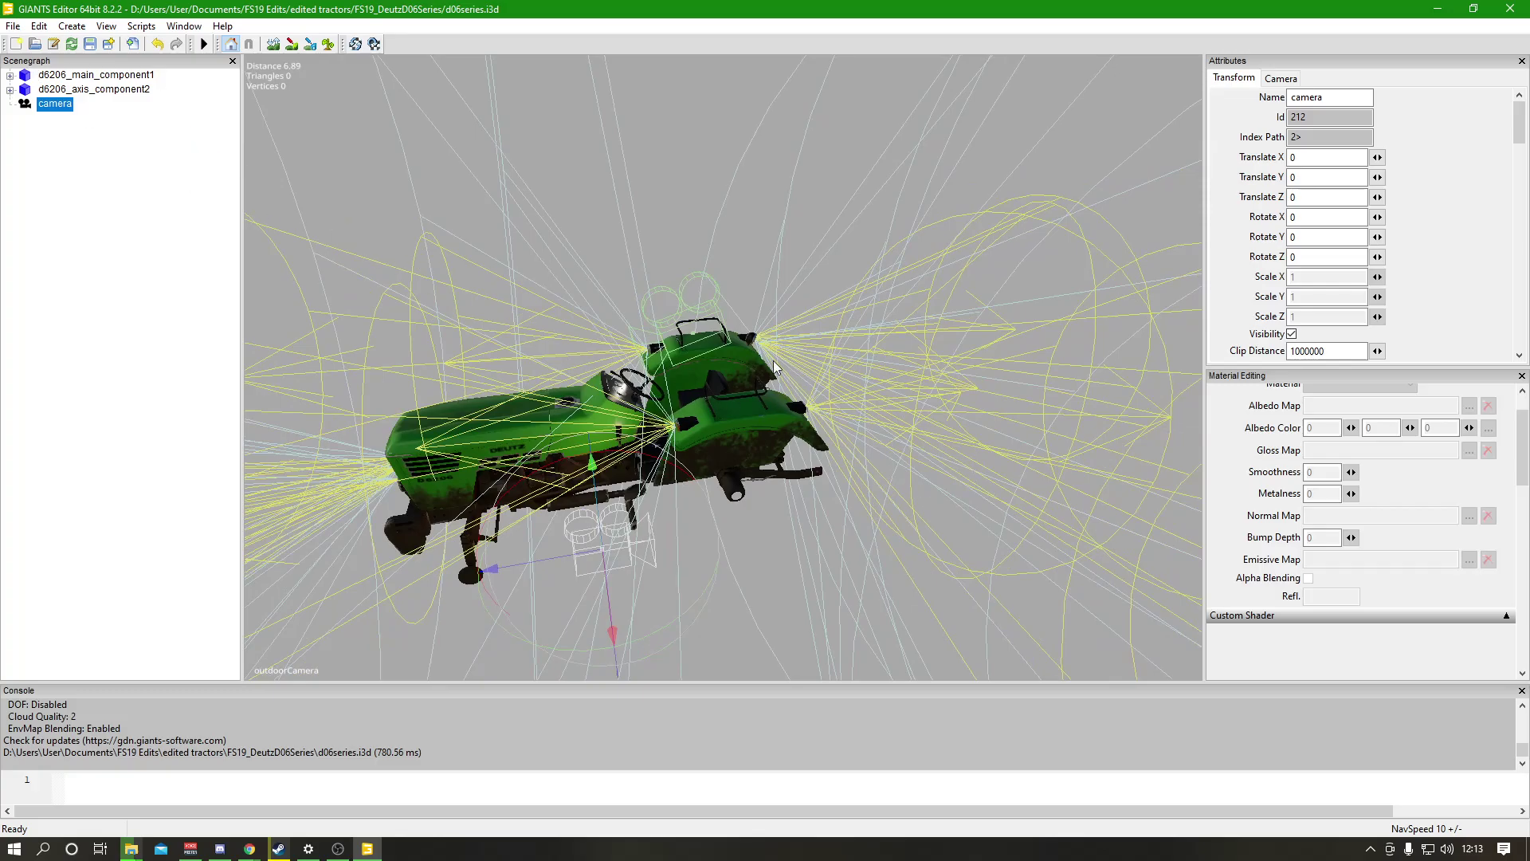
middle_drag(921, 344, 875, 197)
middle_drag(610, 255, 661, 400)
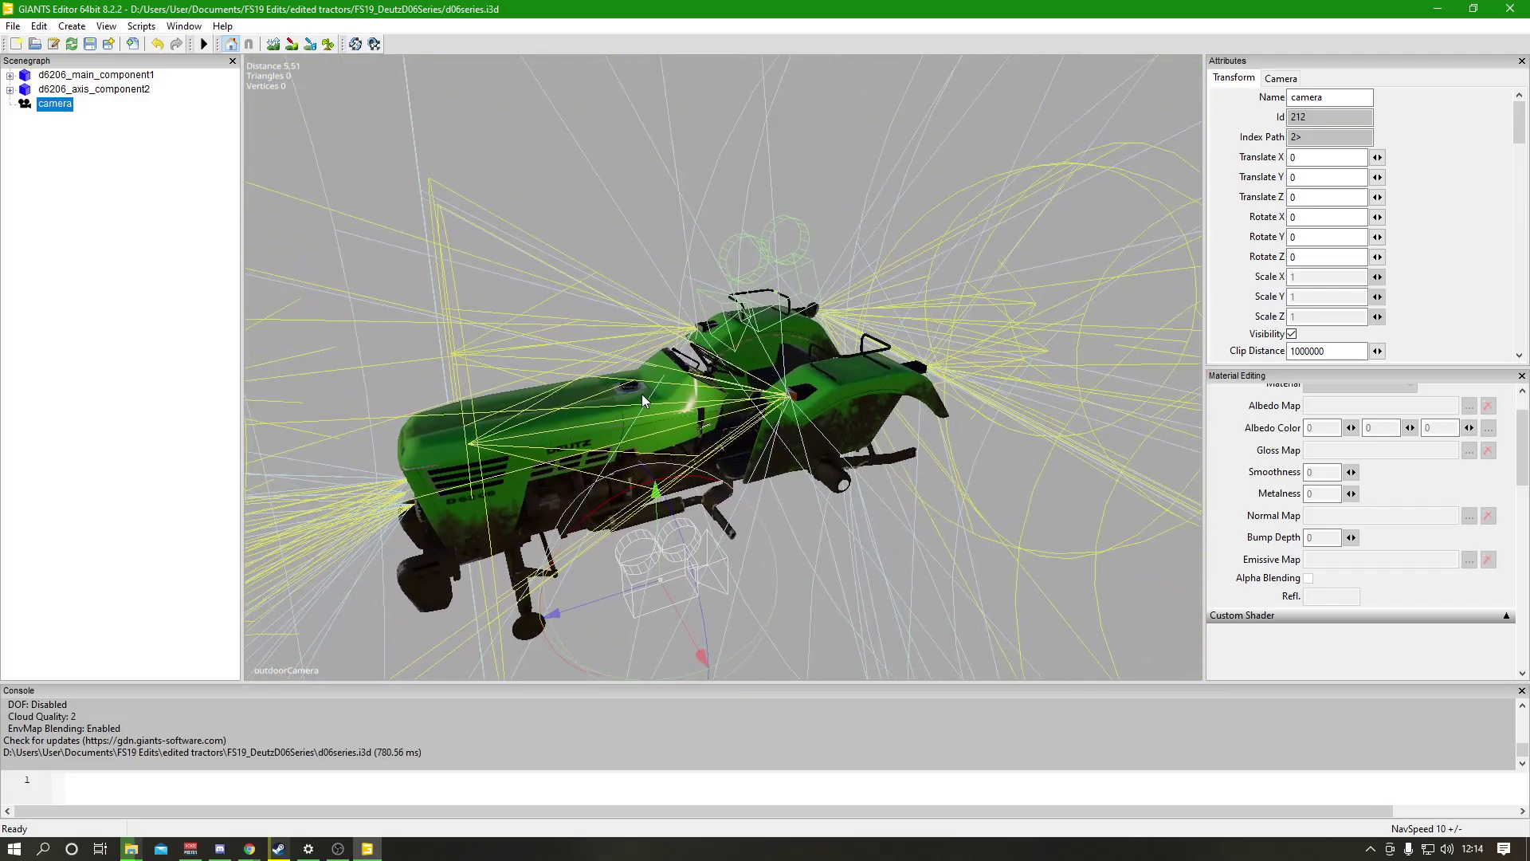
click(585, 416)
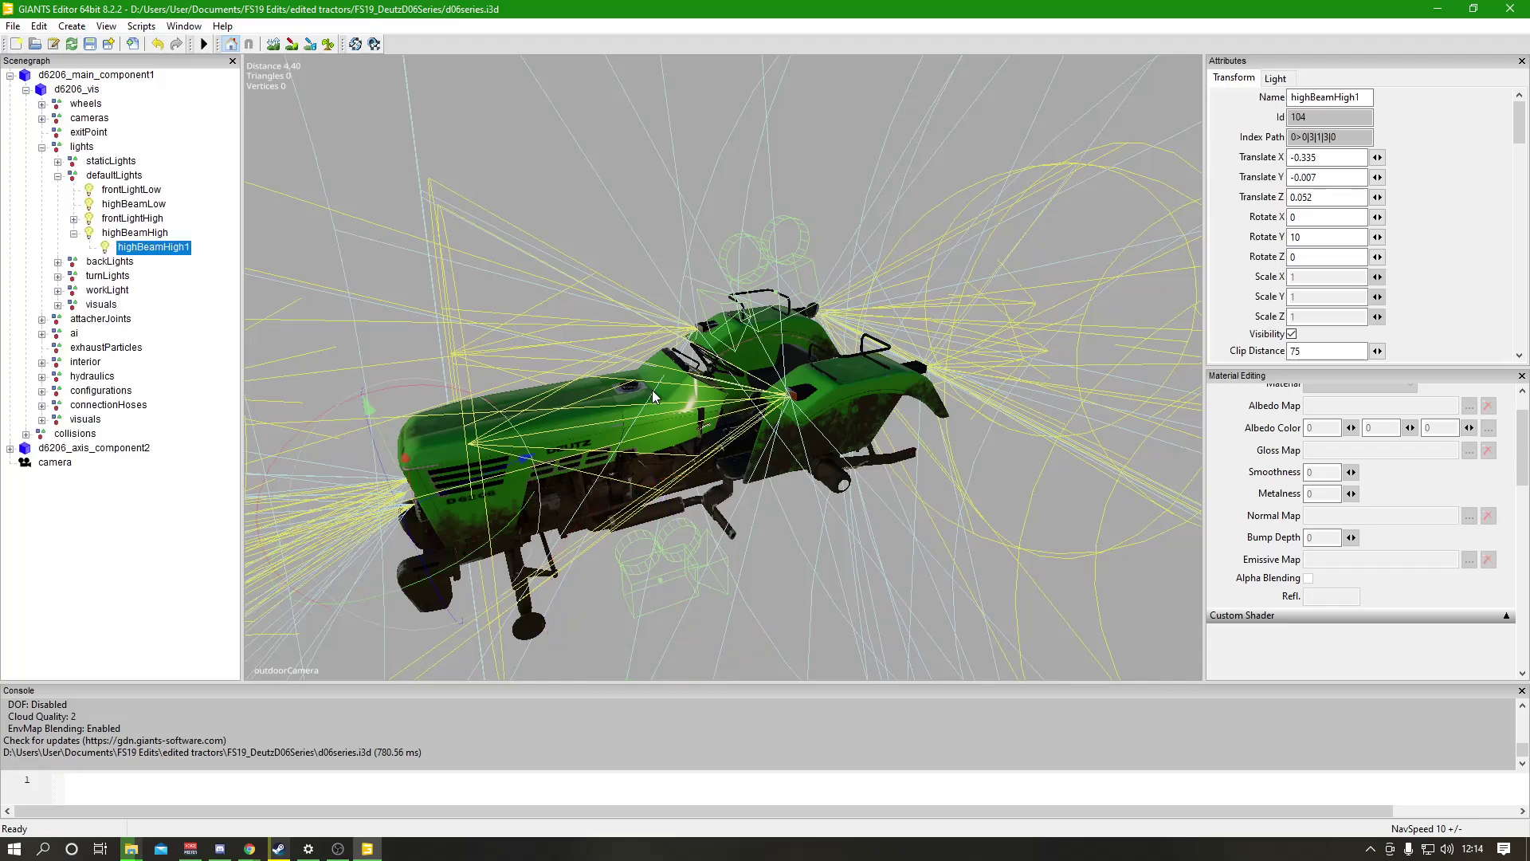
click(481, 404)
click(27, 94)
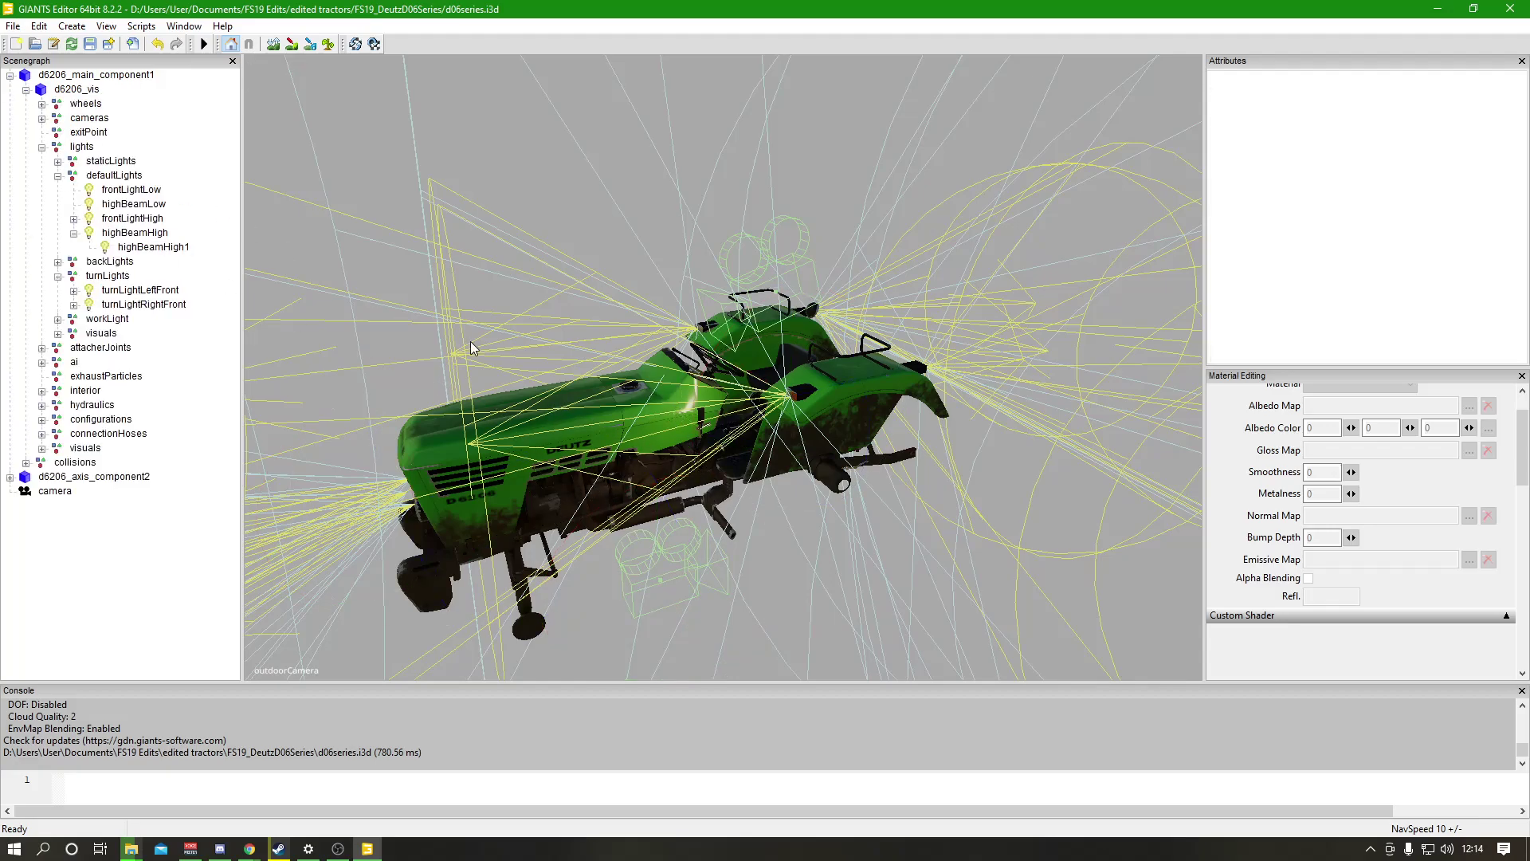
scroll(470, 342, up, 6)
scroll(470, 343, down, 2)
scroll(471, 344, down, 5)
scroll(471, 345, up, 3)
scroll(471, 342, up, 3)
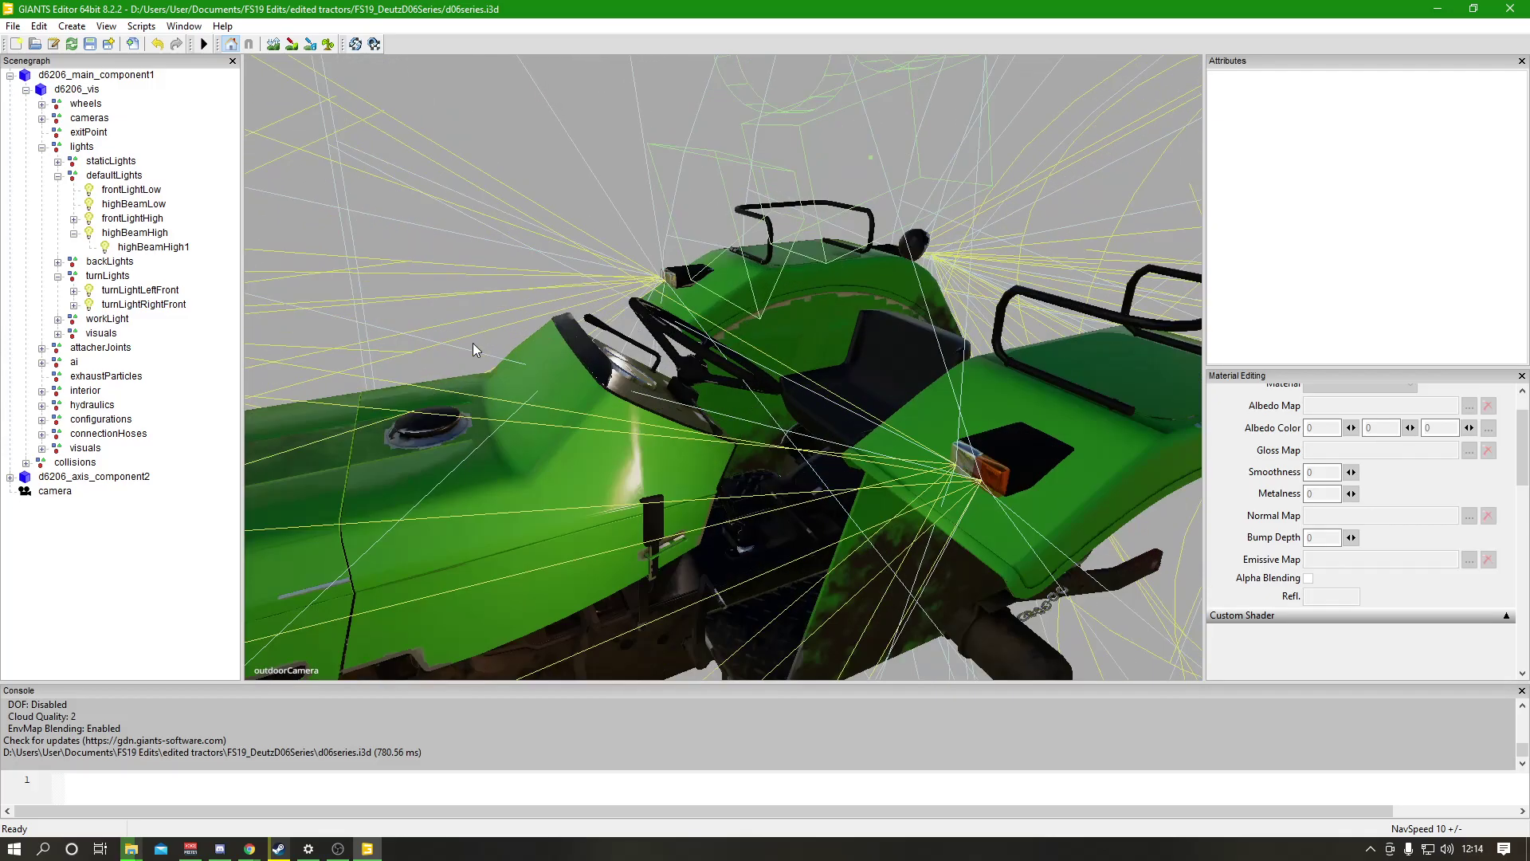
right_drag(570, 304, 615, 299)
scroll(567, 341, down, 6)
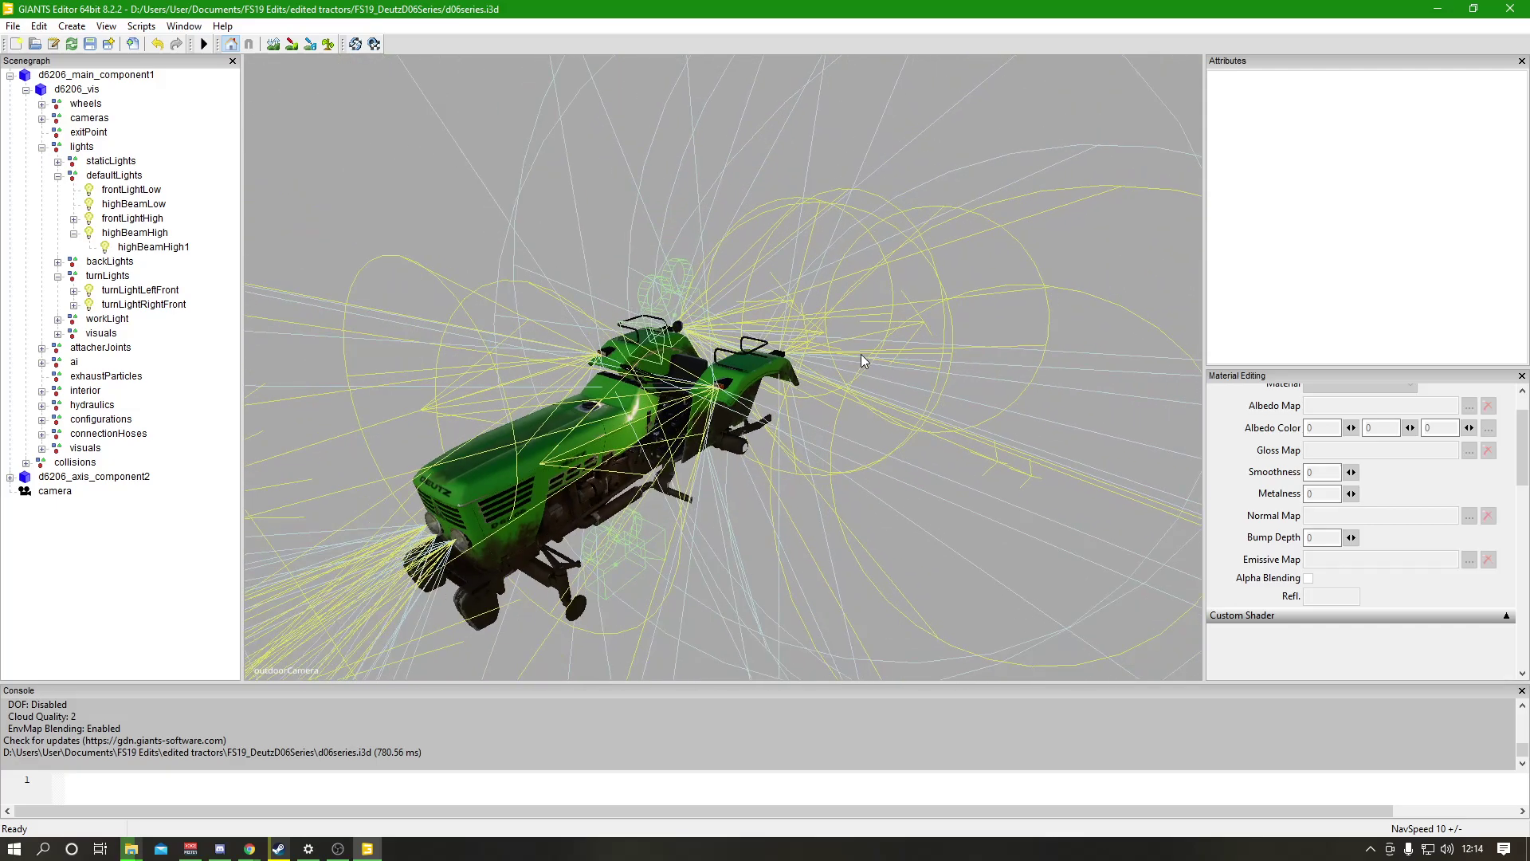
Import Hella_Green from the FS19_Hella_Custom_Prefab folder within i3d parts into the tractor scene.
click(13, 25)
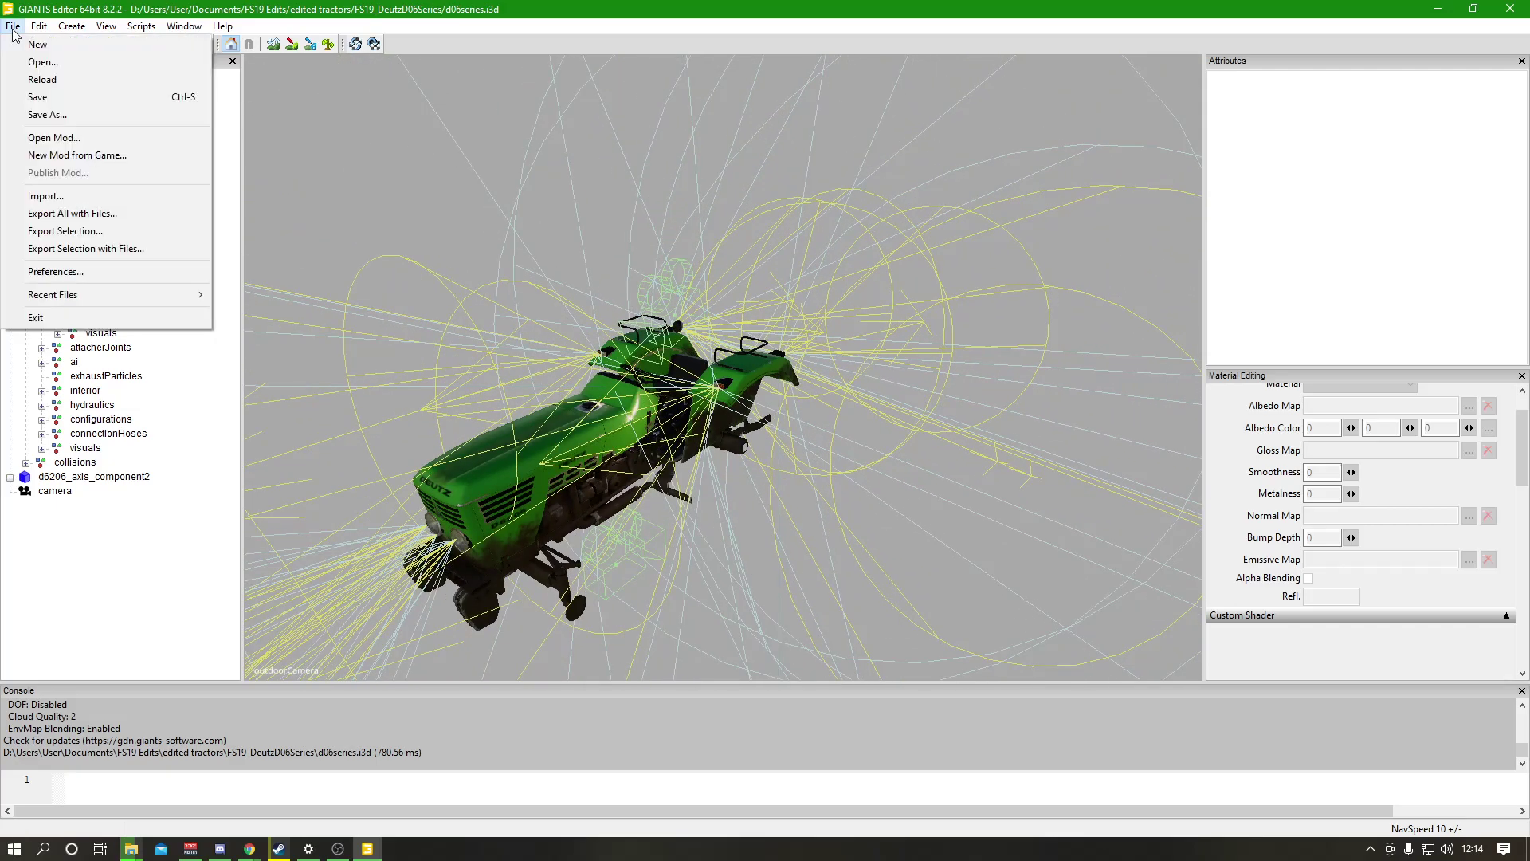
click(46, 196)
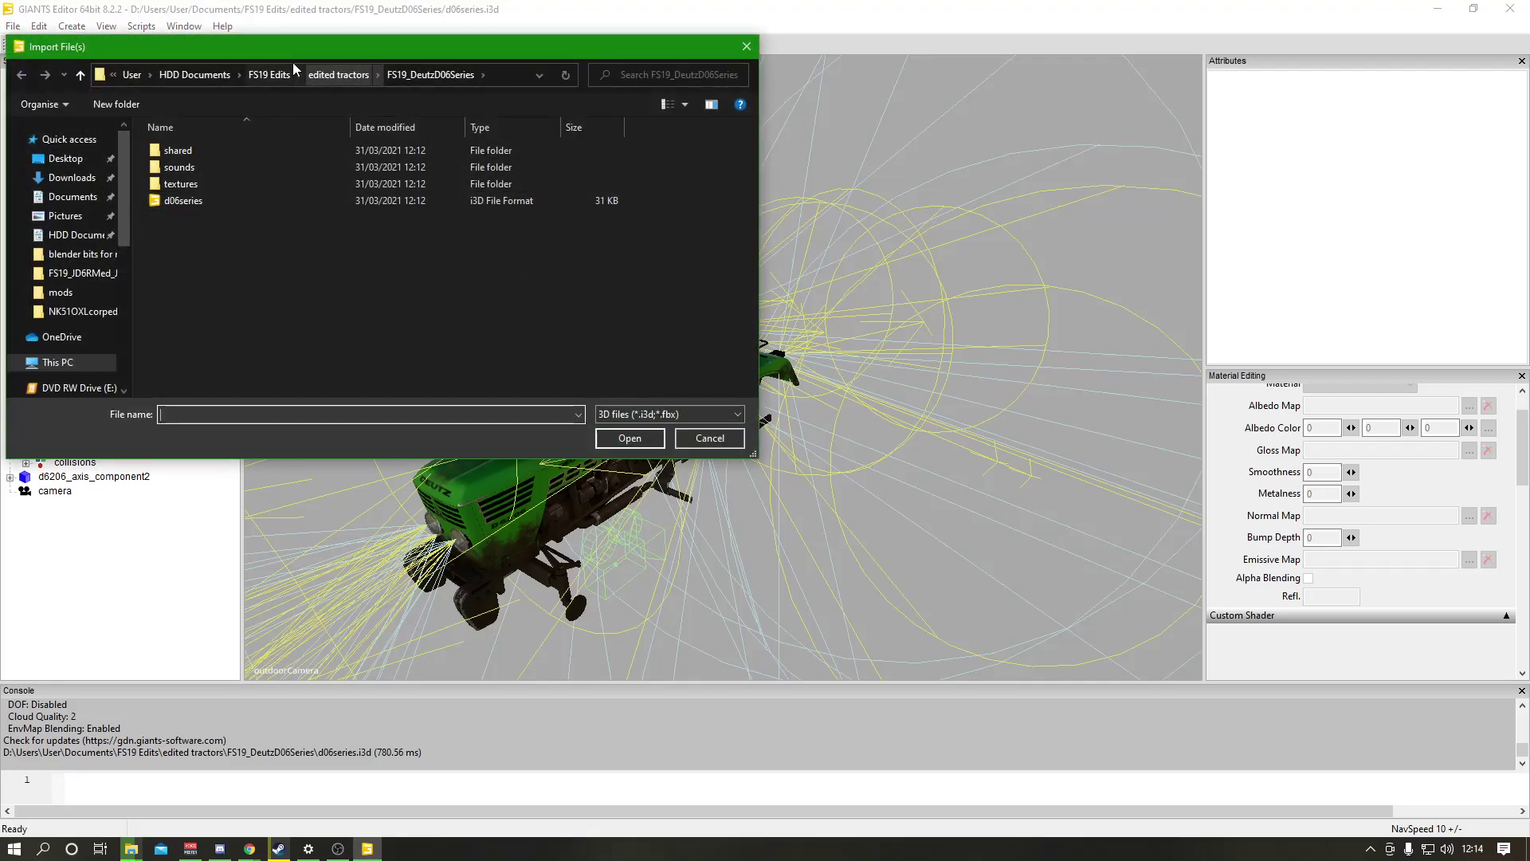
click(270, 73)
double_click(192, 166)
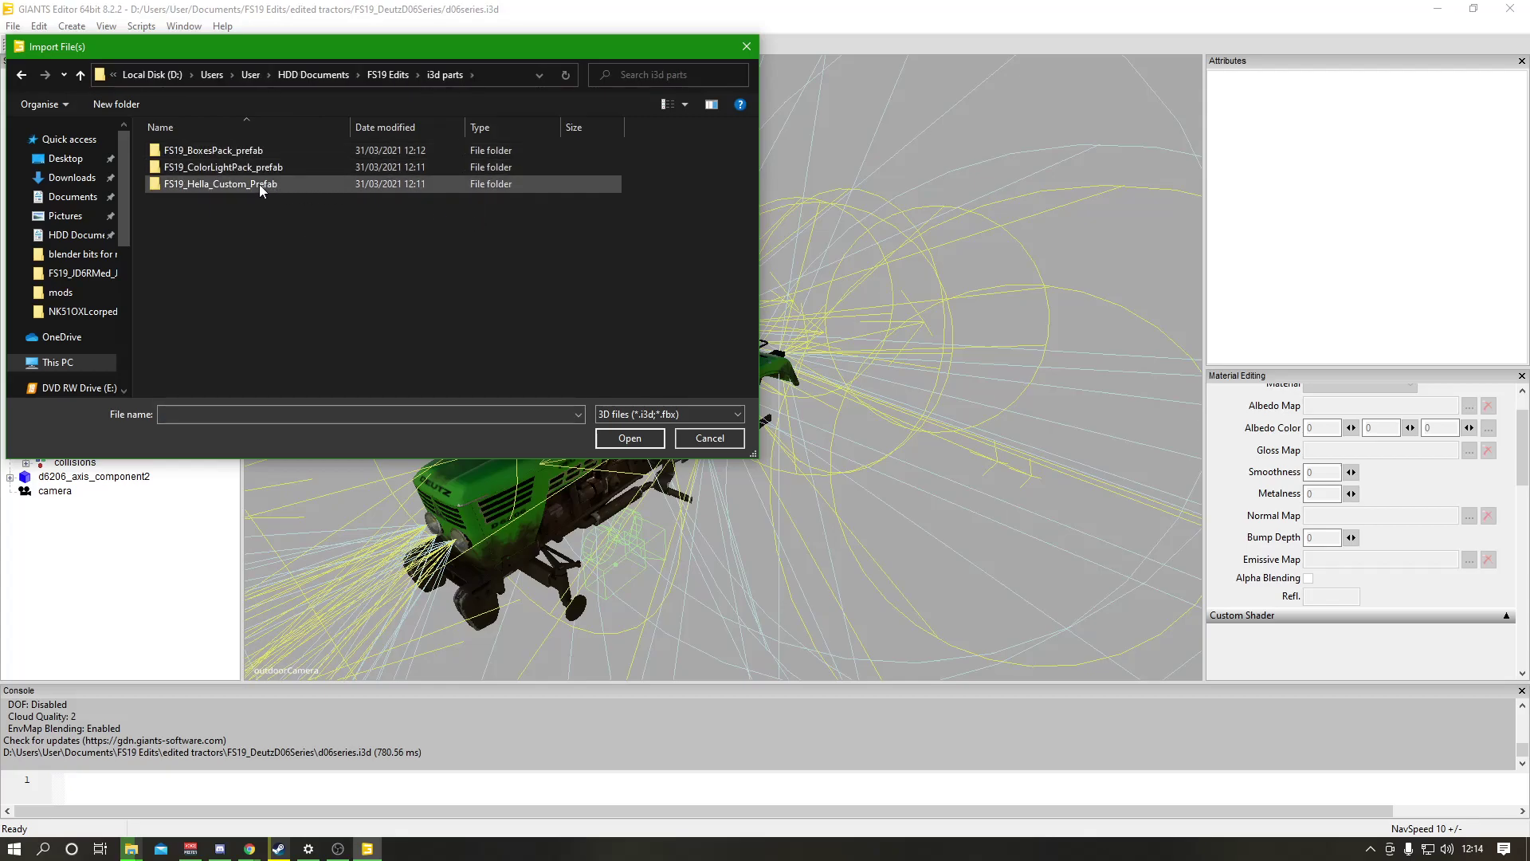
double_click(260, 185)
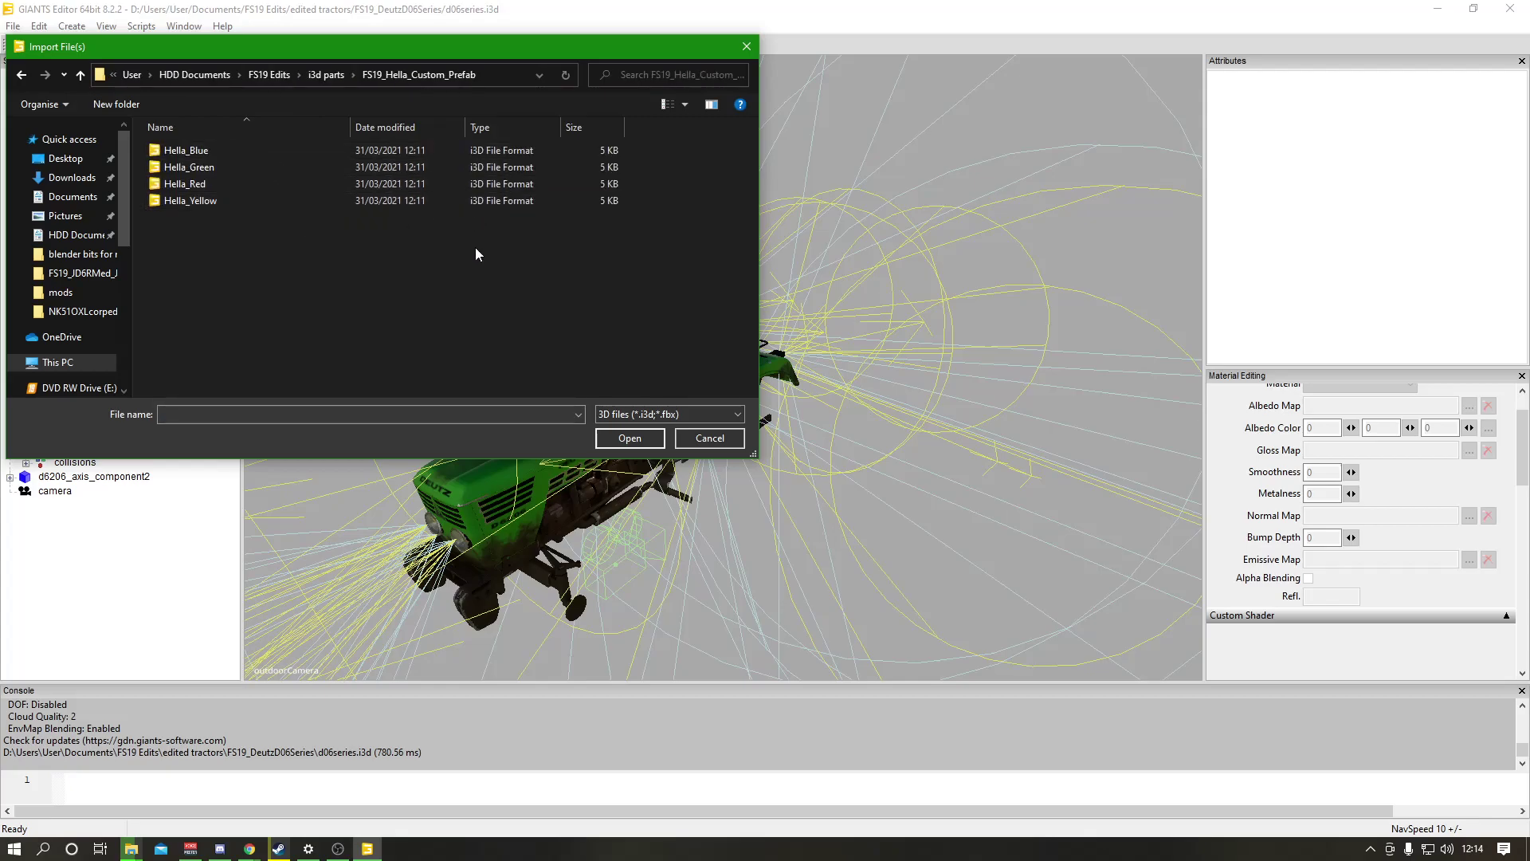
click(204, 171)
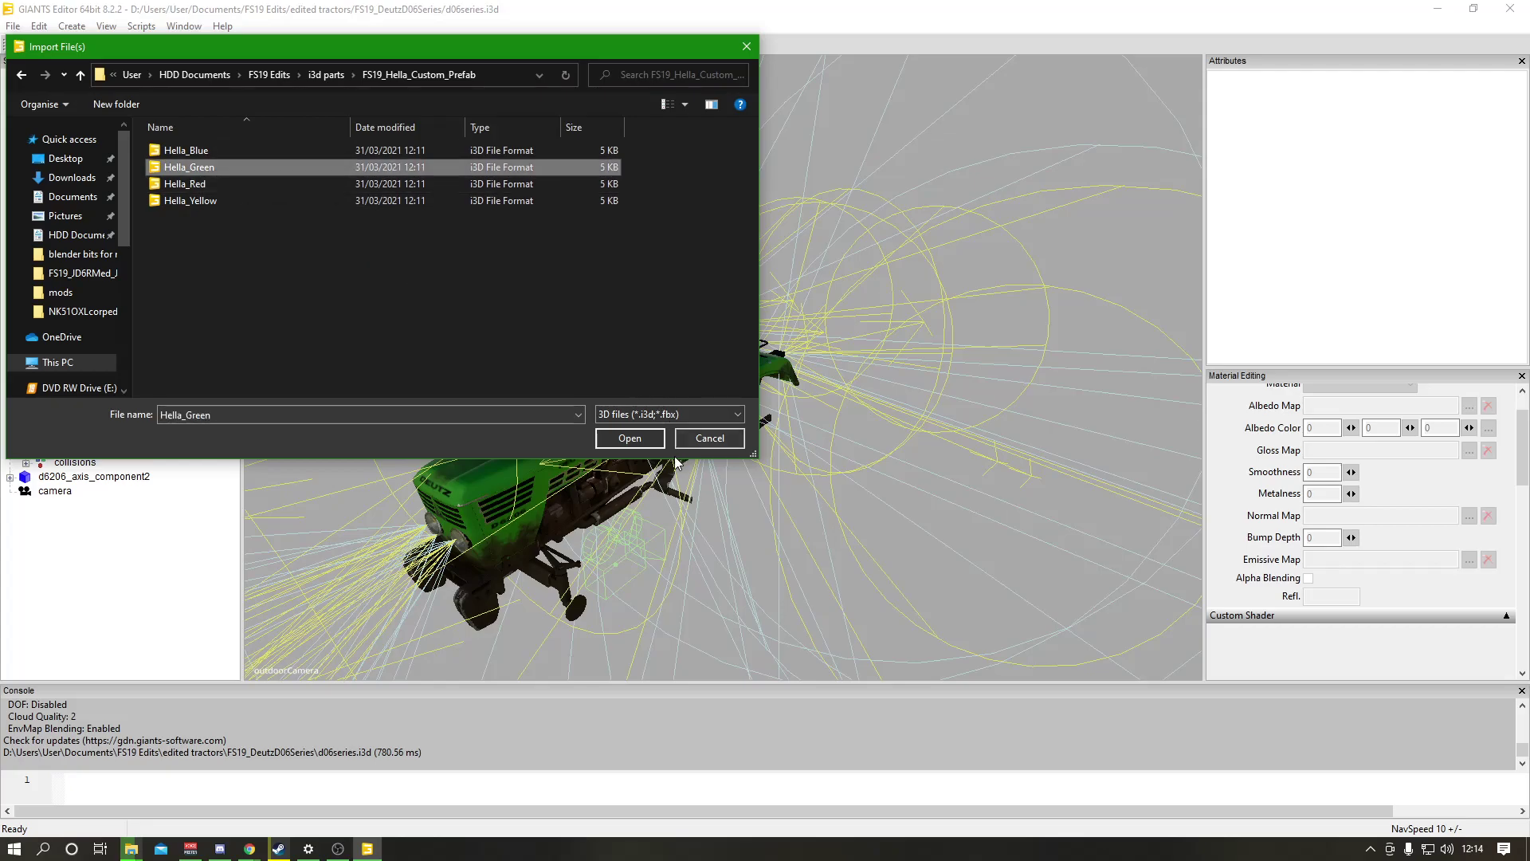
click(629, 437)
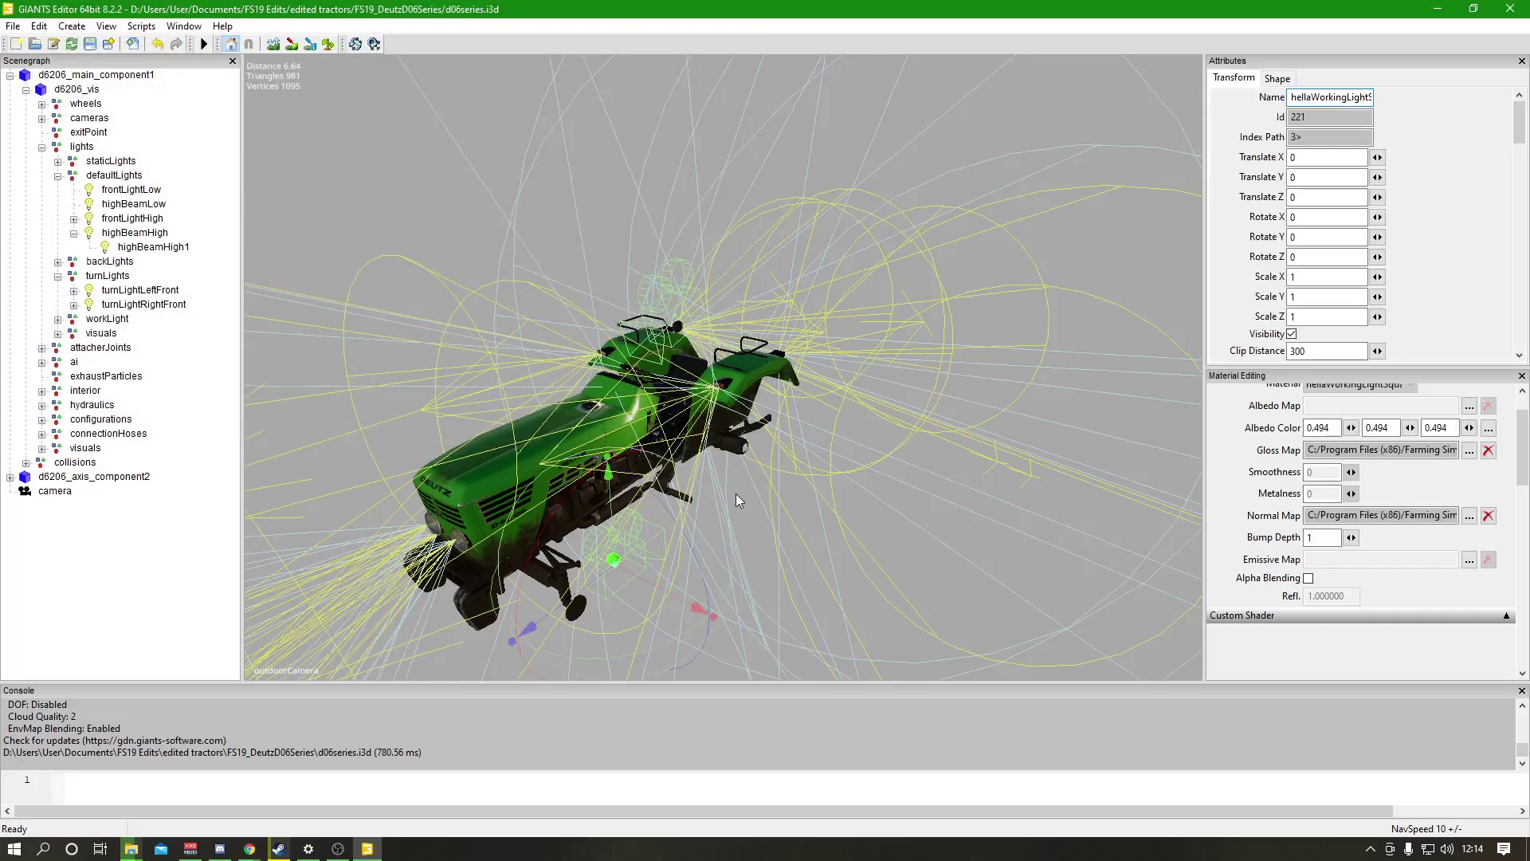
Move the imported Hella work light to about X 0.149, Y 1.921, Z 0.189 and rotate it about 7.992 in Y and 2.154 in Z.
middle_drag(805, 507, 779, 572)
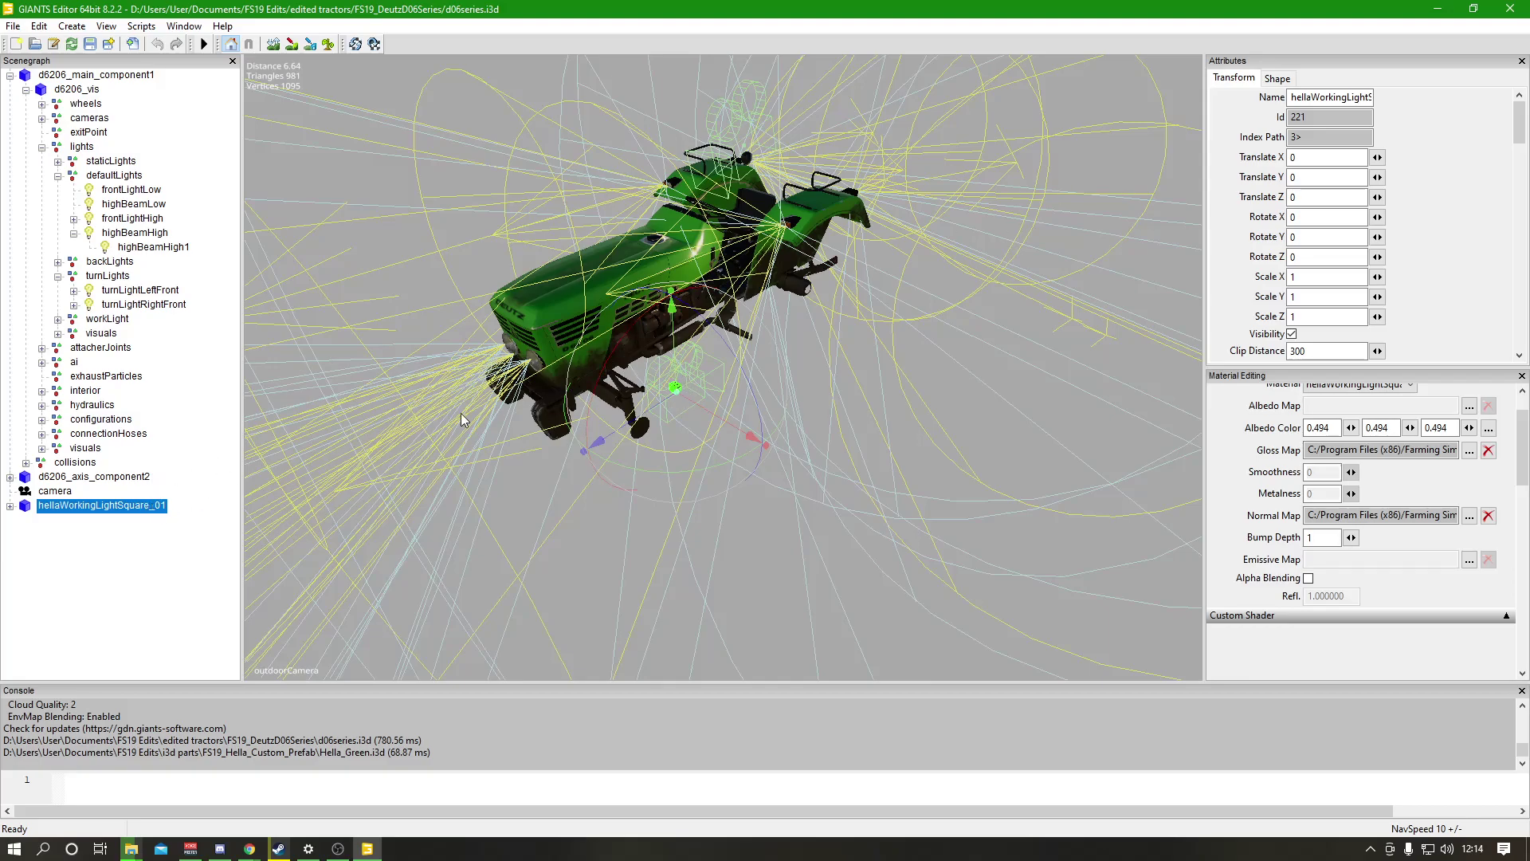
drag(676, 359, 668, 179)
drag(650, 268, 666, 216)
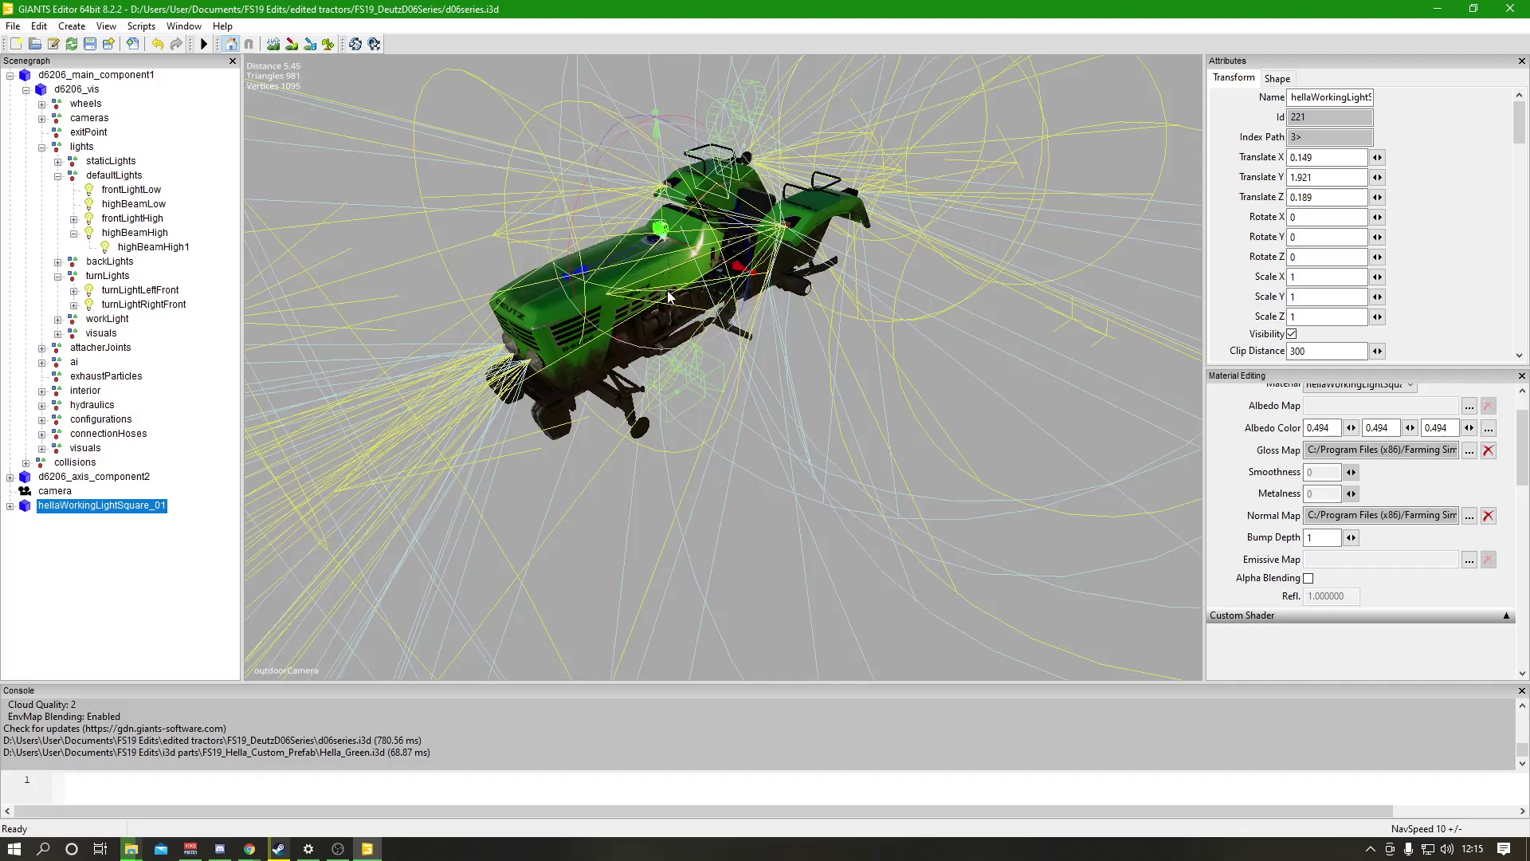
drag(669, 293, 688, 292)
drag(758, 243, 767, 240)
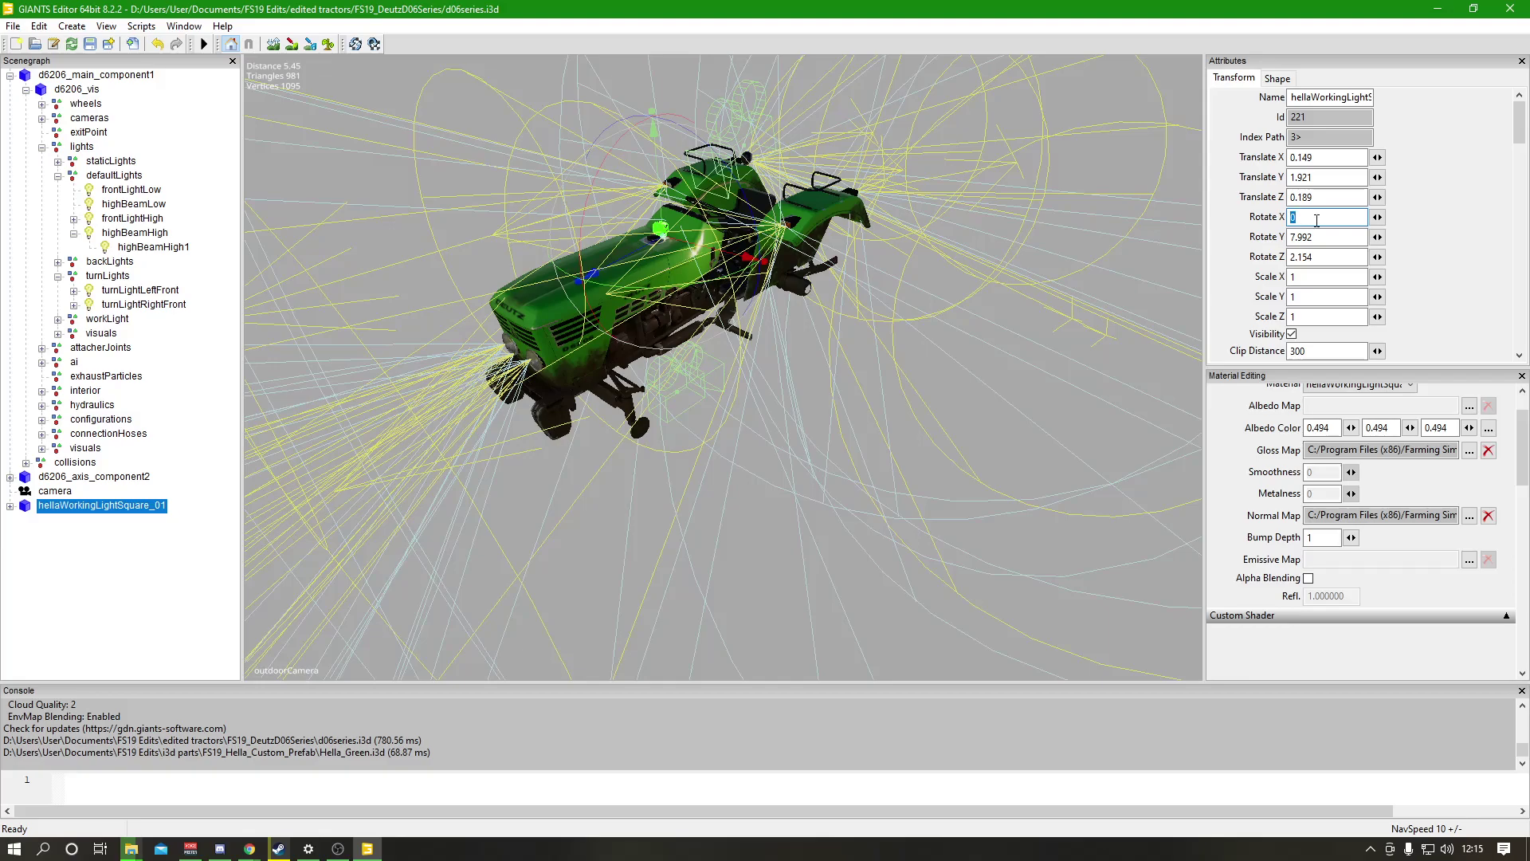
Reset the Hella work light's translation and rotation values to 0 on all axes.
double_click(1316, 241)
text(0)
key(Tab)
key(BackSpace)
double_click(1319, 196)
text(0)
double_click(1316, 177)
key(BackSpace)
double_click(1323, 156)
key(BackSpace)
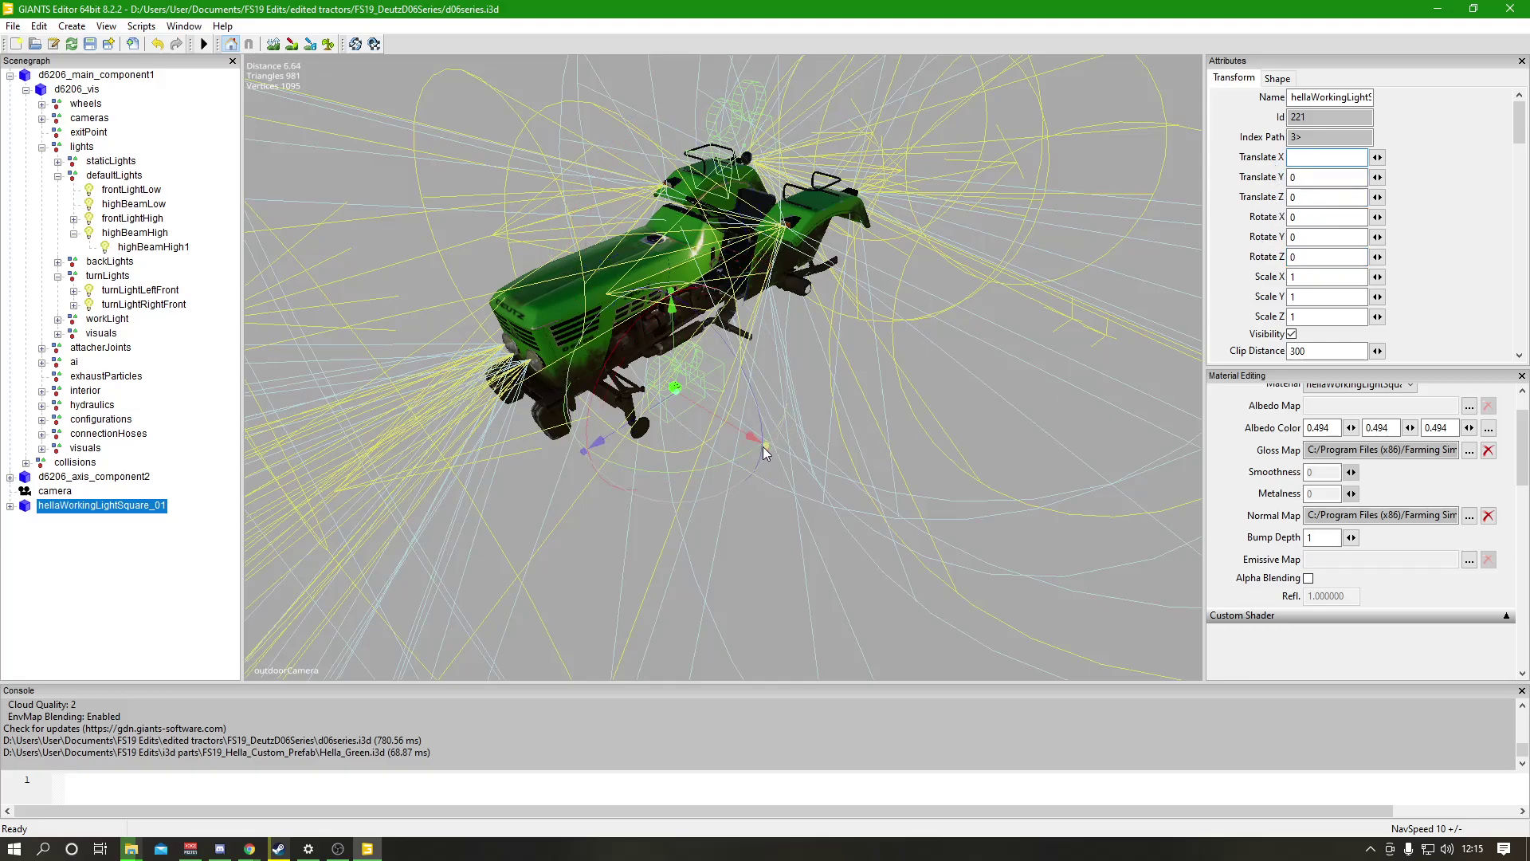
text(0)
Try larger X scale values such as 2.032 on the Hella work light and set its X scale back to 1.
key(Tab)
key(Tab)
key(Tab)
key(Tab)
key(Tab)
key(Tab)
text(1.2)
key(BackSpace)
key(BackSpace)
key(BackSpace)
text(2.032)
key(Return)
key(BackSpace)
key(BackSpace)
key(BackSpace)
text(144)
drag(1338, 277, 1264, 291)
text(1)
key(Return)
Check which tractor parts belong to the main and axis components, and remove hellaWorkingLightSquare_01 from the scenegraph's root level.
click(101, 76)
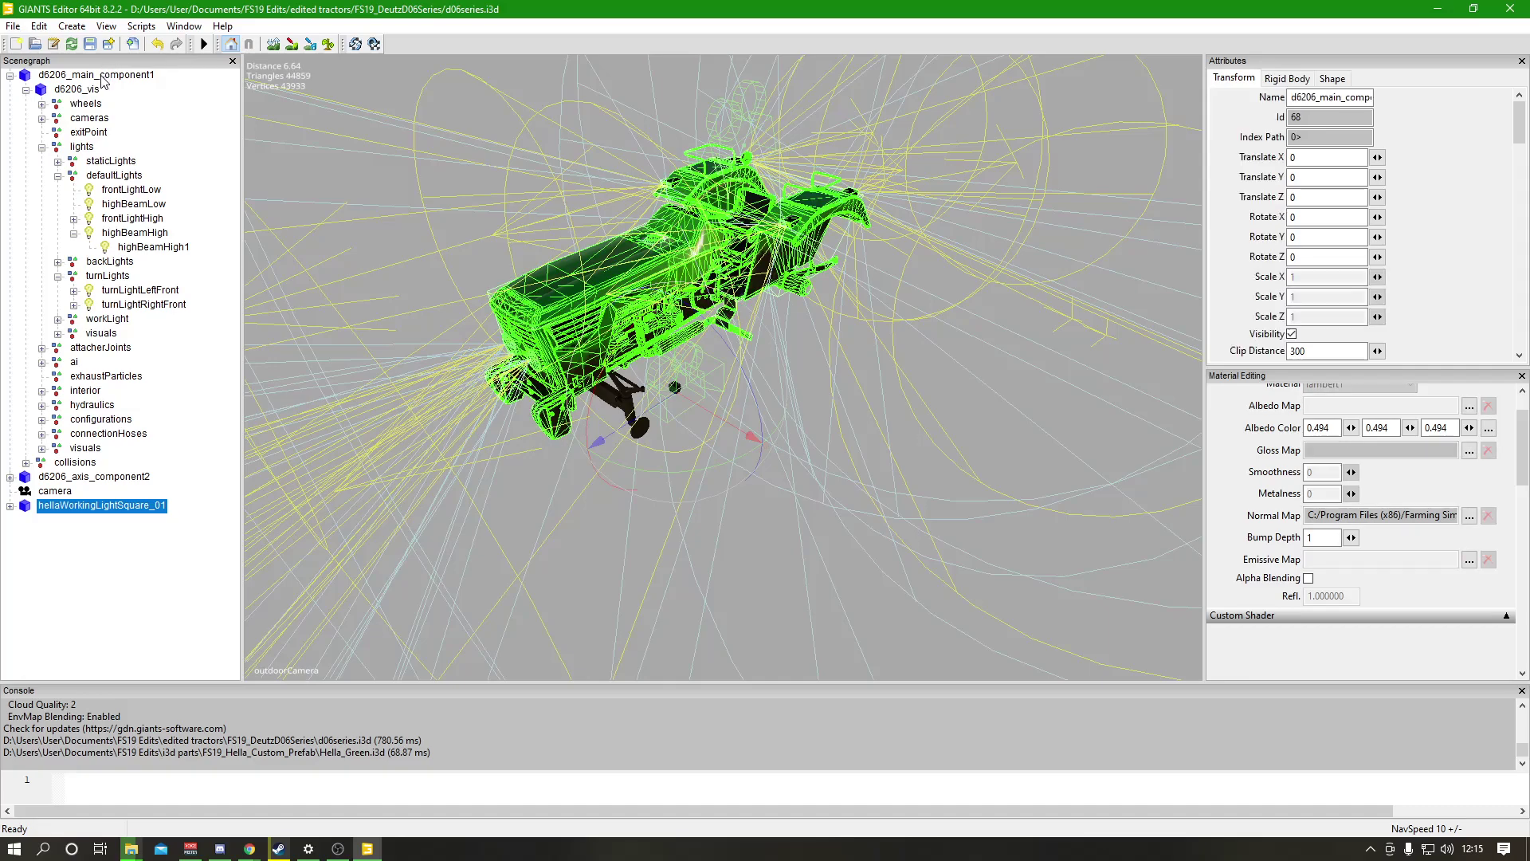
click(94, 477)
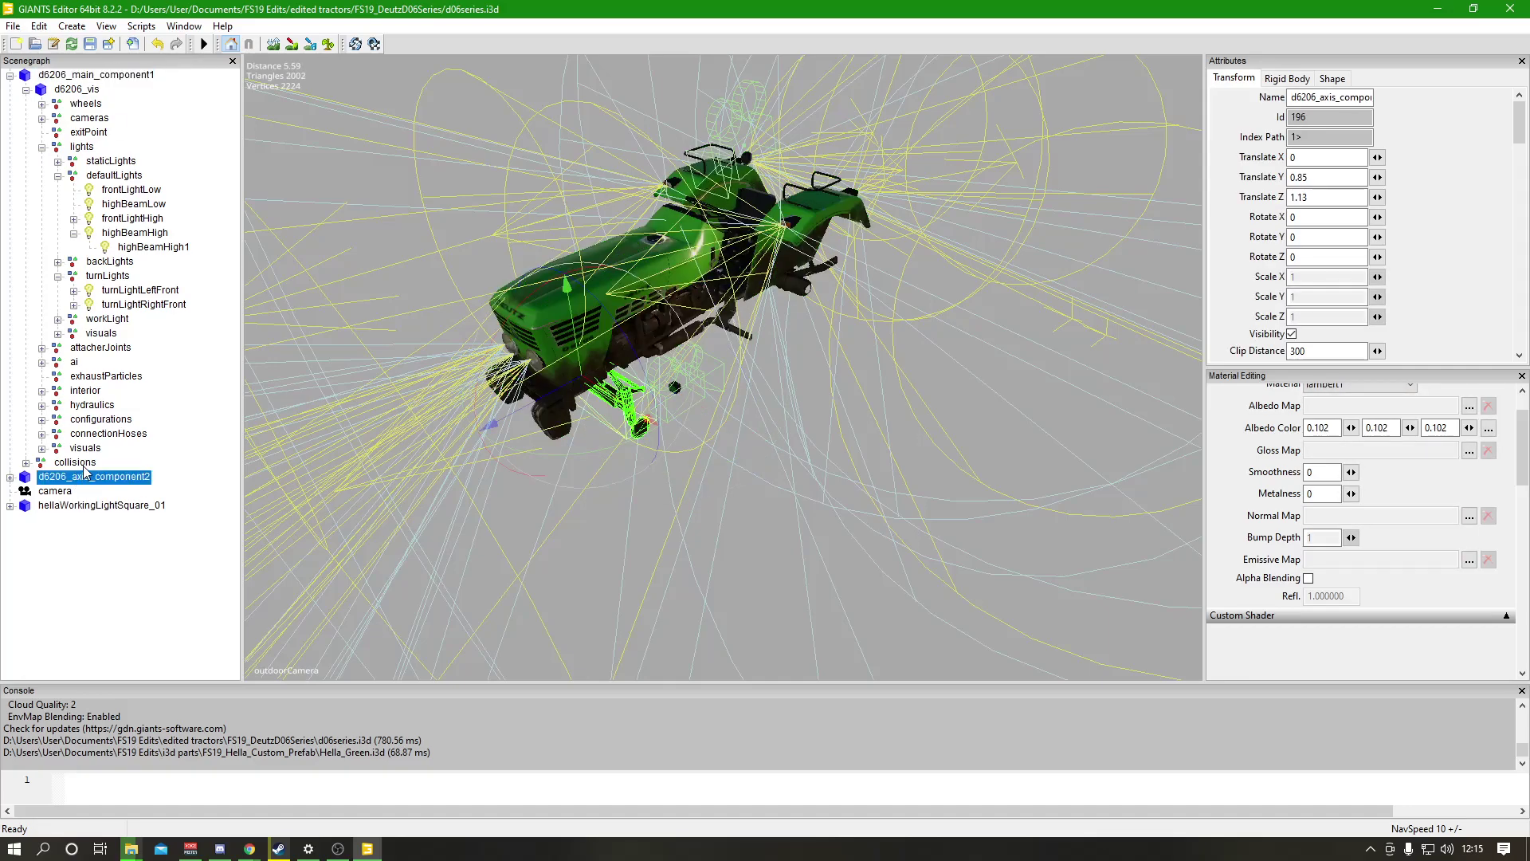
click(100, 75)
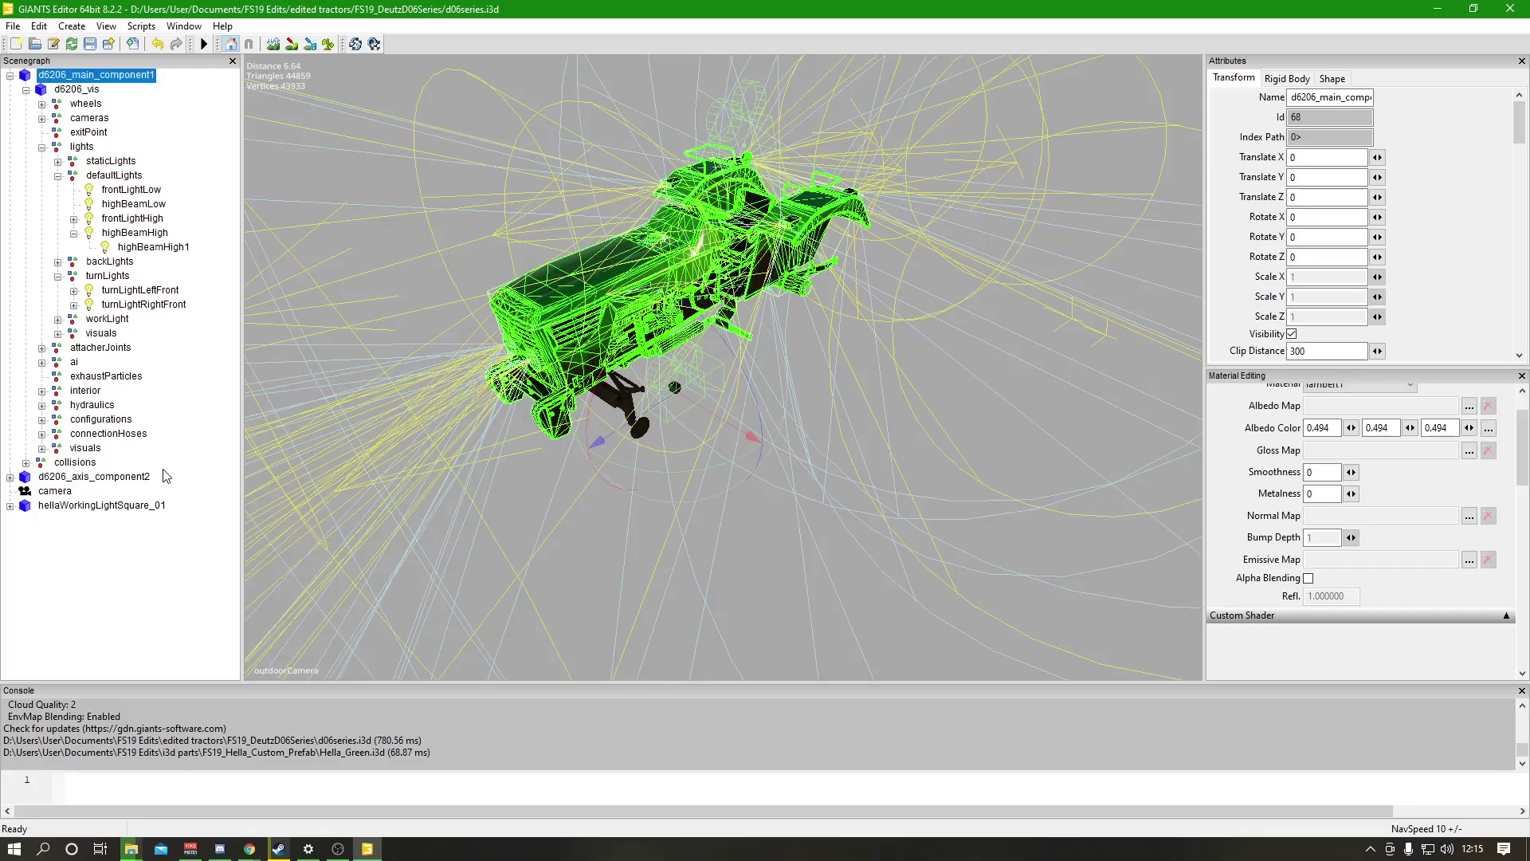
click(120, 508)
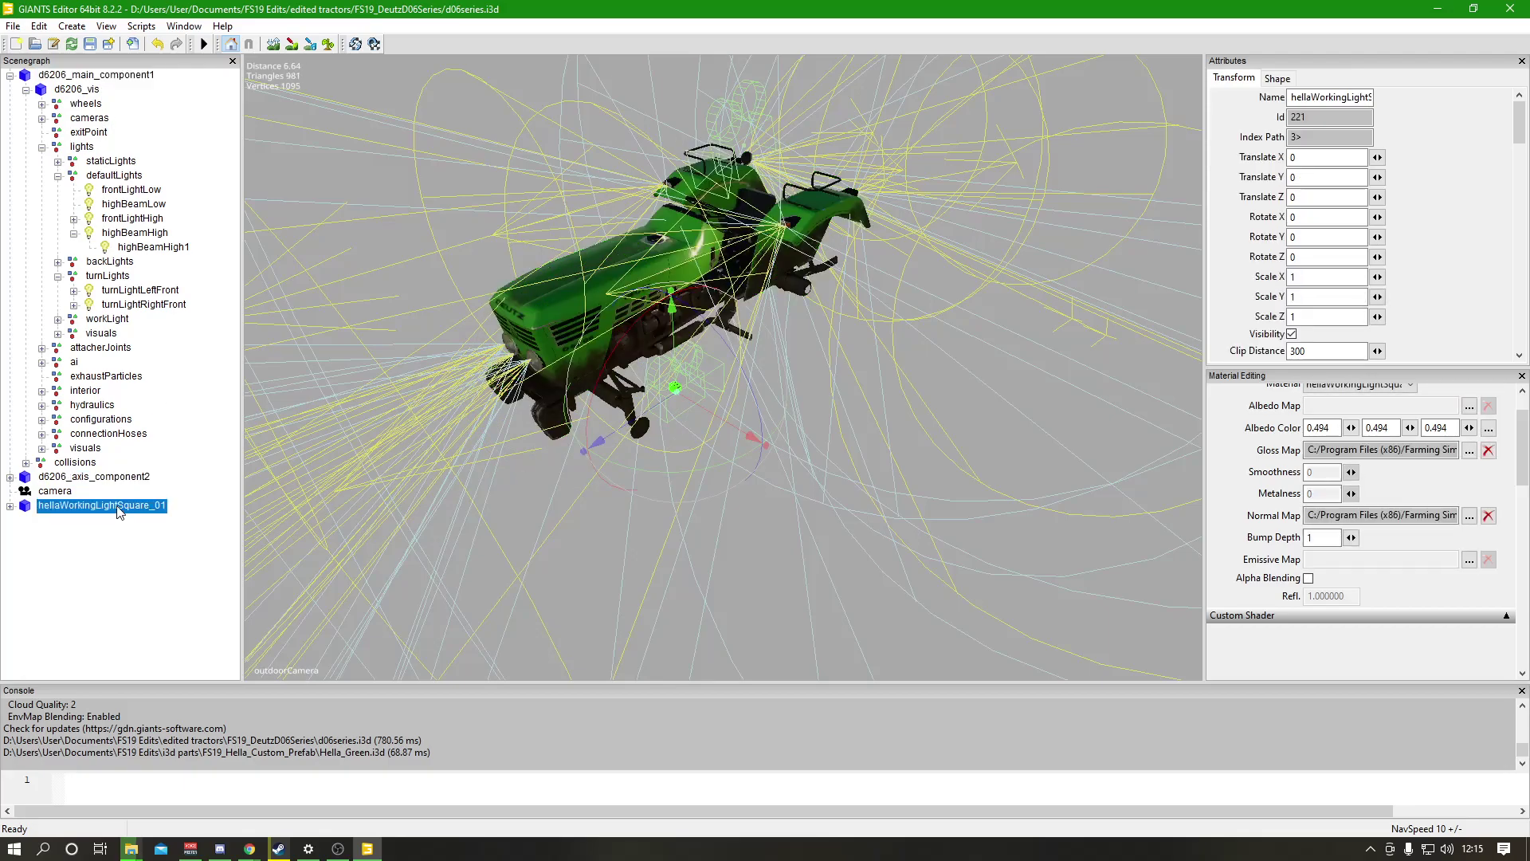
key(Delete)
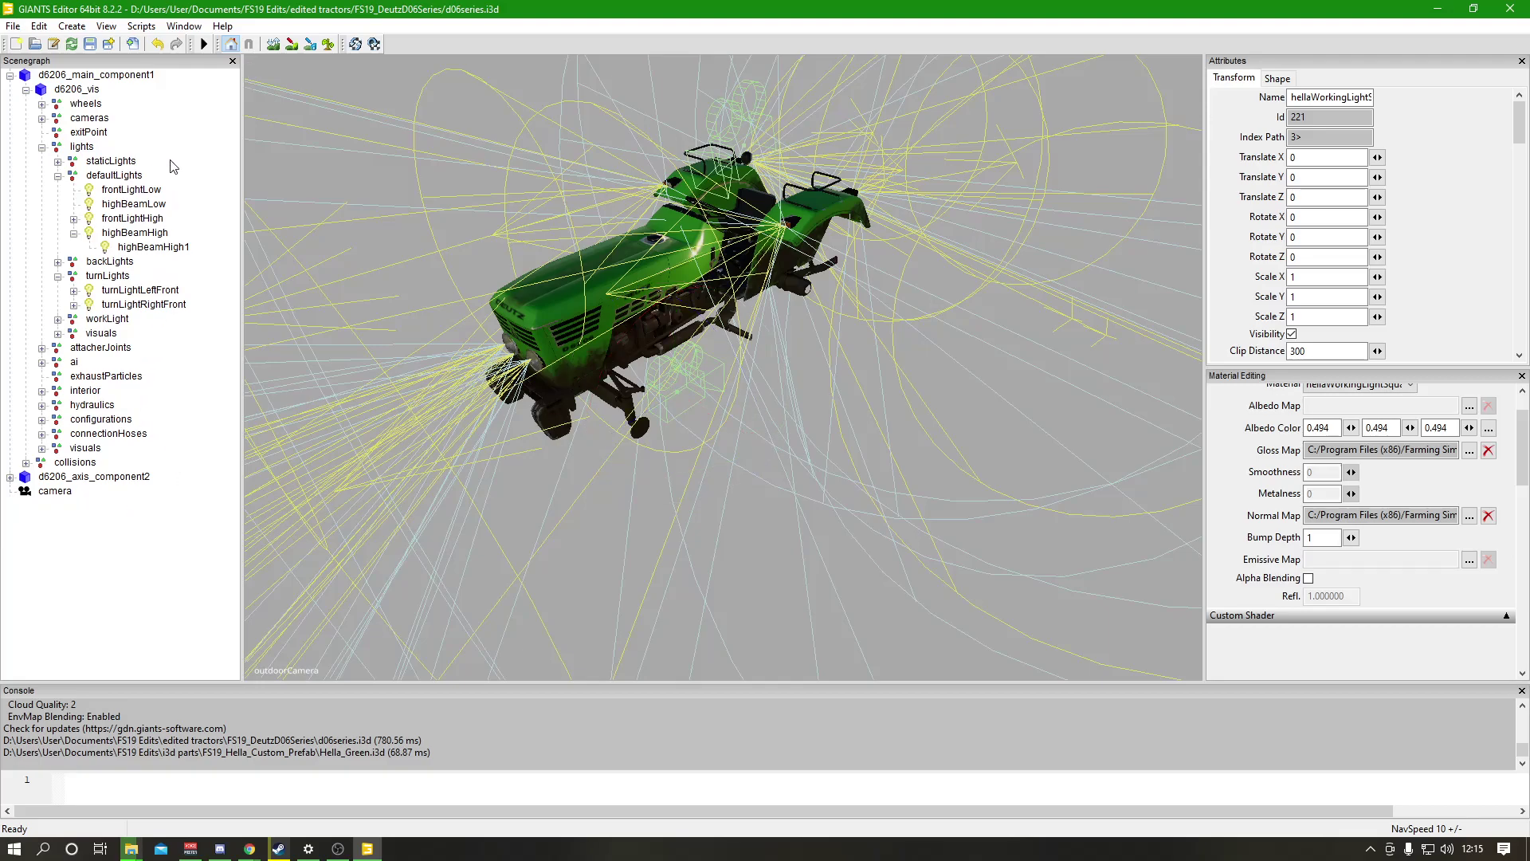
Examine which tractor parts belong to d6206_vis and its lights visuals, general visuals, configurations and hydraulics groups.
click(70, 90)
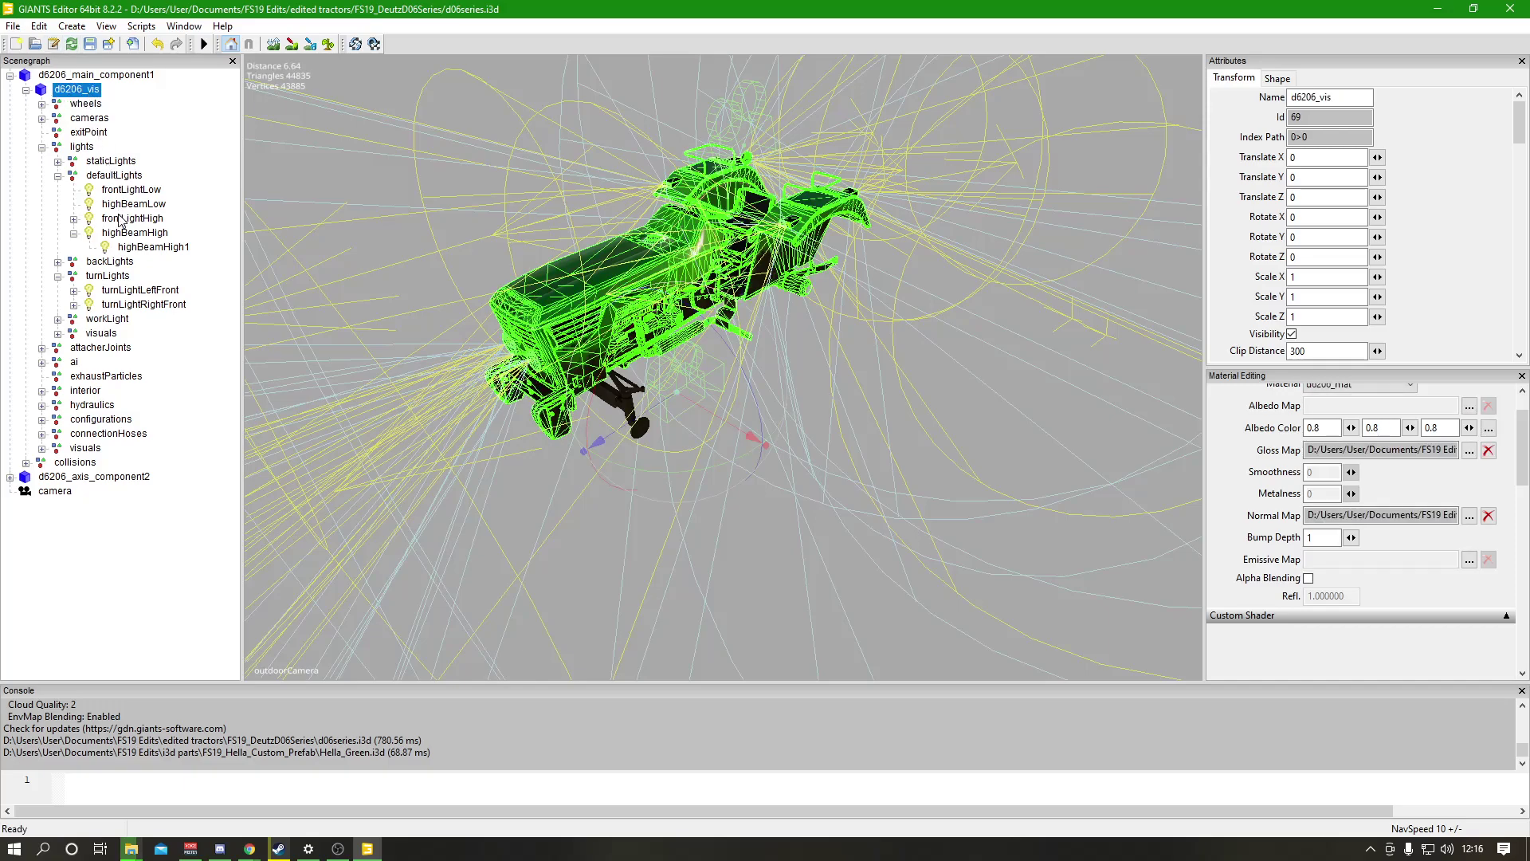
click(100, 334)
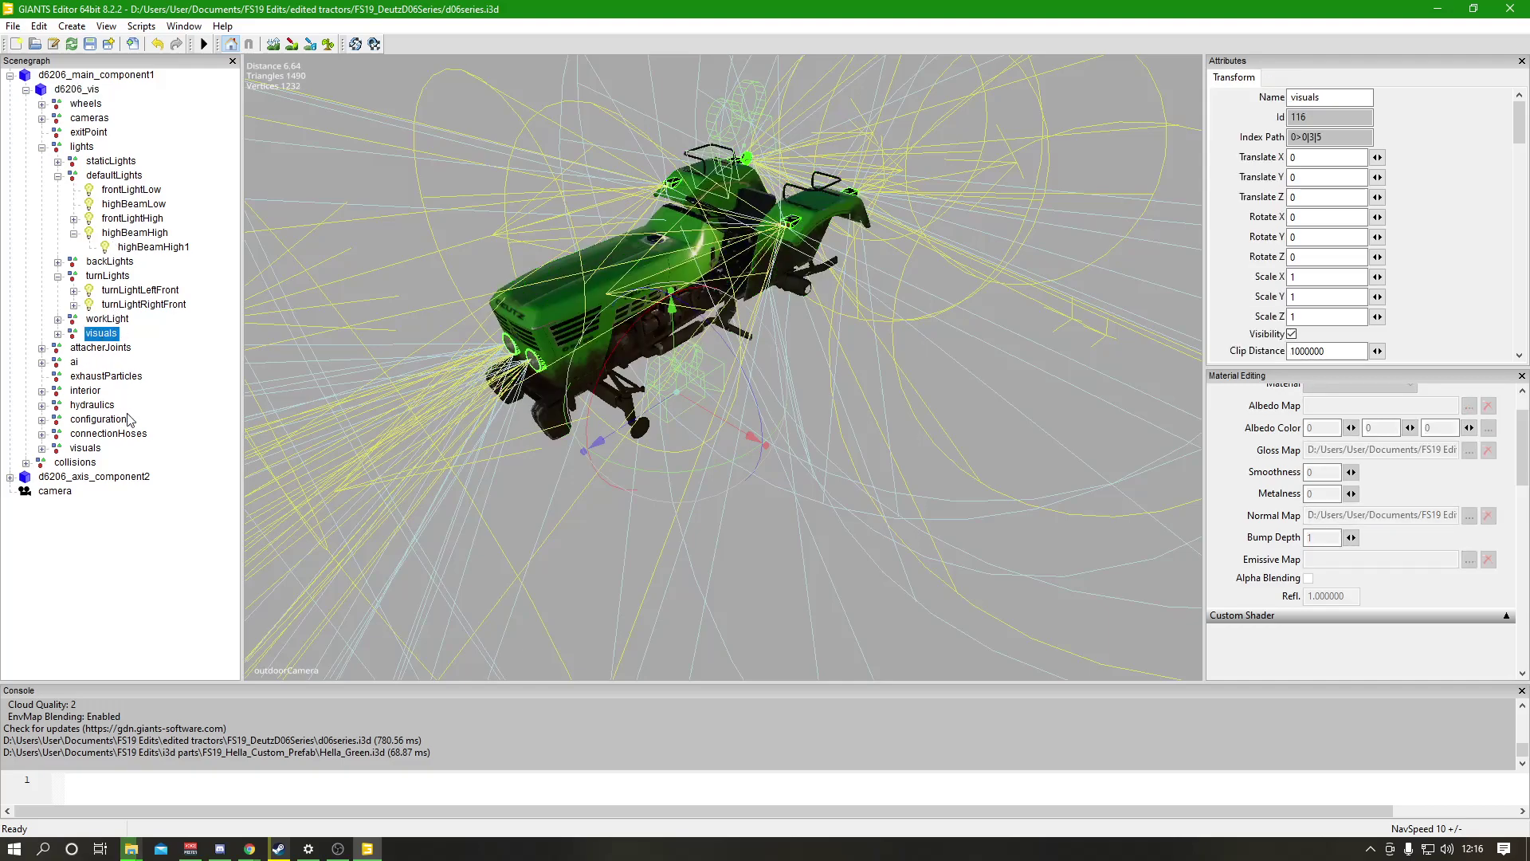
click(90, 449)
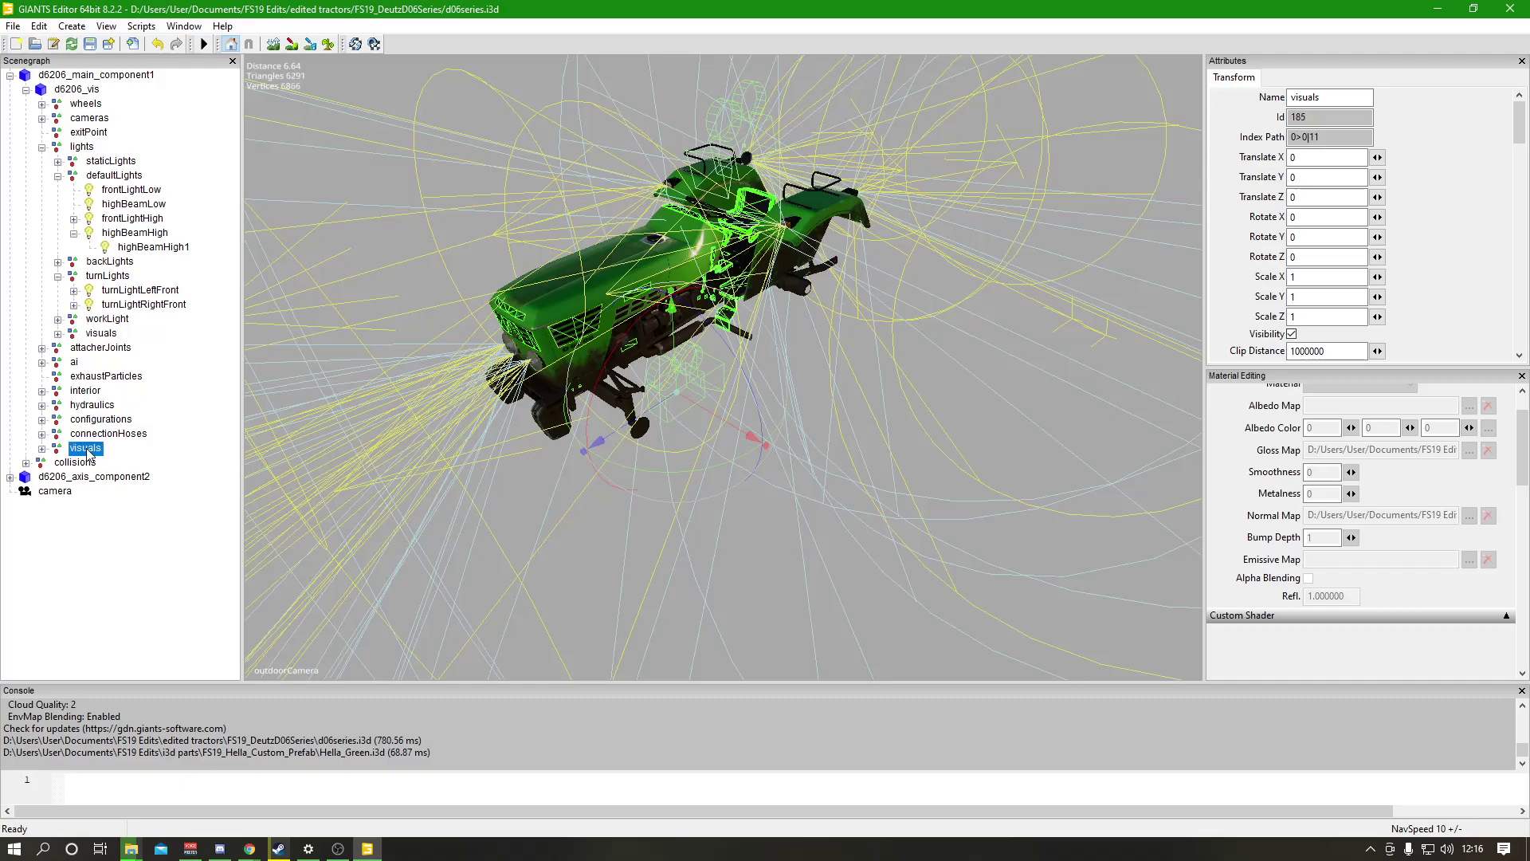
click(101, 421)
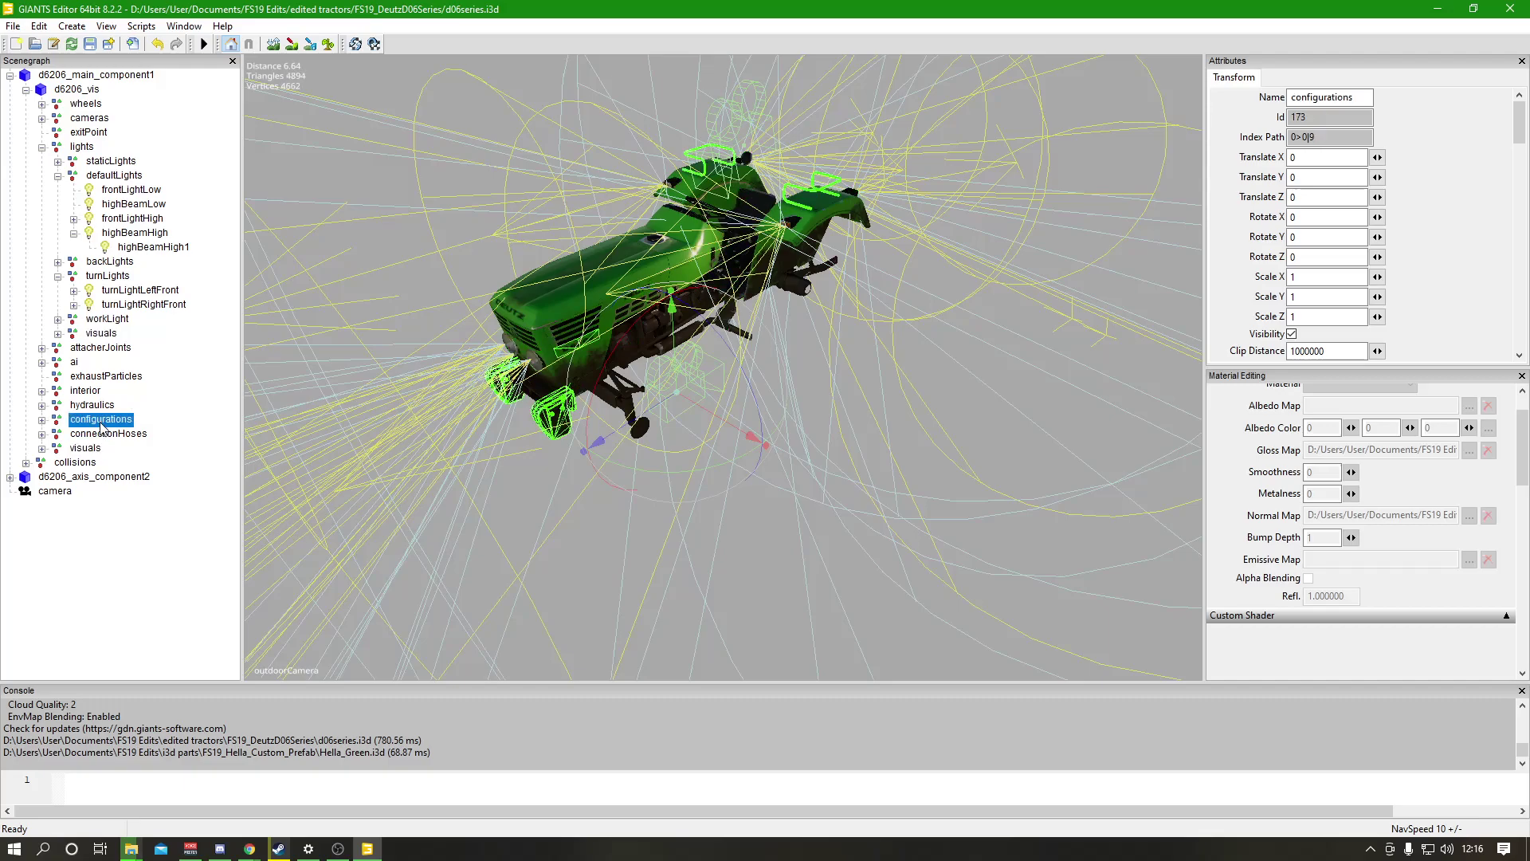
click(87, 407)
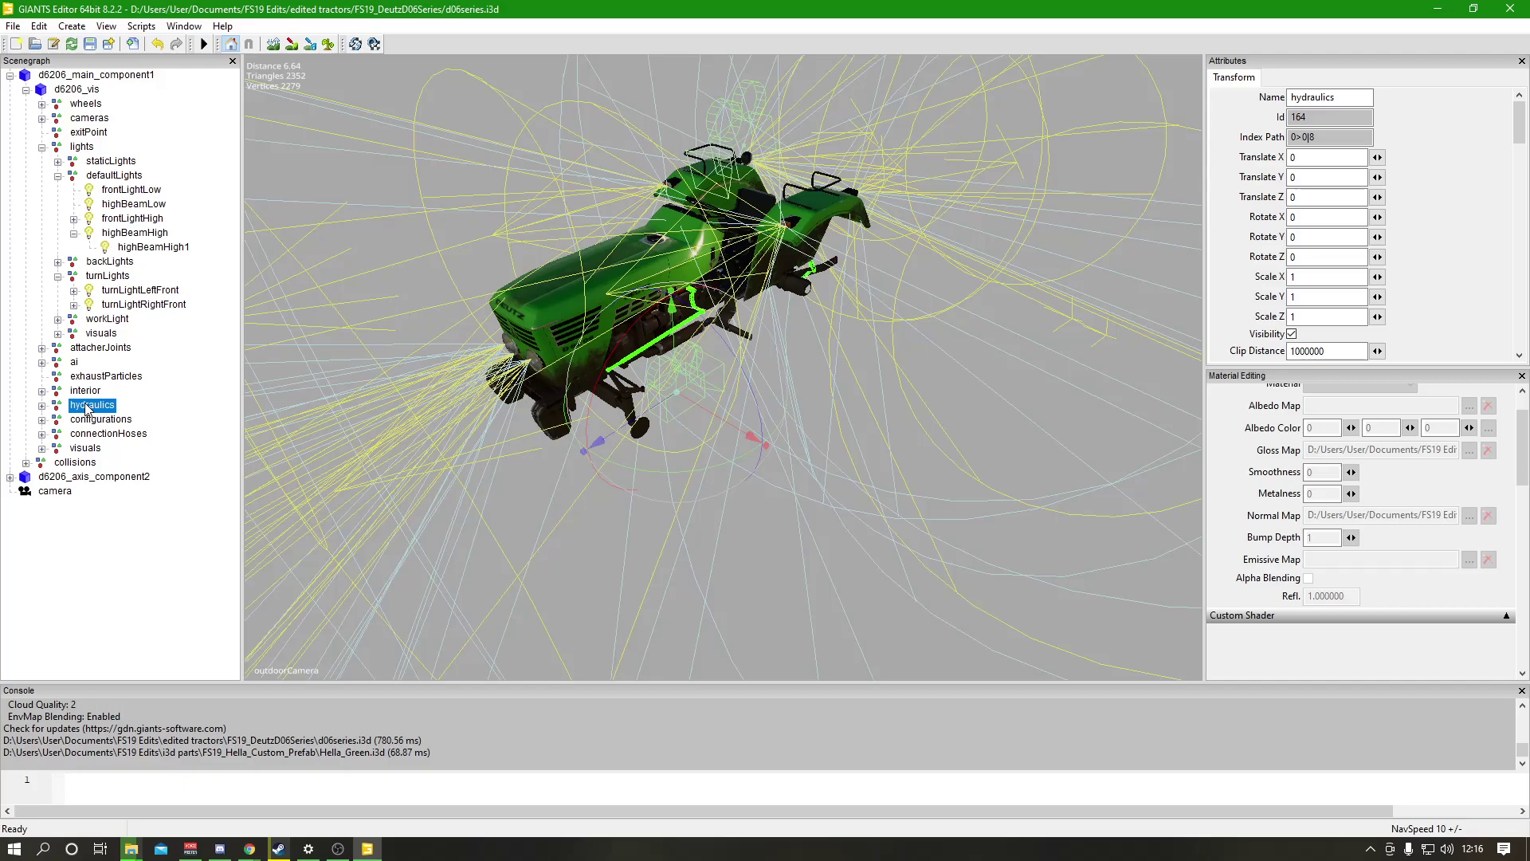
Paste hellaWorkingLightSquare_01 under d6206_vis and raise it to about Y 1.854.
click(80, 89)
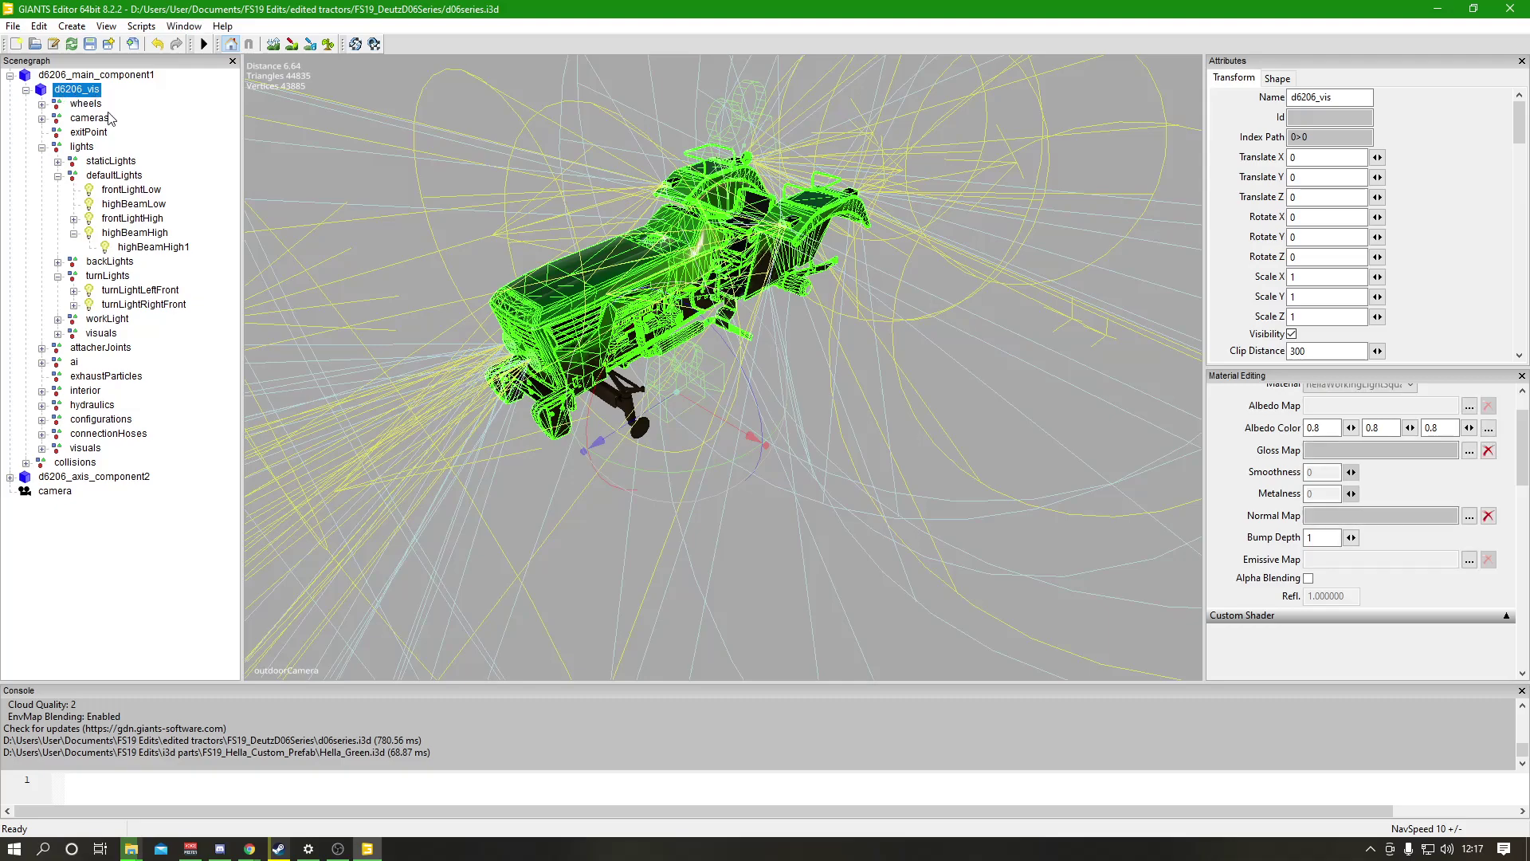
key(ctrl+v)
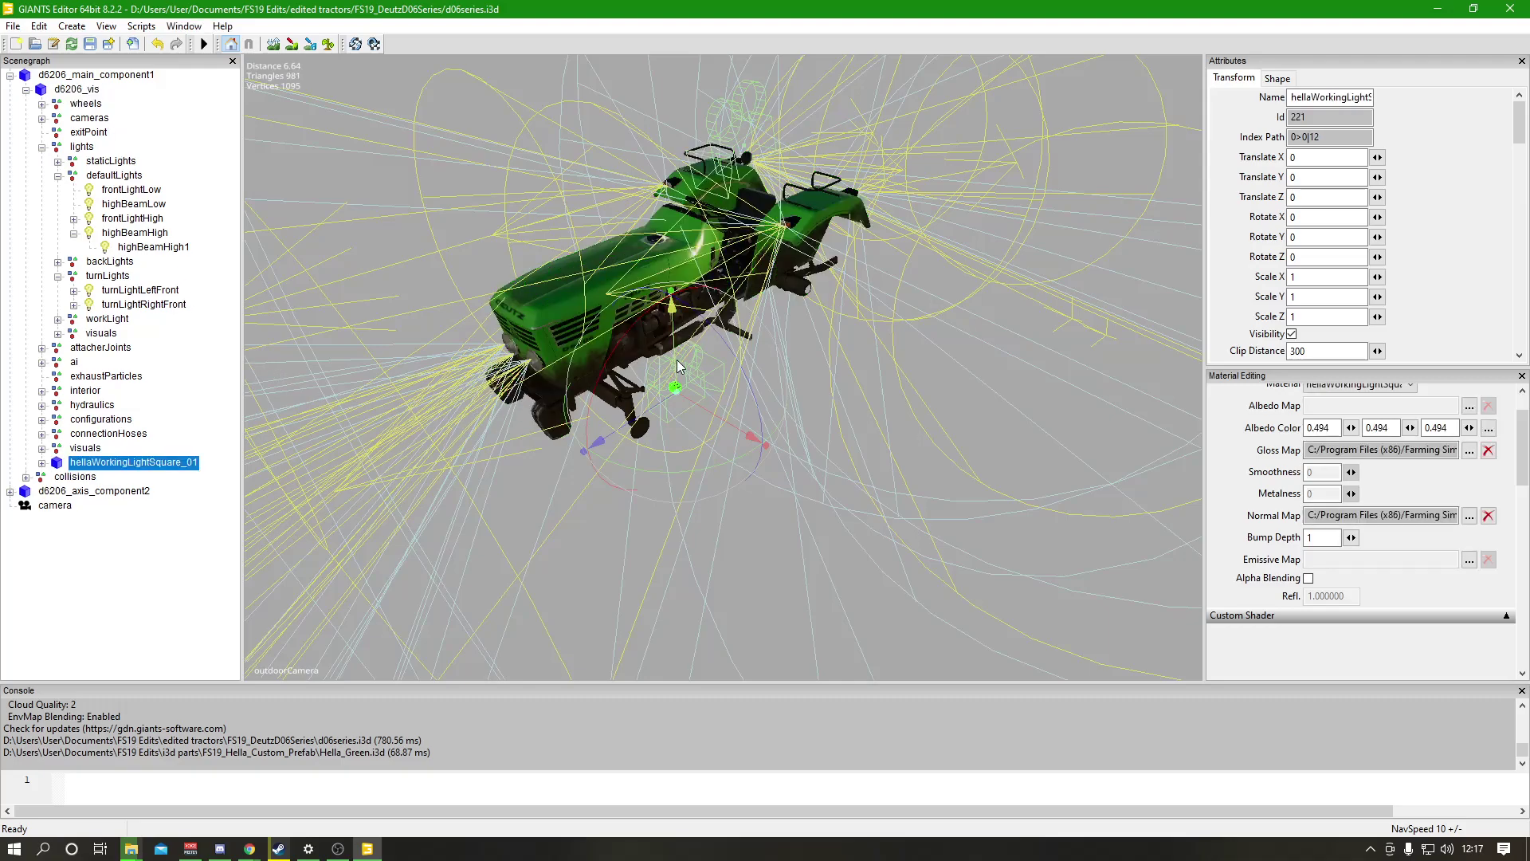
drag(678, 366, 689, 151)
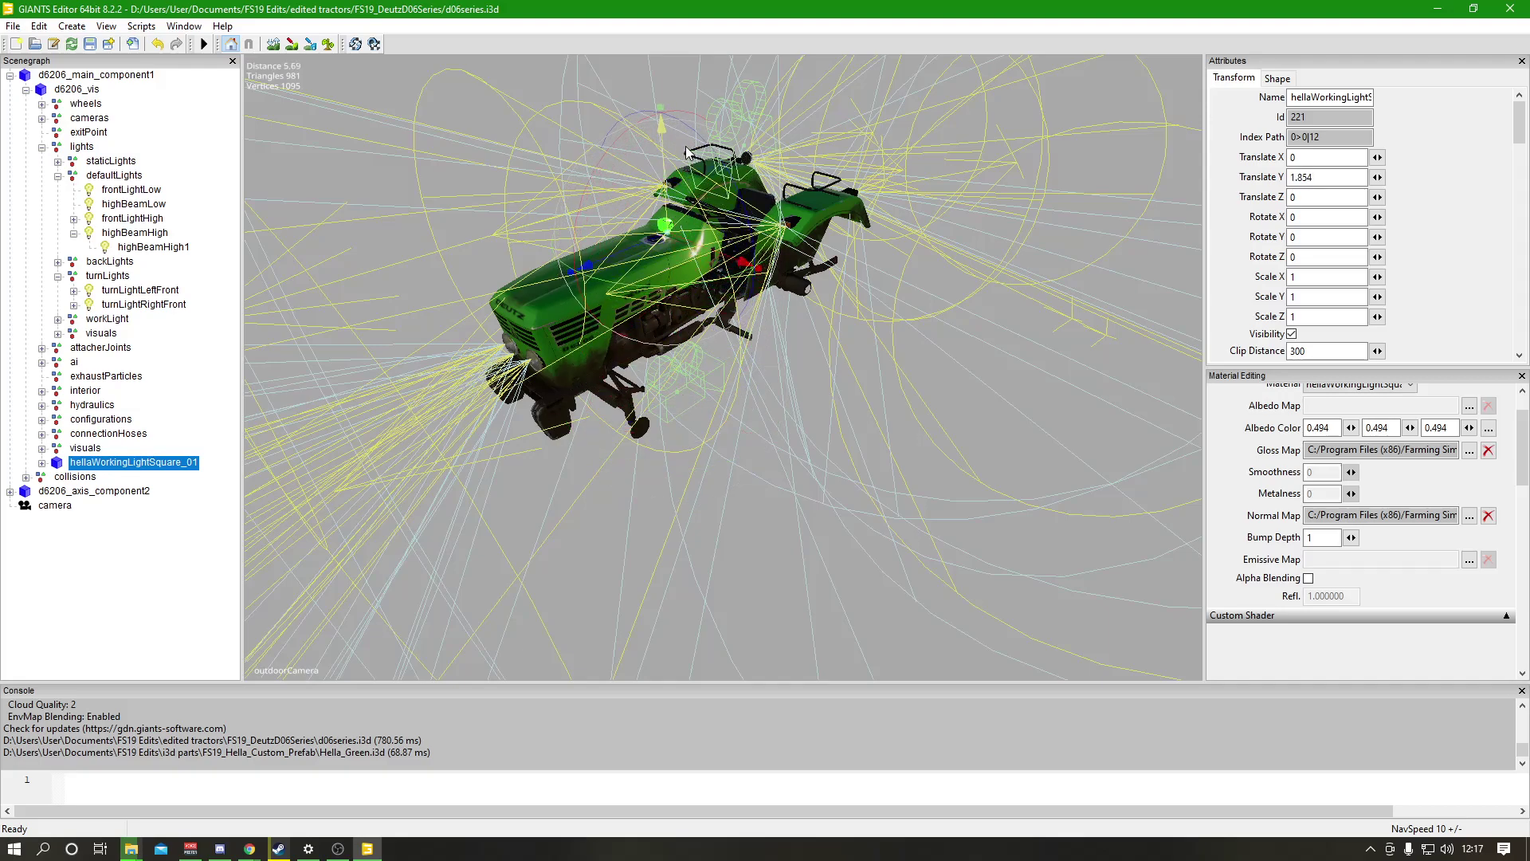
Move the Hella work light forward along the bonnet to about Z 1.264 and sideways to about X 0.215.
scroll(733, 376, up, 3)
middle_drag(709, 231, 758, 325)
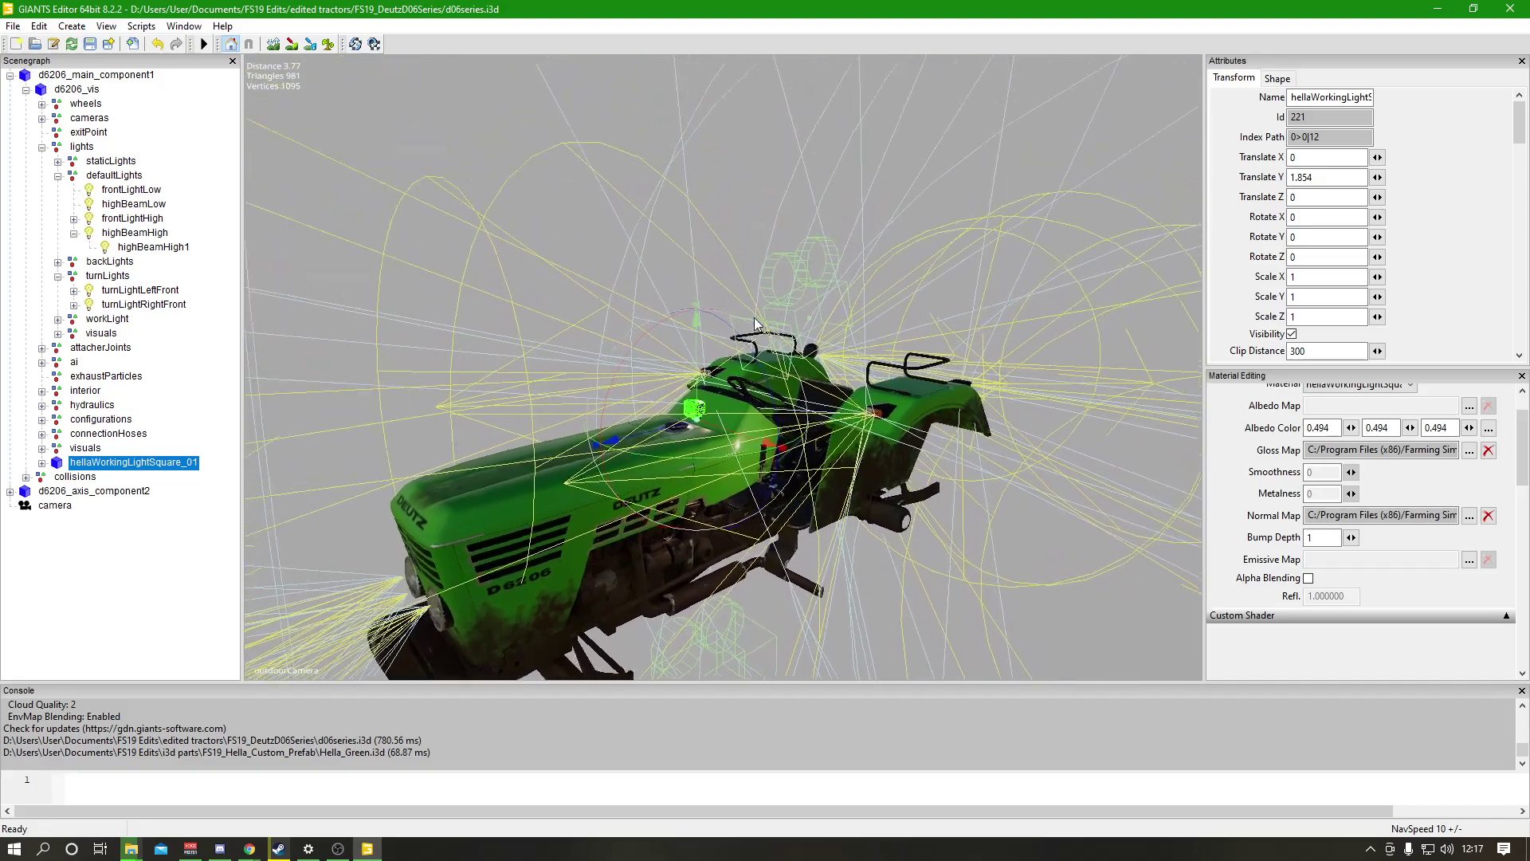
scroll(757, 326, up, 2)
scroll(845, 427, up, 5)
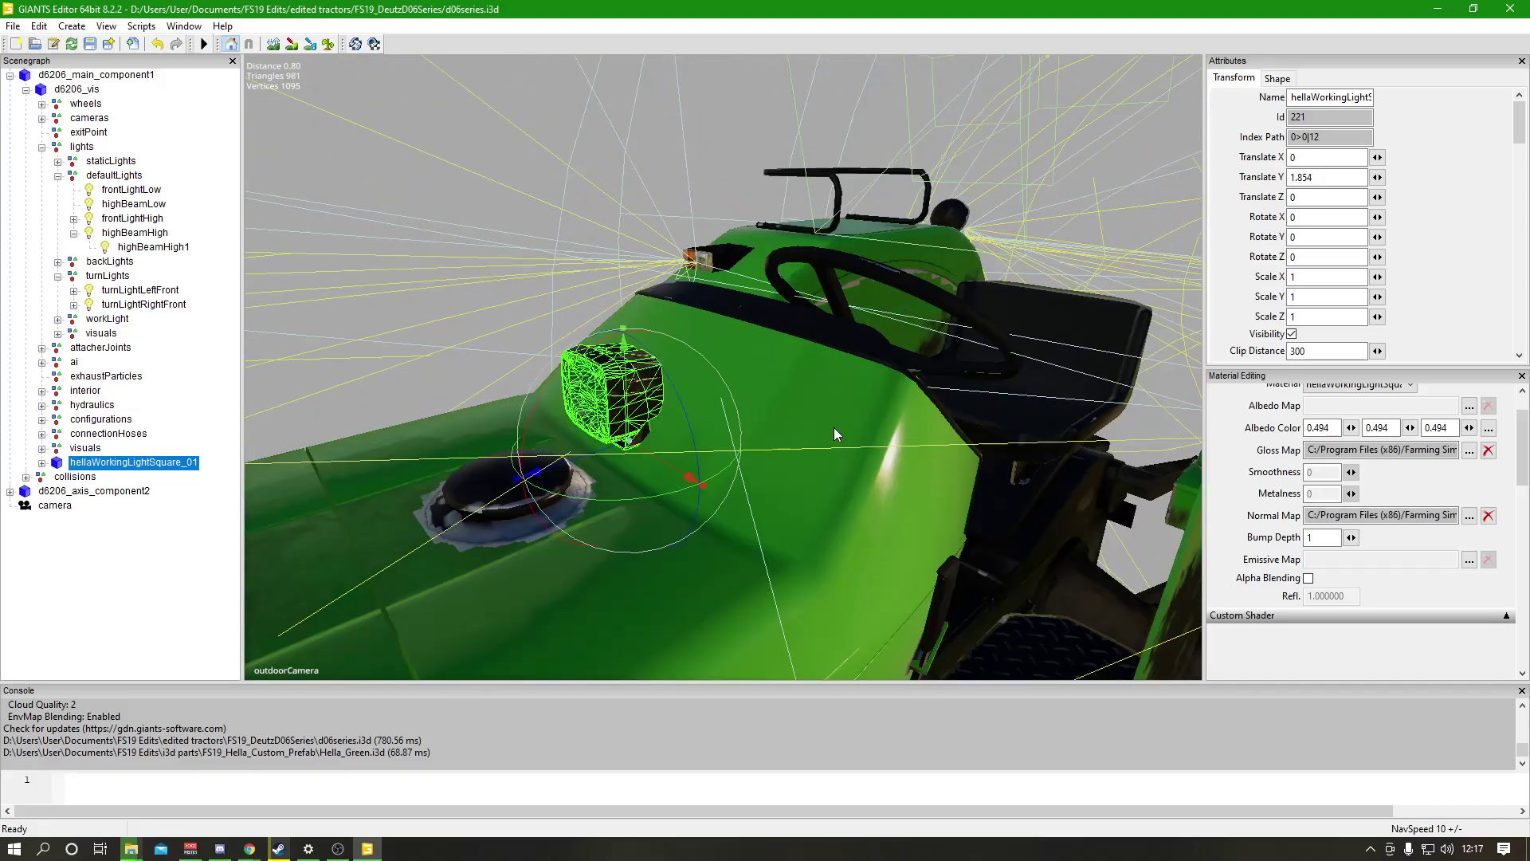
scroll(833, 427, down, 5)
drag(666, 398, 256, 580)
middle_drag(692, 431, 721, 438)
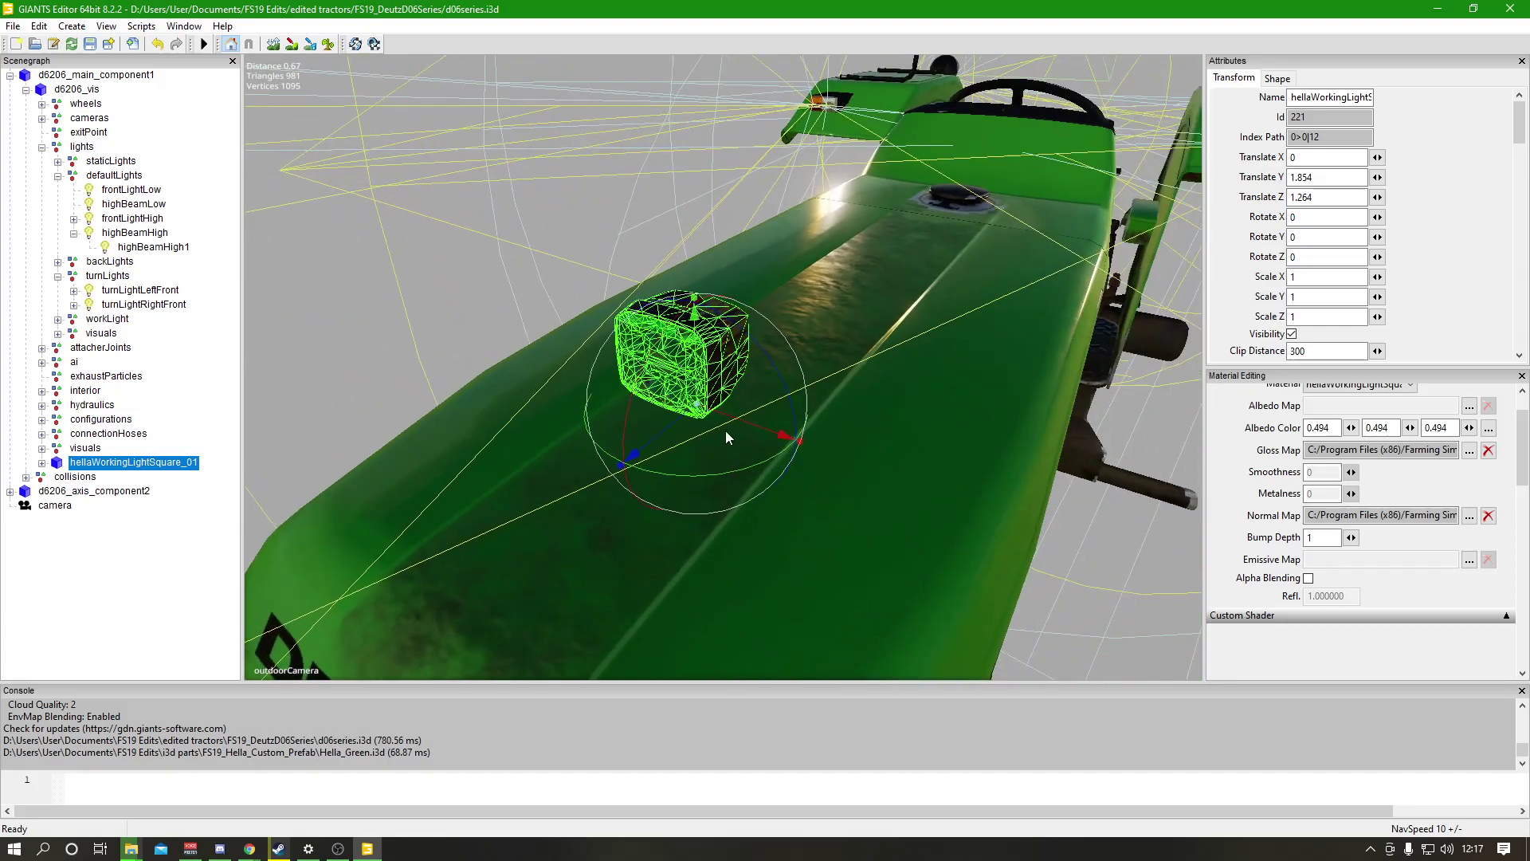
drag(747, 428, 979, 505)
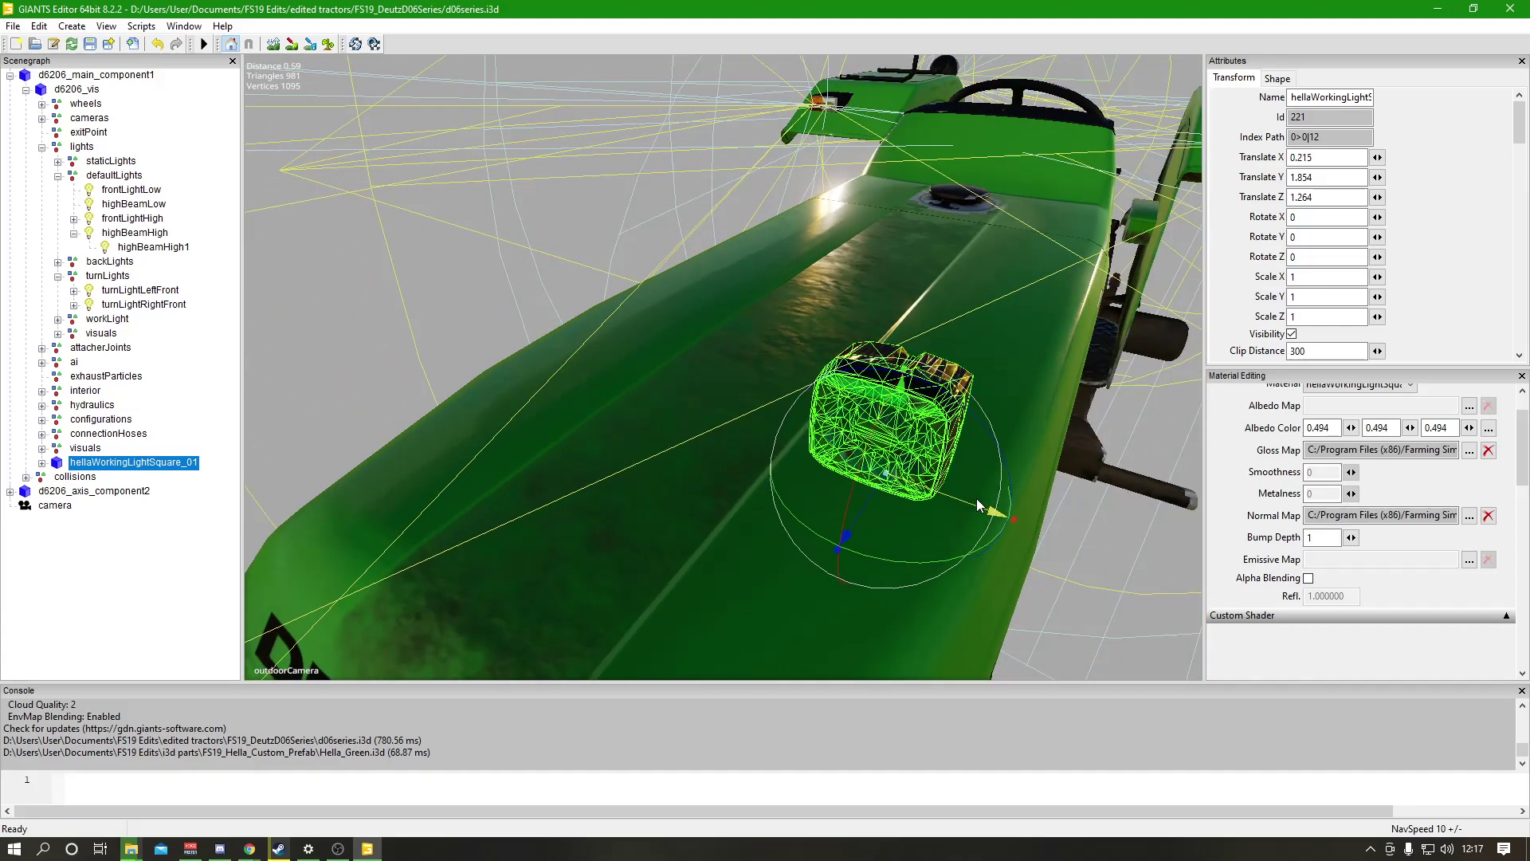
Shift the Hella work light forward to about Z 1.399 and lower it onto the bonnet at about Y 1.82.
drag(830, 540, 734, 628)
middle_drag(734, 629, 931, 269)
scroll(935, 270, up, 3)
drag(750, 402, 750, 431)
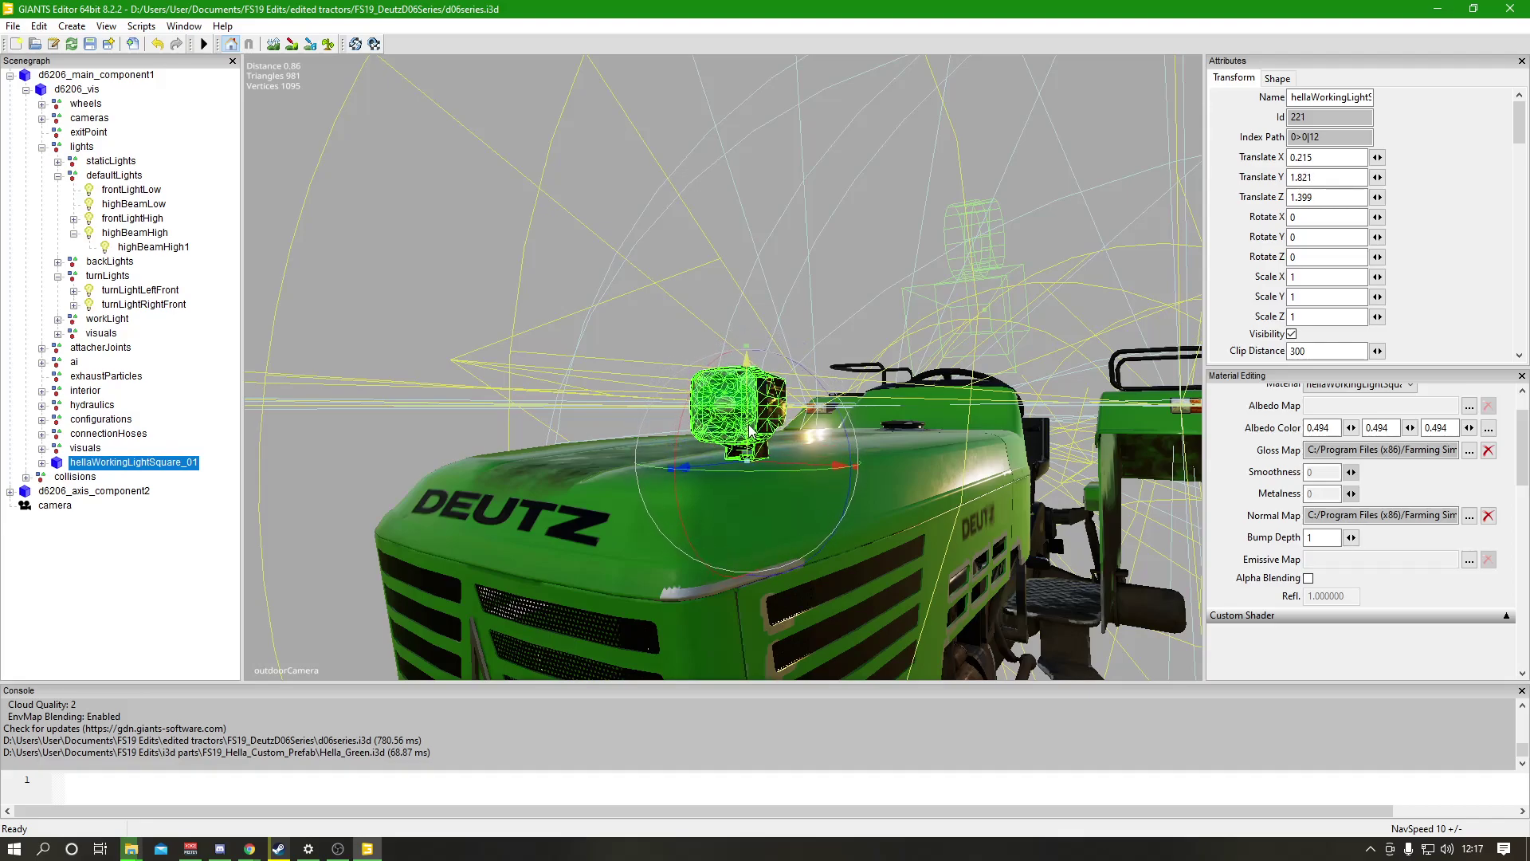
middle_drag(749, 431, 985, 400)
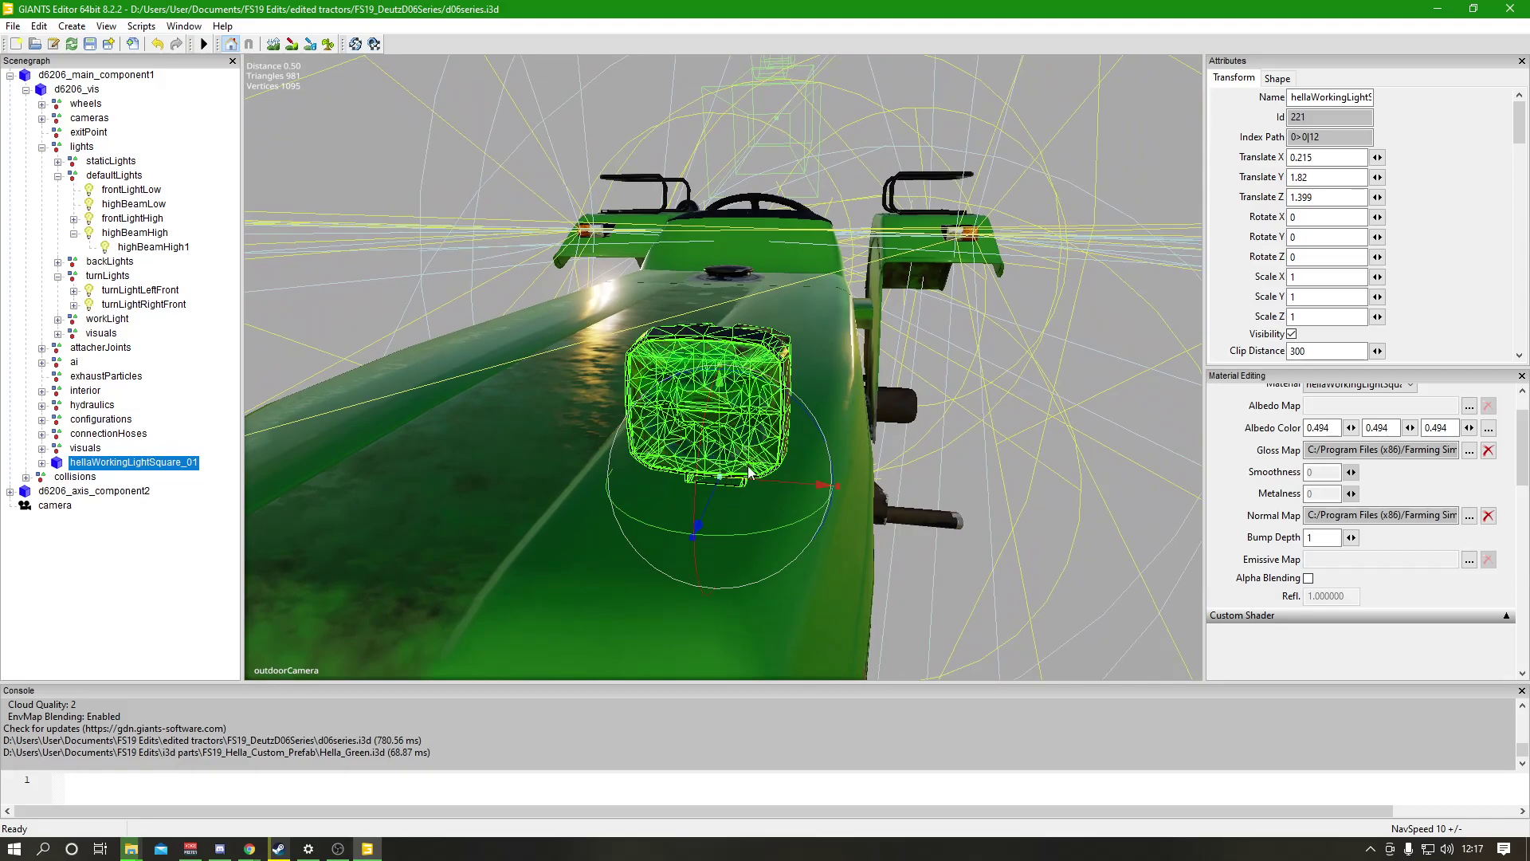
Tilt the work light's rotArm part about 10.28 degrees around X.
click(41, 463)
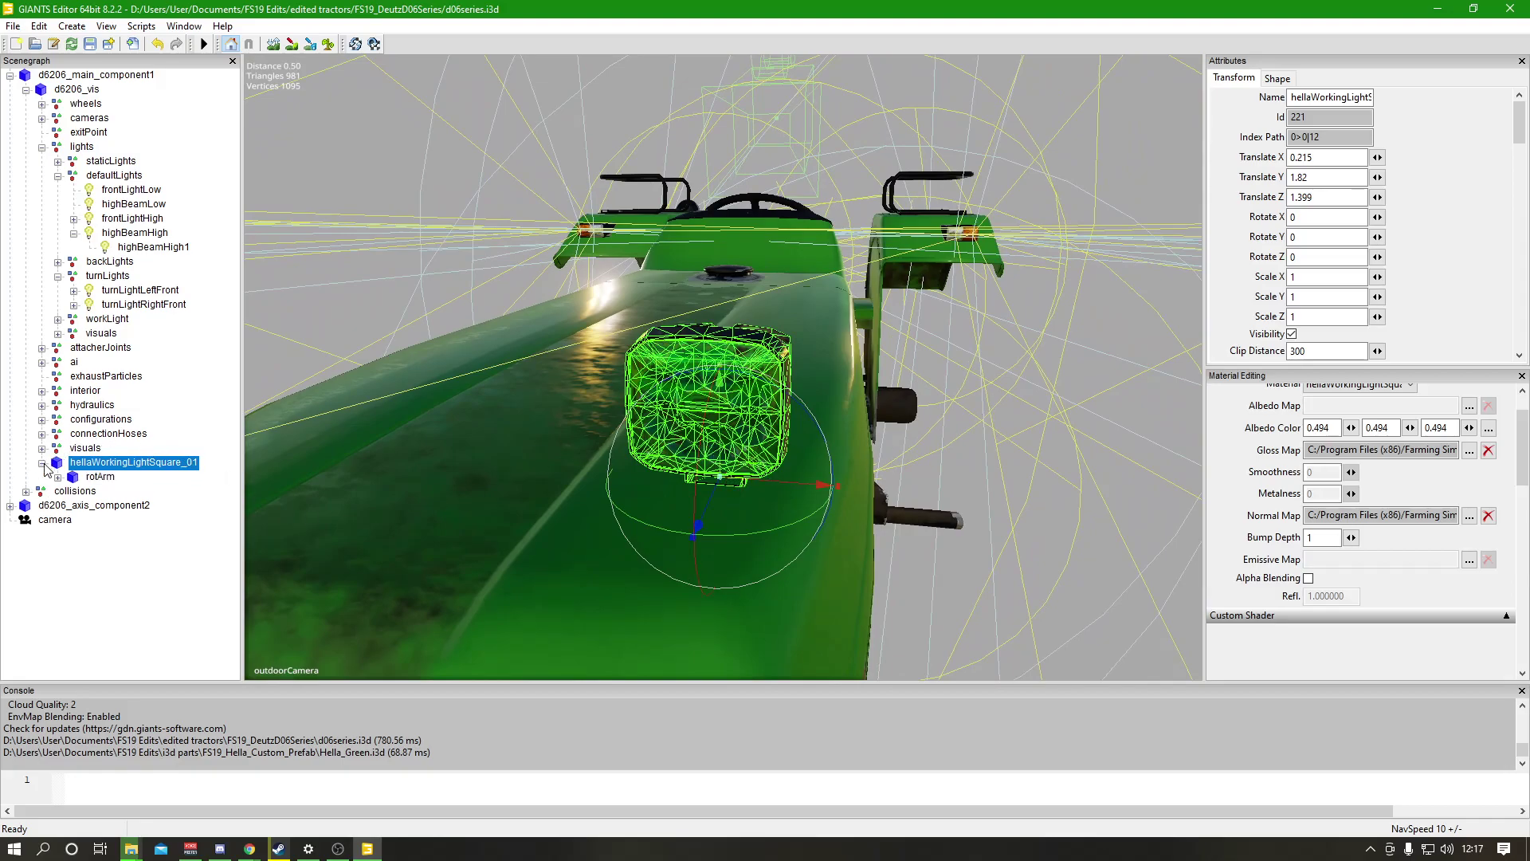
click(99, 476)
middle_drag(861, 550, 502, 434)
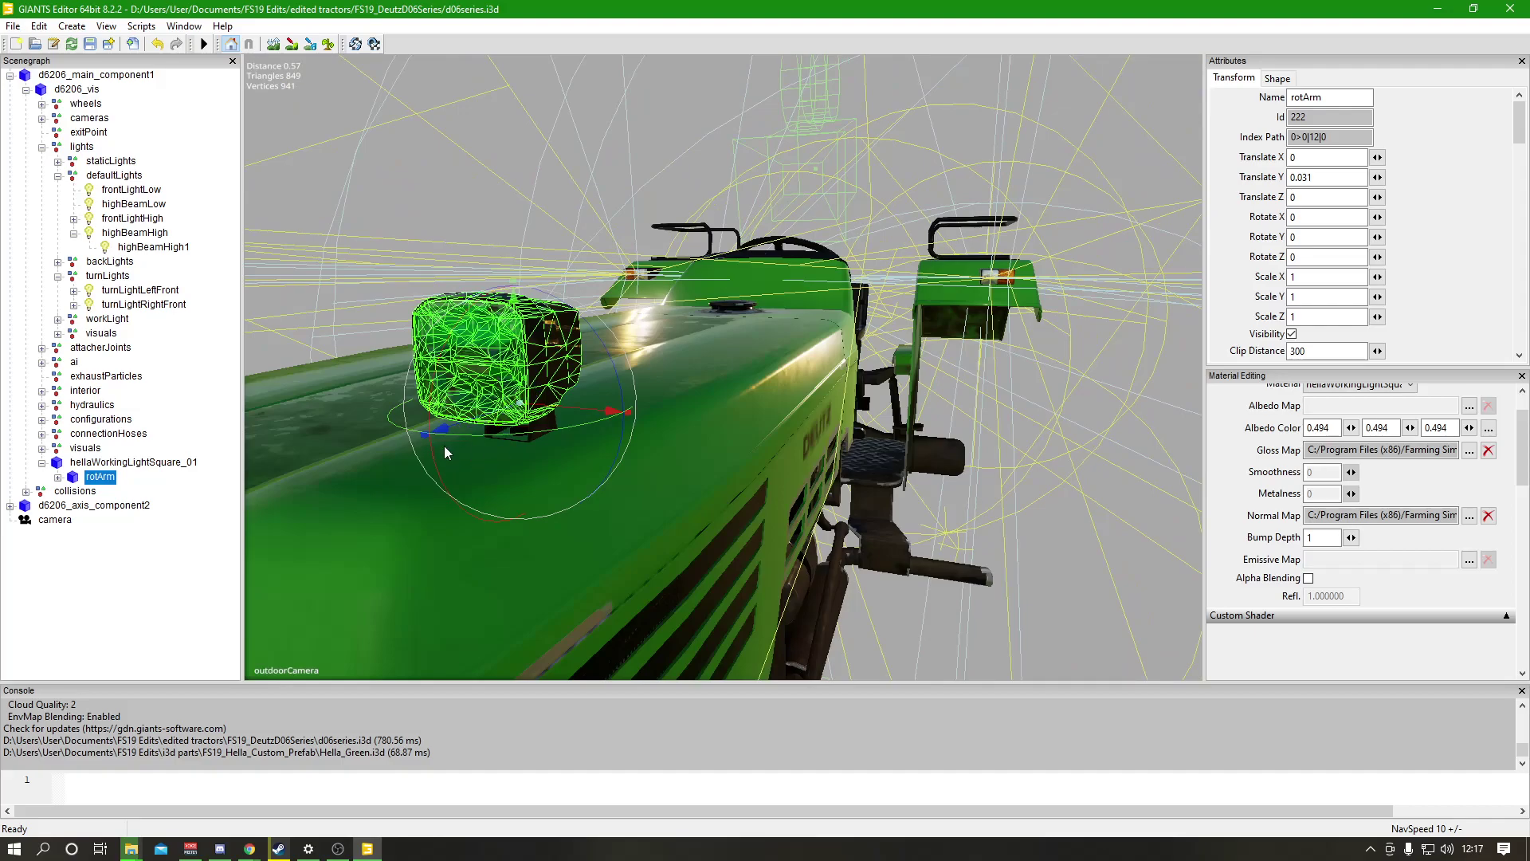
drag(437, 471, 444, 494)
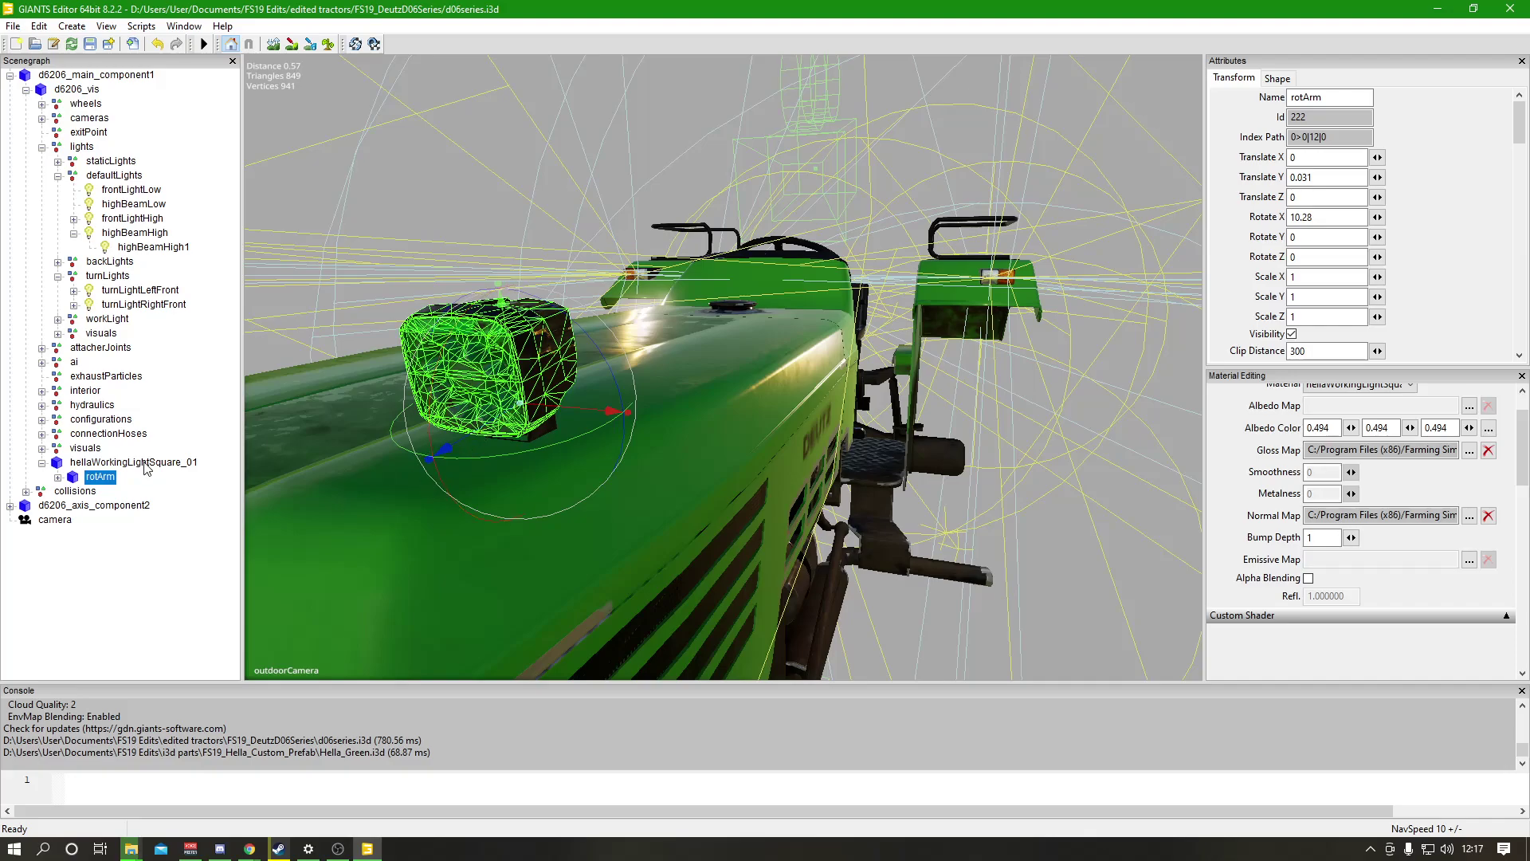
Move the whole hellaWorkingLightSquare_01 to about Y 1.814 and Z 1.483, and duplicate it.
key(Up)
drag(483, 461, 447, 453)
mouse_move(882, 464)
right_down()
mouse_move(830, 466)
mouse_move(905, 456)
mouse_move(867, 442)
right_up()
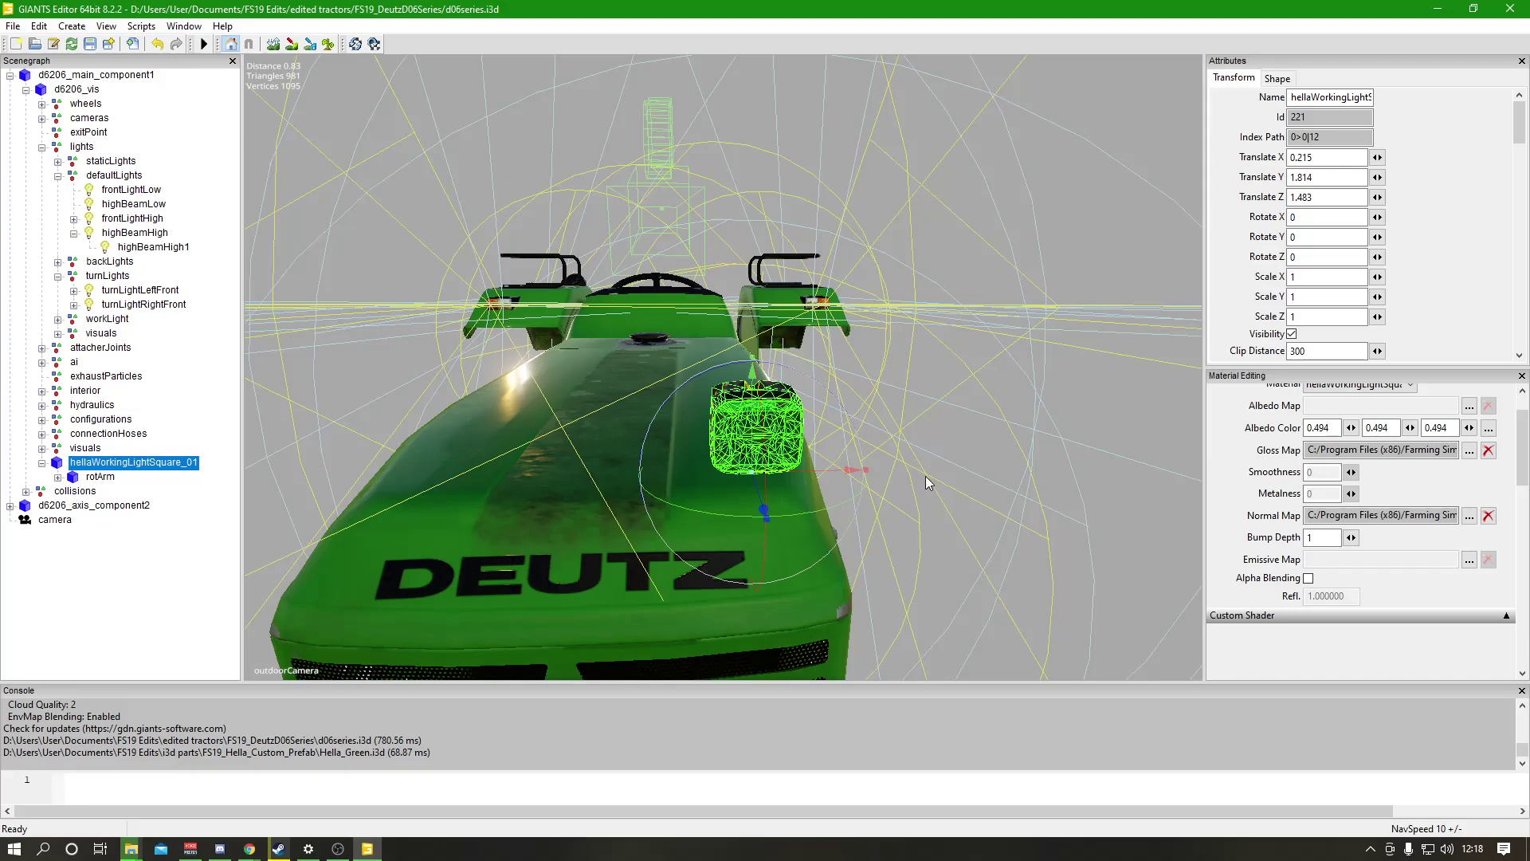
key(ctrl+d)
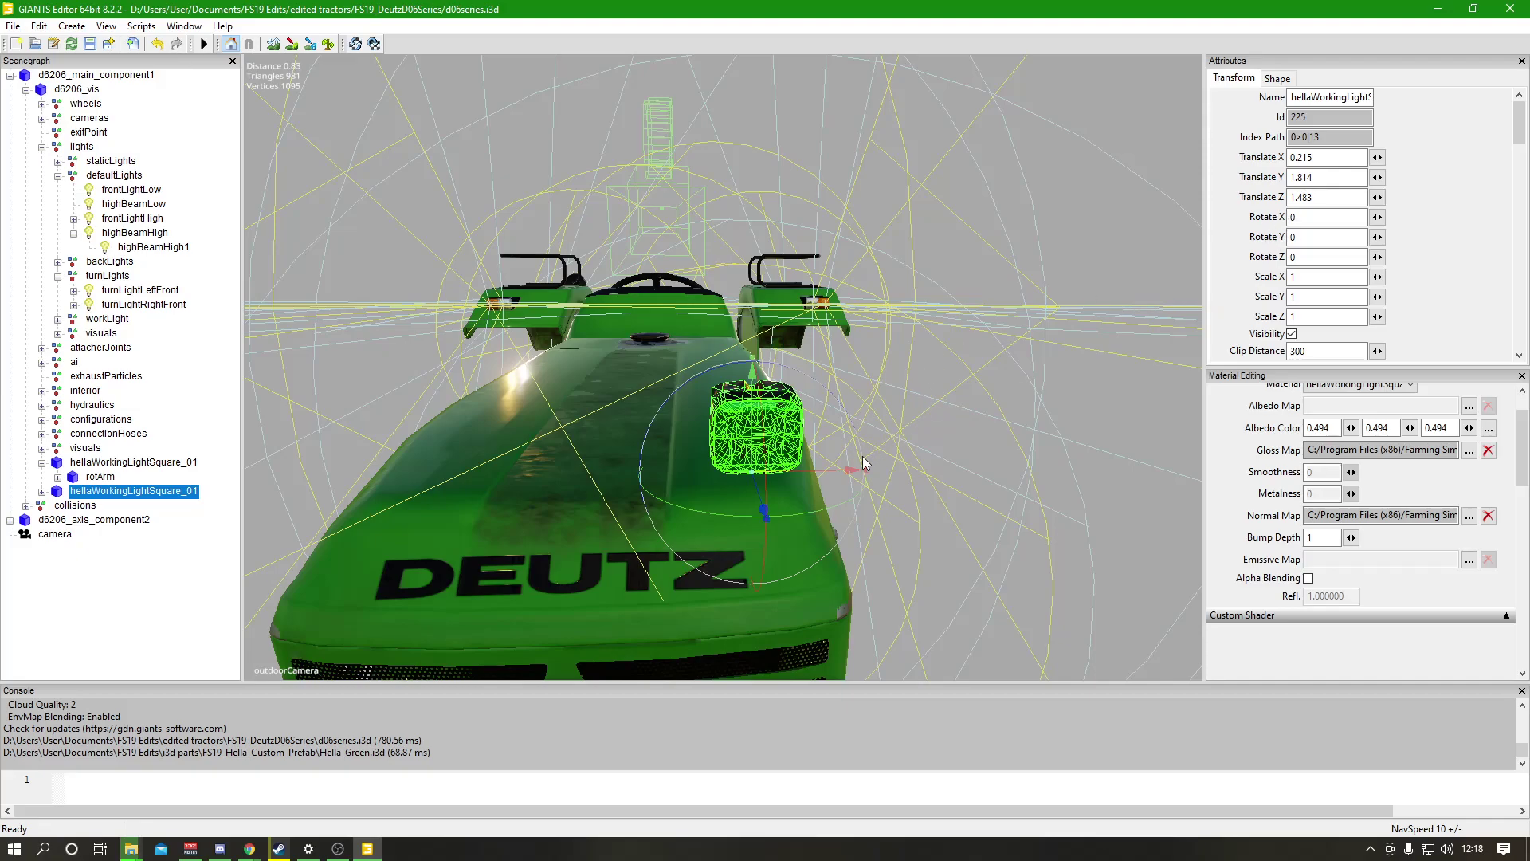
drag(835, 470, 785, 474)
drag(590, 479, 539, 475)
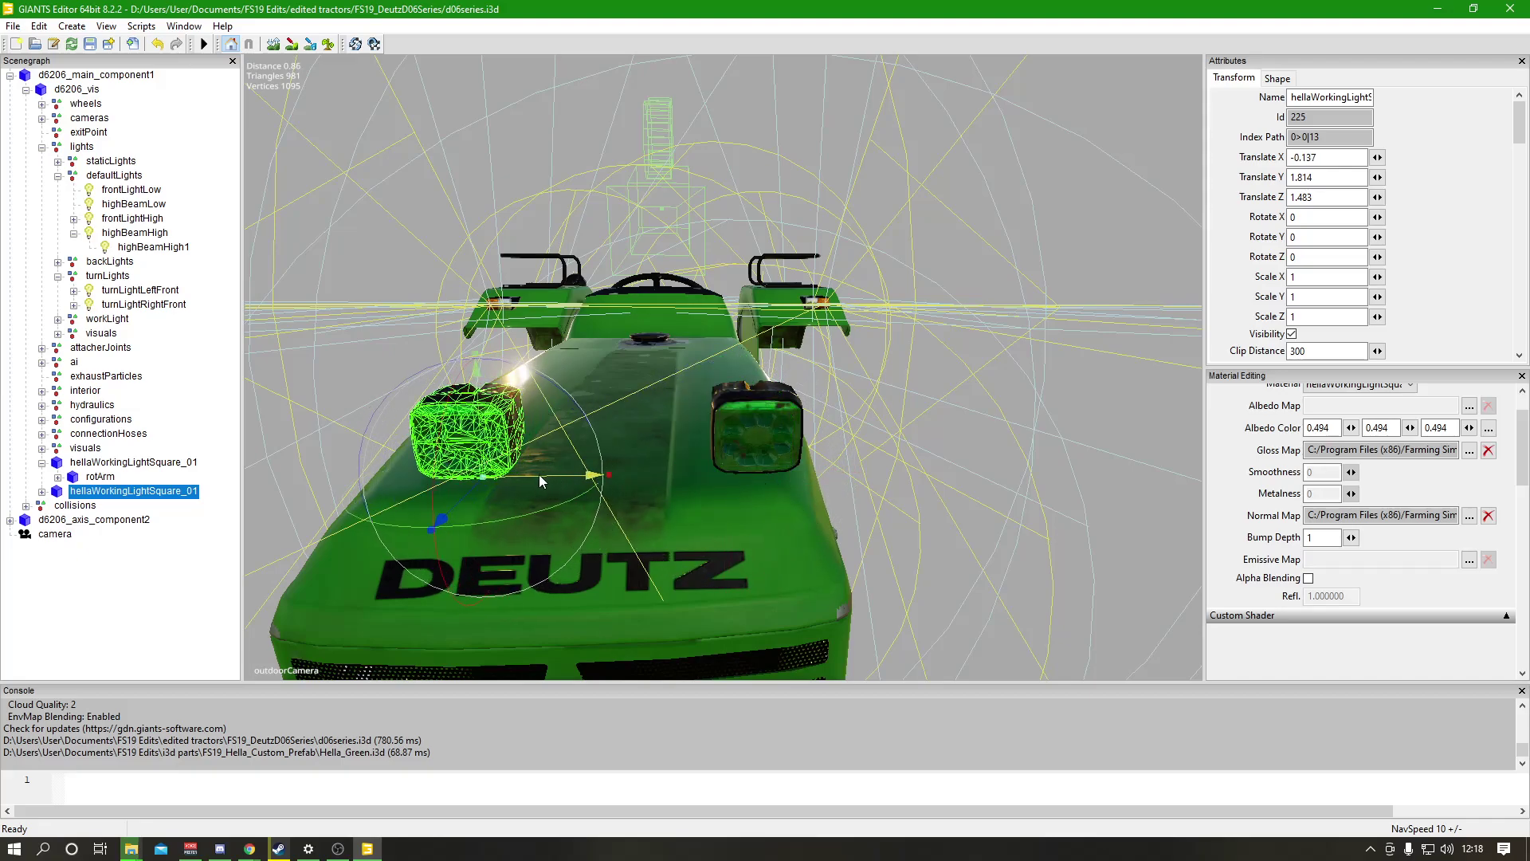
key(ctrl+z)
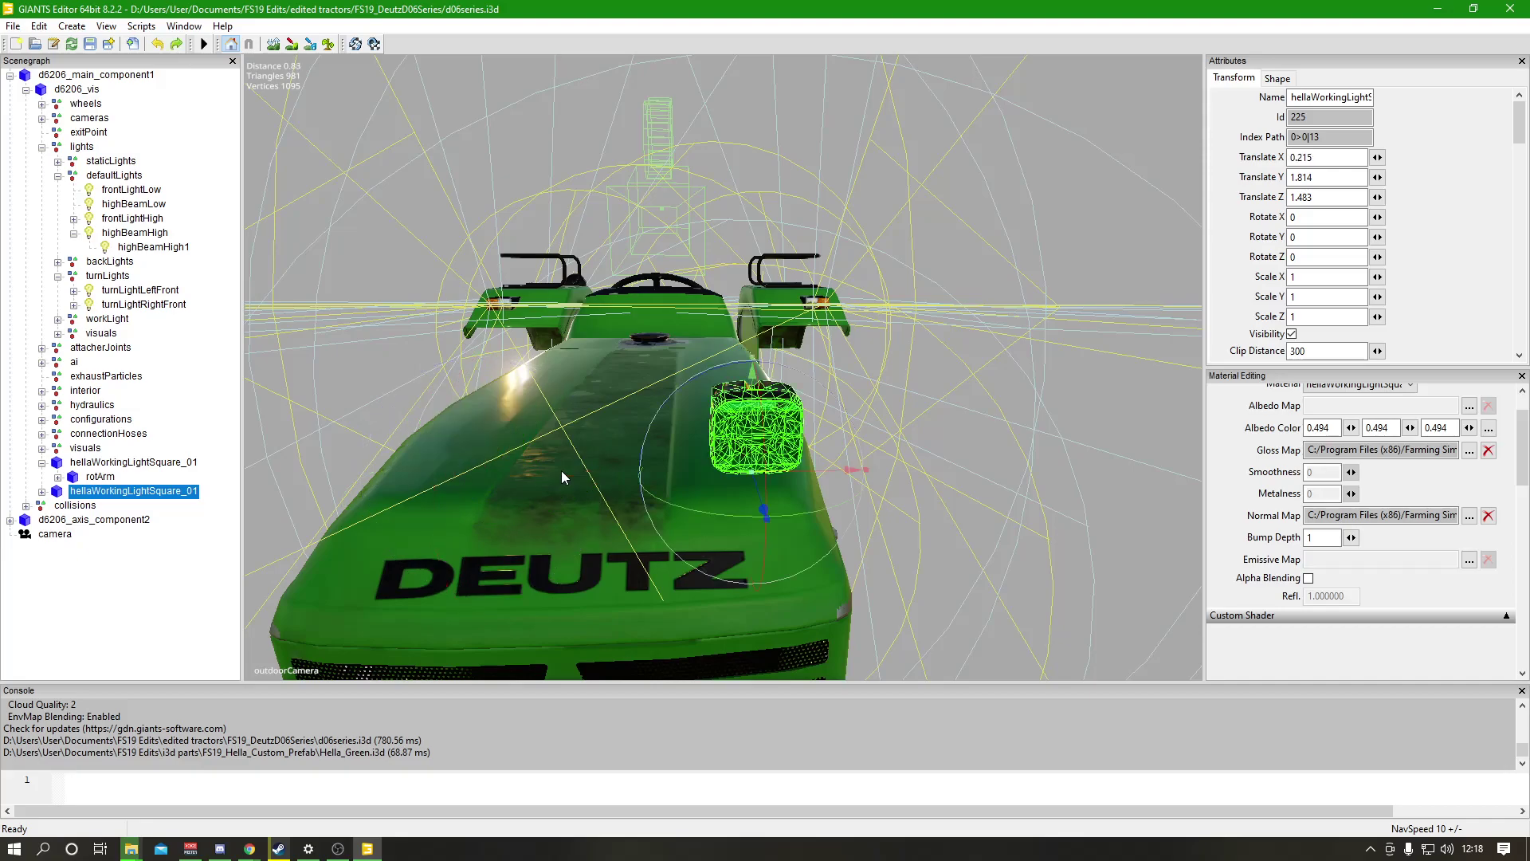
Mirror the duplicated work light's position across the bonnet by setting its X translation to -0.215.
click(1293, 156)
text(-)
key(Return)
right_drag(900, 467, 1022, 432)
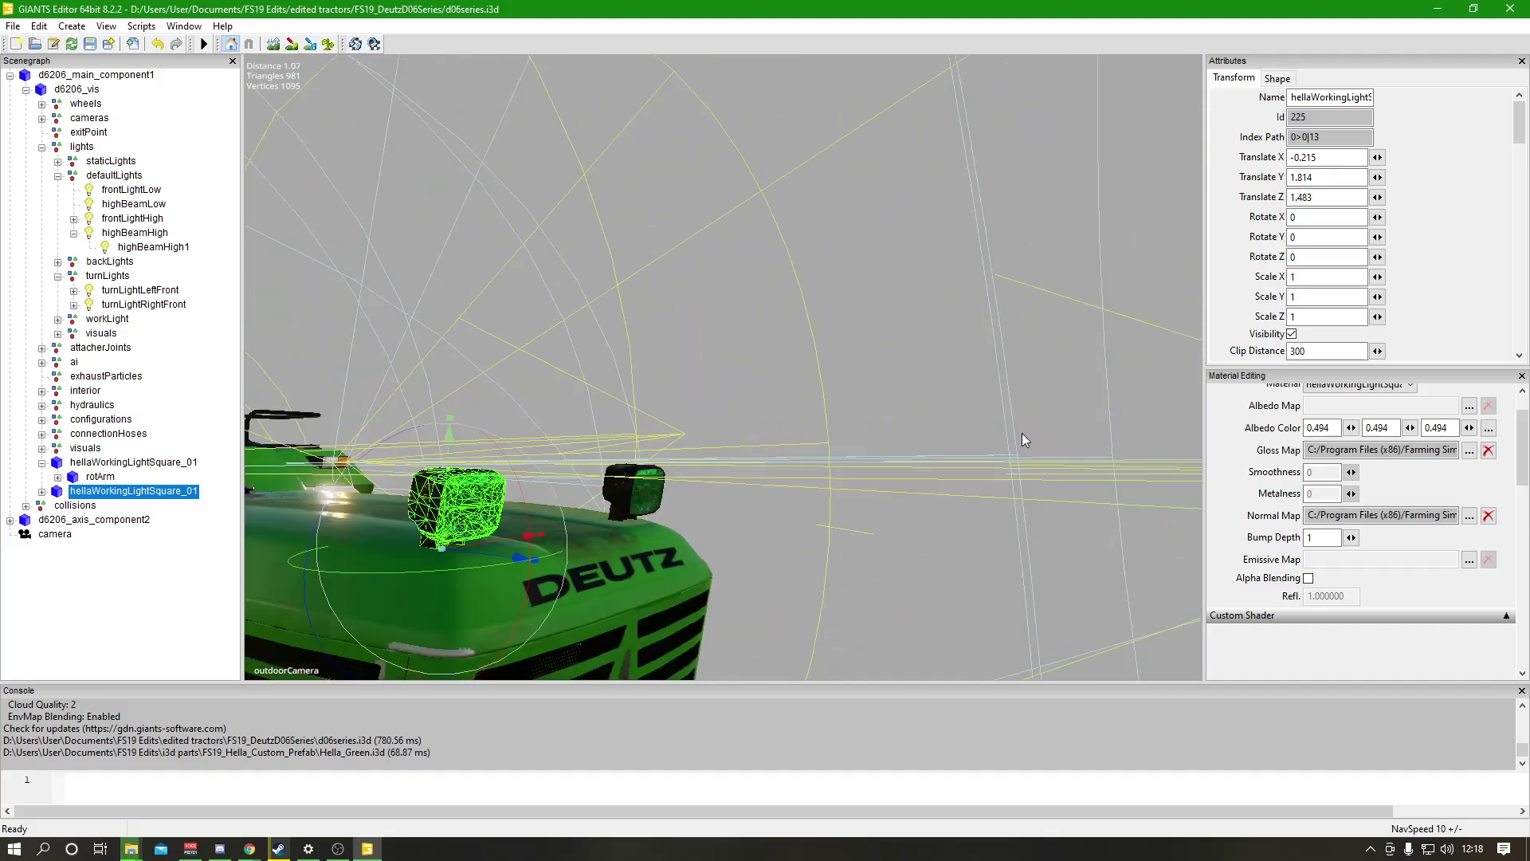
right_drag(931, 443, 835, 504)
scroll(725, 535, down, 3)
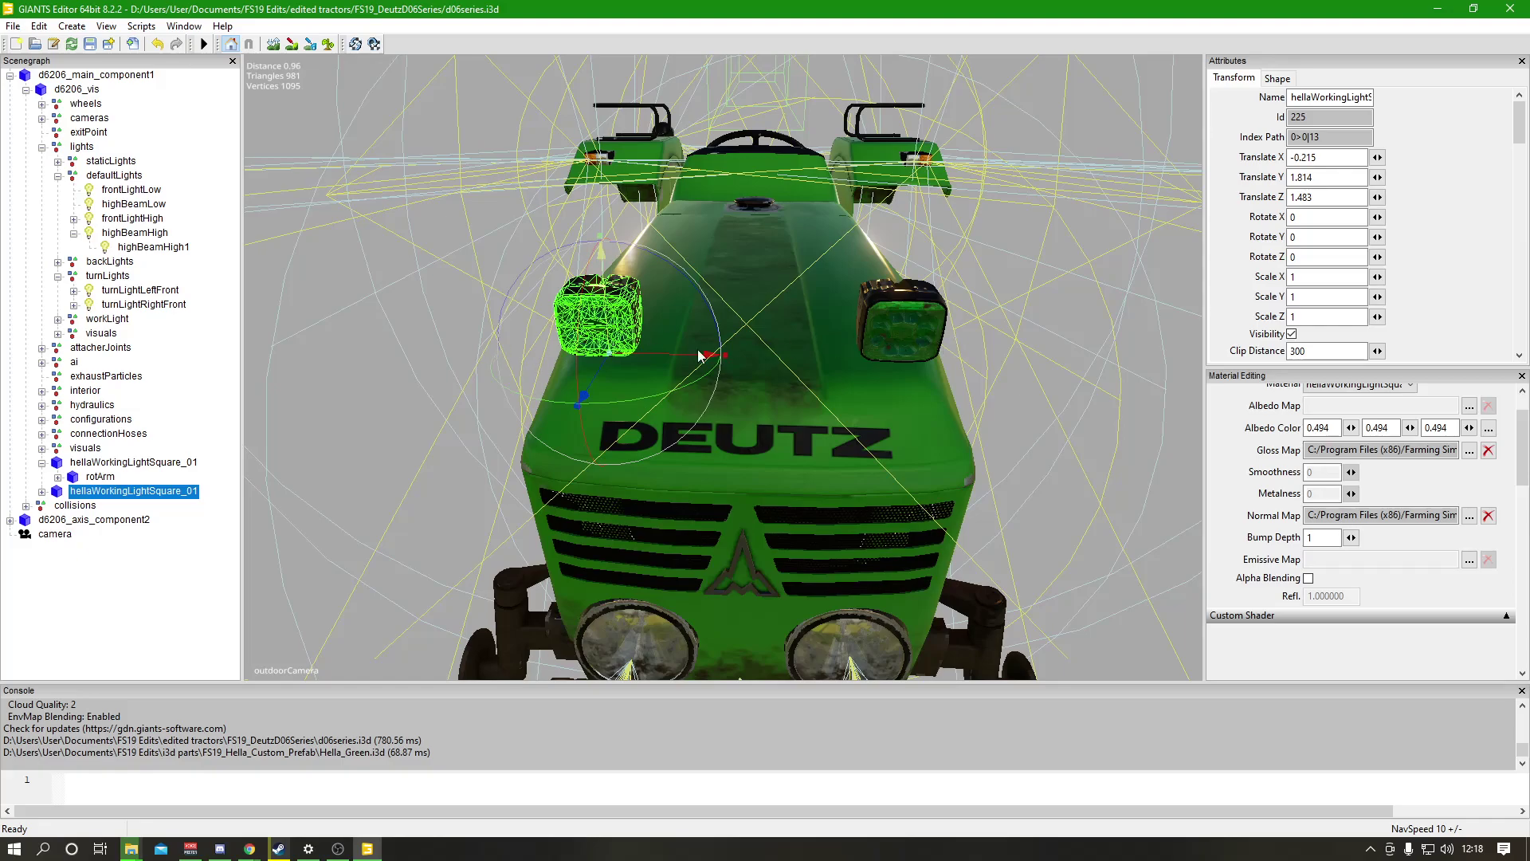
Examine the parts inside the first work light's rotArm, including workFrontStatic.
click(57, 477)
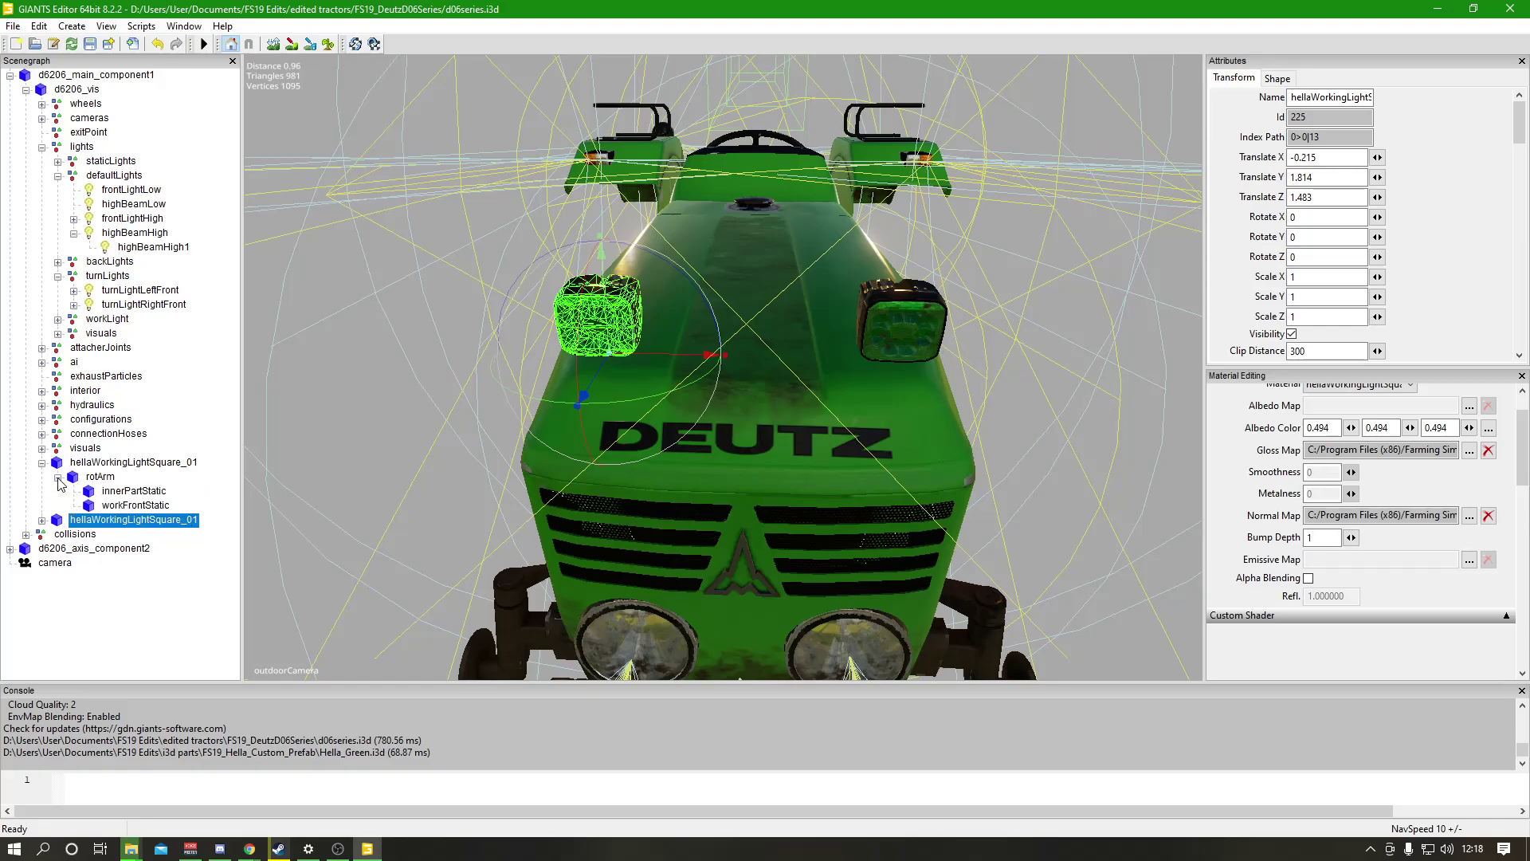
click(144, 507)
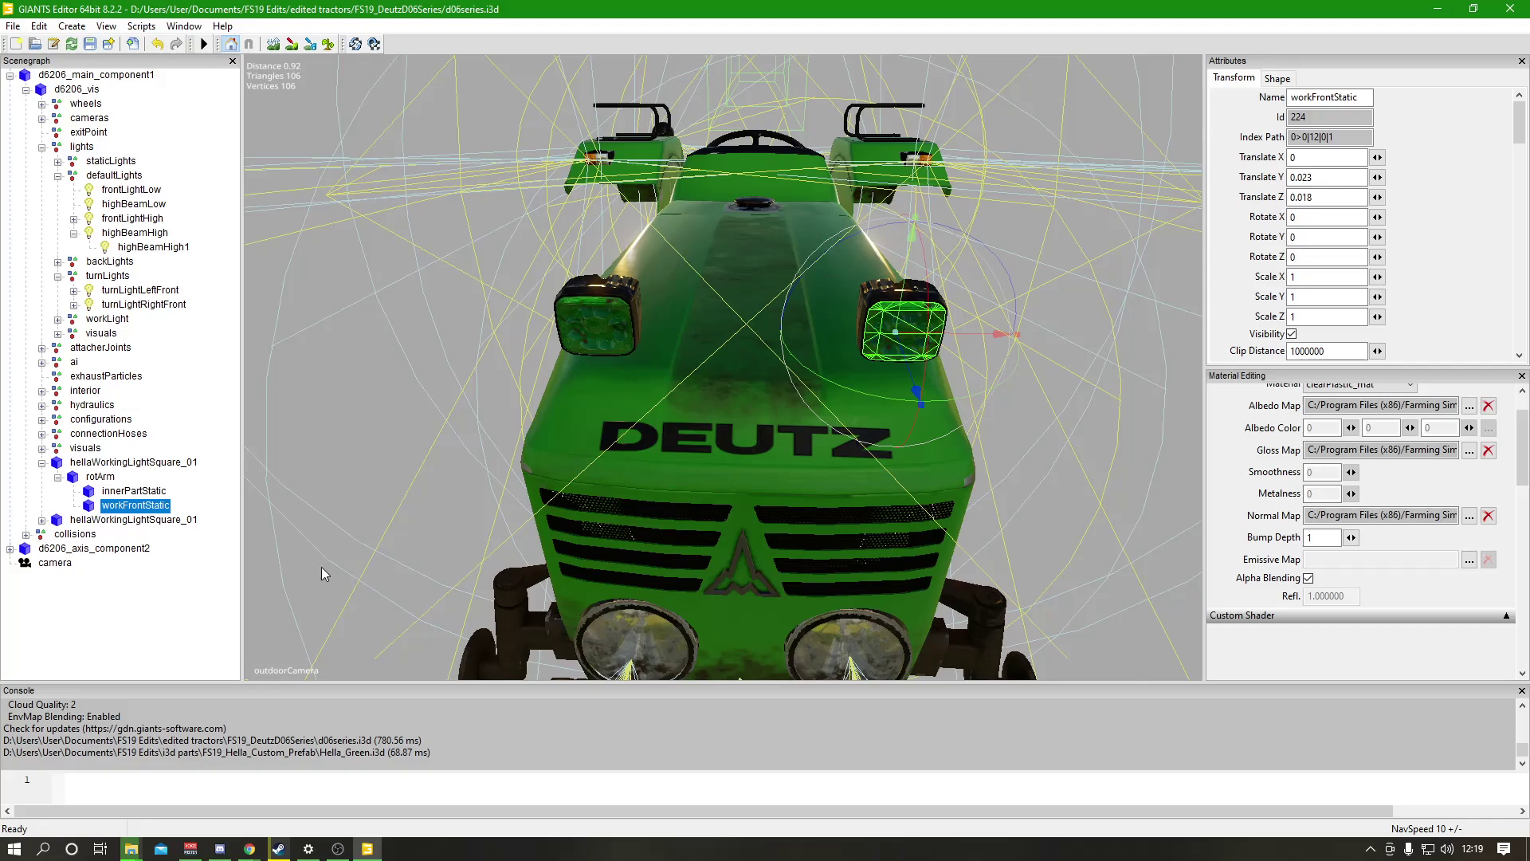
click(338, 849)
click(338, 849)
Switch to File Explorer and open the d06series XML document from the edited tractors' FS19_DeutzD06Series folder in Notepad.
mouse_move(128, 857)
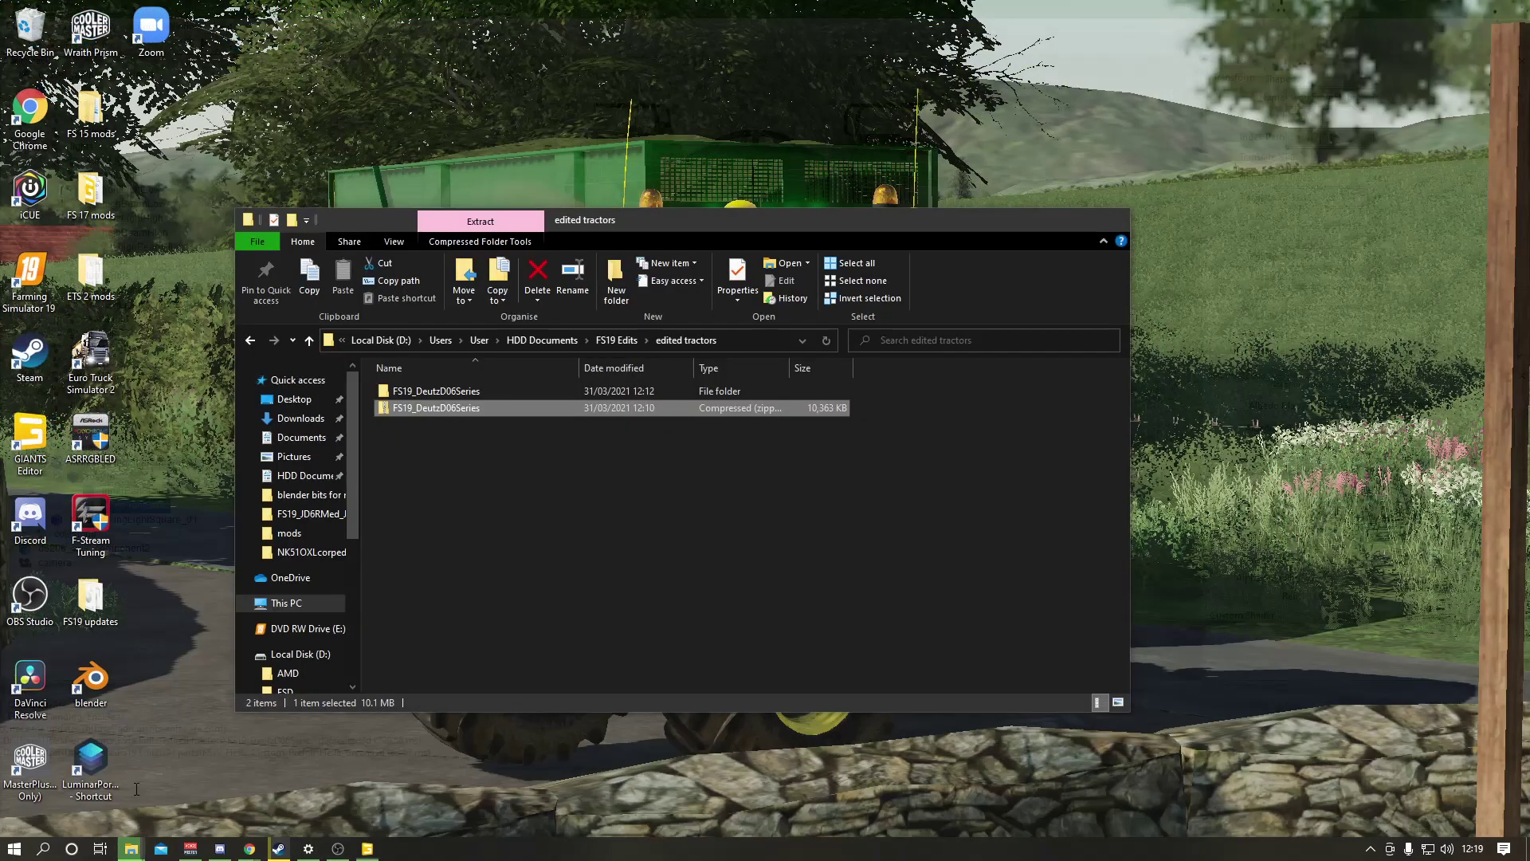
click(136, 787)
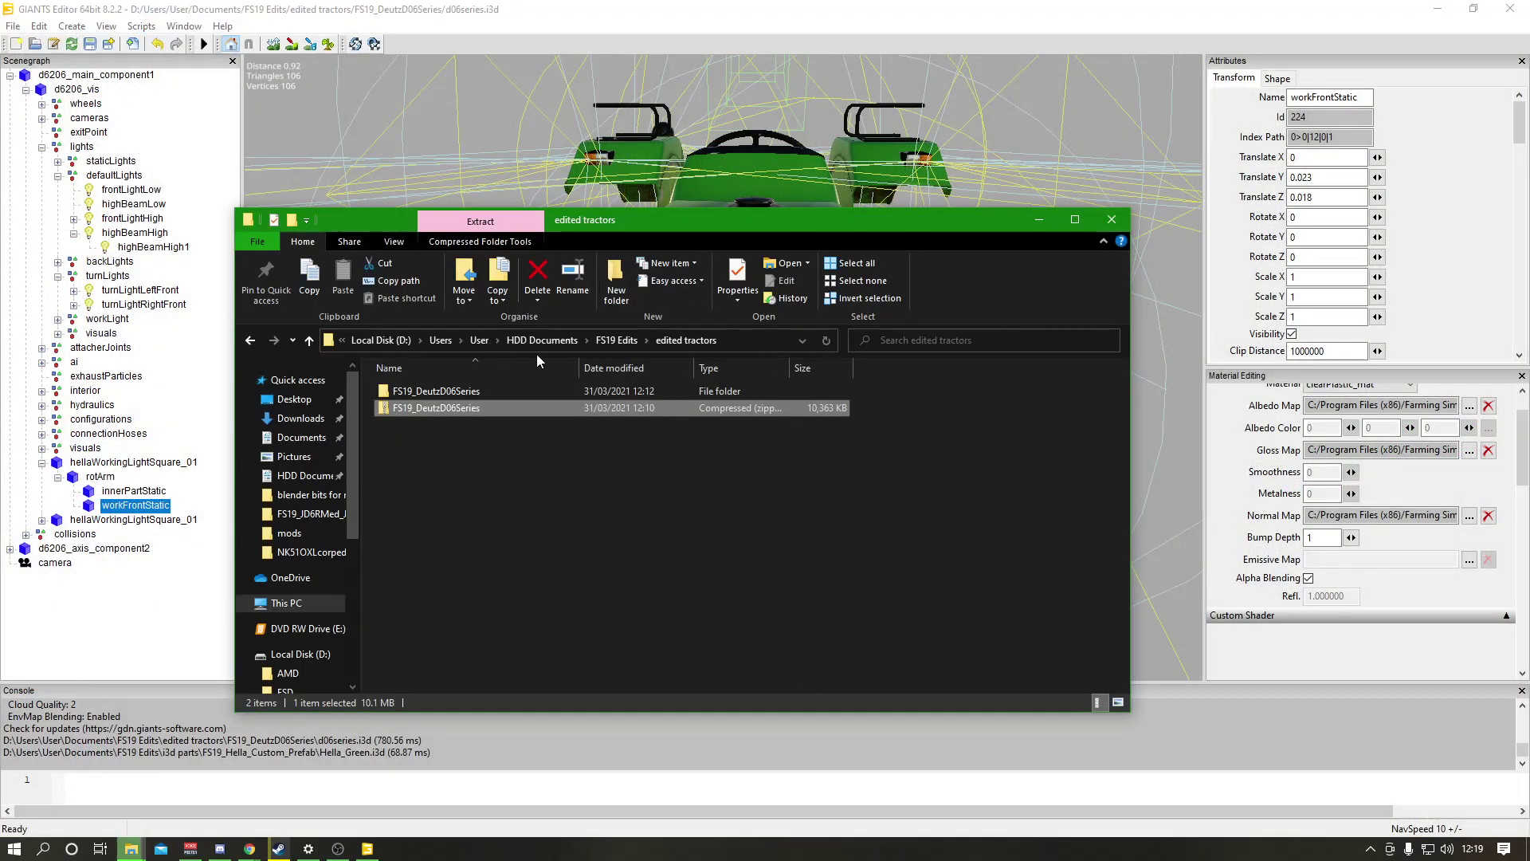
click(617, 340)
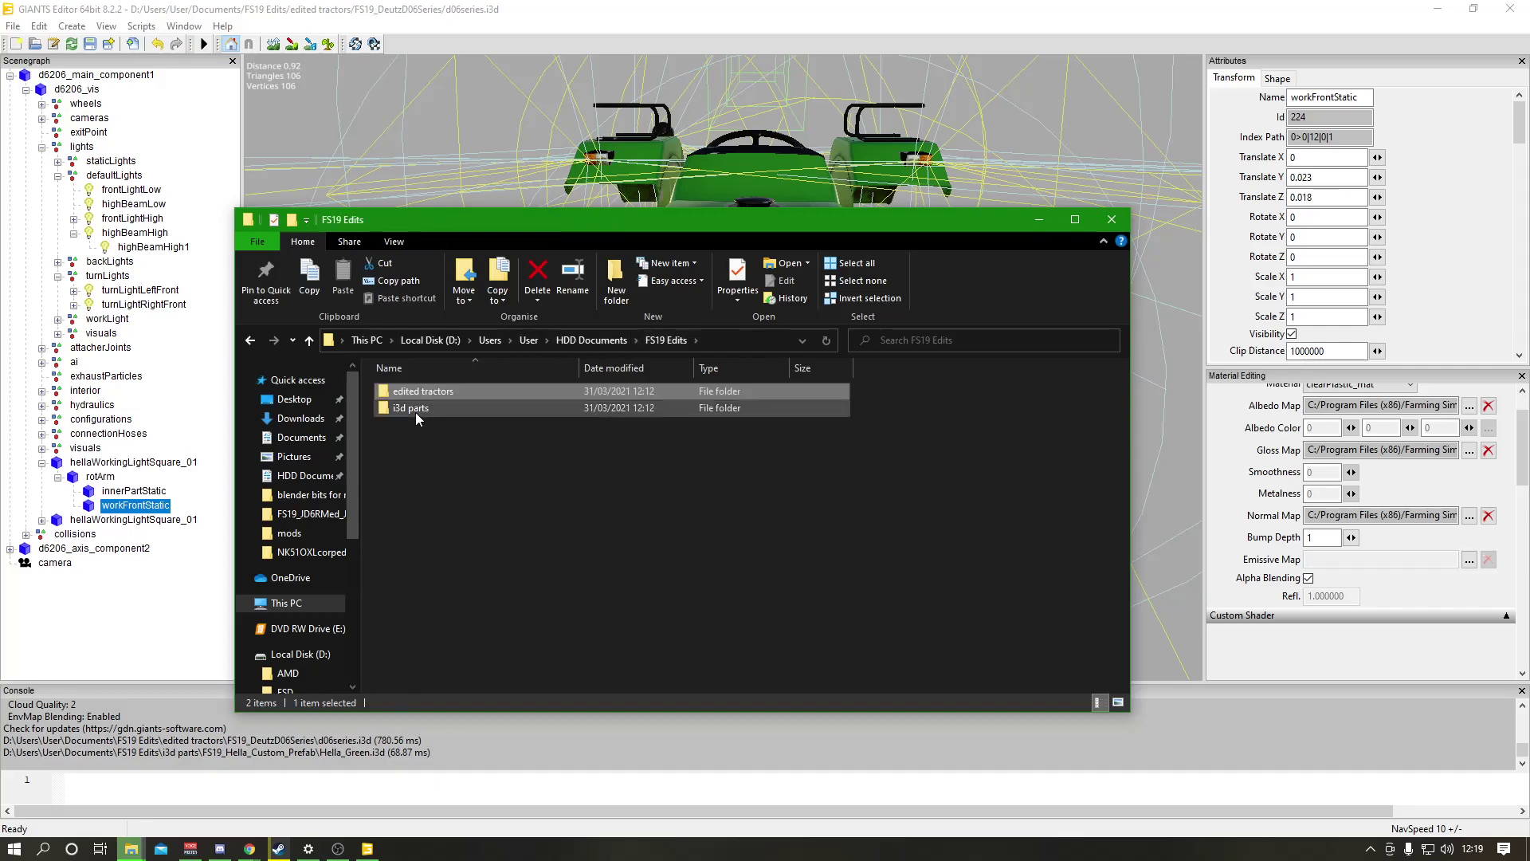
double_click(433, 391)
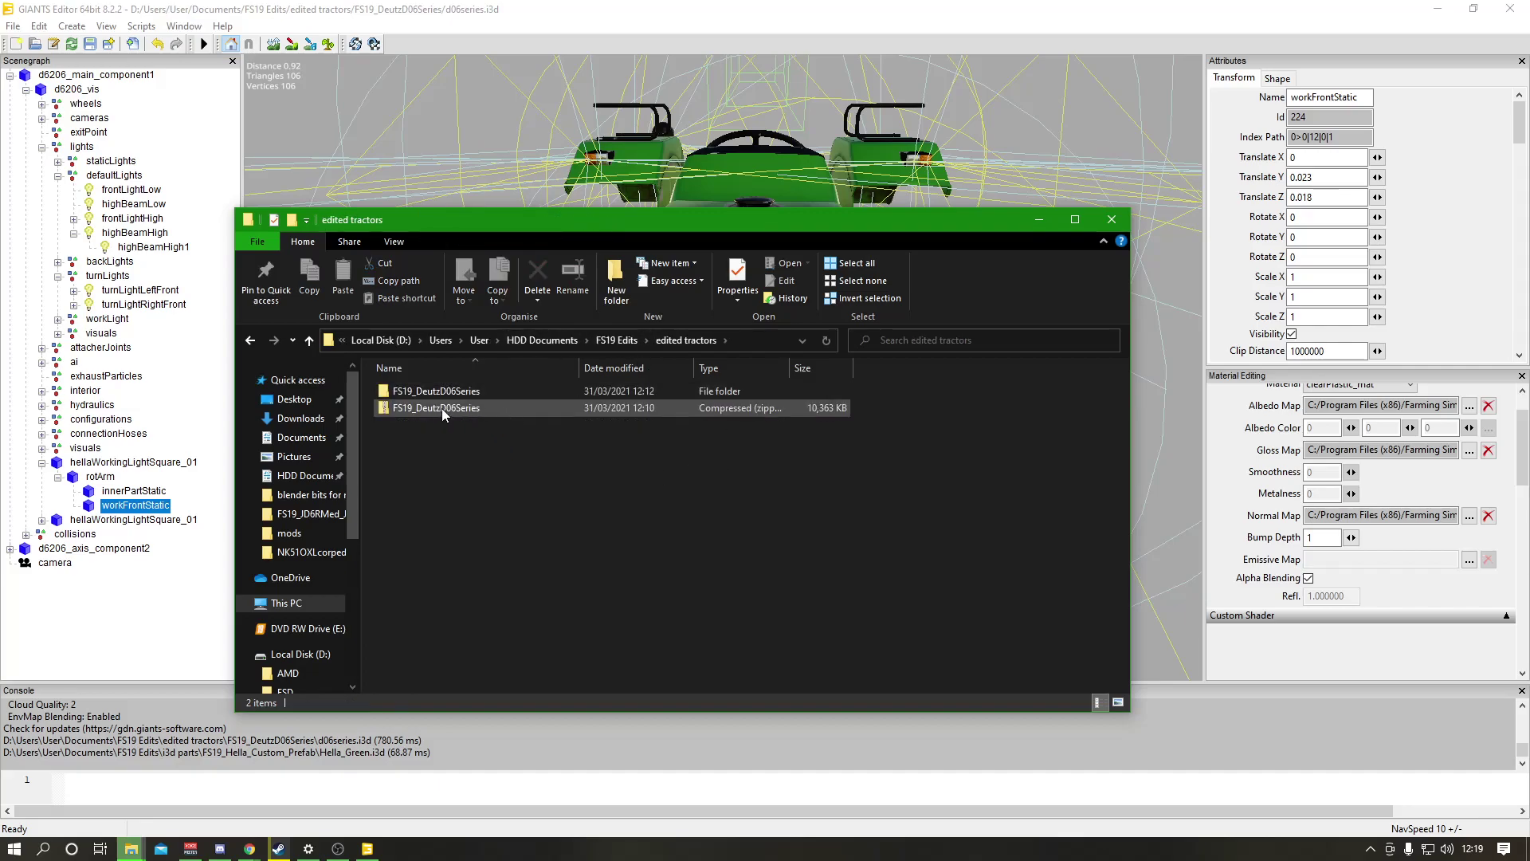
double_click(436, 390)
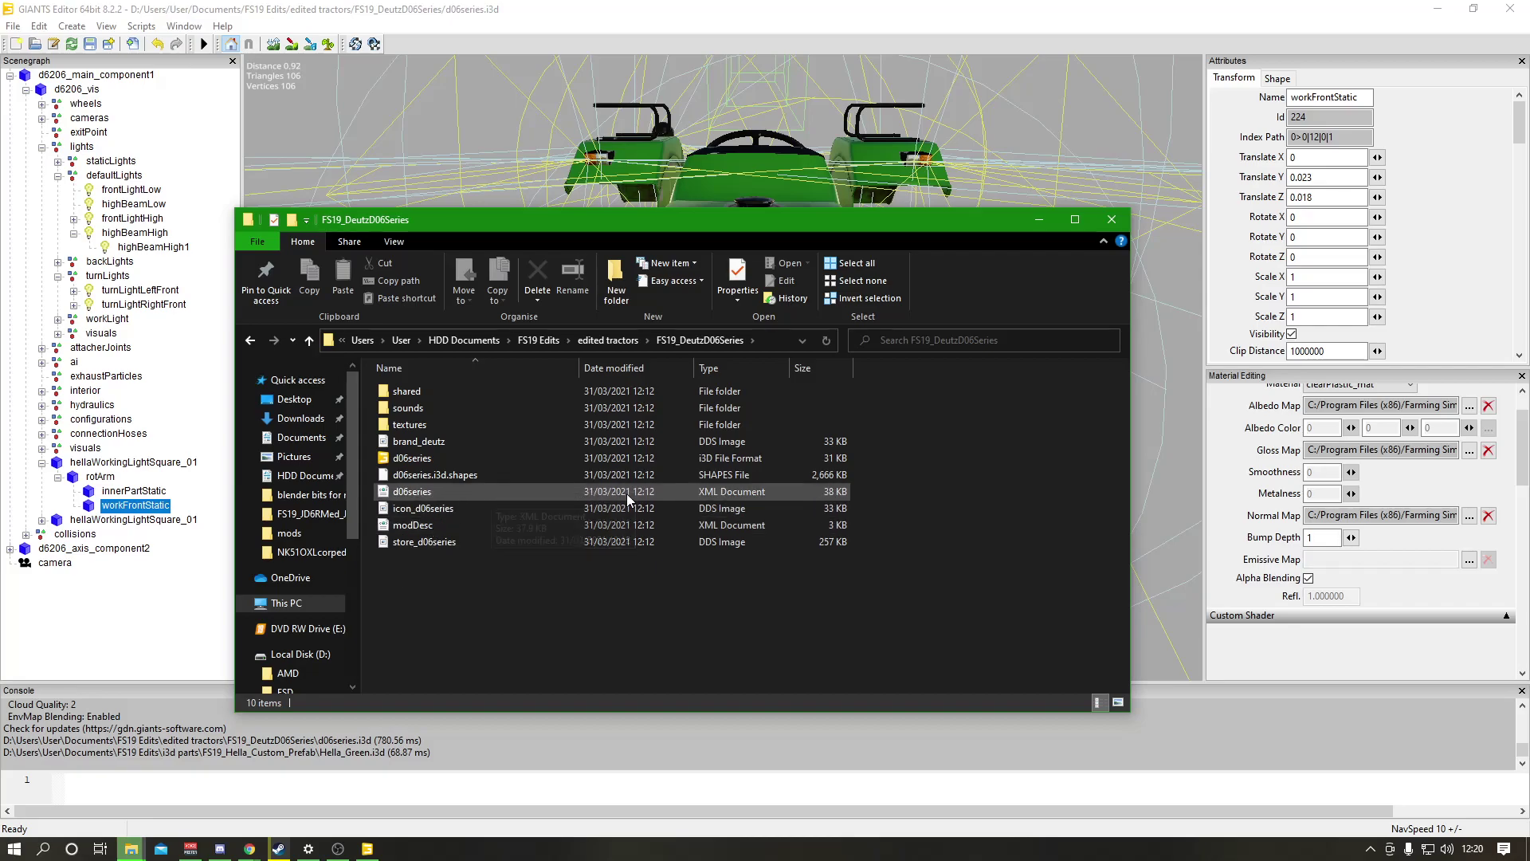
right_click(414, 492)
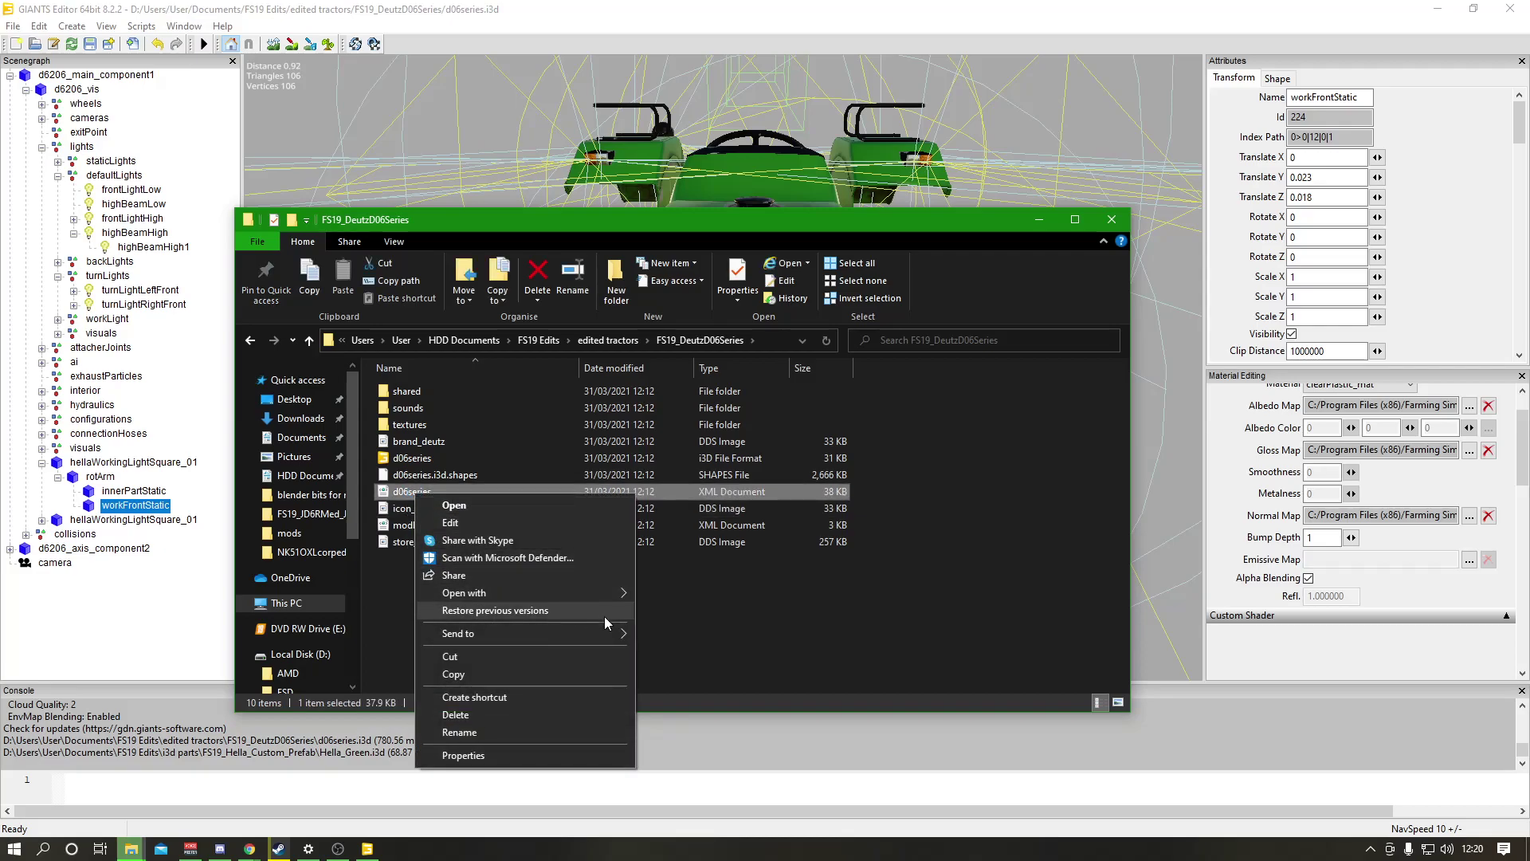
mouse_move(607, 593)
click(674, 611)
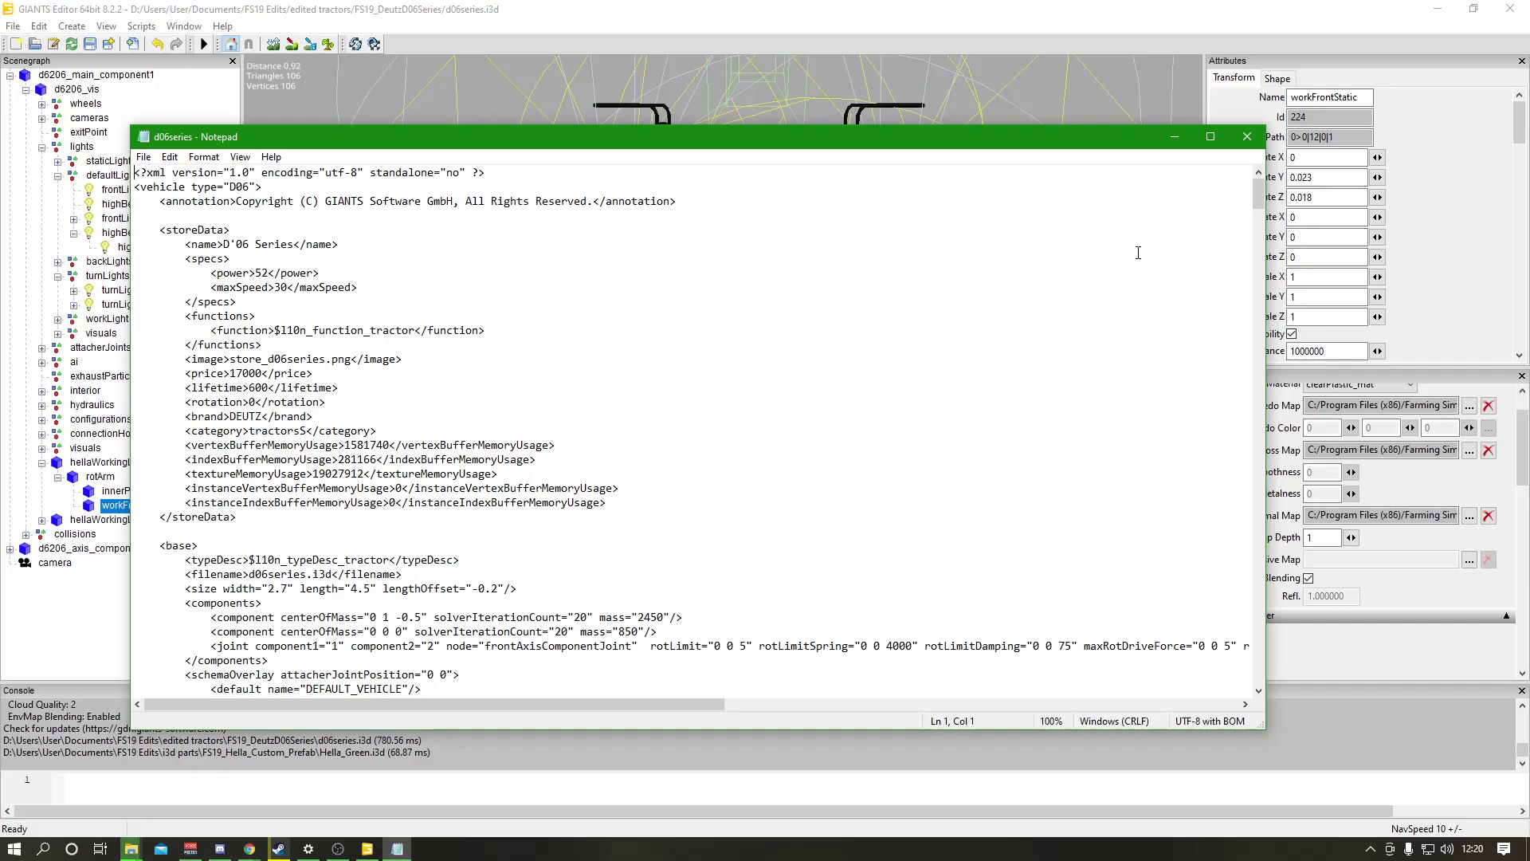
Search the d06series XML for "lights" to locate the section that defines the tractor's lights.
key(ctrl+f)
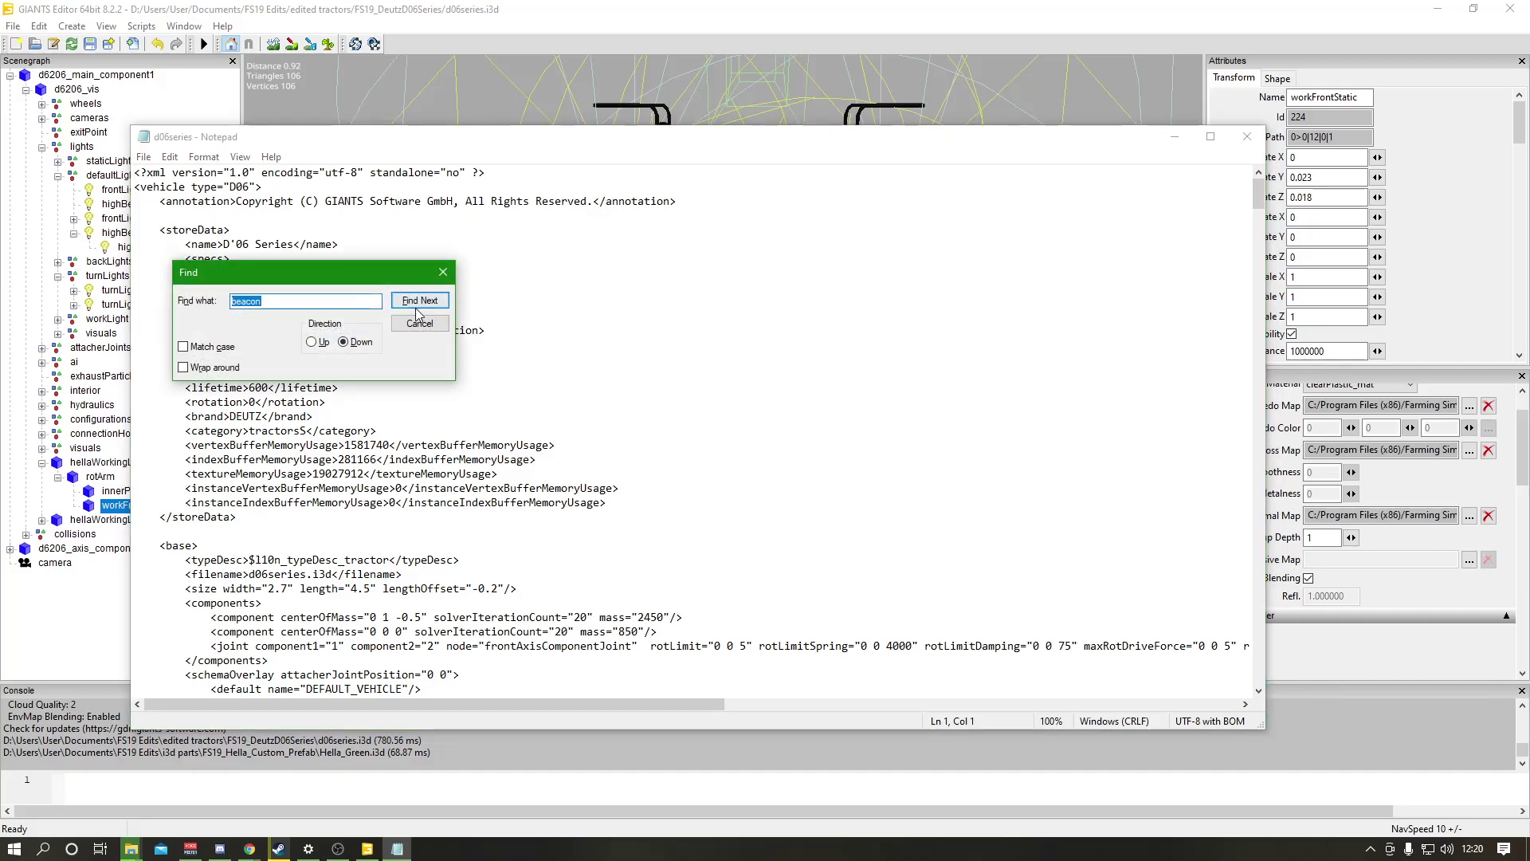
key(BackSpace)
text(lights)
click(419, 301)
click(410, 303)
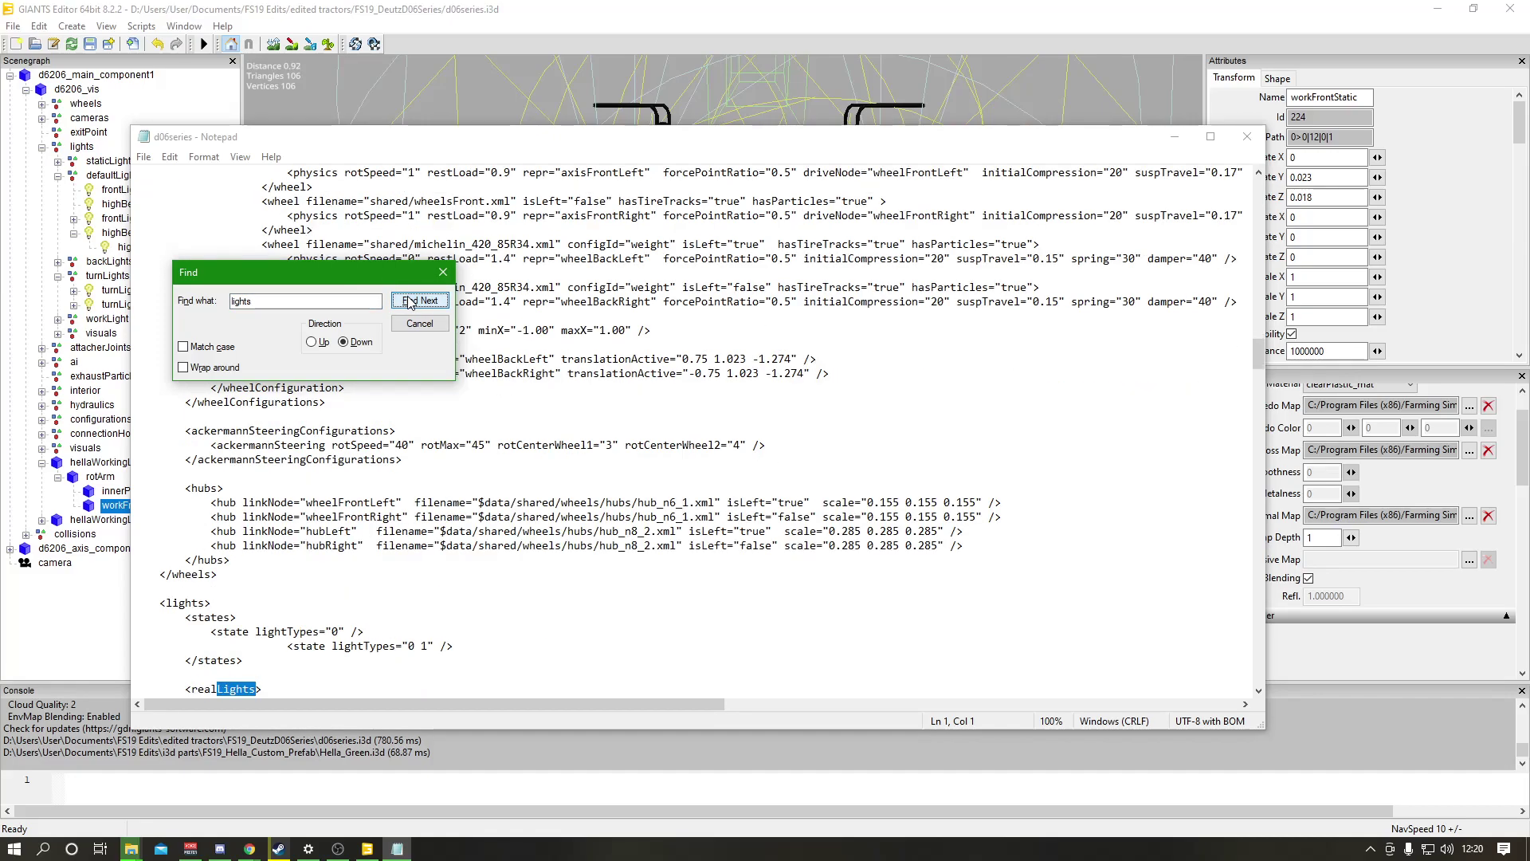
click(410, 303)
click(412, 302)
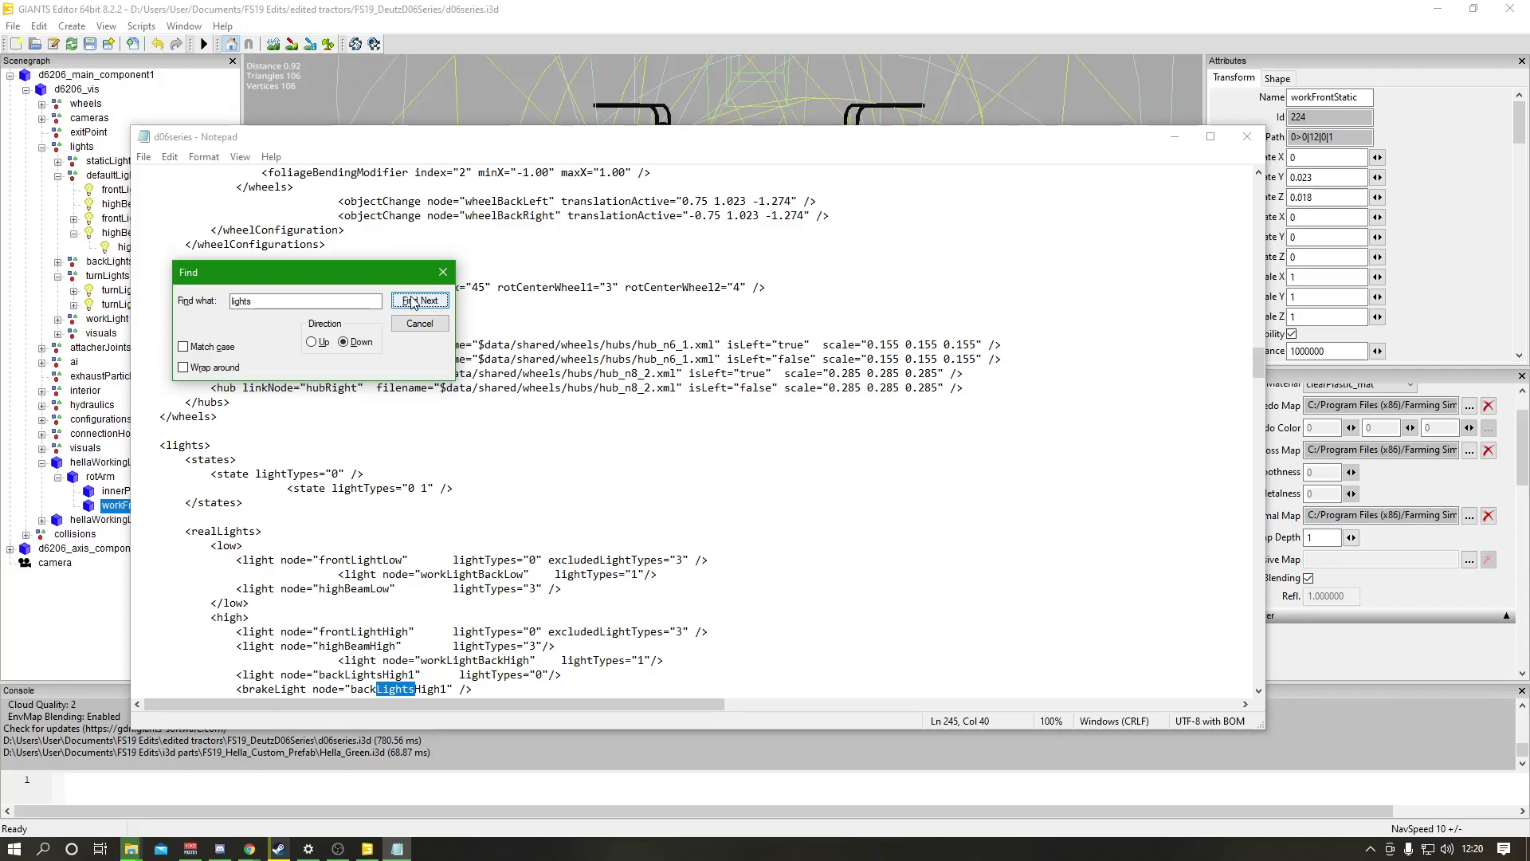
Continue the "lights" search to the defaultLights block of the d06series XML and close the search.
click(412, 302)
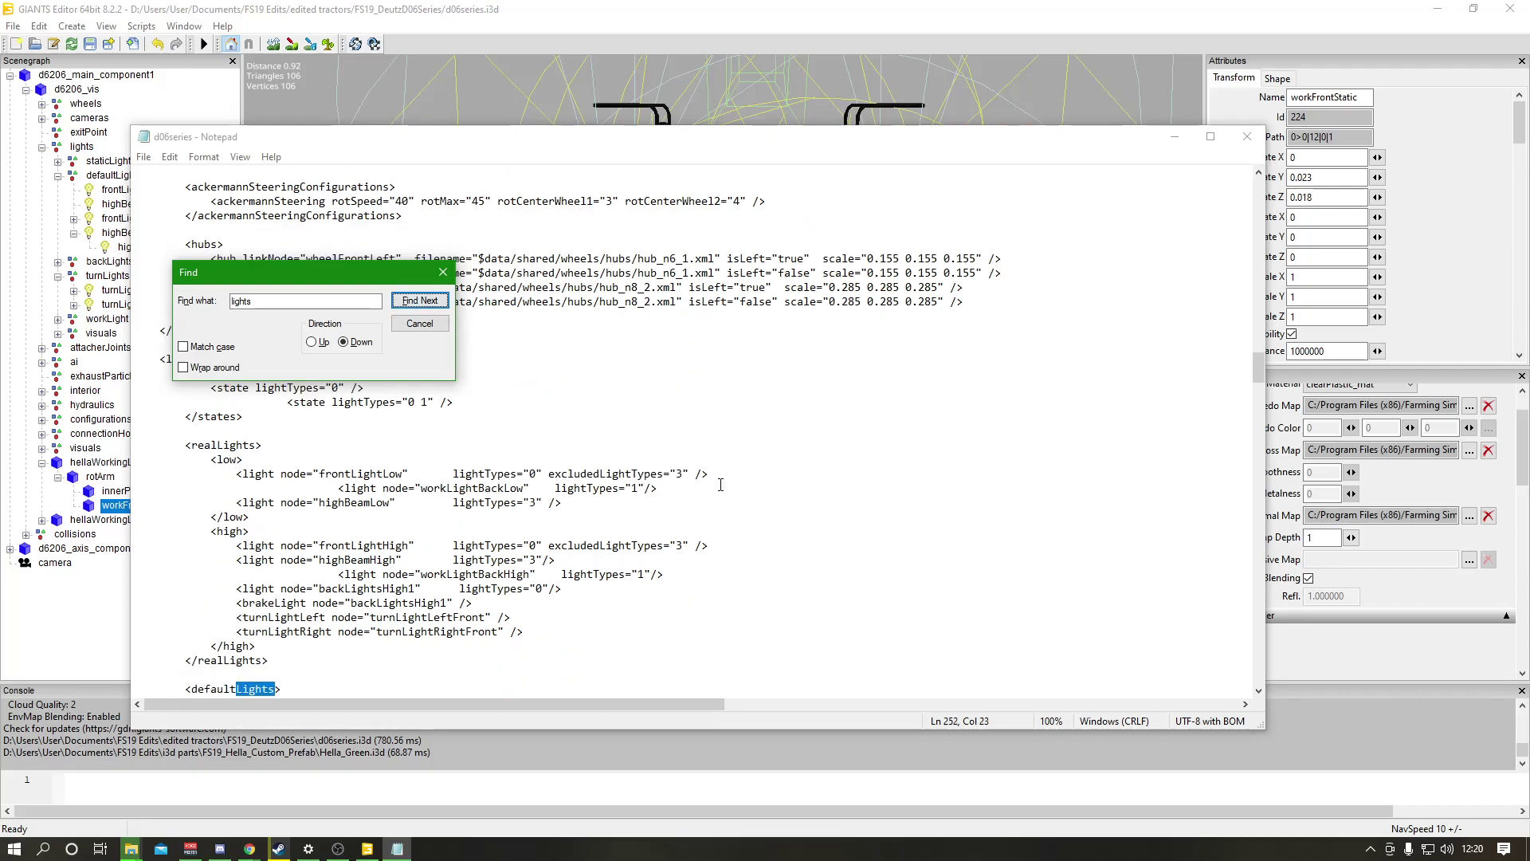
scroll(720, 484, down, 3)
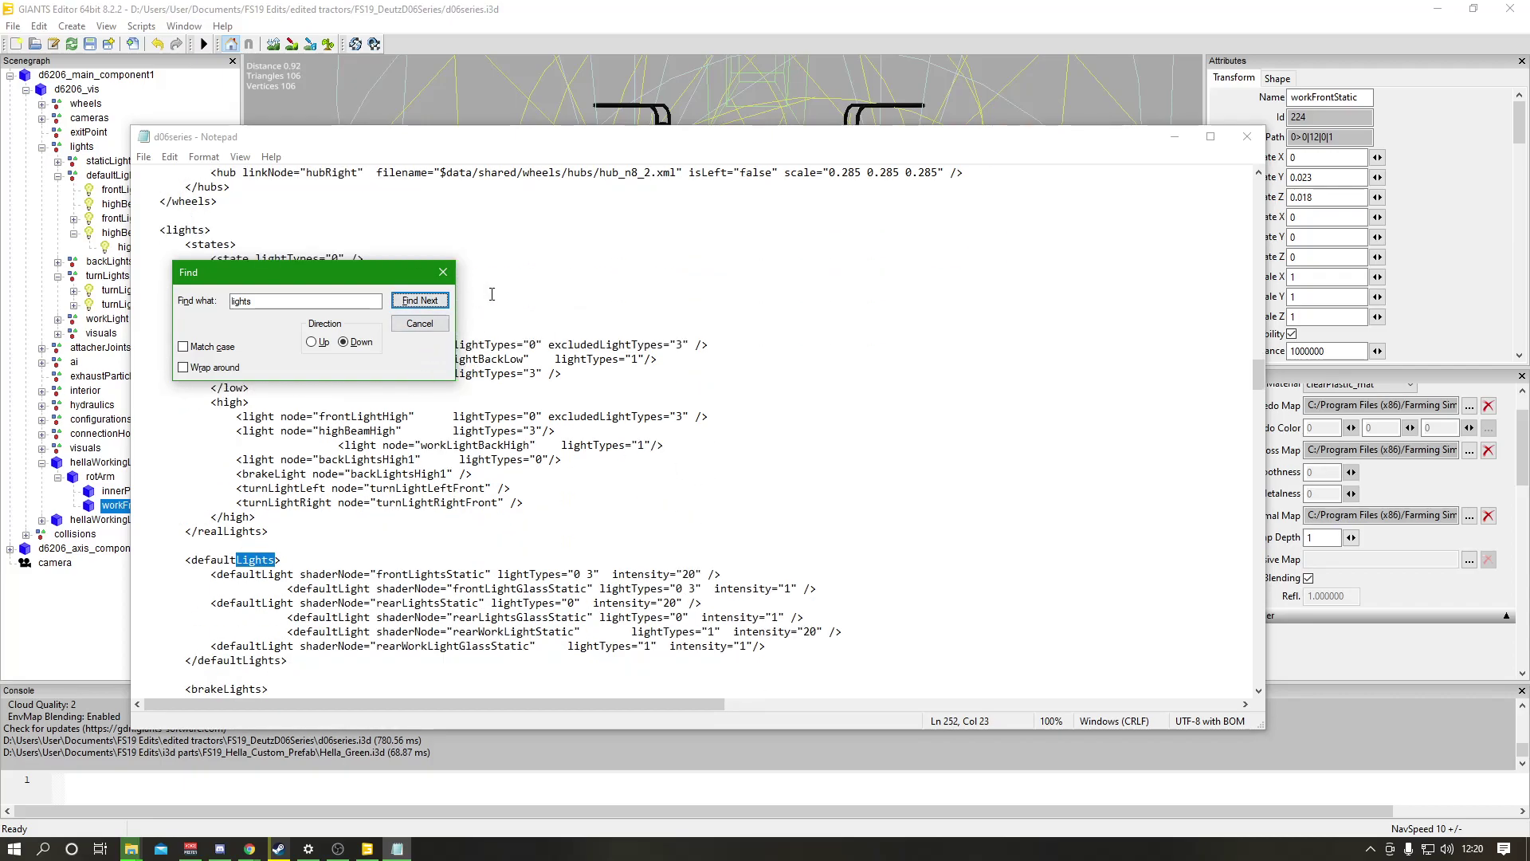
click(443, 272)
scroll(517, 347, down, 1)
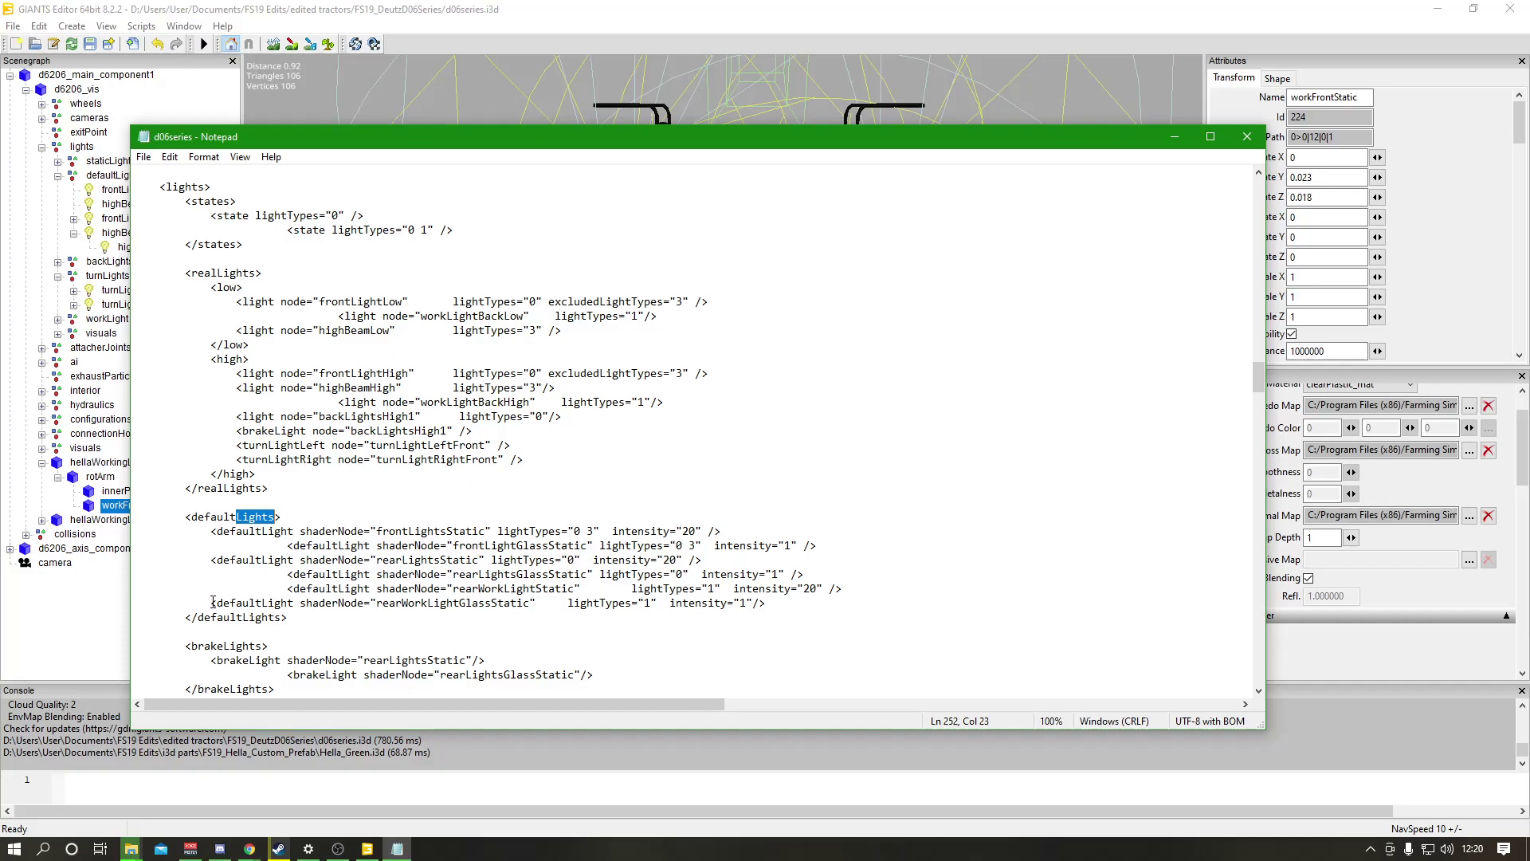
Duplicate the rearWorkLightGlassStatic defaultLight line directly below itself at the end of the defaultLights block, aligned with the original.
drag(212, 602, 766, 603)
key(ctrl+c)
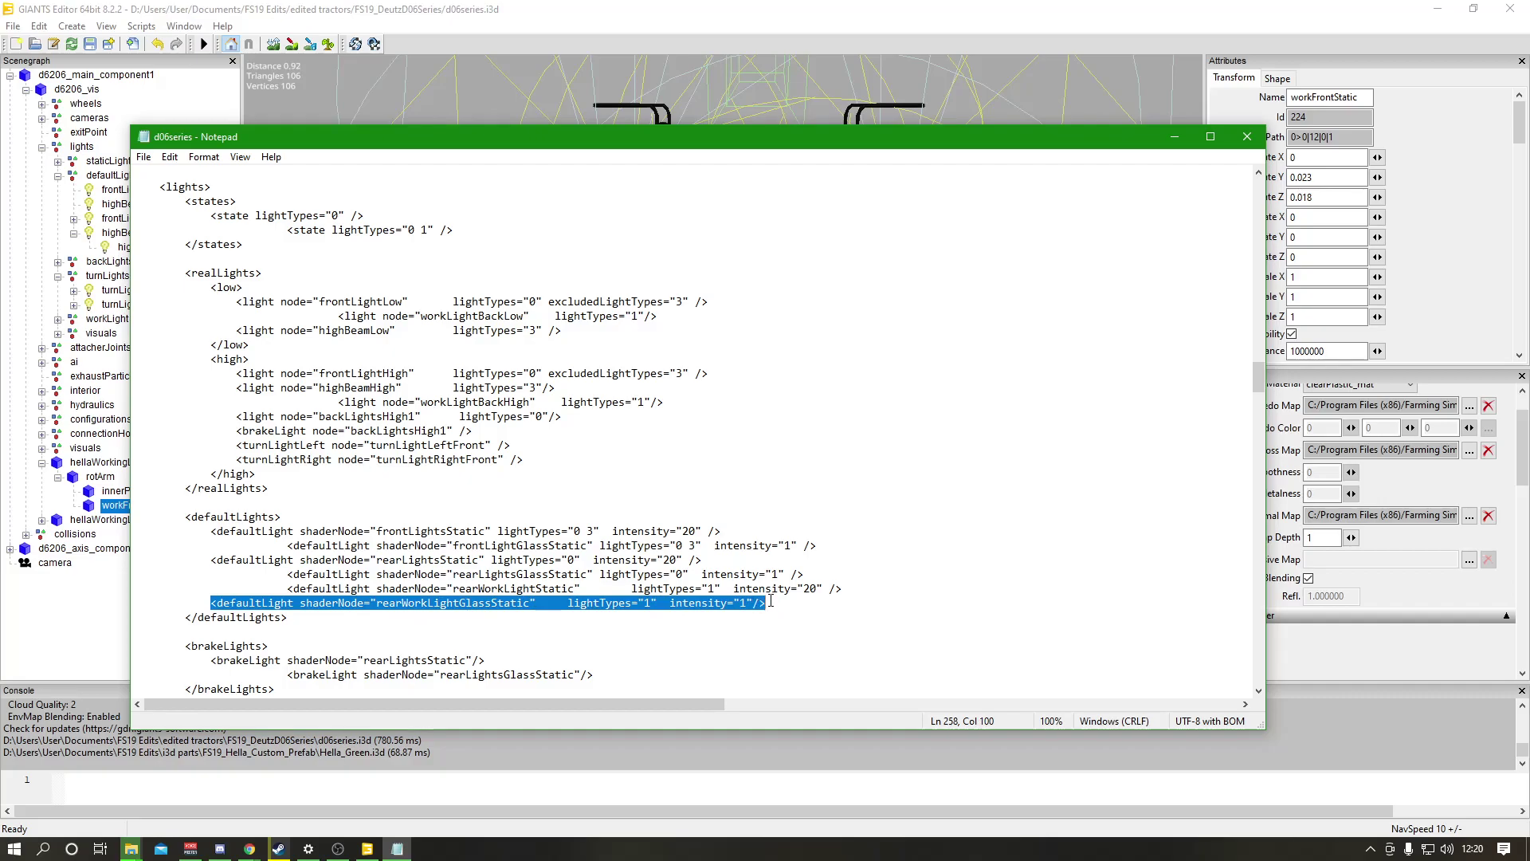
key(Right)
key(Return)
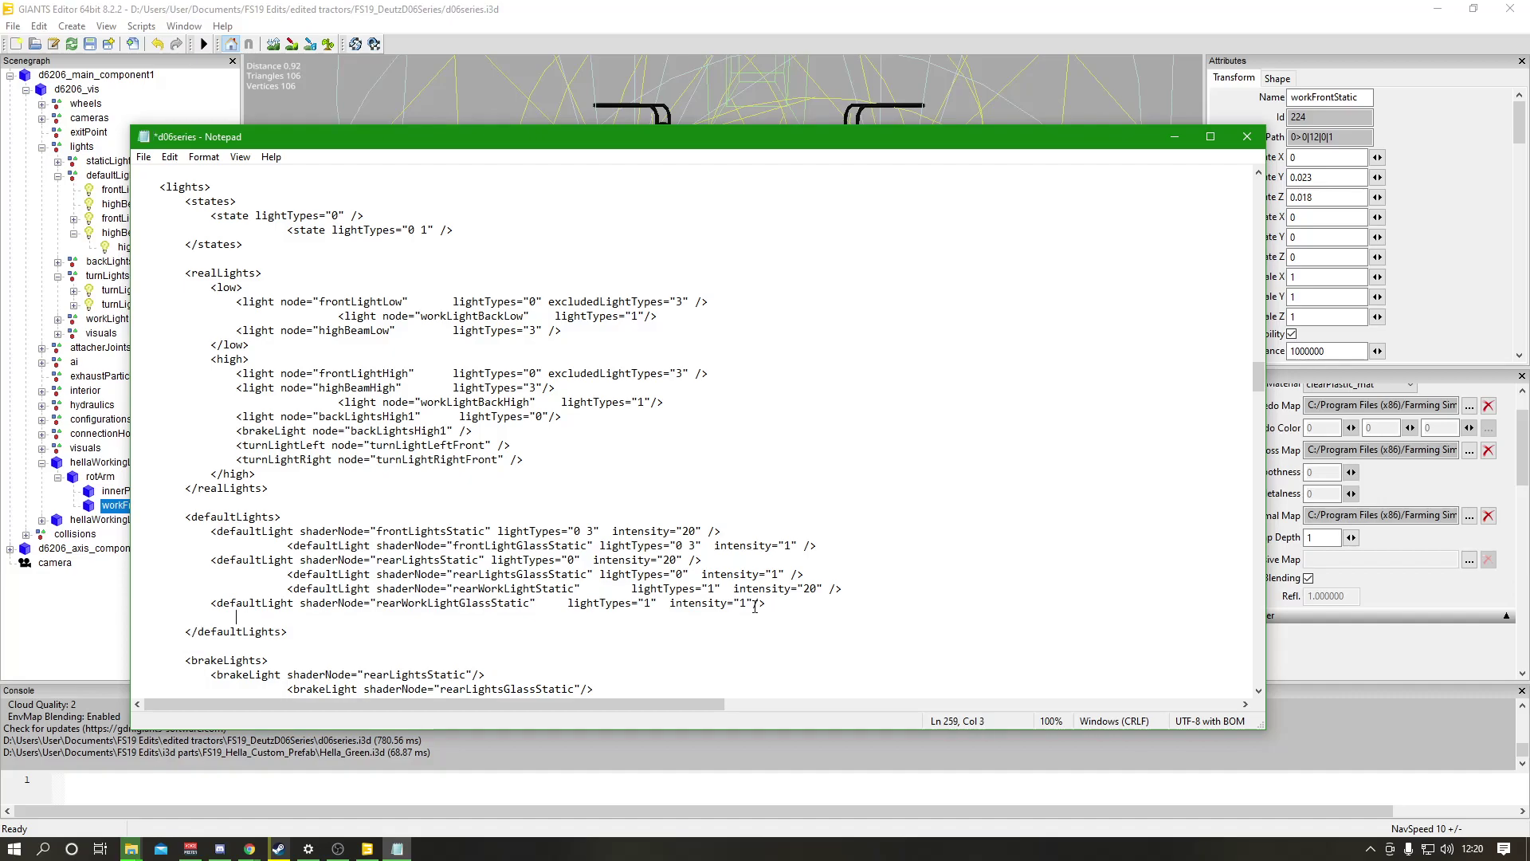
key(BackSpace)
key(ctrl+v)
click(185, 617)
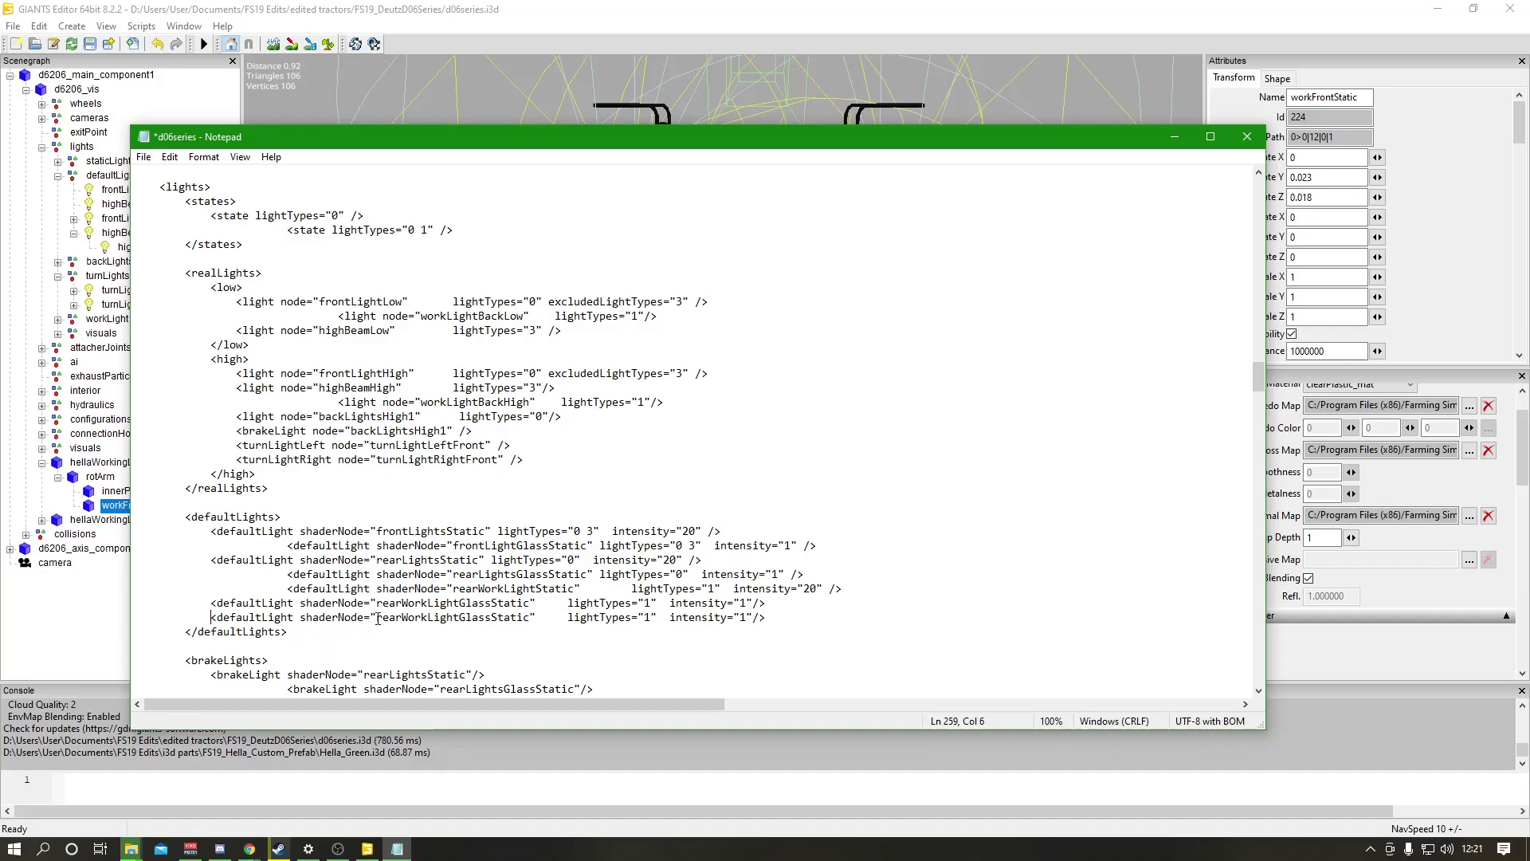
Replace the duplicated line's shaderNode with 0>0|12|0|1, the index path of the first work light's workFrontStatic copied from GIANTS Editor.
drag(378, 619, 528, 623)
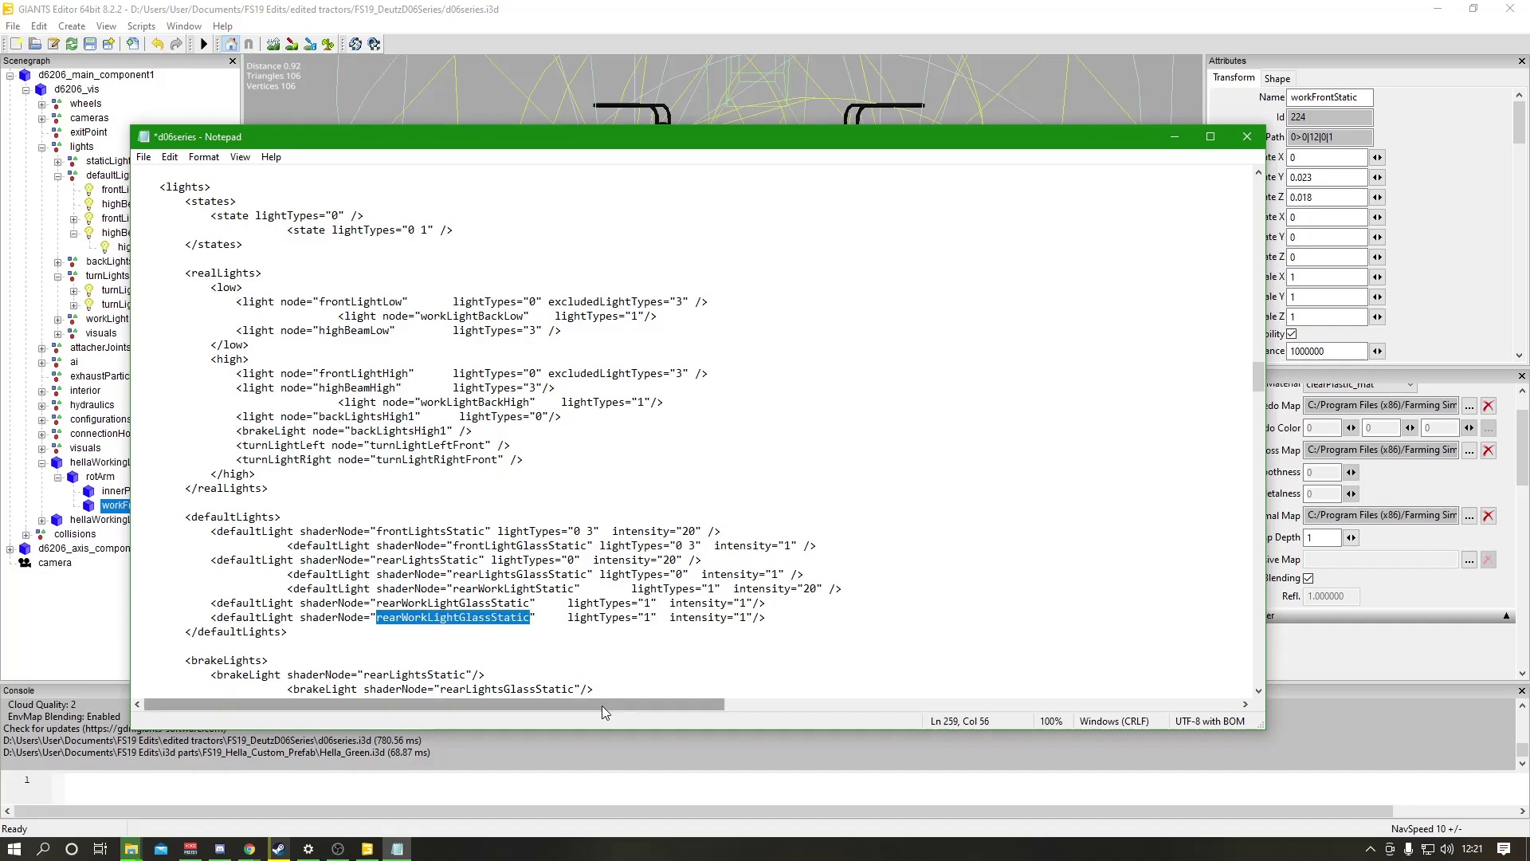
key(Delete)
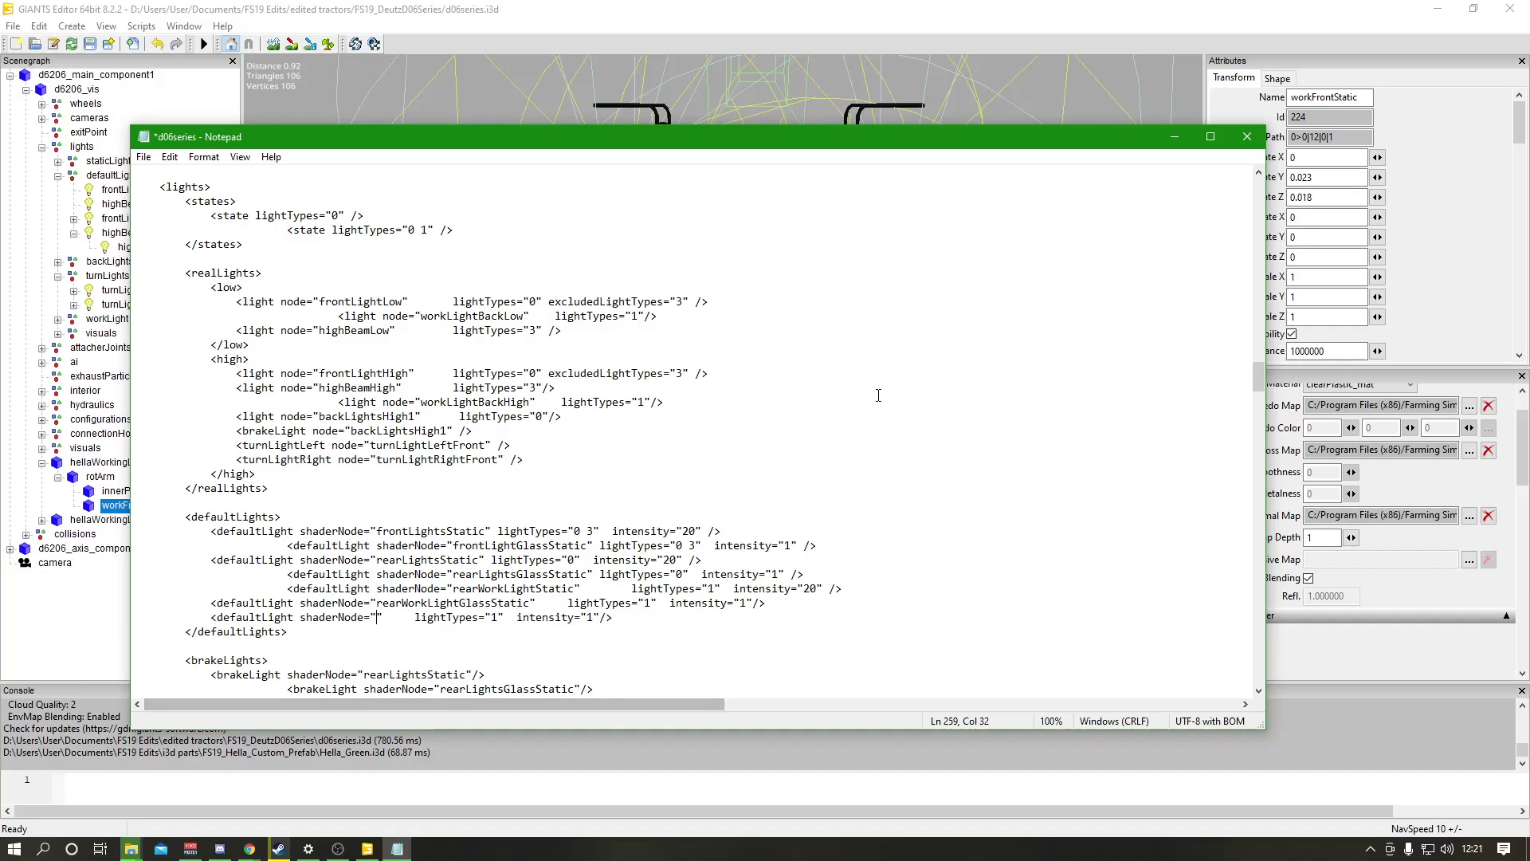
click(1174, 137)
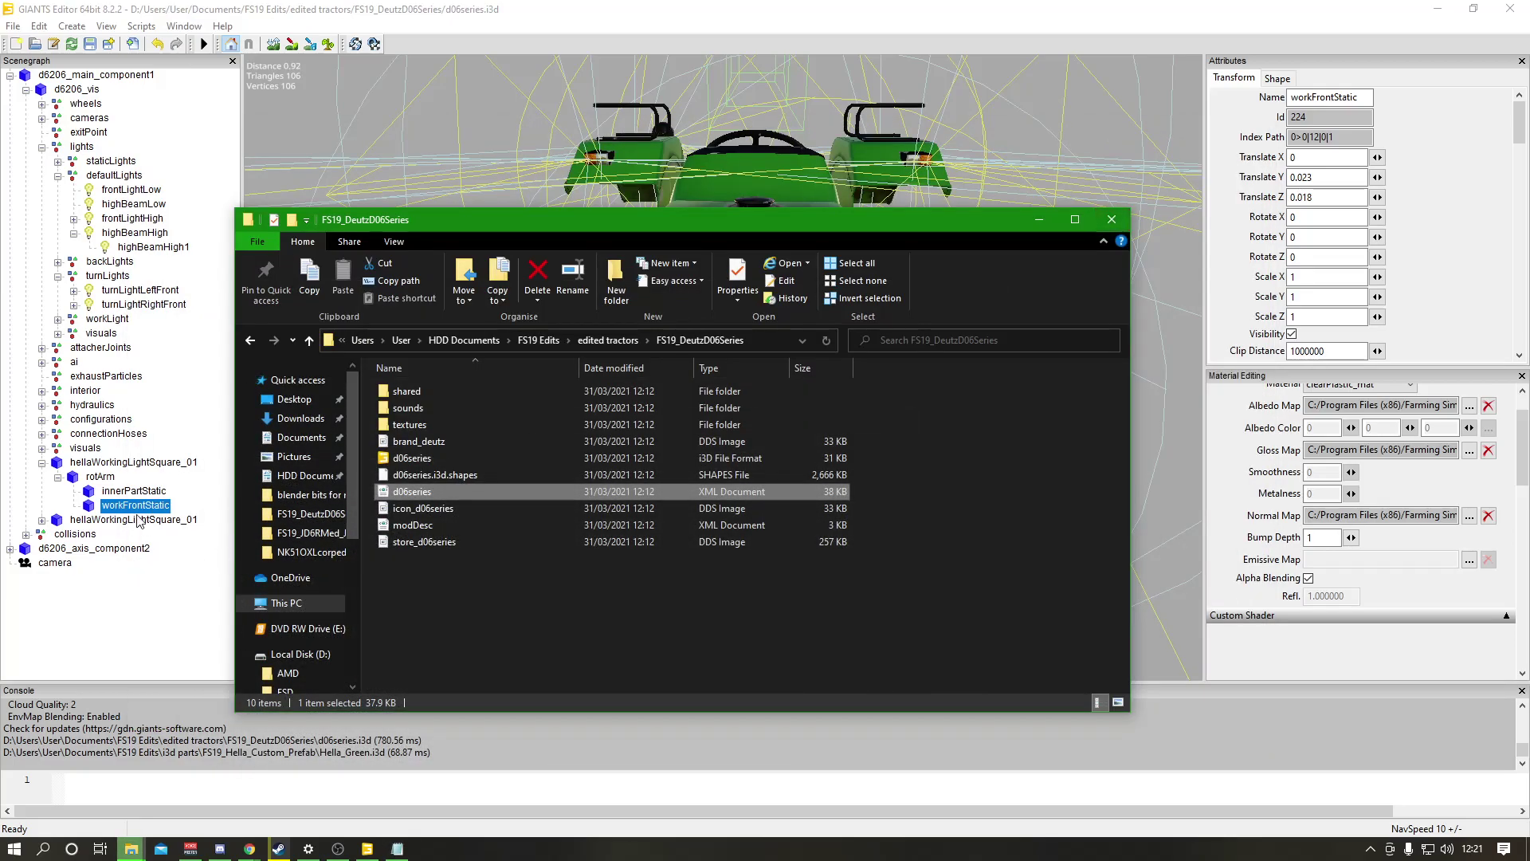
click(1039, 219)
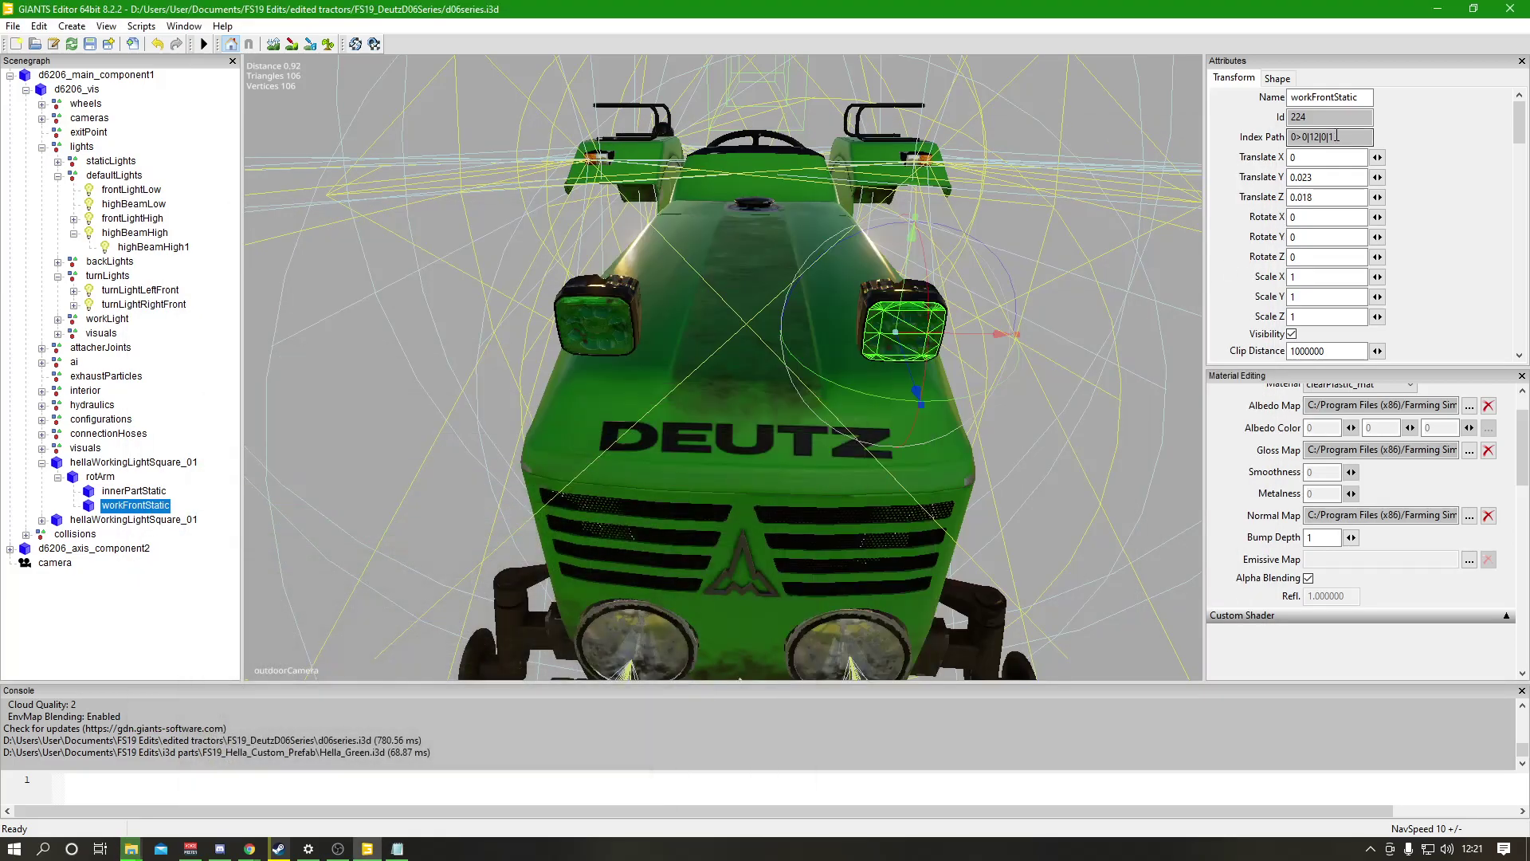
drag(1339, 137, 1289, 140)
key(ctrl+c)
click(397, 849)
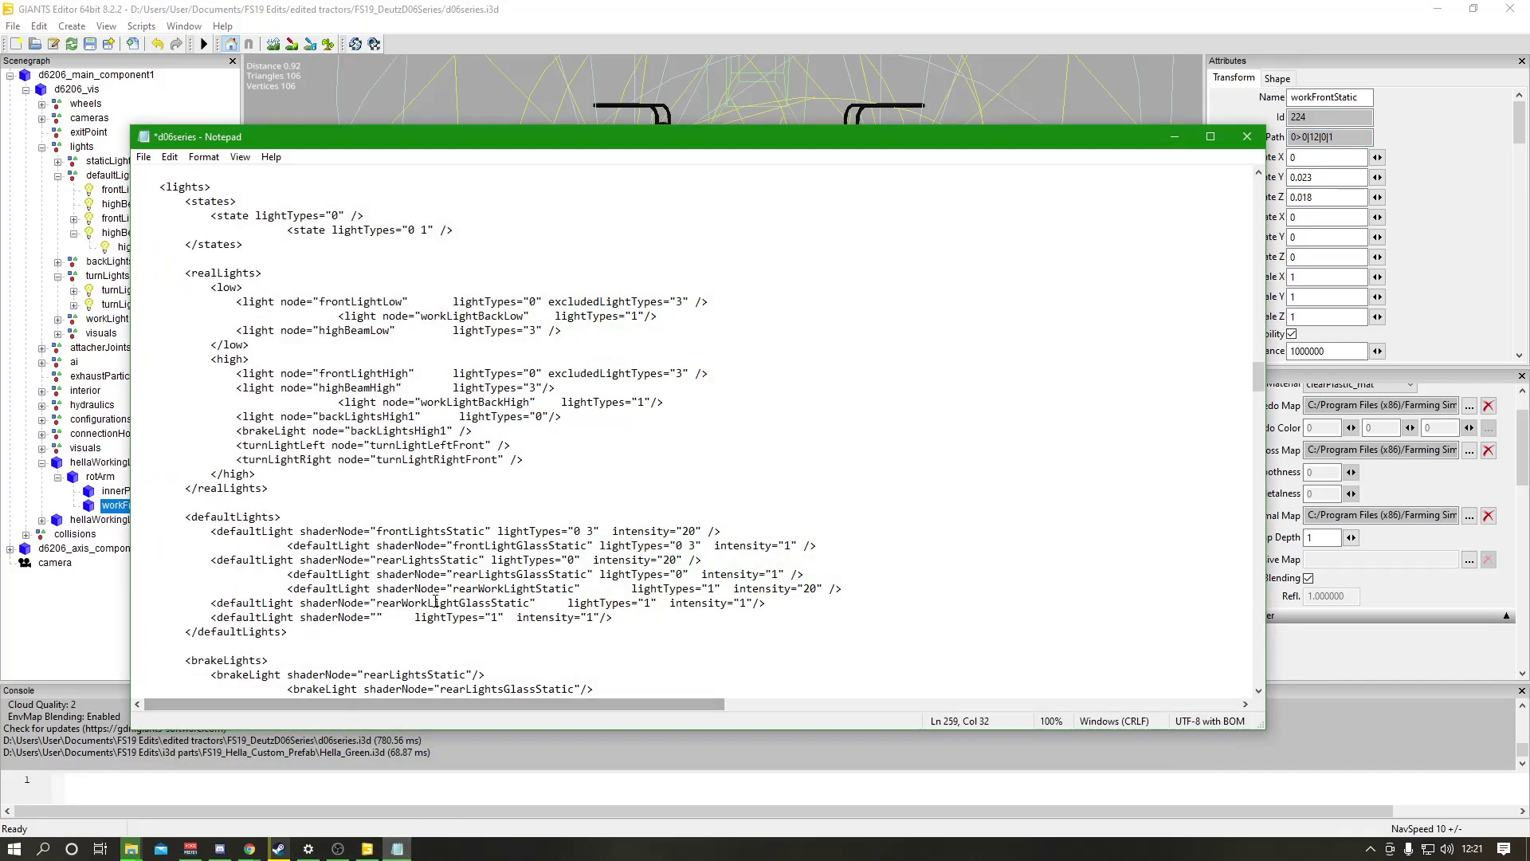
key(ctrl+v)
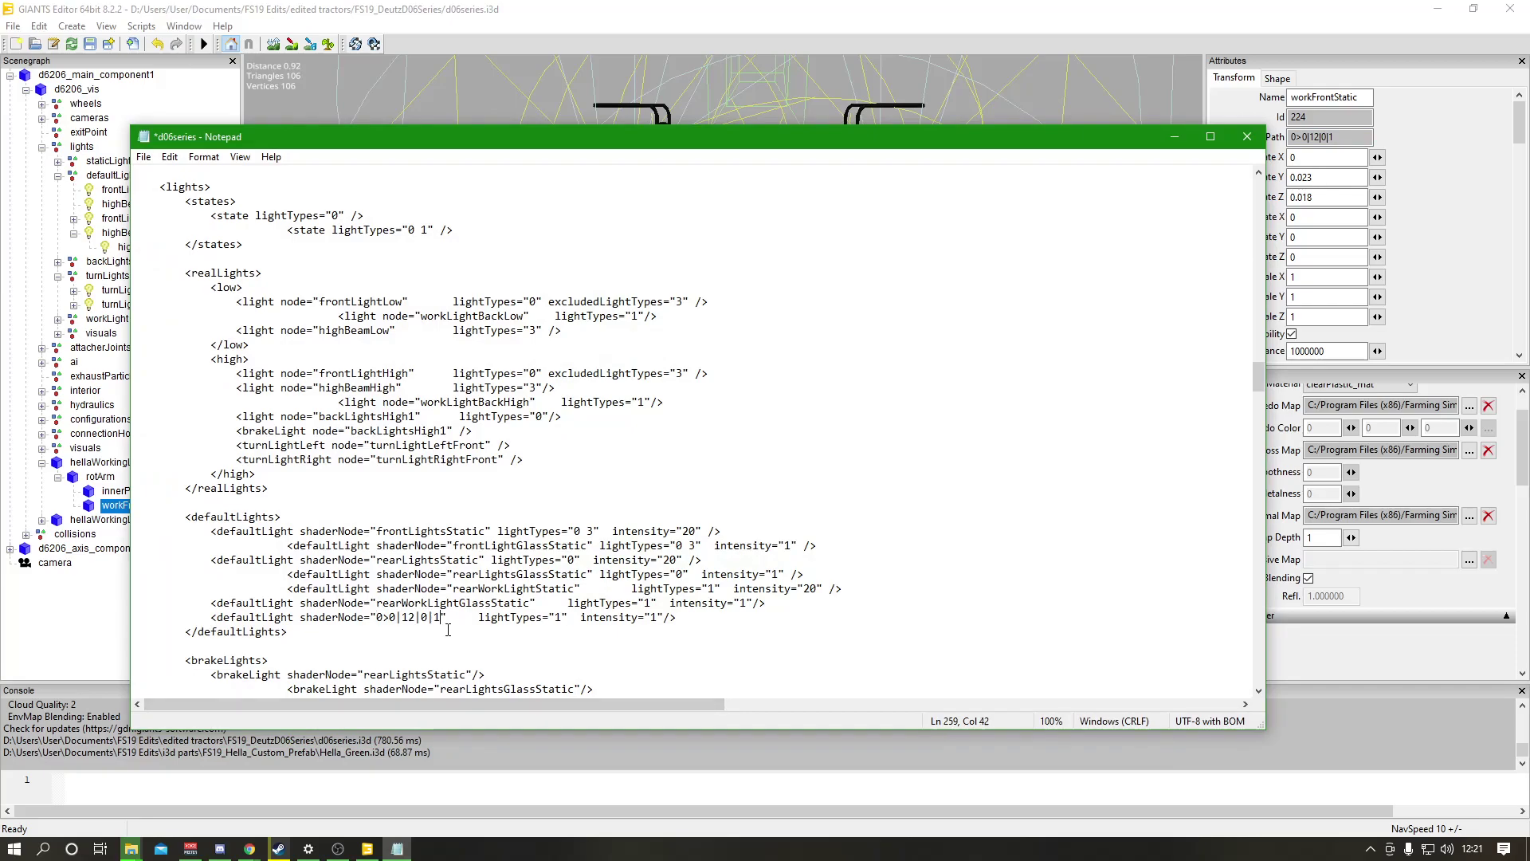
Set the intensity of the new 0>0|12|0|1 defaultLight entry to 20.
click(655, 618)
key(BackSpace)
text(20)
Duplicate the 0>0|12|0|1 defaultLight line on a new line below it and indent the copy to match.
drag(211, 617, 407, 632)
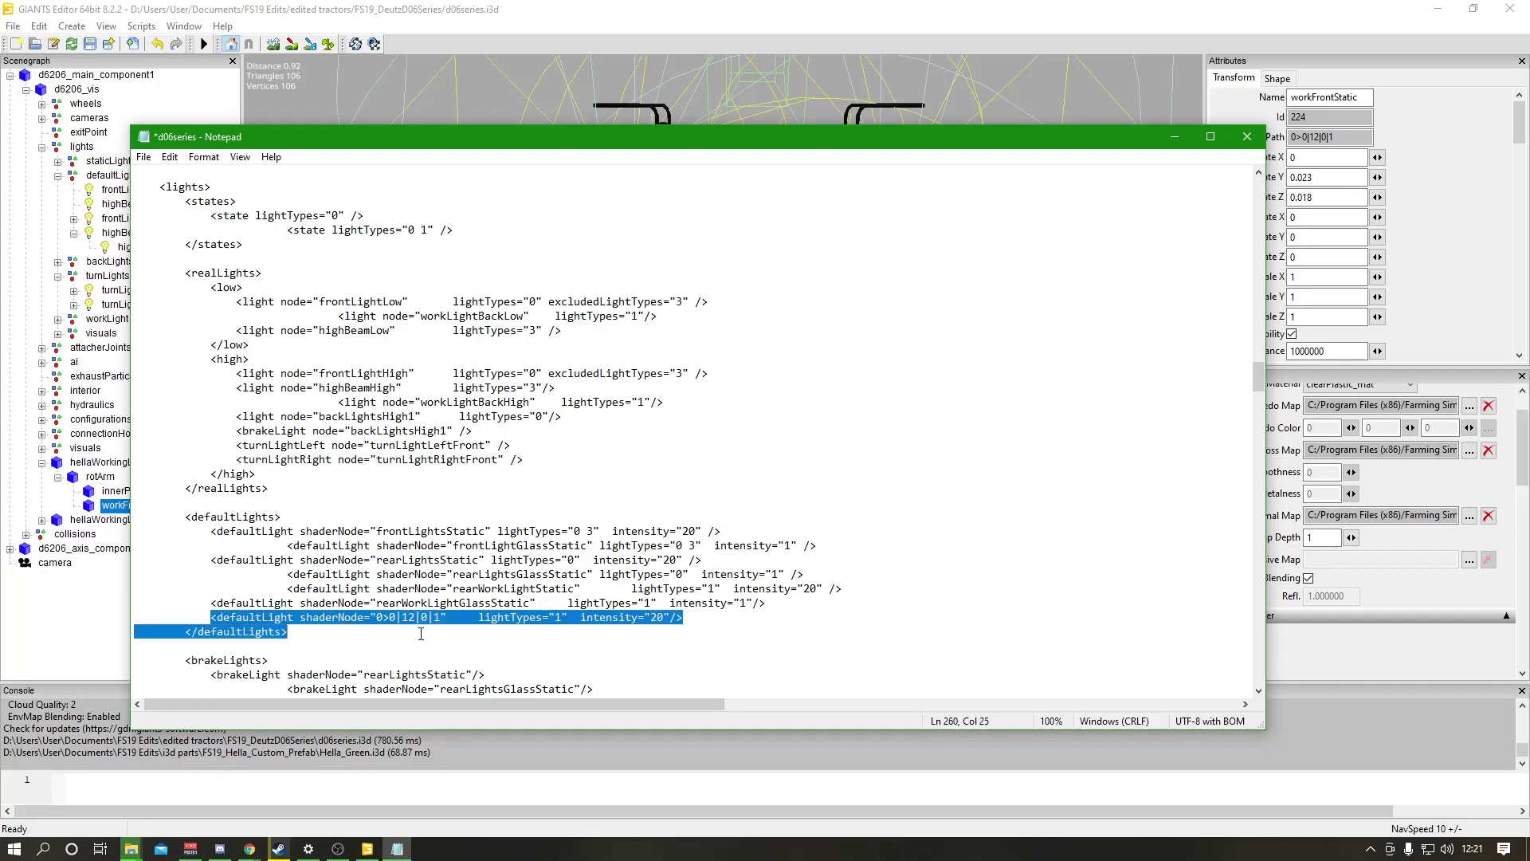
drag(640, 631, 692, 619)
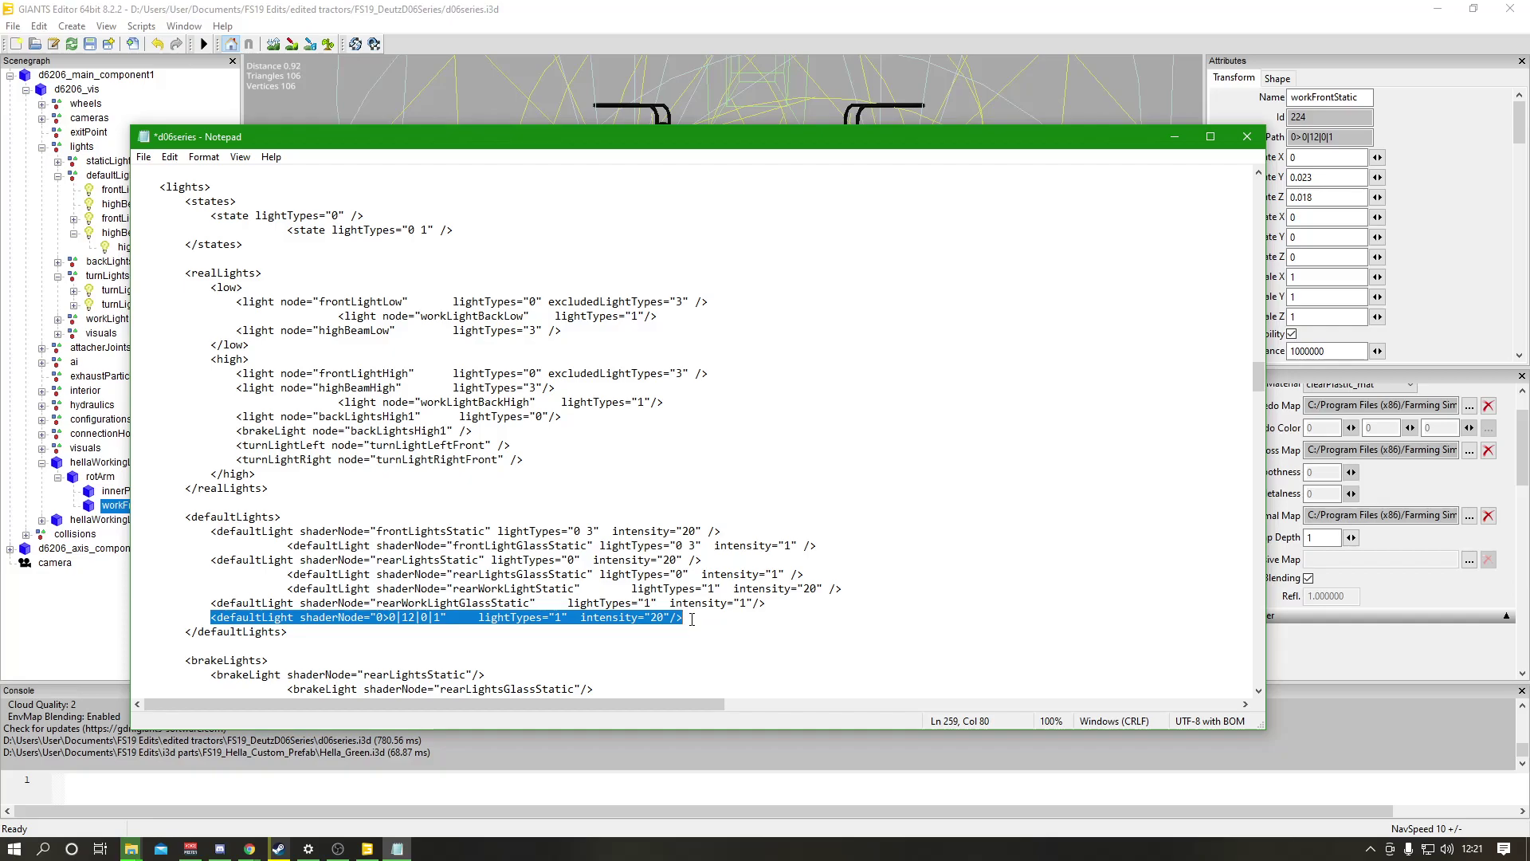
key(ctrl+c)
click(692, 619)
key(Return)
key(ctrl+v)
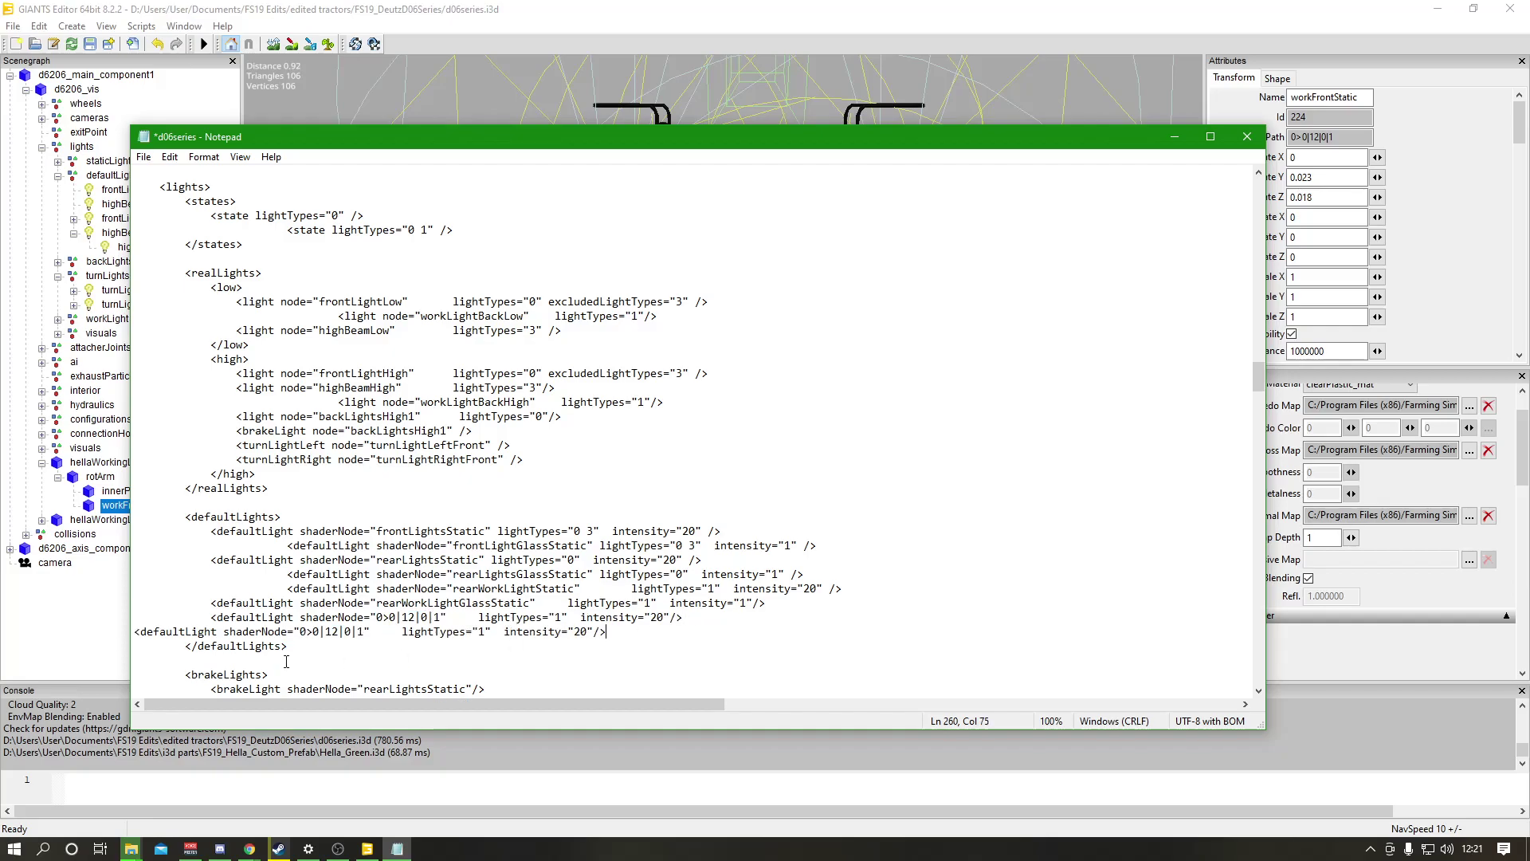
key(Tab)
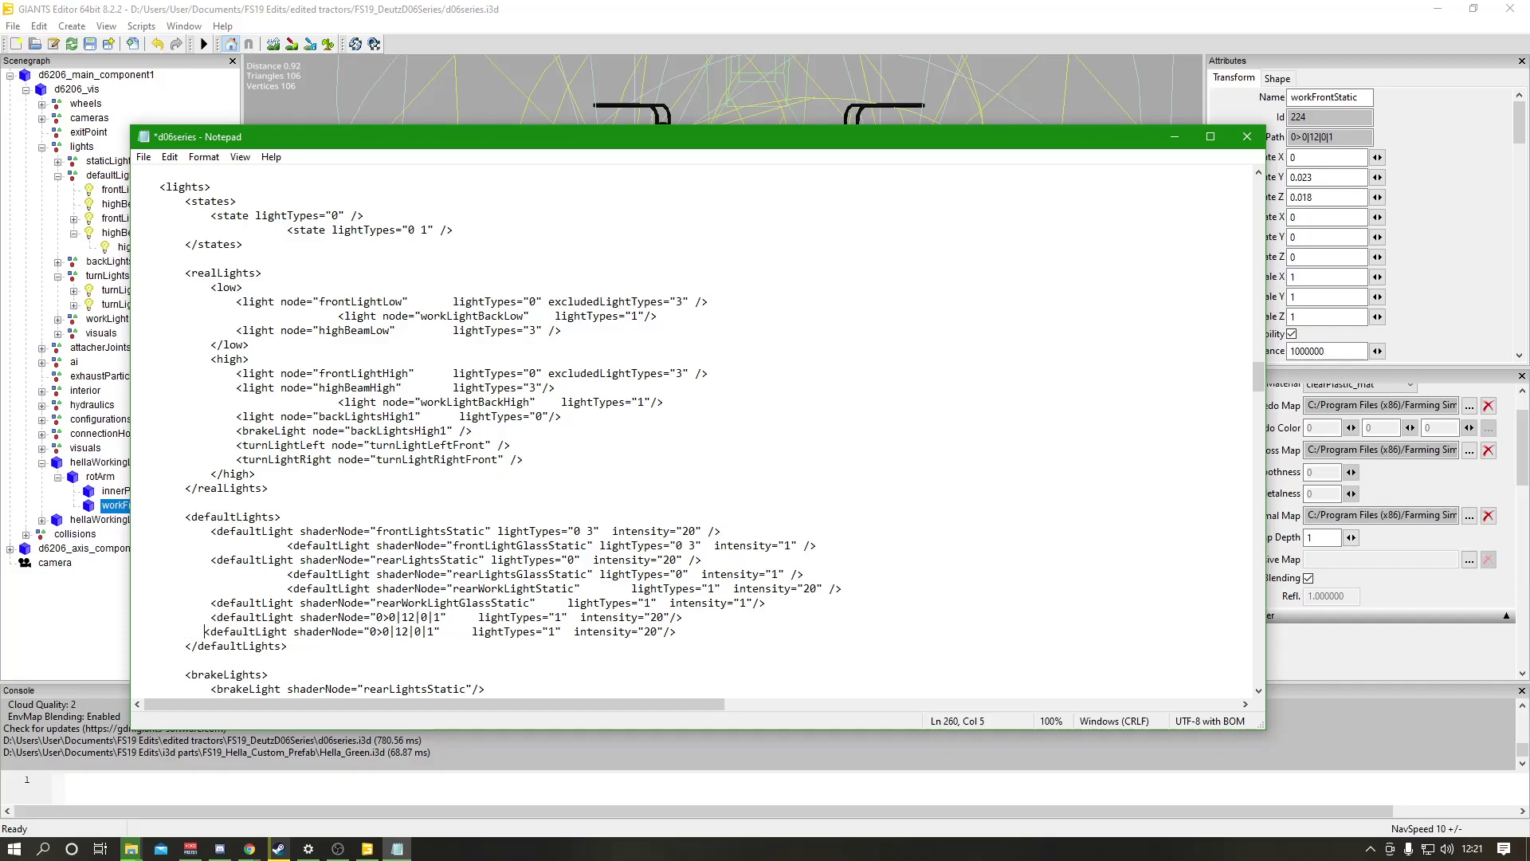
Set the copied line's shaderNode to 0>0|13|0|1, the second work light's workFrontStatic index path from GIANTS Editor, and save the scene.
click(1174, 136)
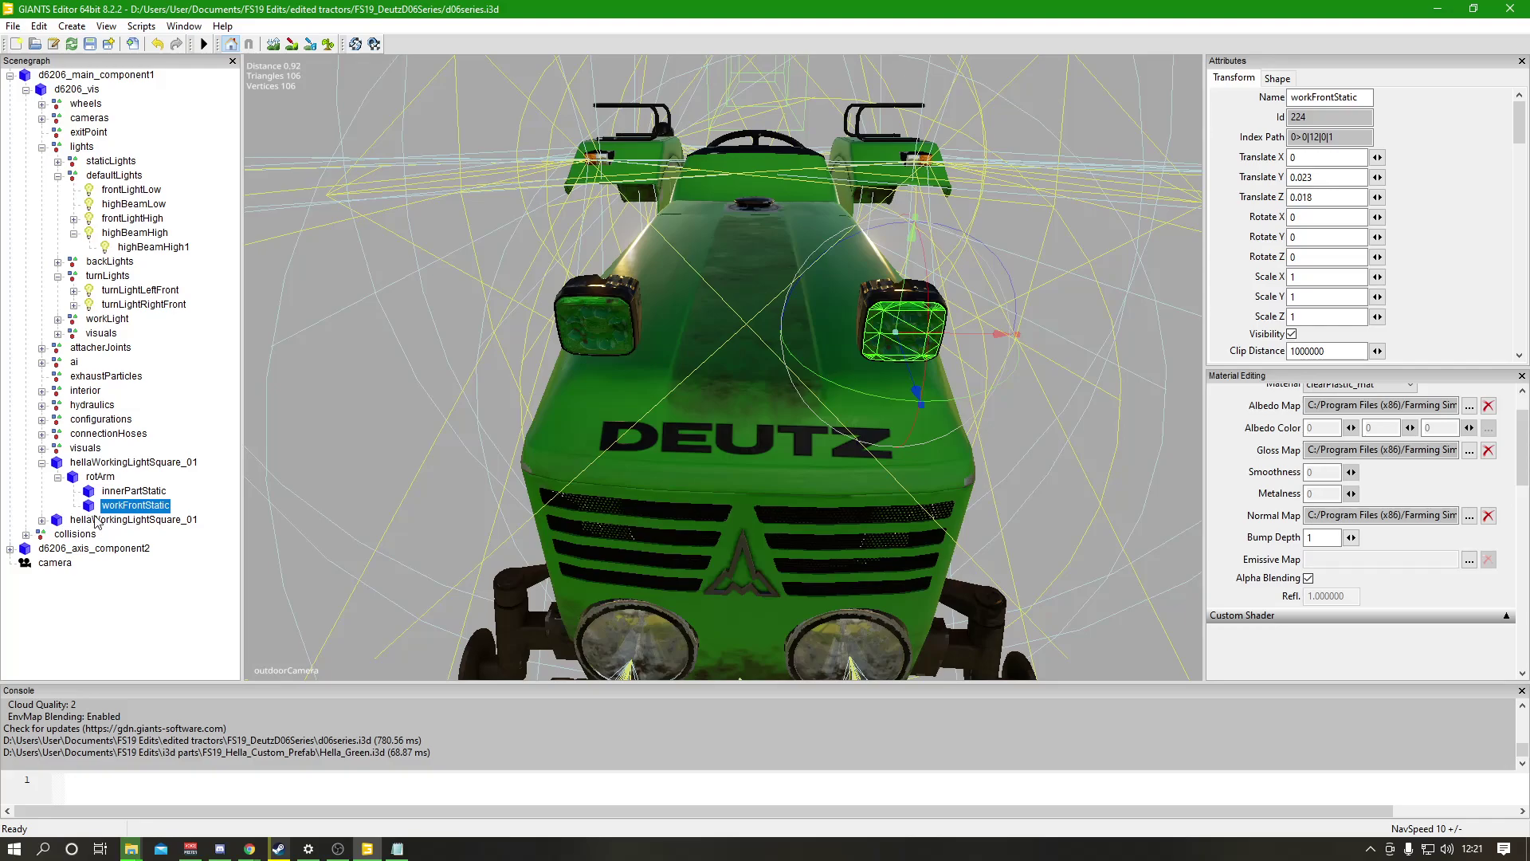
double_click(52, 520)
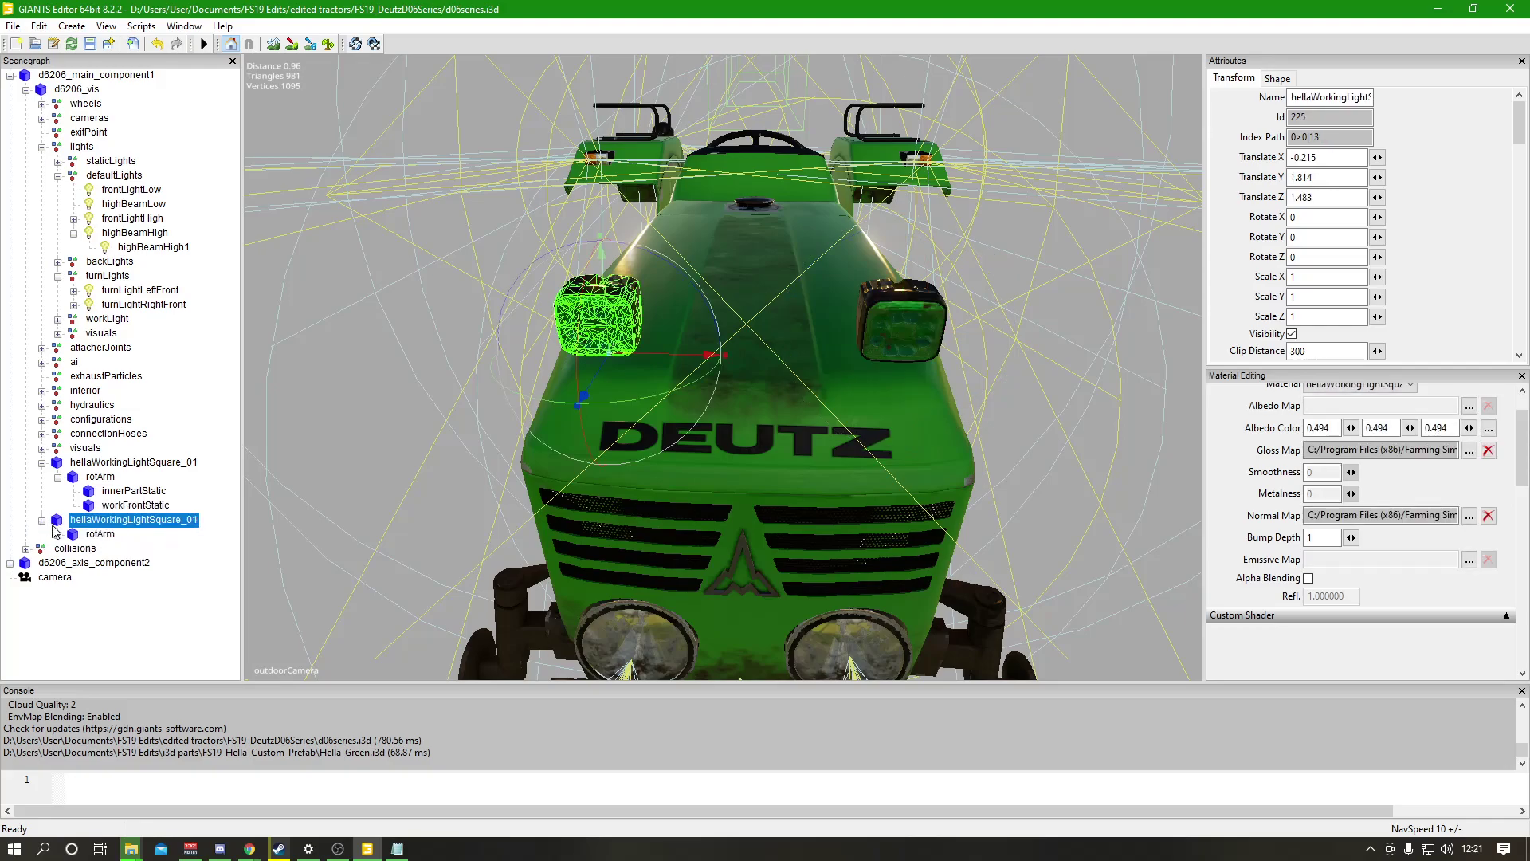
click(57, 534)
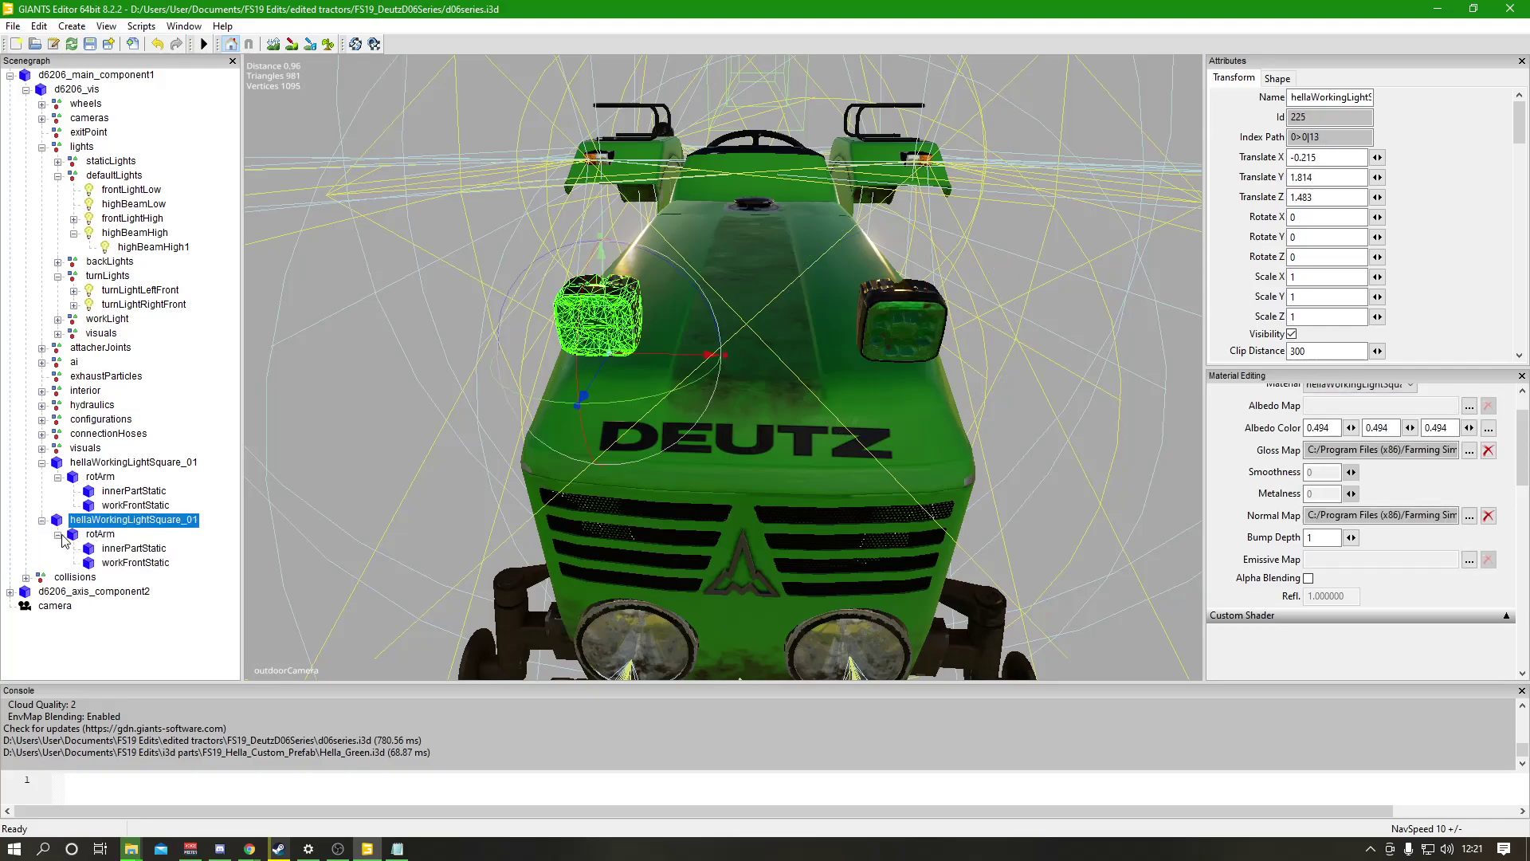
click(137, 562)
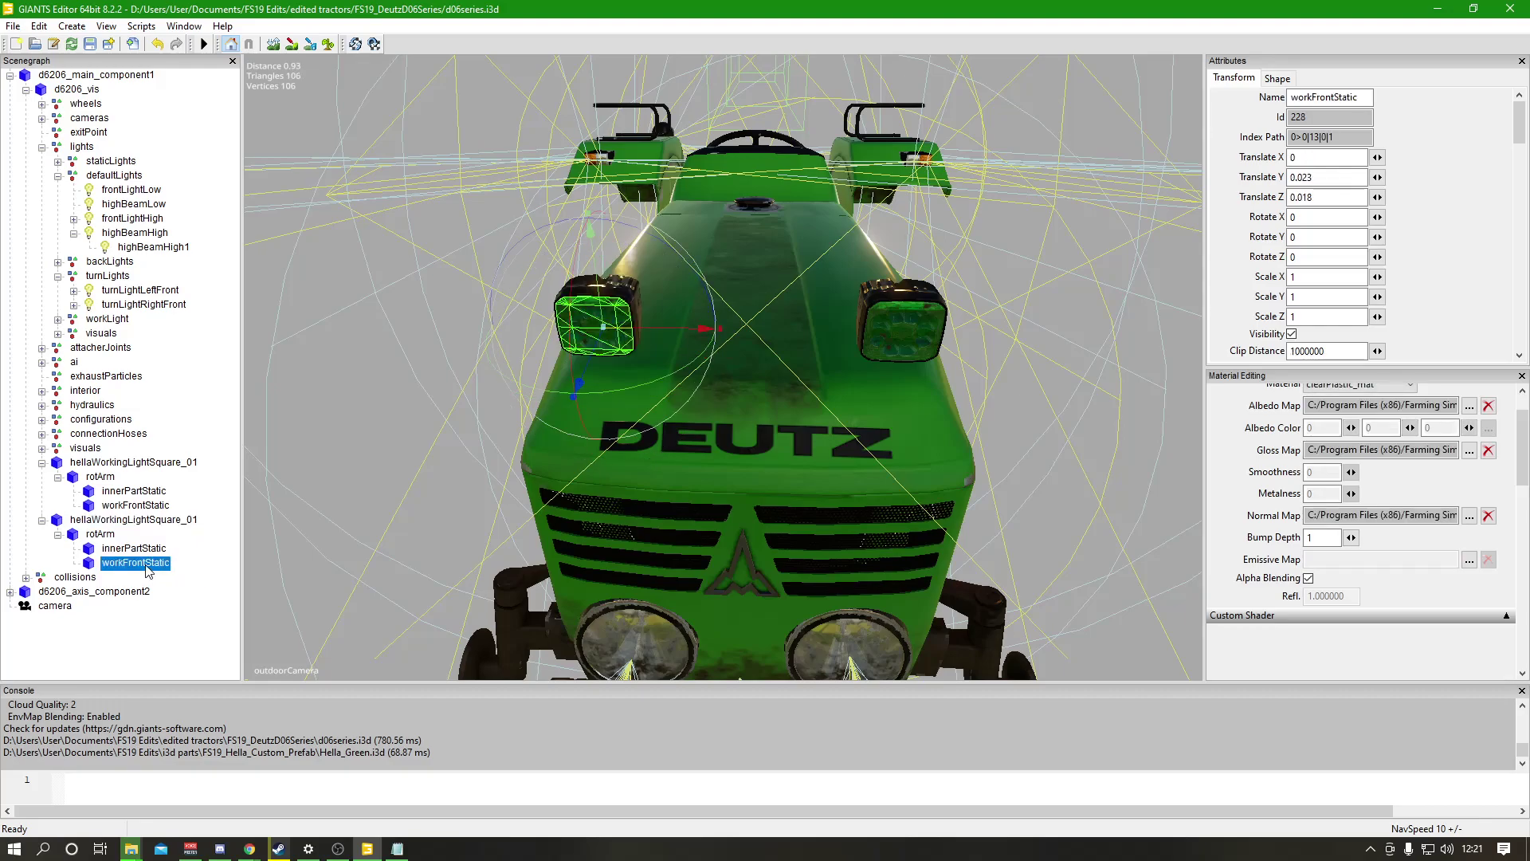
drag(1355, 137, 1288, 138)
click(398, 850)
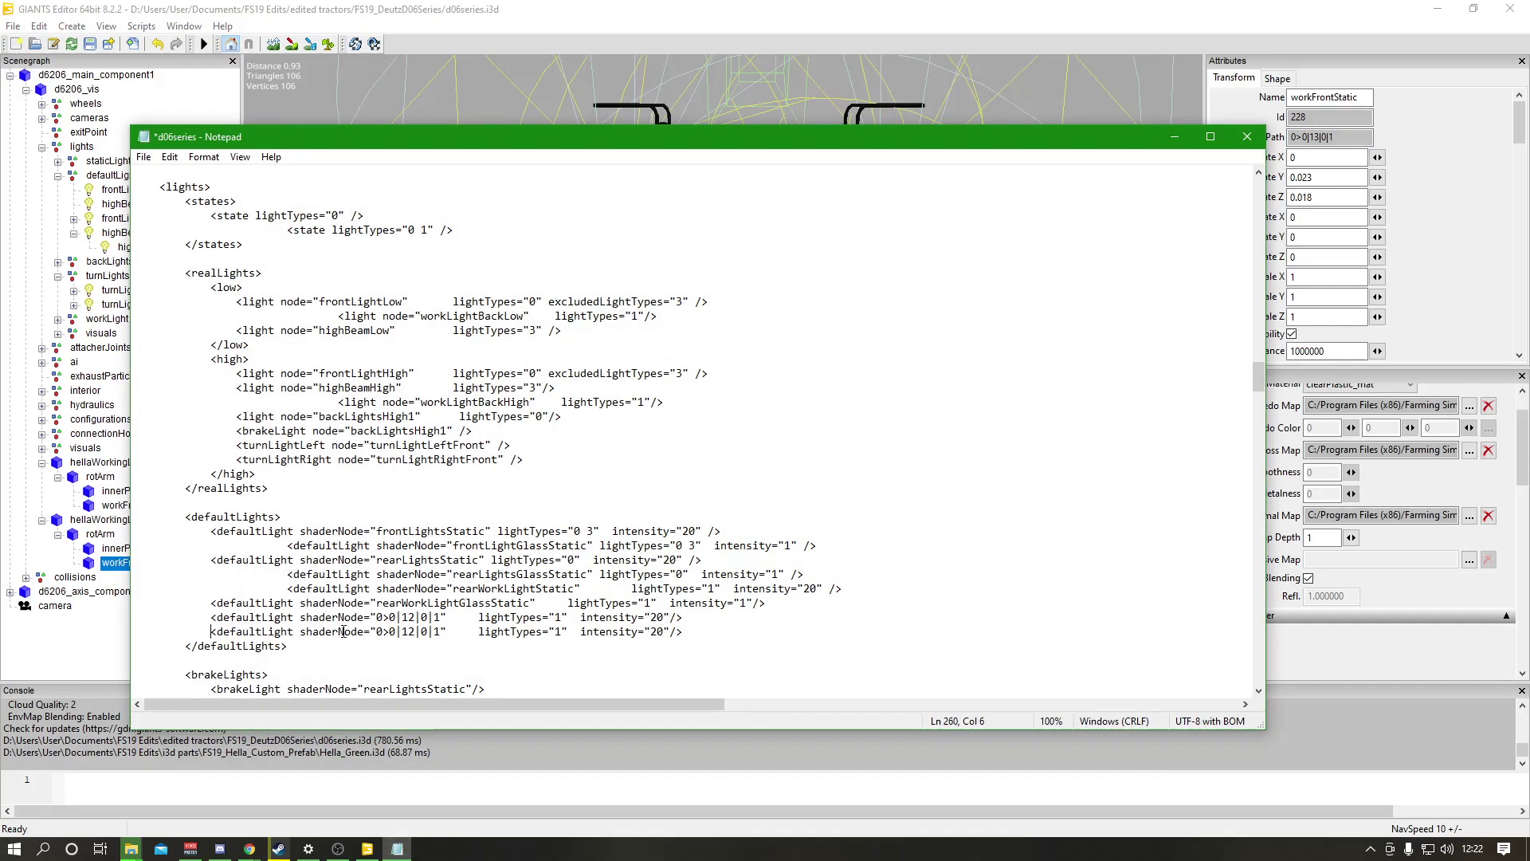
drag(377, 635, 439, 637)
key(BackSpace)
key(ctrl+v)
key(alt+Tab)
key(ctrl+s)
Import the greenLight_LED_01 i3d from the greenLight_LED_01 folder of FS19_ColorLightPack_prefab into the tractor scene.
click(13, 26)
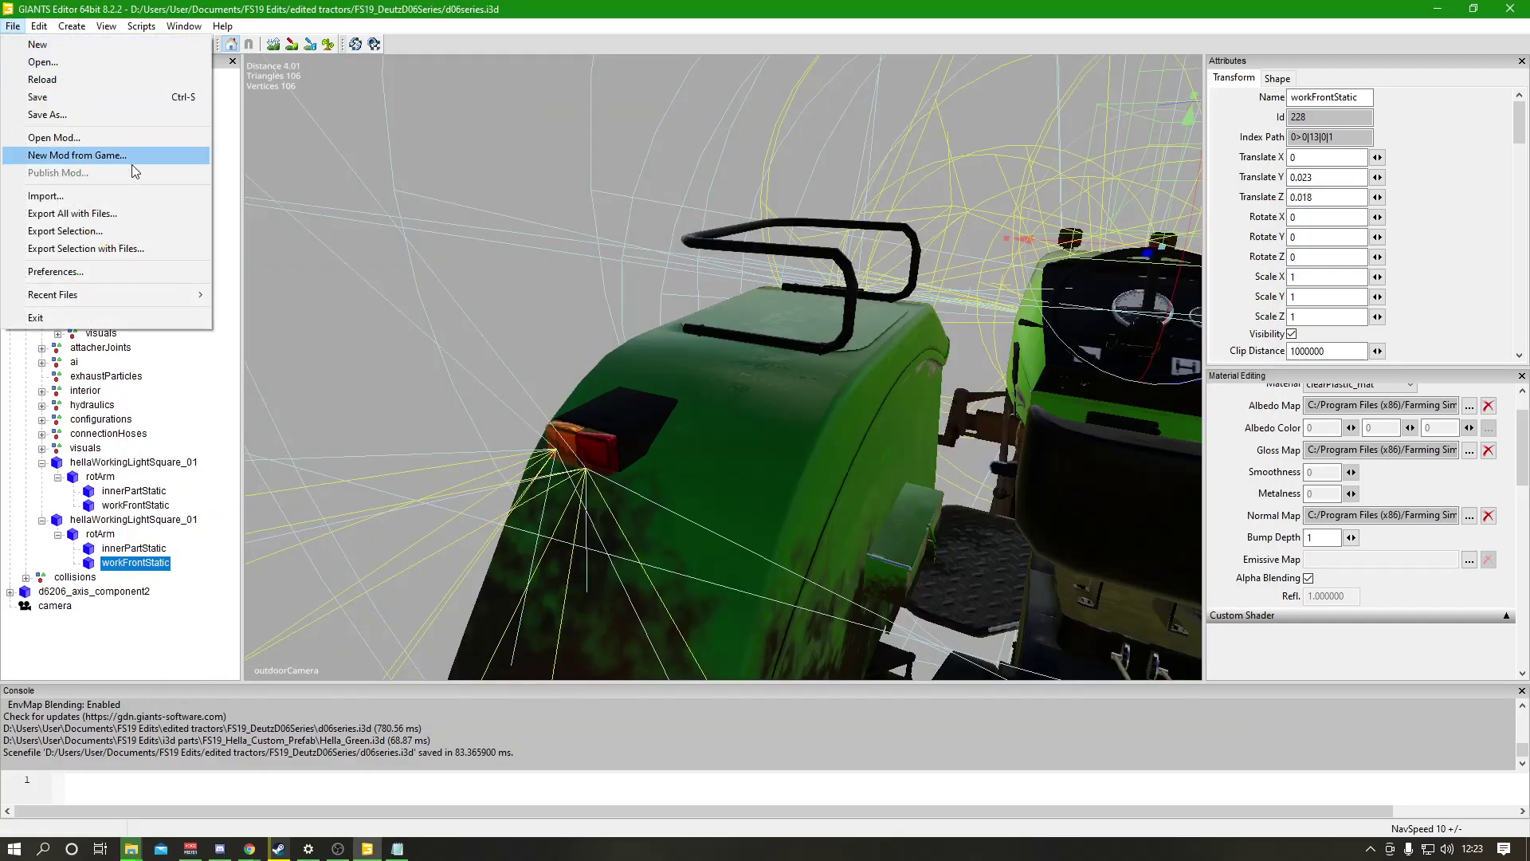
click(49, 196)
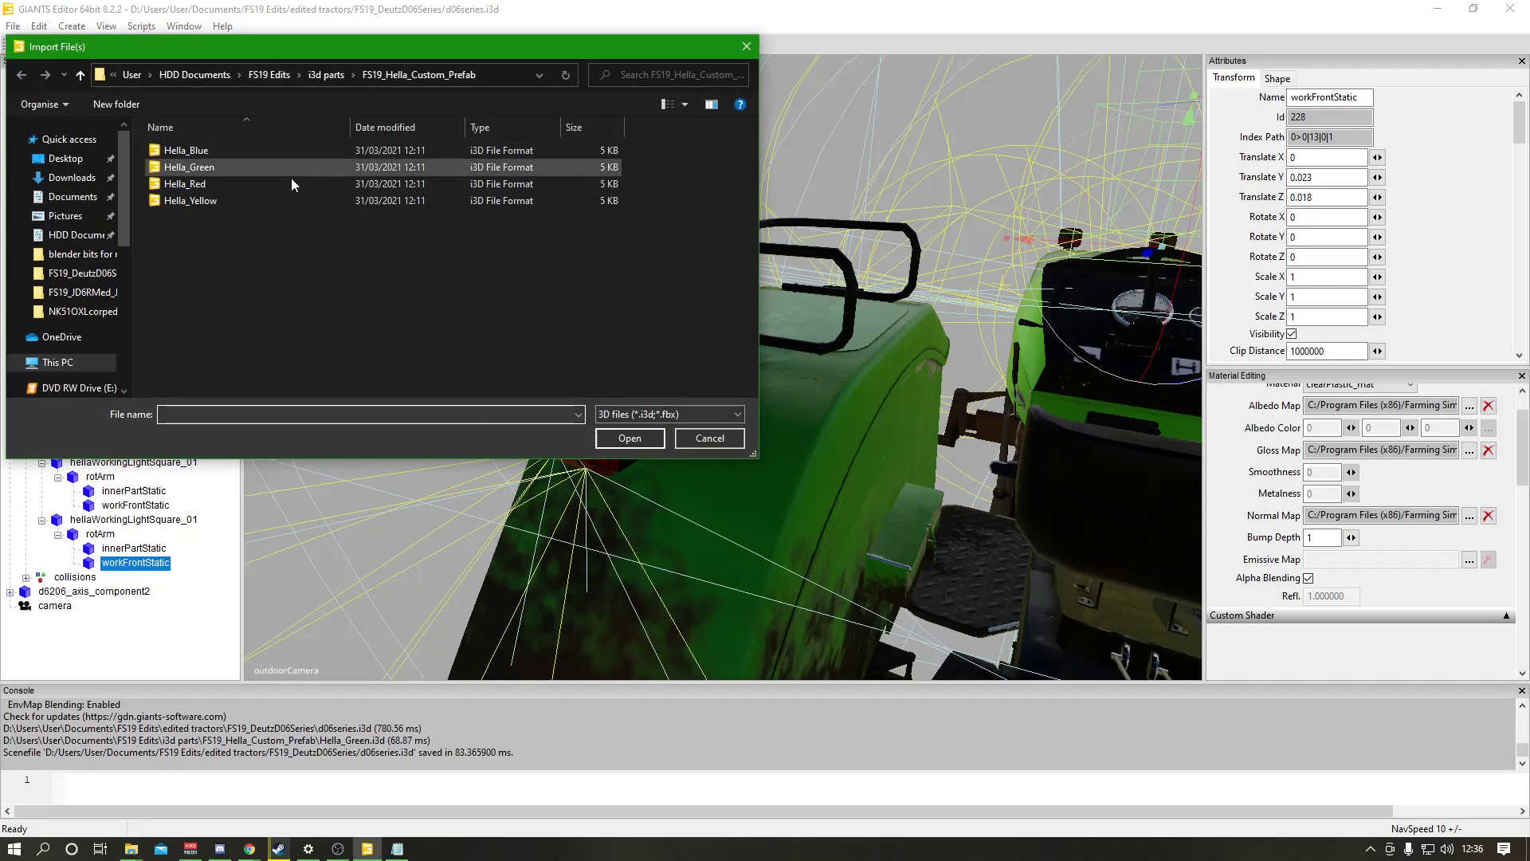
click(327, 79)
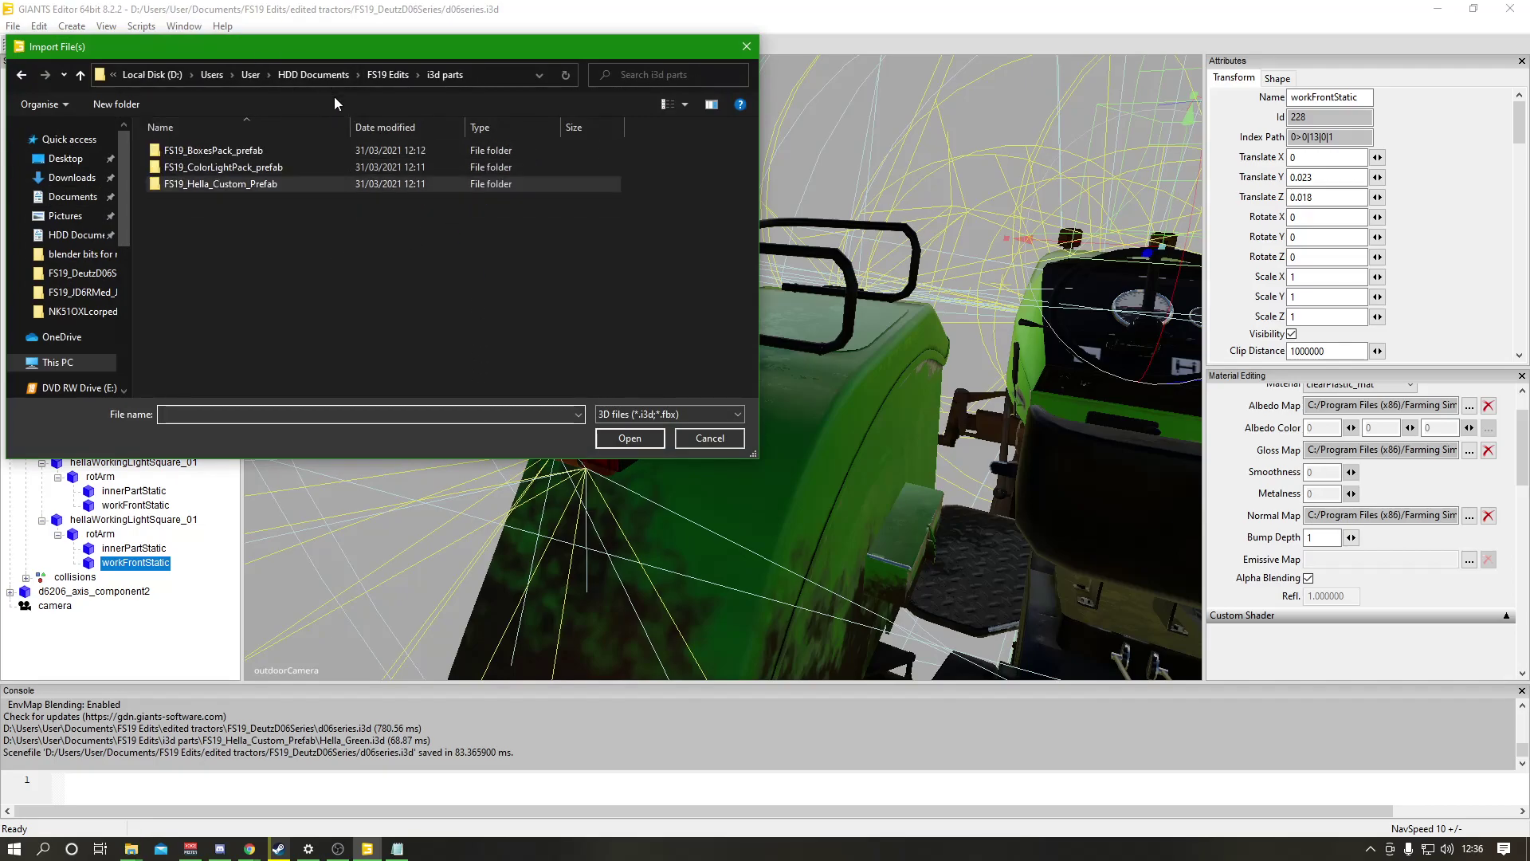
double_click(237, 164)
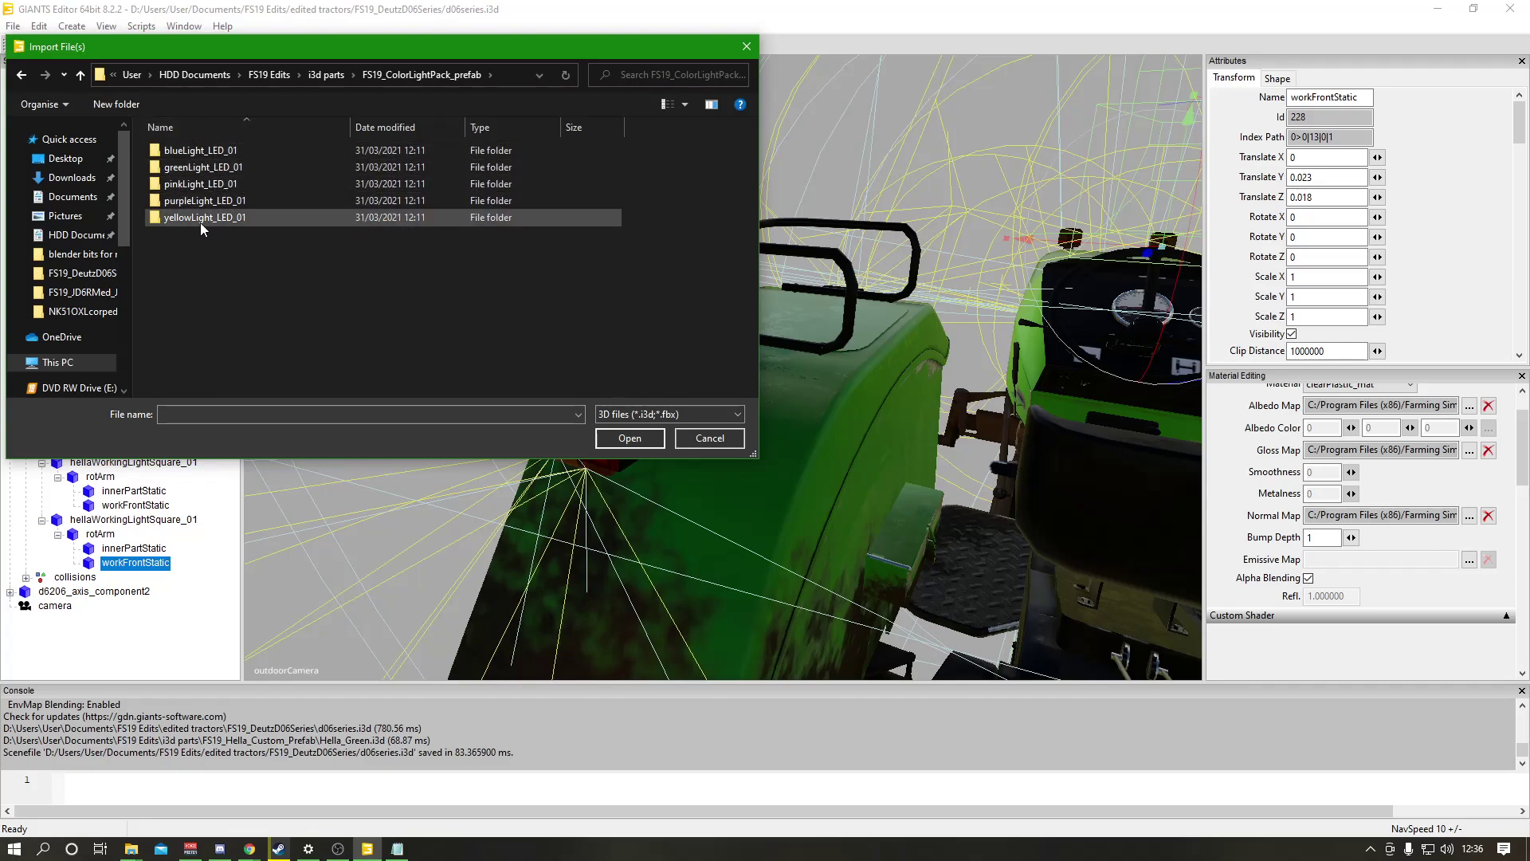
double_click(198, 167)
click(208, 150)
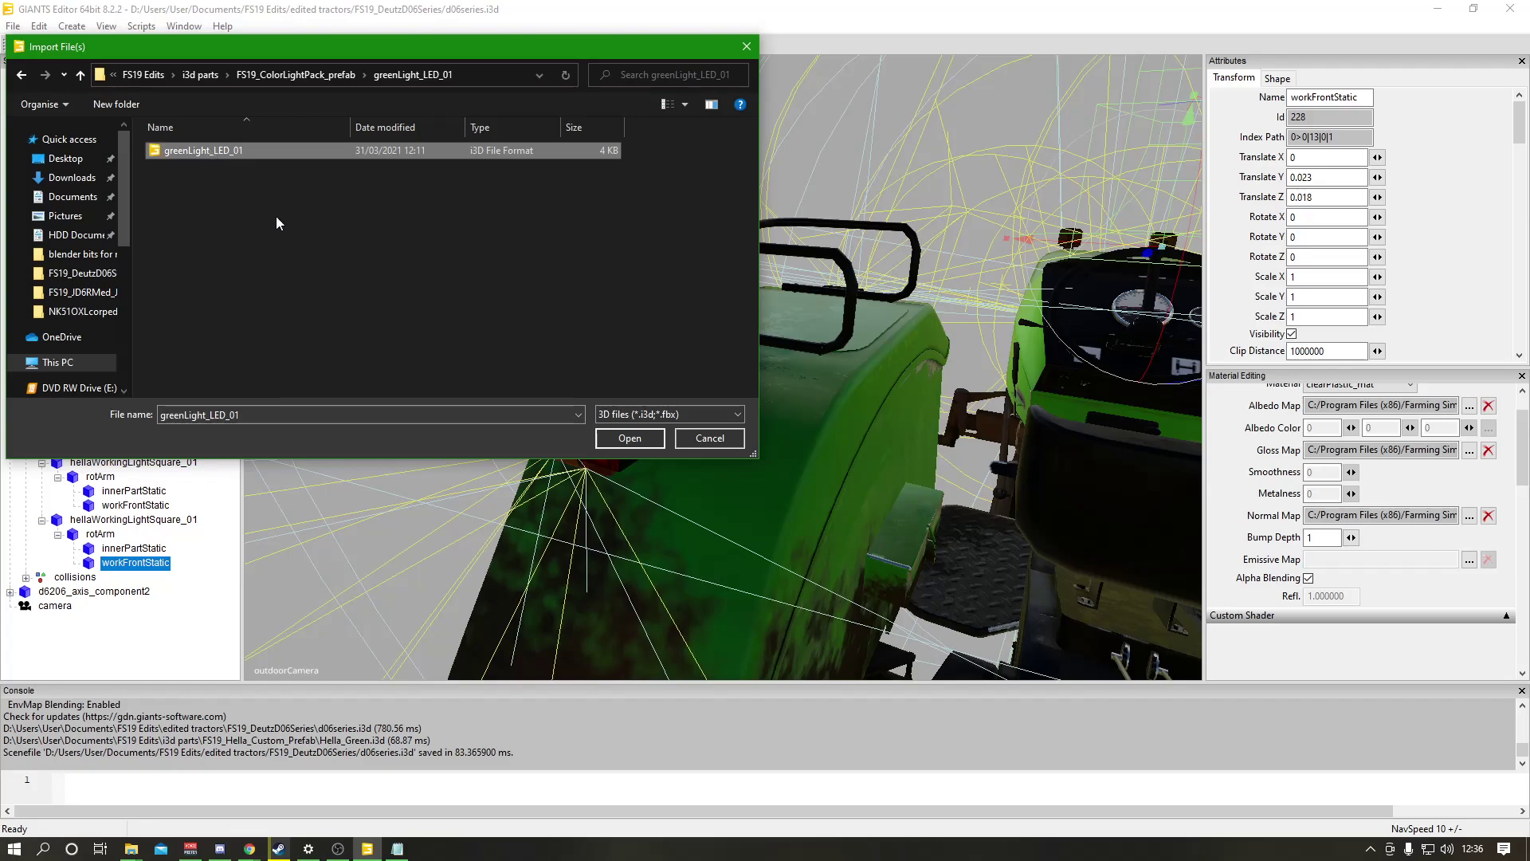
click(629, 438)
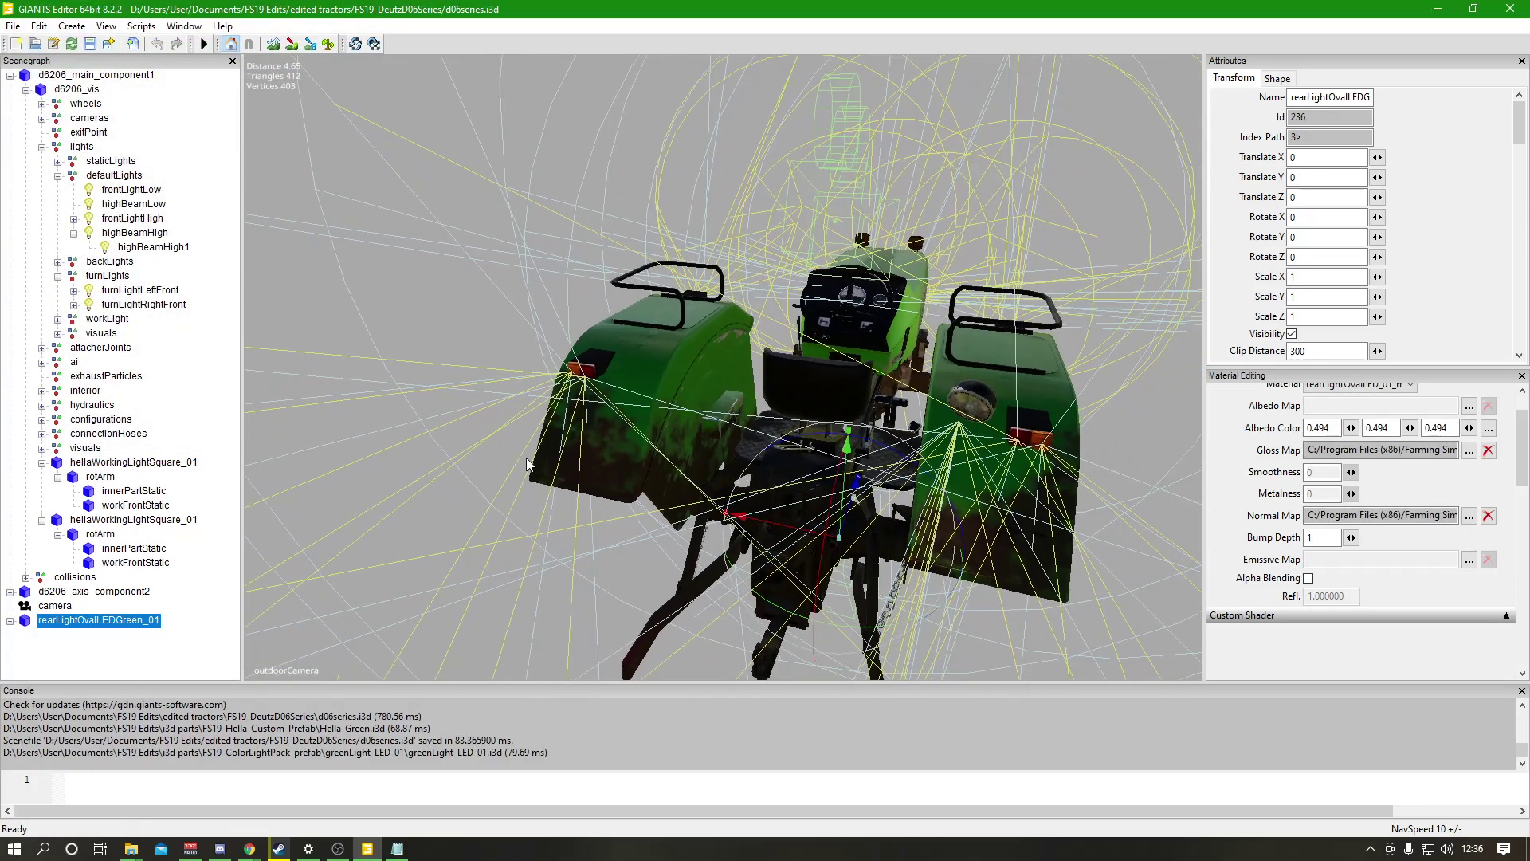
Move the imported rearLightOvalLEDGreen_01 from the scene root into the d6206_vis group.
right_drag(491, 437, 700, 490)
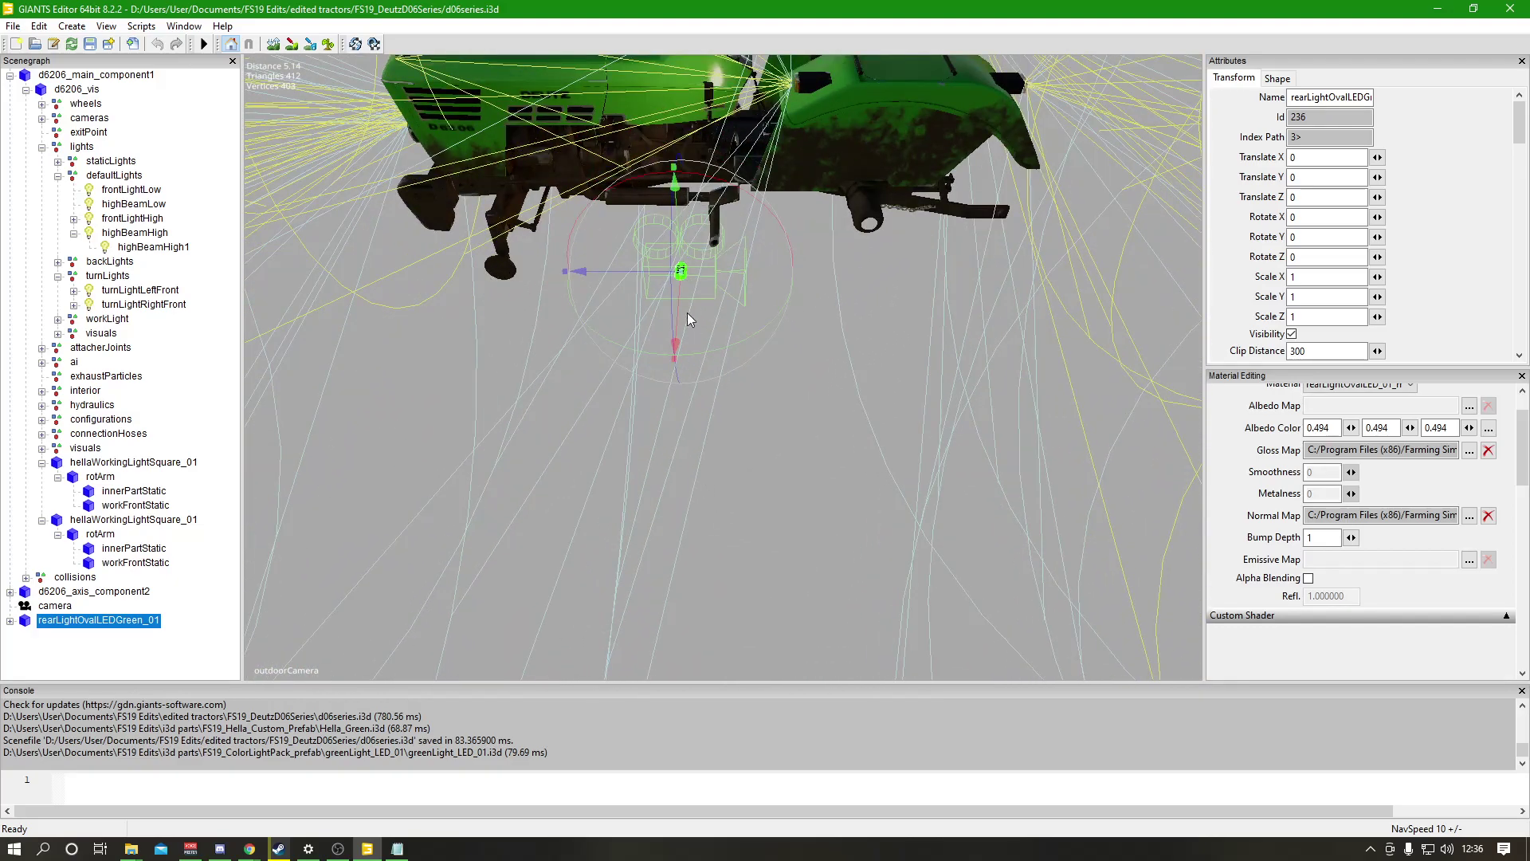
right_drag(840, 443, 790, 430)
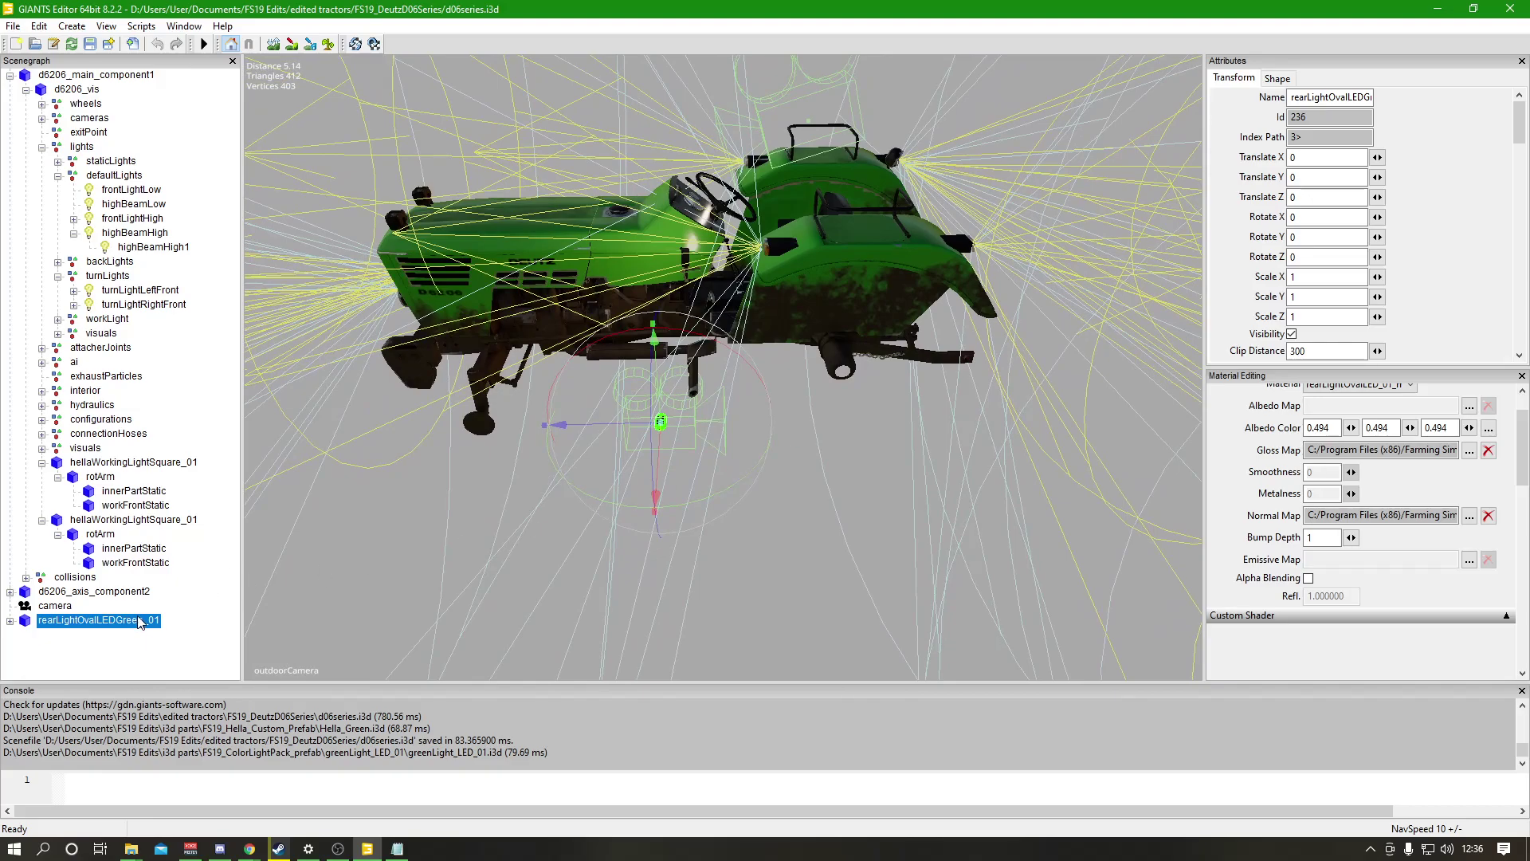
key(Delete)
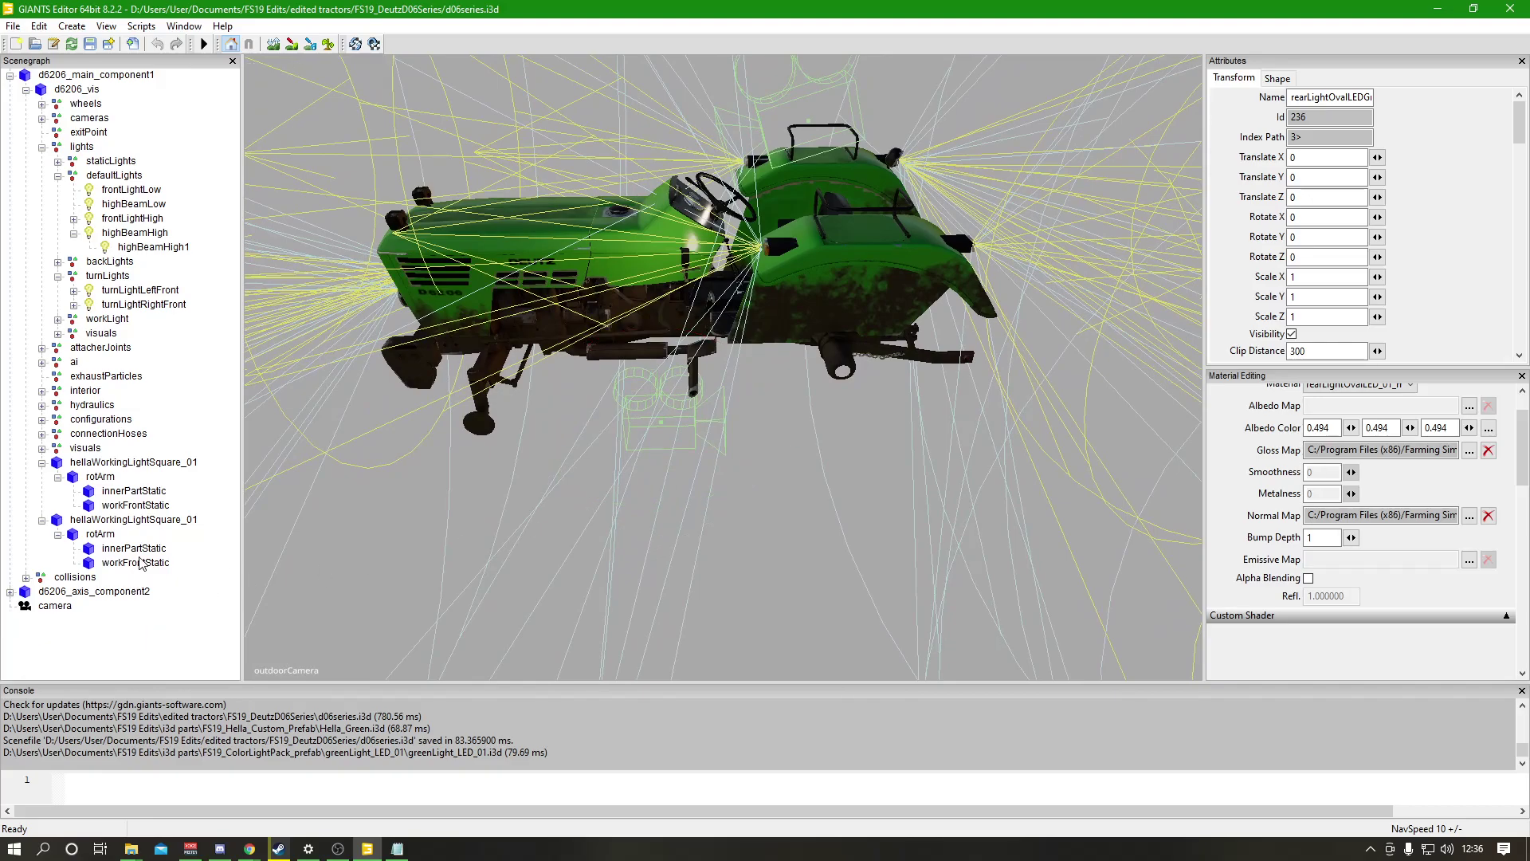
click(73, 89)
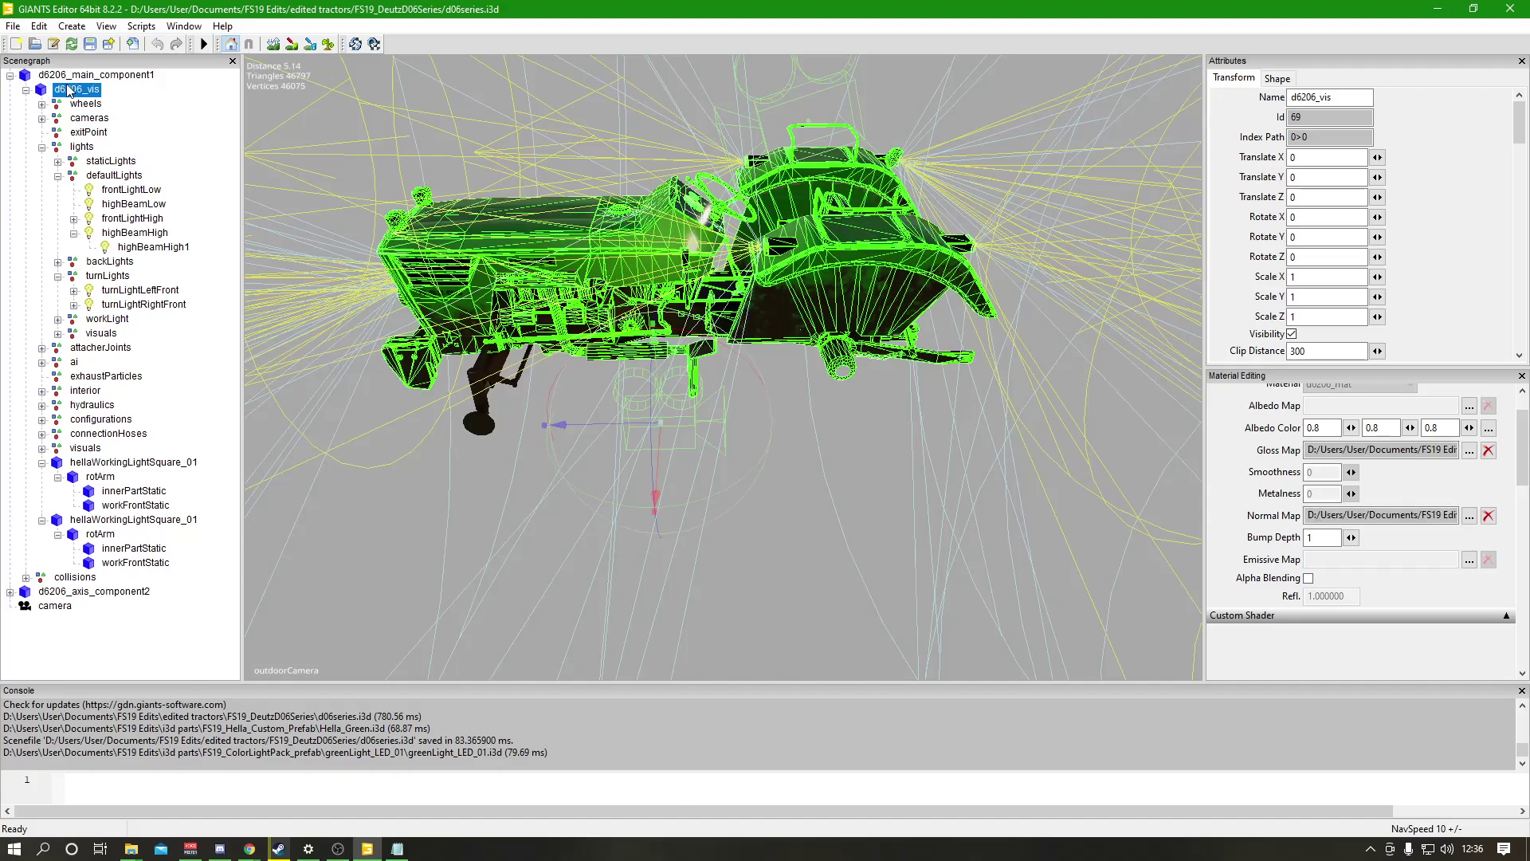
key(ctrl+v)
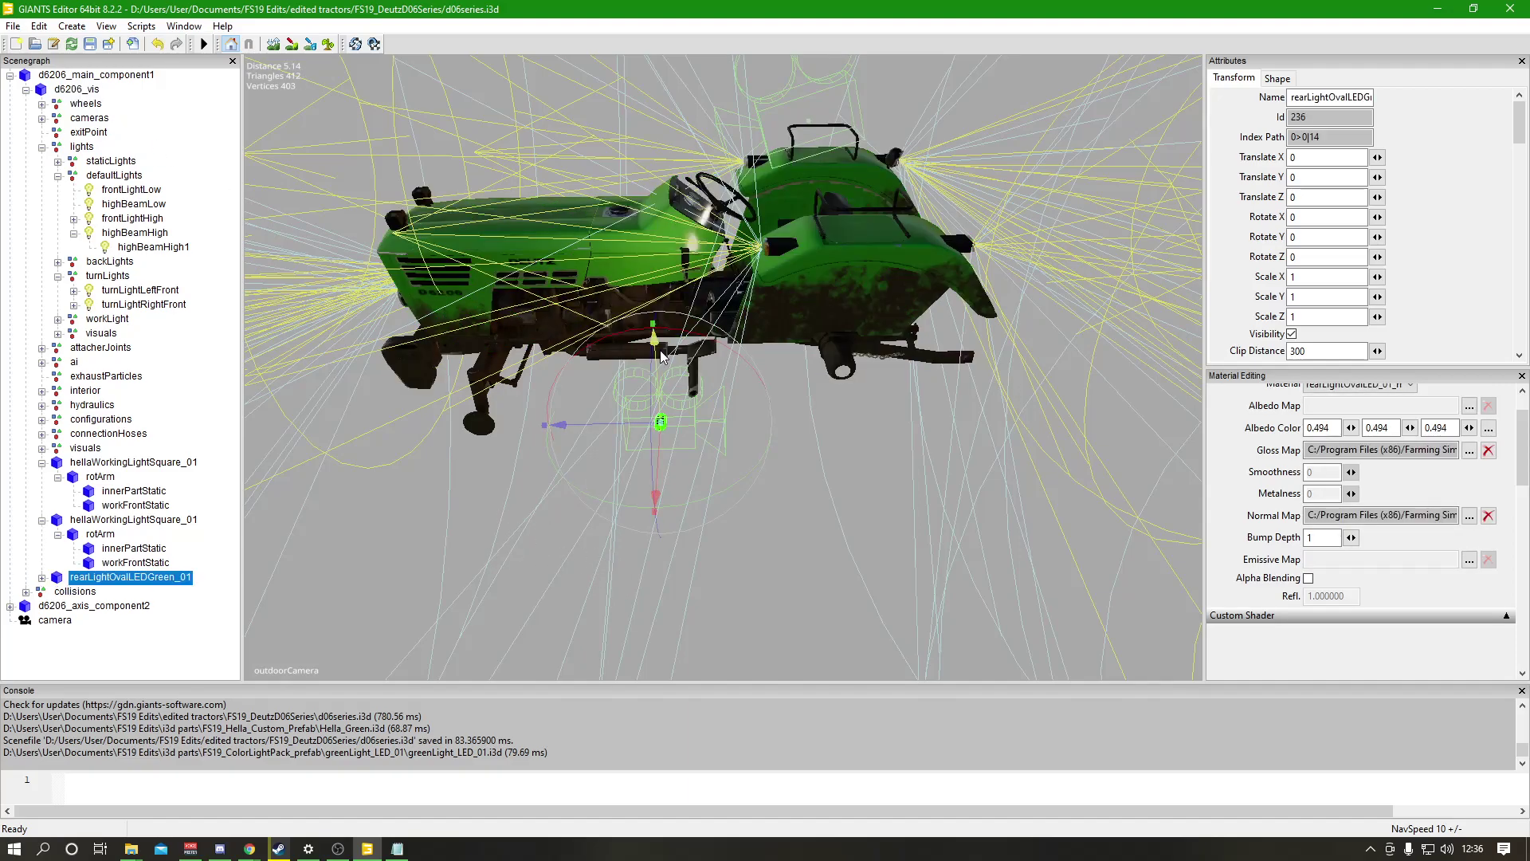
Raise rearLightOvalLEDGreen_01 to a Y translation of about 1.967 and rotate it about 60 degrees around X.
drag(660, 351, 661, 54)
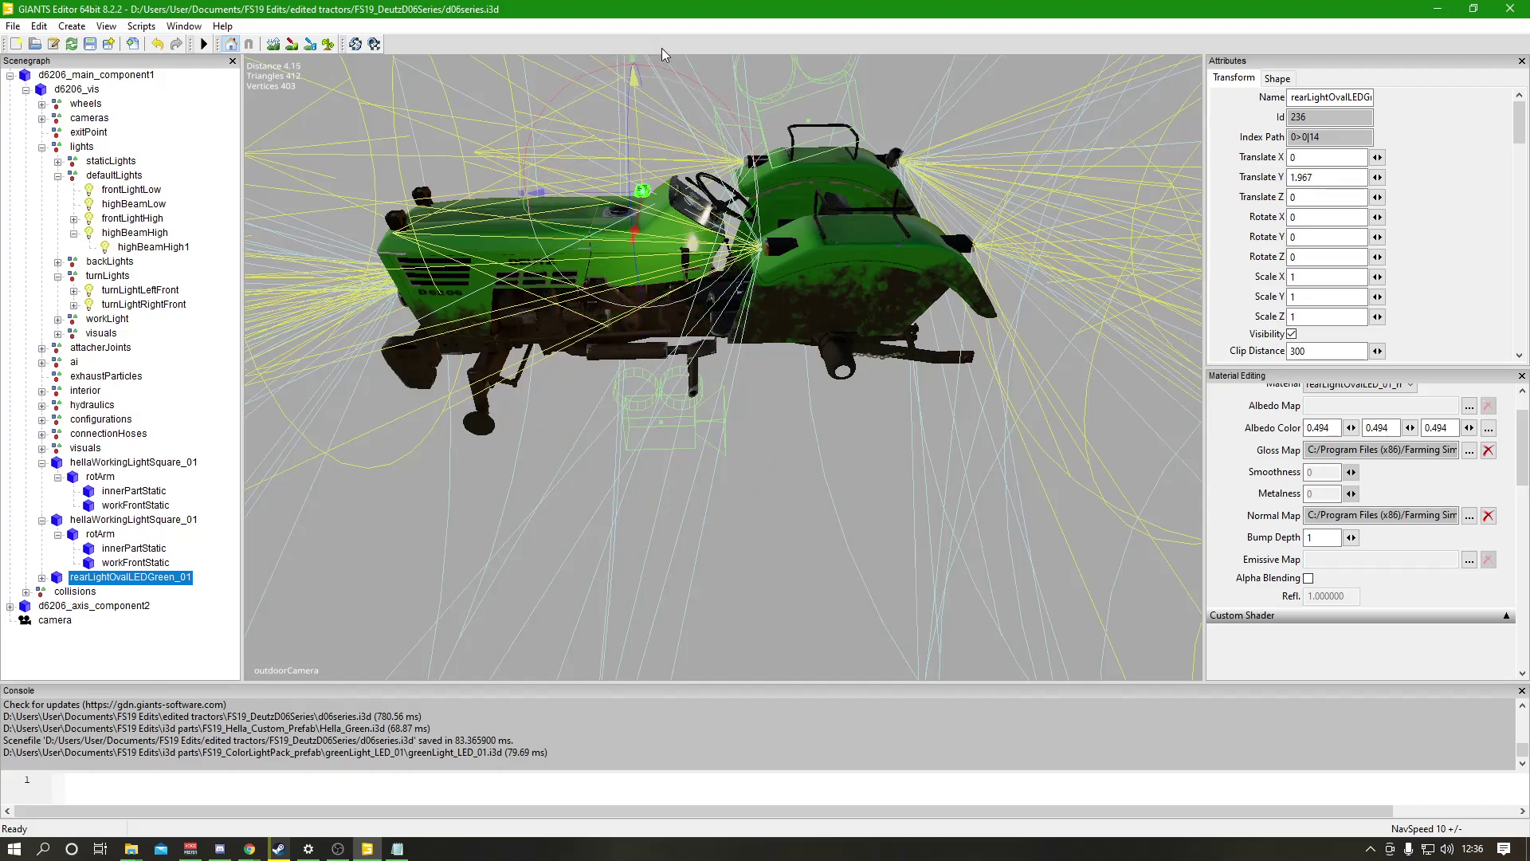
right_drag(819, 422, 610, 484)
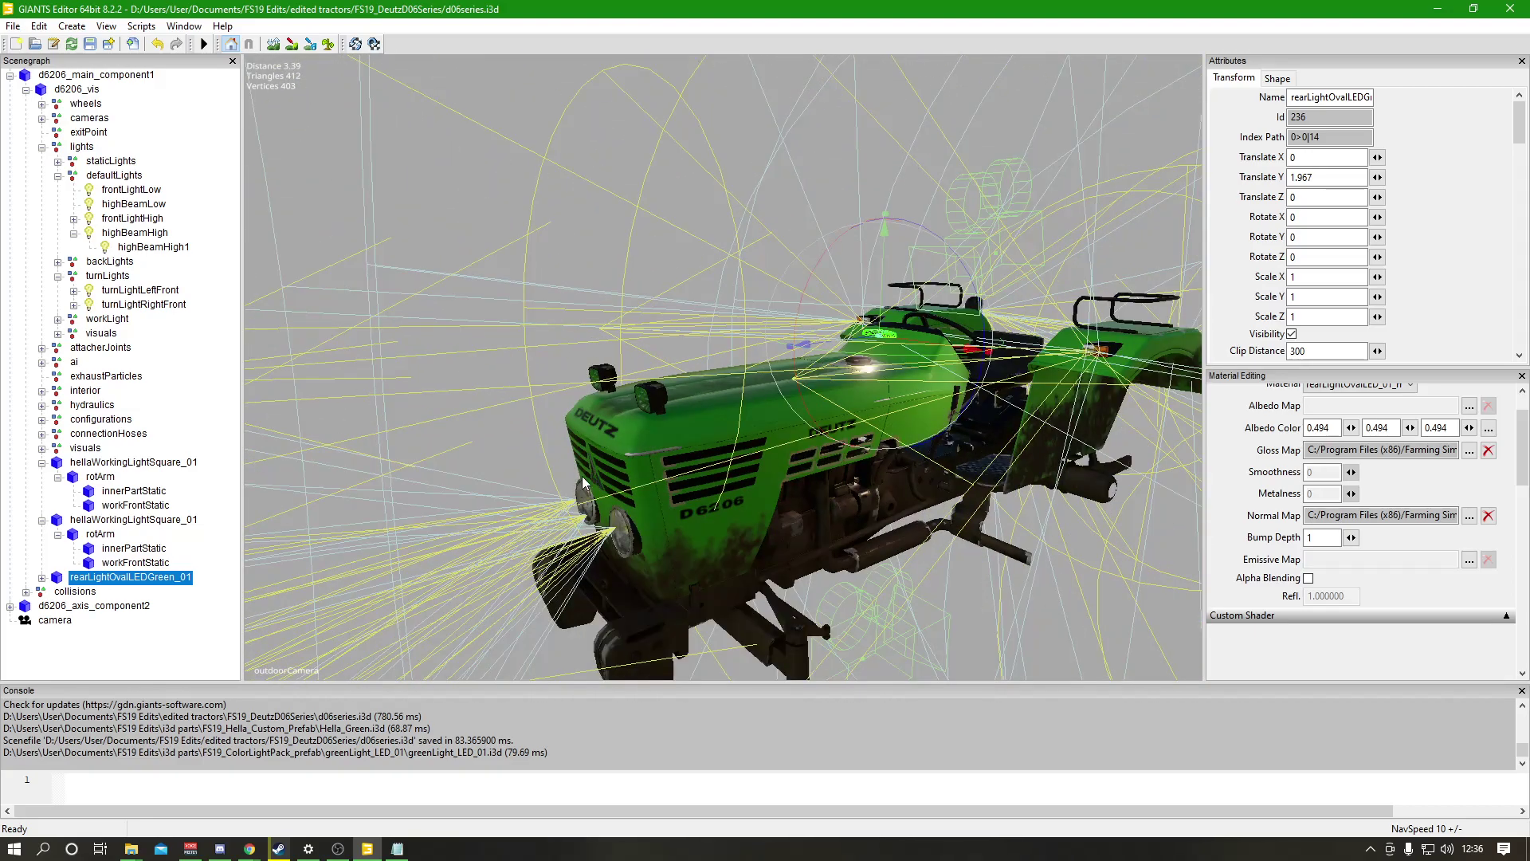
drag(800, 375, 863, 414)
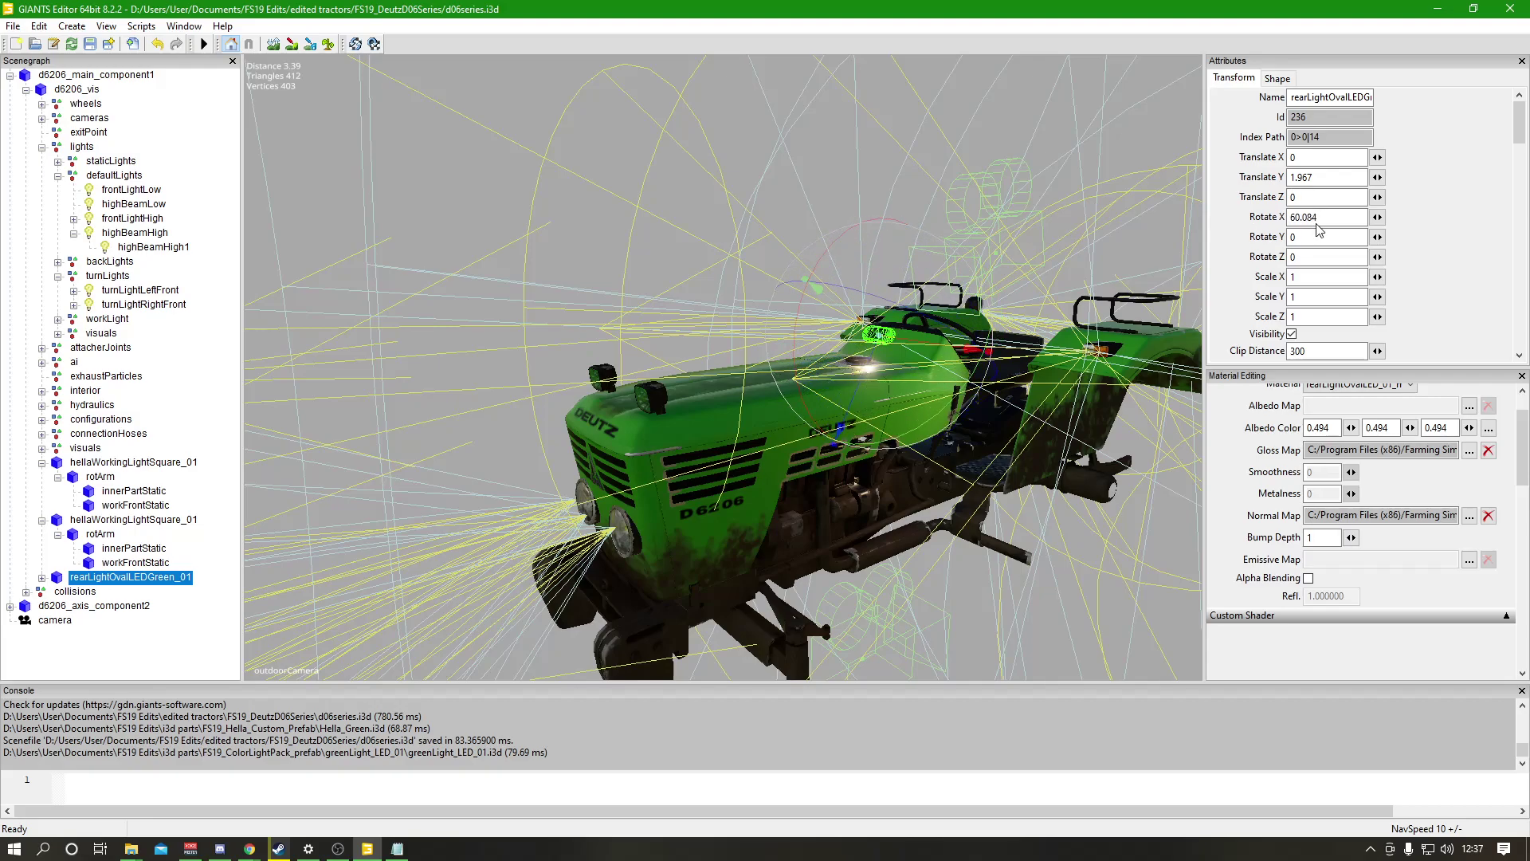
Set the green LED light's X rotation to 90 and move it forward over the hood to a Z translation of about 1.513.
drag(1332, 217, 1271, 223)
text(90)
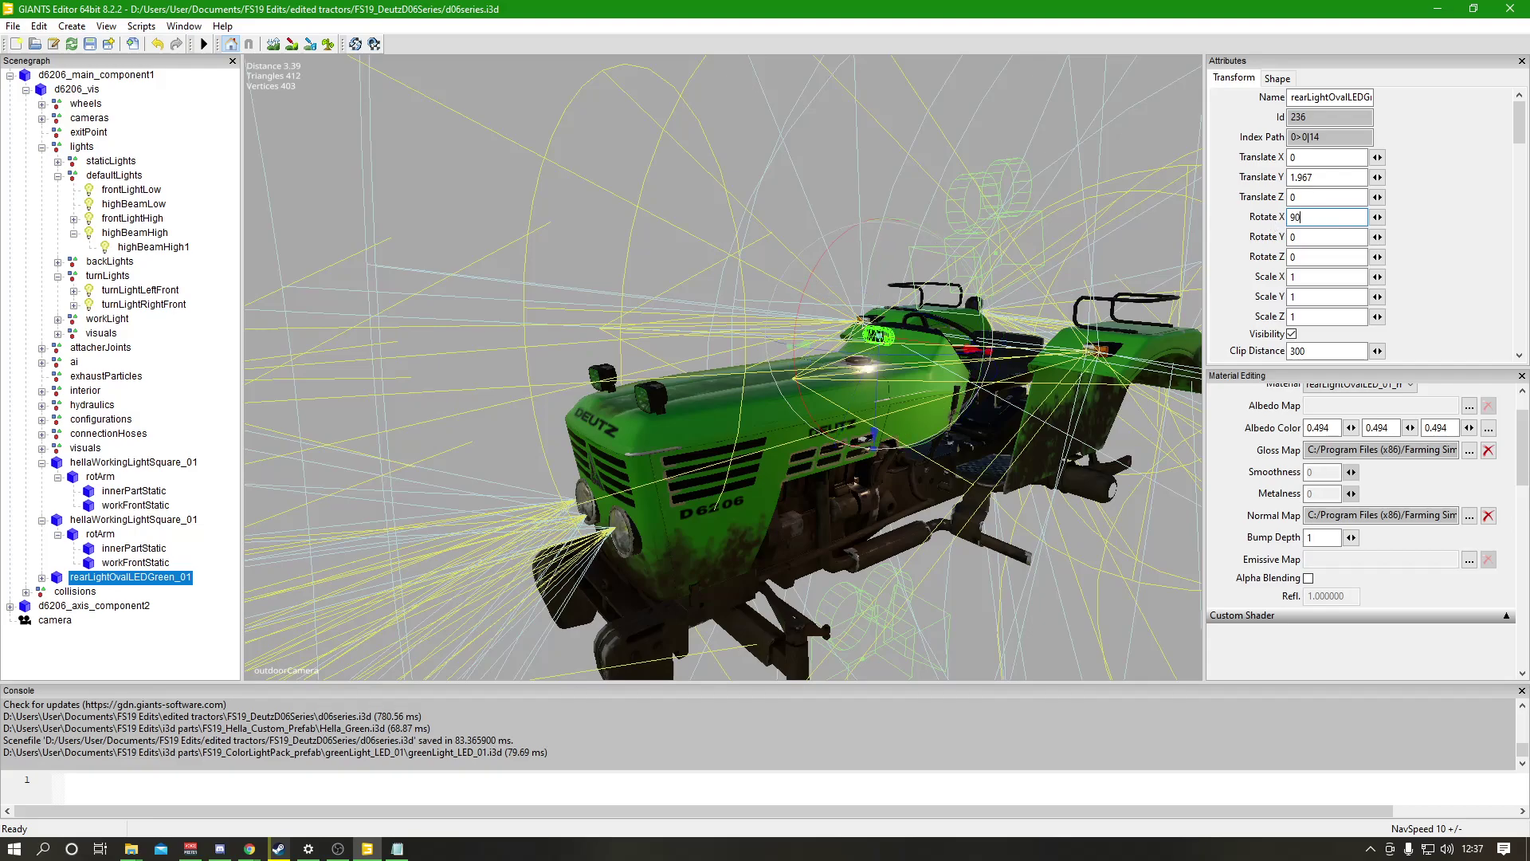
key(Return)
drag(808, 342, 794, 383)
middle_drag(794, 383, 886, 487)
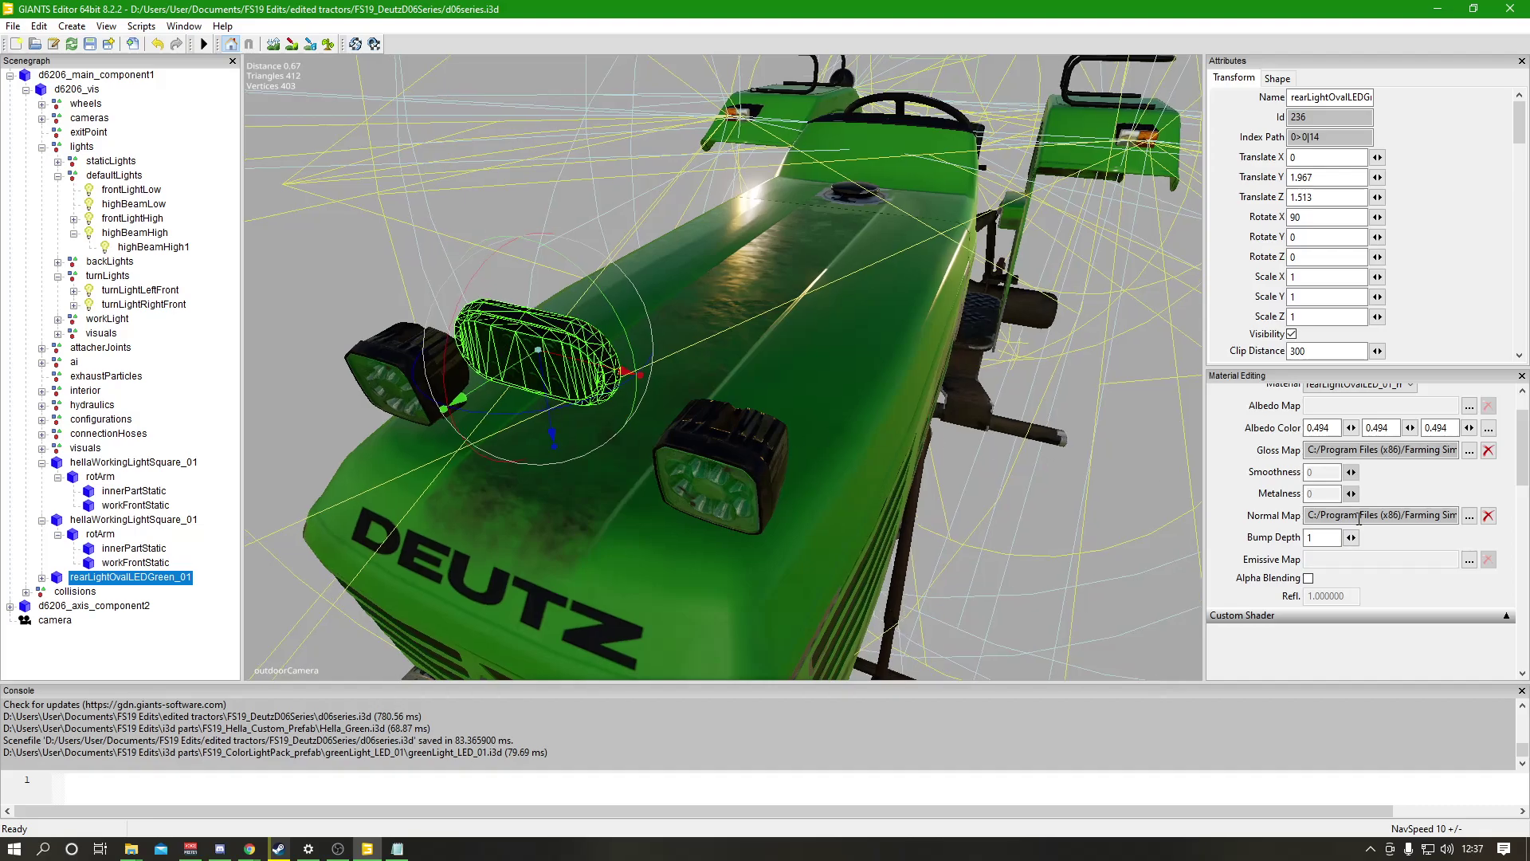
Scale rearLightOvalLEDGreen_01 to 0.5 on the X, Y and Z axes.
click(1308, 278)
key(BackSpace)
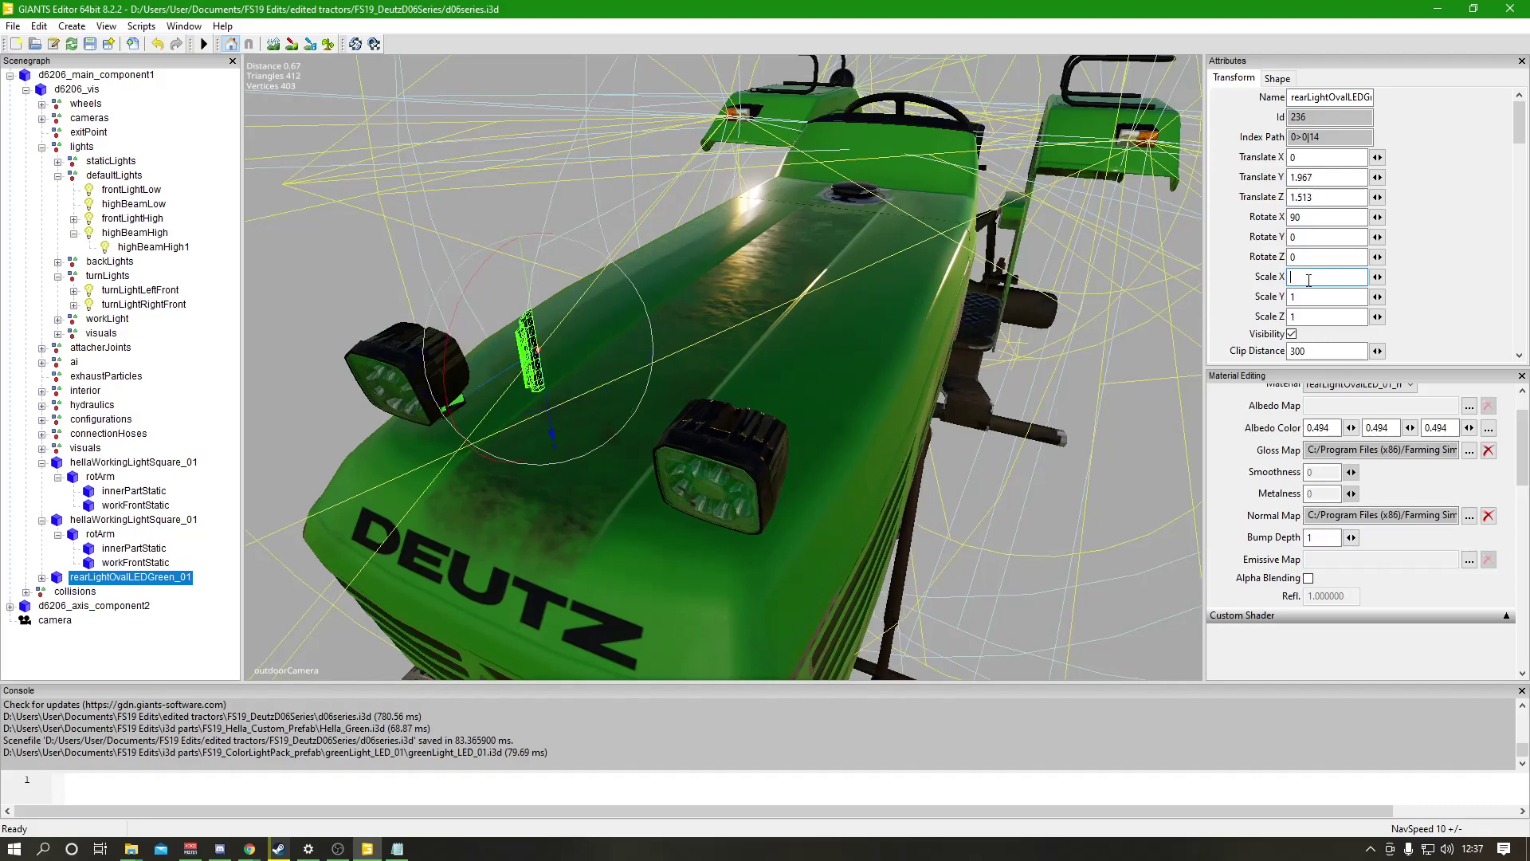
text(0.5)
key(Return)
click(1313, 301)
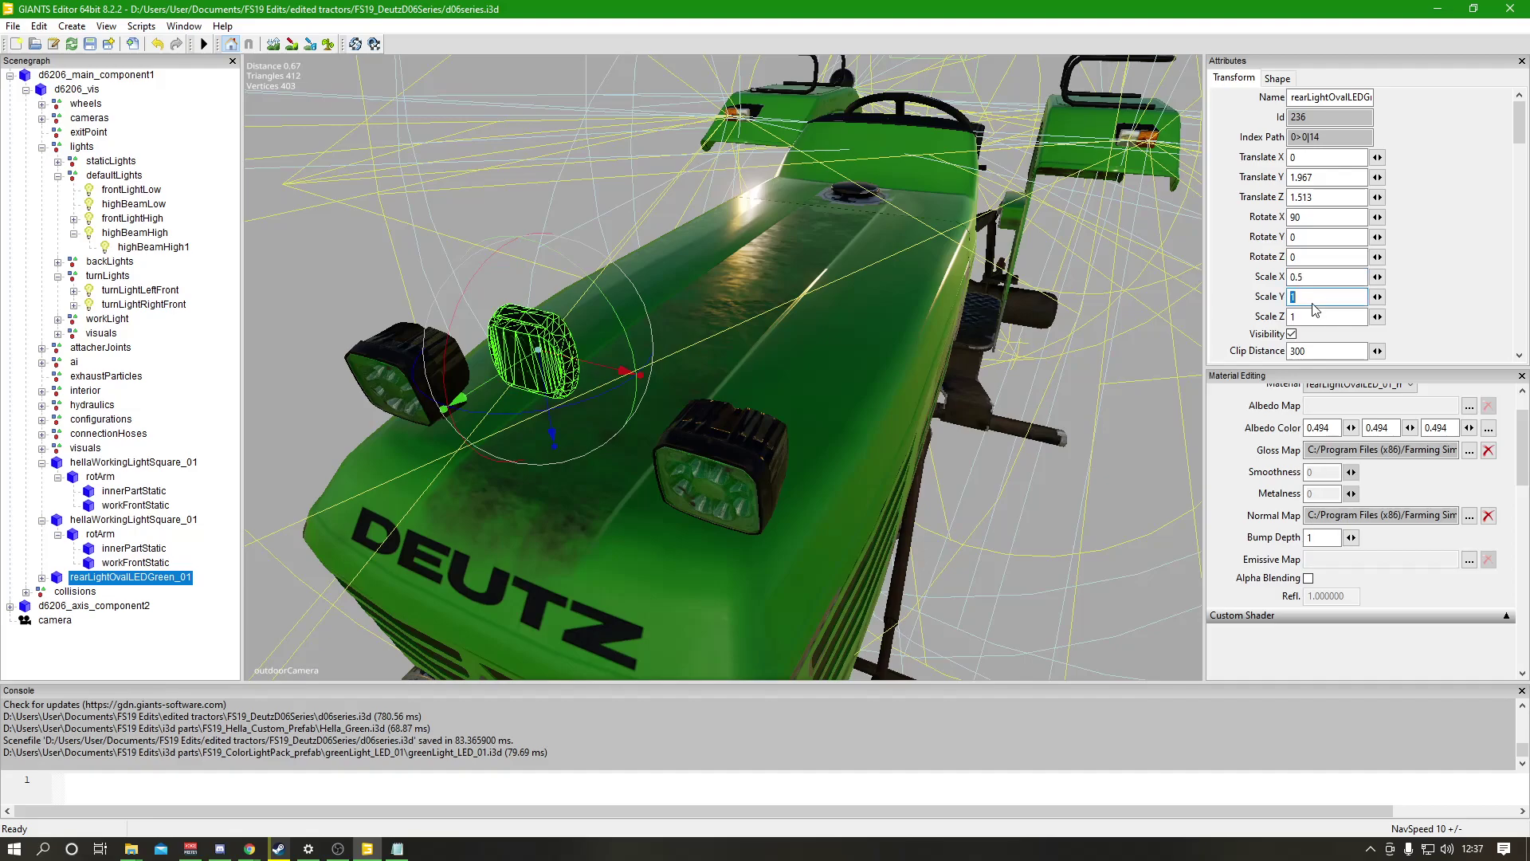
key(BackSpace)
text(0.5)
key(Return)
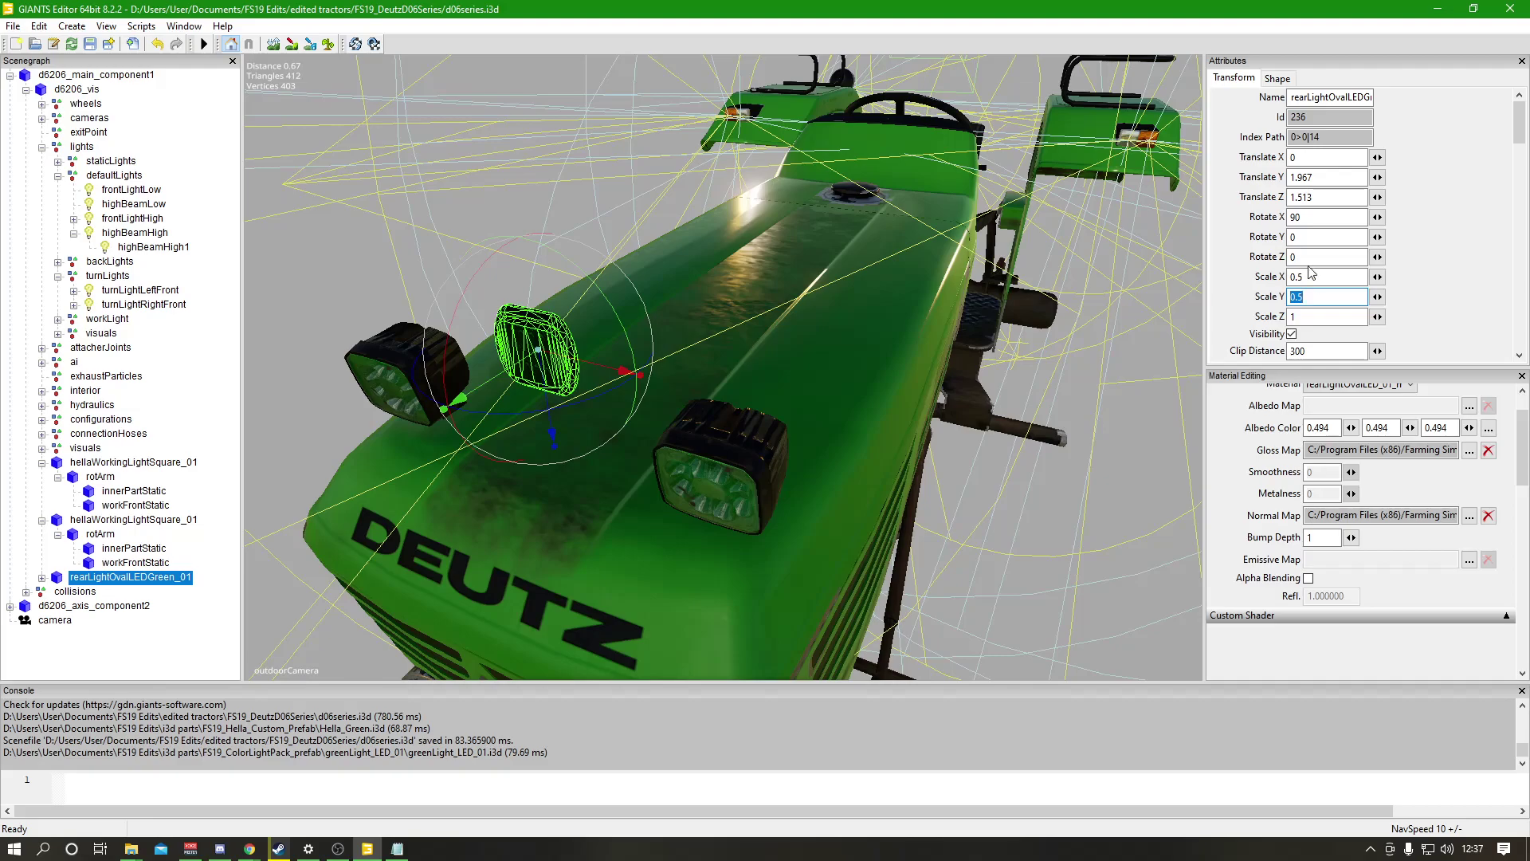
click(1326, 316)
key(BackSpace)
text(0.5)
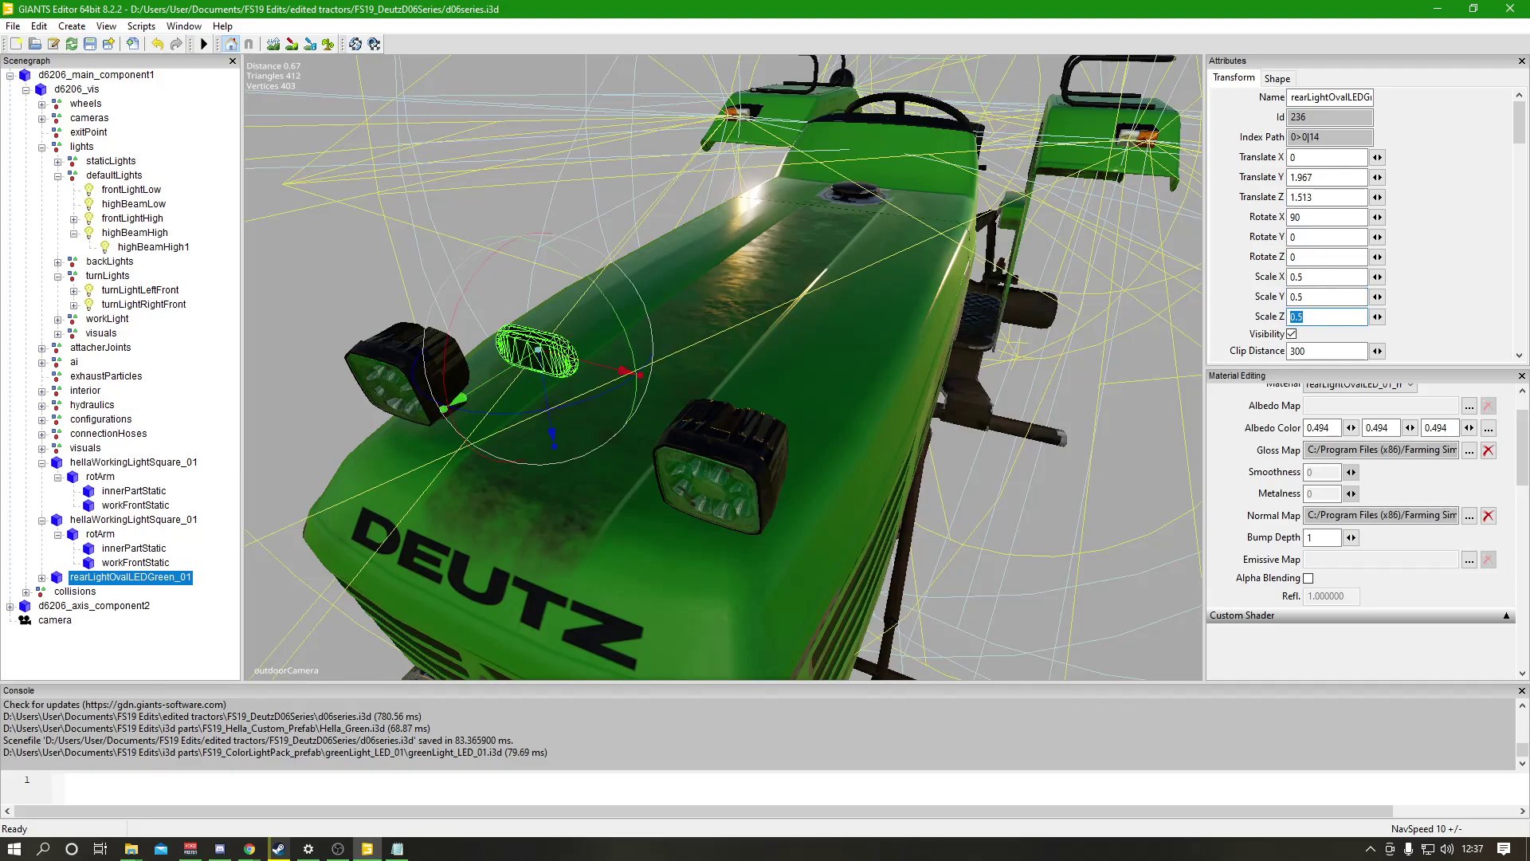
Place the green light on one side of the front grille, at about X 0.147, Y 1.62 and Z 1.672.
middle_drag(822, 440, 713, 447)
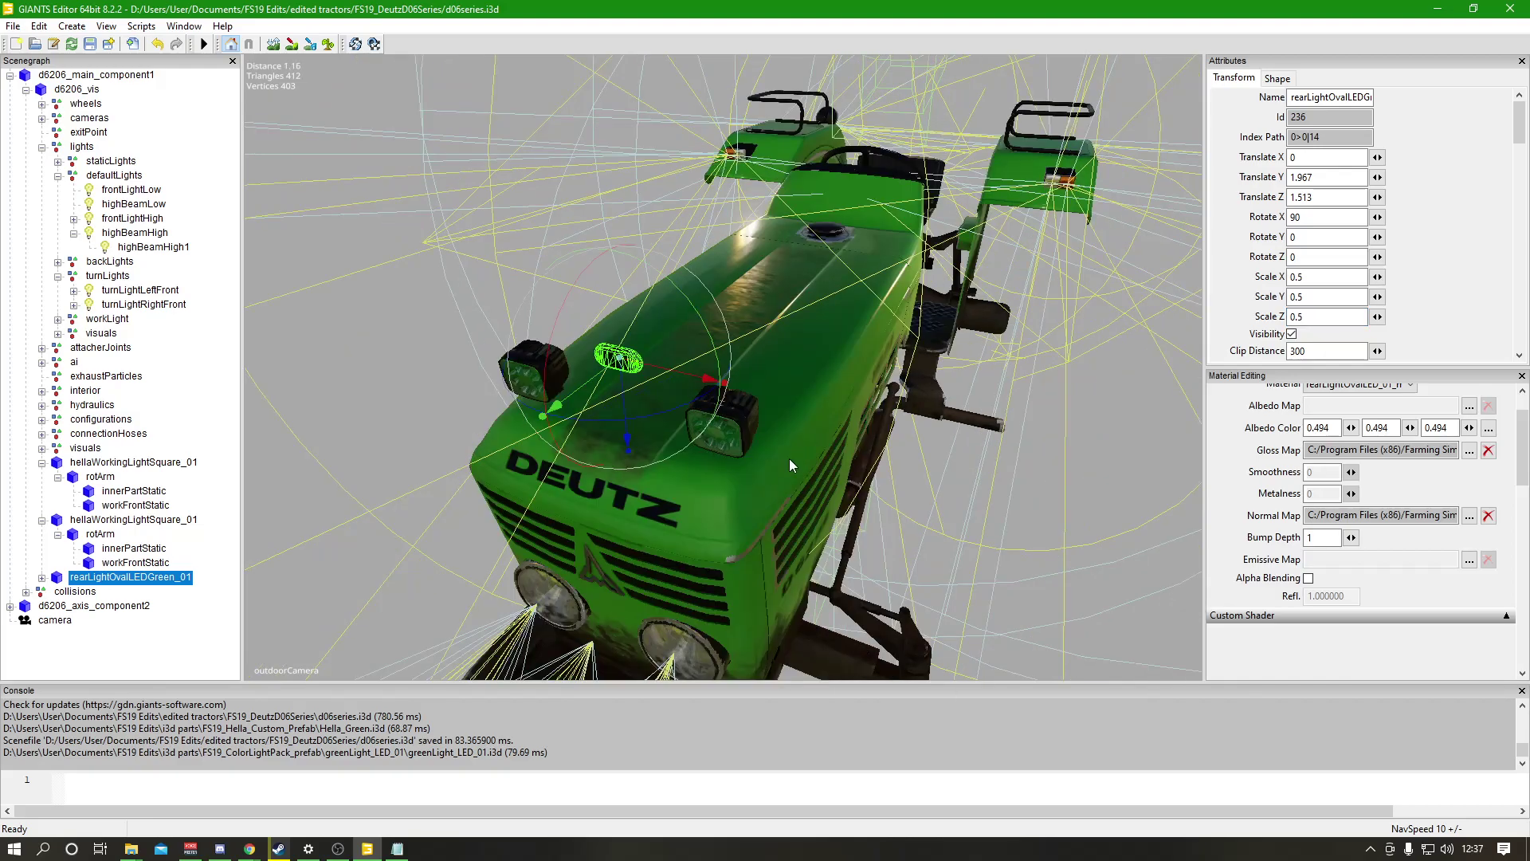
middle_drag(832, 461, 781, 457)
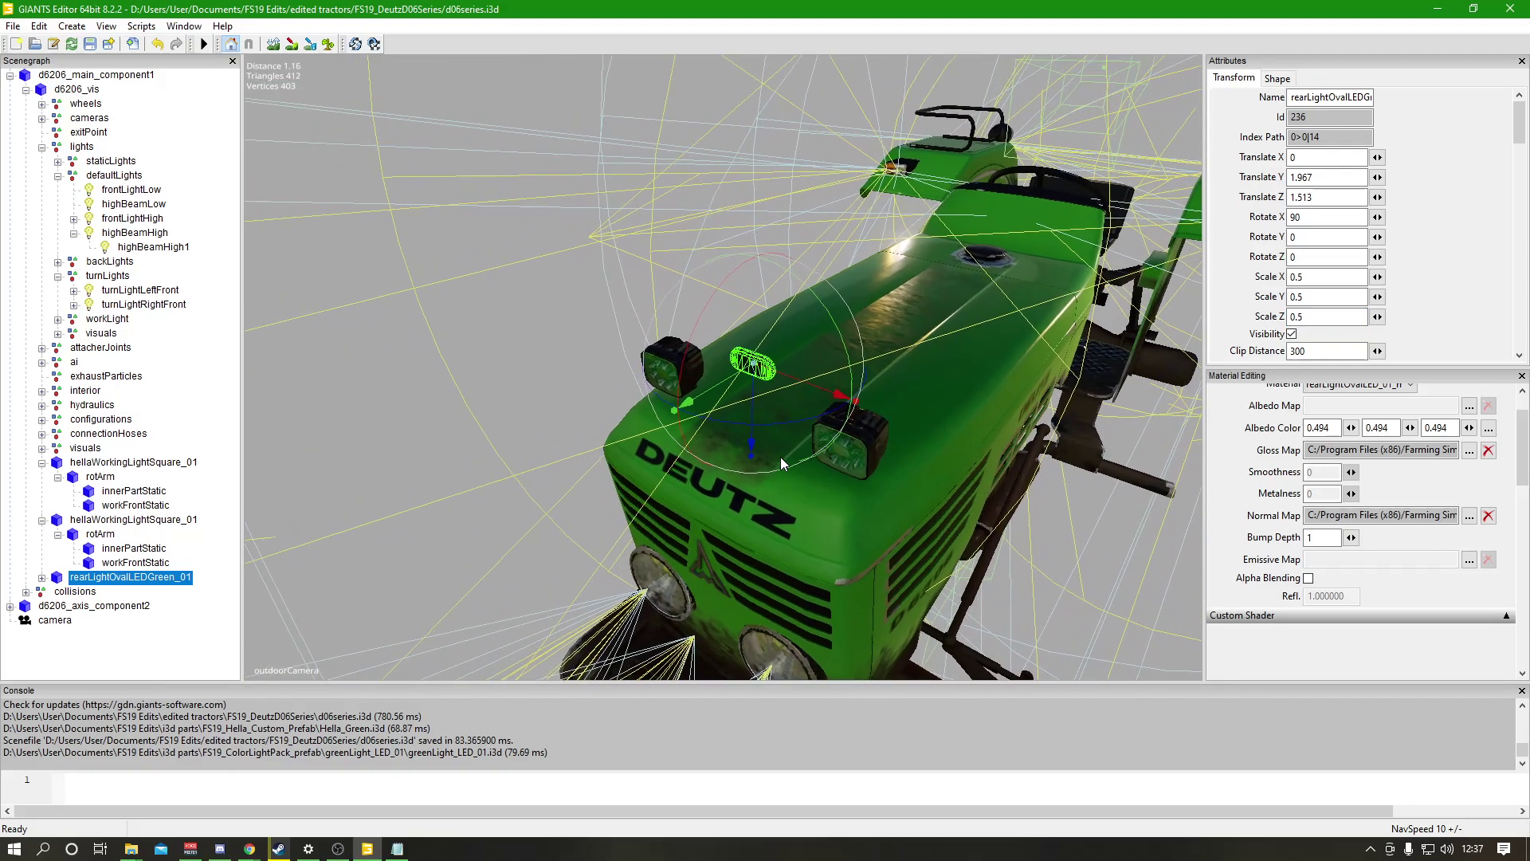
drag(656, 431, 611, 473)
drag(777, 449, 948, 465)
scroll(890, 503, up, 5)
scroll(1094, 456, down, 6)
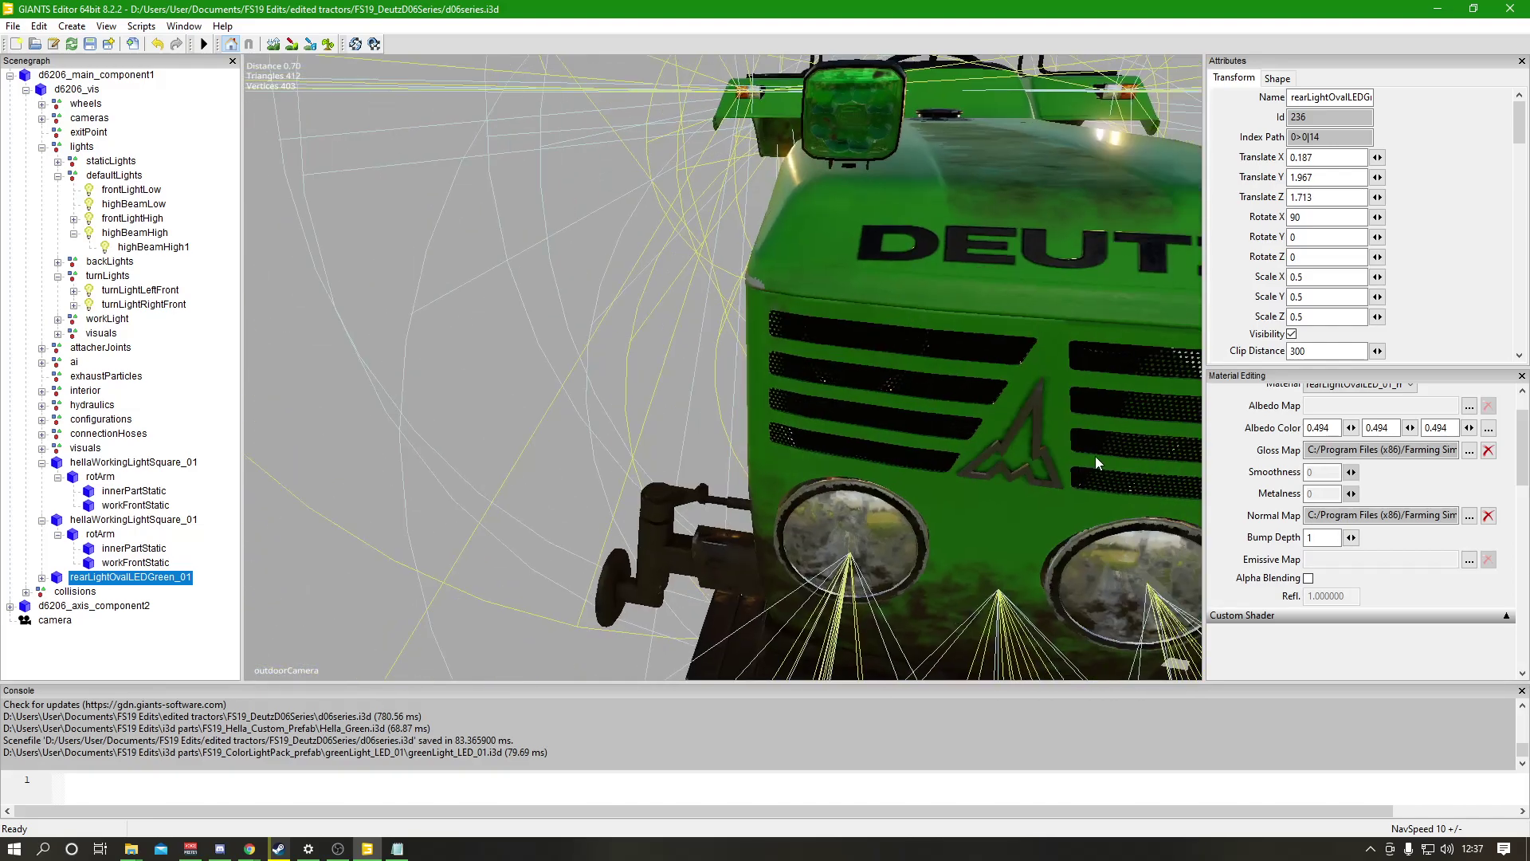
drag(947, 291, 941, 510)
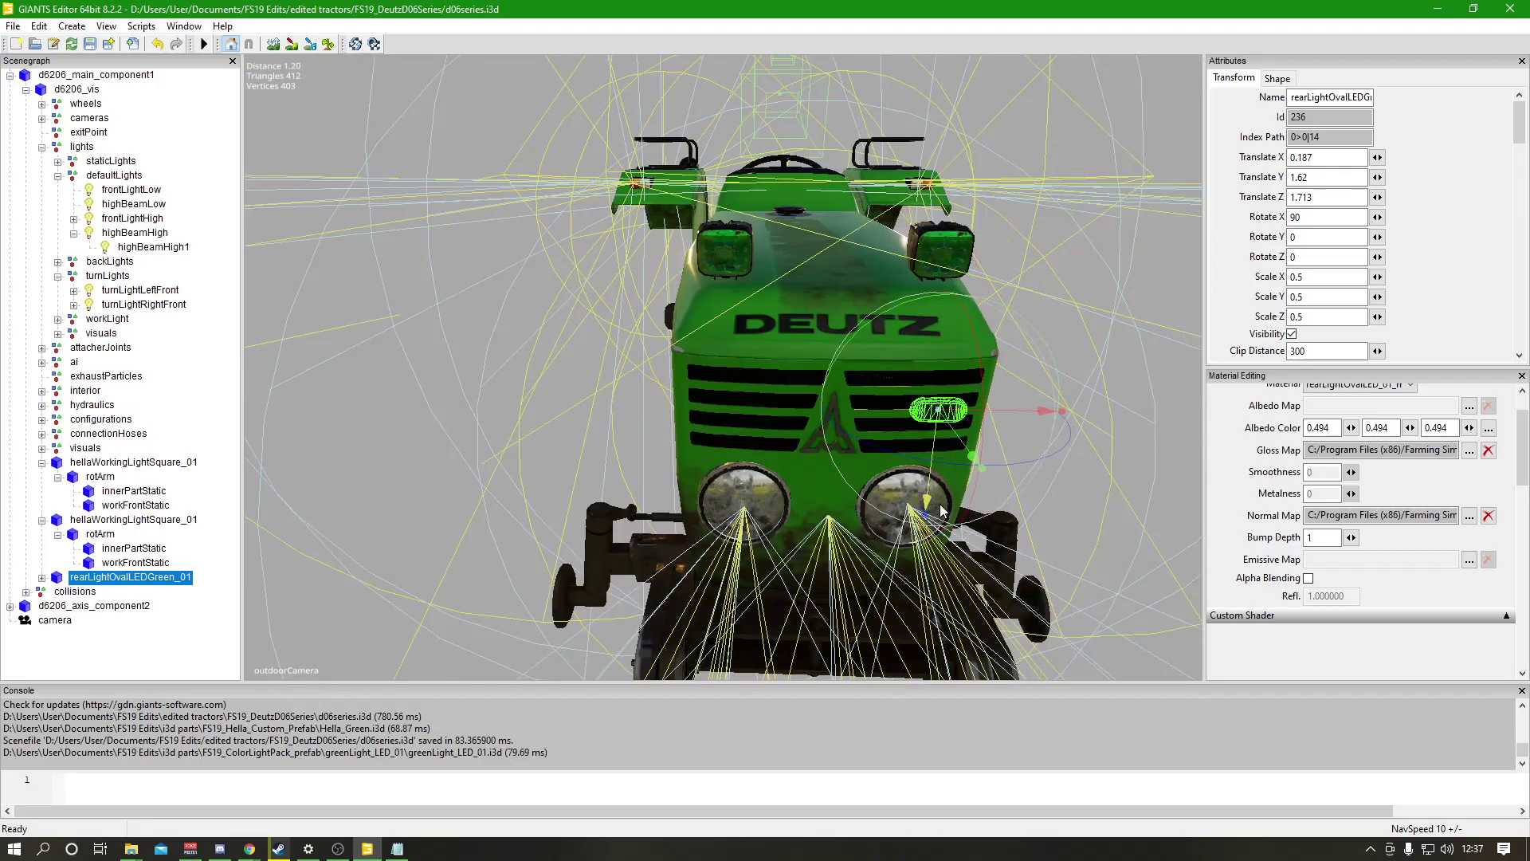
mouse_move(958, 435)
mouse_down()
mouse_move(938, 402)
mouse_move(929, 431)
mouse_up()
middle_drag(929, 431, 685, 433)
Duplicate the green grille light and mirror the copy to the other side with a Translate X of -0.147.
key(ctrl+d)
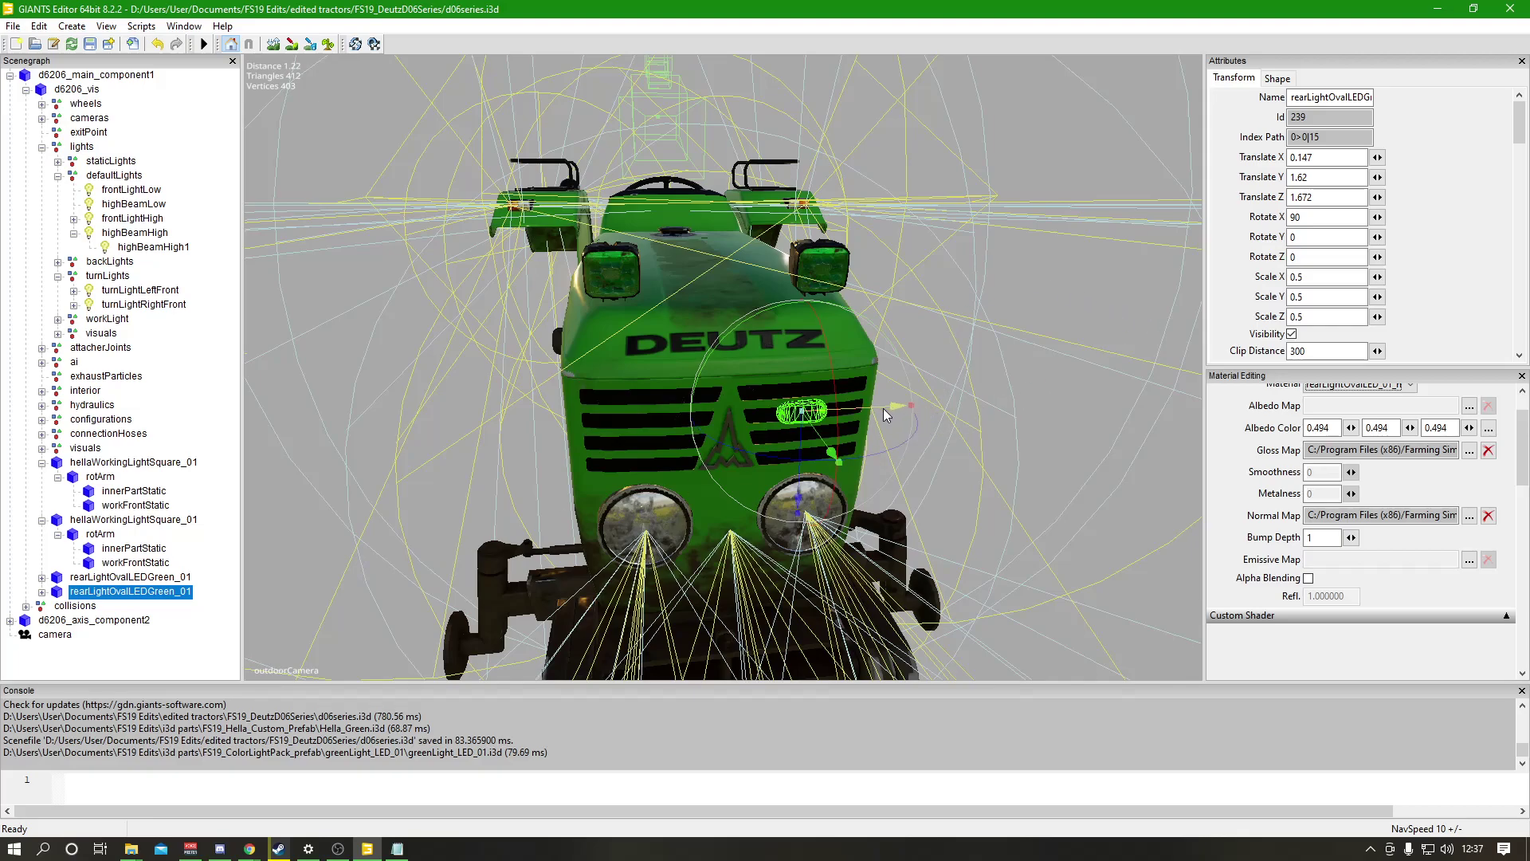
click(1291, 157)
text(-)
key(Return)
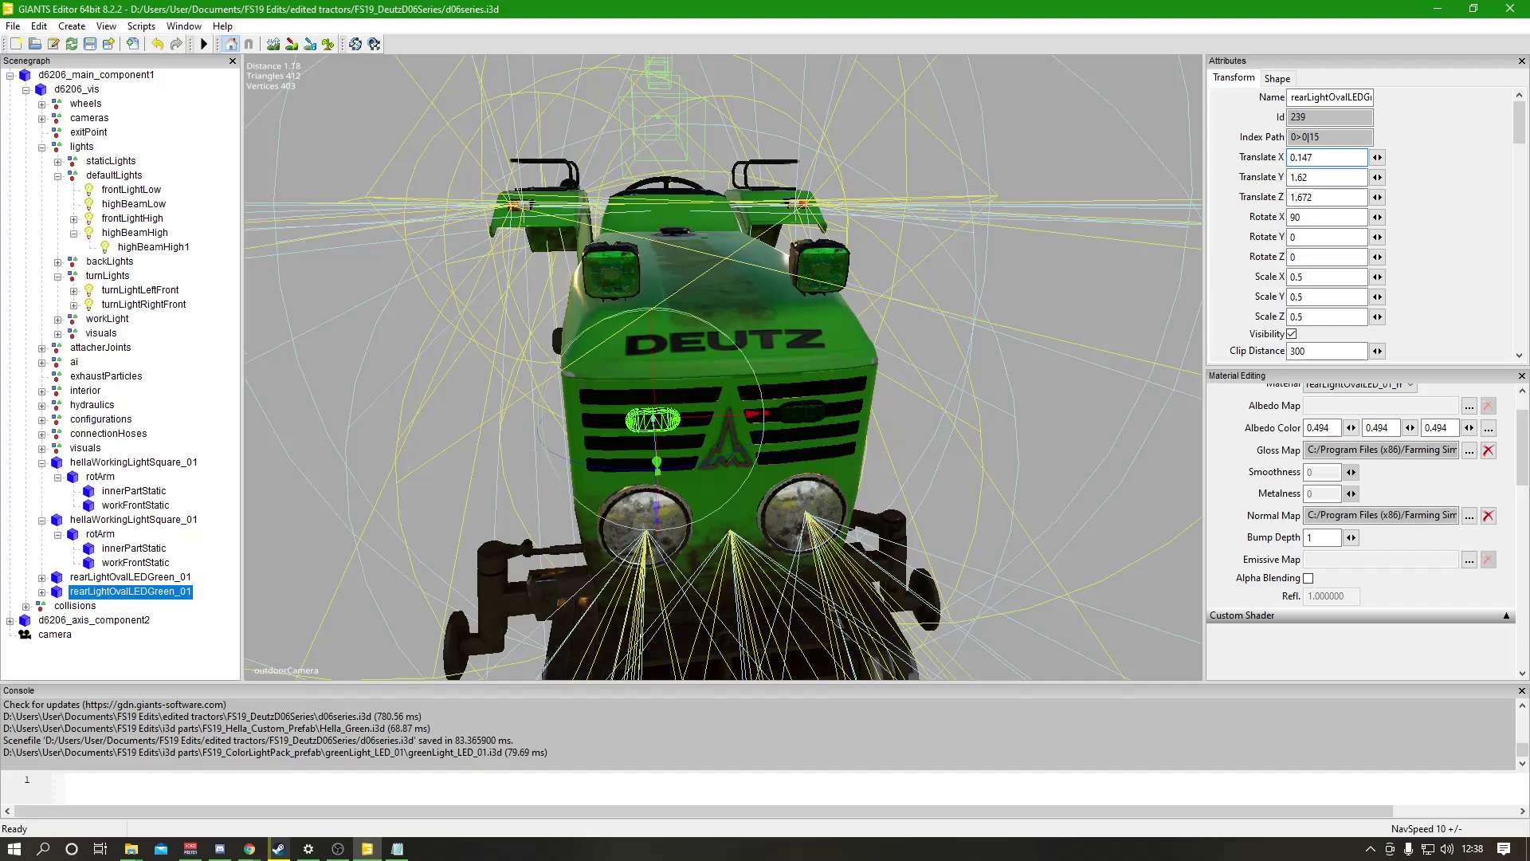
Examine both green lights on the grille and the child shapes of the duplicated light.
scroll(967, 366, up, 5)
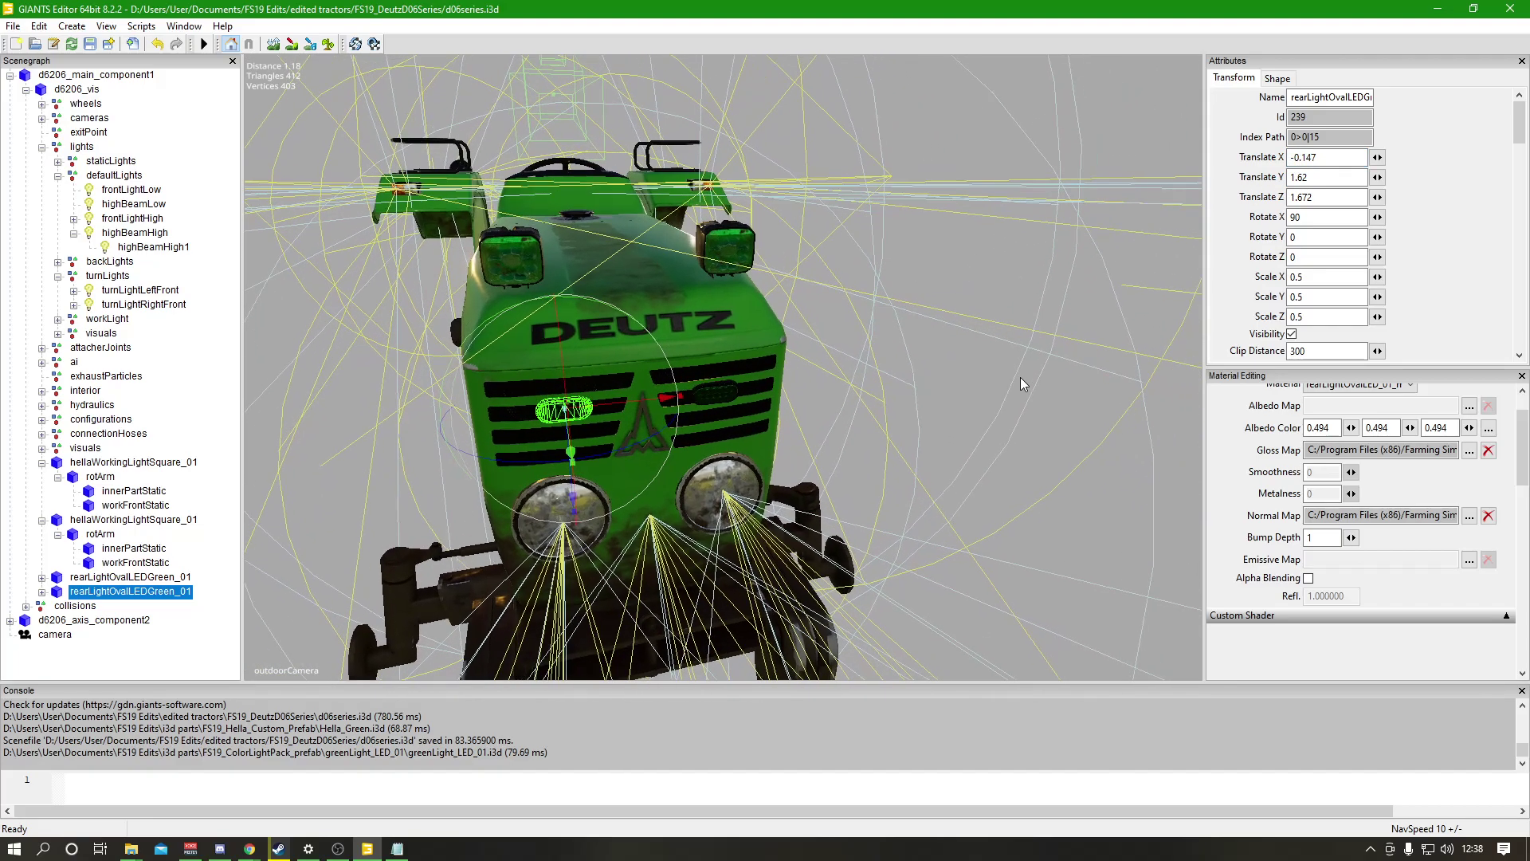
right_drag(989, 389, 915, 409)
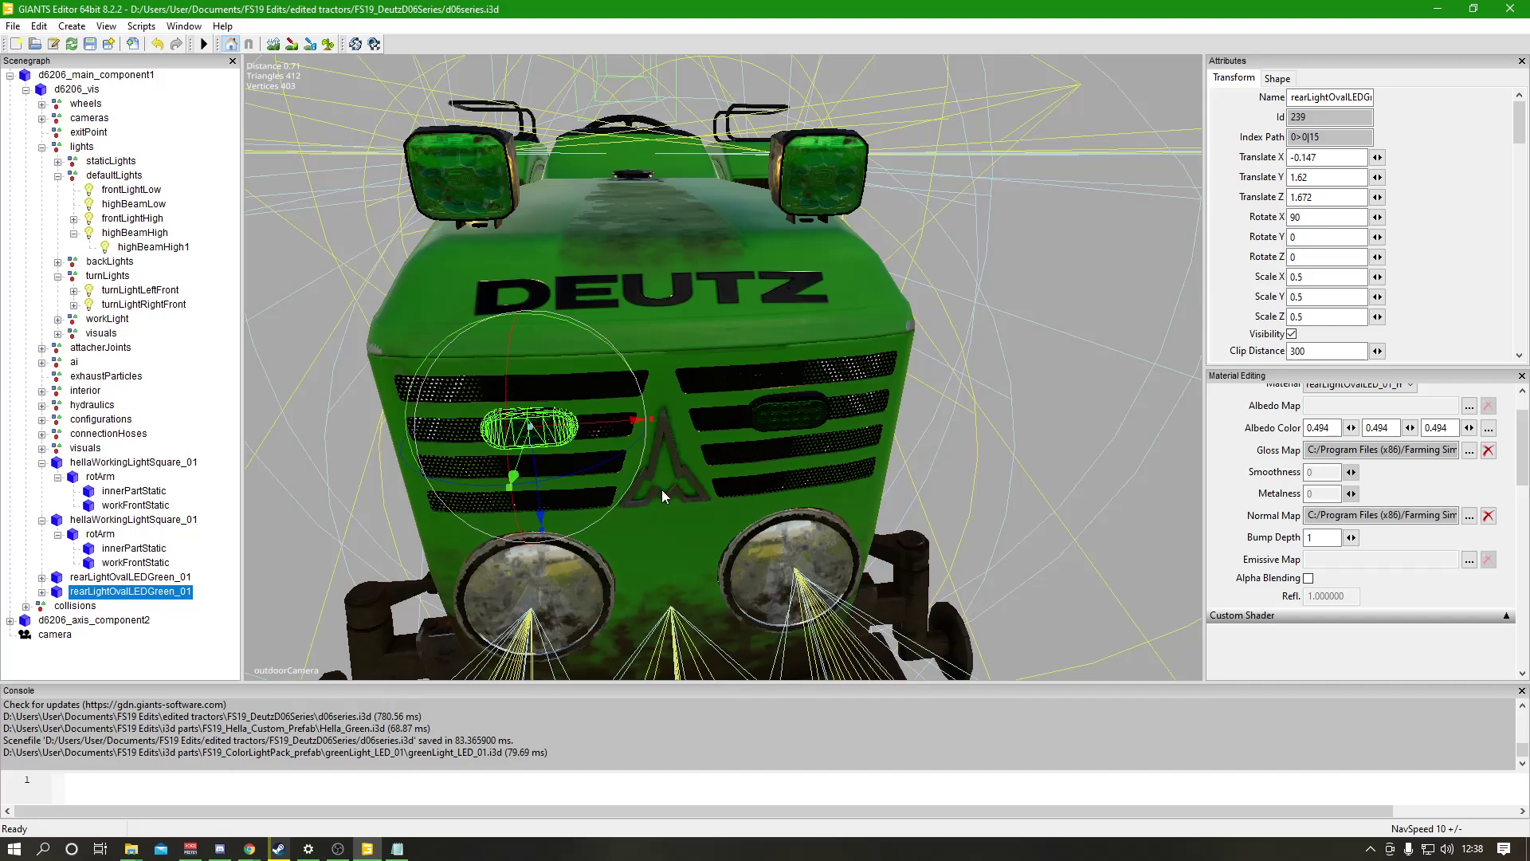
right_drag(674, 586, 697, 449)
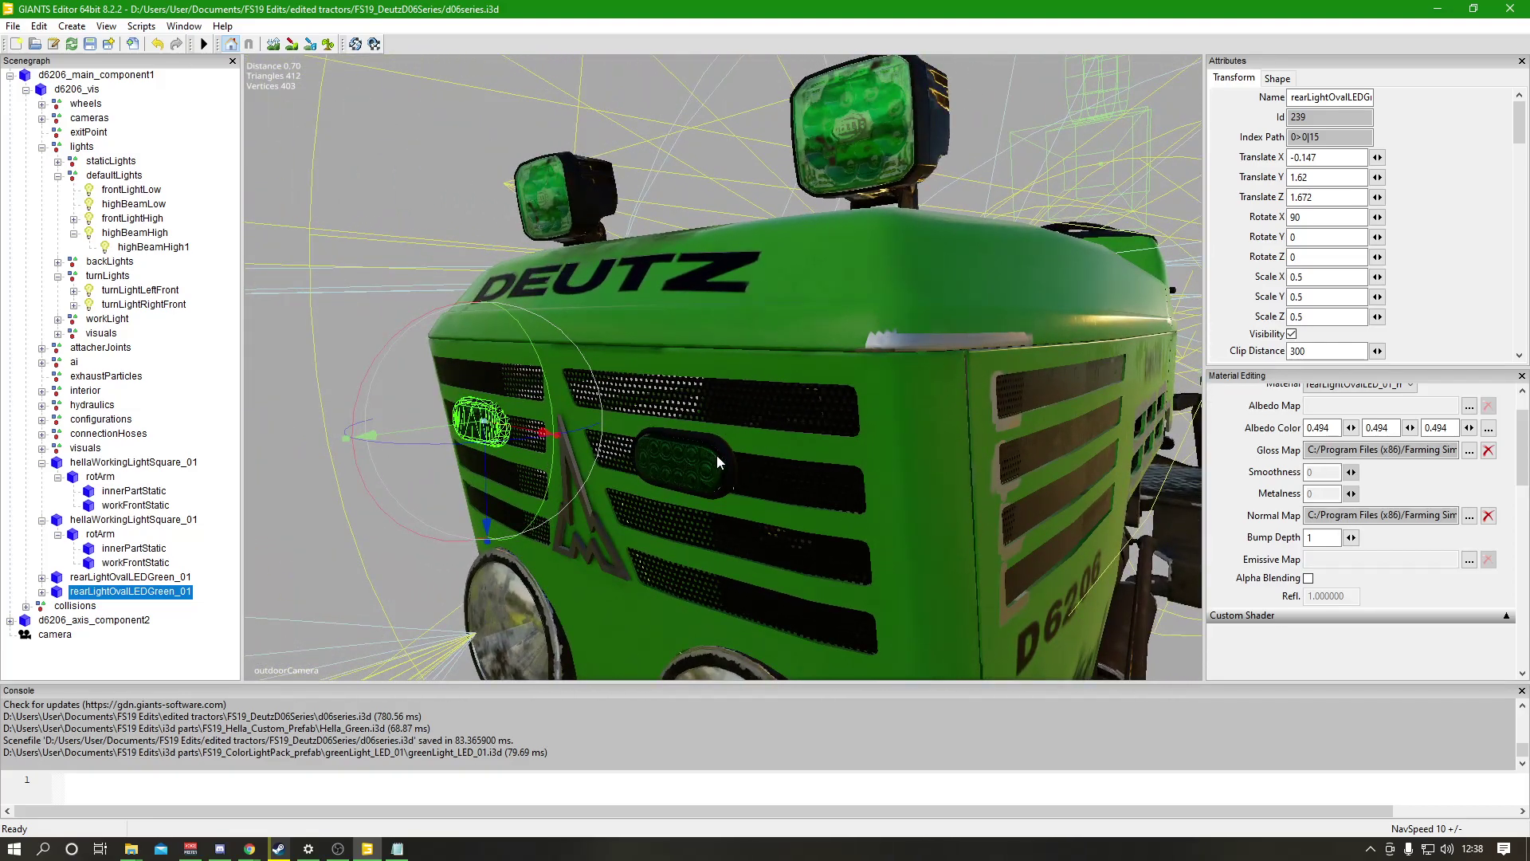
click(42, 591)
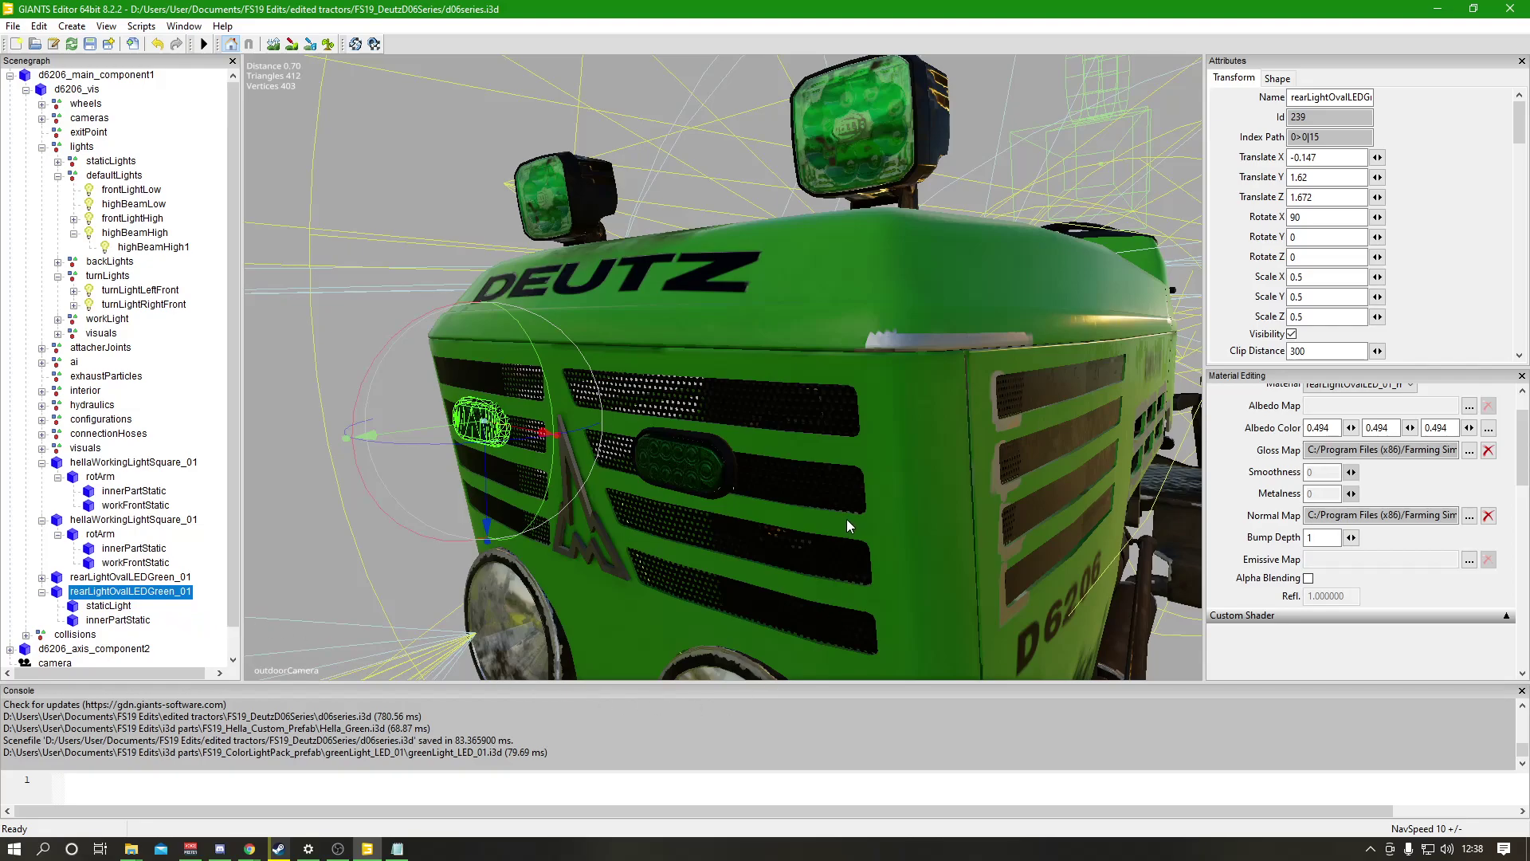
scroll(839, 532, down, 5)
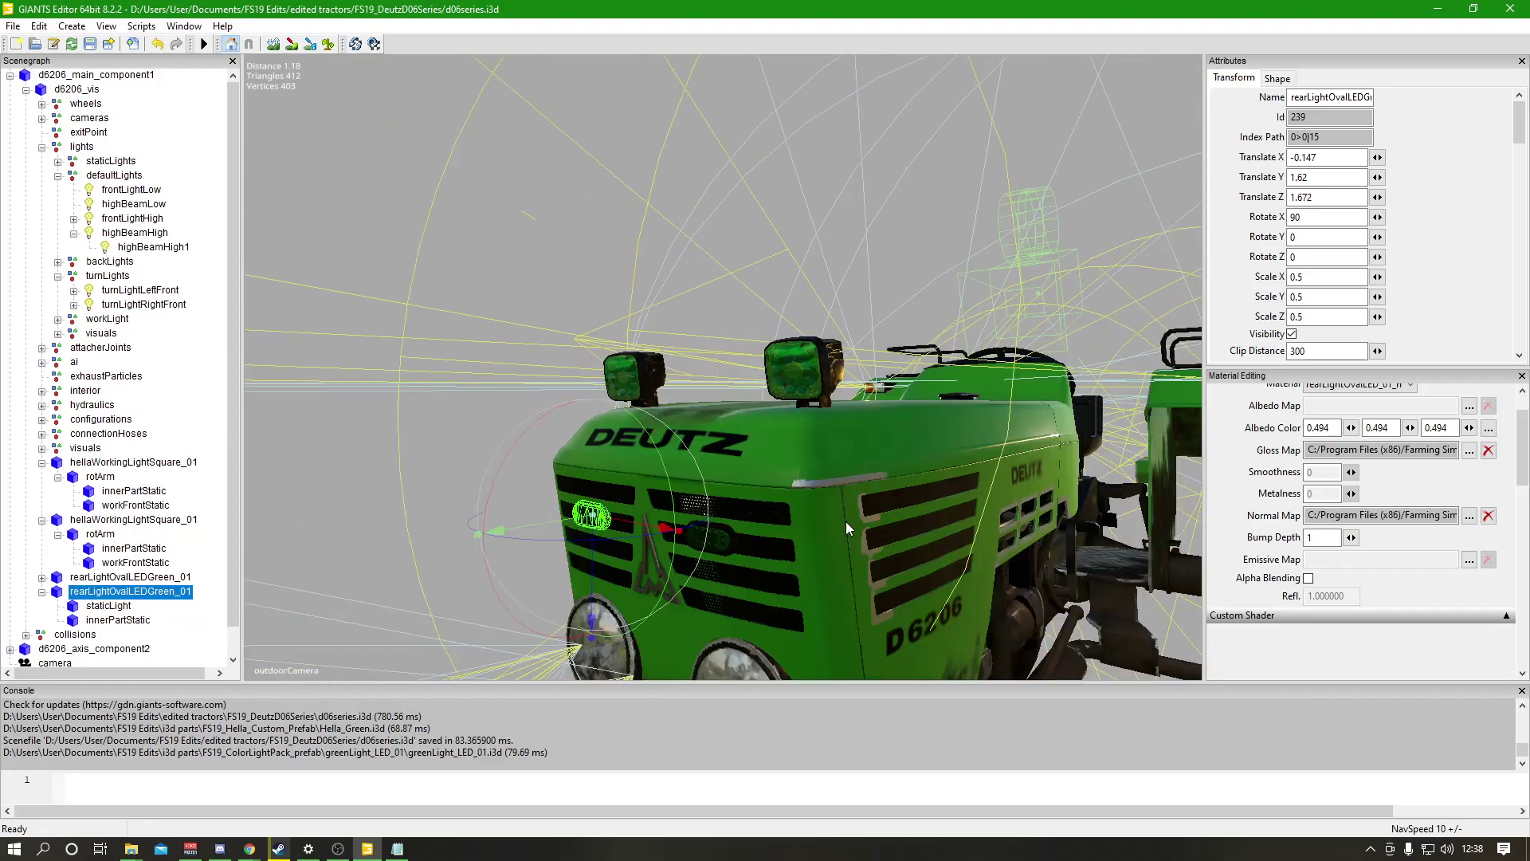
scroll(840, 542, up, 4)
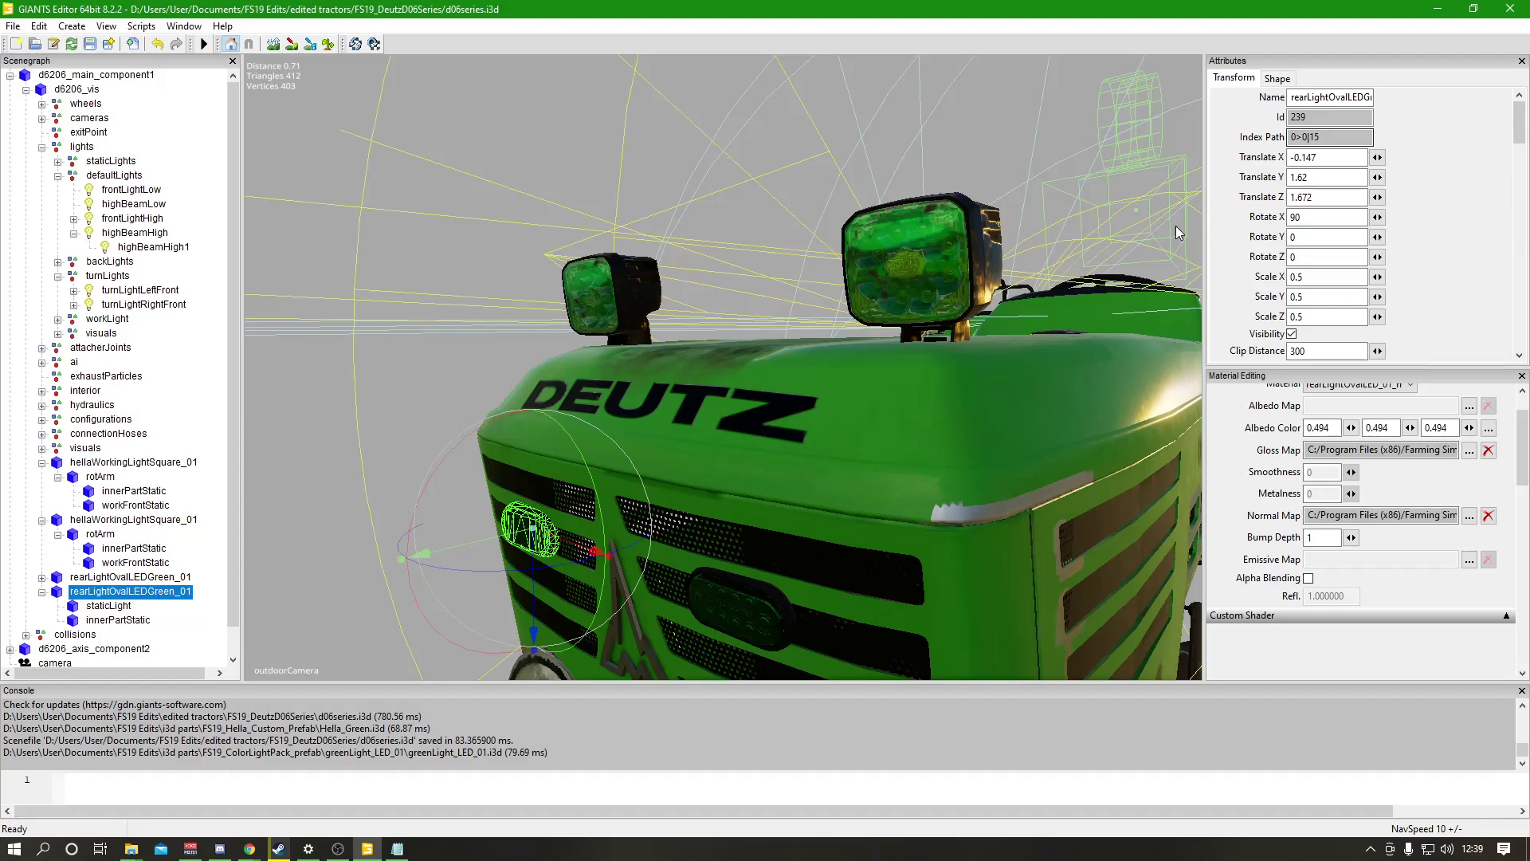
Switch to the d06series file in Notepad and copy the defaultLight line with shaderNode 0>0|13|0|1.
click(397, 848)
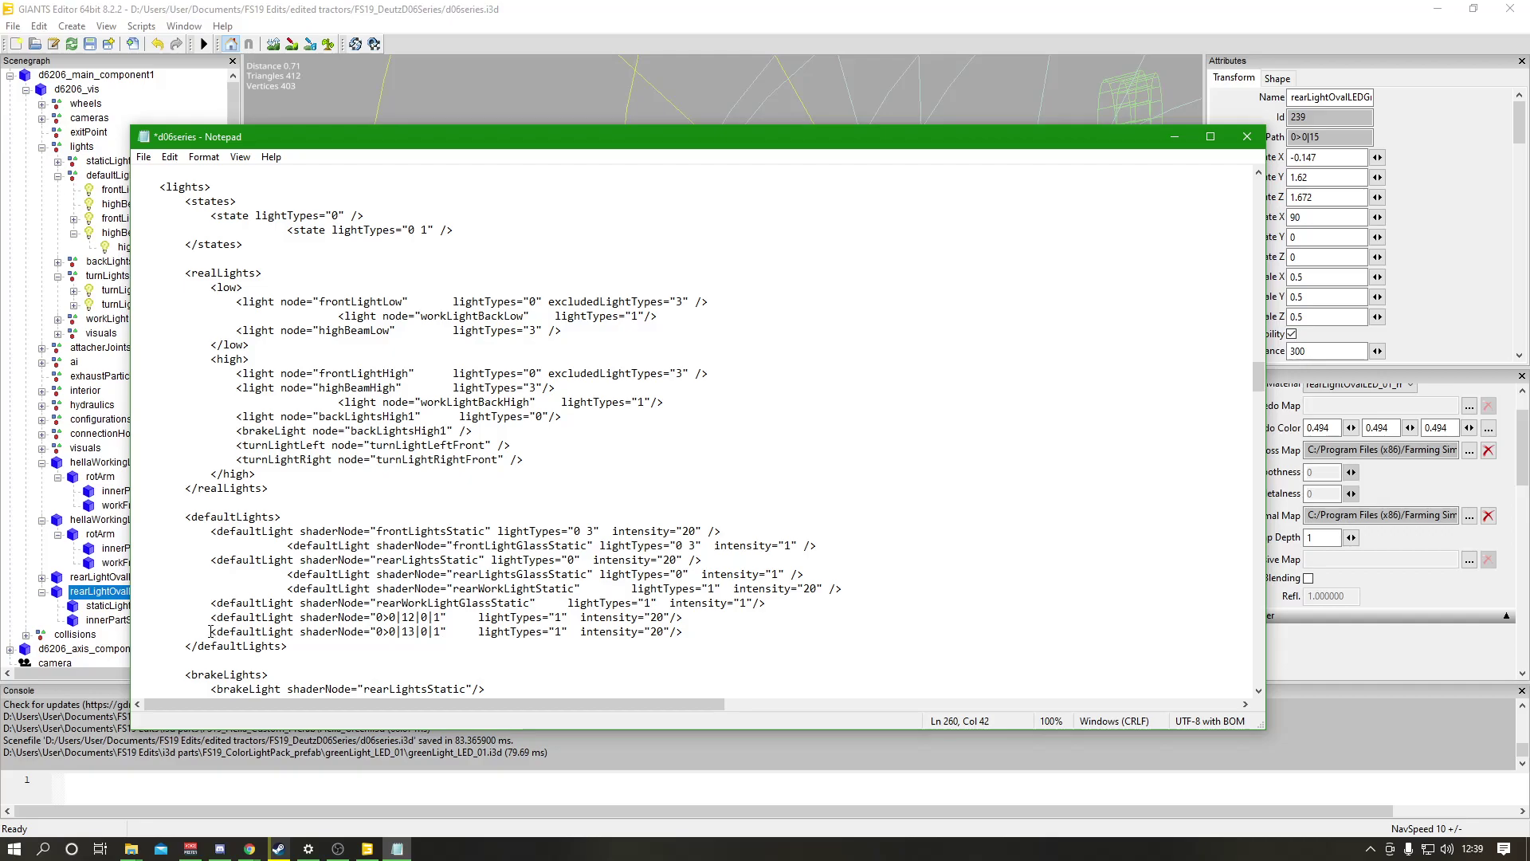
drag(211, 631, 683, 632)
key(ctrl+c)
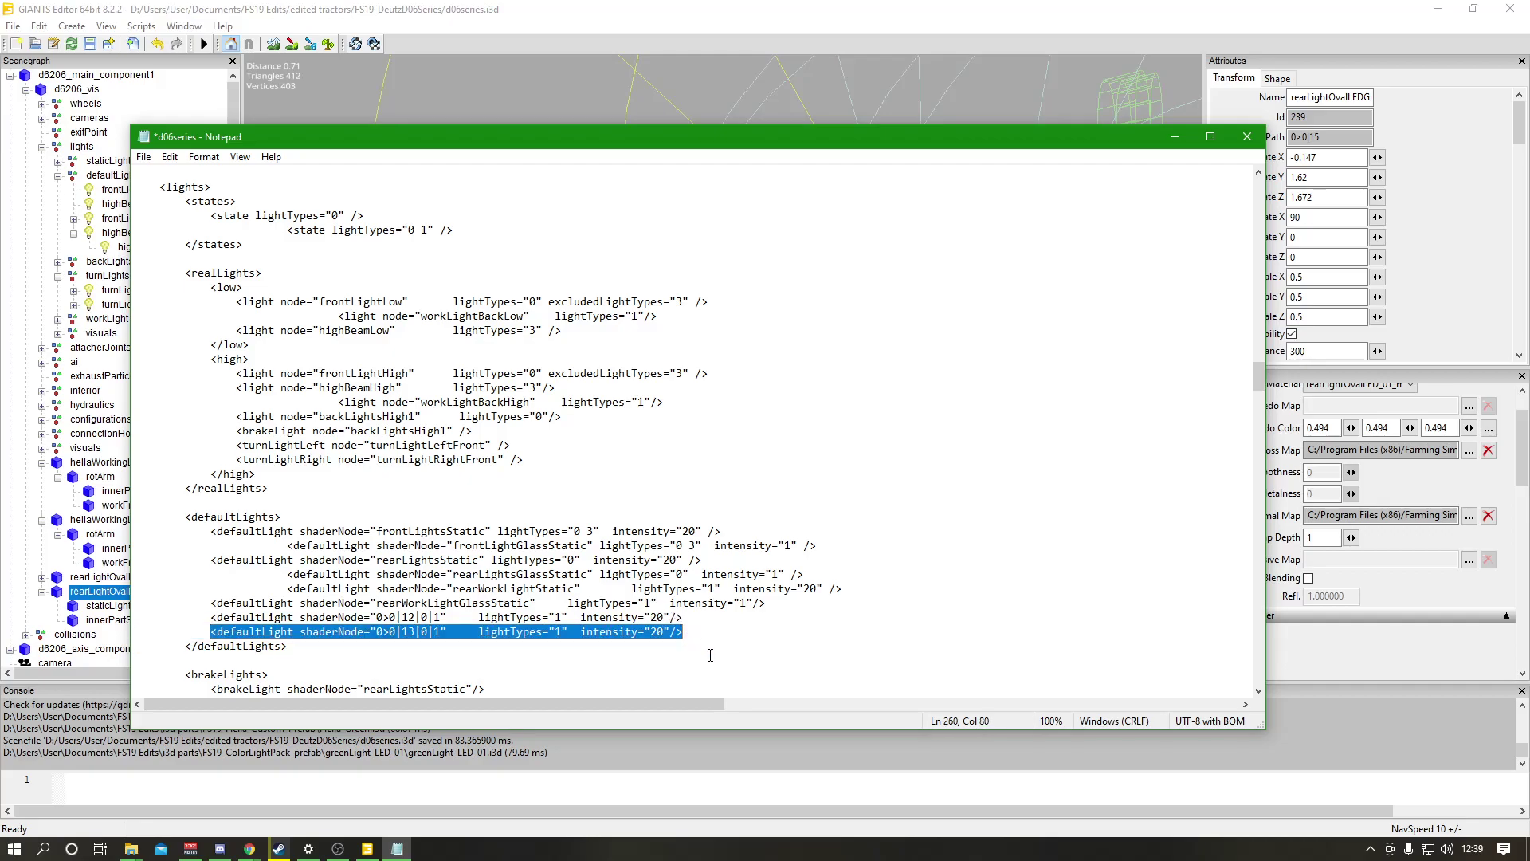
click(706, 635)
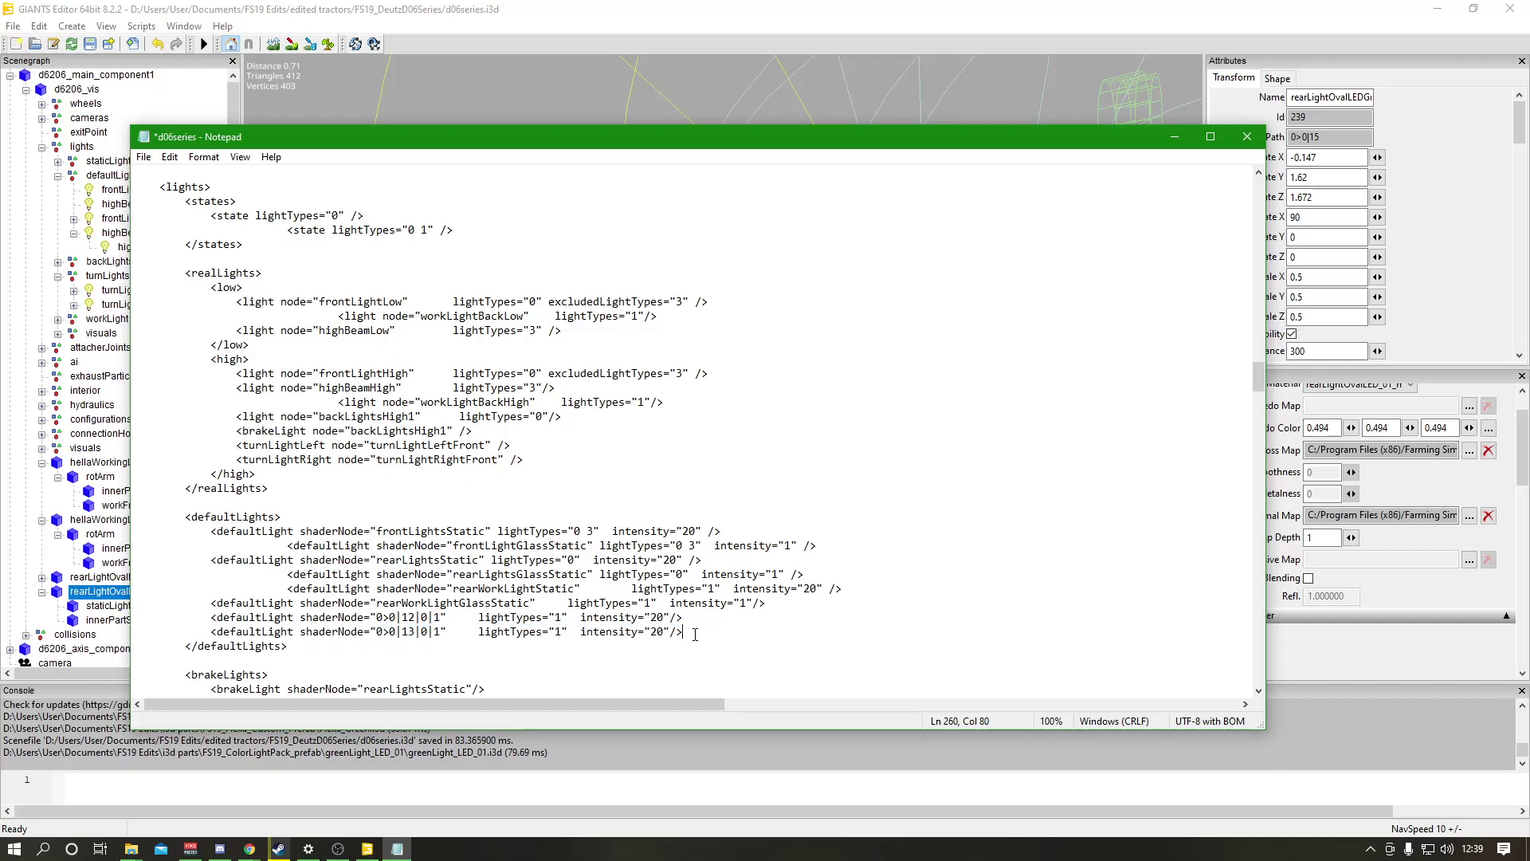
key(Return)
key(ctrl+v)
key(ctrl+v)
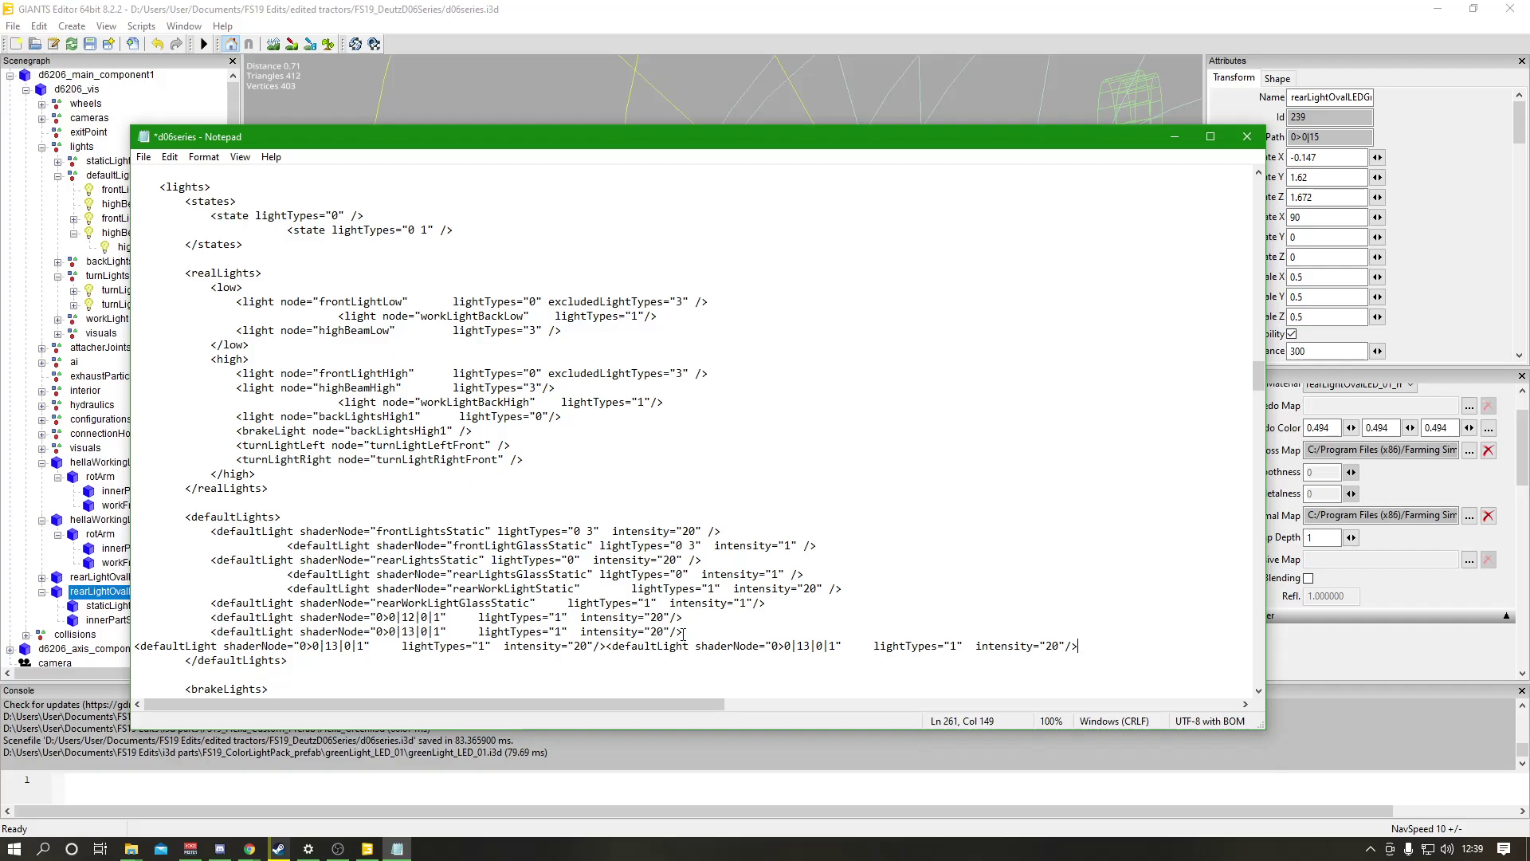
key(ctrl+z)
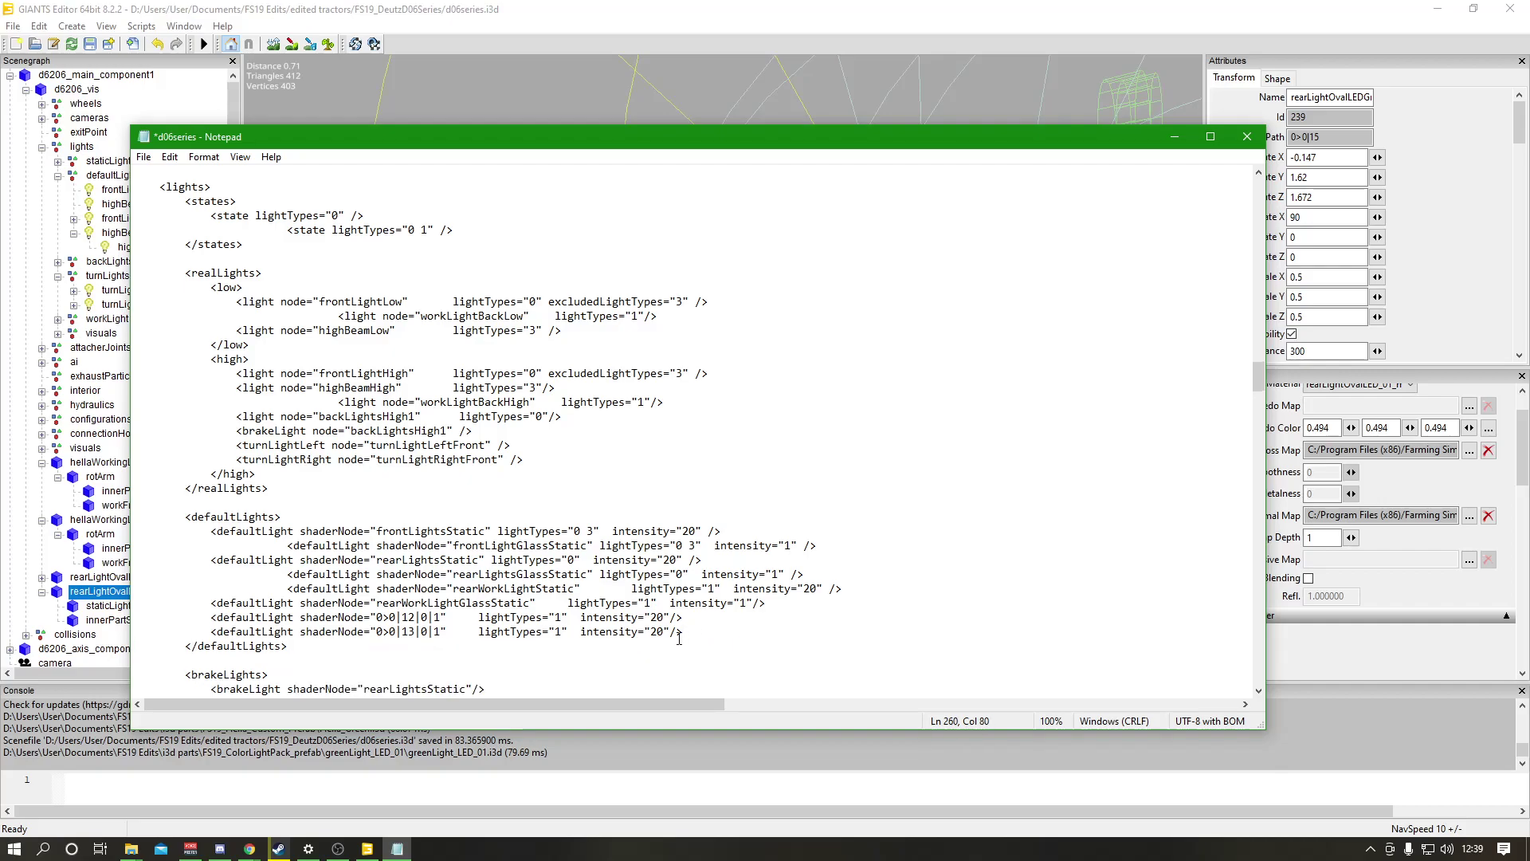
Paste the copied defaultLight line twice at the end of the defaultLights block and indent both to match the lines above.
key(Return)
key(ctrl+v)
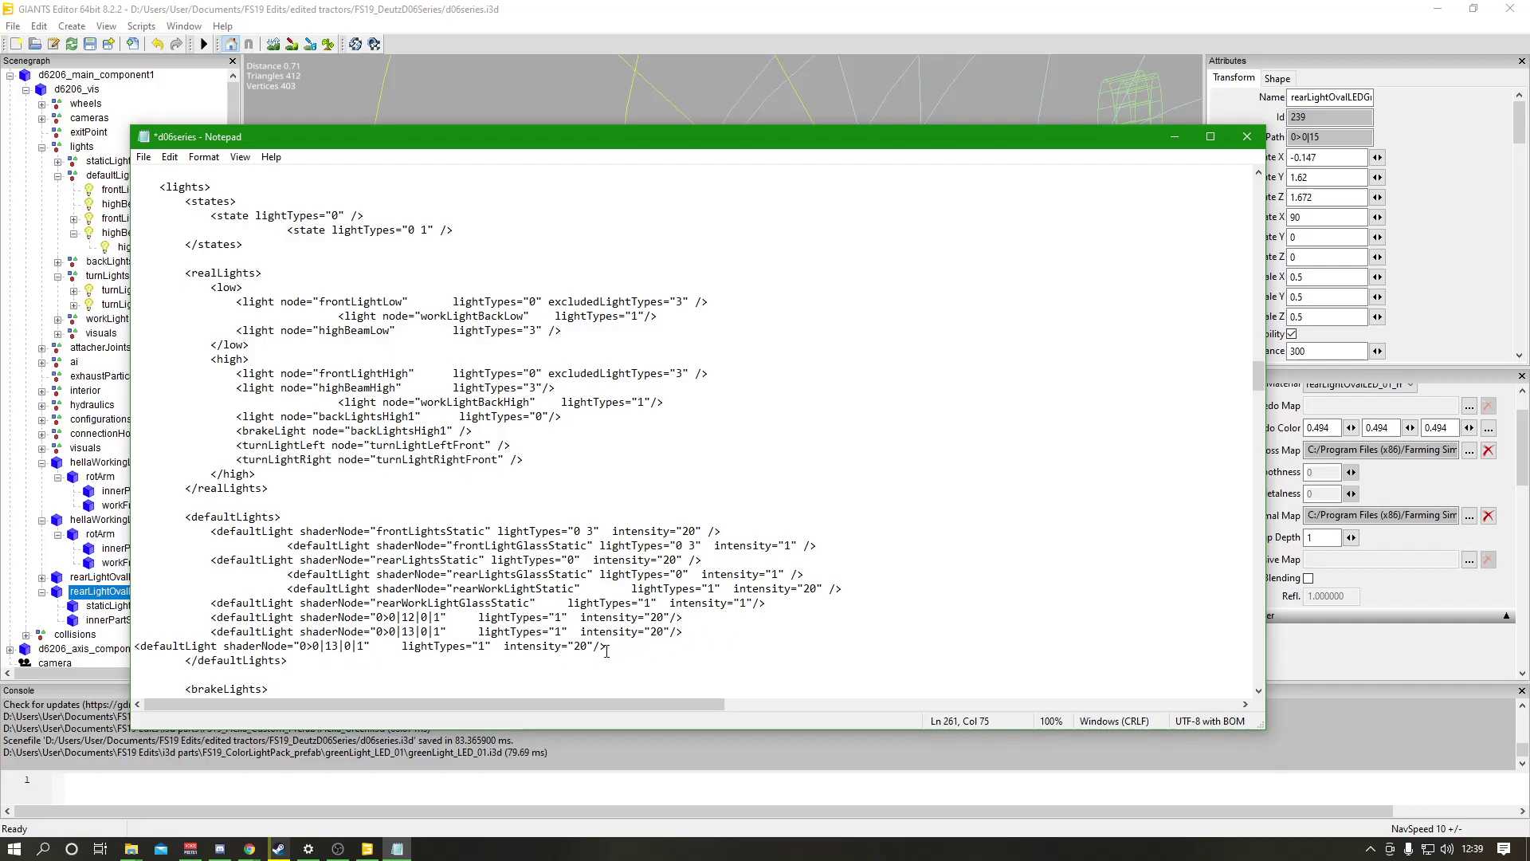
key(Return)
key(ctrl+v)
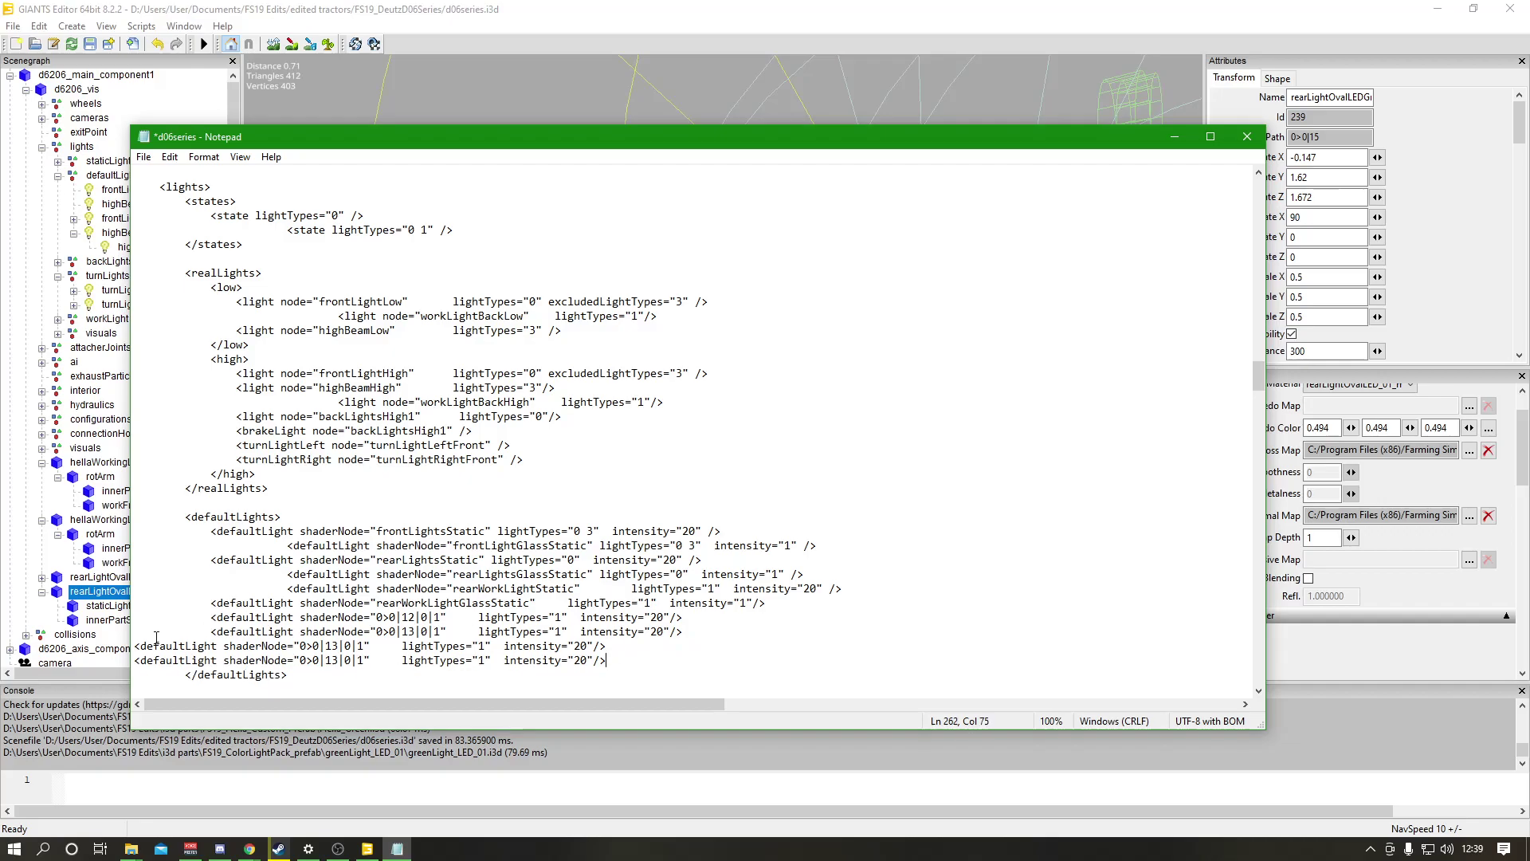
click(136, 645)
key(Tab)
click(135, 659)
key(Tab)
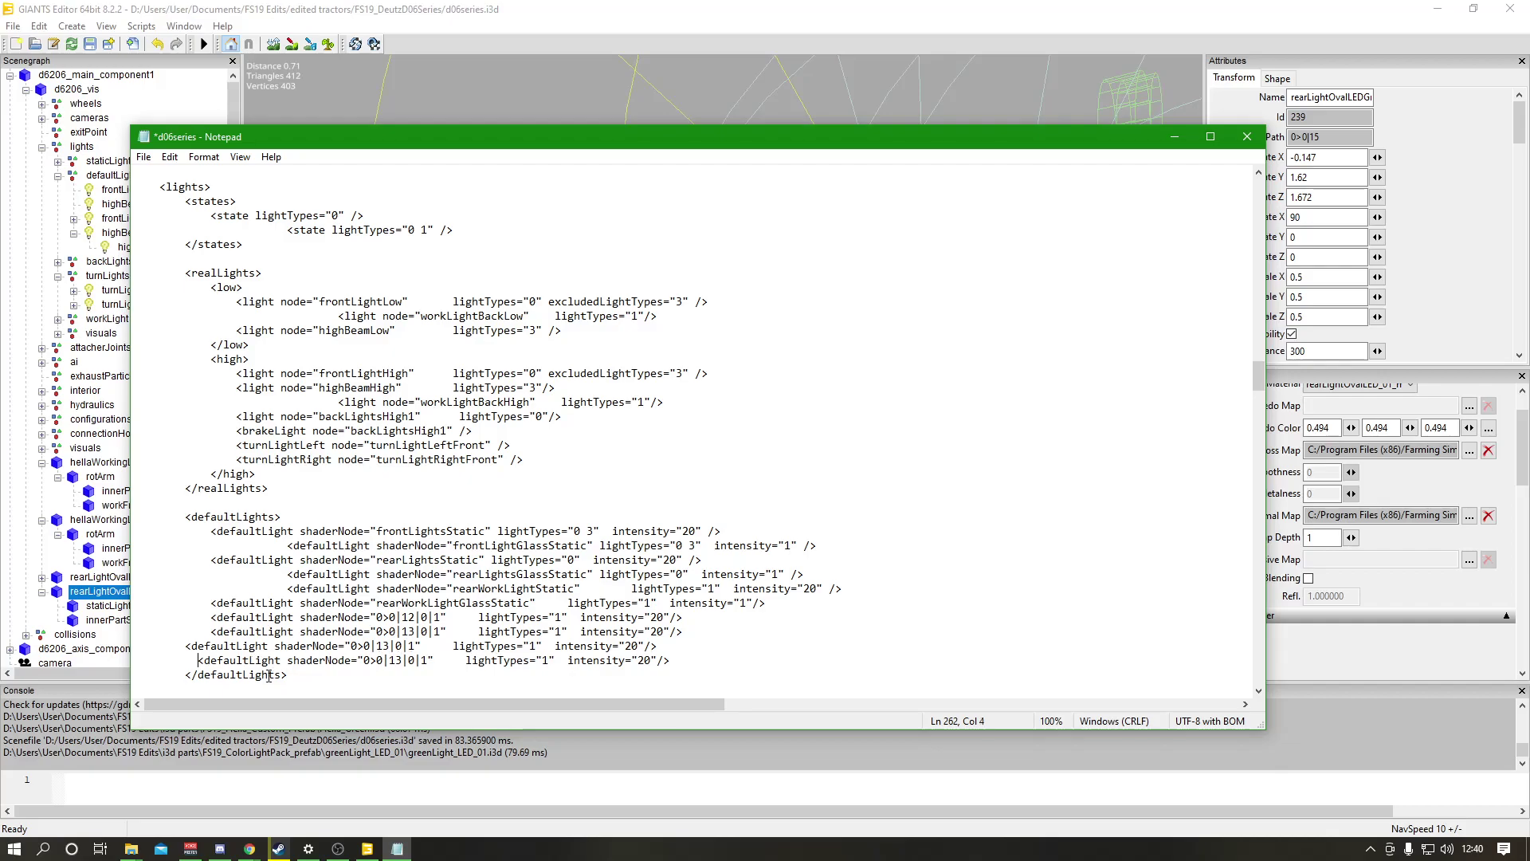
click(185, 645)
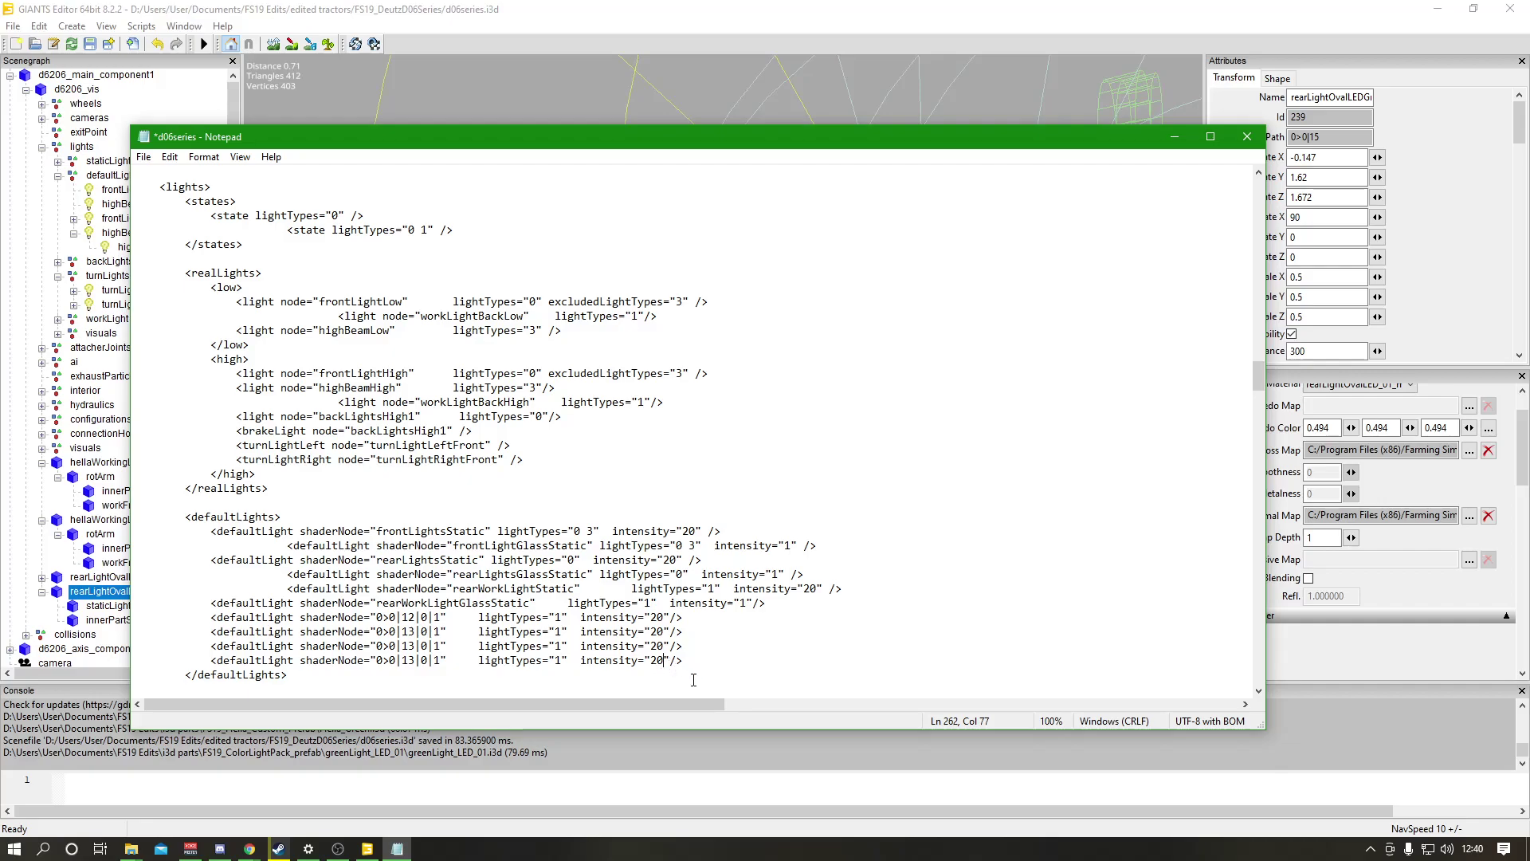
Set the intensity of the two new defaultLight lines to 10.
key(BackSpace)
key(BackSpace)
text(10)
key(Up)
key(Left)
Set lightTypes to "0 3" on the two new defaultLight lines, matching the front lights, and save the XML.
scroll(642, 637, up, 4)
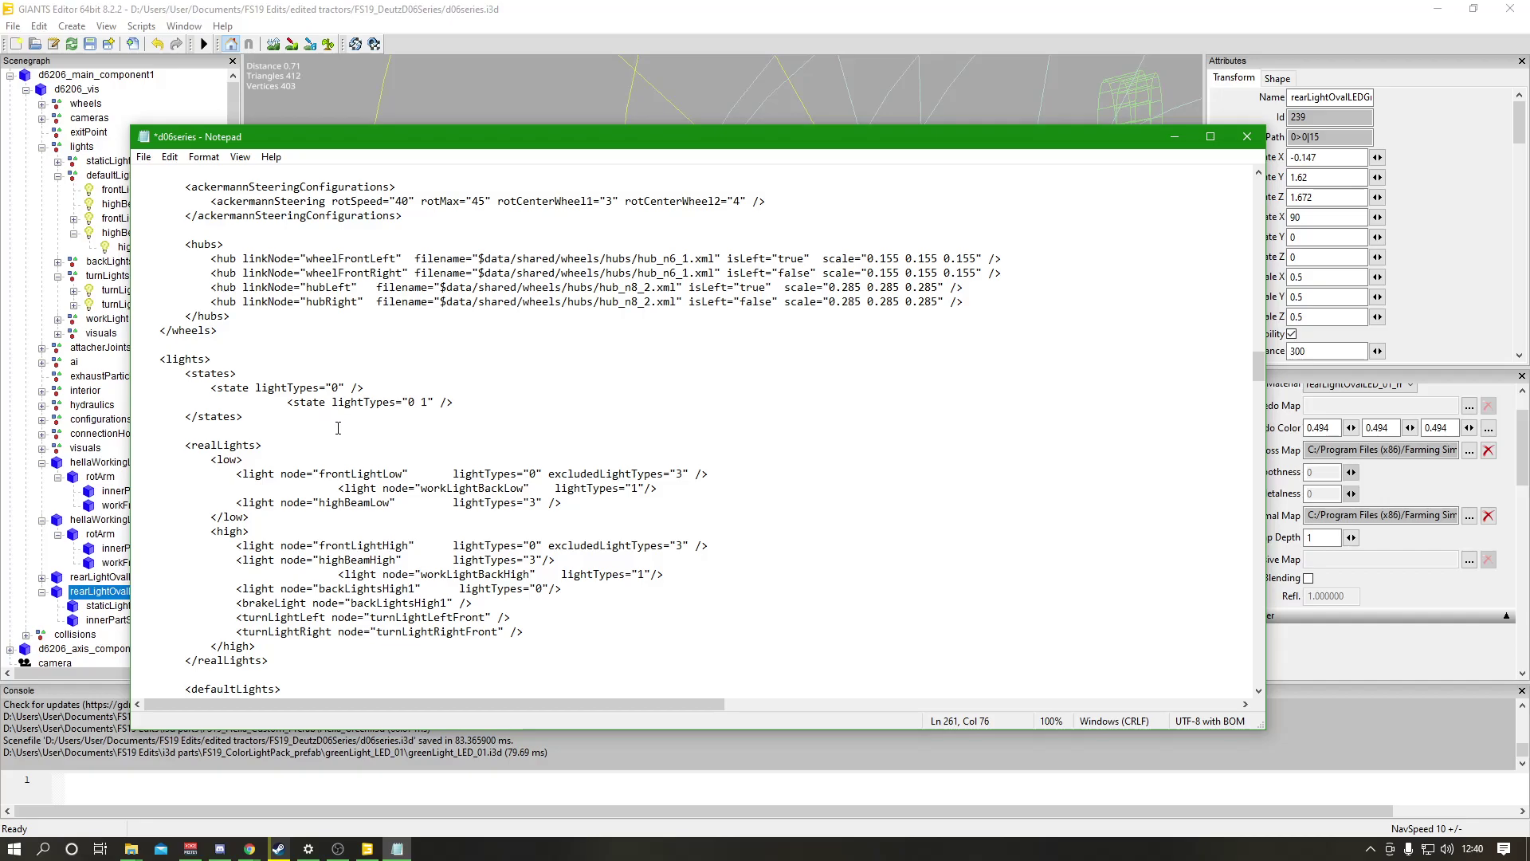
scroll(551, 490, down, 5)
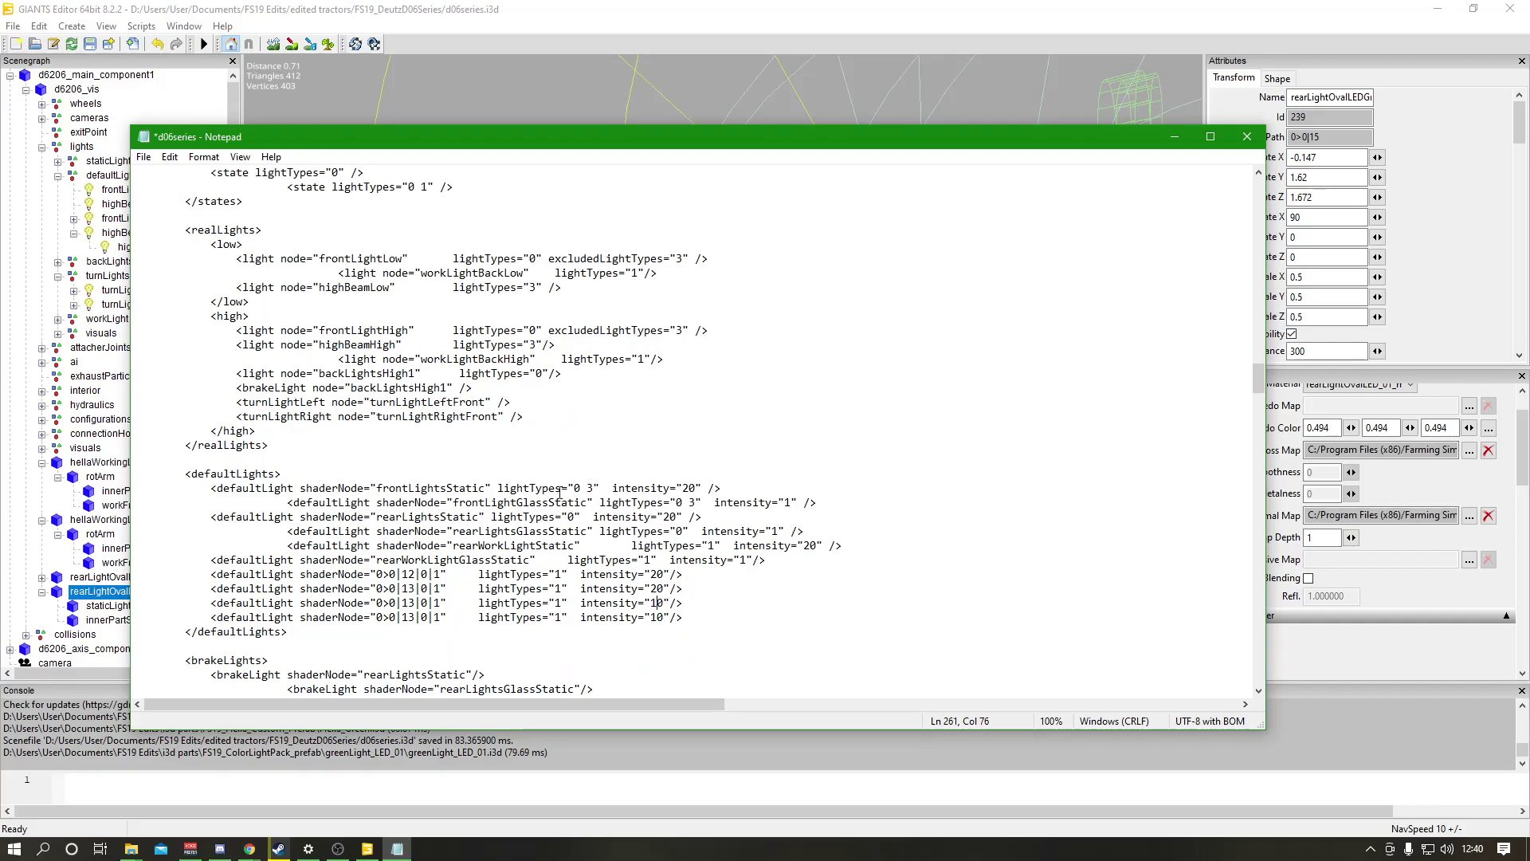
scroll(550, 493, up, 3)
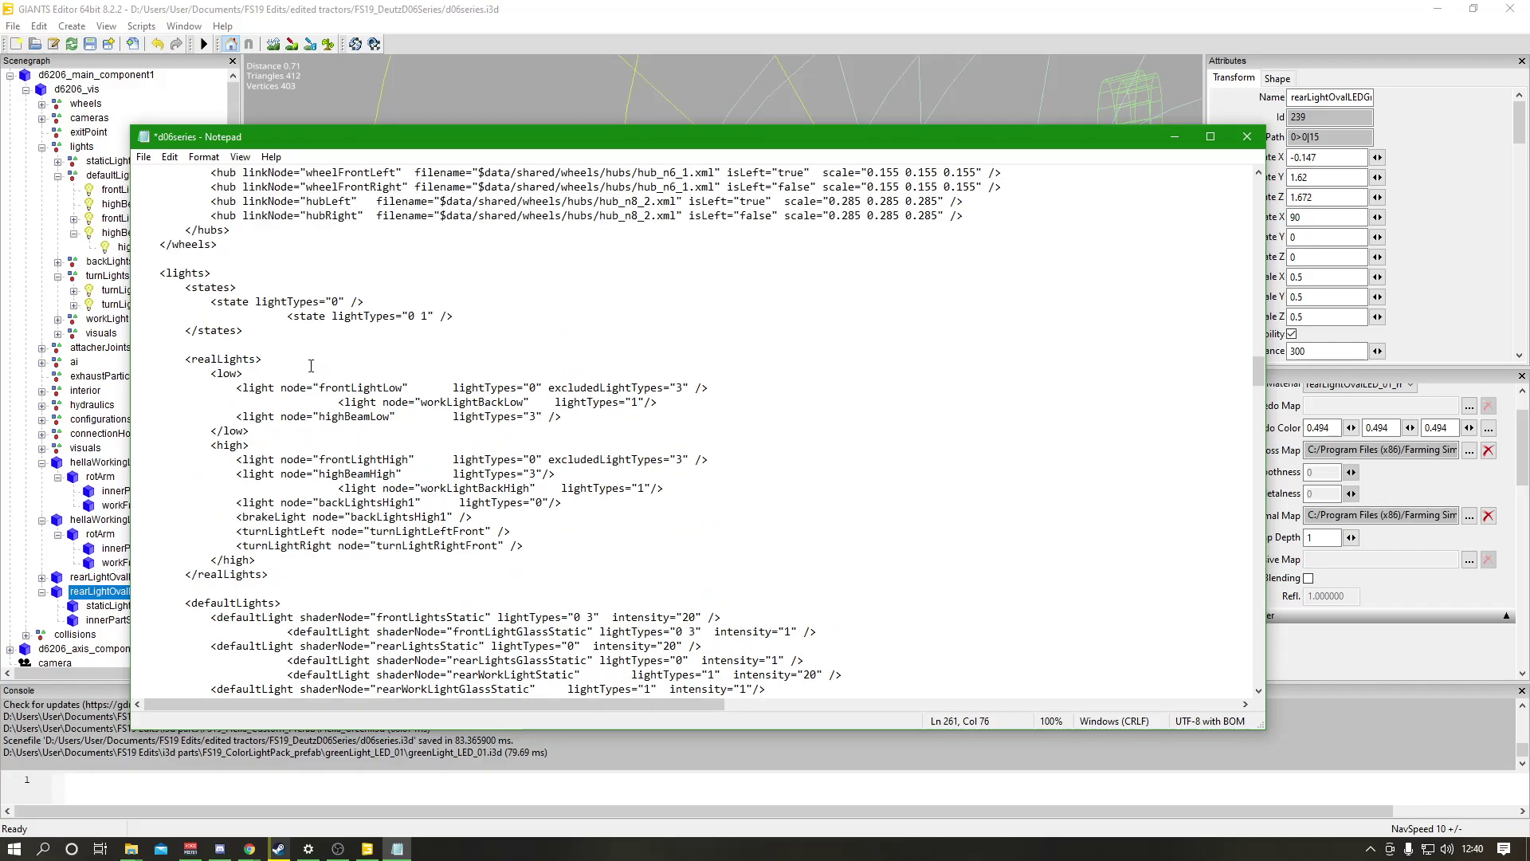
scroll(434, 343, down, 4)
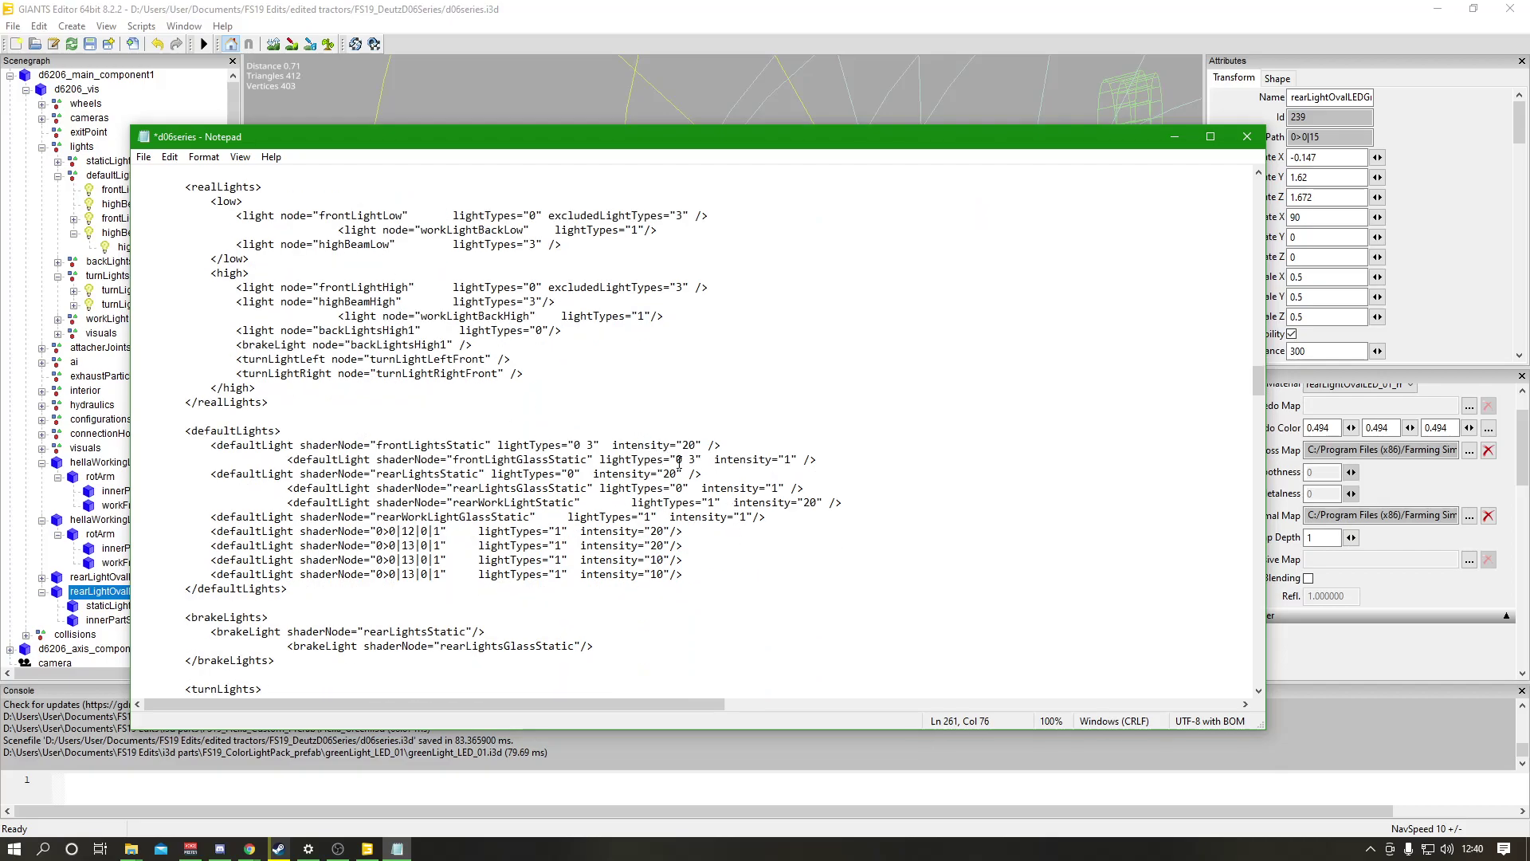
click(562, 575)
key(BackSpace)
text(0 3)
key(BackSpace)
text(0 3)
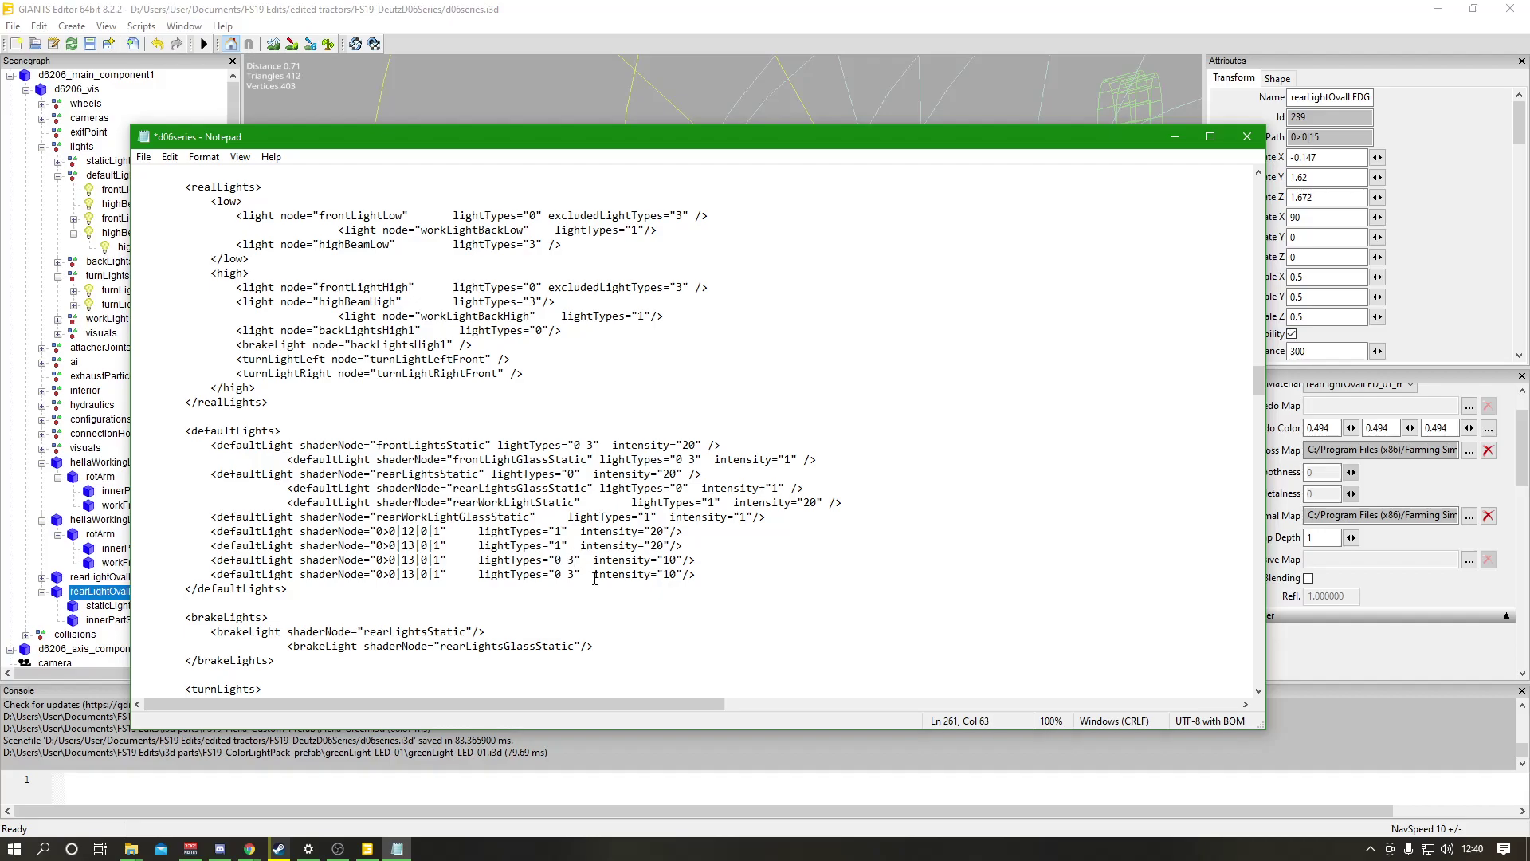
key(ctrl+s)
Search the XML for LightS to return to the defaultLights entries.
key(ctrl+a)
click(830, 566)
scroll(809, 587, up, 11)
drag(1259, 639, 1227, 549)
scroll(1228, 549, down, 5)
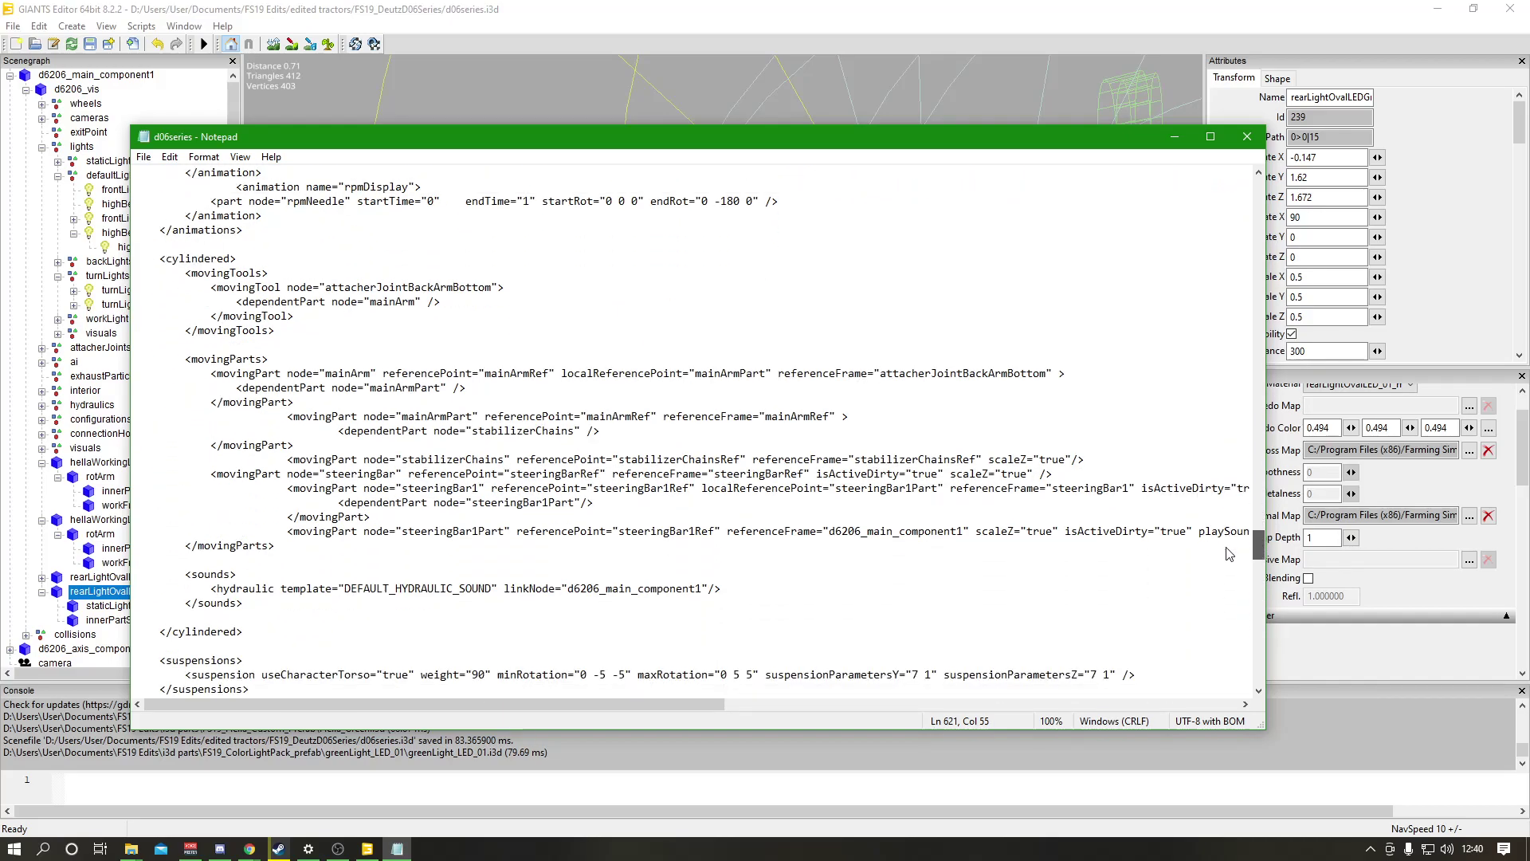
key(F3)
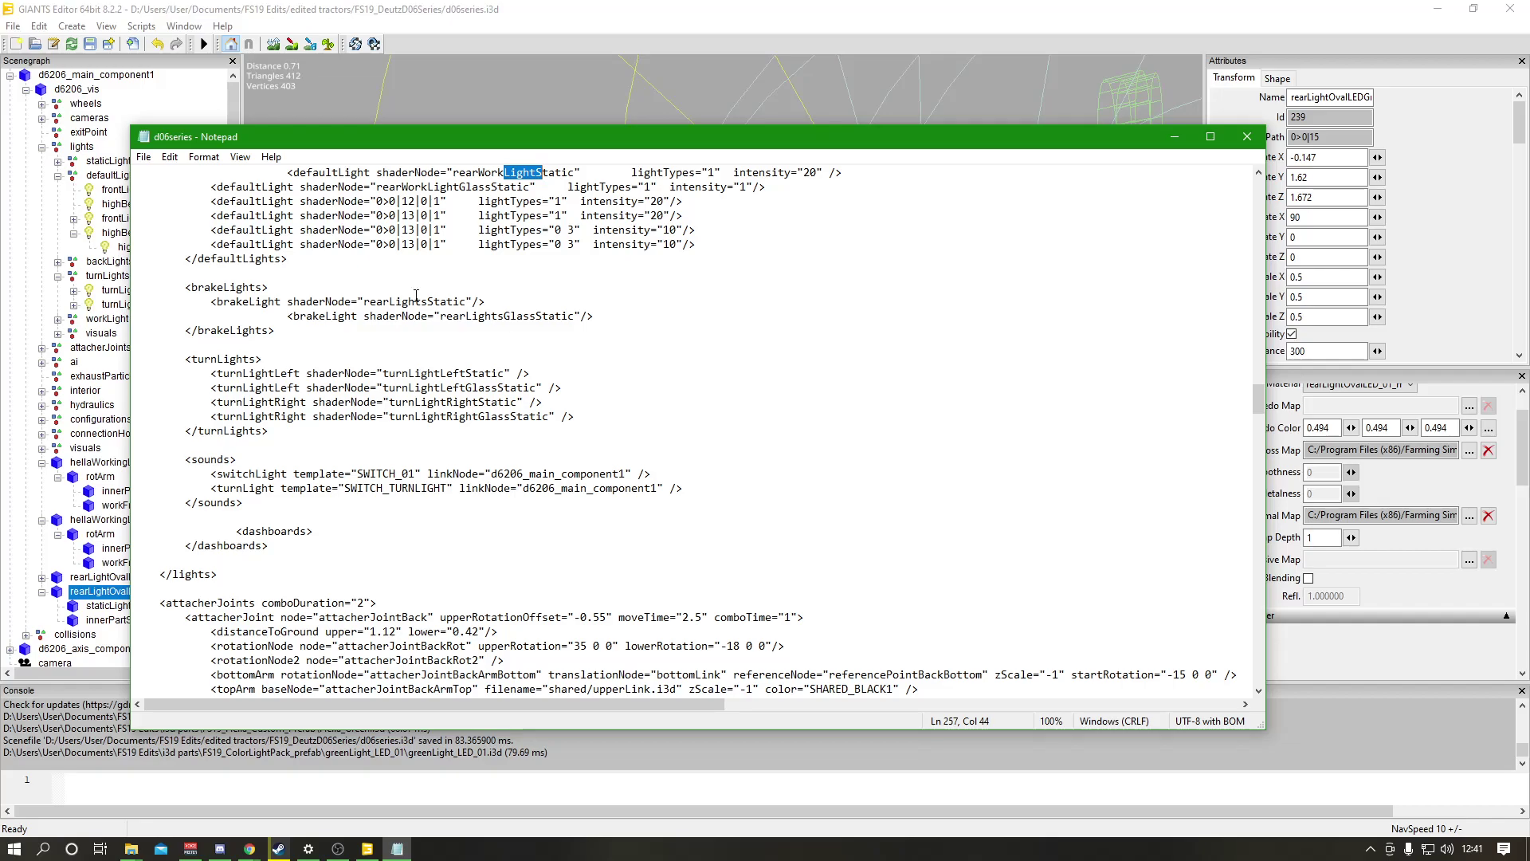
scroll(425, 325, up, 1)
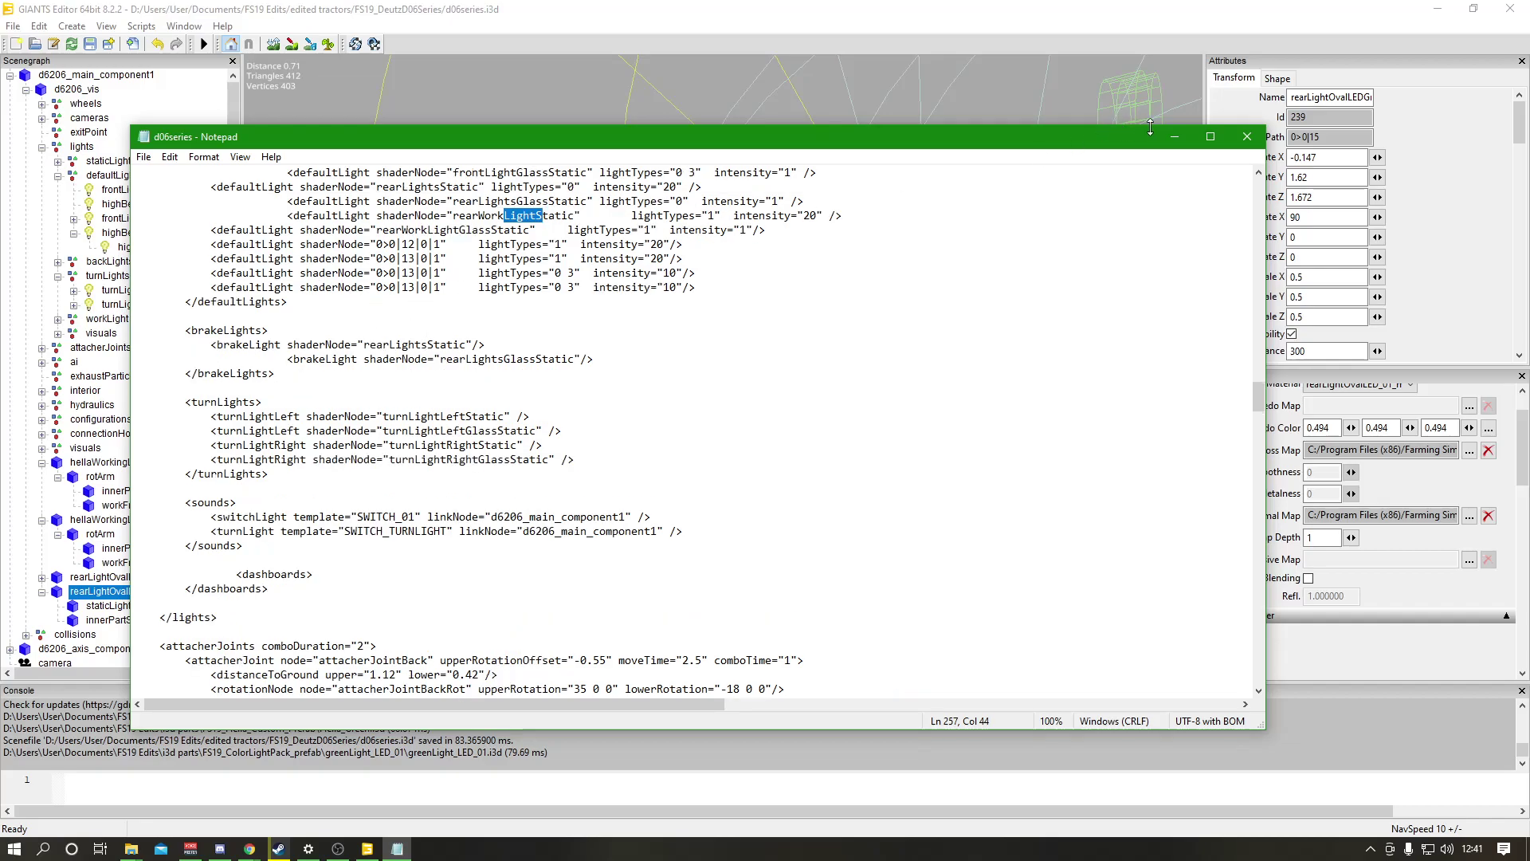
Copy the index path of the second rearLightOvalLEDGreen_01 and set it, 0>0|15, as the shaderNode of the last defaultLight line.
click(1174, 136)
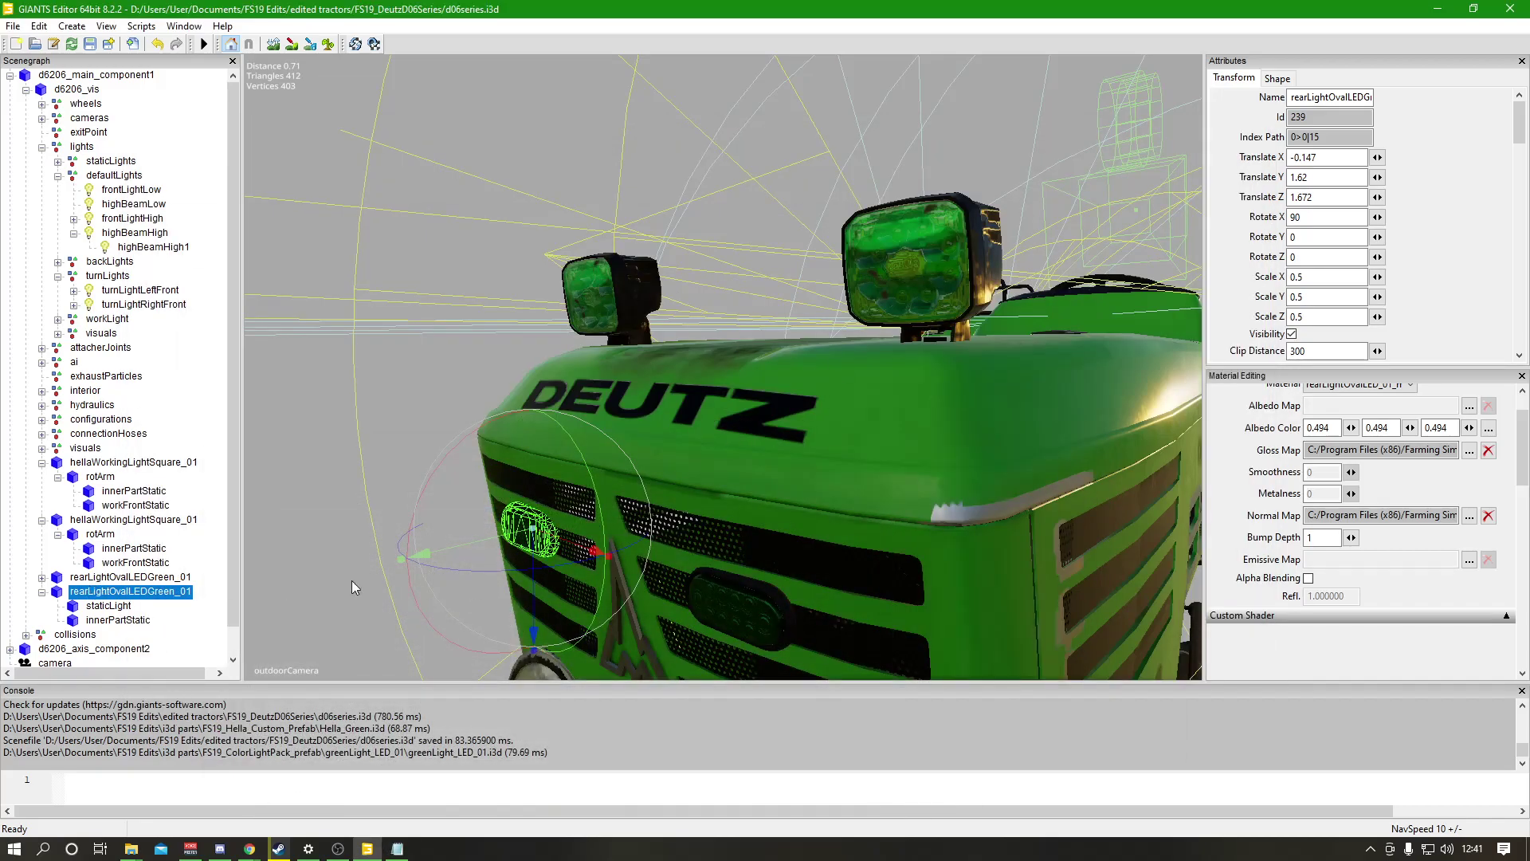
drag(1355, 138, 1256, 142)
click(397, 847)
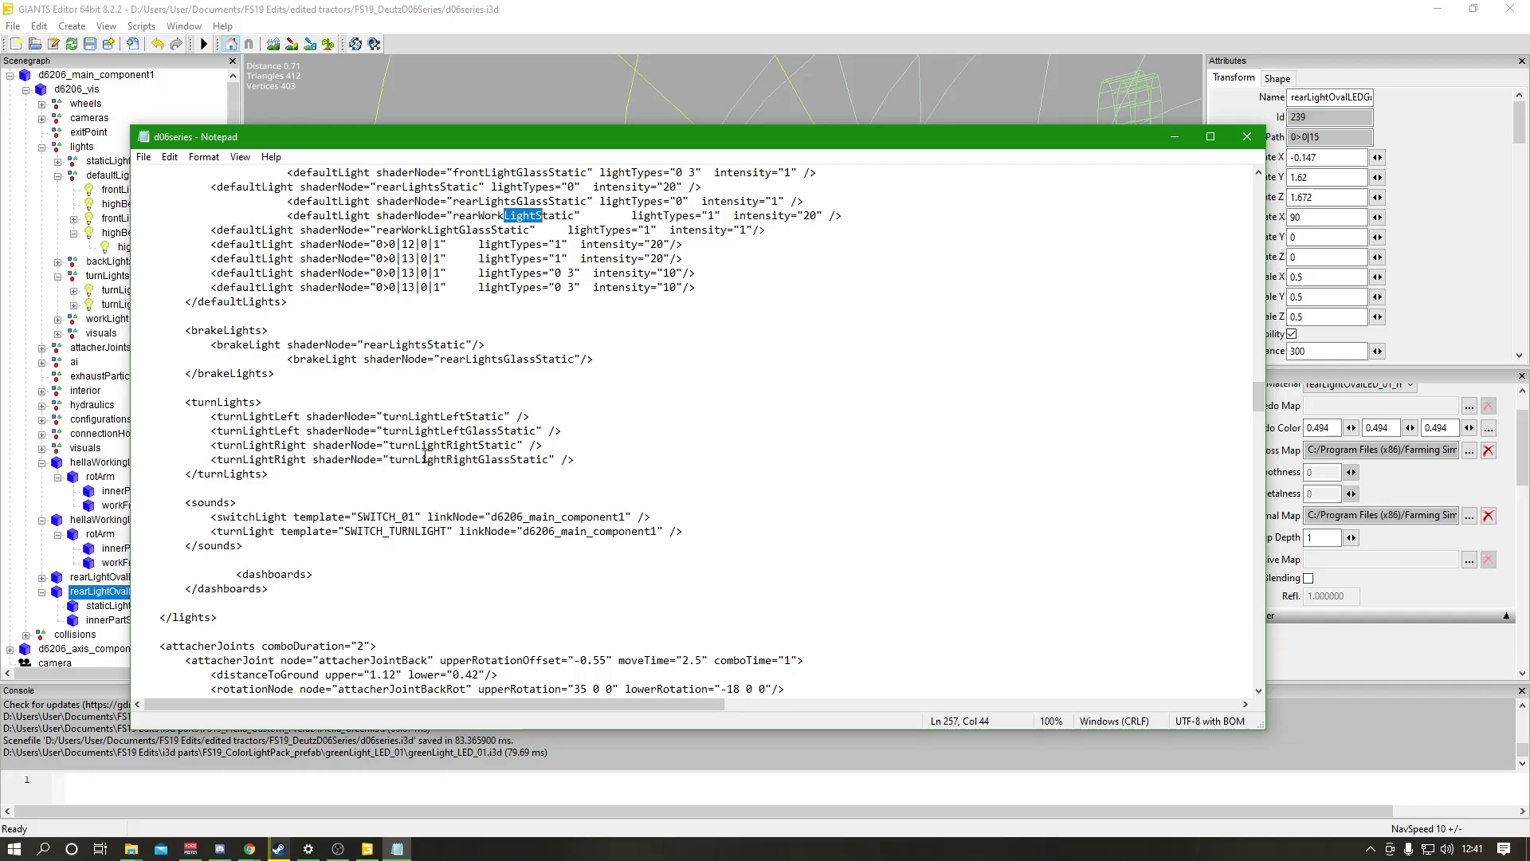
click(440, 288)
key(BackSpace)
key(BackSpace)
key(BackSpace)
key(BackSpace)
key(BackSpace)
key(BackSpace)
key(BackSpace)
key(BackSpace)
key(BackSpace)
key(BackSpace)
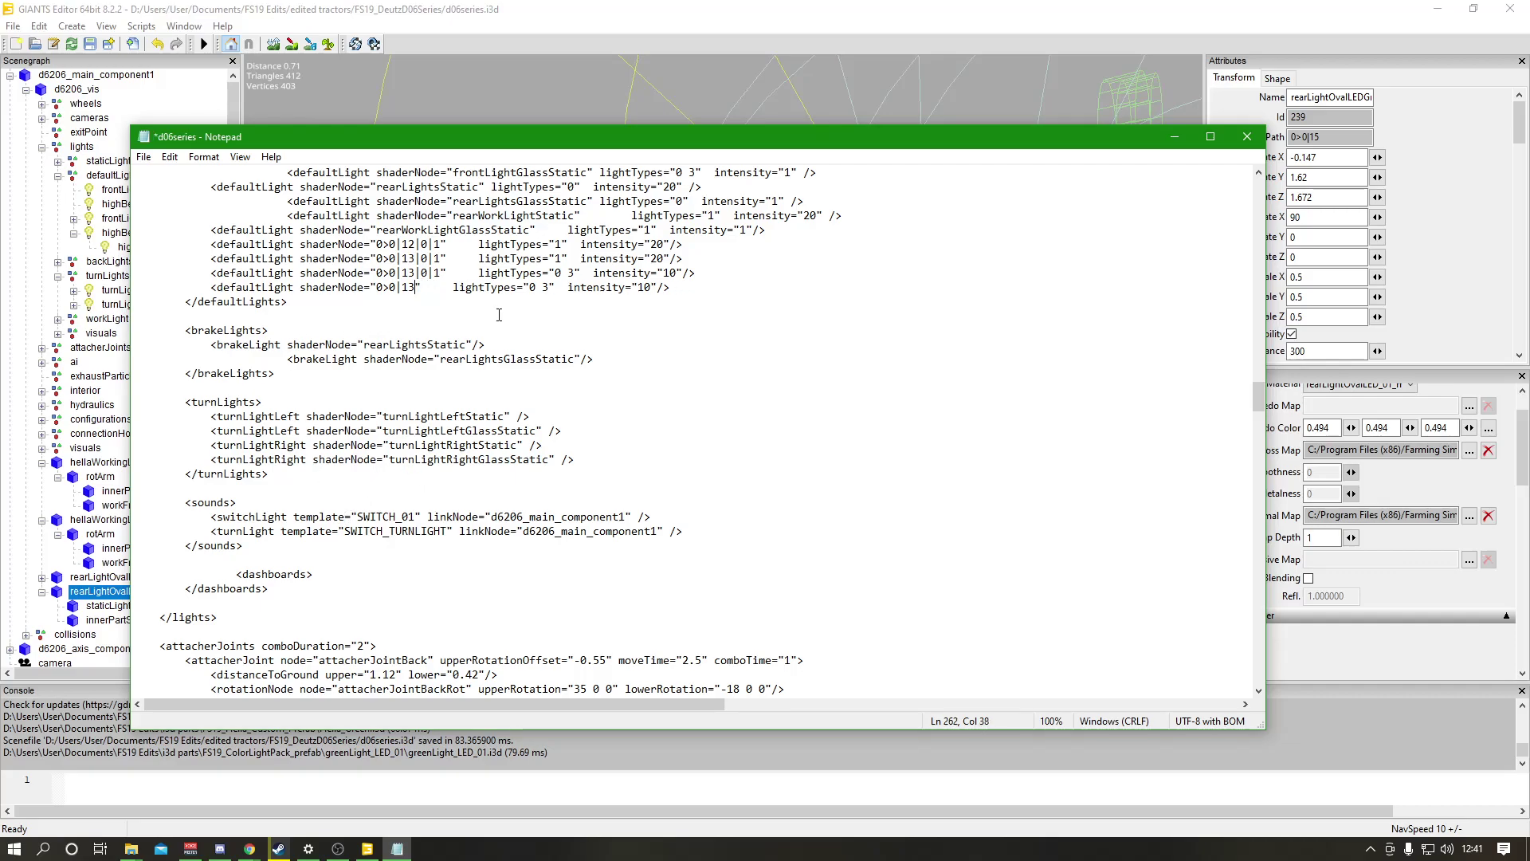
text(0>0|15)
Set the second-to-last defaultLight's shaderNode to 0>0|14, the index path of the first rearLightOvalLEDGreen_01, then save and close the XML.
click(1175, 137)
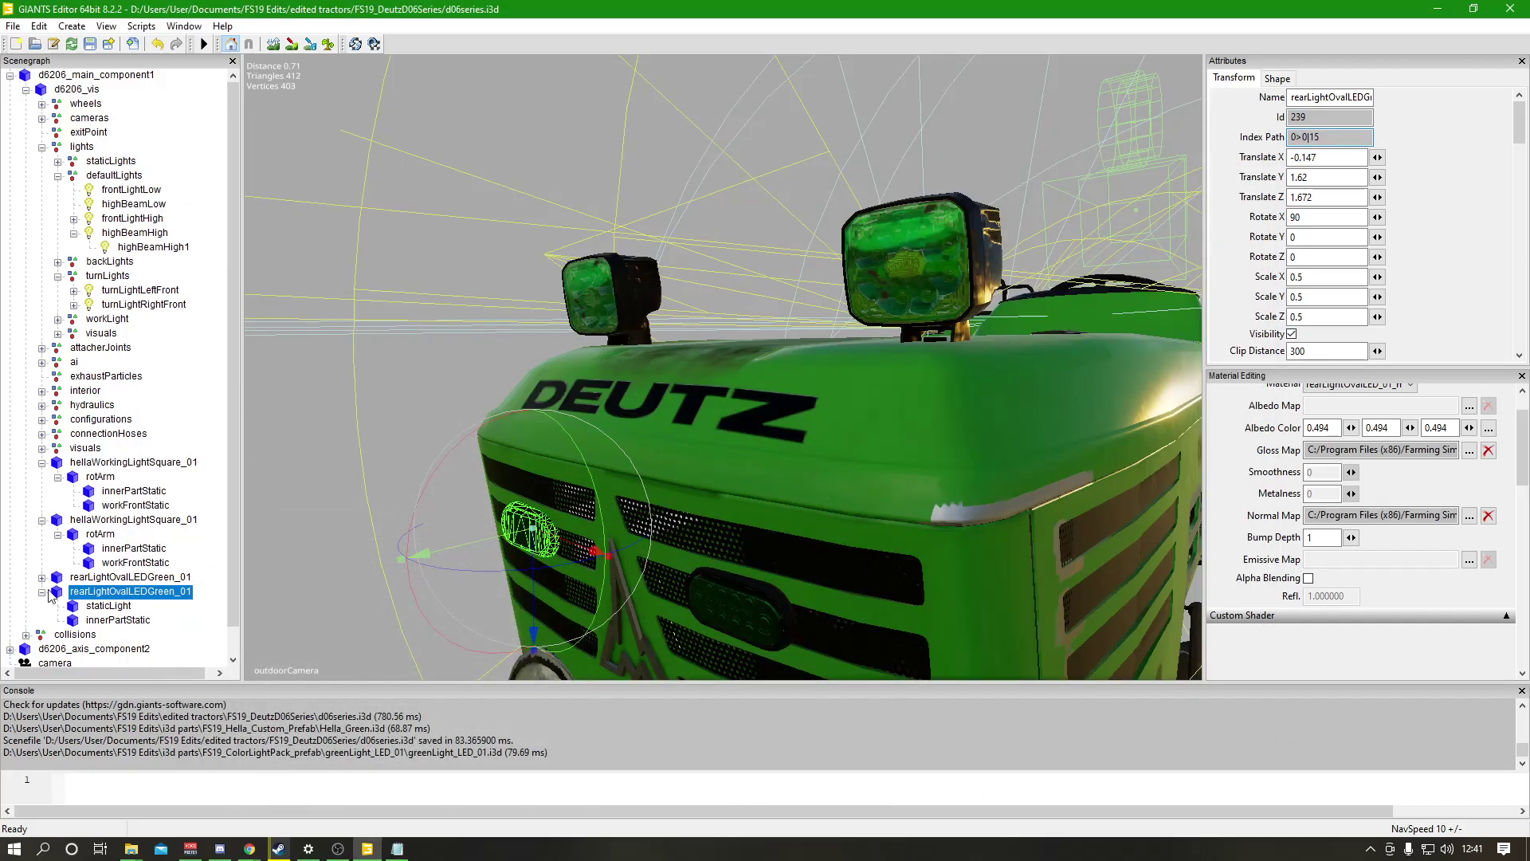
click(102, 577)
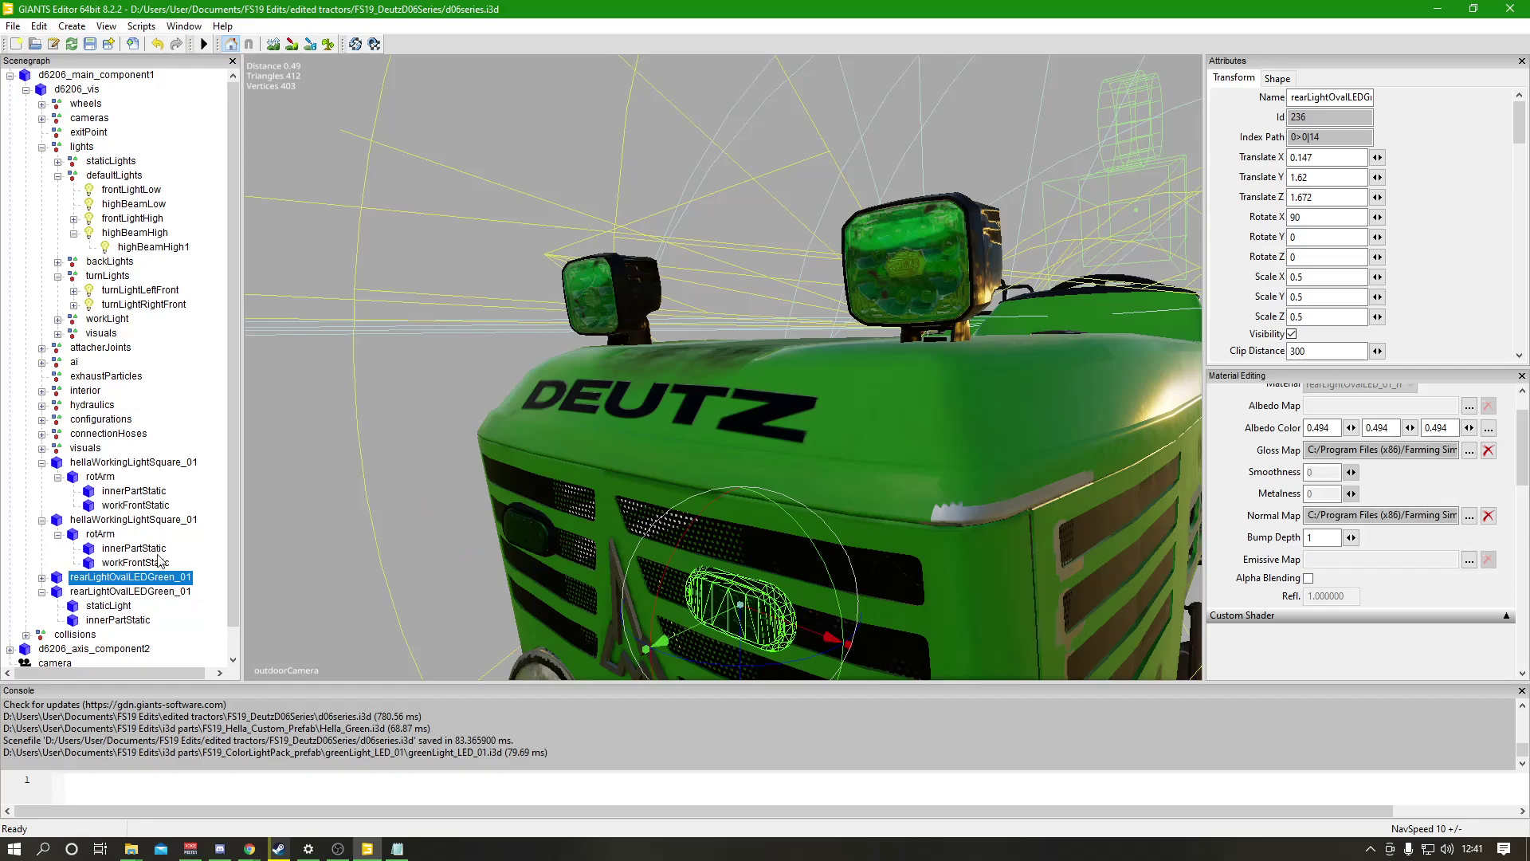
drag(1355, 137, 1260, 137)
key(ctrl+c)
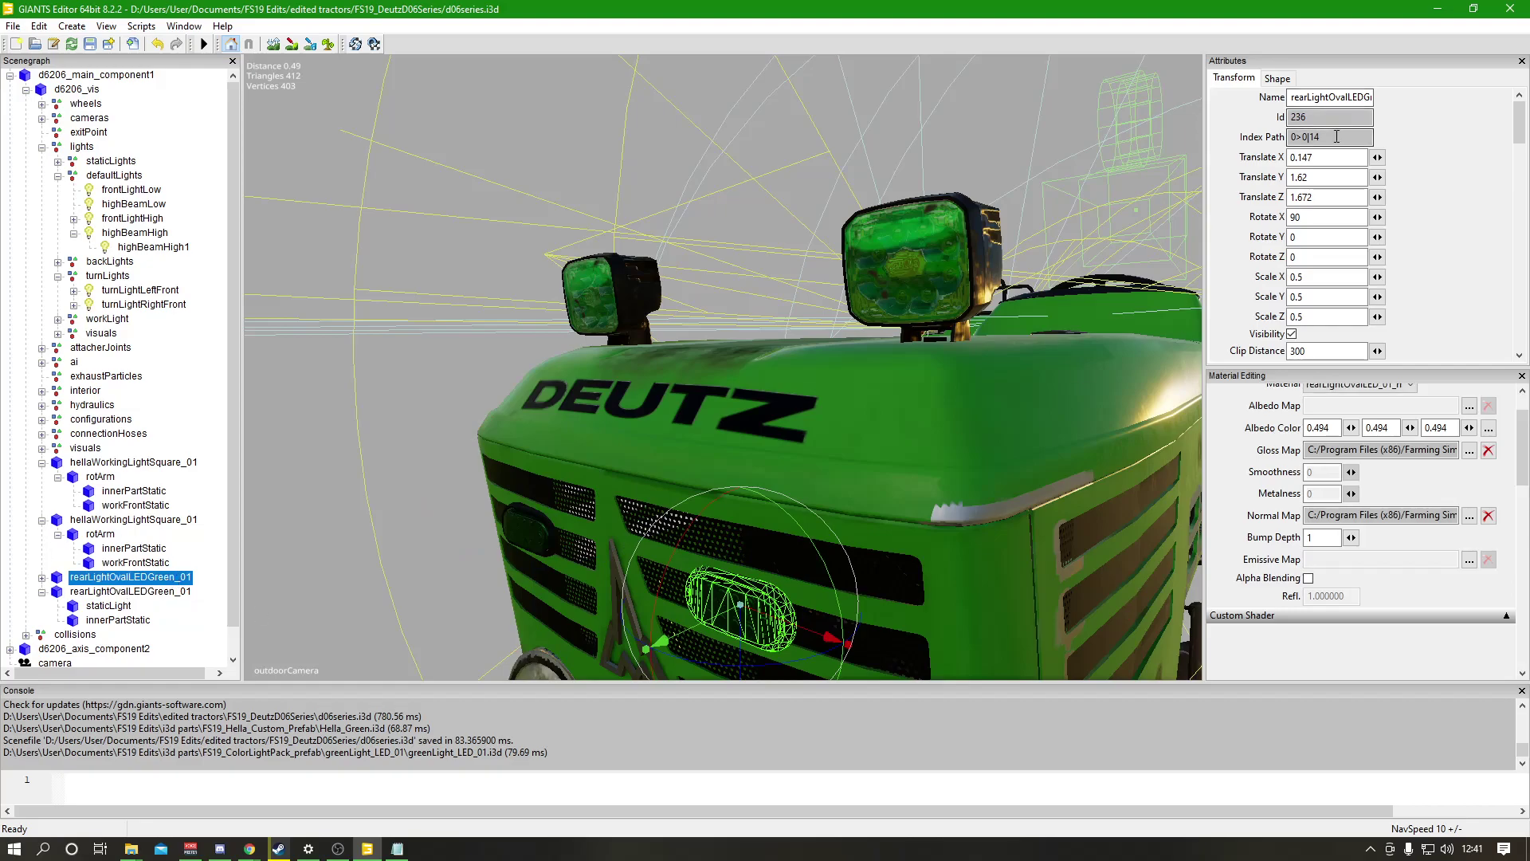
click(396, 855)
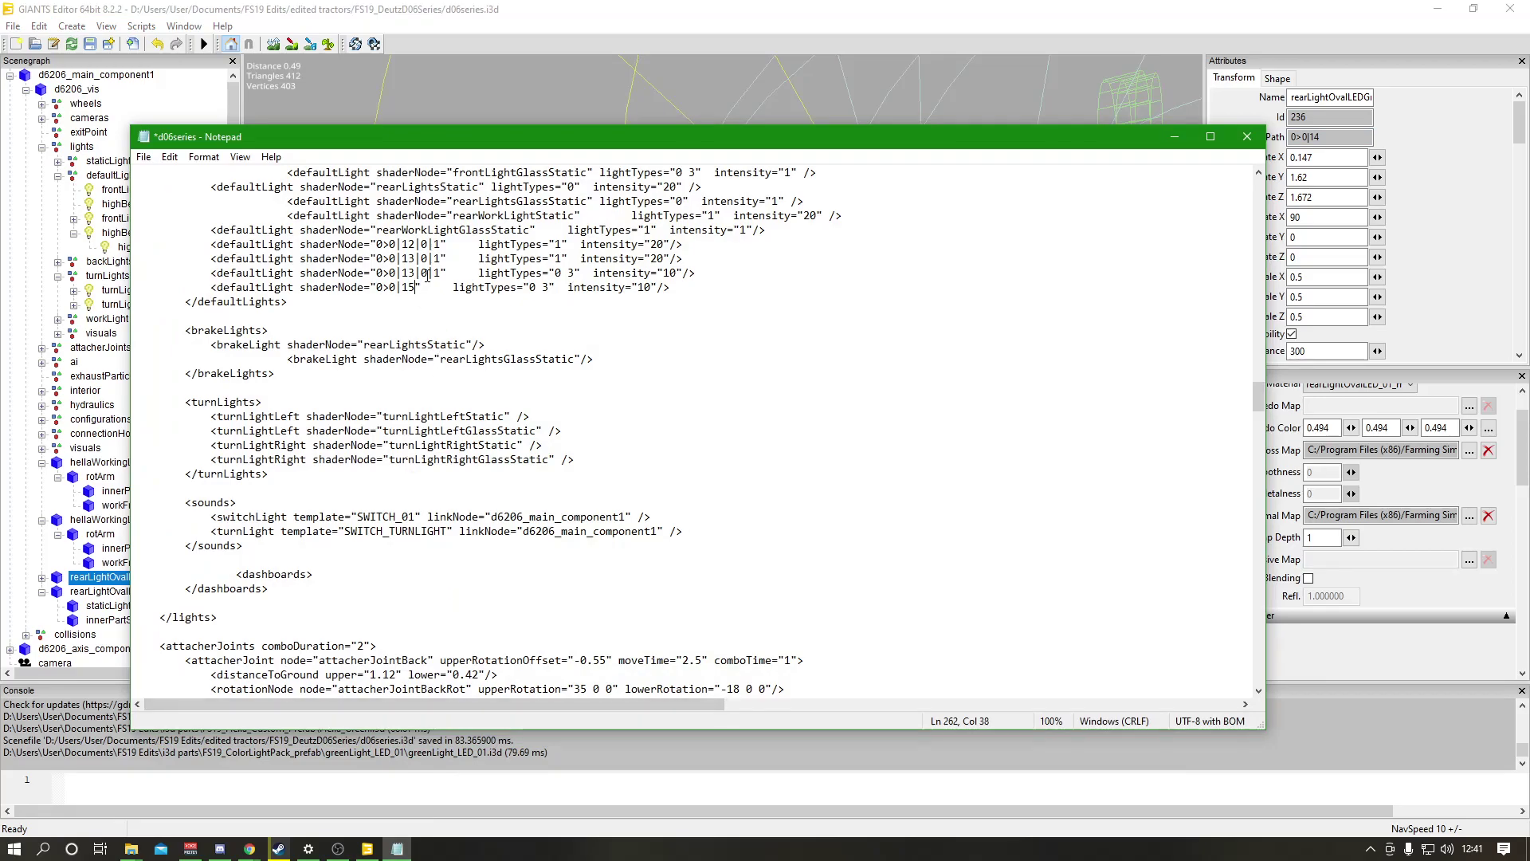
key(BackSpace)
key(BackSpace)
key(BackSpace)
key(BackSpace)
key(BackSpace)
key(BackSpace)
key(BackSpace)
key(BackSpace)
key(BackSpace)
key(BackSpace)
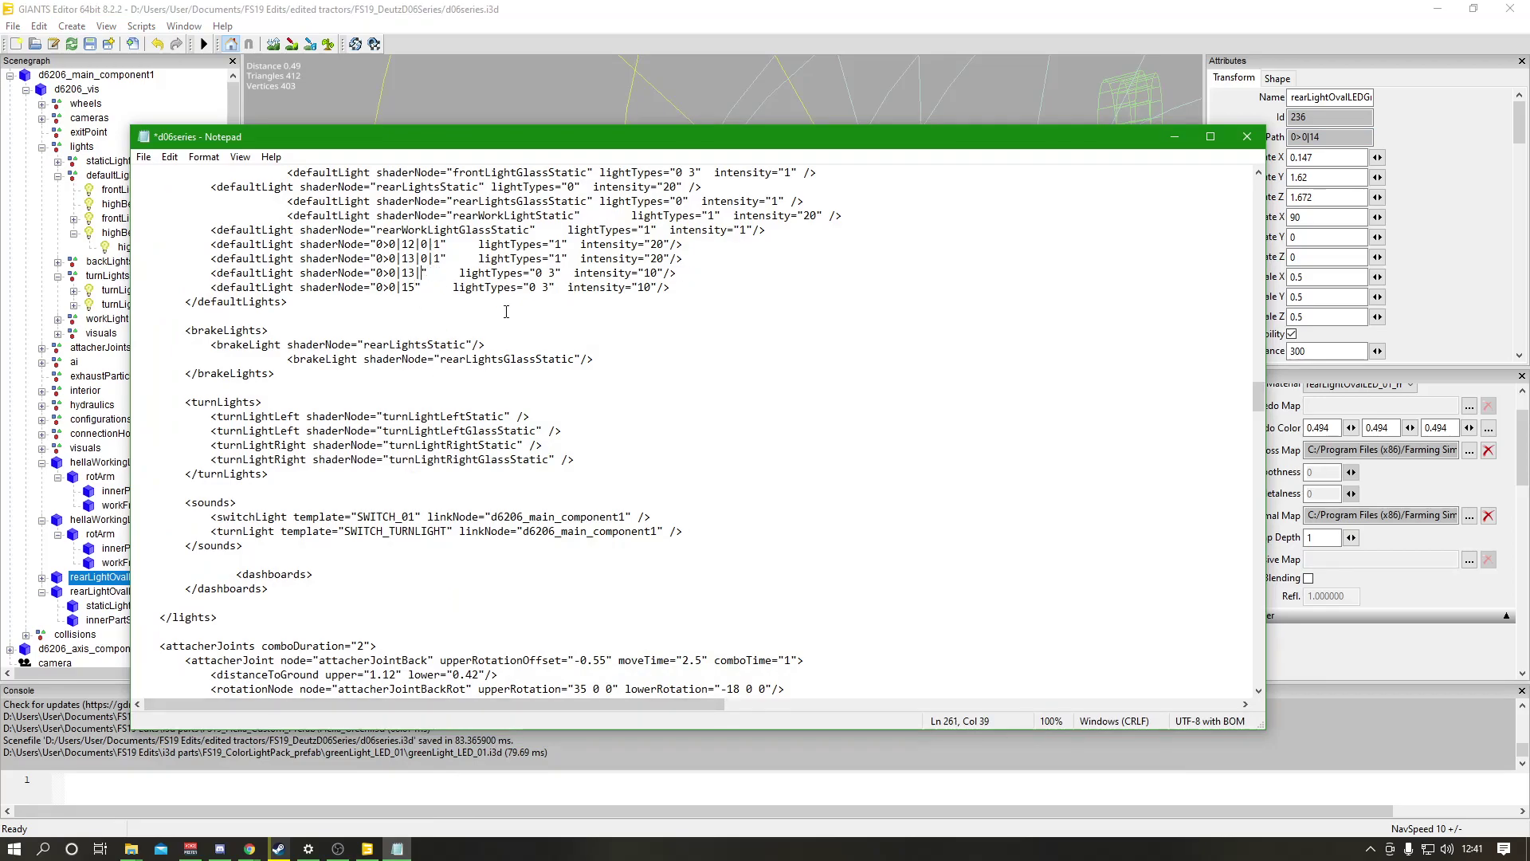
key(ctrl+v)
key(ctrl+s)
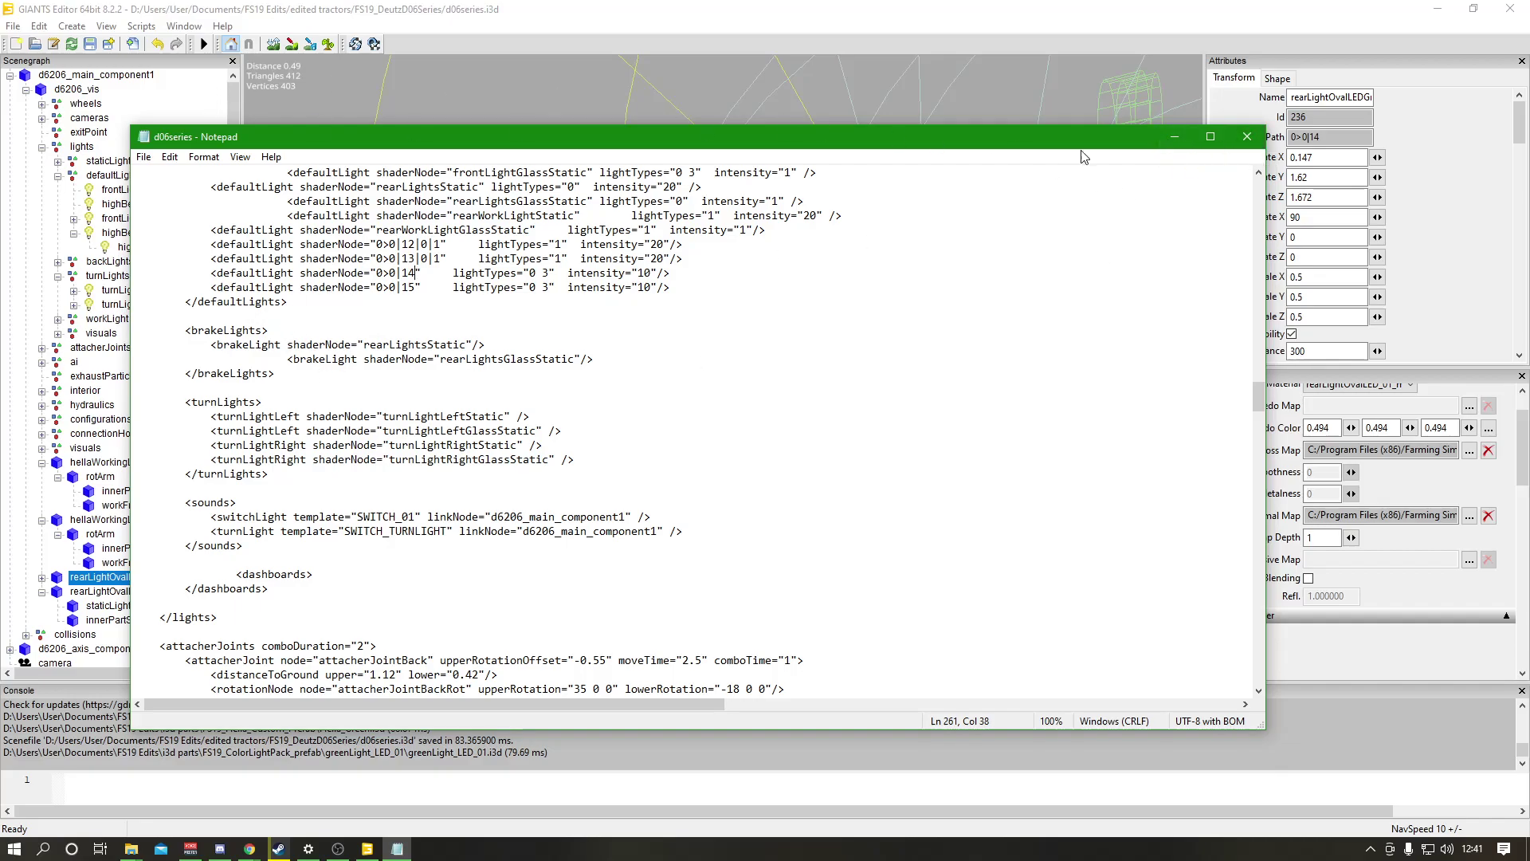
click(1247, 136)
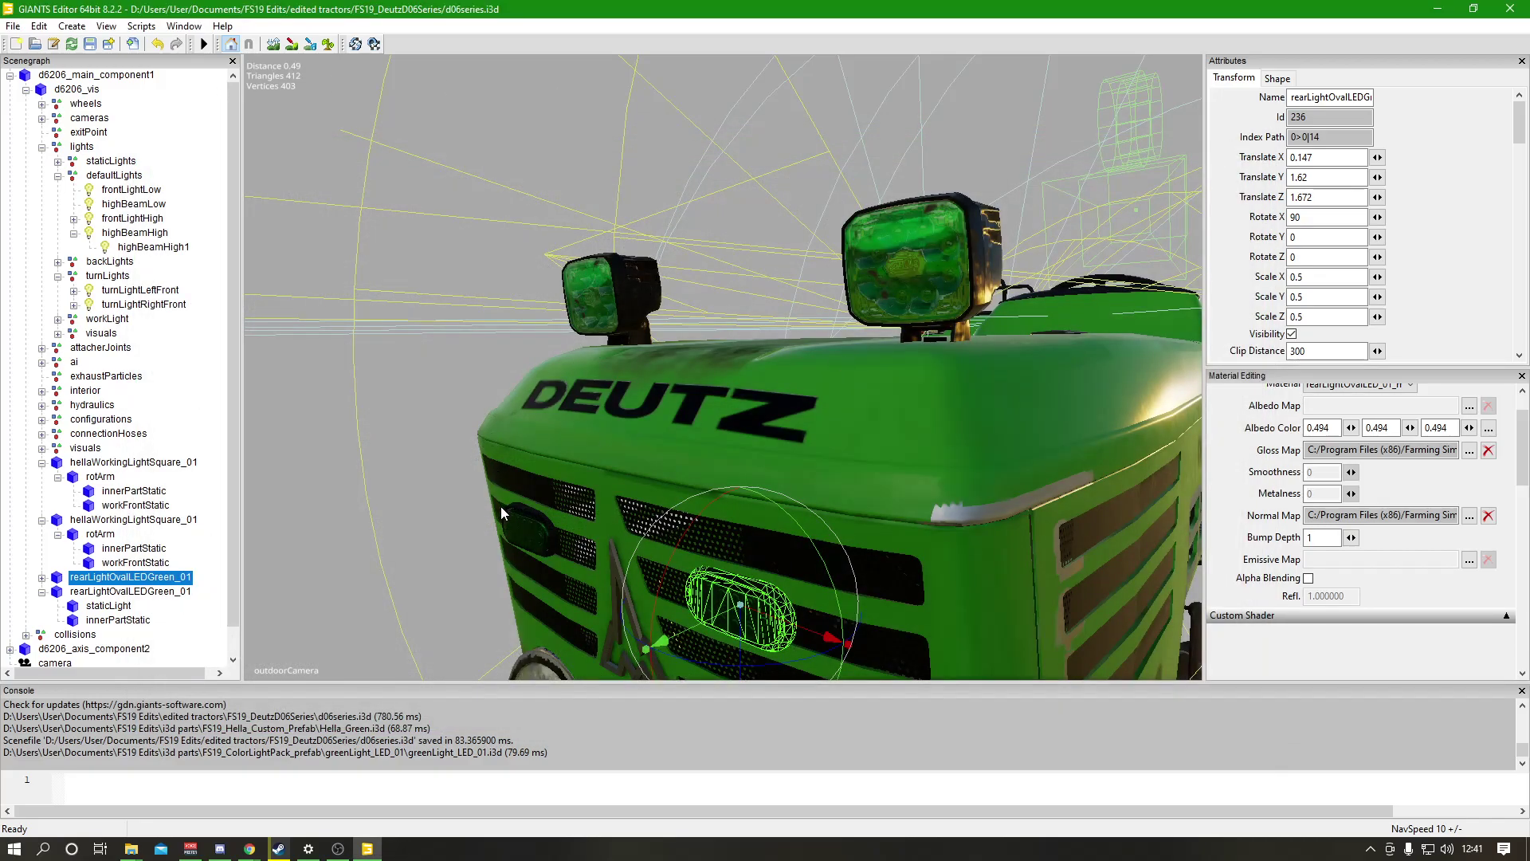
Examine the material texture maps of the first rearLightOvalLEDGreen_01 and the second hellaWorkingLightSquare_01.
scroll(498, 506, down, 10)
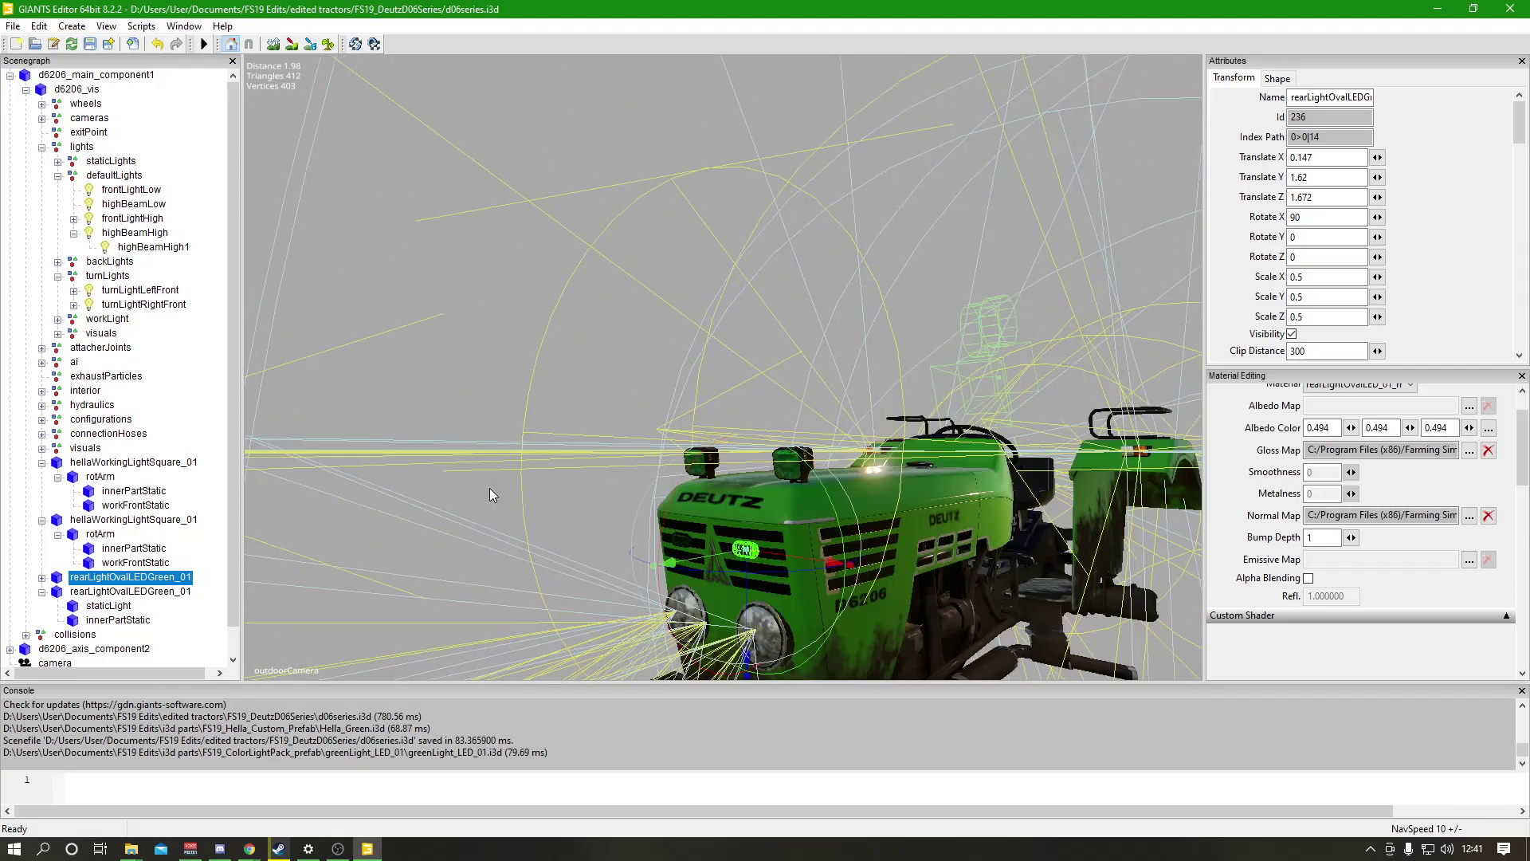
scroll(490, 488, up, 5)
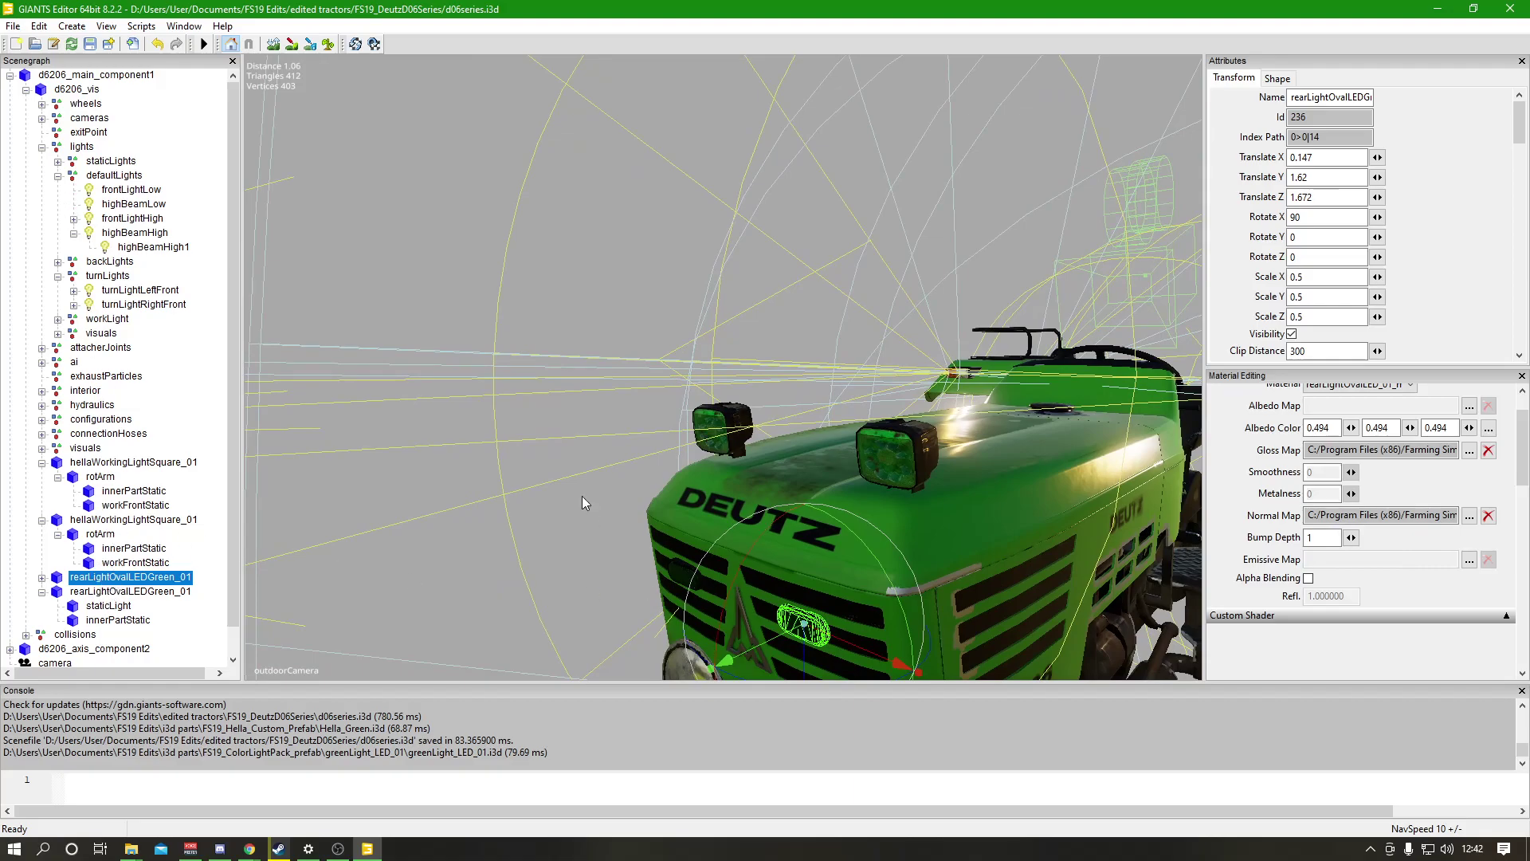
middle_drag(590, 511, 826, 577)
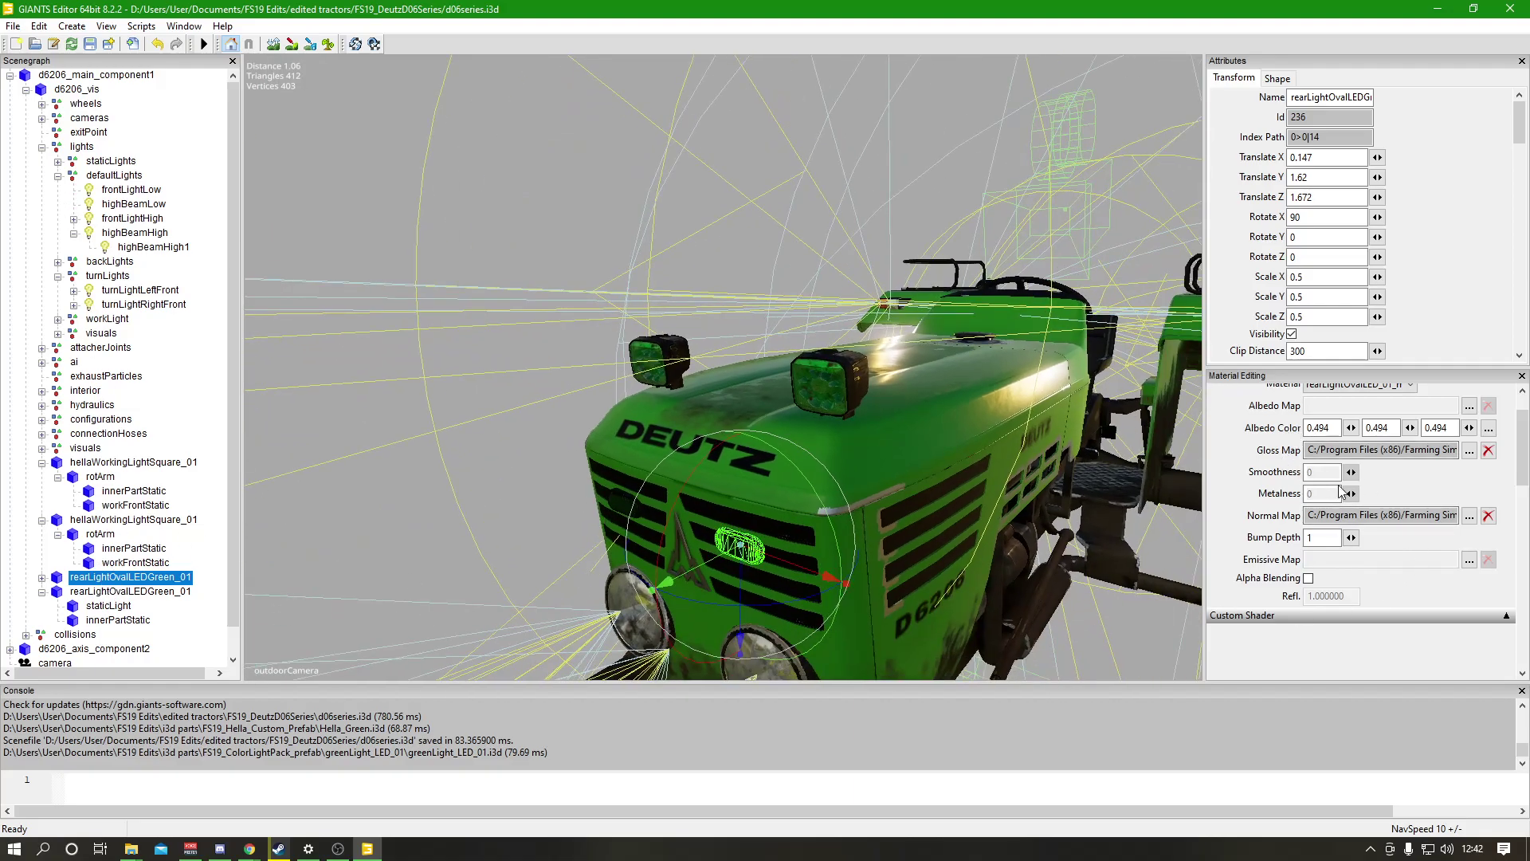
scroll(1342, 492, up, 1)
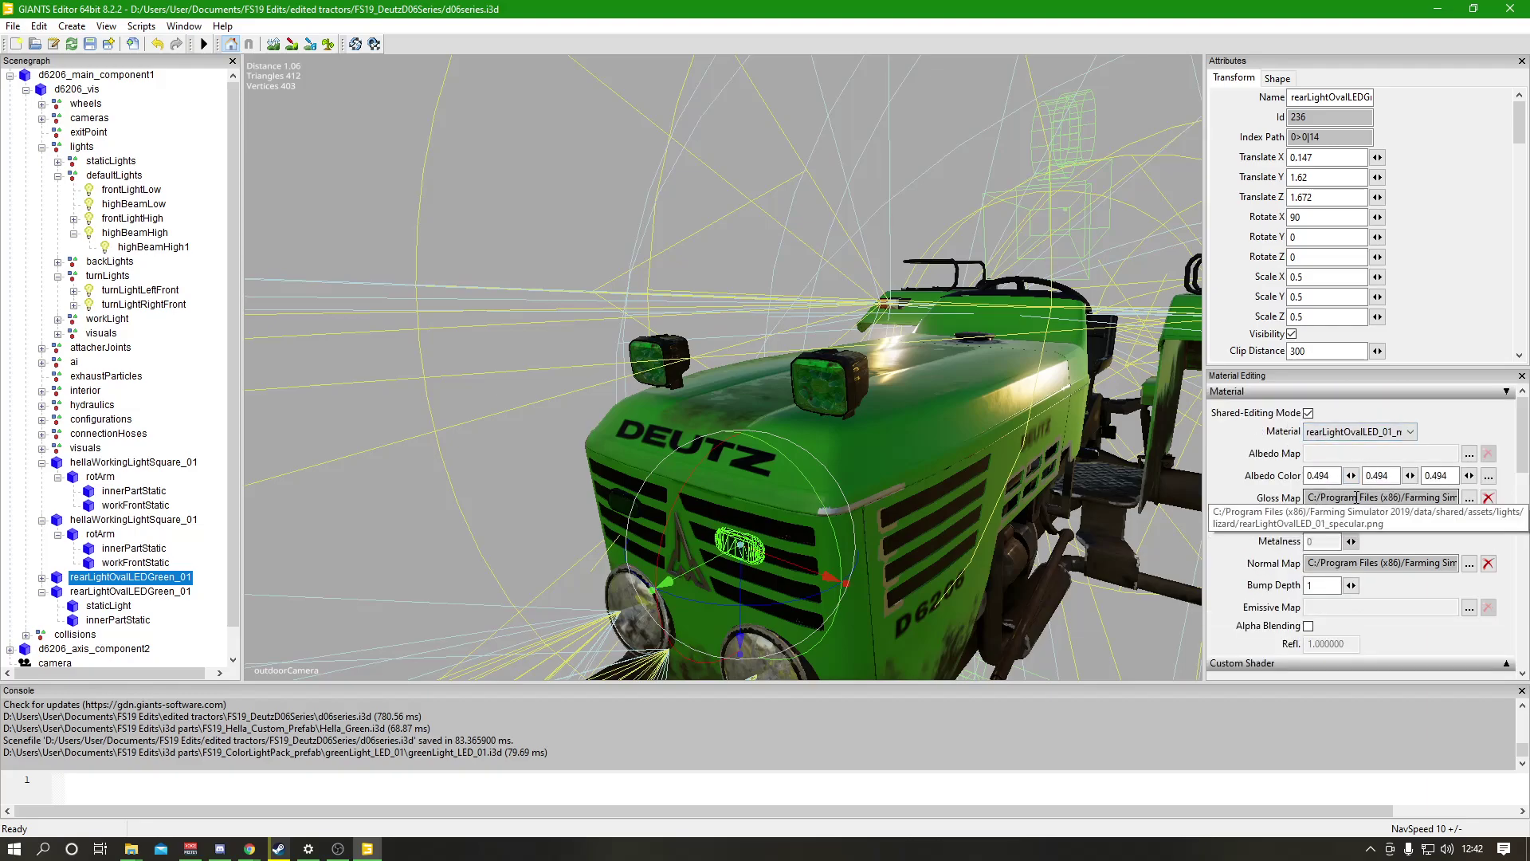
click(136, 521)
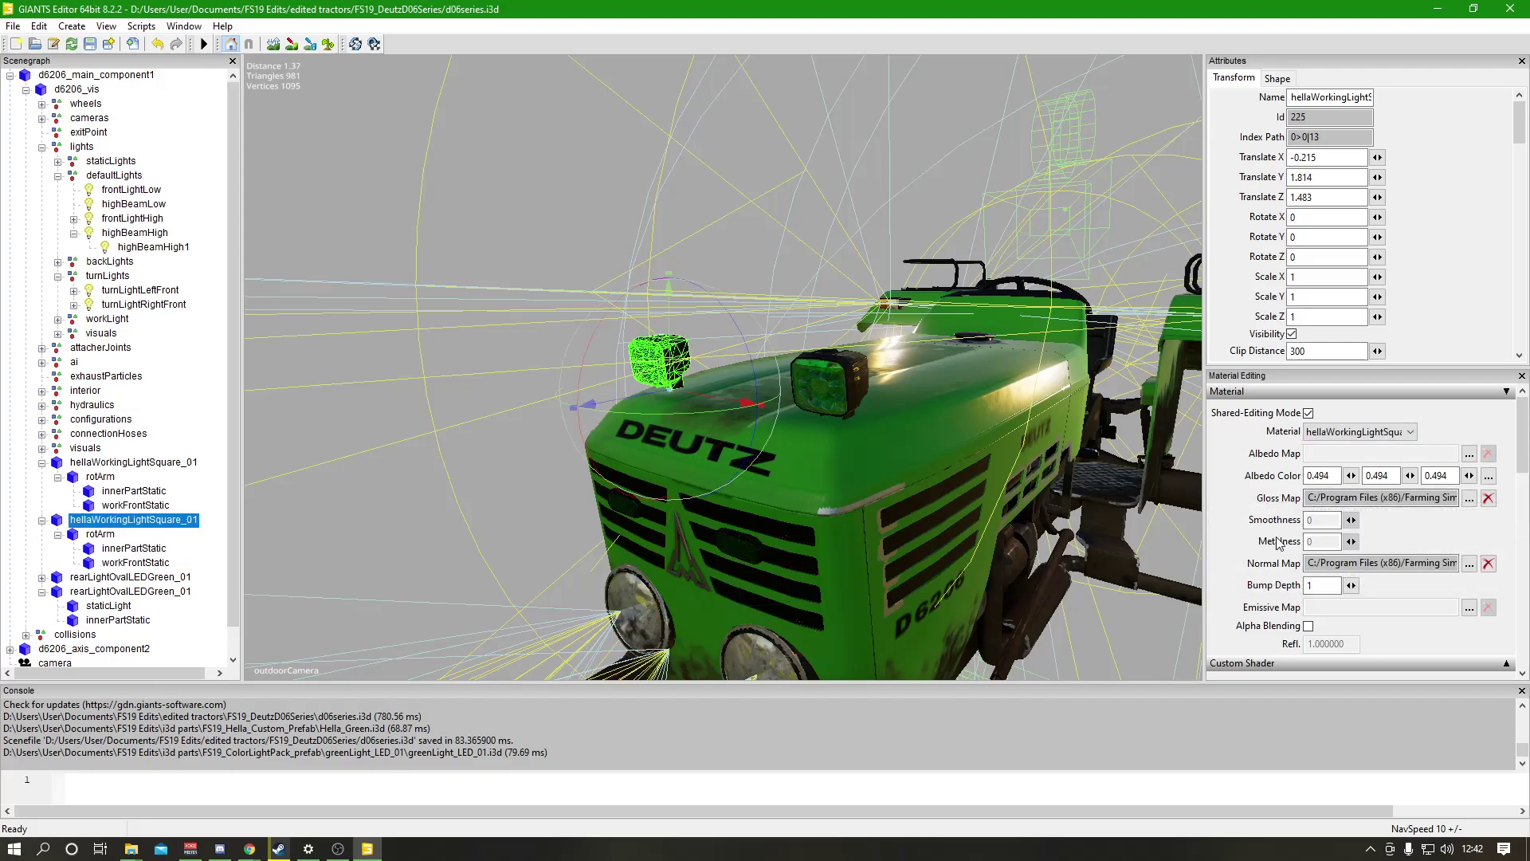
Switch to File Explorer and copy greenLight_LED_01.i3d.shapes and greenPlastic_diffuse from the greenLight_LED_01 folder.
key(alt+Tab)
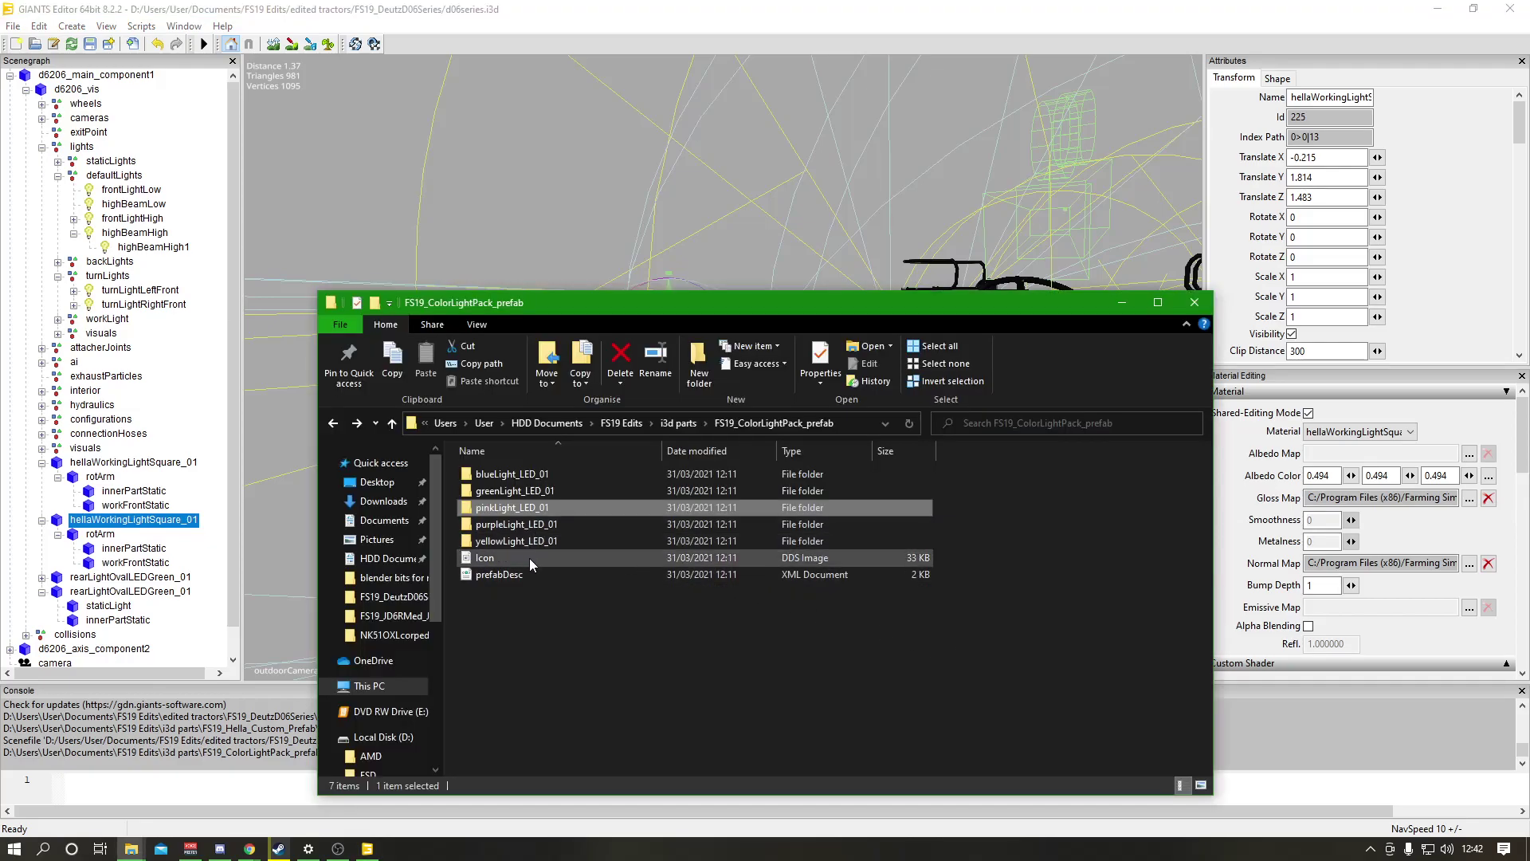
double_click(514, 491)
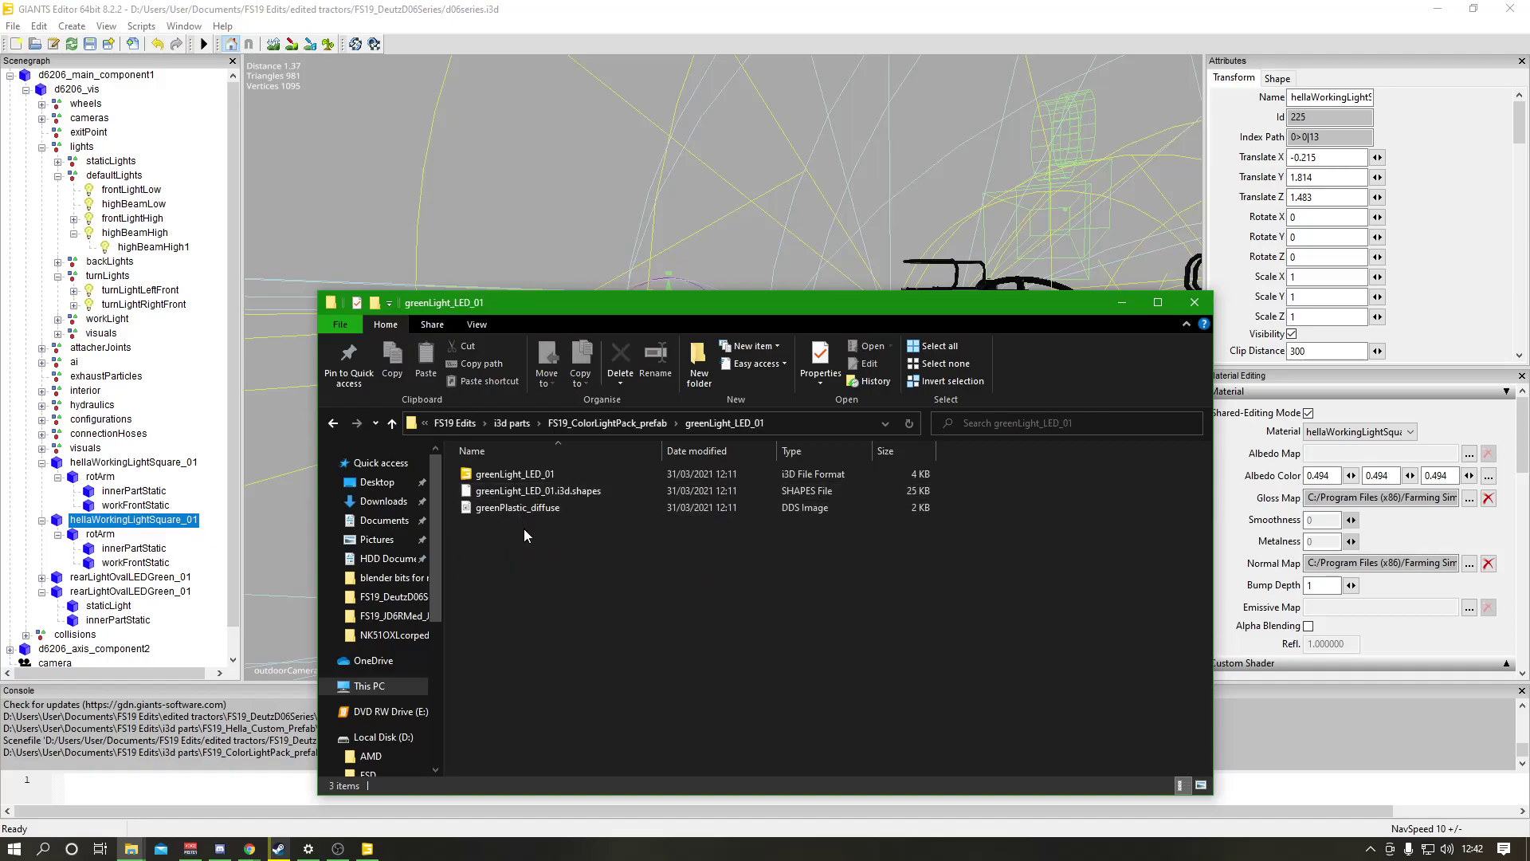
drag(523, 529, 525, 500)
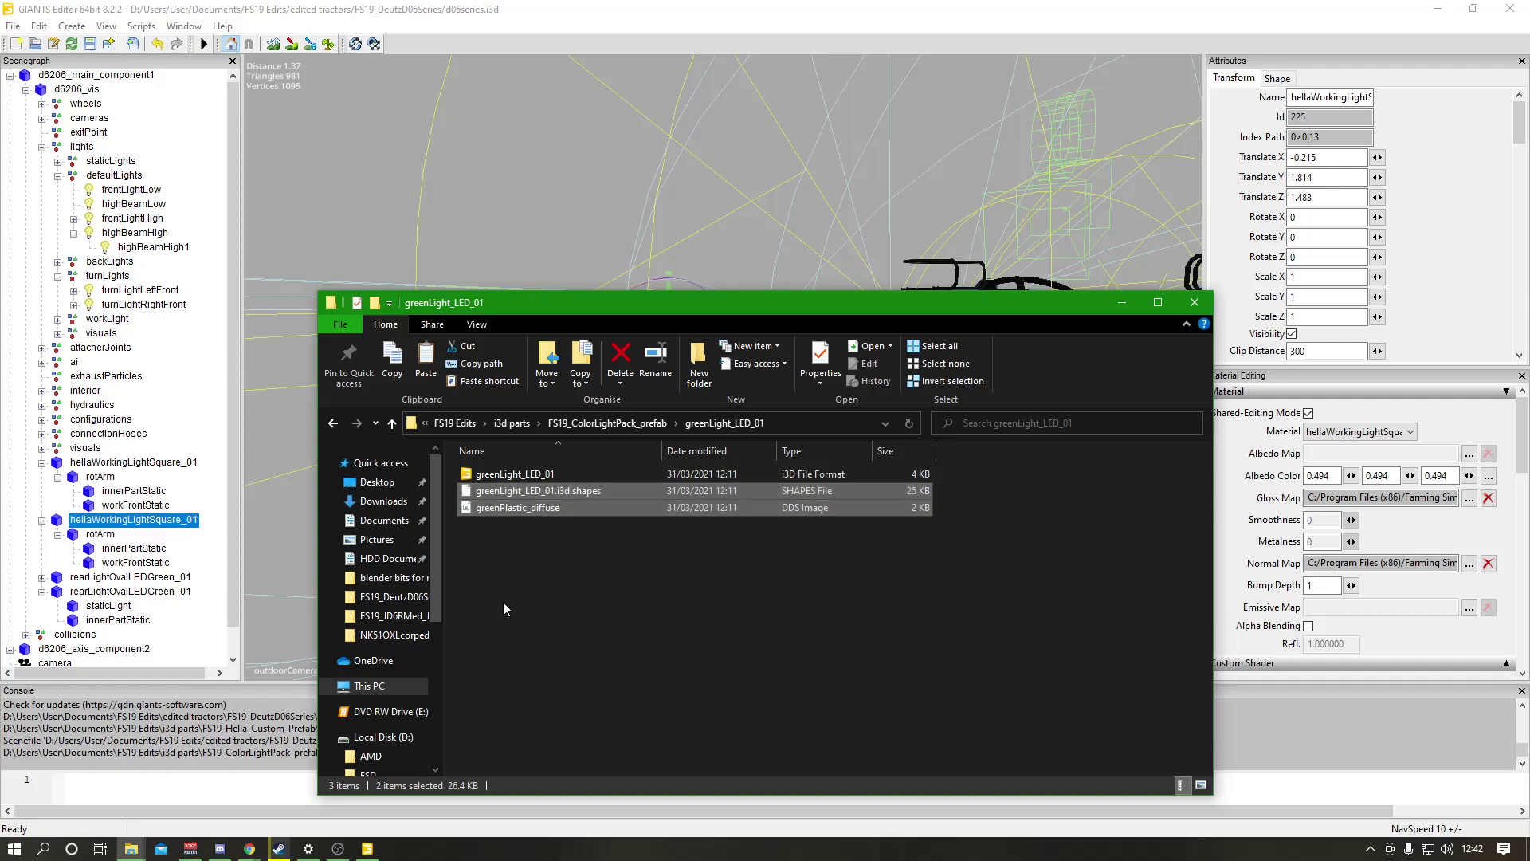
Paste the two copied green light files into the textures folder of the edited FS19_DeutzD06Series mod.
click(512, 422)
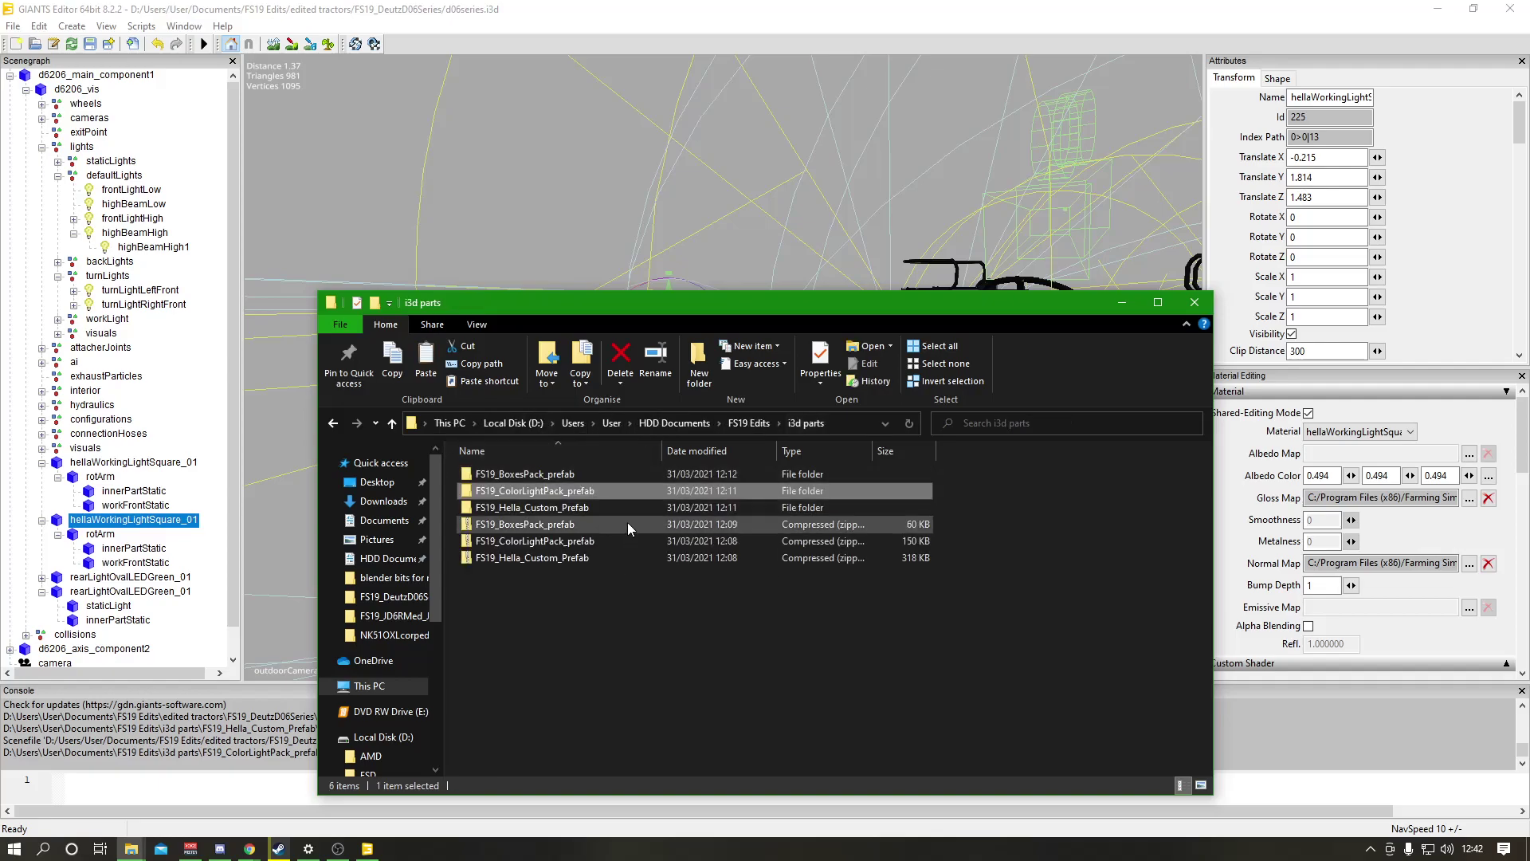
click(771, 424)
double_click(518, 472)
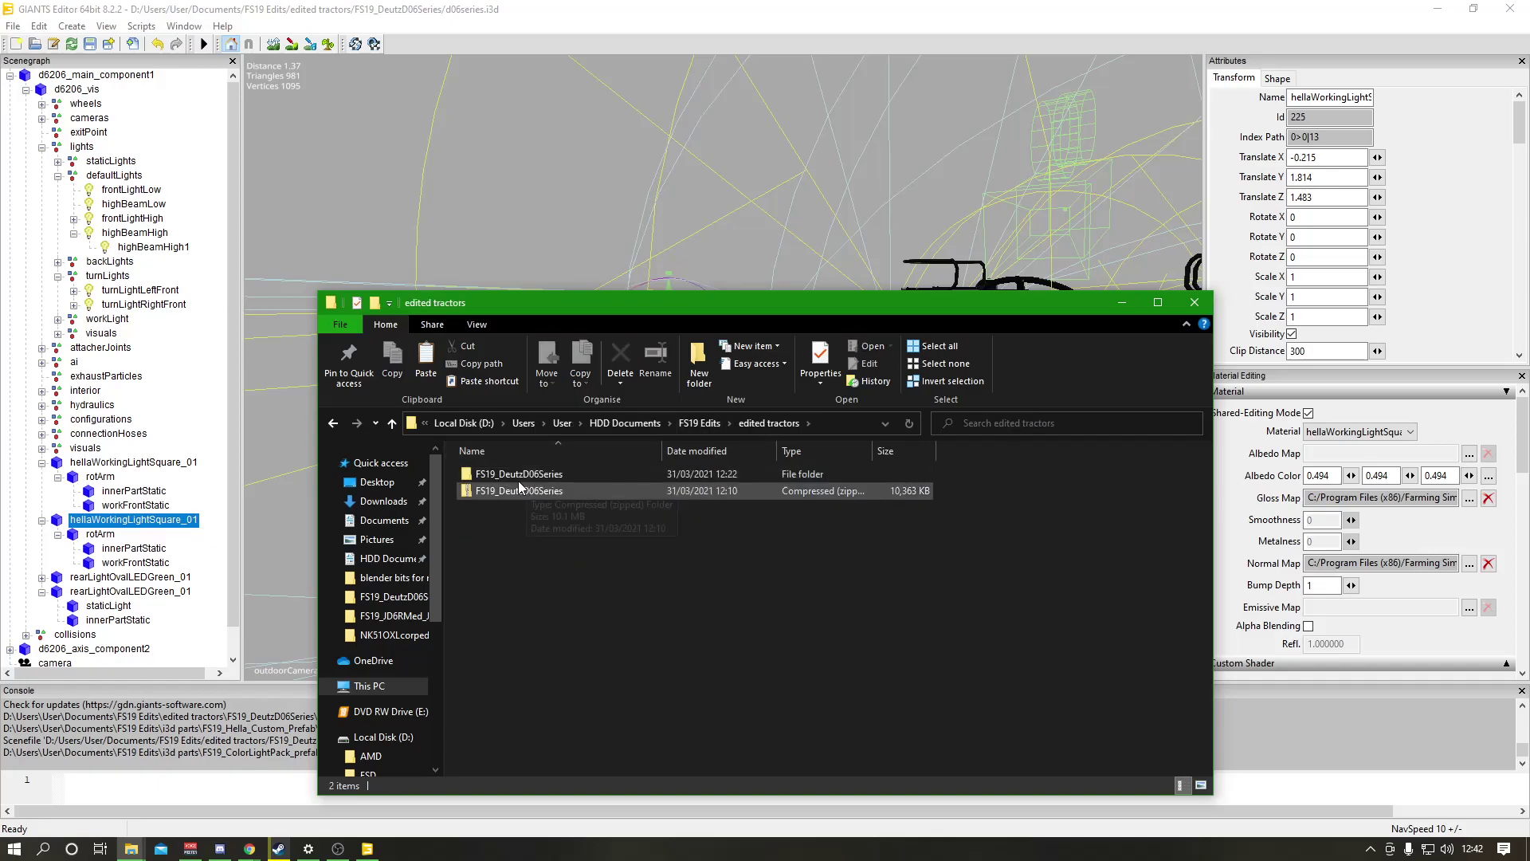
double_click(510, 474)
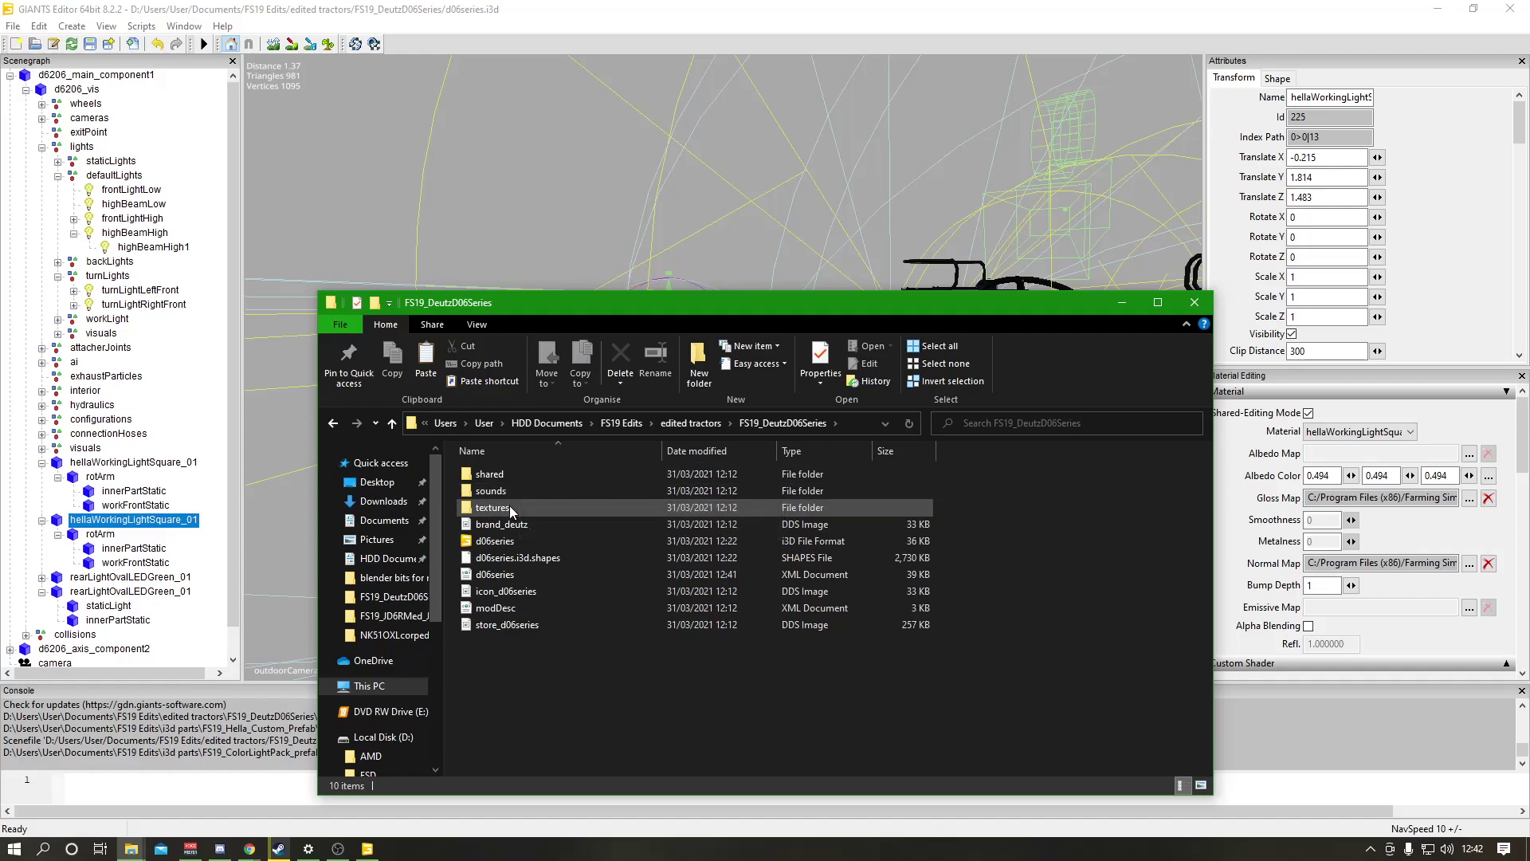
double_click(510, 507)
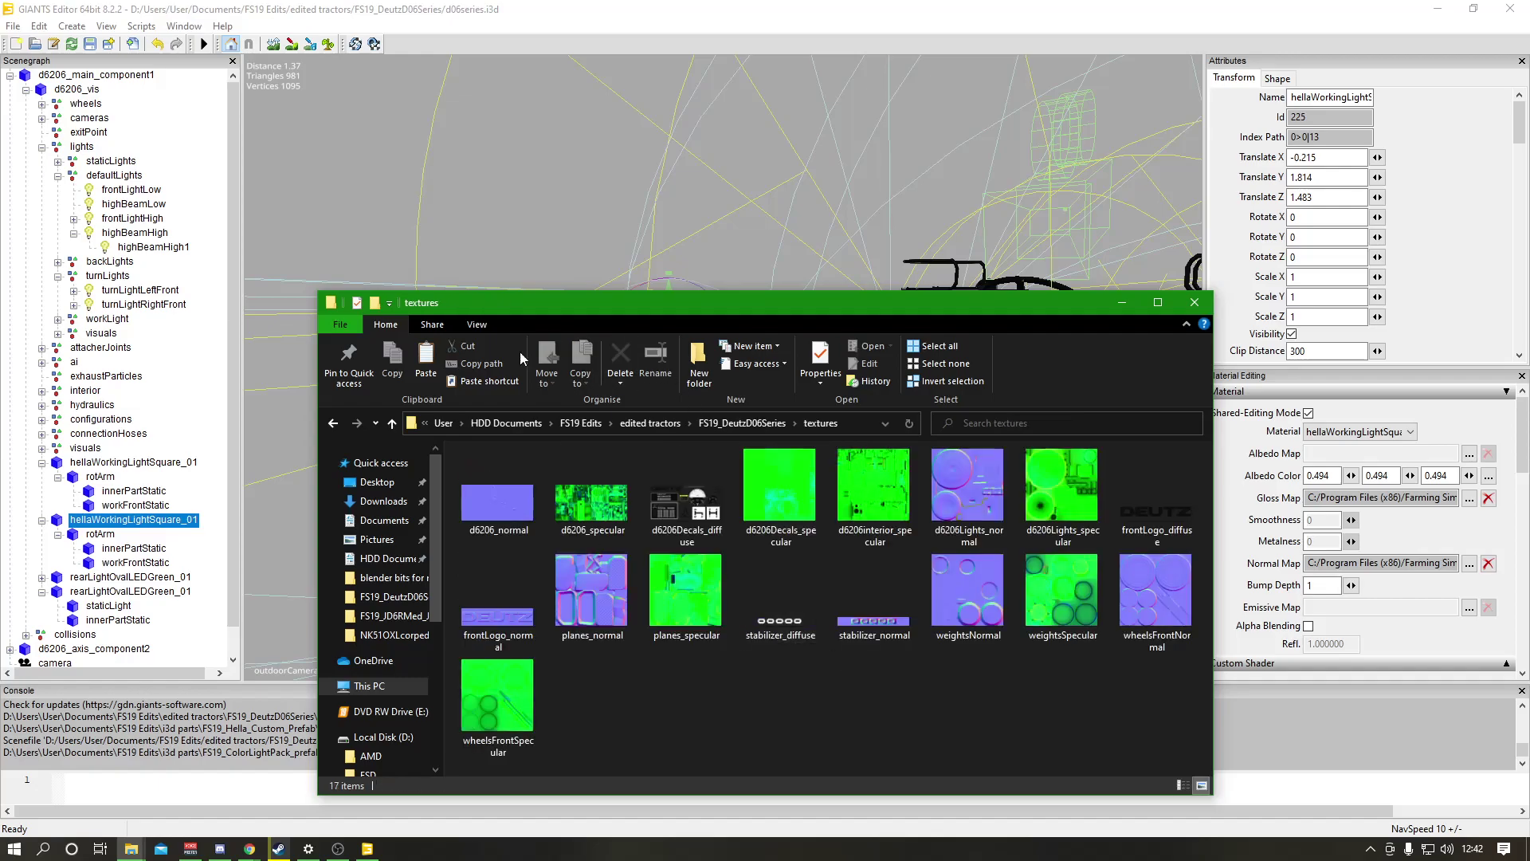
click(425, 360)
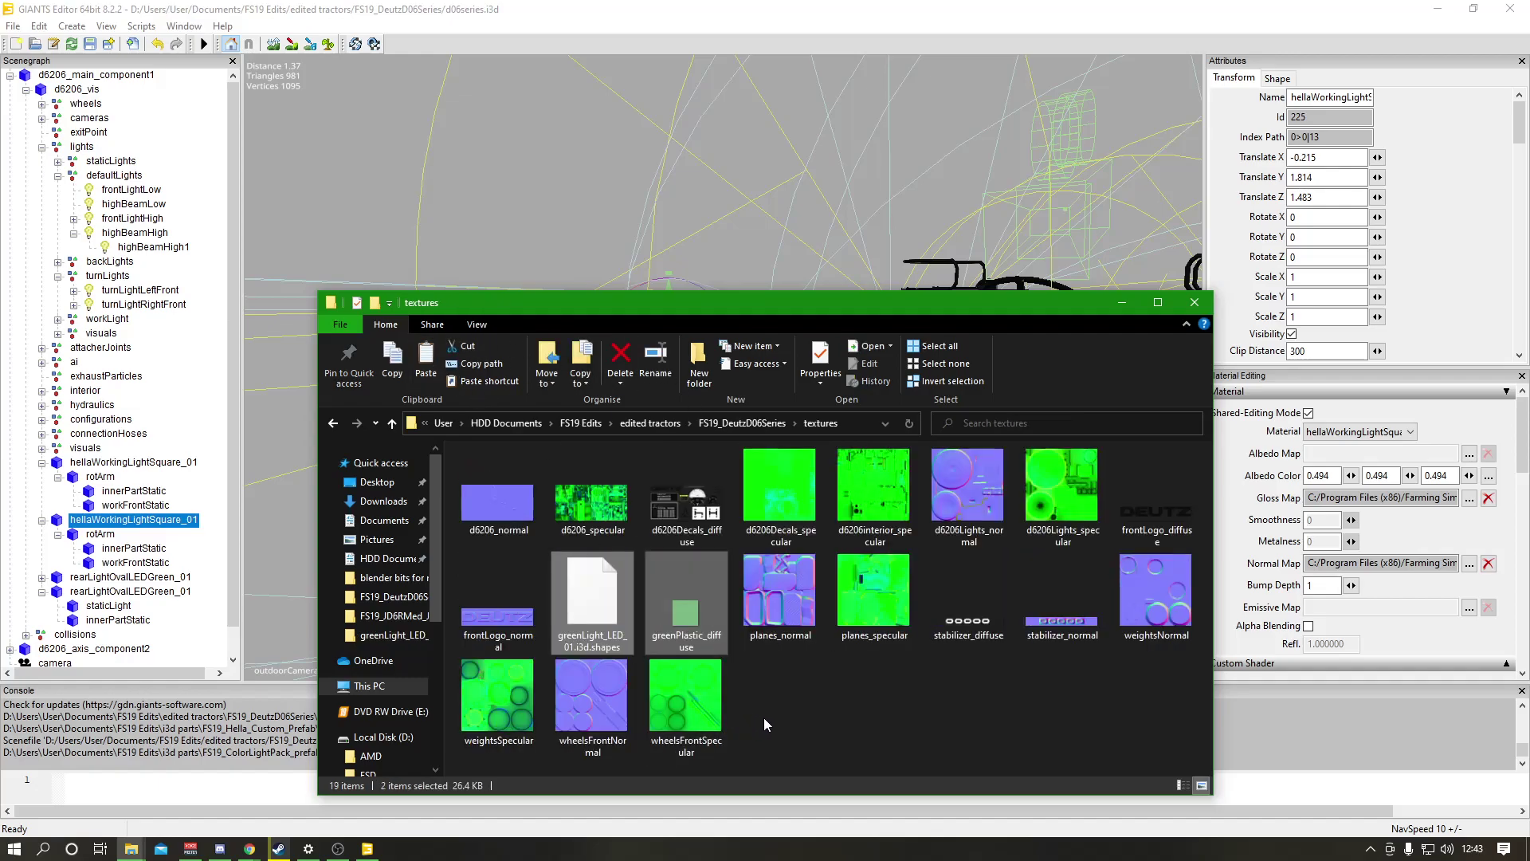
Examine the mod's shared folder and the FS19_Hella_Custom_Prefab and FS19_BoxesPack_prefab folders in i3d parts.
click(600, 618)
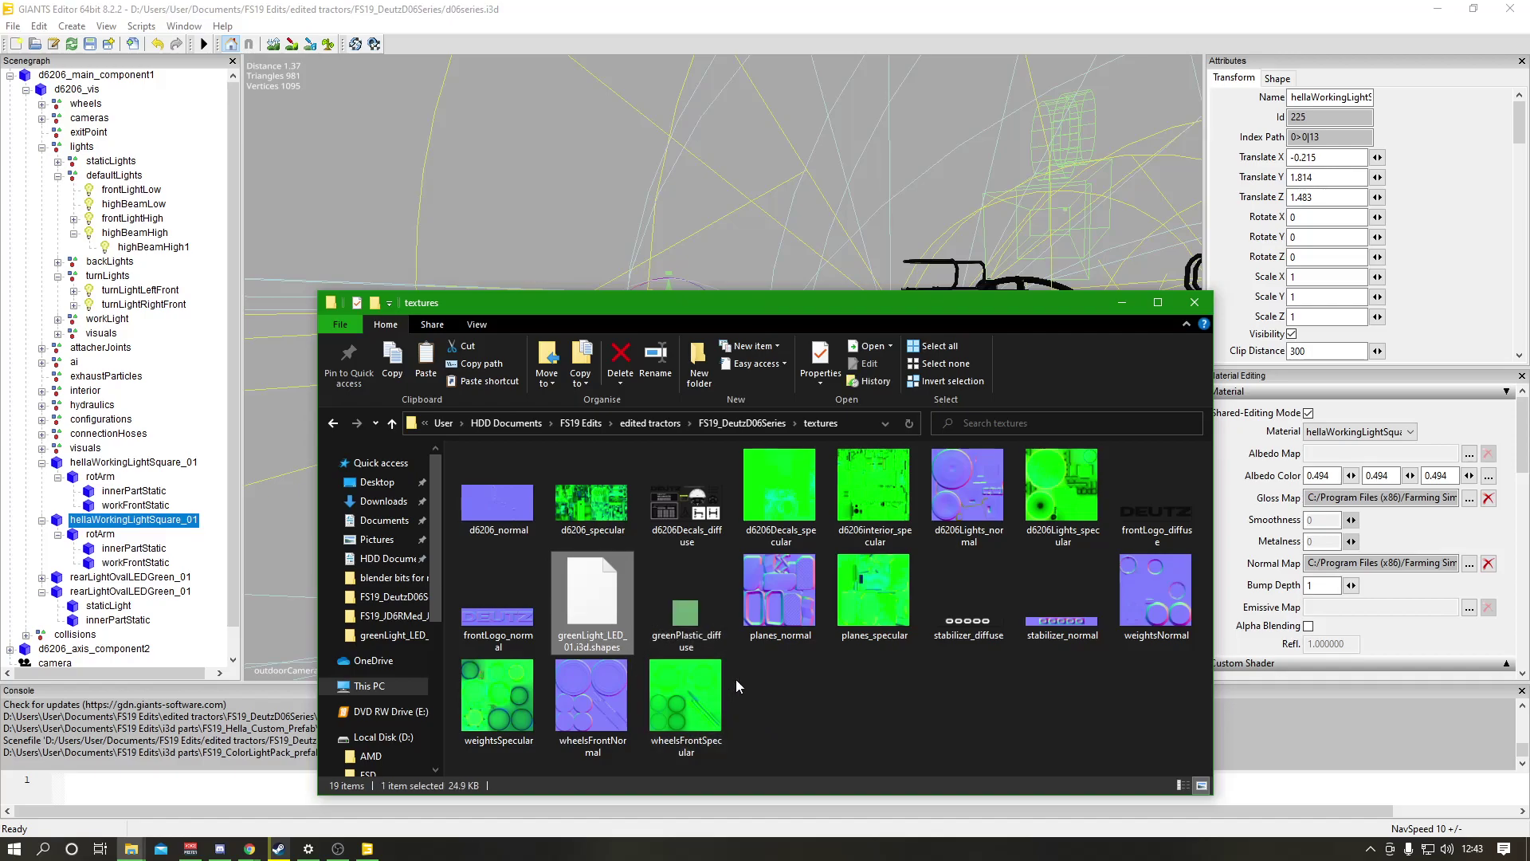
key(BackSpace)
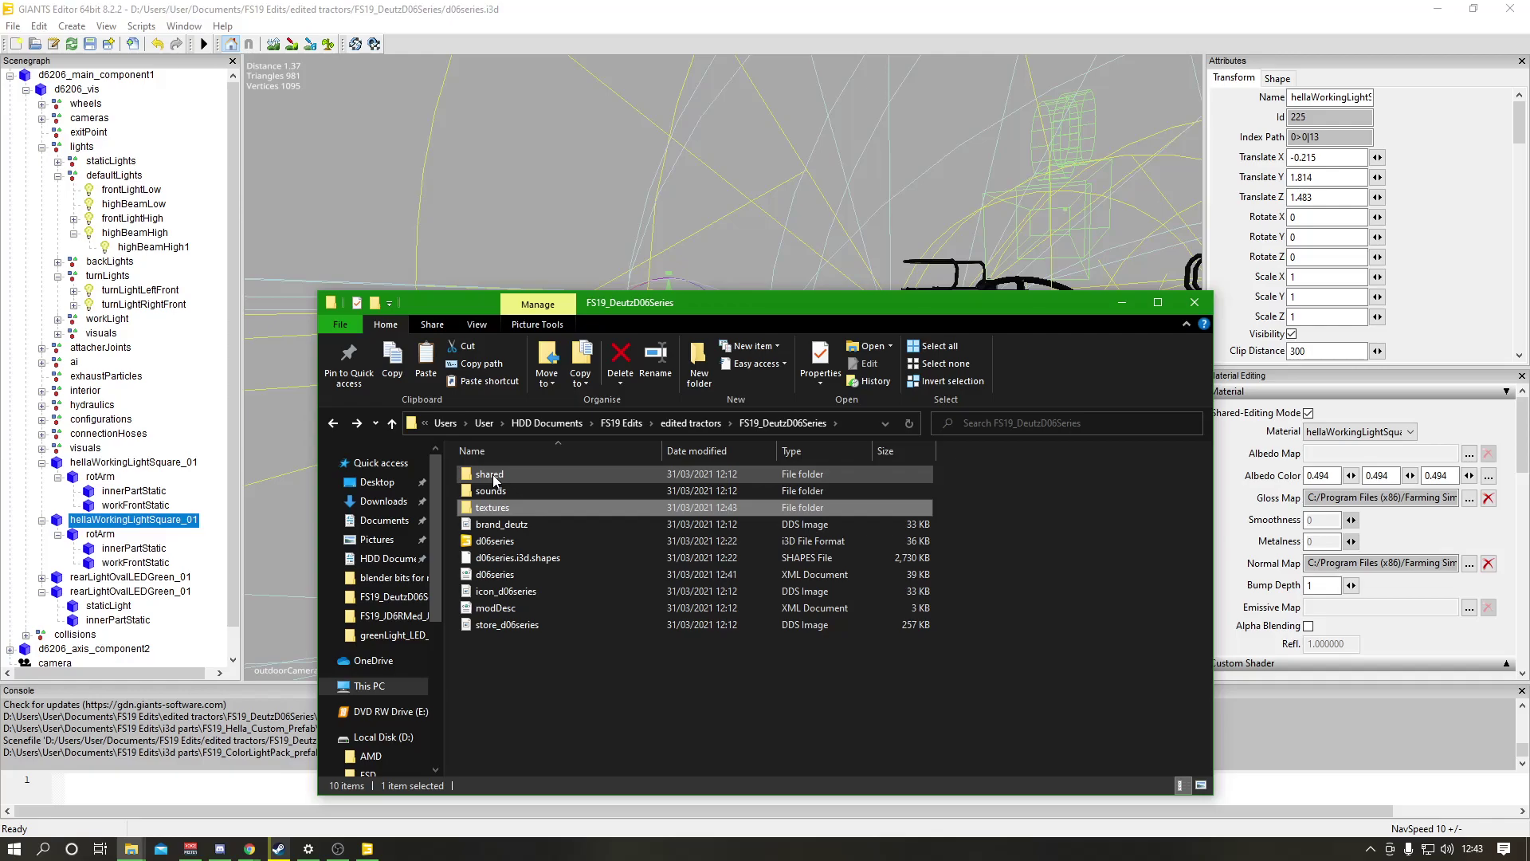
double_click(492, 476)
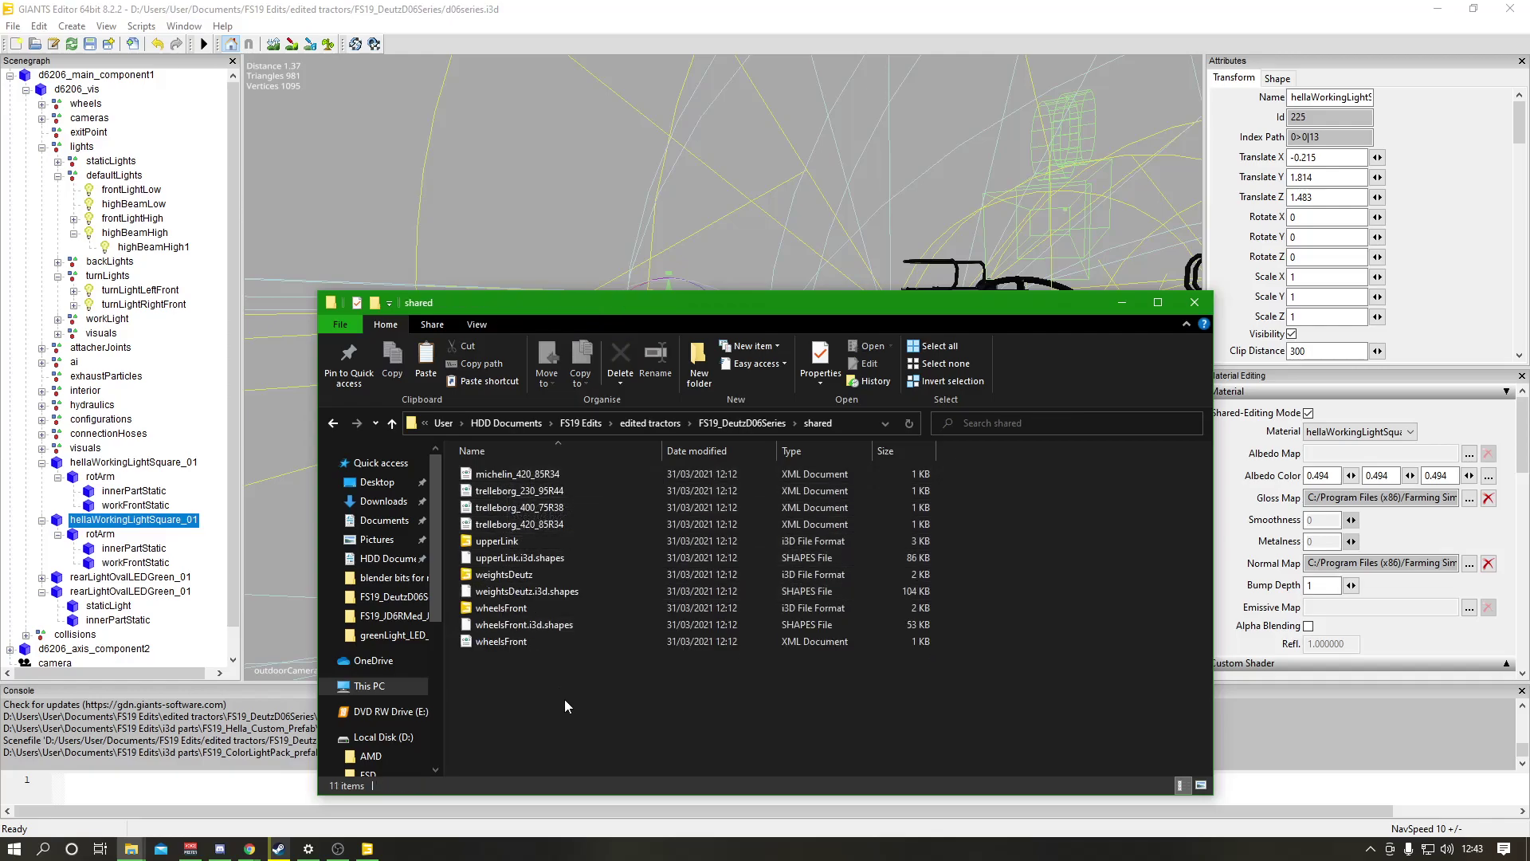
key(BackSpace)
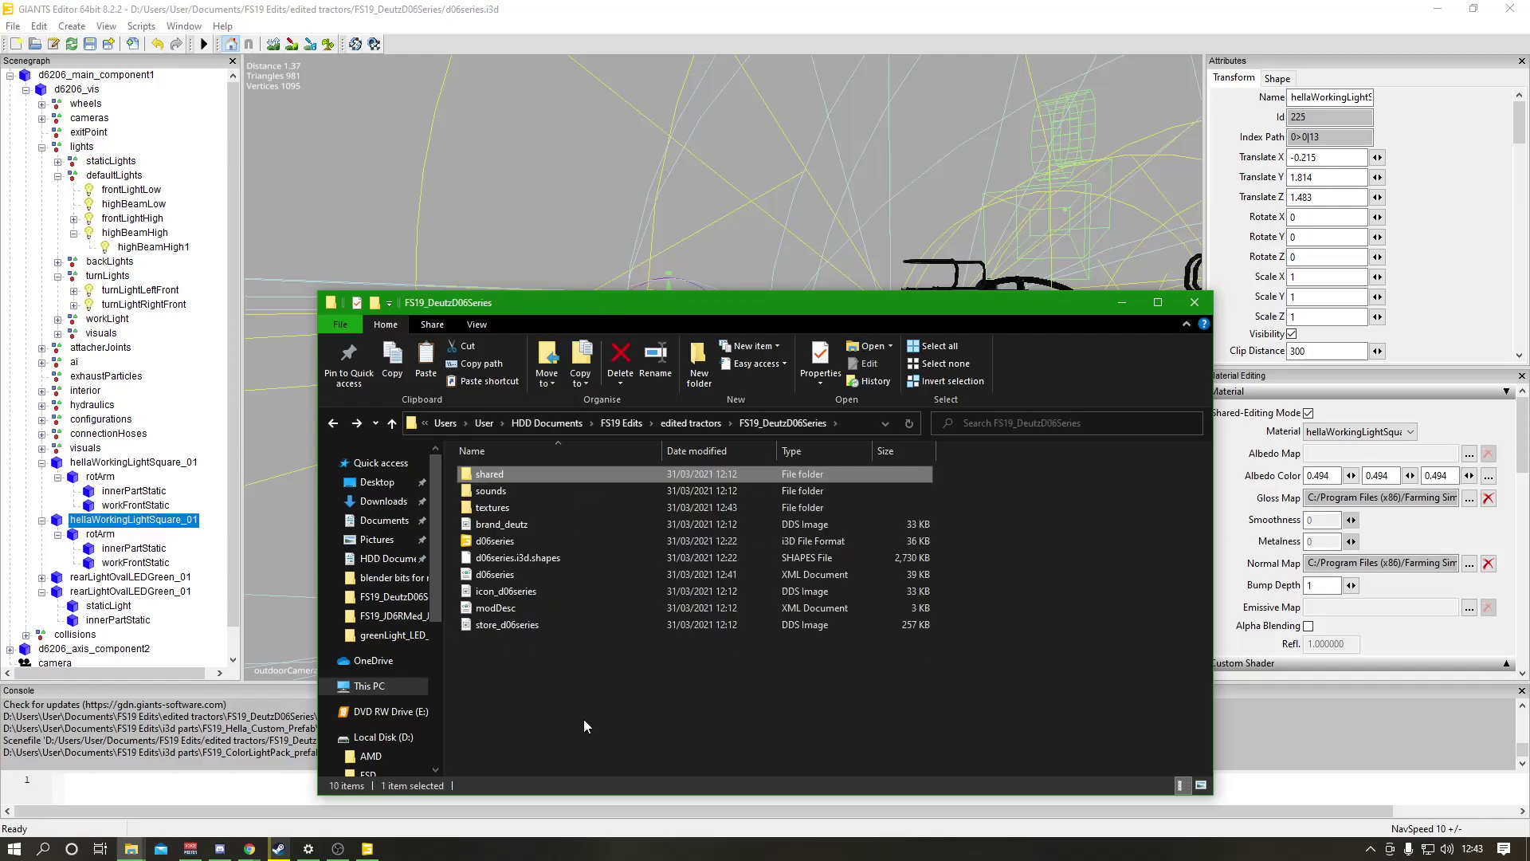
click(497, 508)
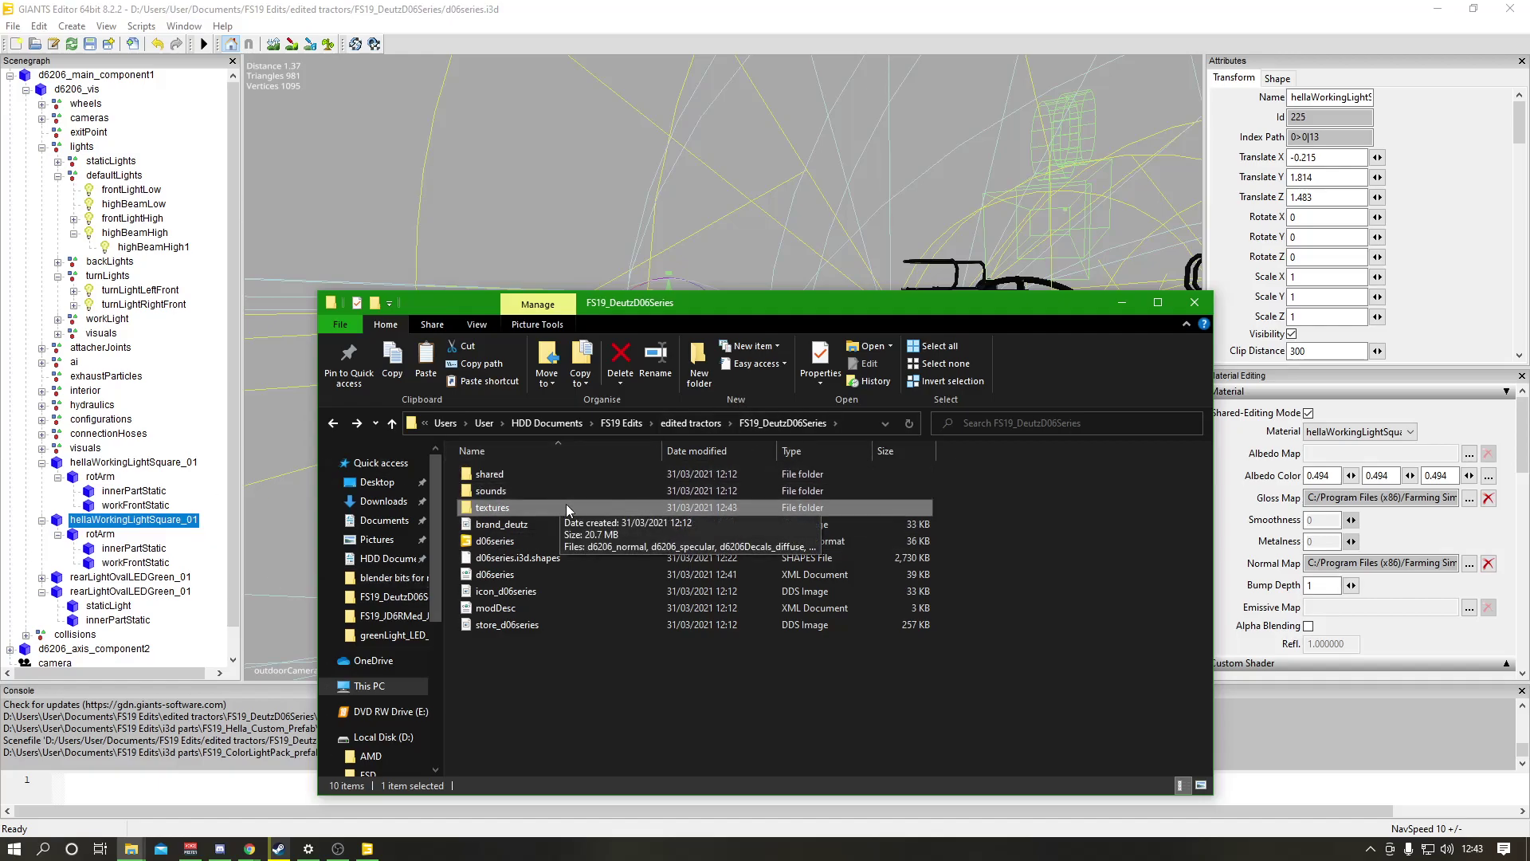
click(692, 422)
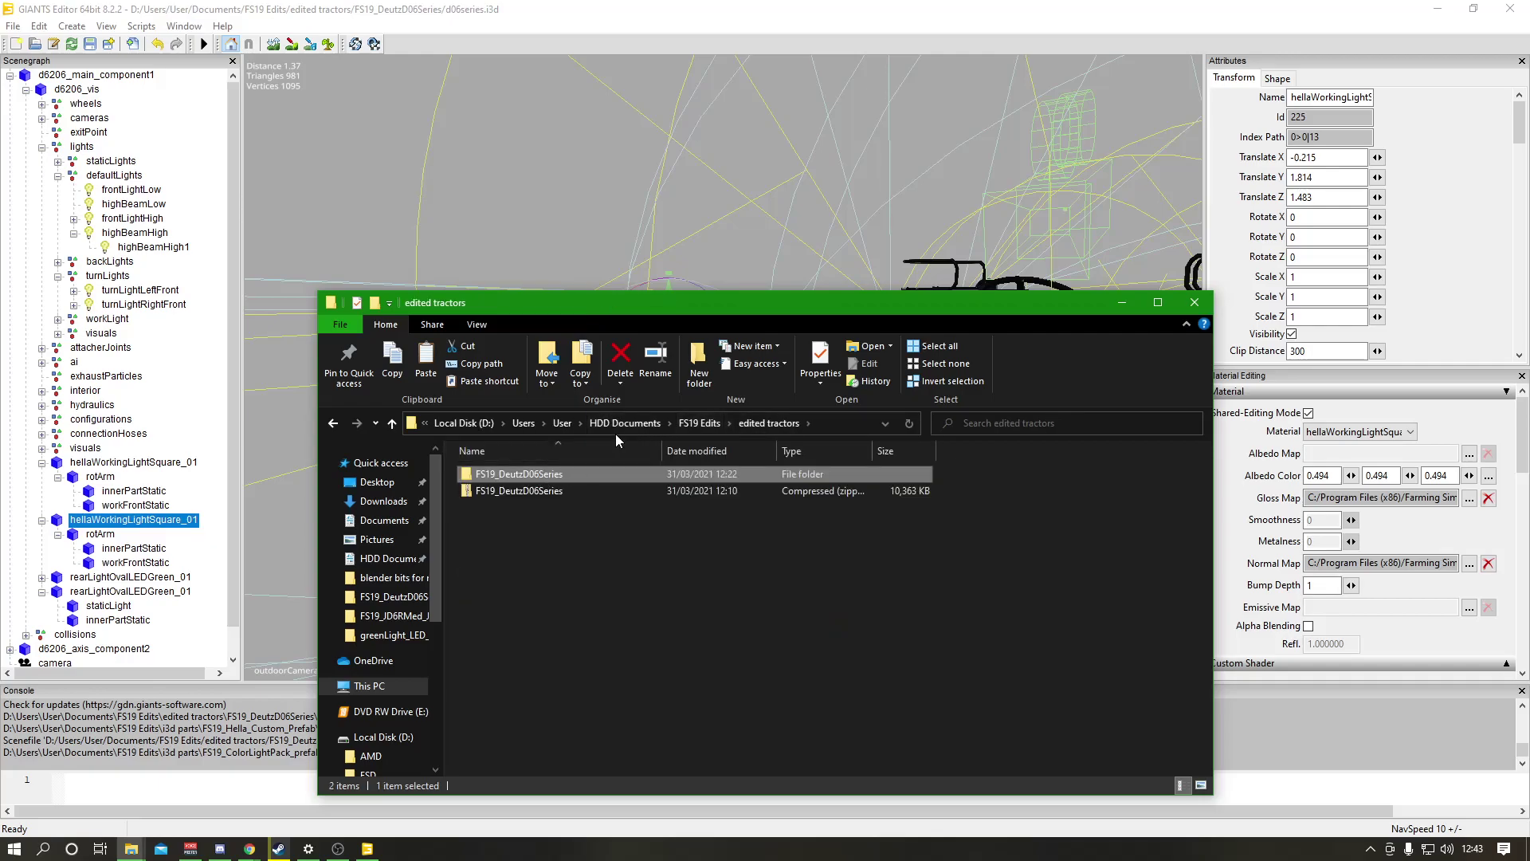
click(712, 422)
double_click(512, 492)
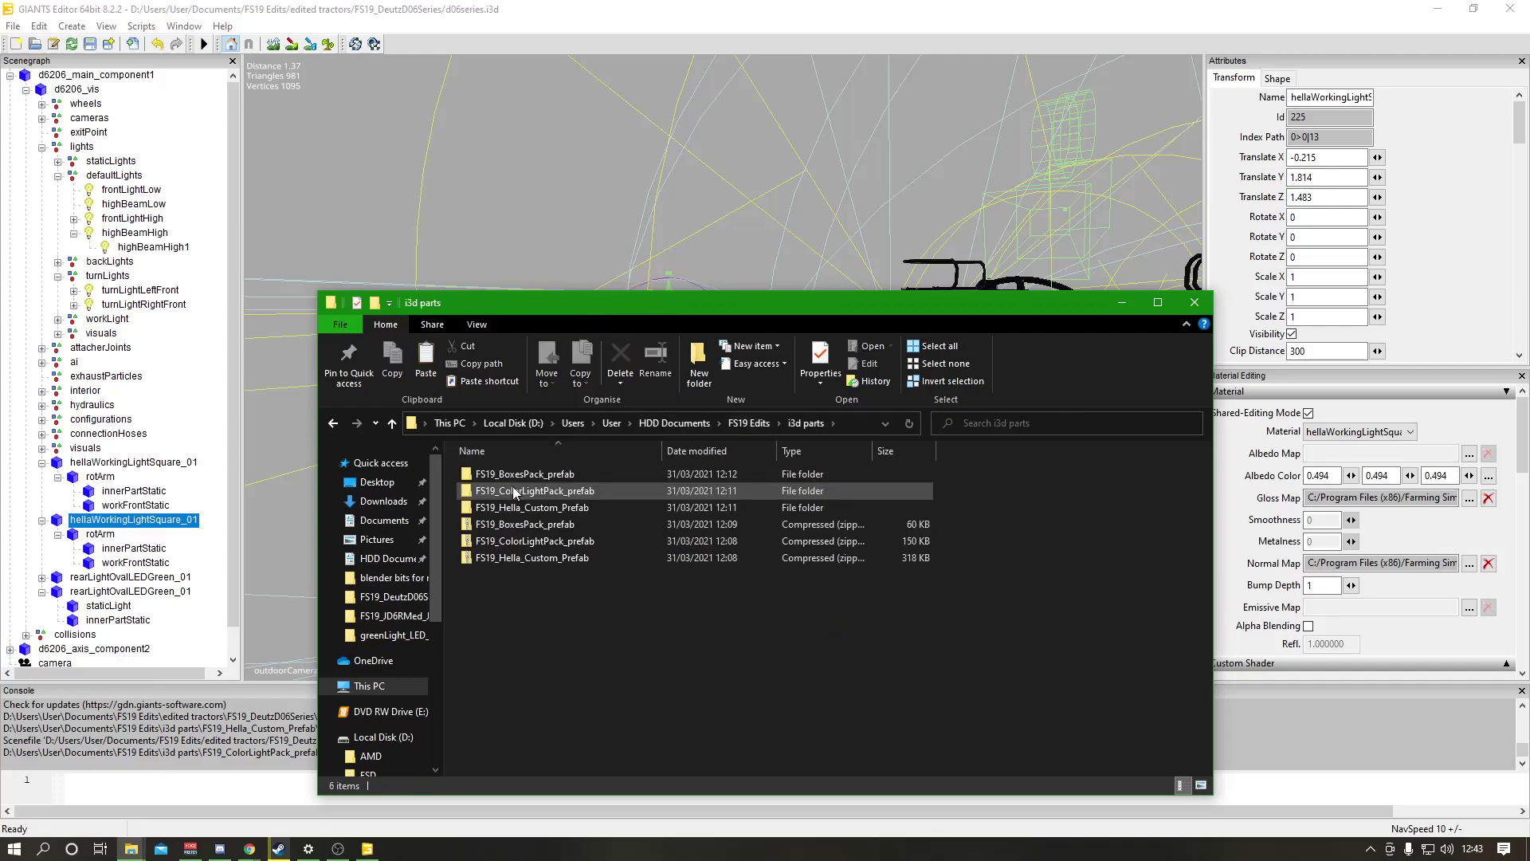
double_click(542, 506)
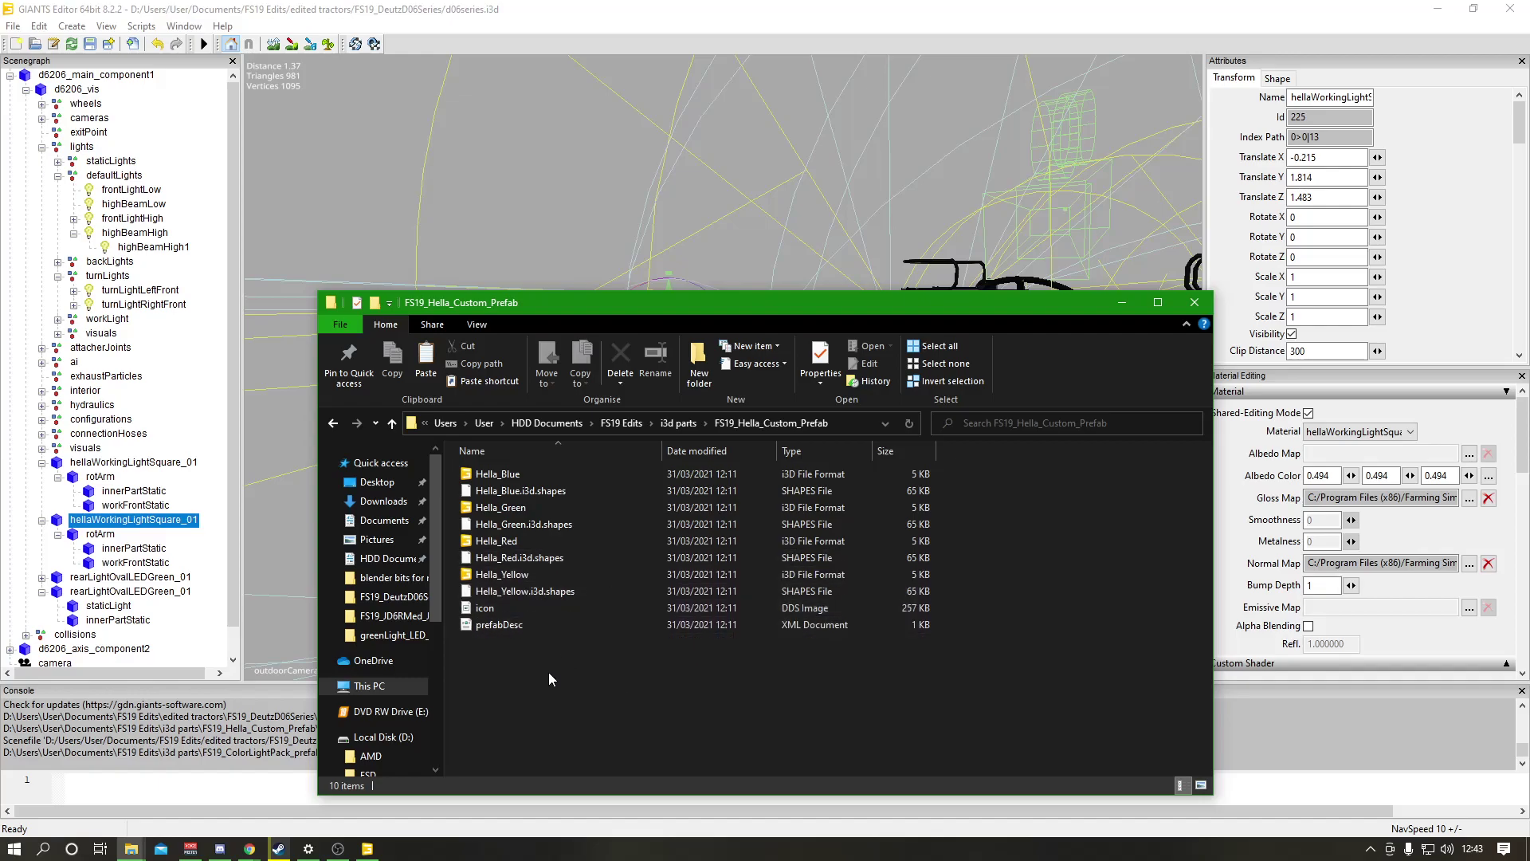
key(BackSpace)
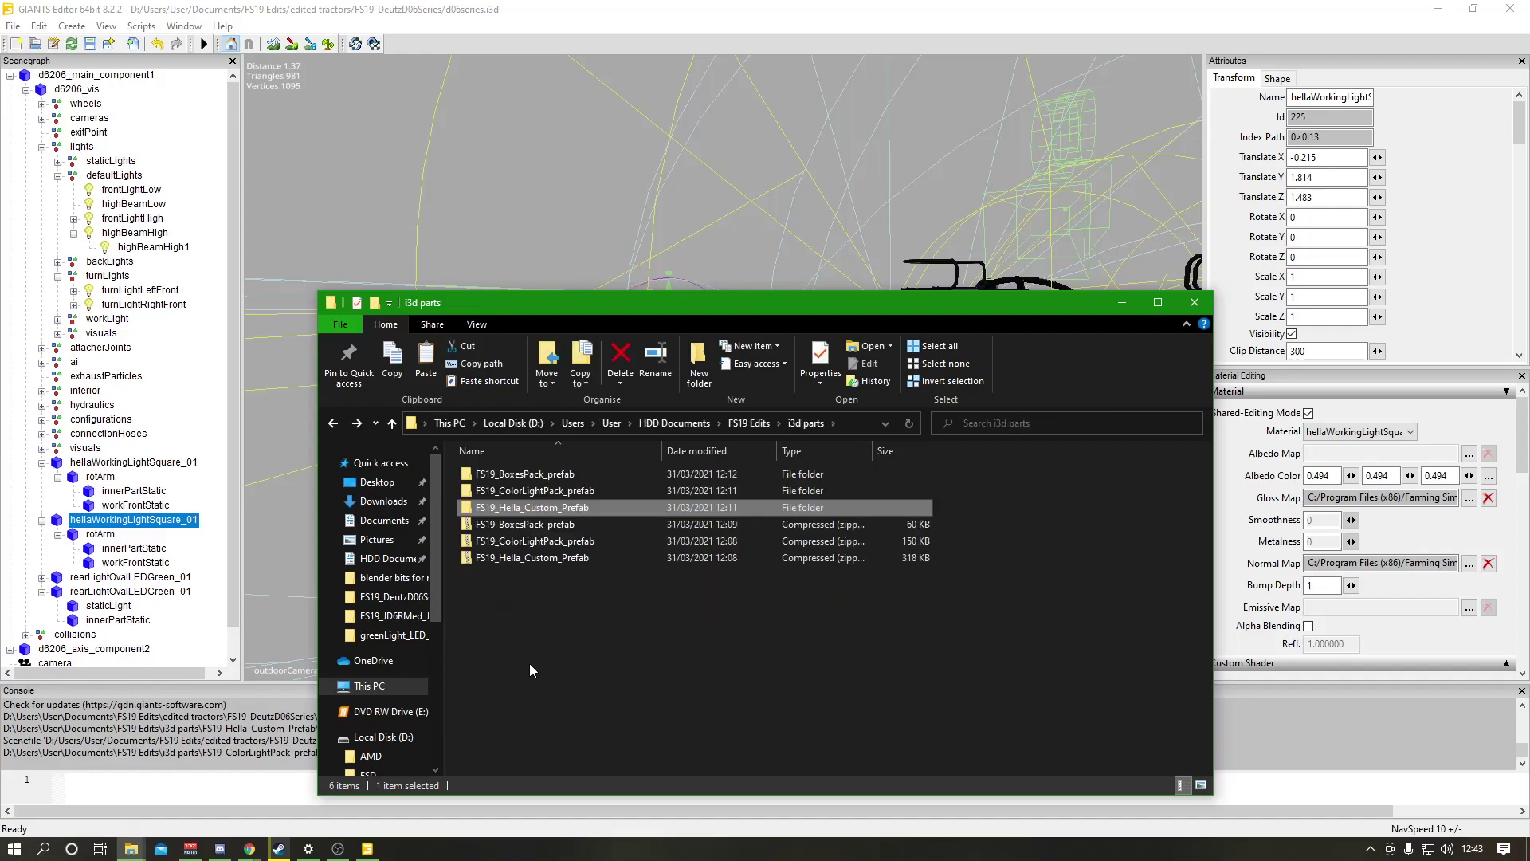
double_click(555, 473)
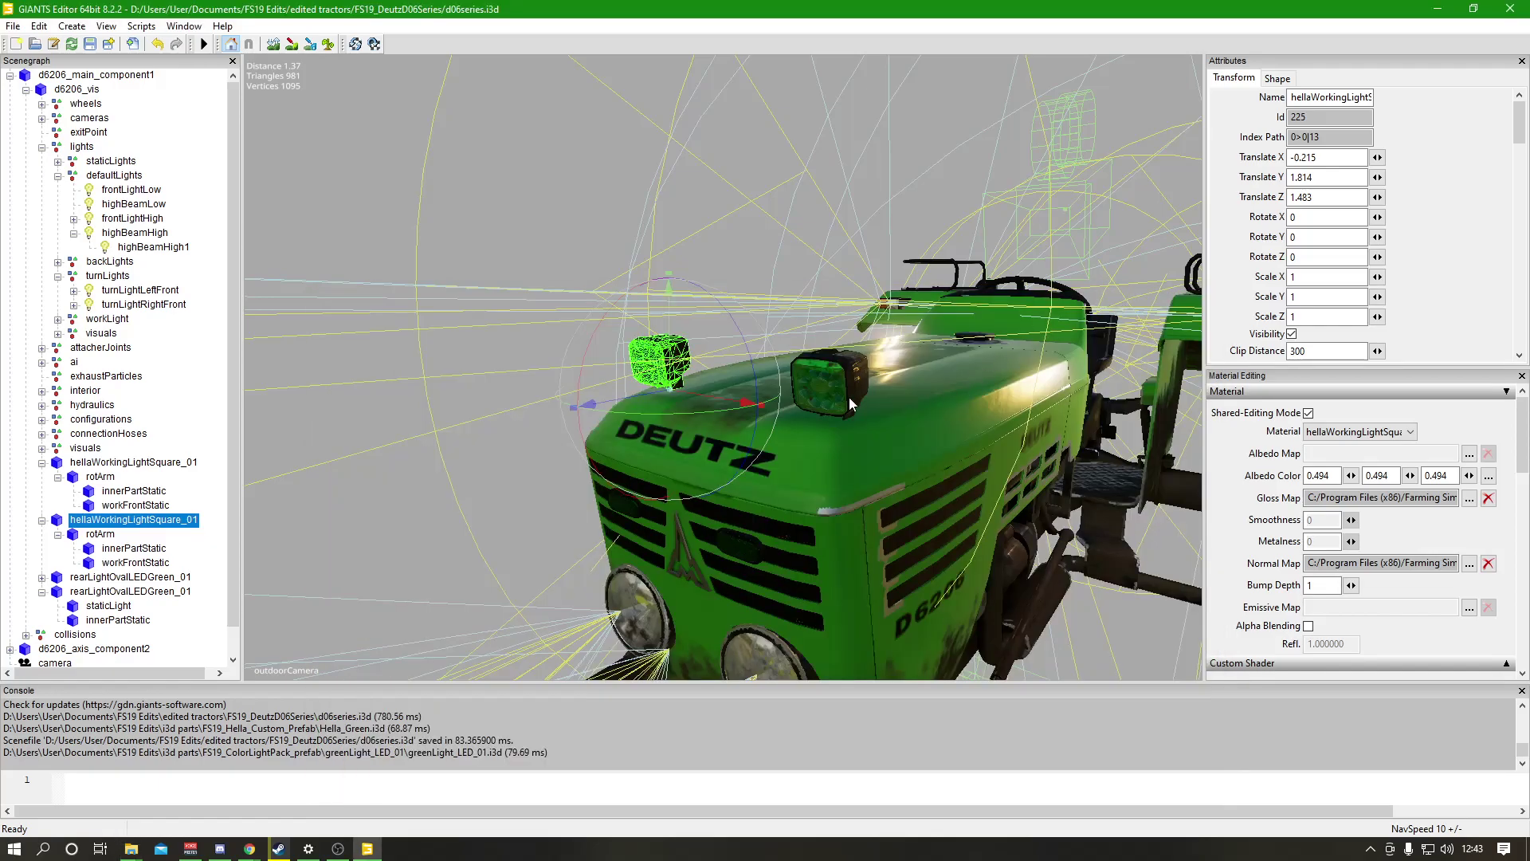
Import the boxen i3d file from the FS19_BoxesPack_prefab folder in i3d parts into the tractor scene.
click(15, 27)
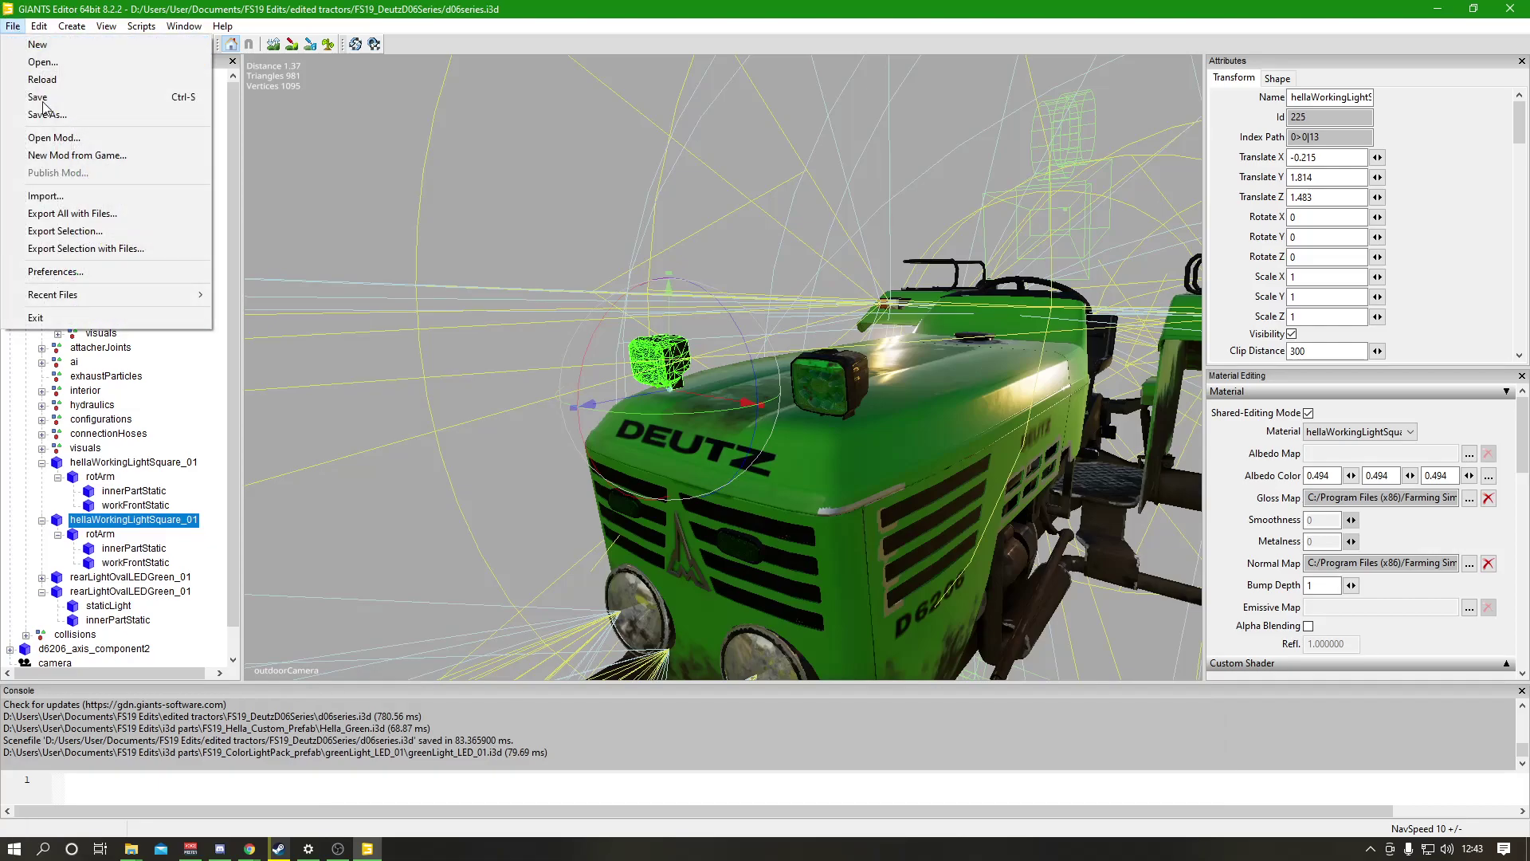
click(45, 196)
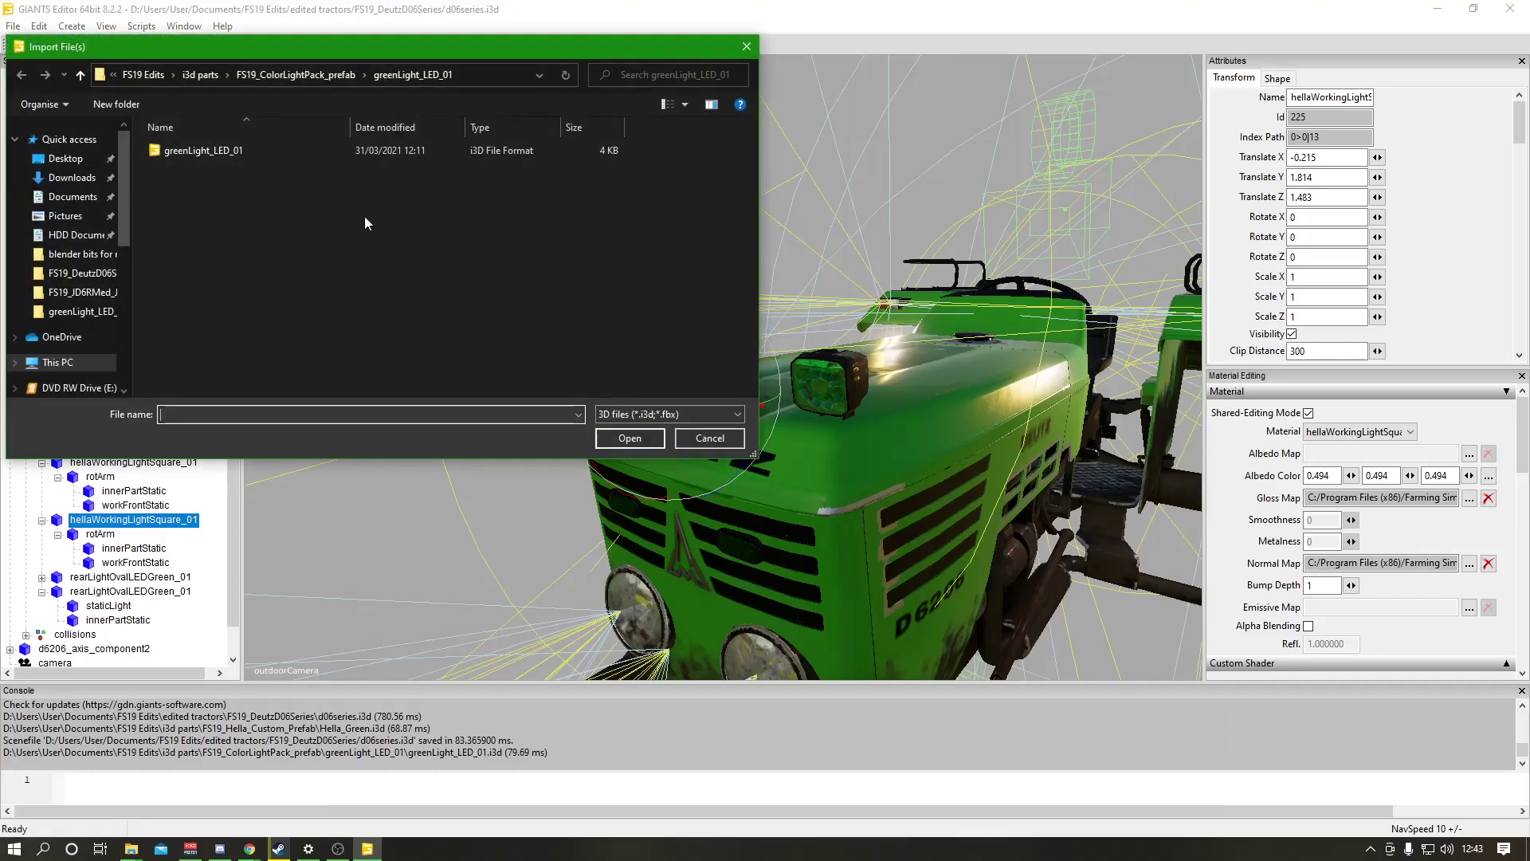
click(316, 75)
click(326, 75)
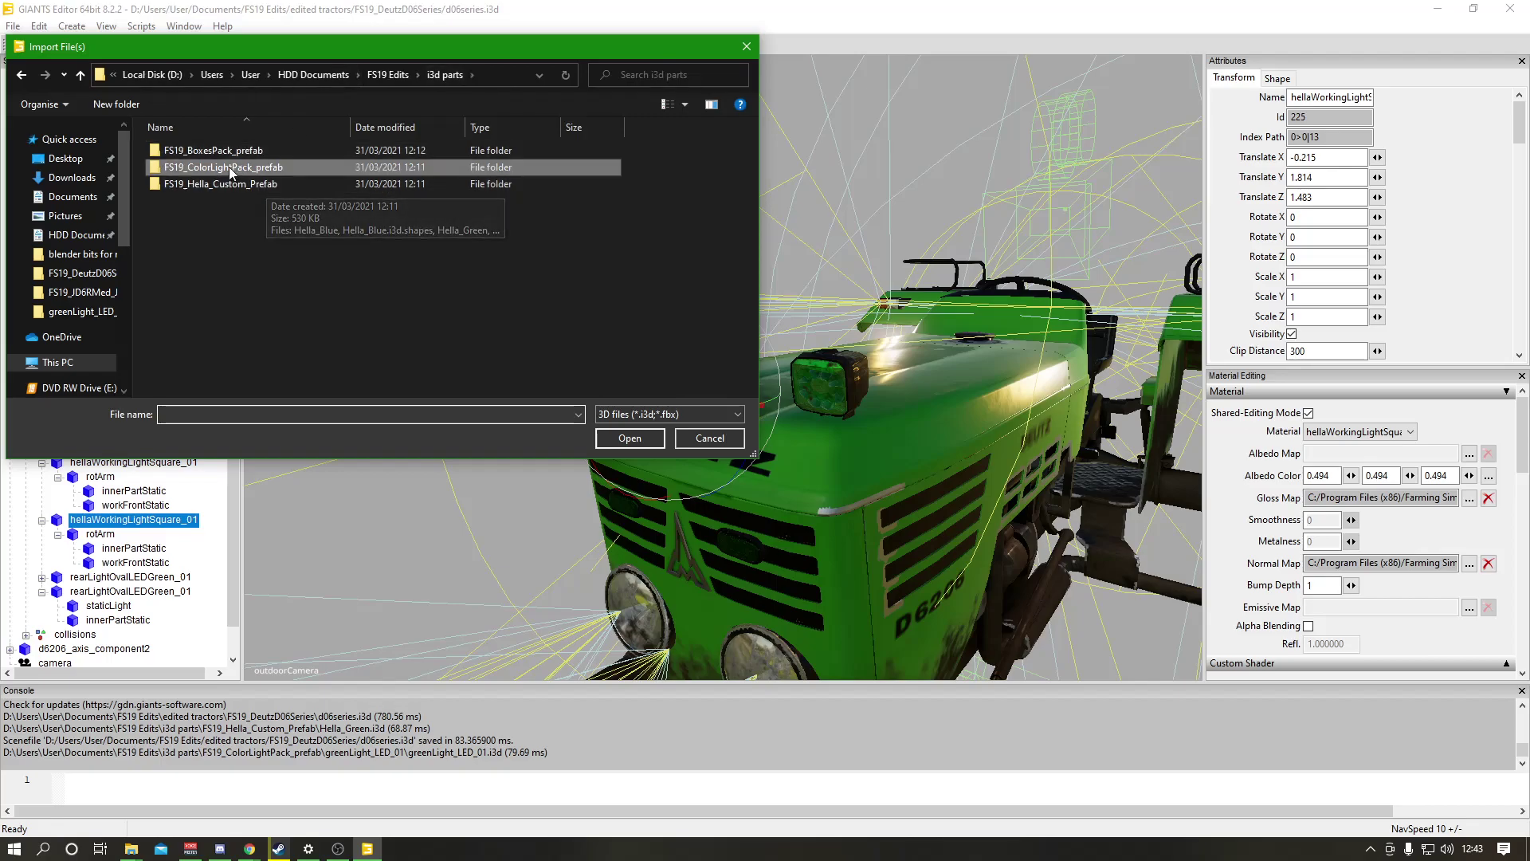
double_click(246, 150)
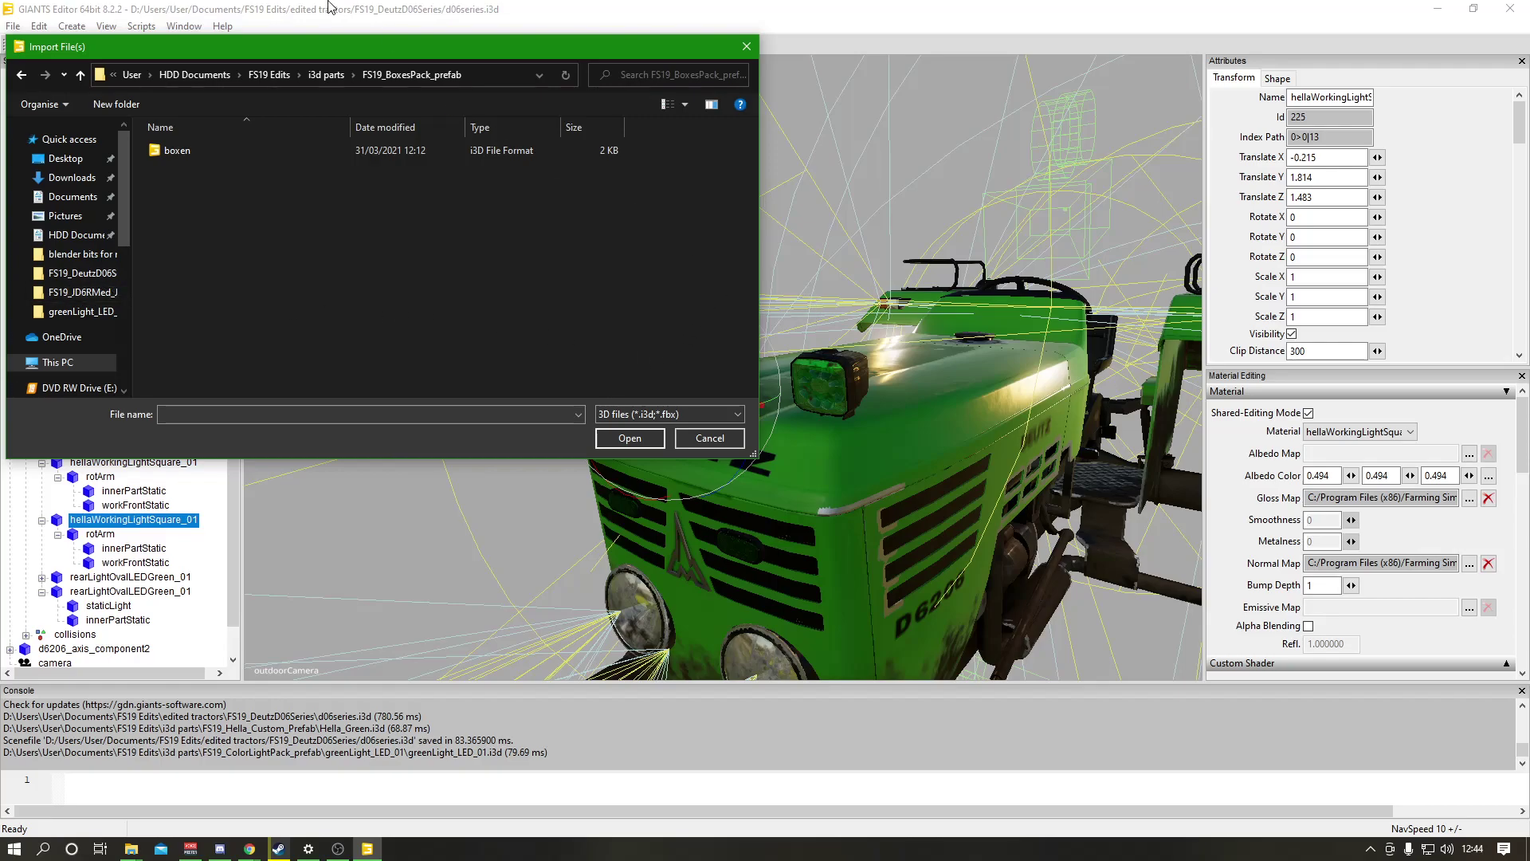
click(179, 151)
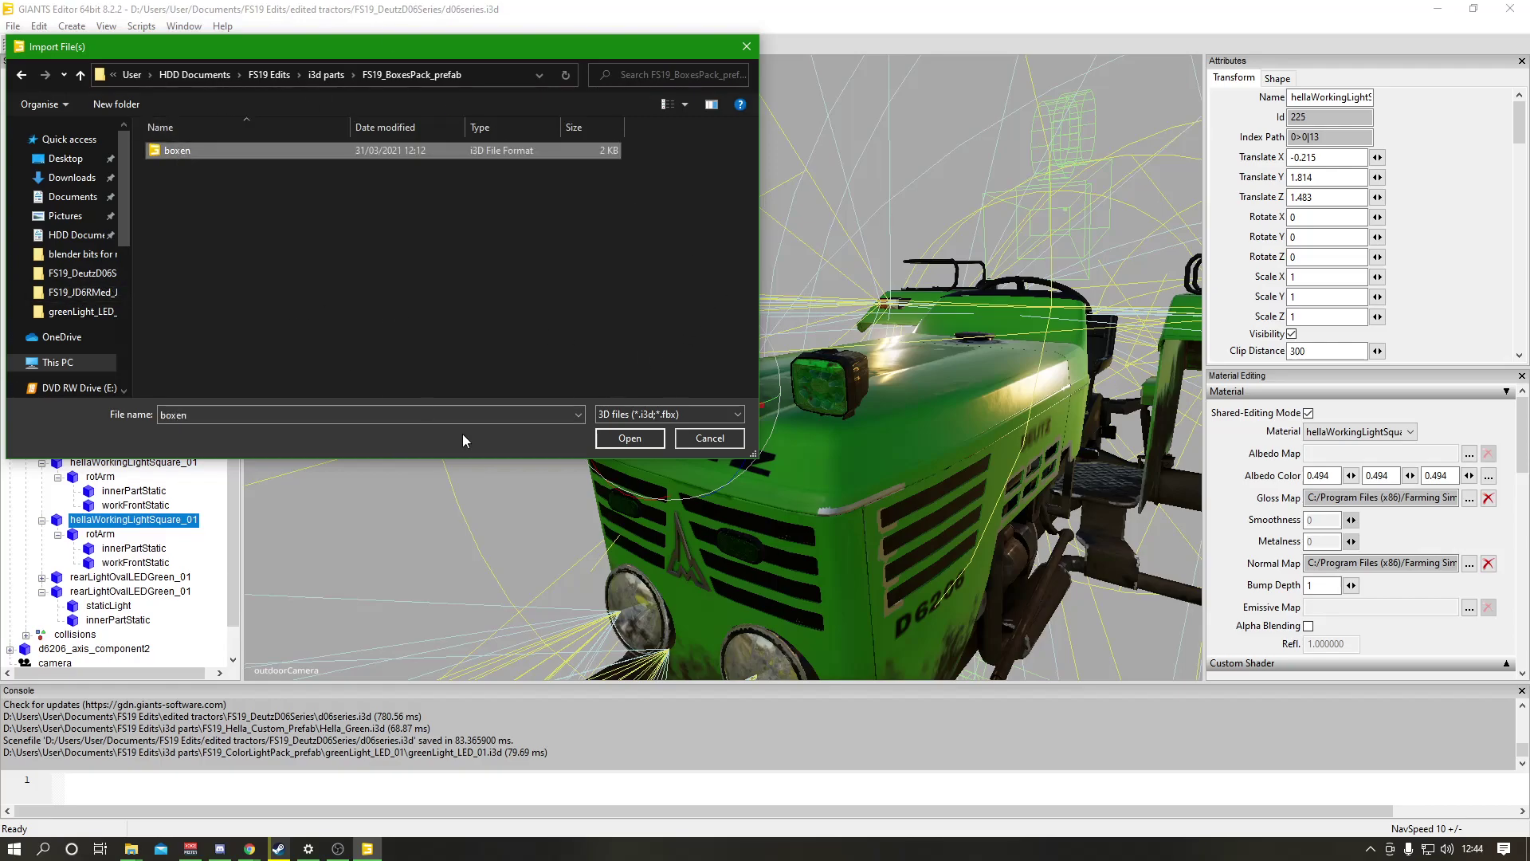
click(629, 438)
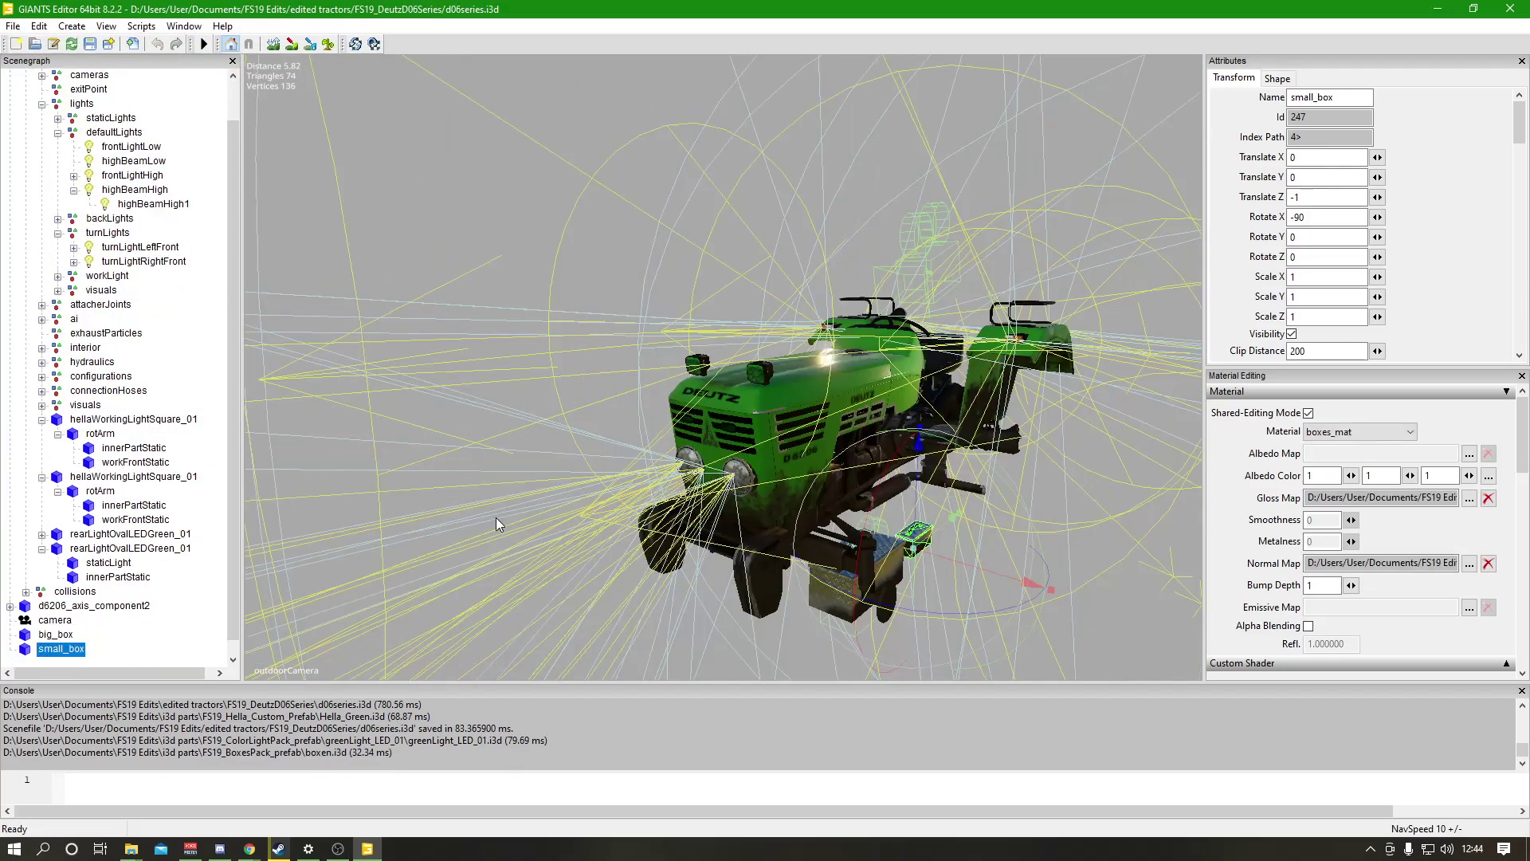
Delete the imported big_box from the scene.
middle_drag(486, 514, 811, 571)
scroll(563, 531, up, 5)
scroll(760, 553, up, 3)
scroll(761, 553, up, 1)
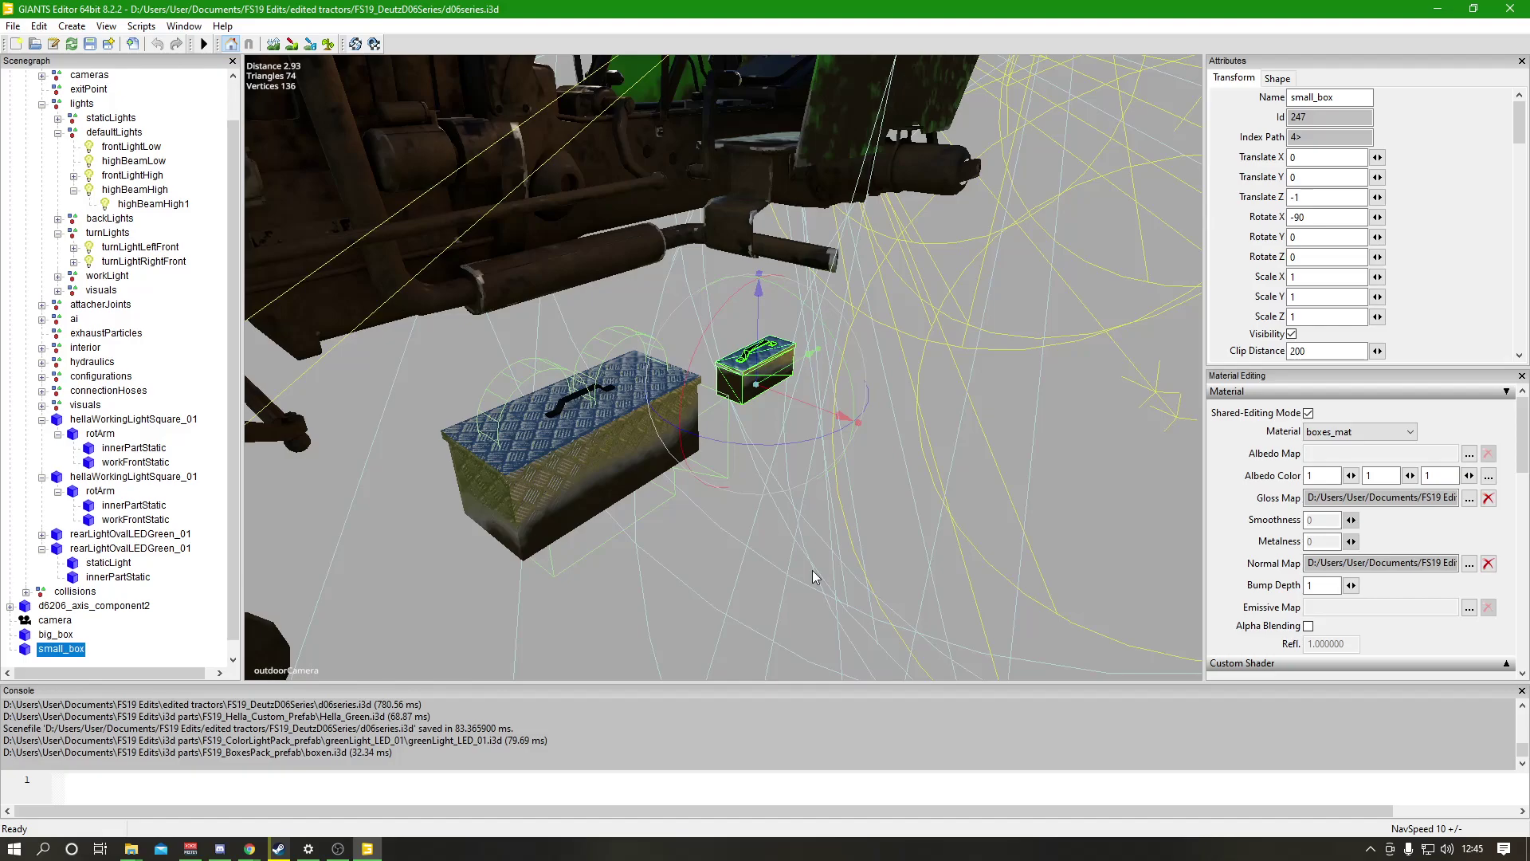
click(64, 635)
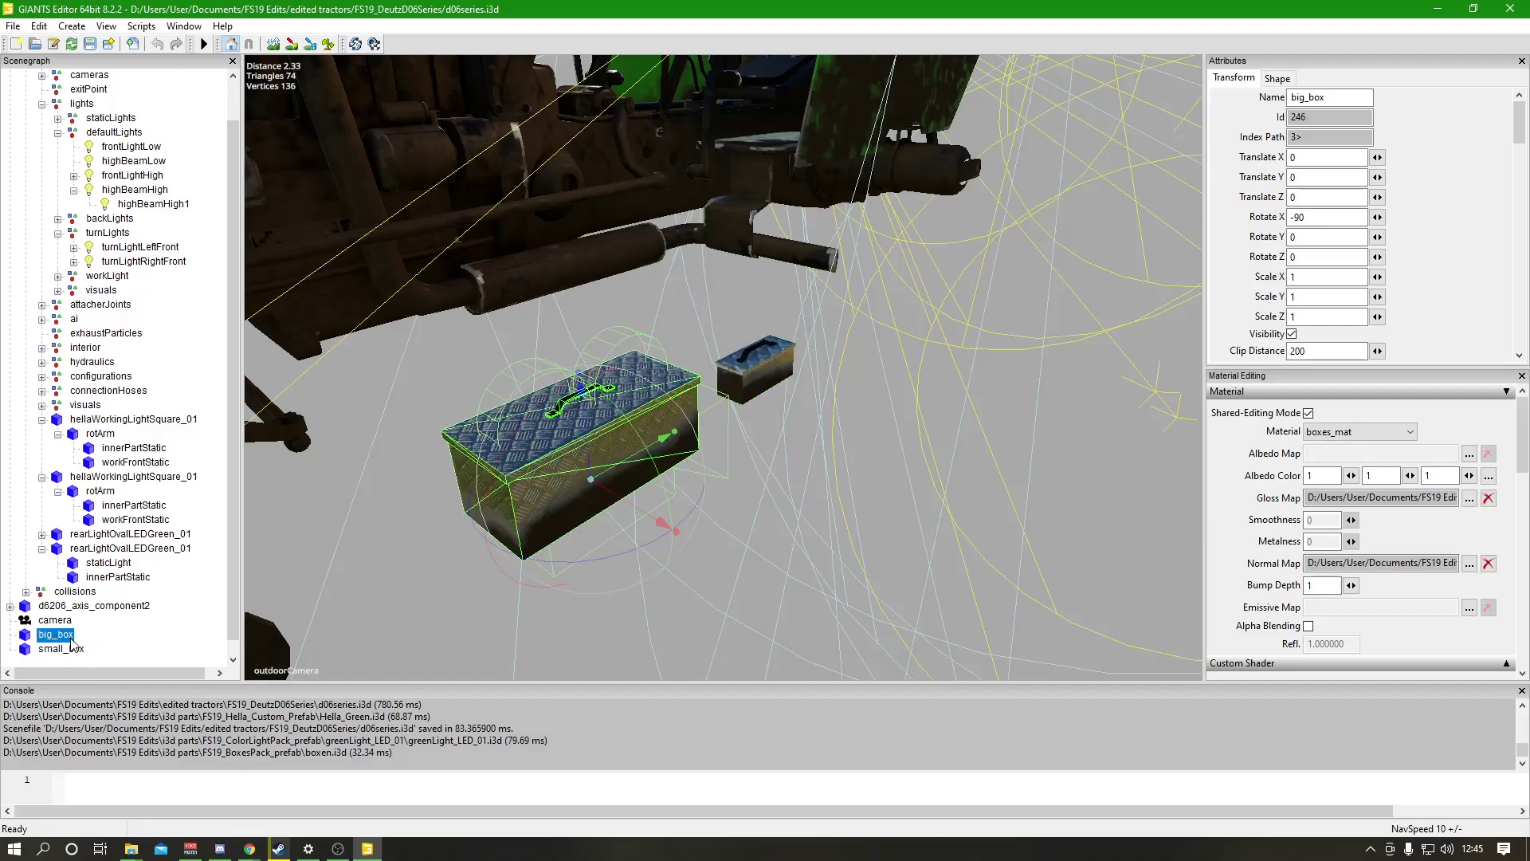
key(Delete)
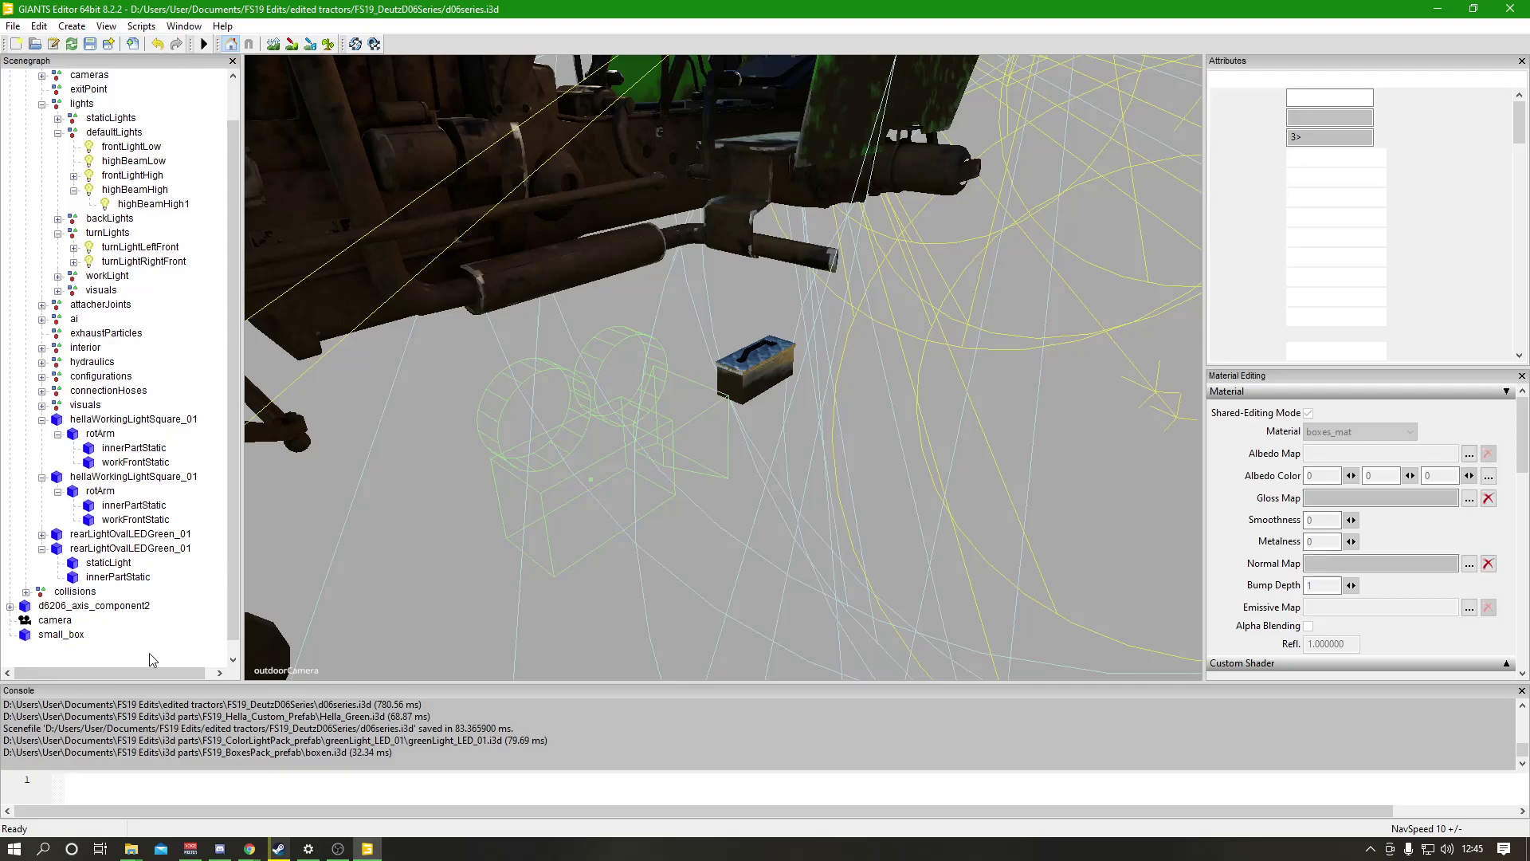
Move small_box from the scene root into the d6206_vis group by cutting and pasting it.
key(Delete)
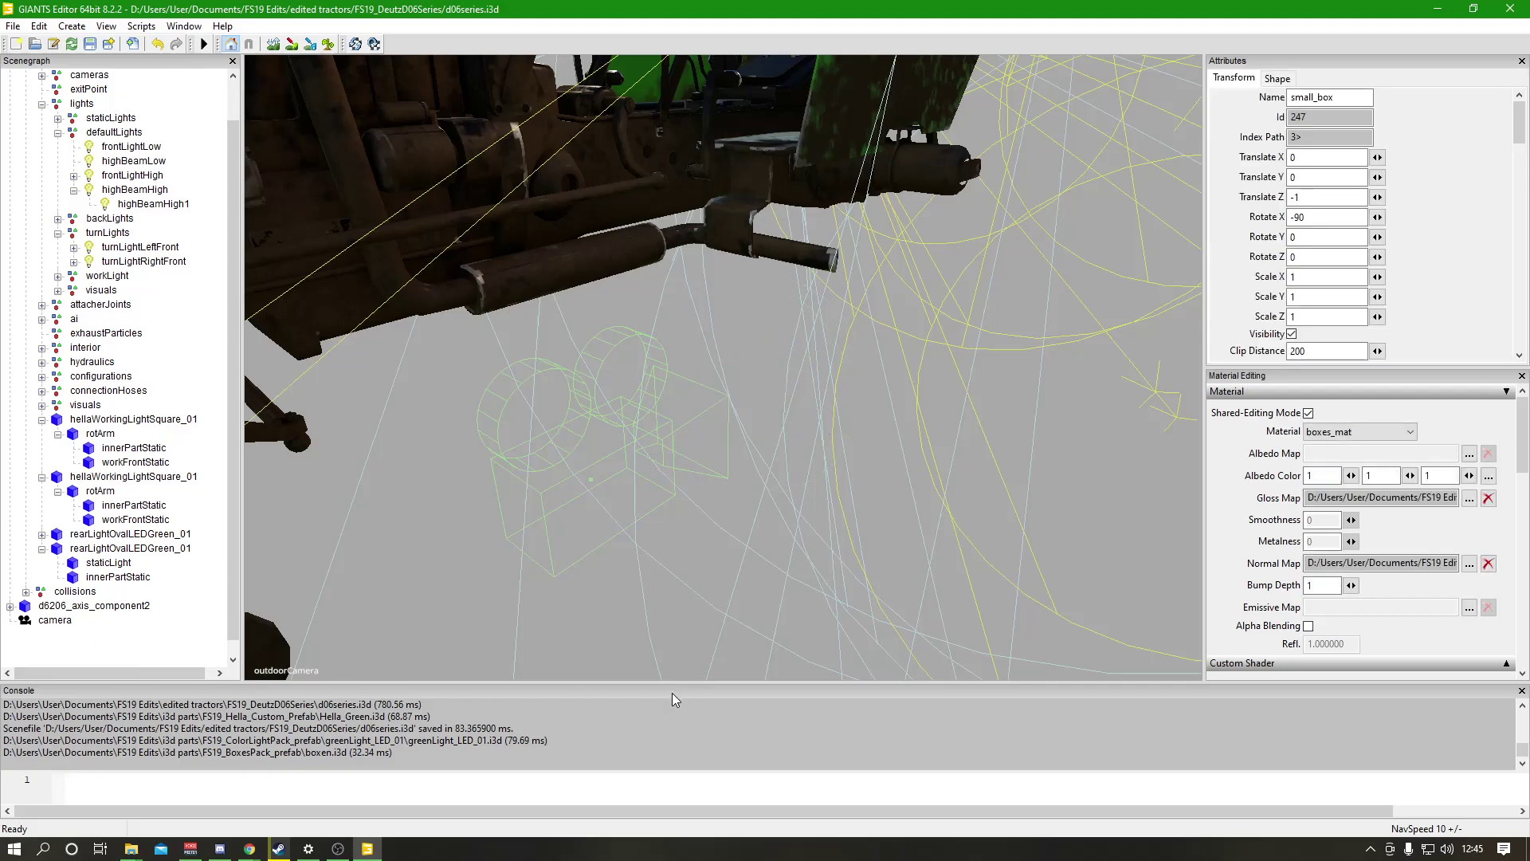
scroll(111, 522, up, 1)
middle_drag(633, 400, 518, 286)
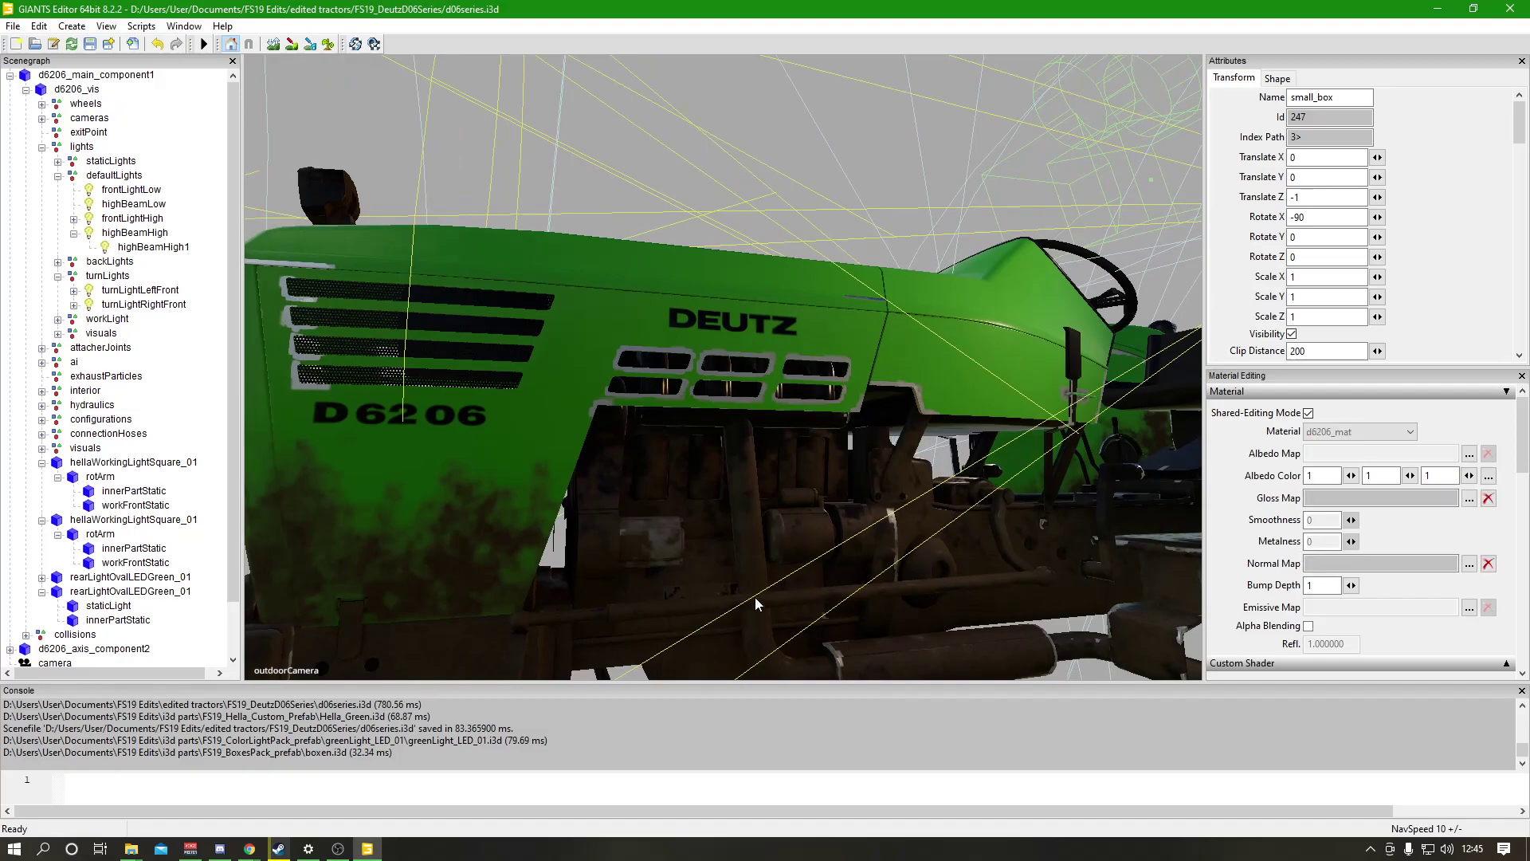
click(83, 89)
key(ctrl+z)
key(f)
middle_drag(657, 471, 754, 430)
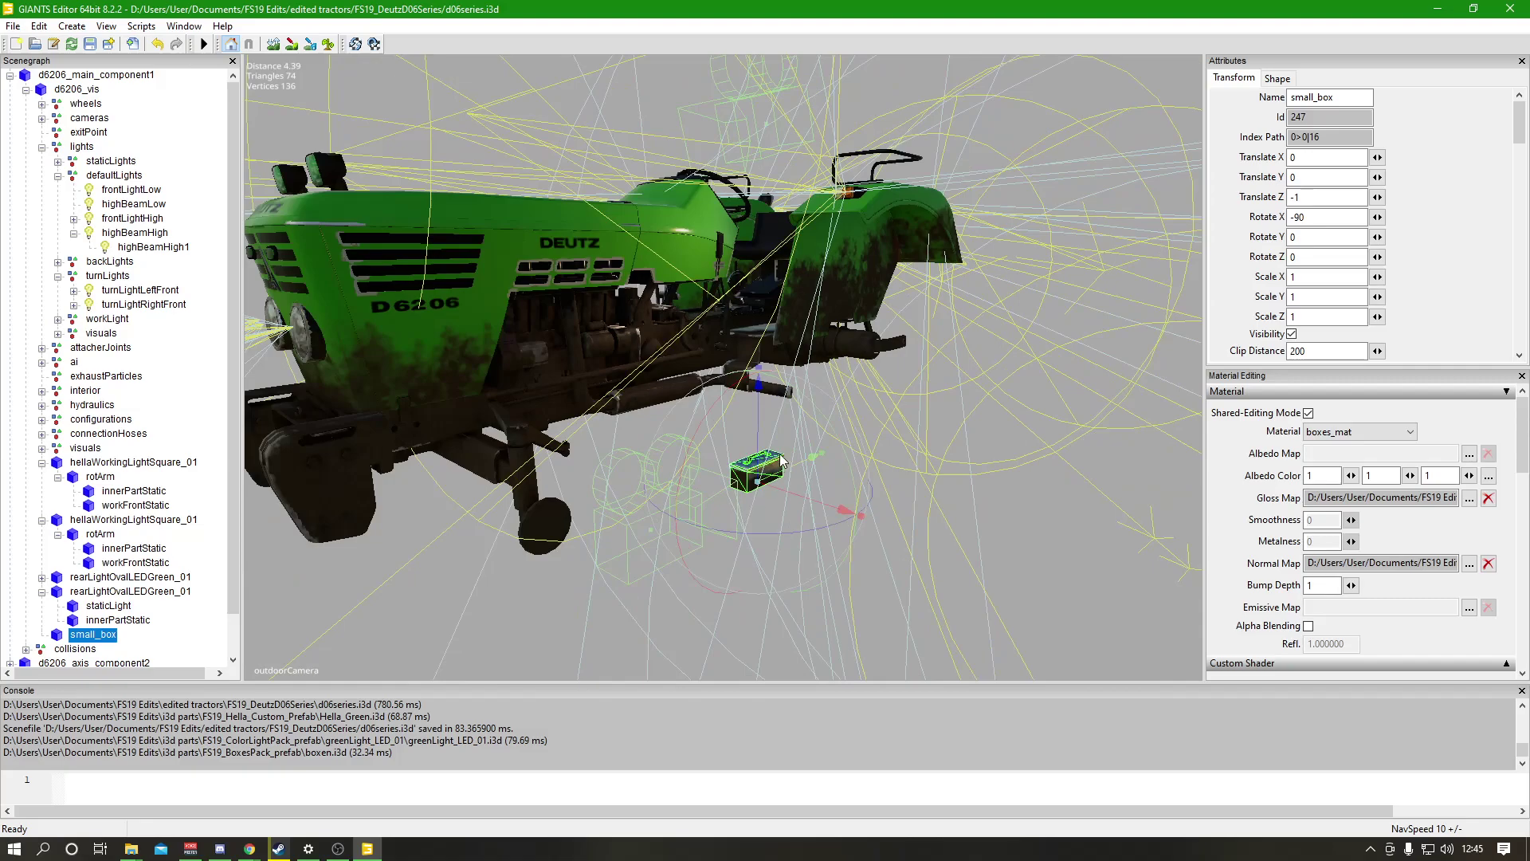
Place small_box inside the rack on the rear fender at about X 0.606, Y 1.997, Z -1.264, and save the scene.
drag(757, 414, 762, 92)
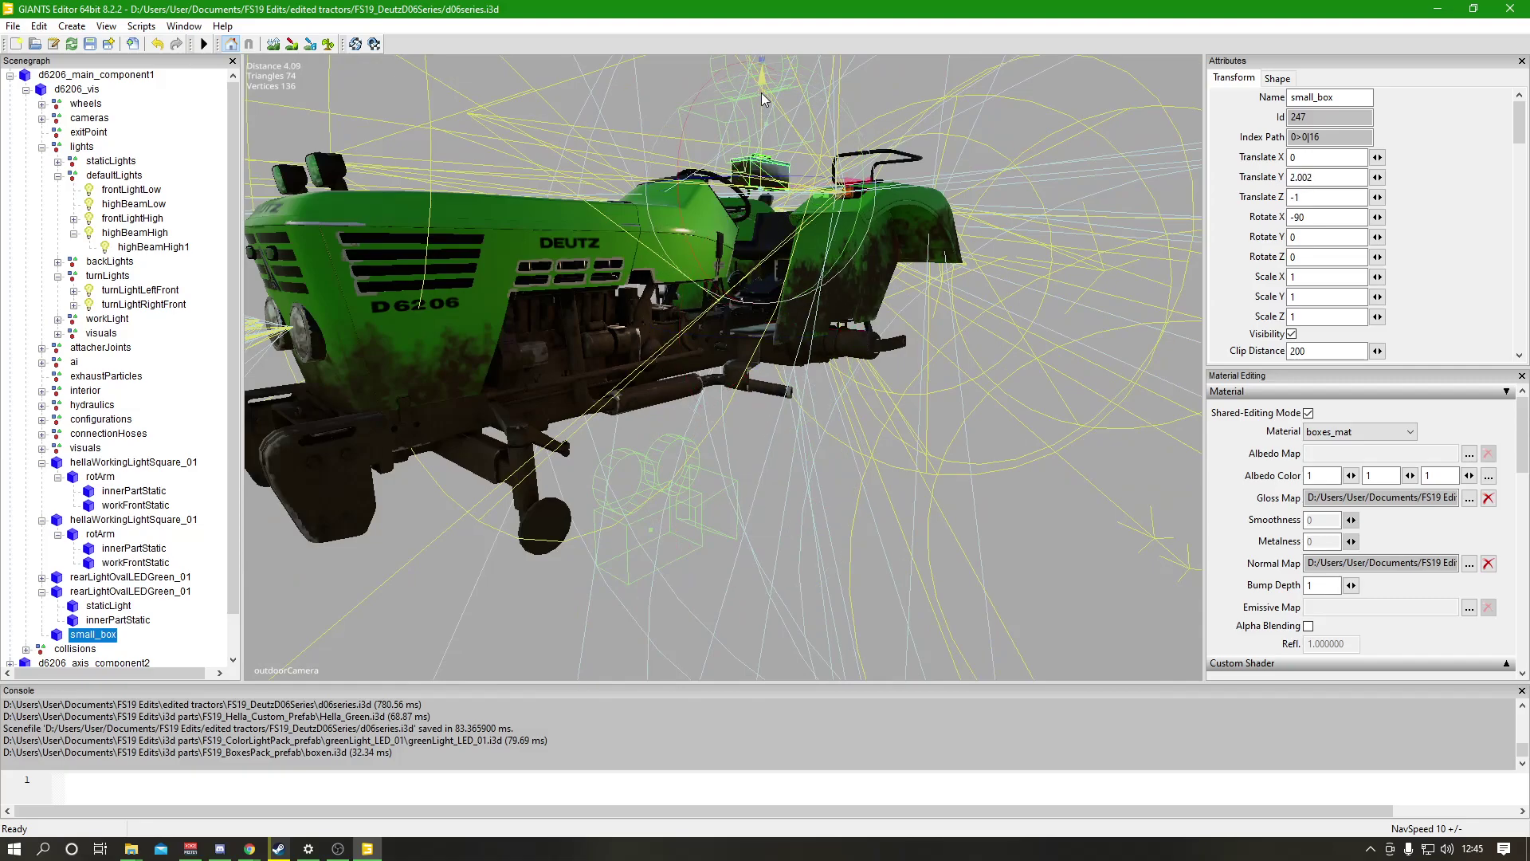
middle_drag(864, 458, 688, 553)
drag(682, 531, 1171, 620)
middle_drag(806, 391, 801, 484)
drag(692, 483, 520, 475)
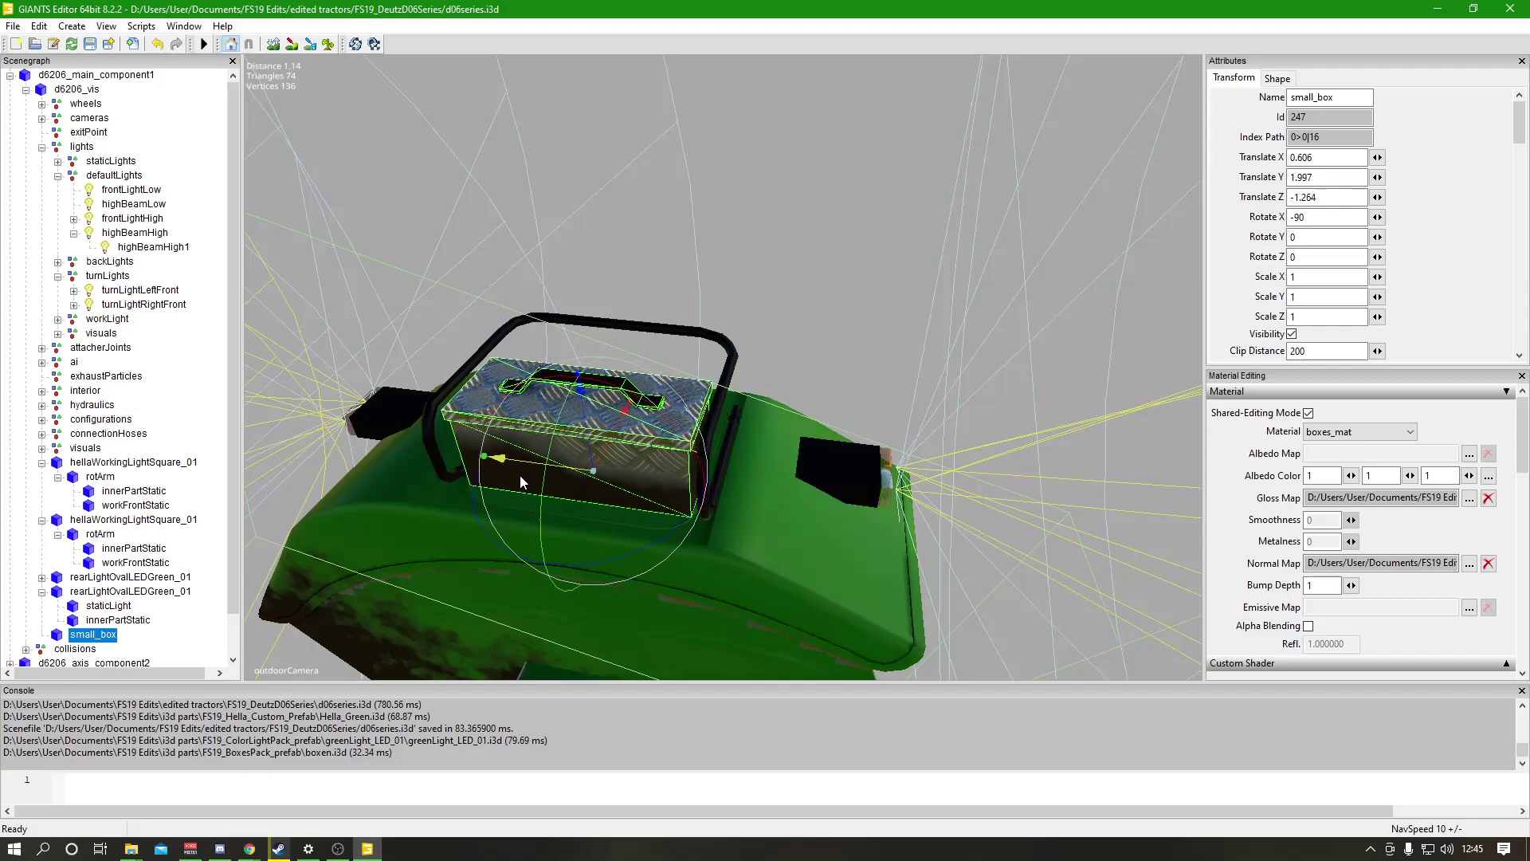
middle_drag(519, 475, 625, 440)
scroll(625, 440, up, 5)
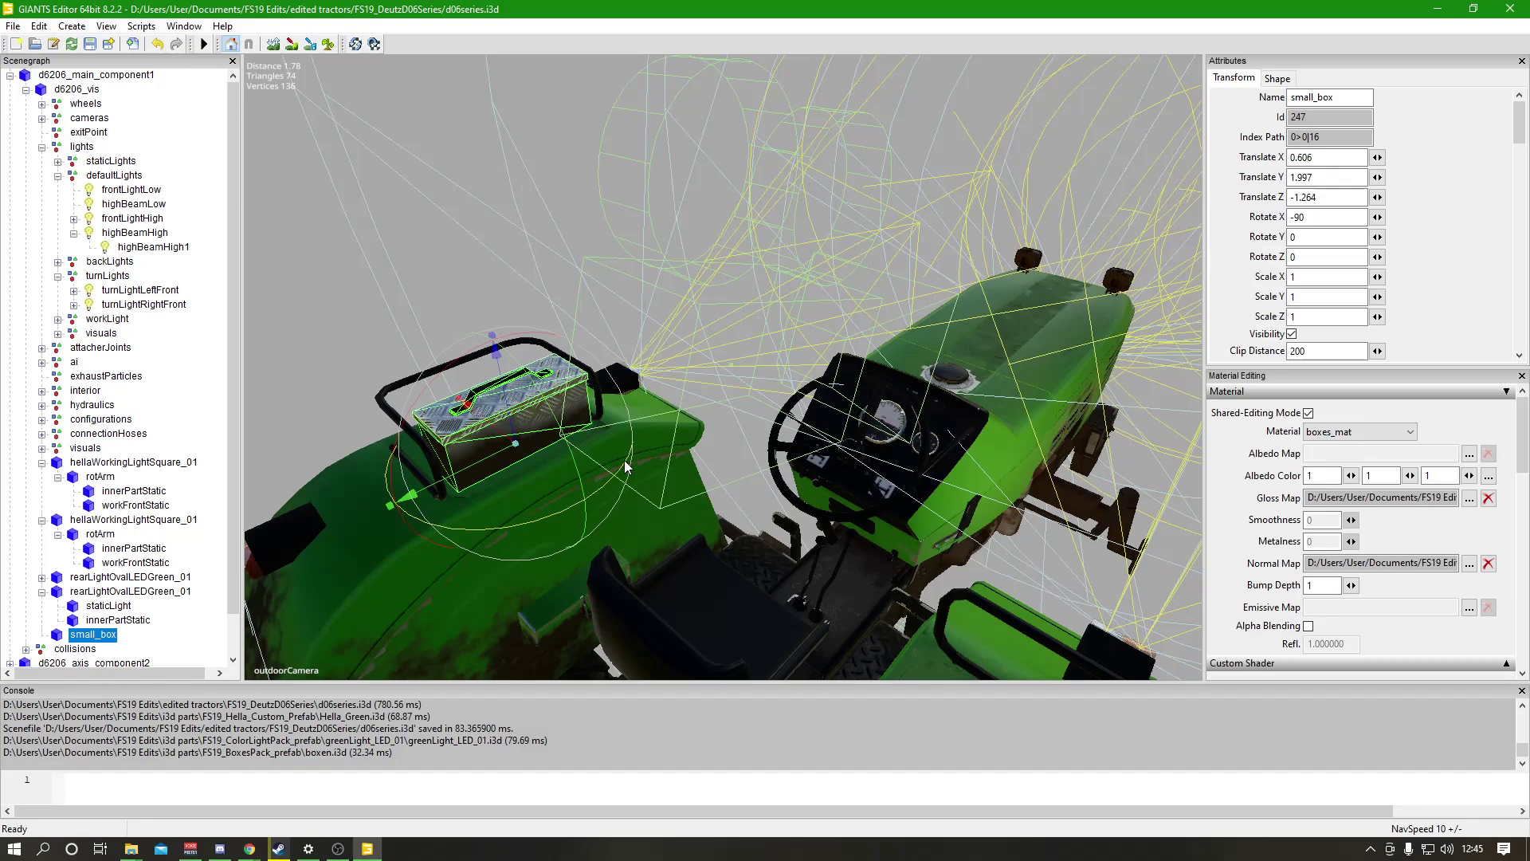
key(ctrl+s)
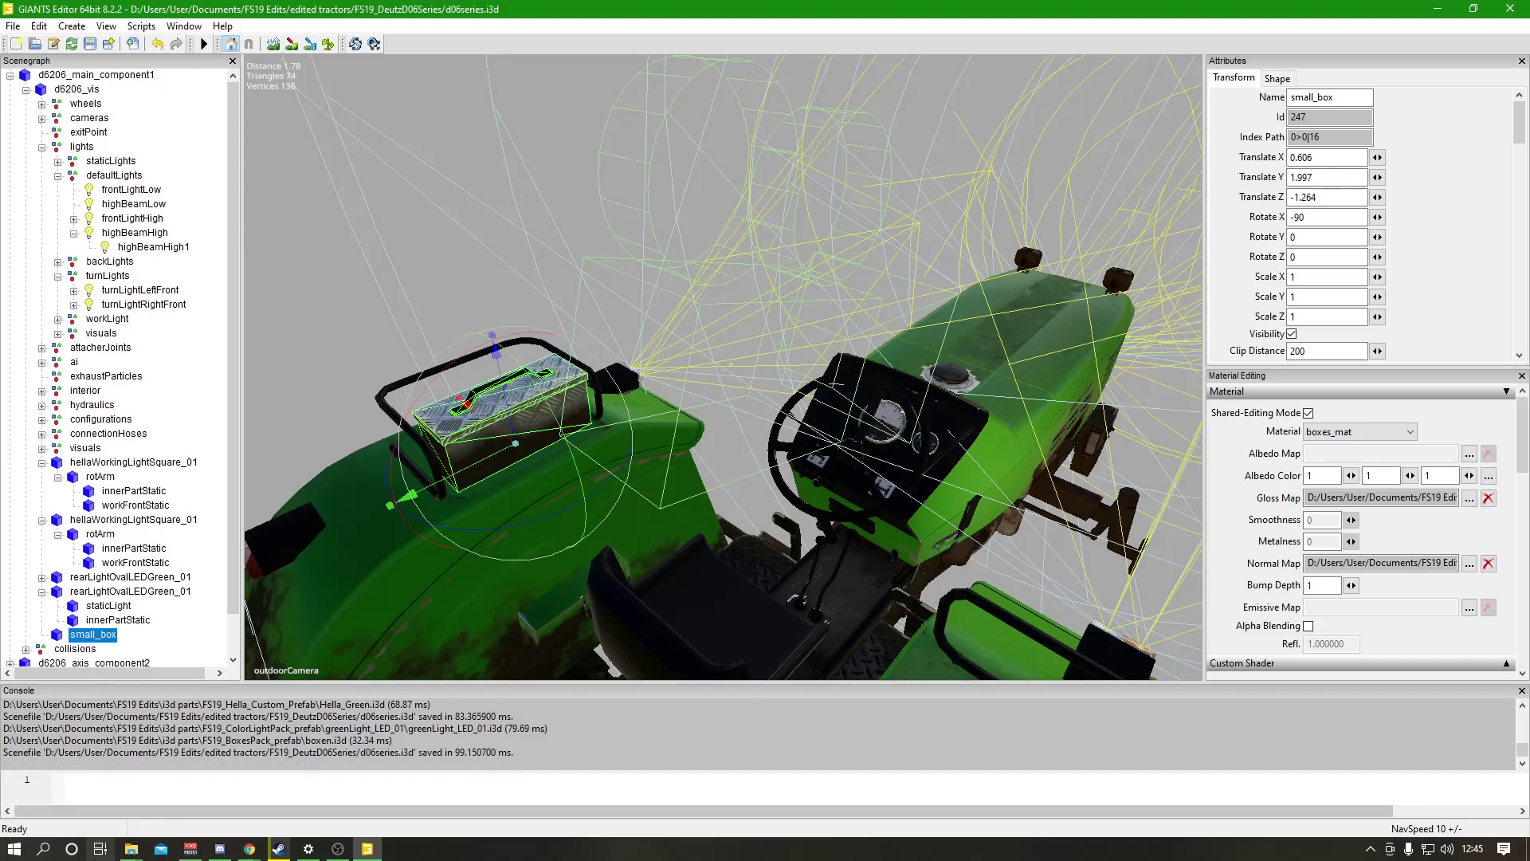
Switch to File Explorer and copy the box_normal and box_specular textures from the FS19_BoxesPack_prefab folder.
mouse_move(133, 851)
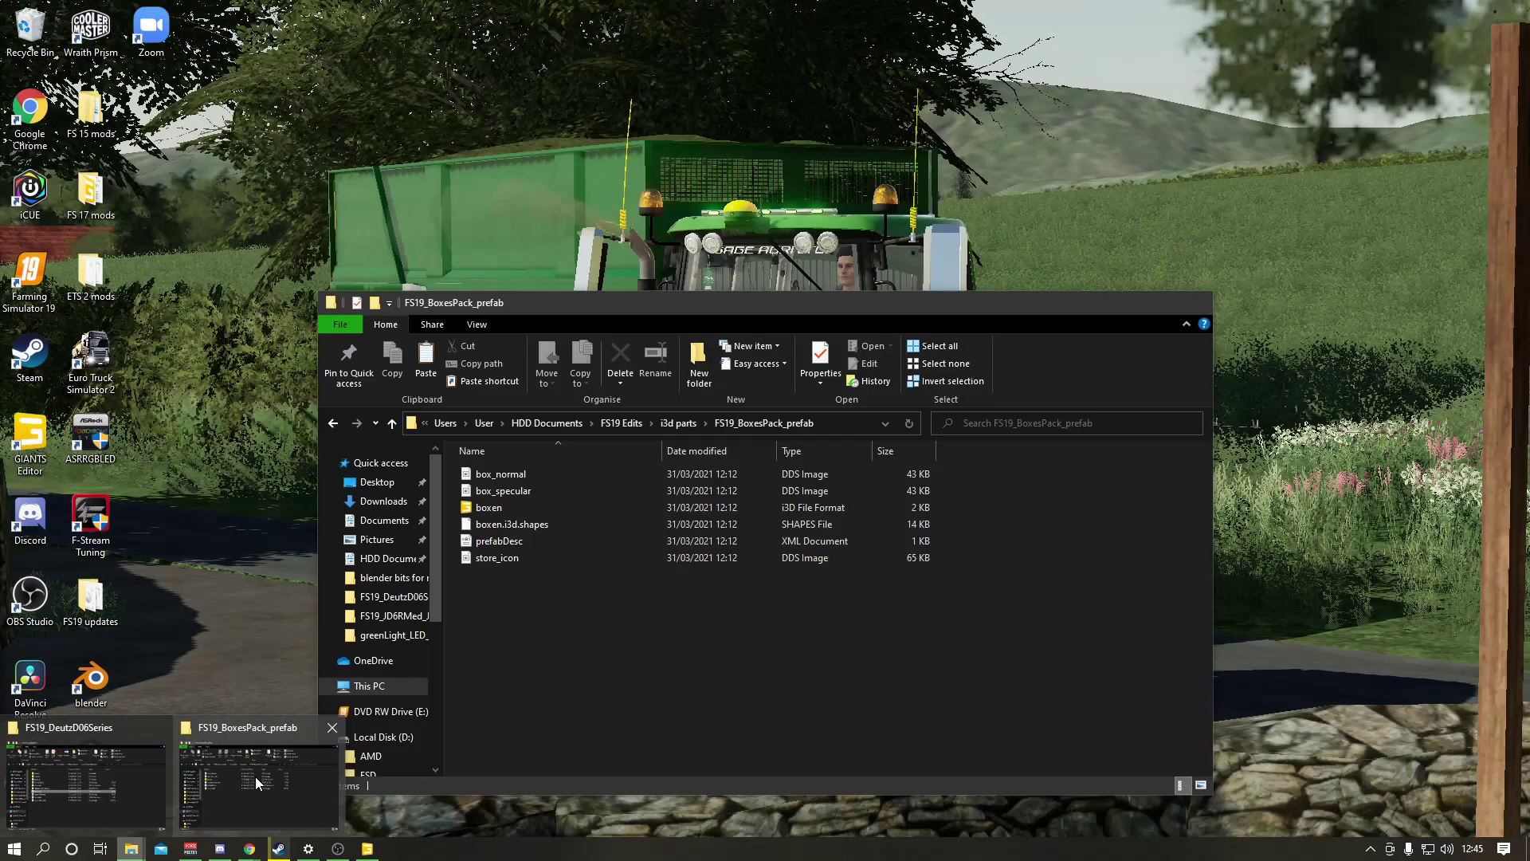
click(255, 777)
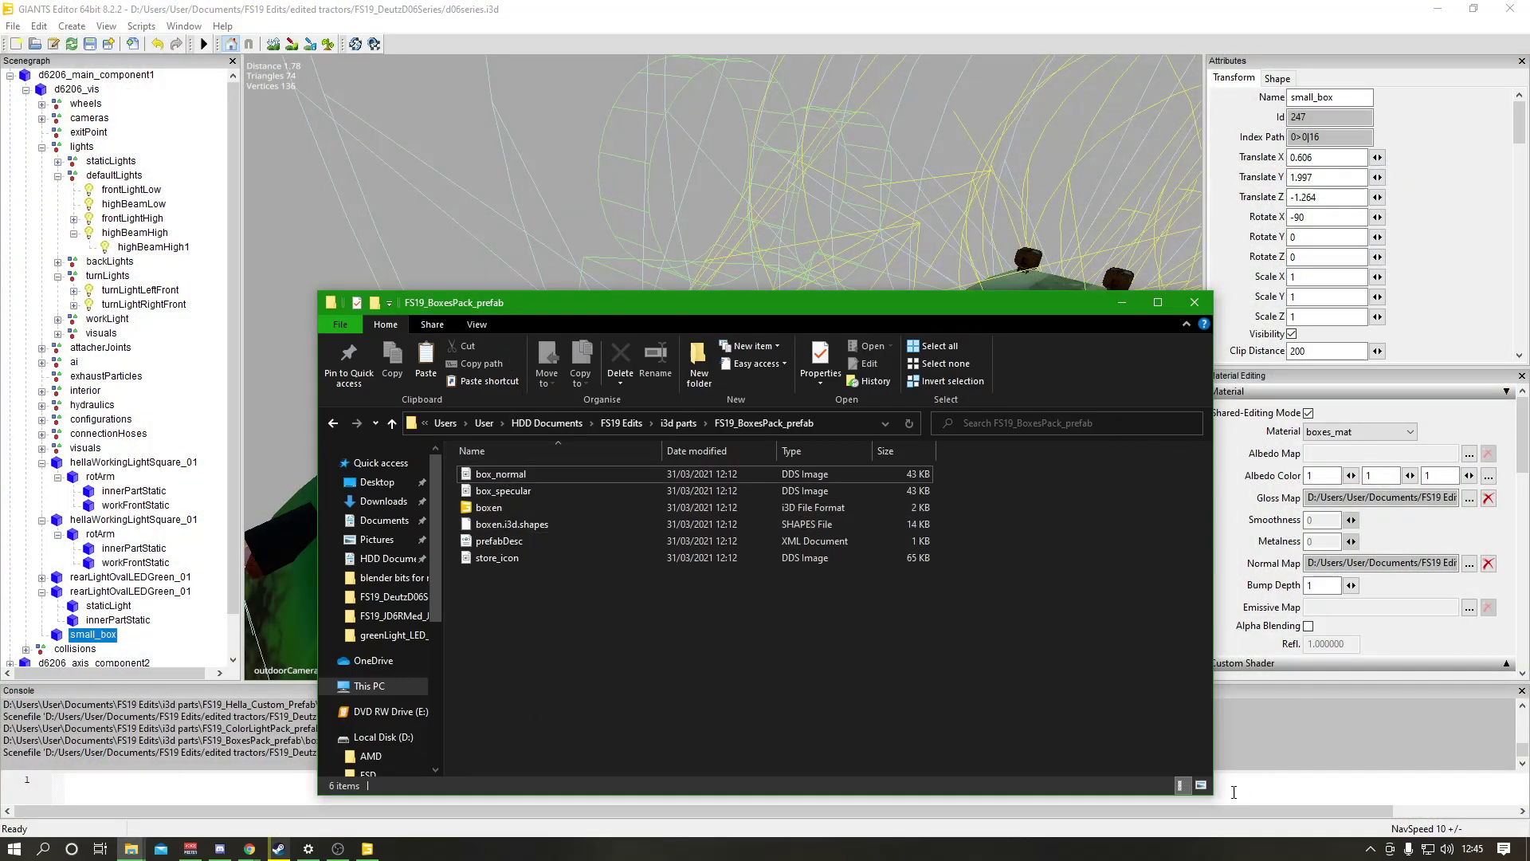
click(1201, 786)
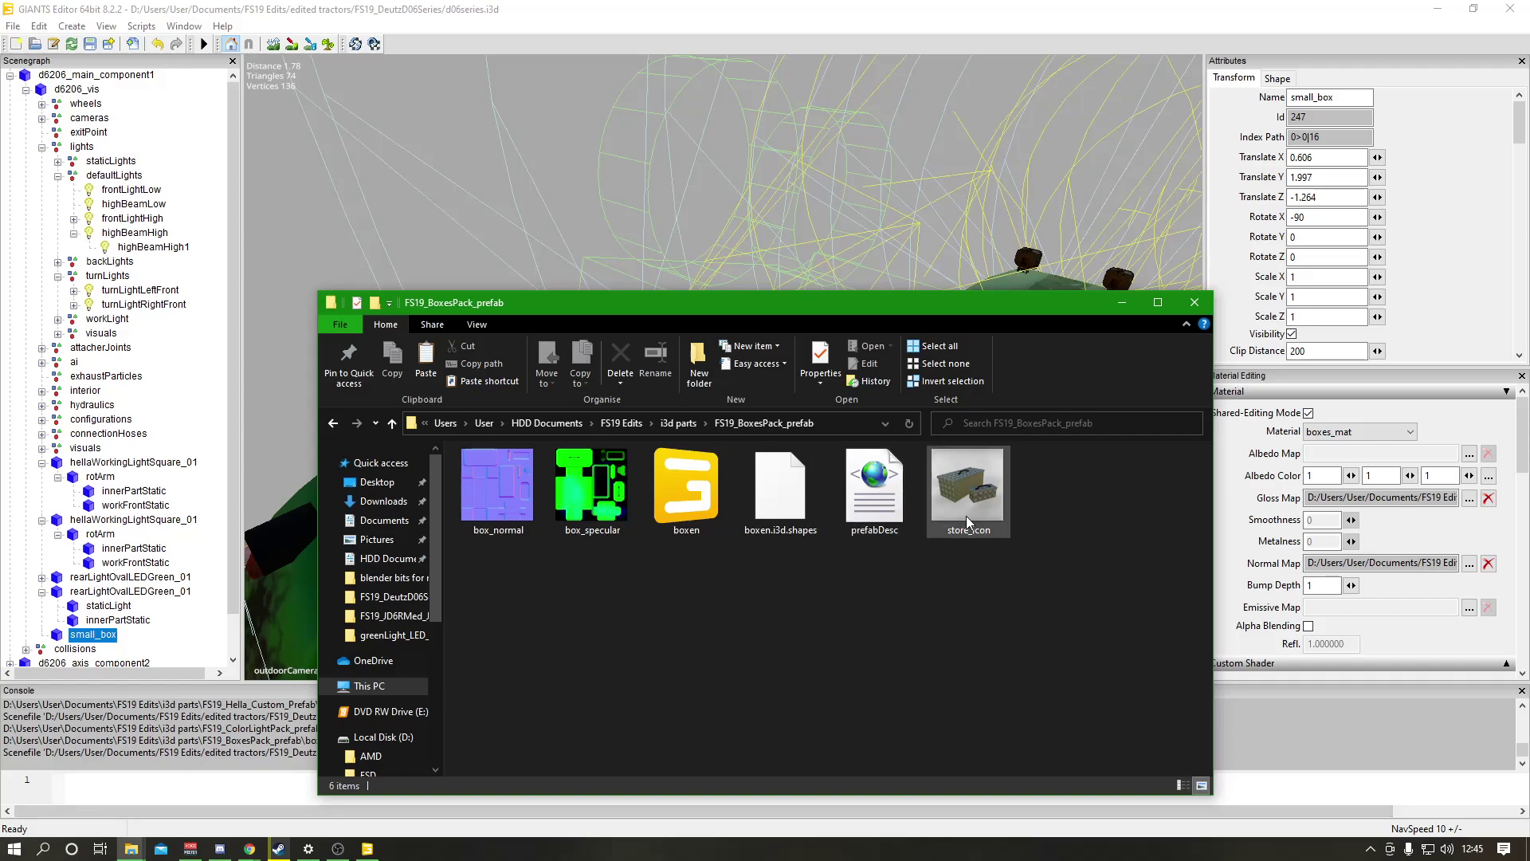
drag(475, 547, 576, 486)
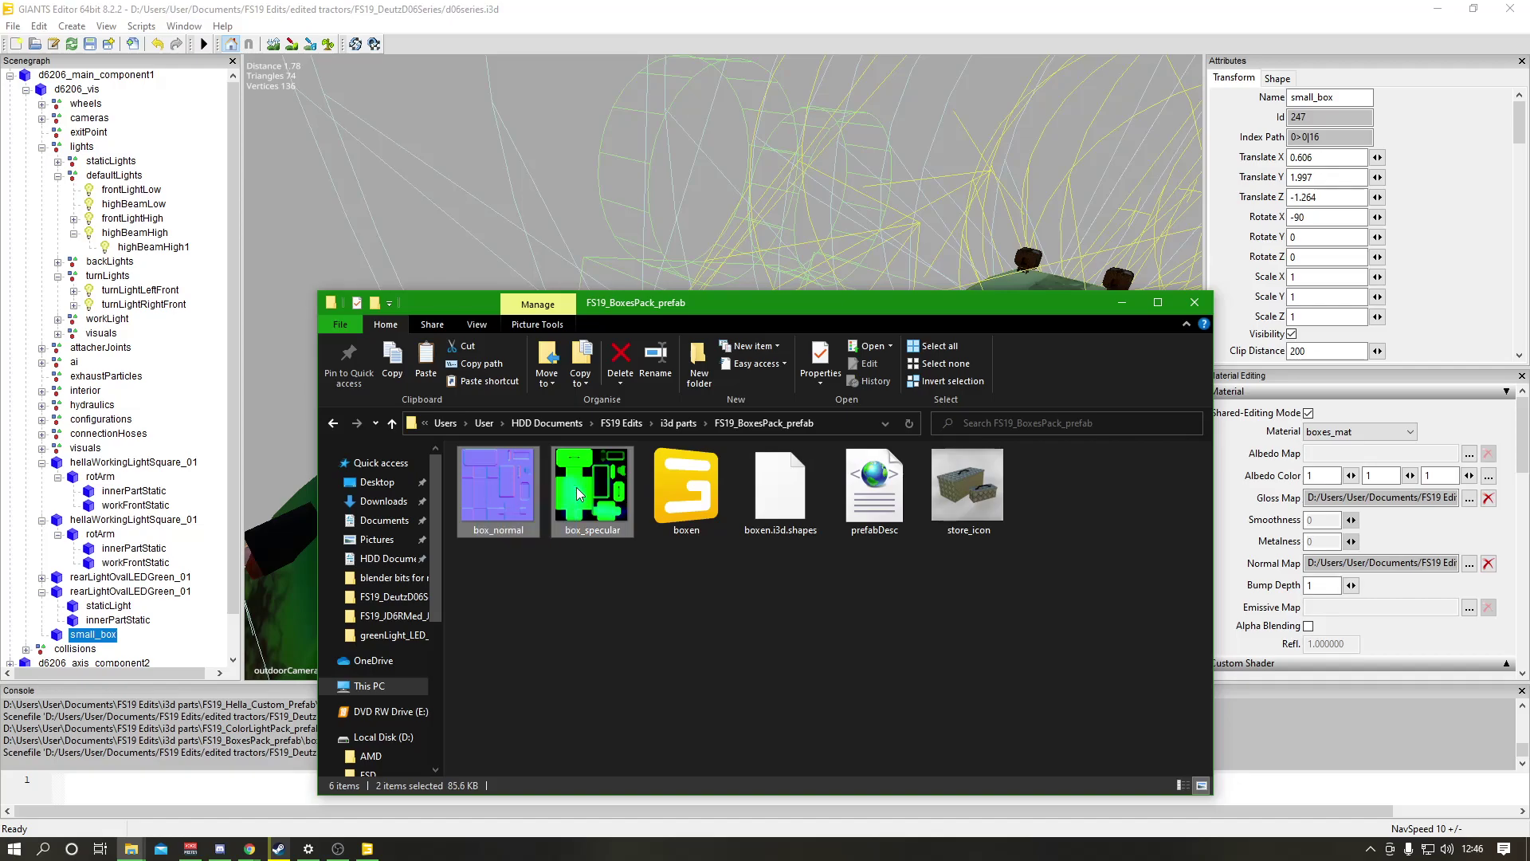
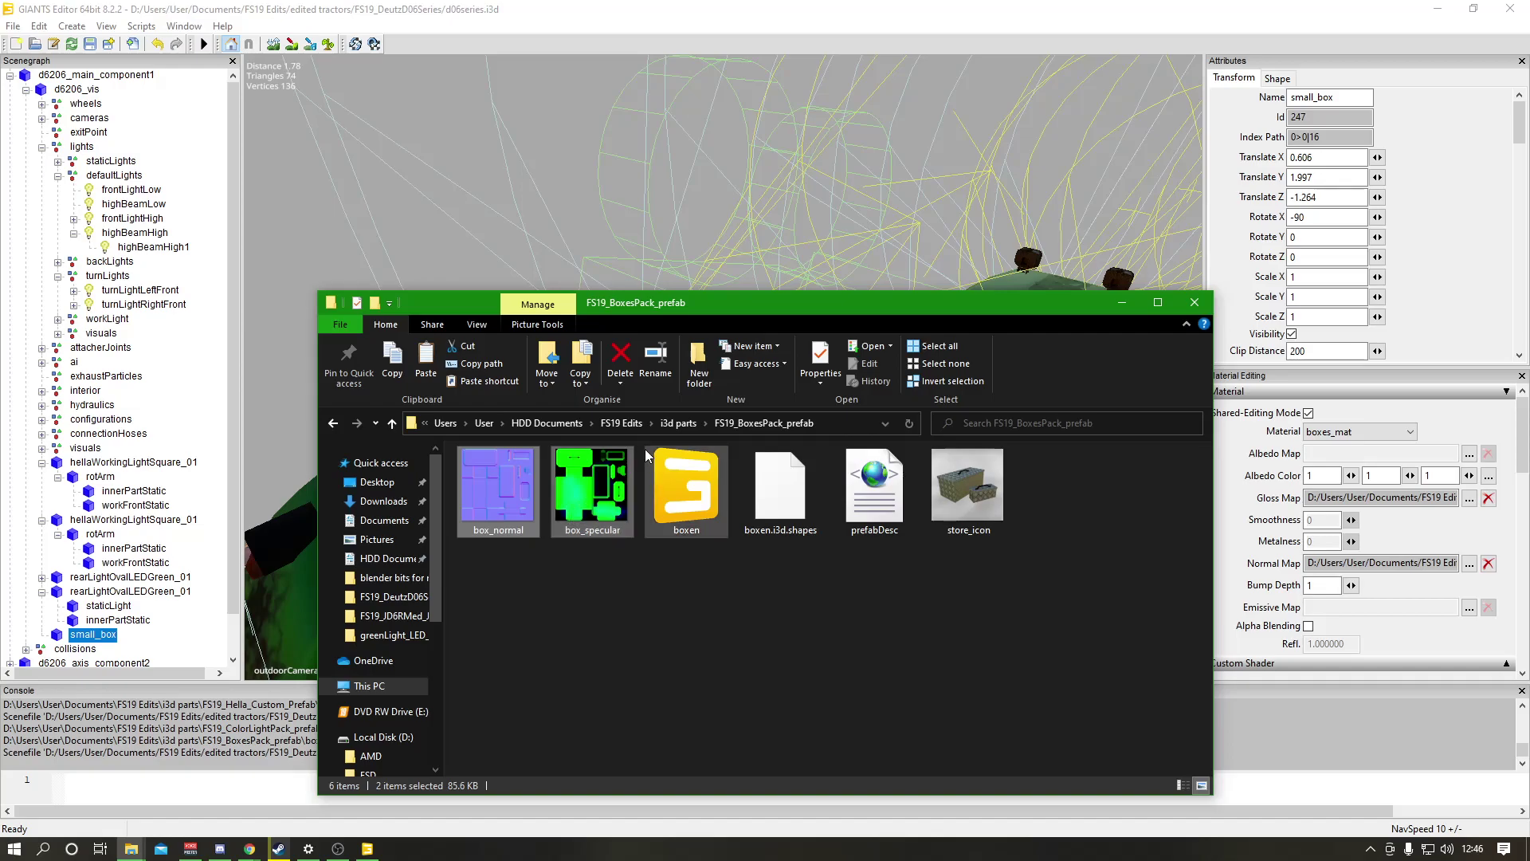
Paste the two copied box textures into the textures folder of the edited FS19_DeutzD06Series mod.
click(621, 424)
double_click(499, 476)
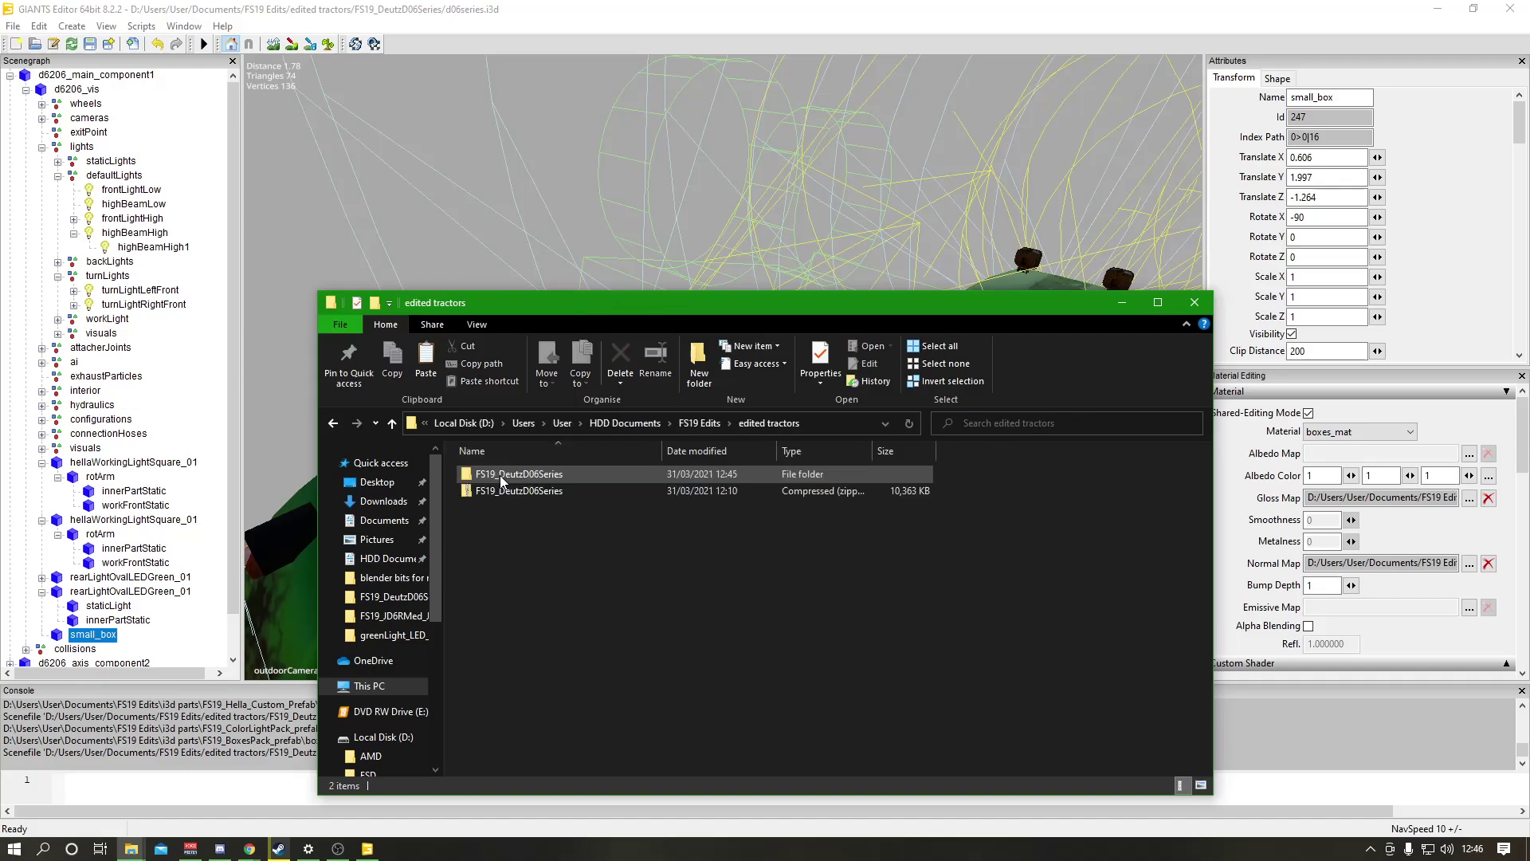
double_click(504, 475)
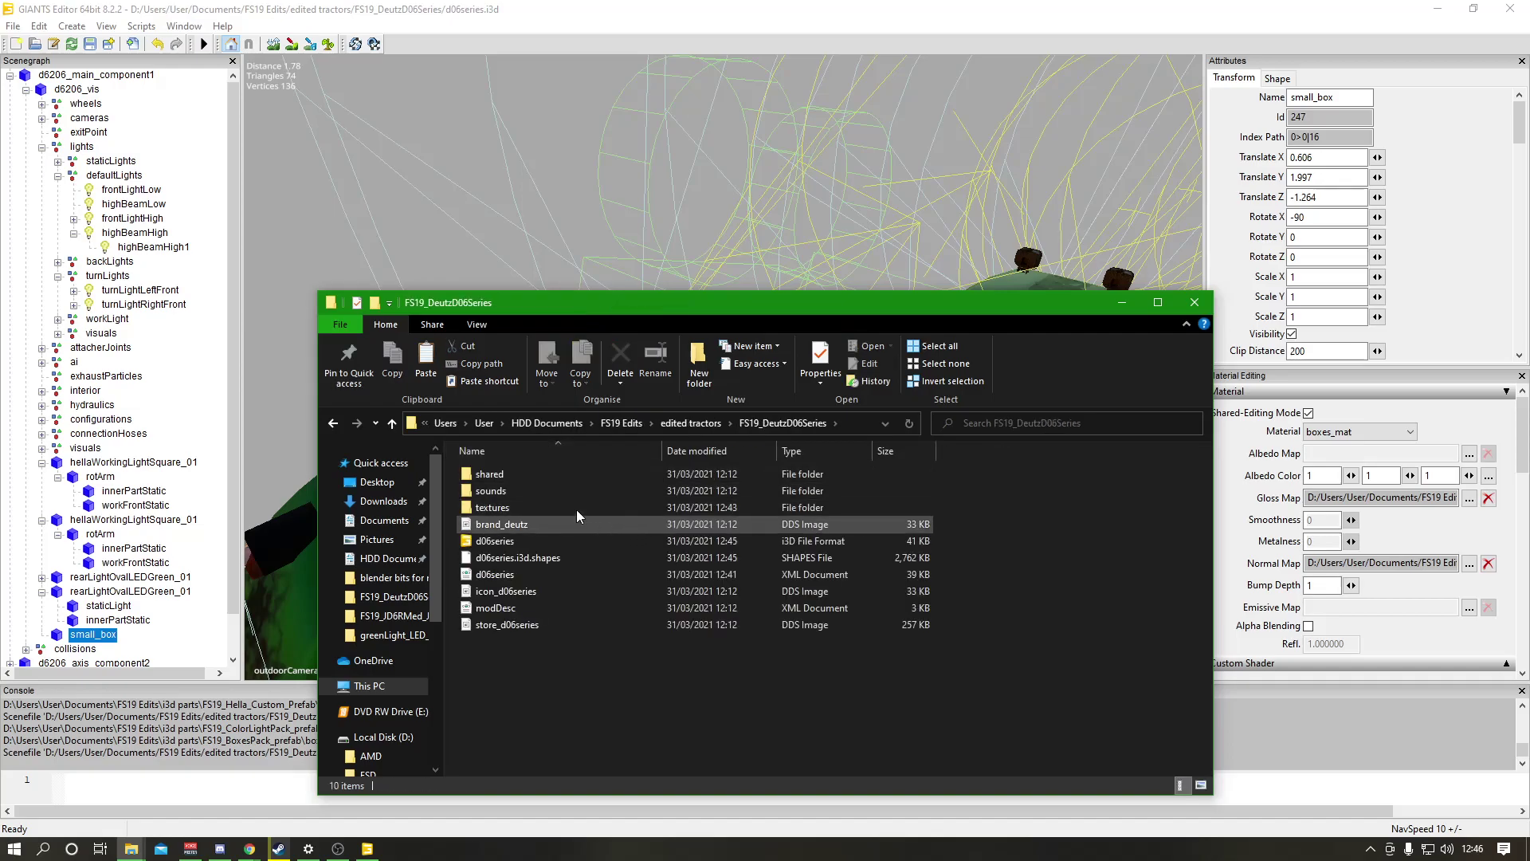
click(499, 508)
double_click(499, 506)
click(425, 362)
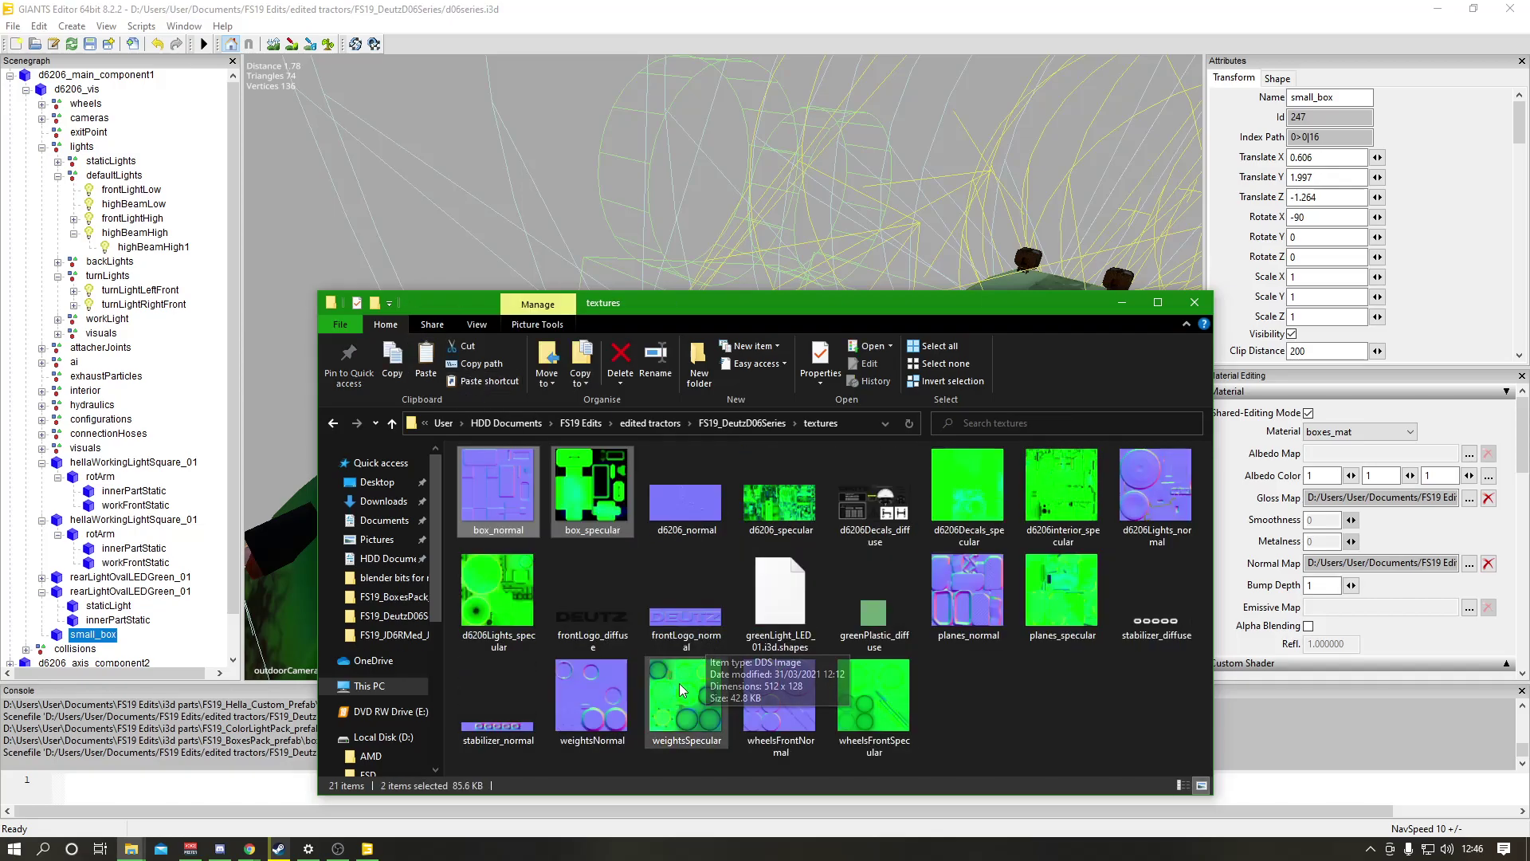
click(1121, 302)
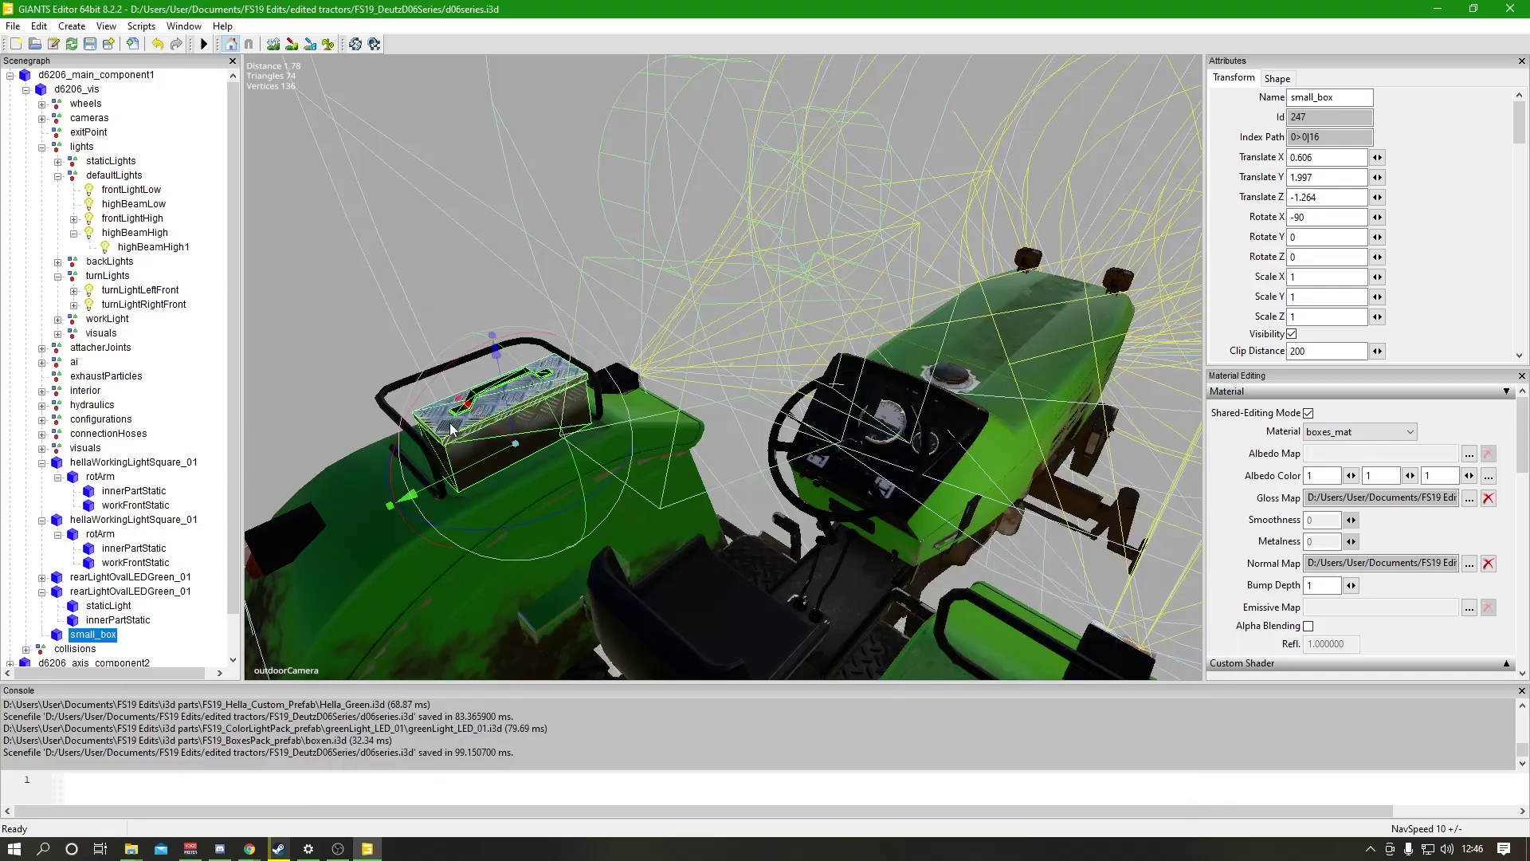
Save the d06series scene again and close GIANTS Editor.
middle_drag(778, 332, 714, 370)
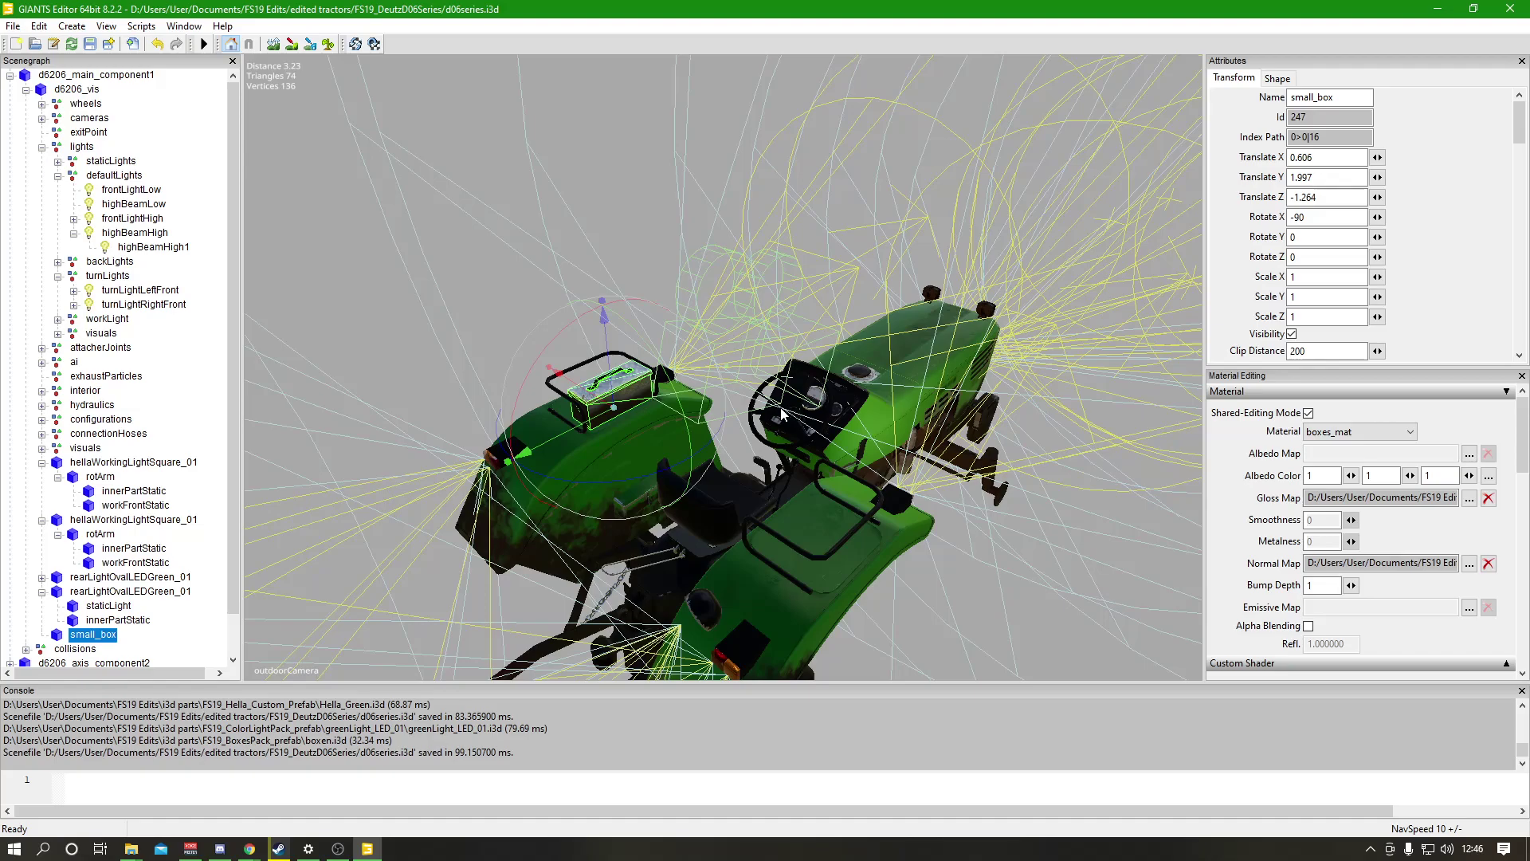
click(13, 27)
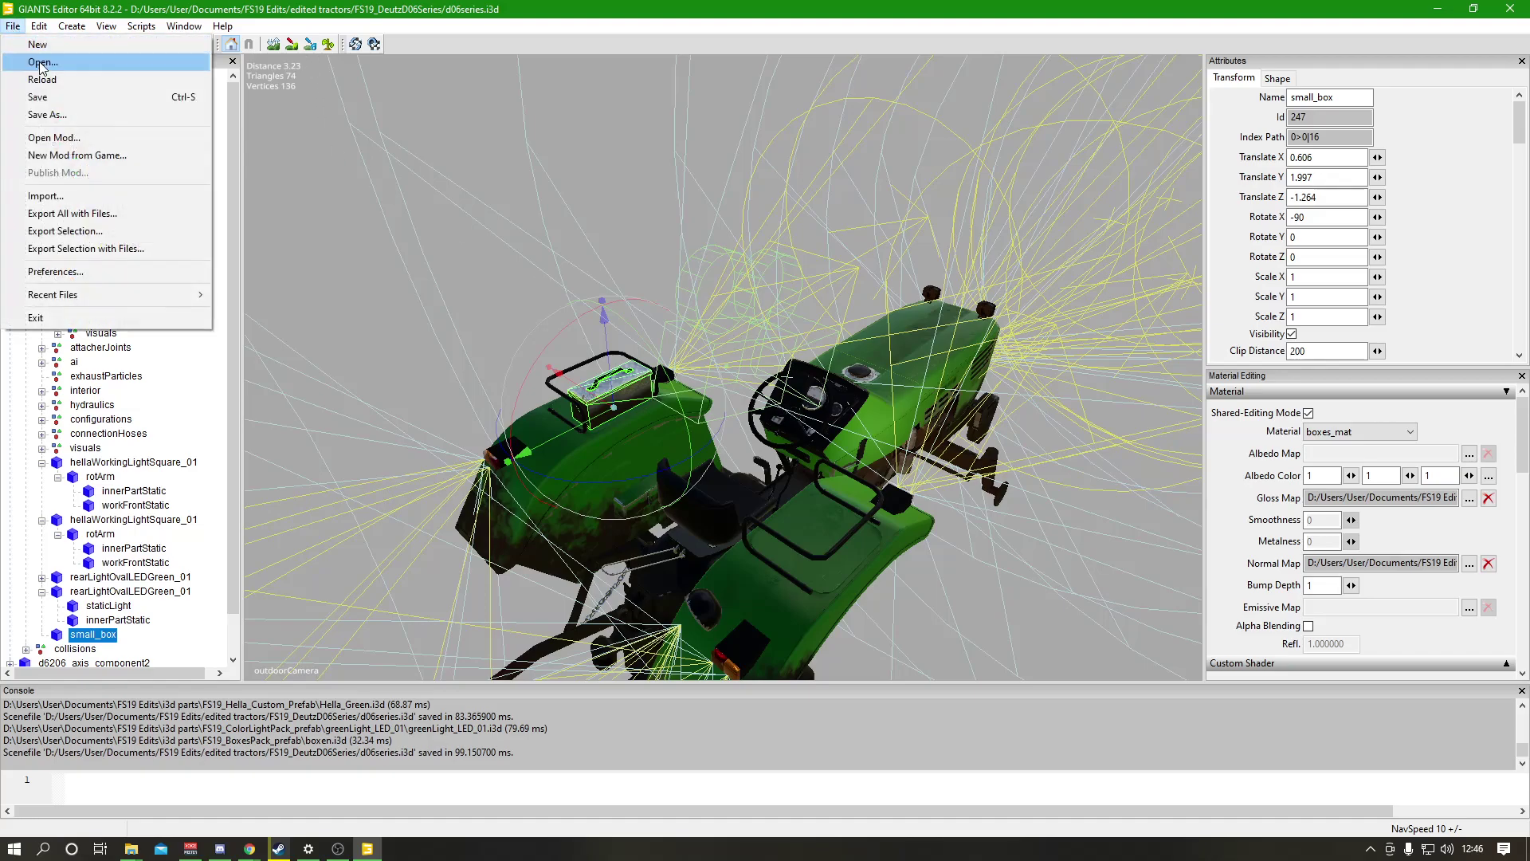
click(38, 97)
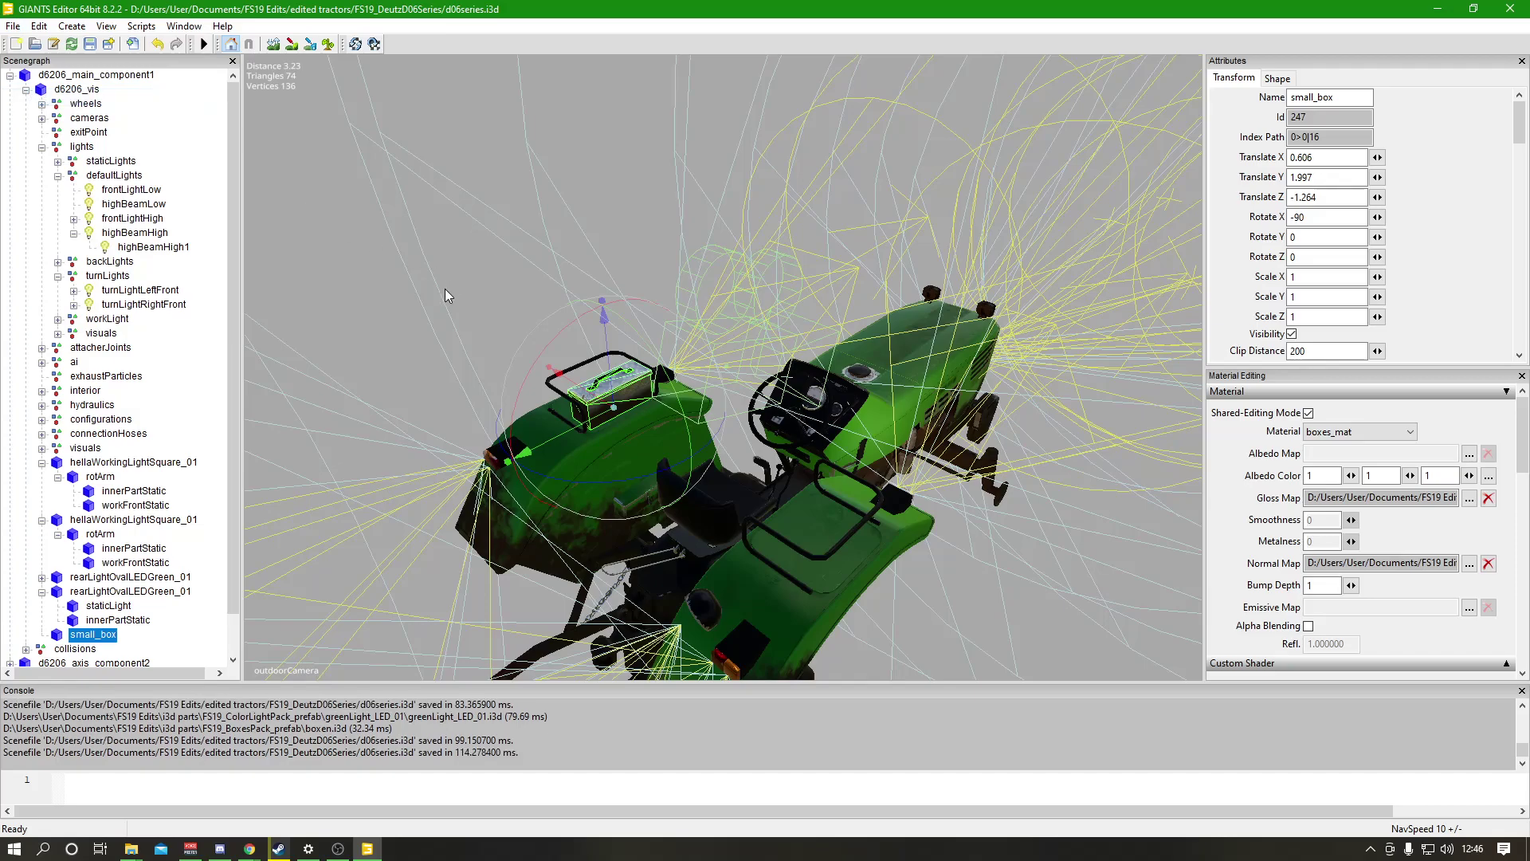
click(1512, 8)
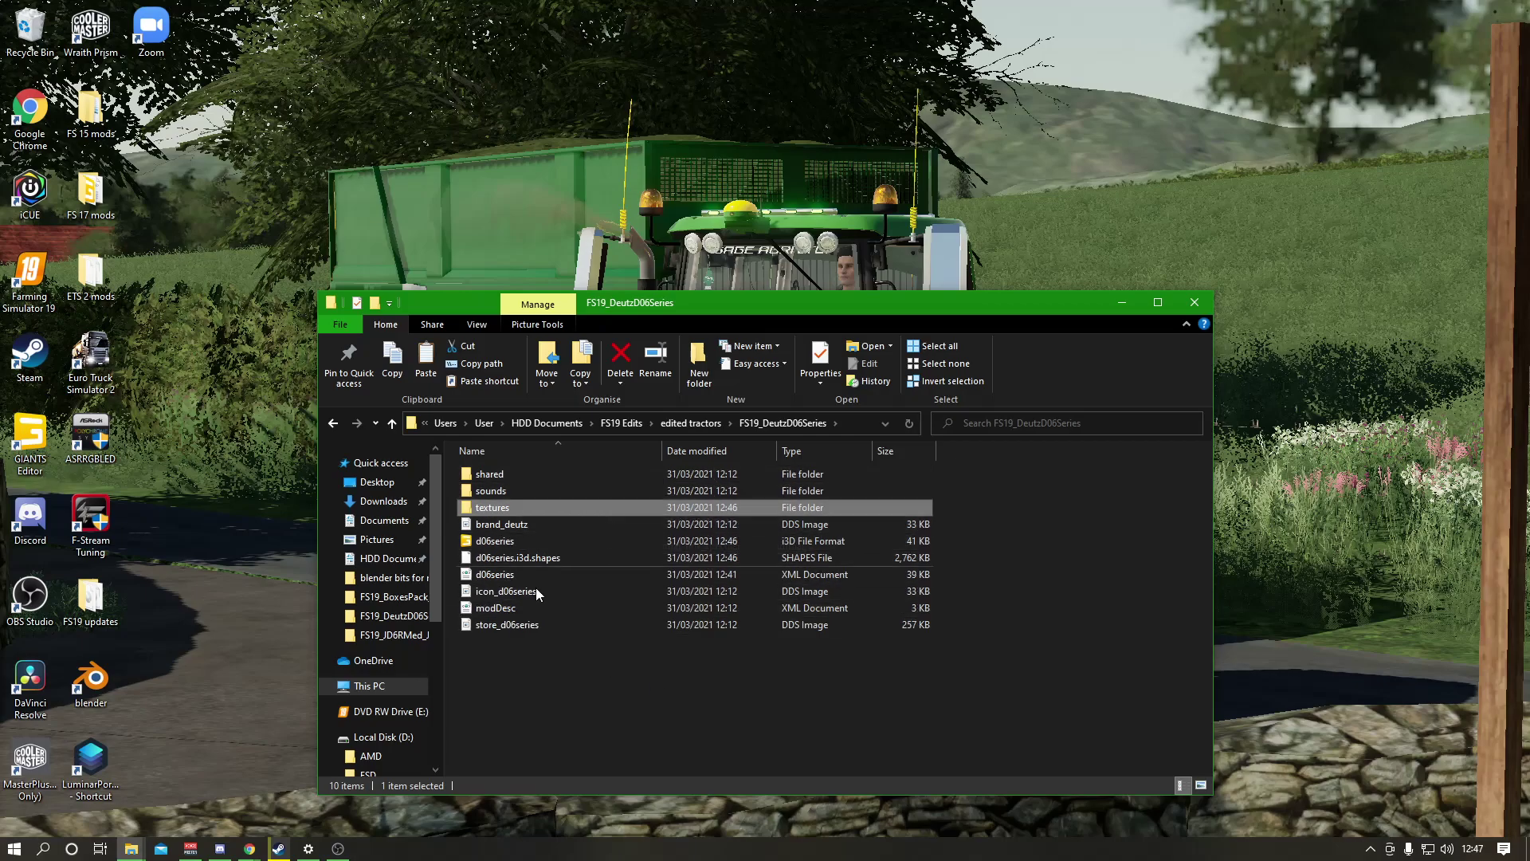
Open modDesc in Notepad, append EDITED VERSION to the English title Deutz D'06 Series, save the file and close it.
click(485, 608)
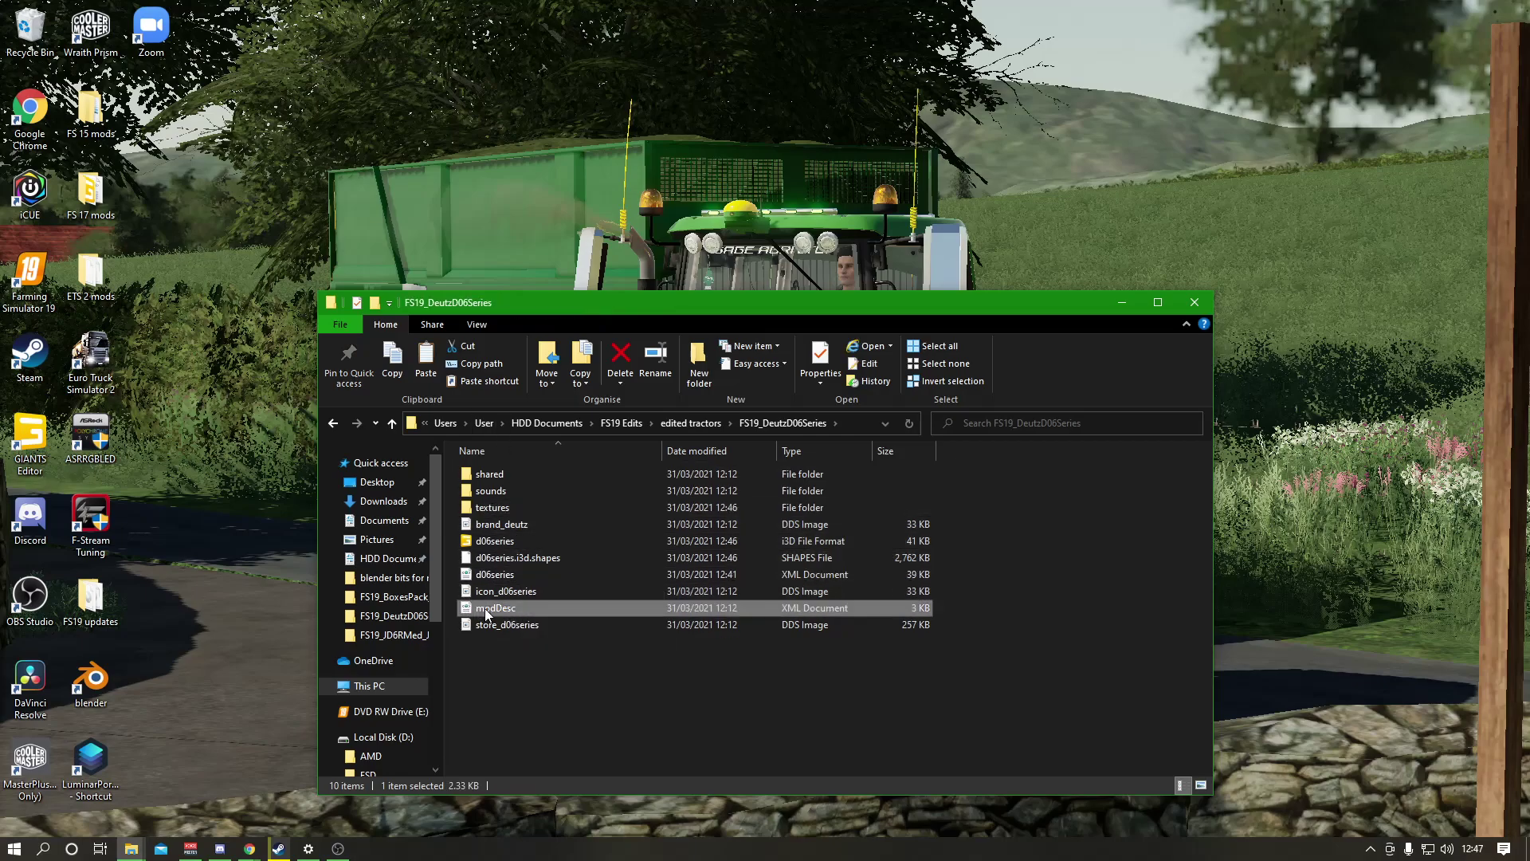
right_click(485, 608)
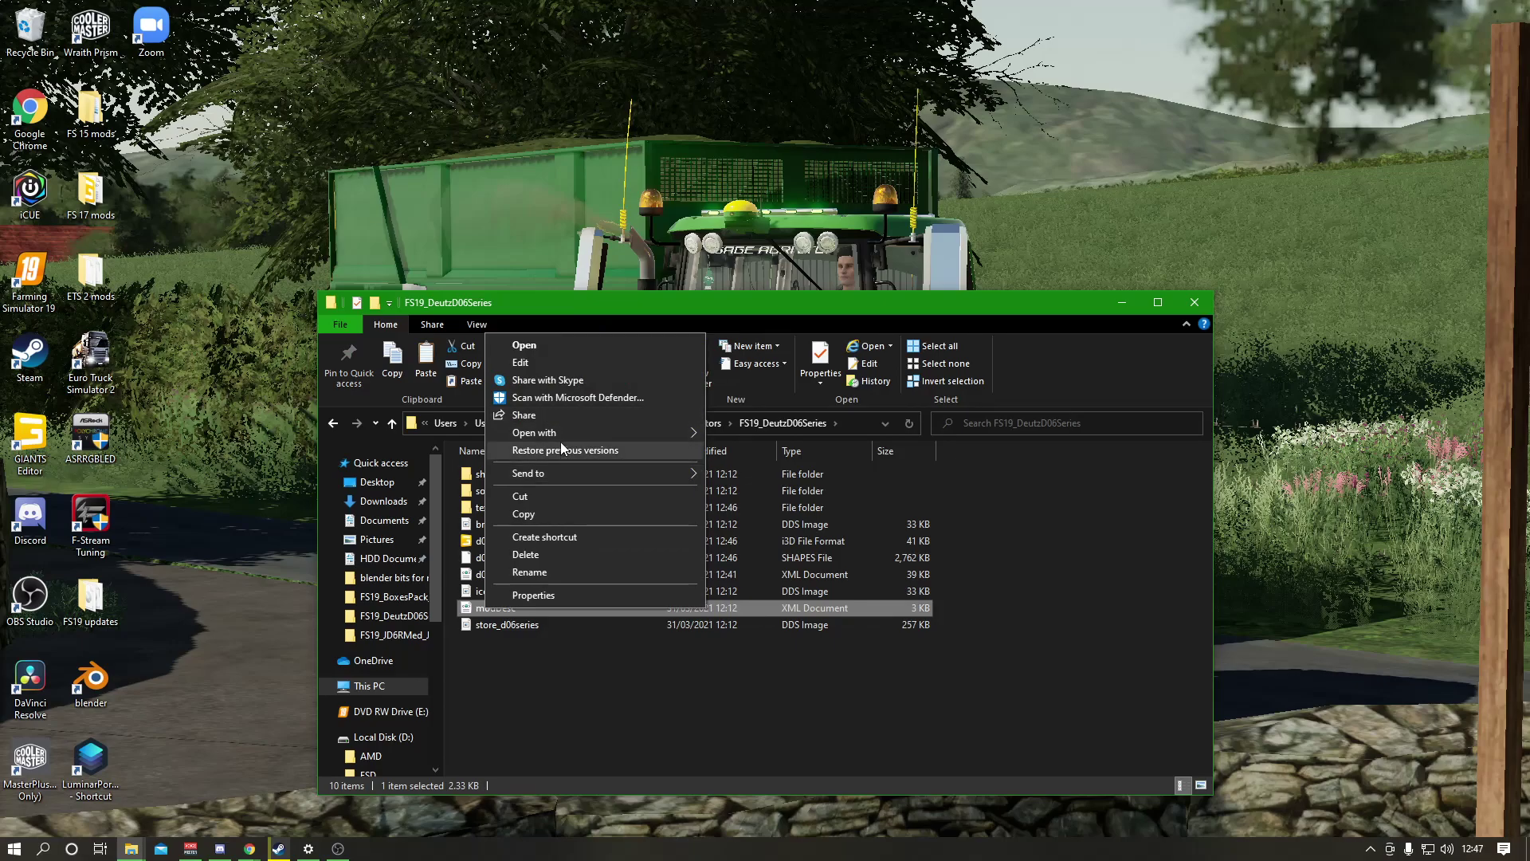
mouse_move(562, 432)
click(746, 452)
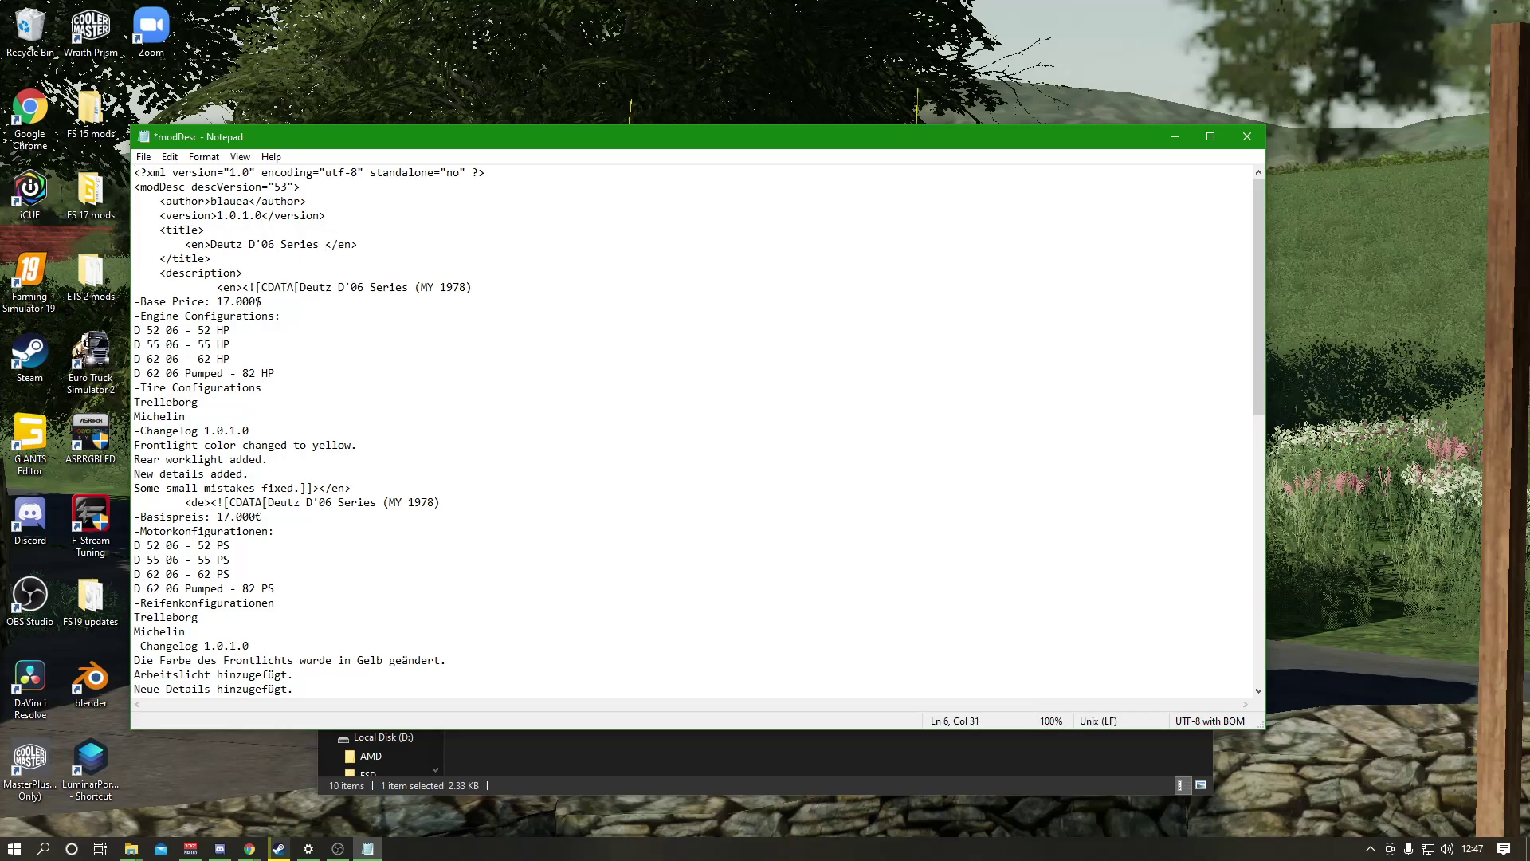
text(EDITEDVERSION)
key(ctrl+s)
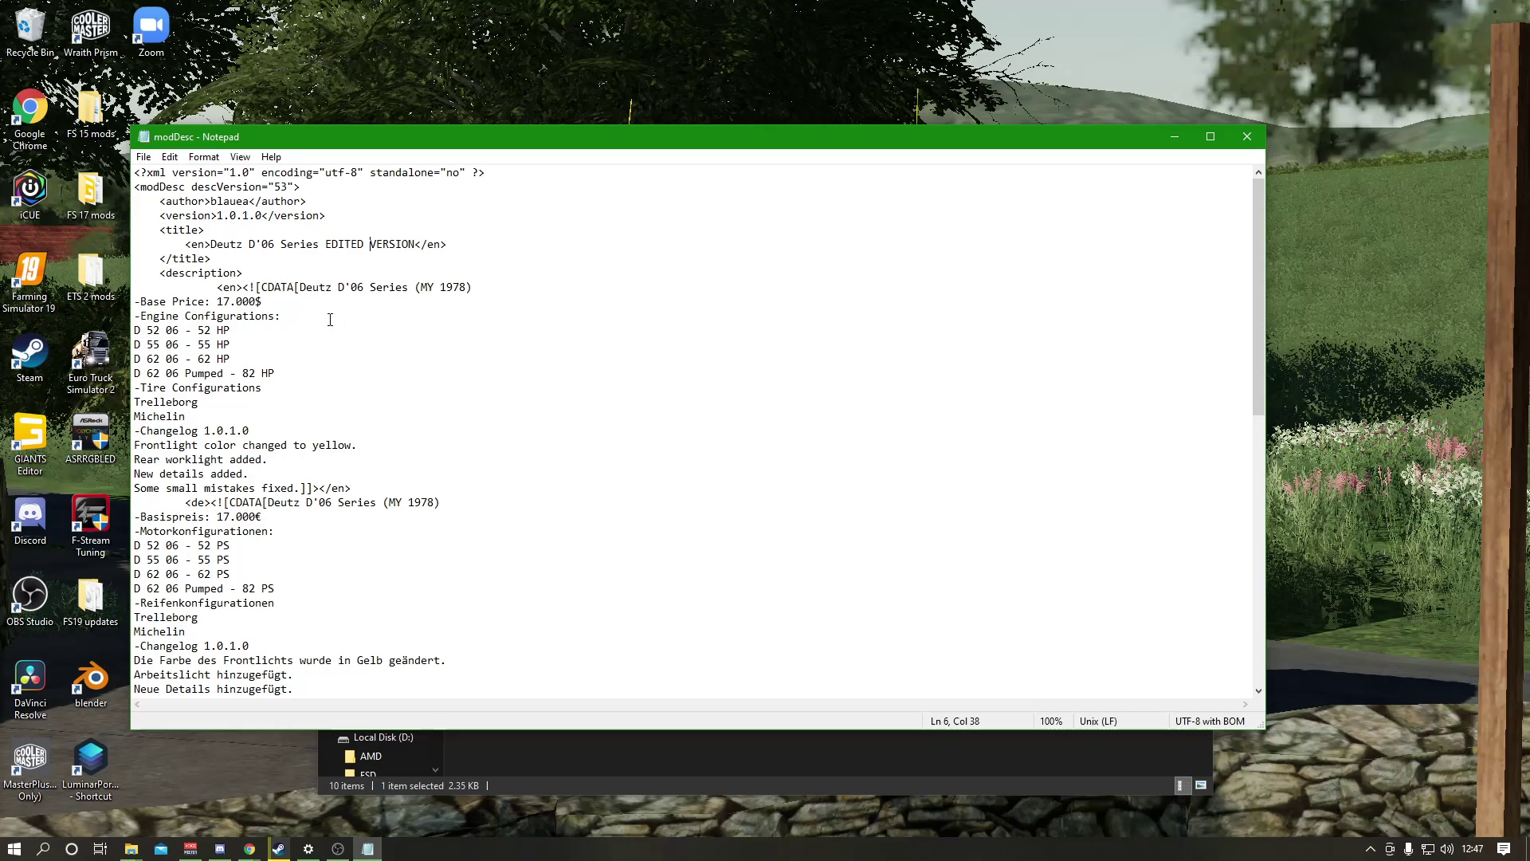
click(151, 158)
click(169, 229)
click(1247, 137)
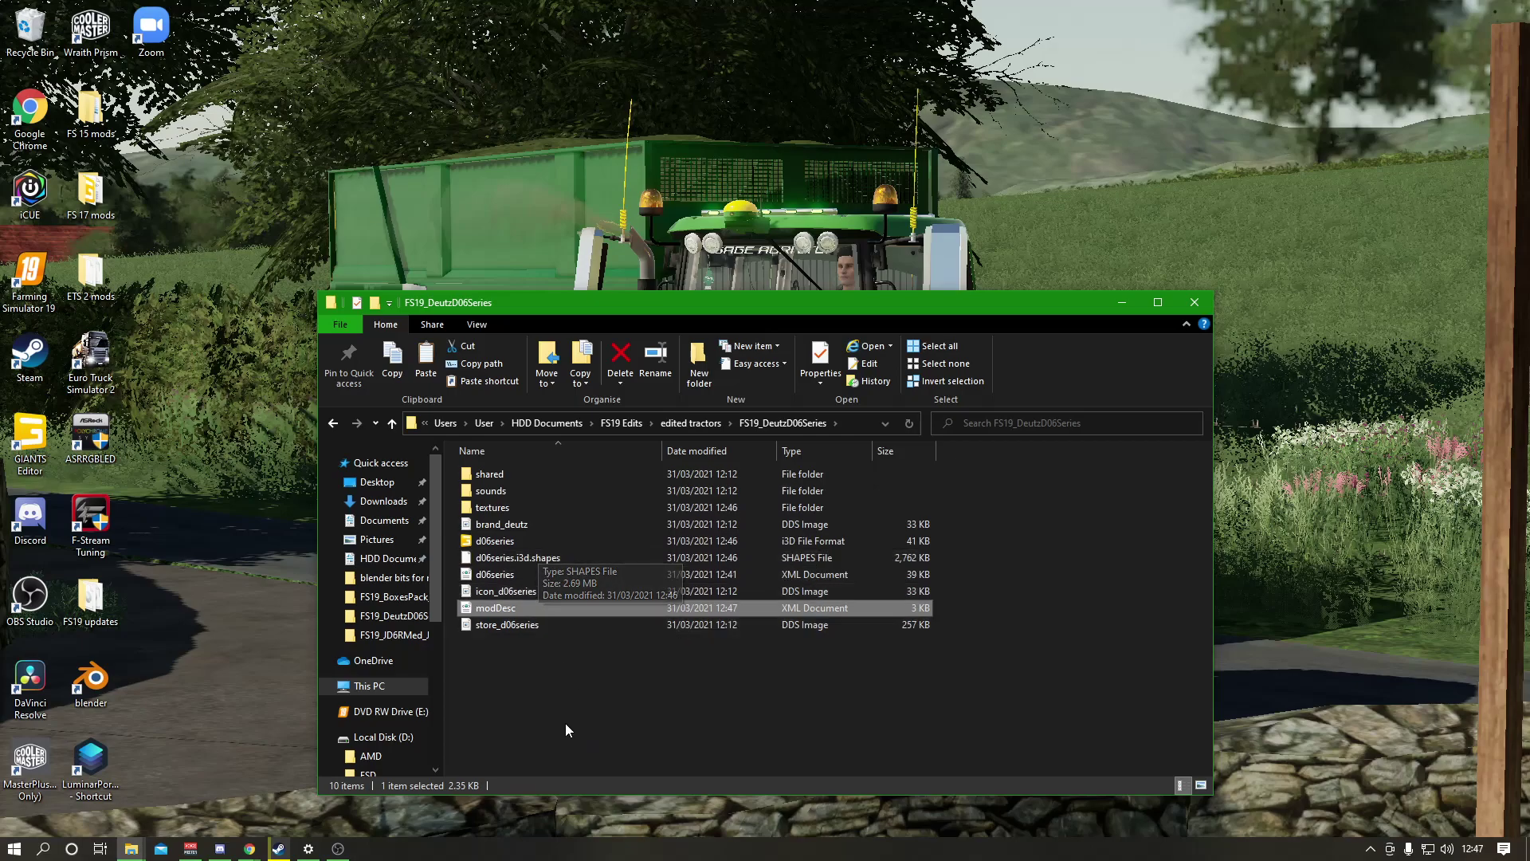
Compress all files and folders of the FS19_DeutzD06Series mod into one zip archive named WEE_Deutz_edited.
drag(529, 663, 504, 473)
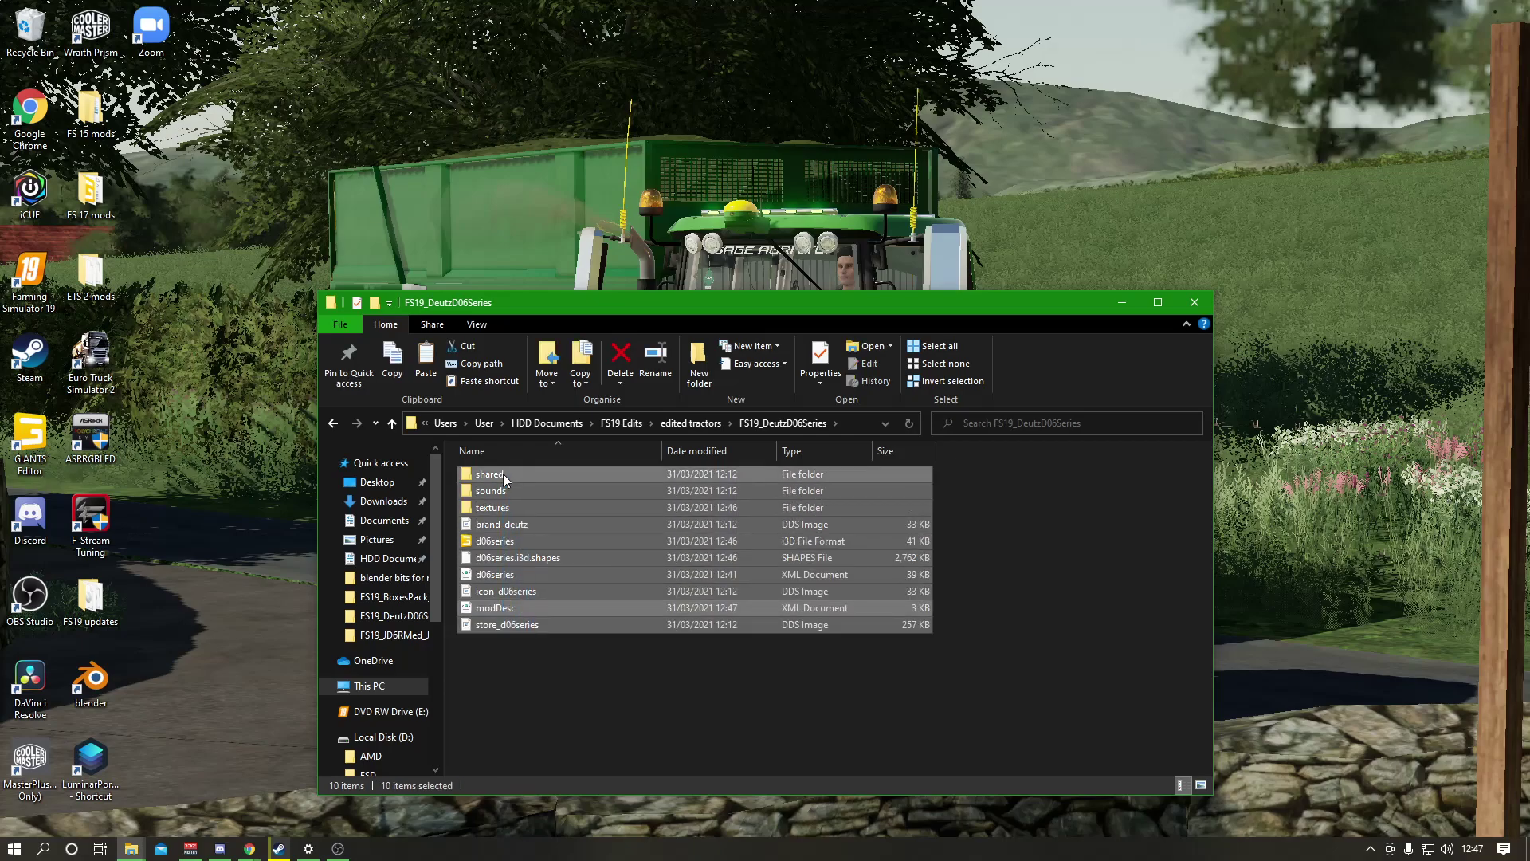
right_click(502, 545)
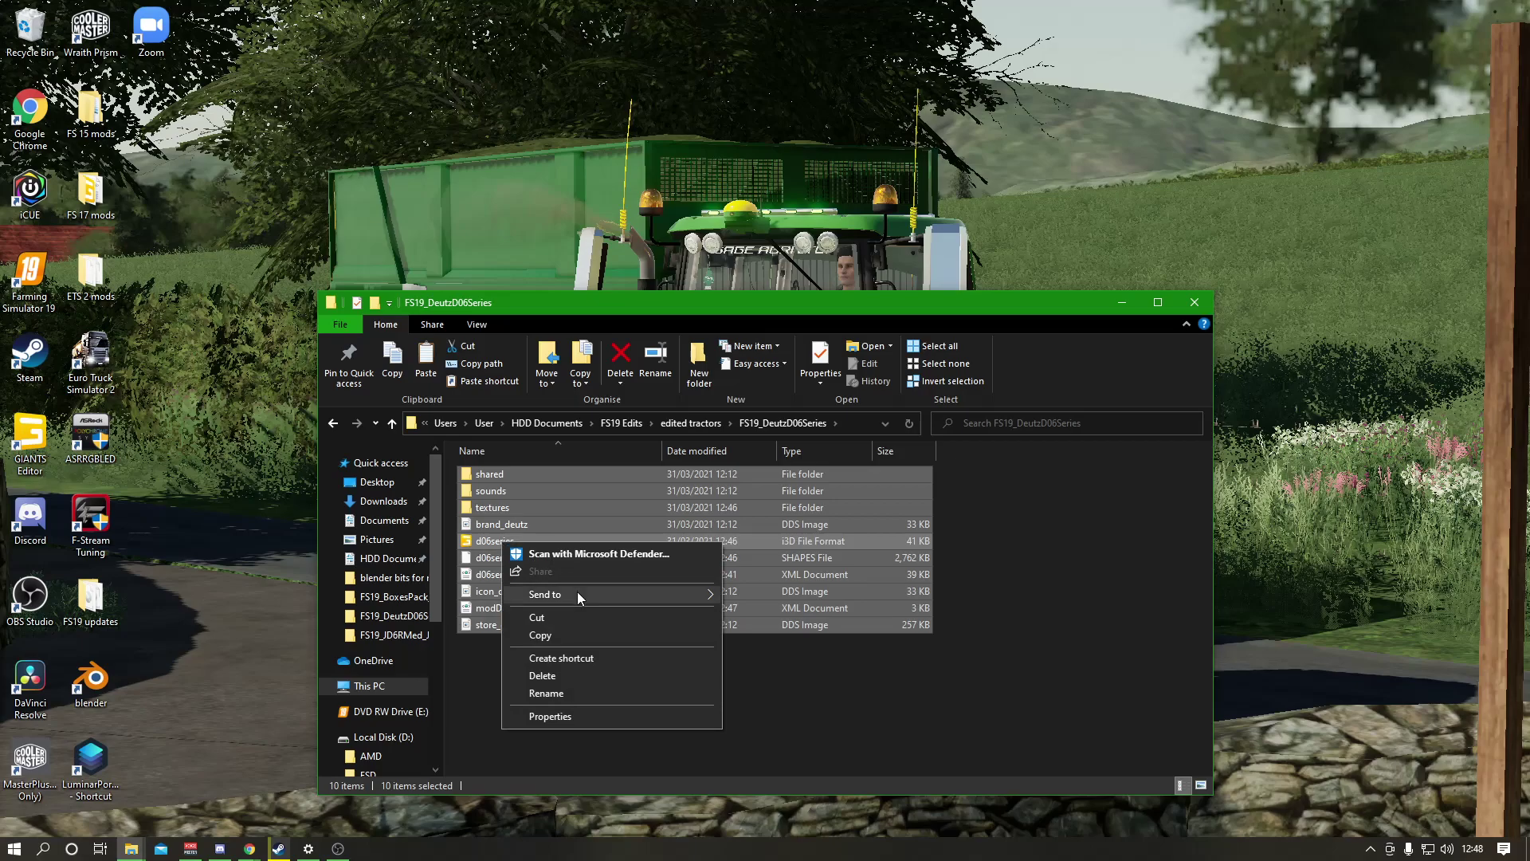
mouse_move(577, 592)
click(805, 614)
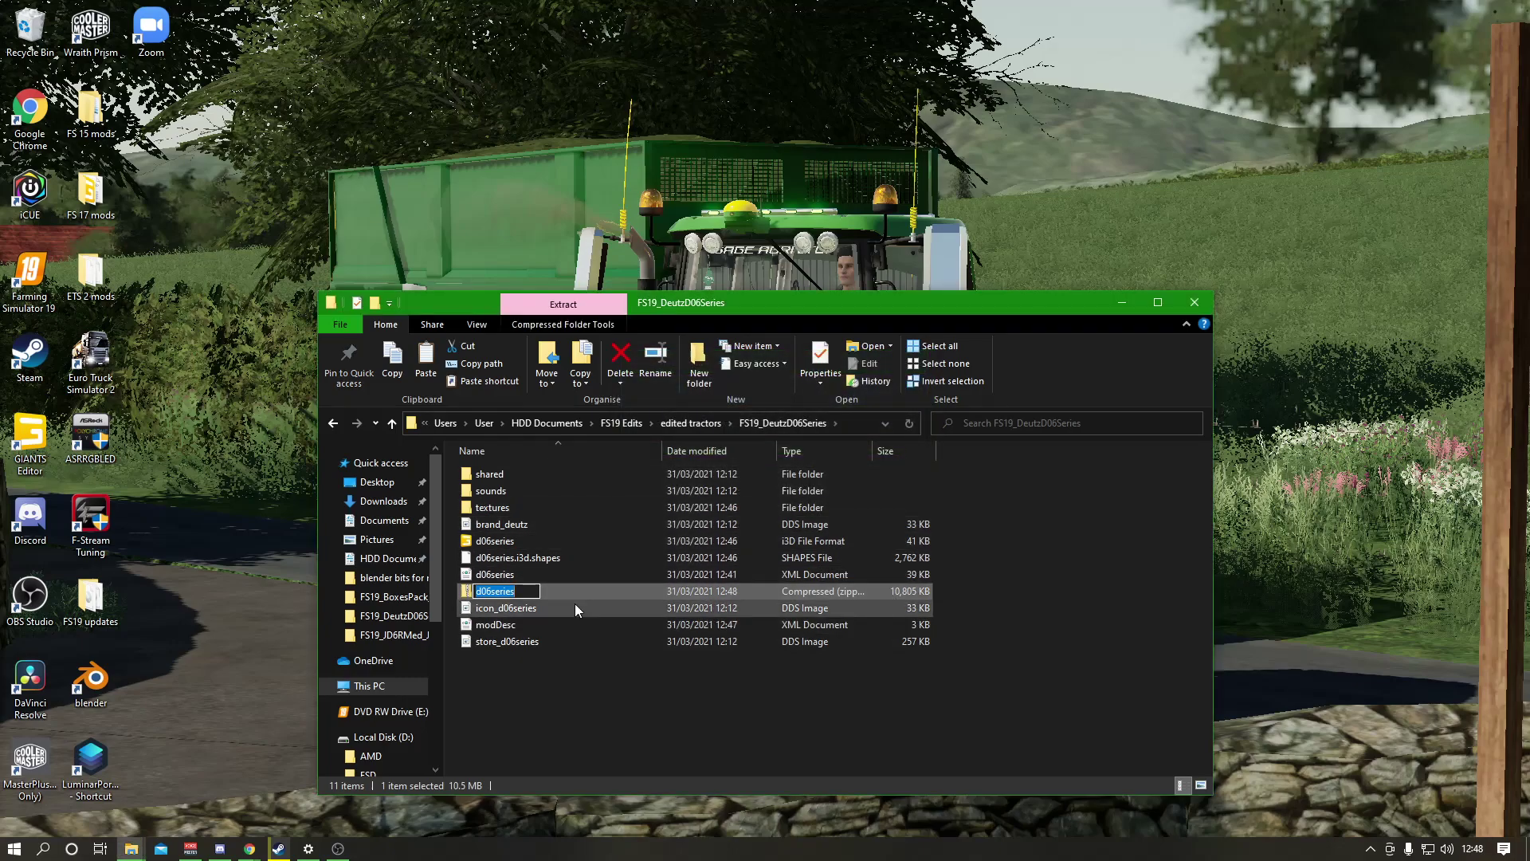
key(BackSpace)
text(WEE_)
text(Deutz_edited)
click(595, 714)
click(546, 645)
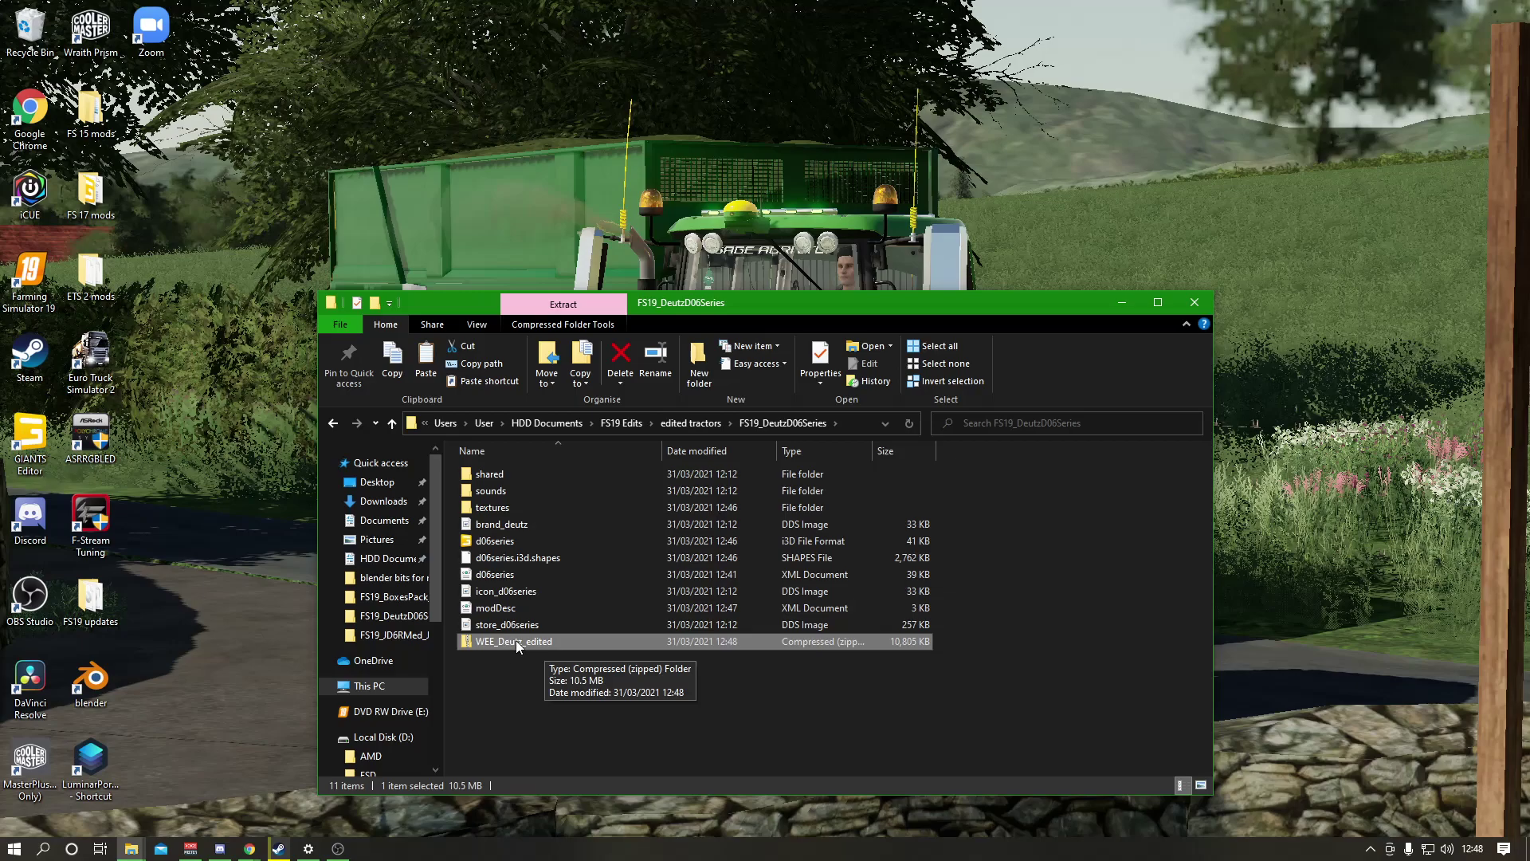
click(507, 639)
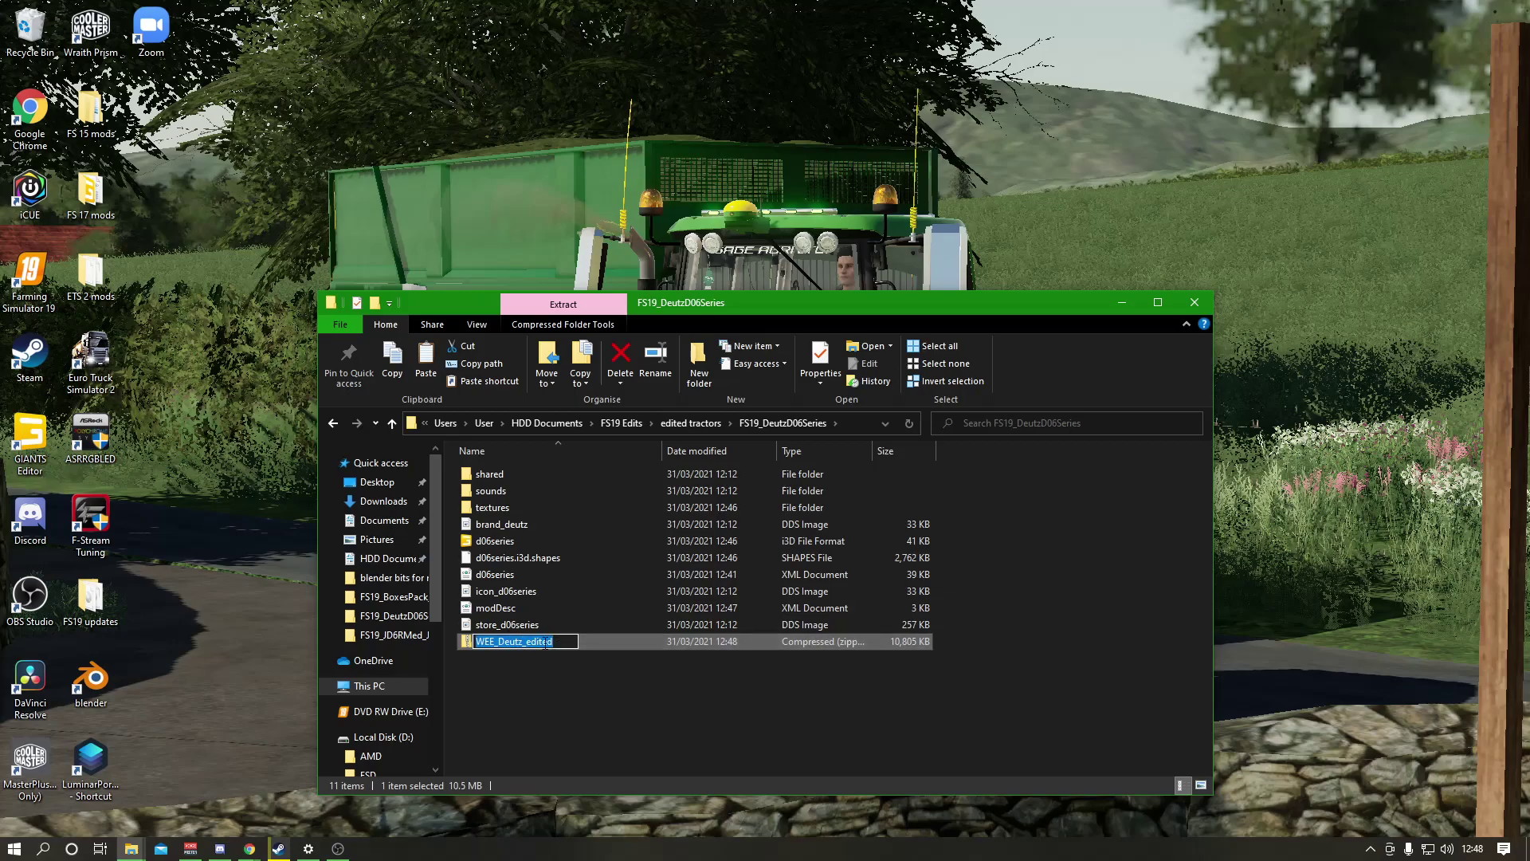
click(617, 683)
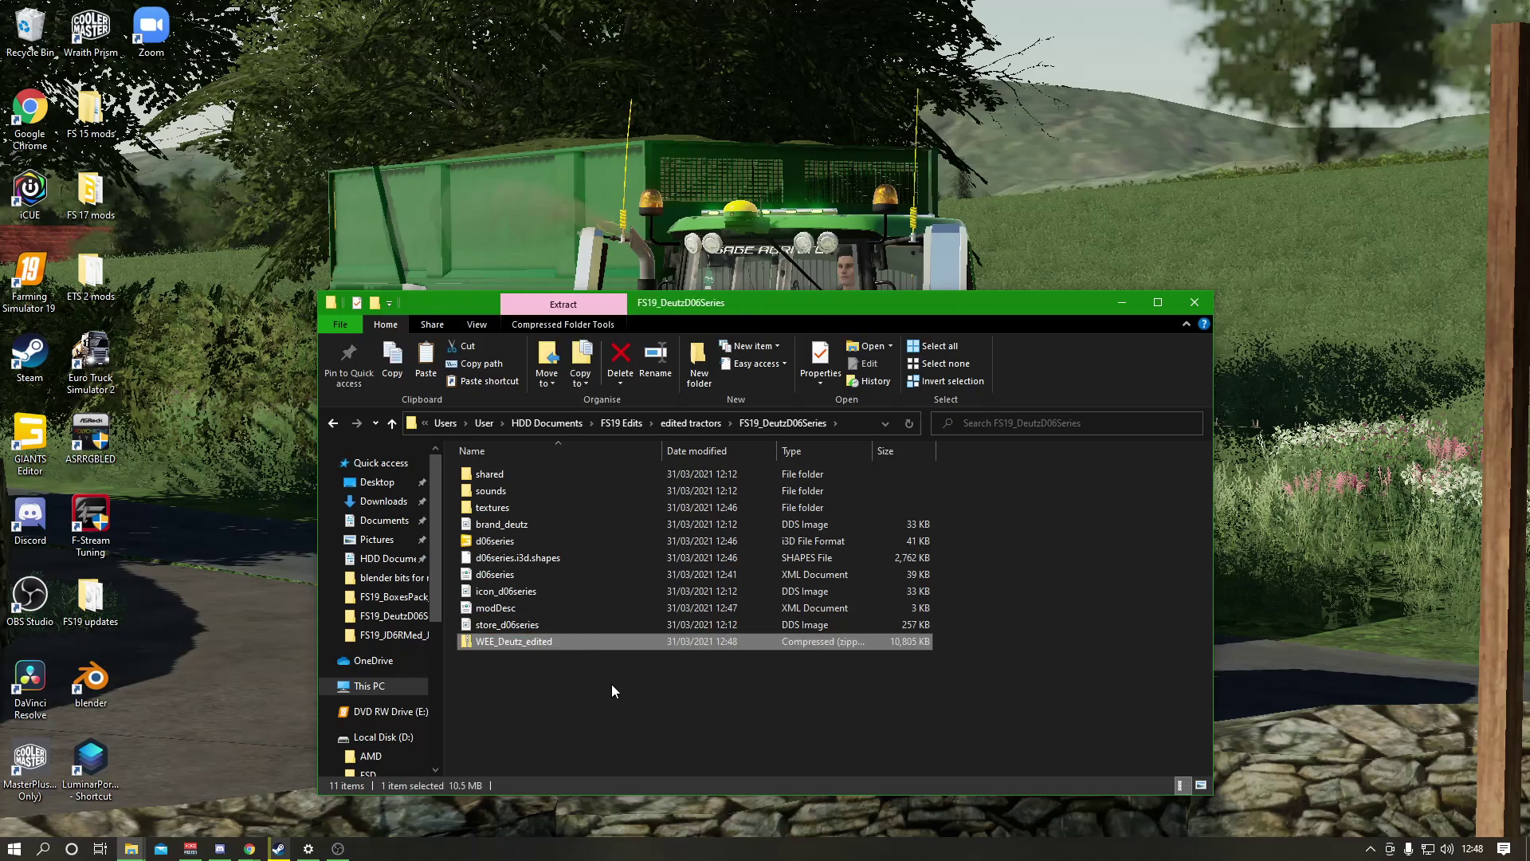
key(F2)
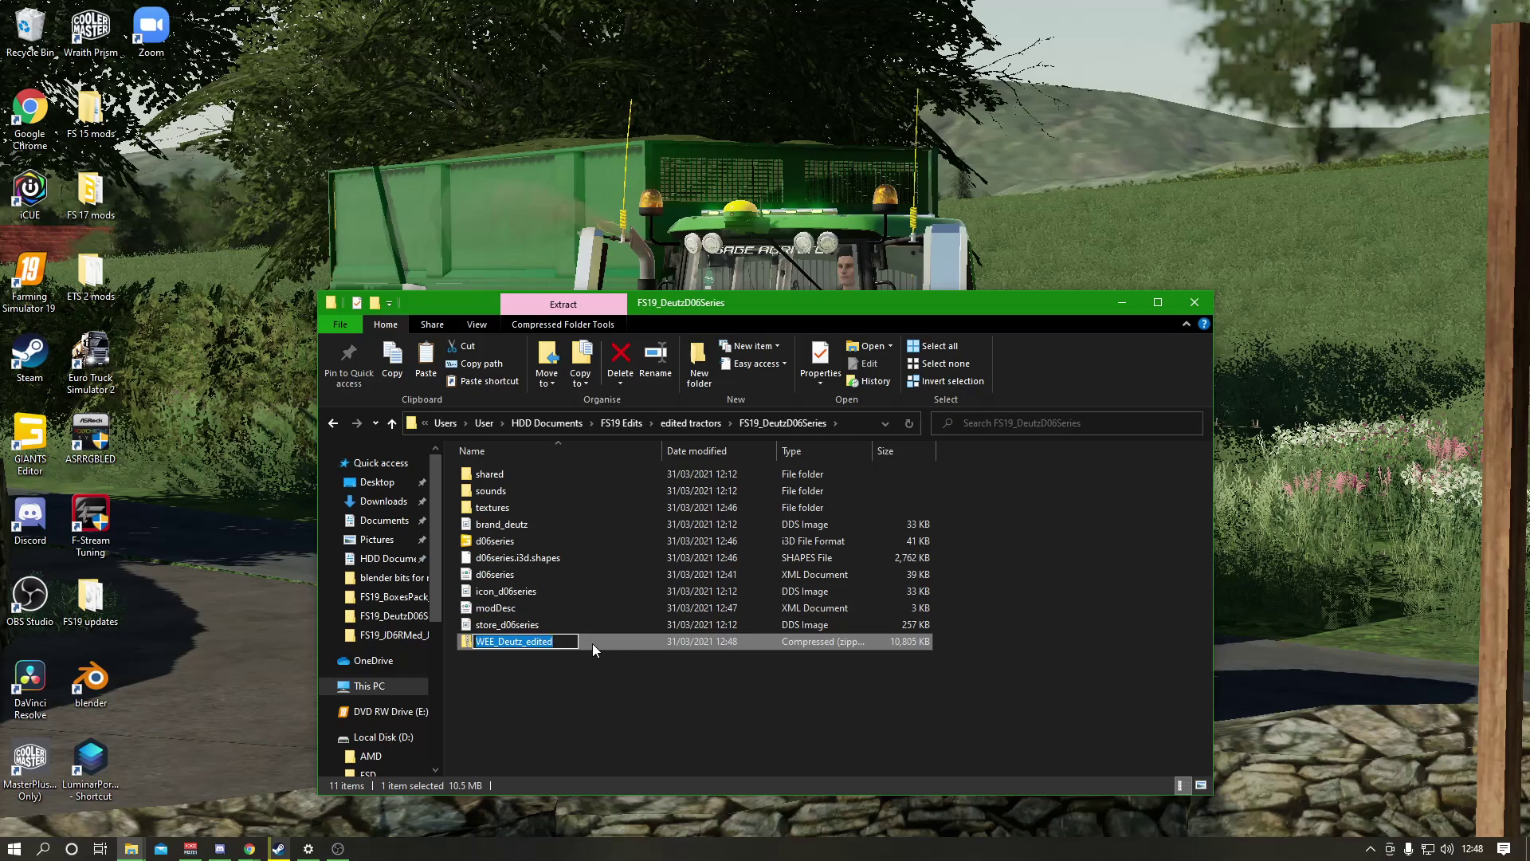
click(591, 643)
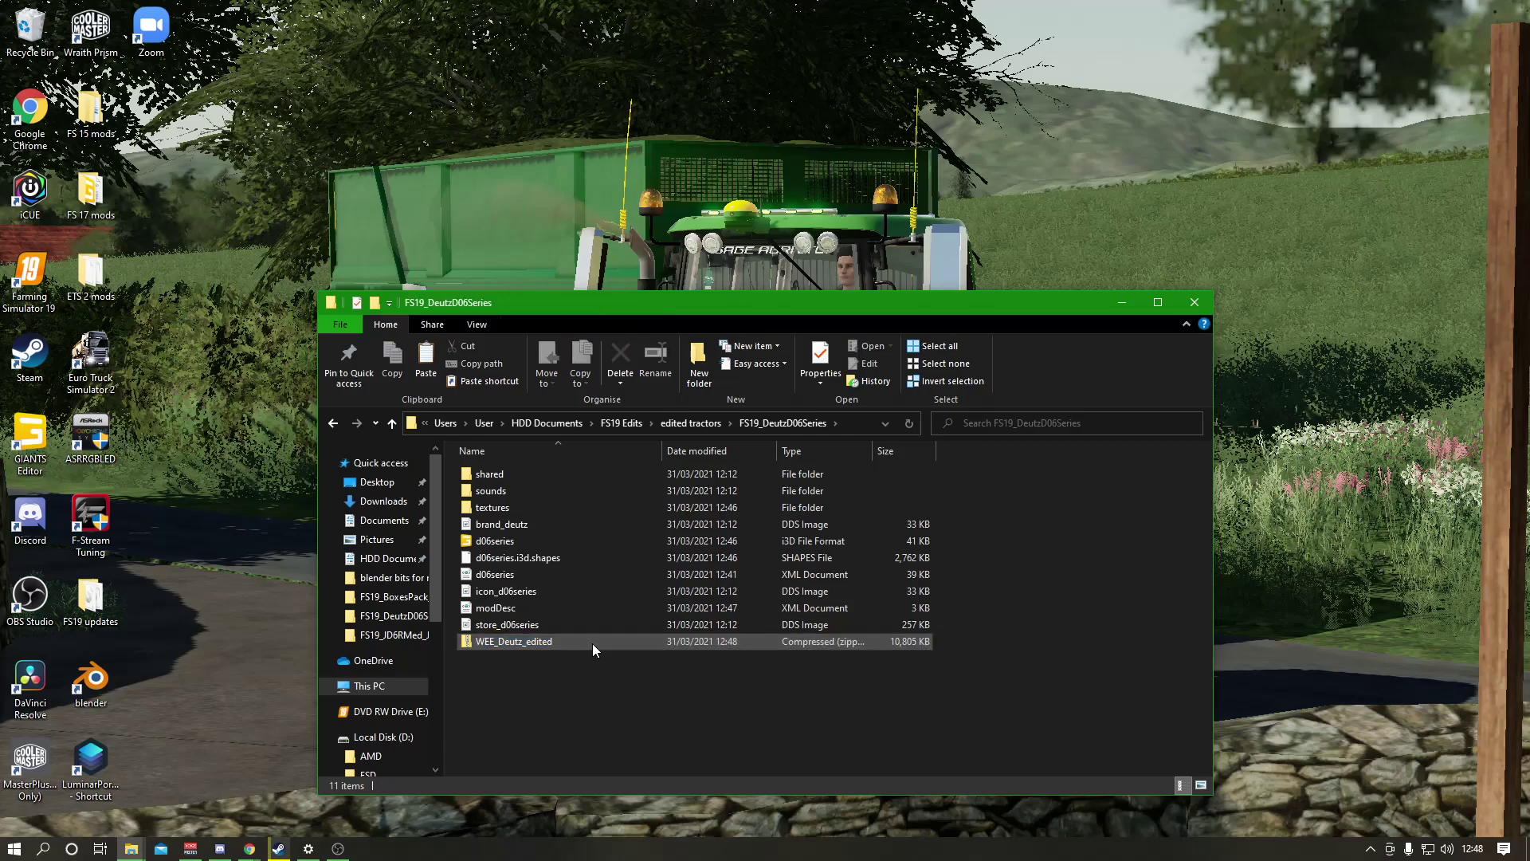
Try to paste the zipped mod into the FarmingSimulator2019 mods folder under Documents, My Games, and undo the paste.
click(385, 521)
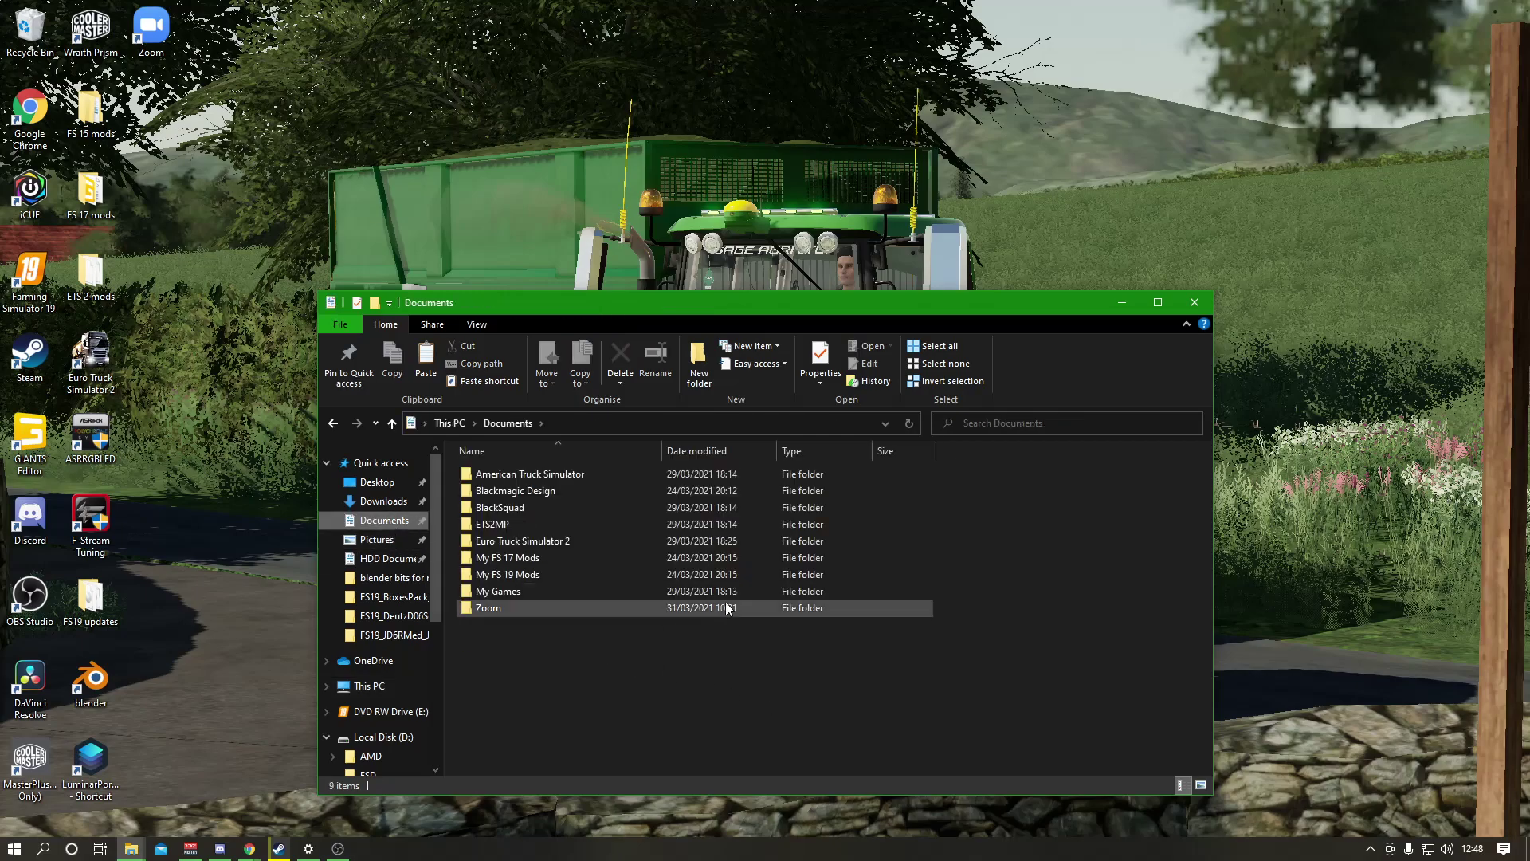
double_click(509, 591)
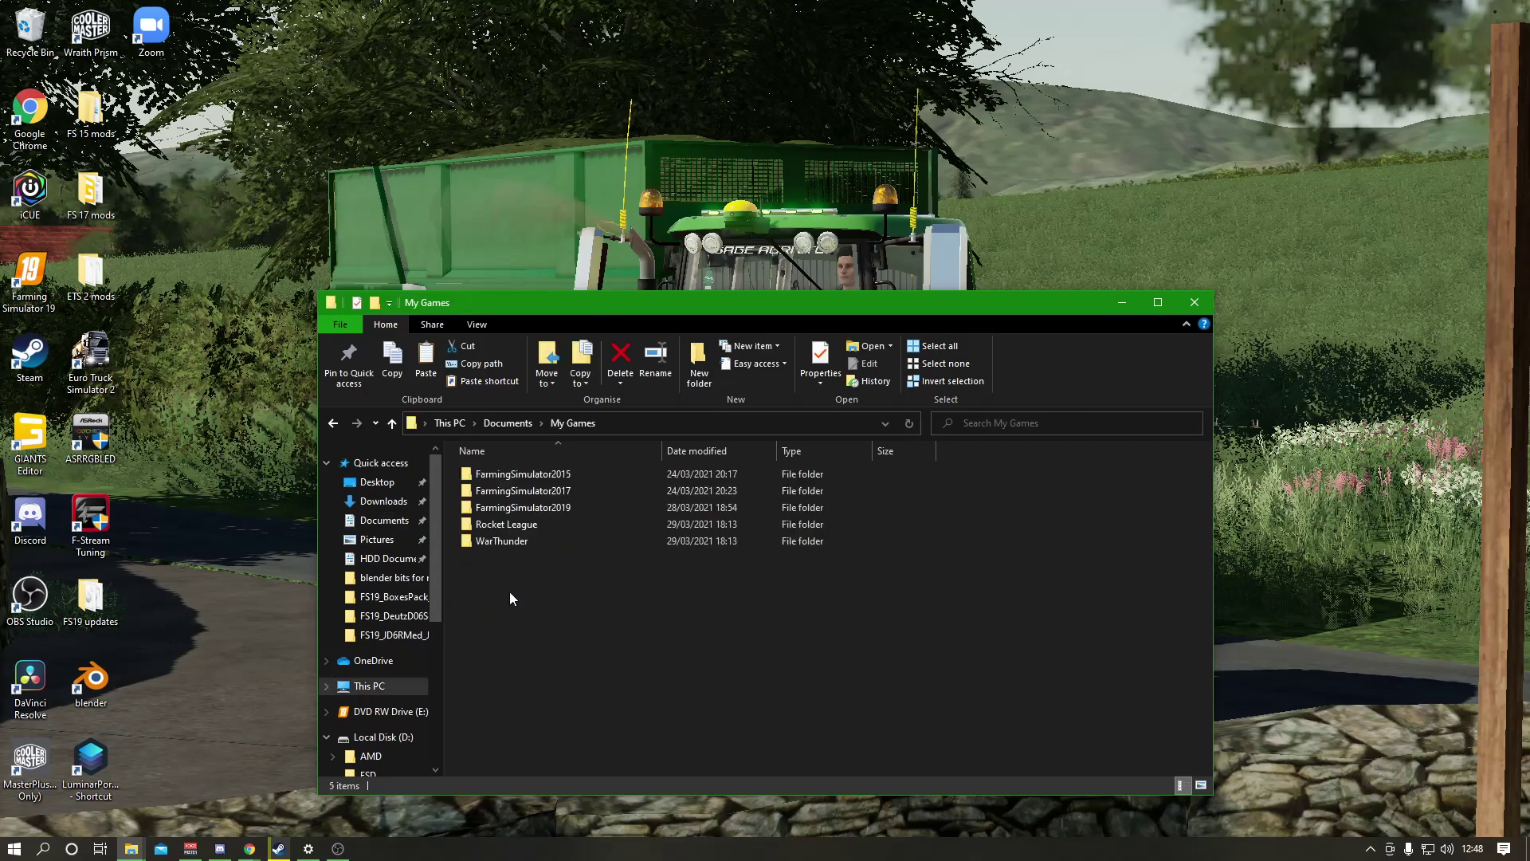
double_click(558, 507)
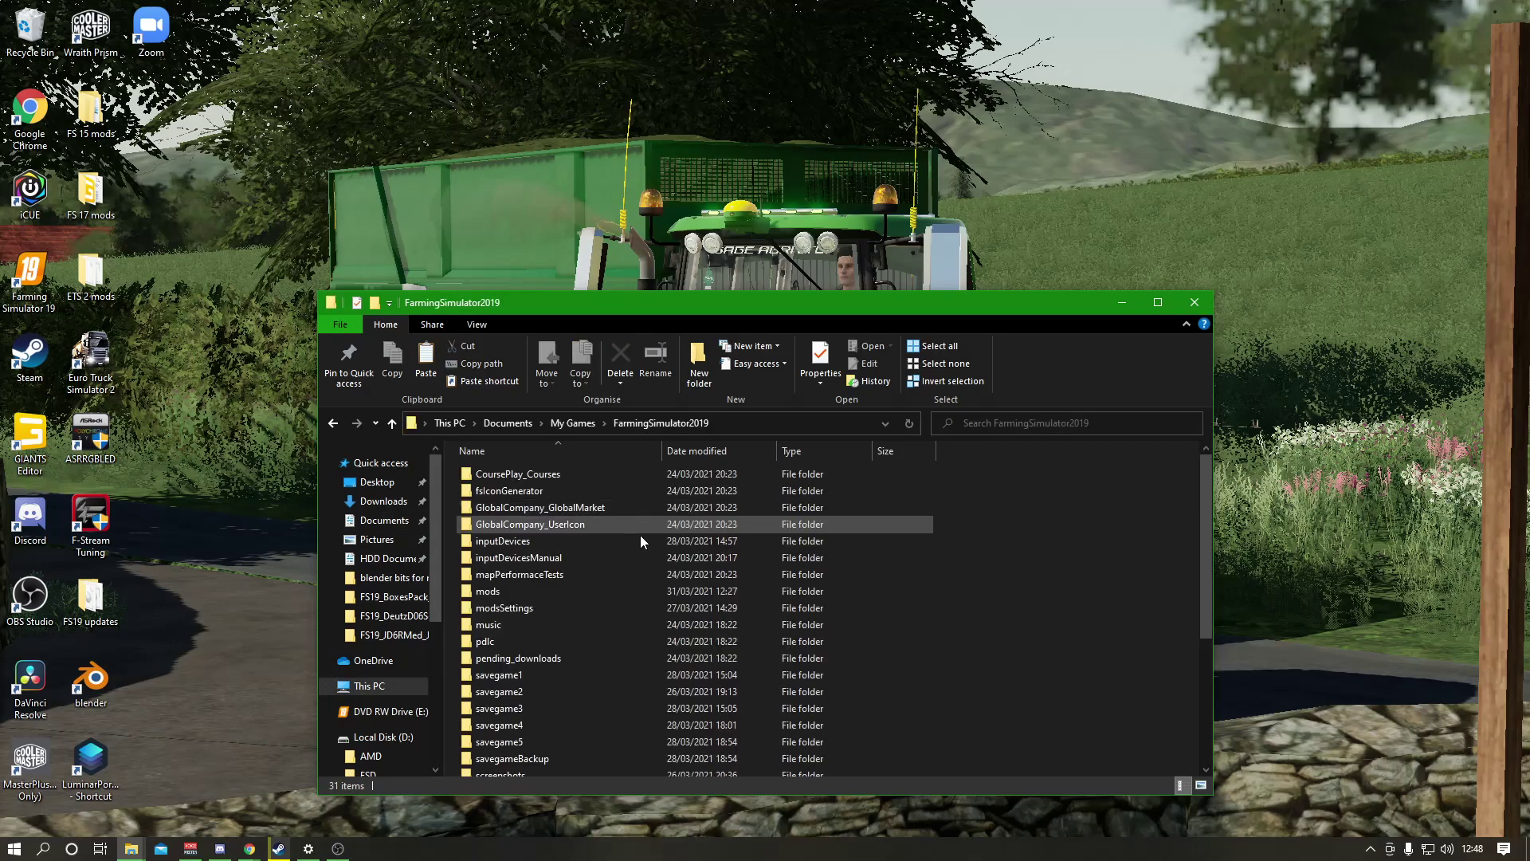
double_click(493, 594)
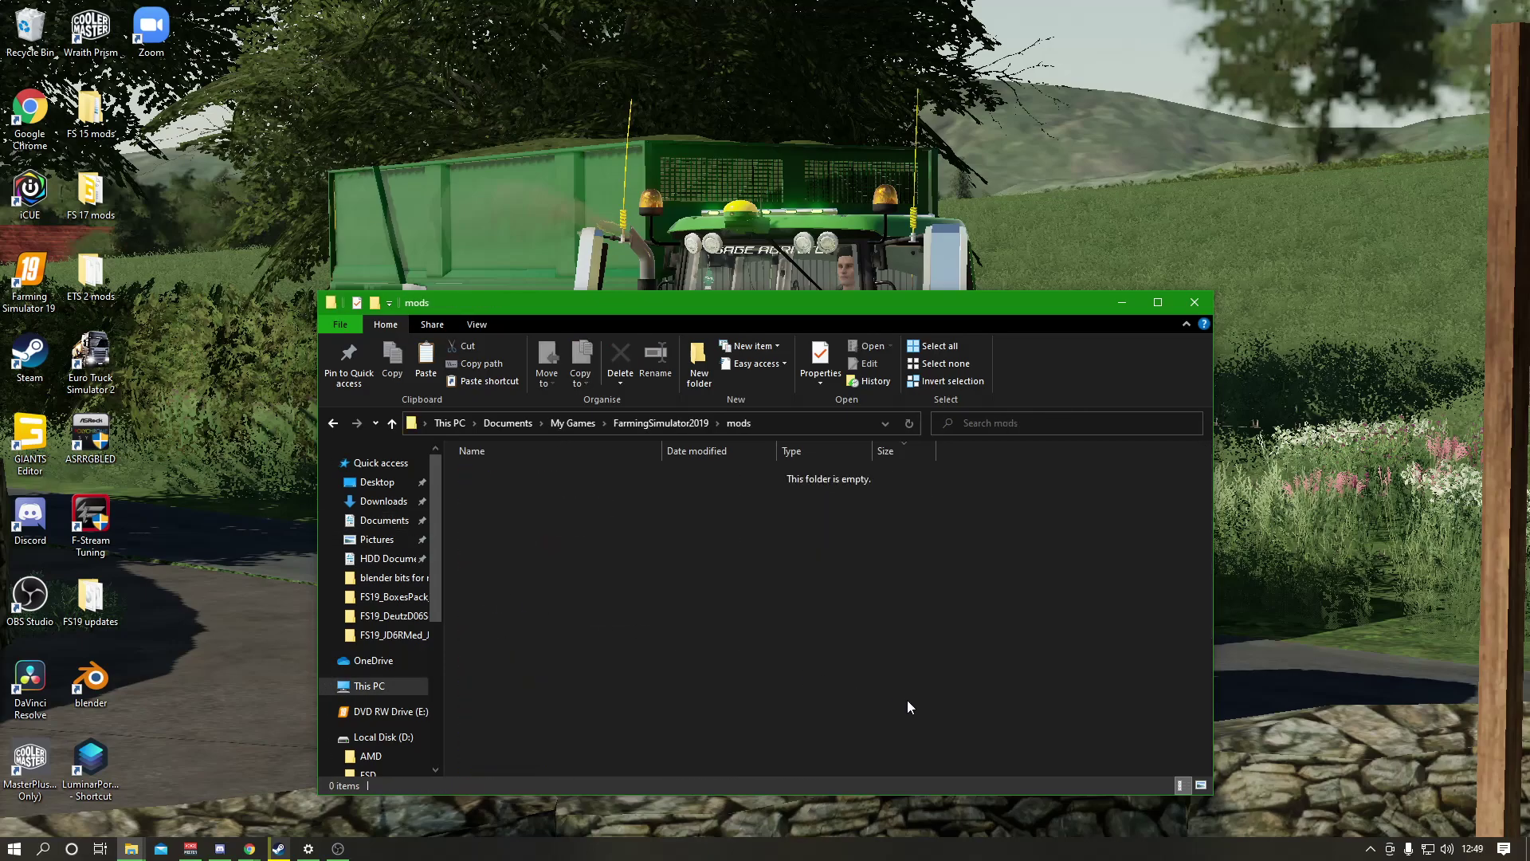
click(426, 360)
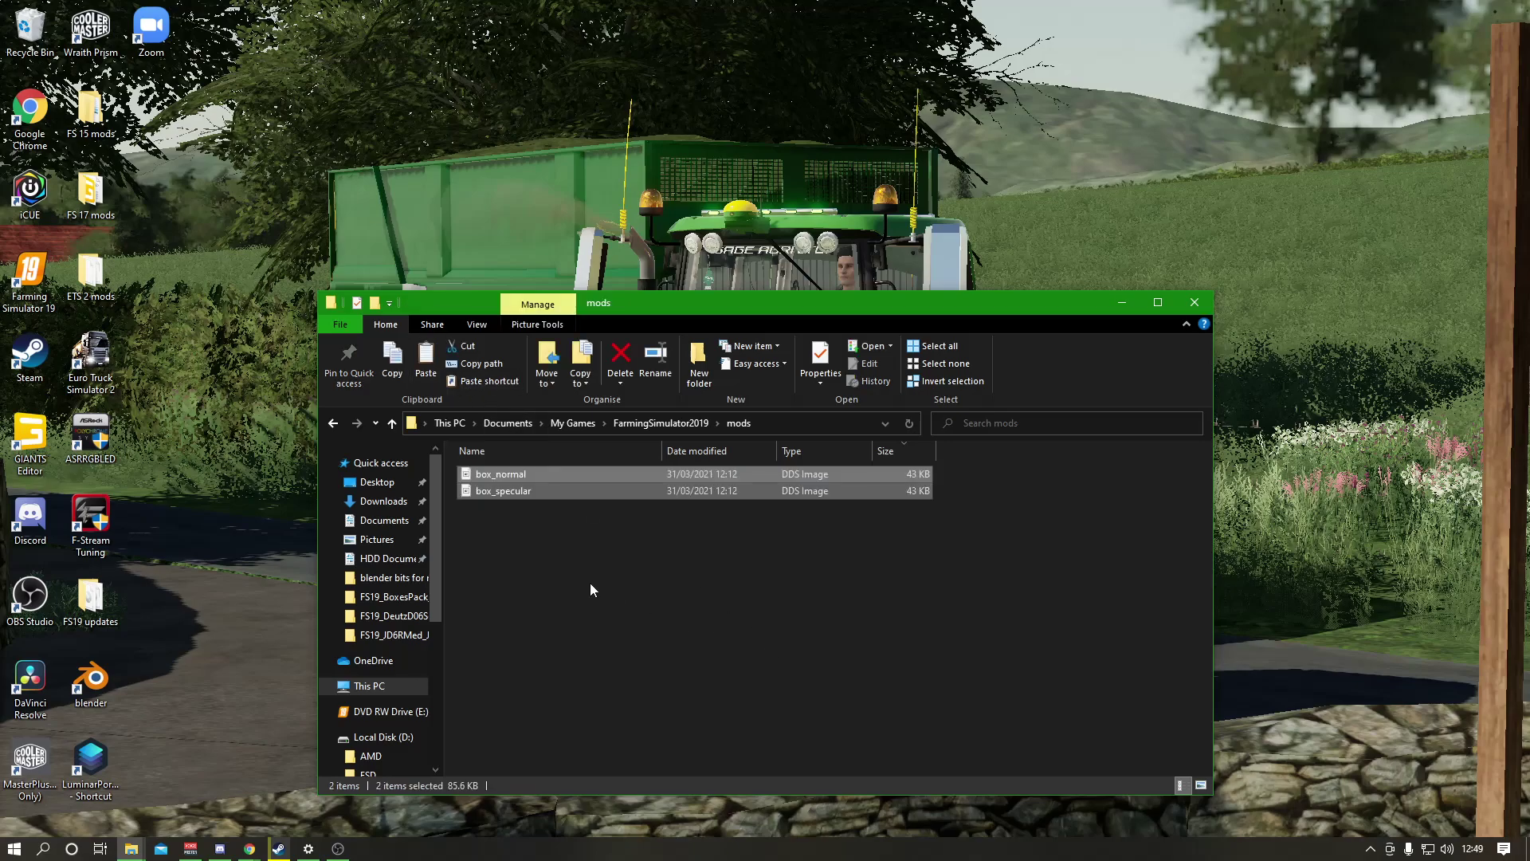
key(ctrl+z)
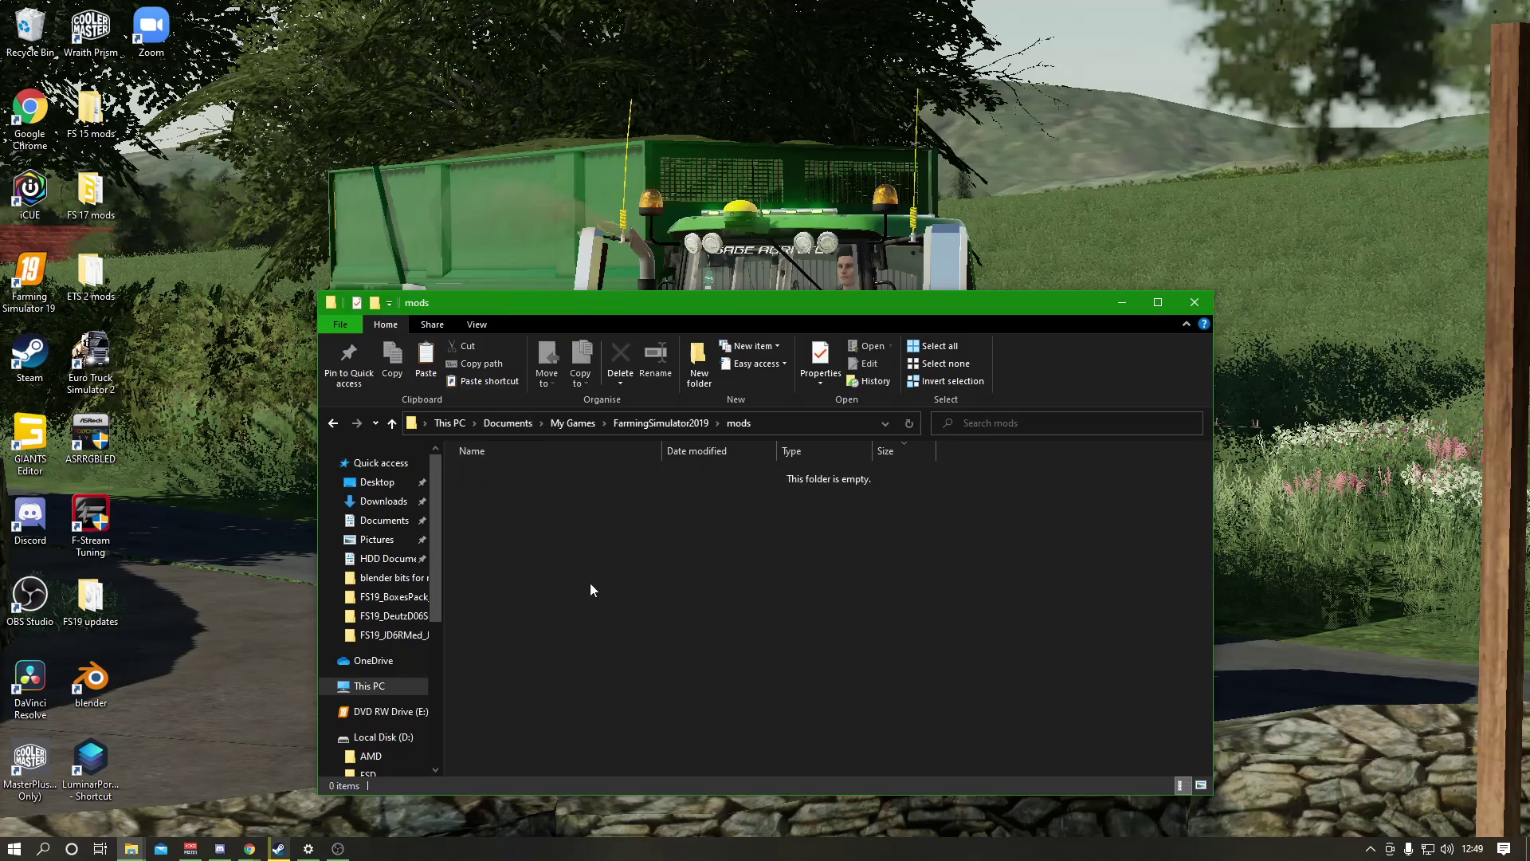
Copy WEE_Deutz_edited from the FS19_DeutzD06Series folder and paste it into the mods folder of FarmingSimulator2019.
click(395, 616)
click(531, 634)
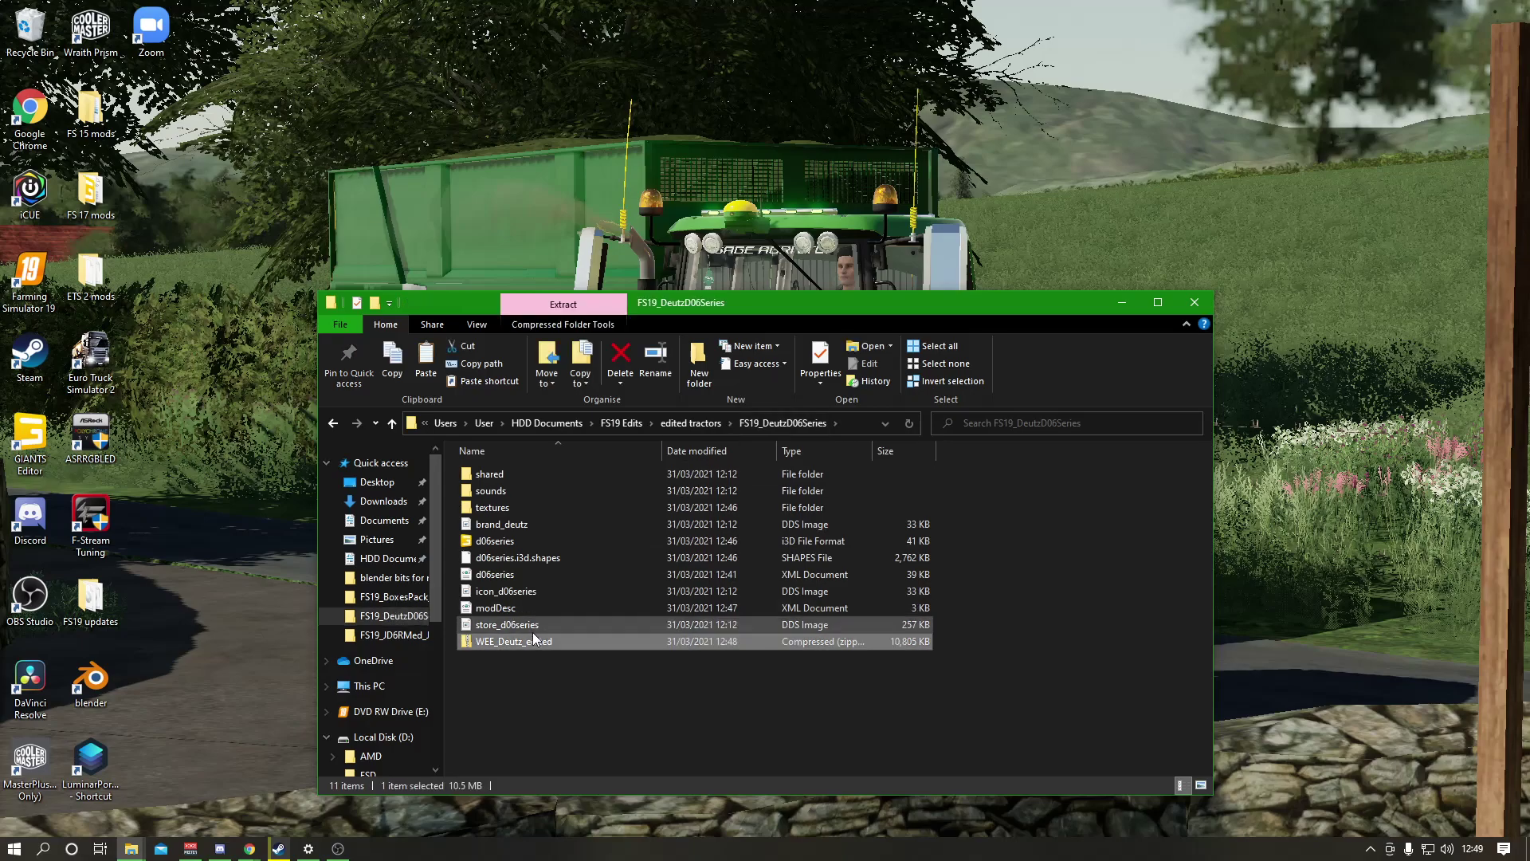
click(385, 520)
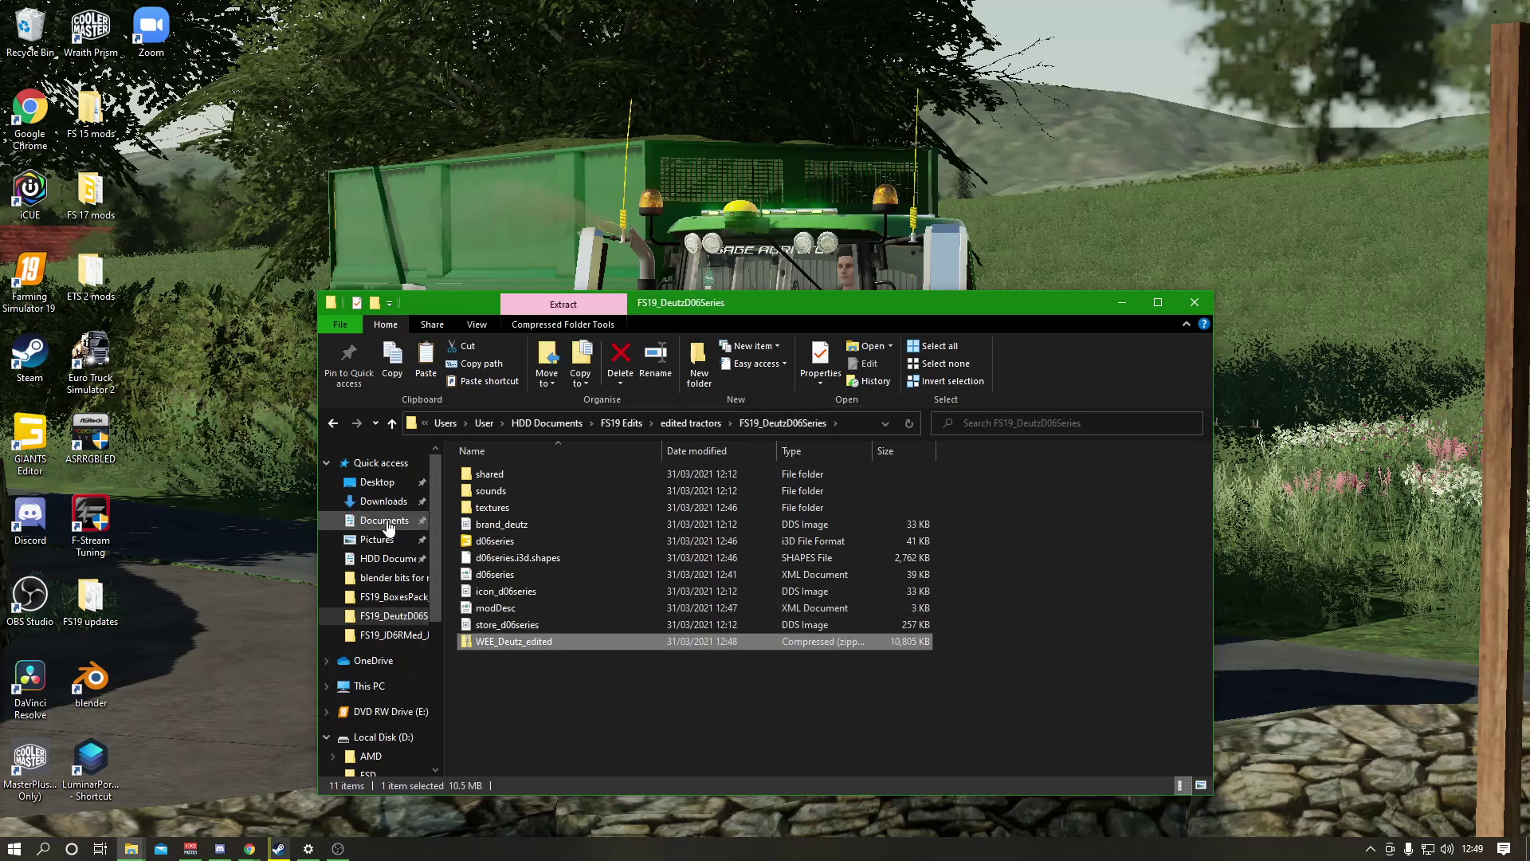
click(515, 590)
double_click(515, 590)
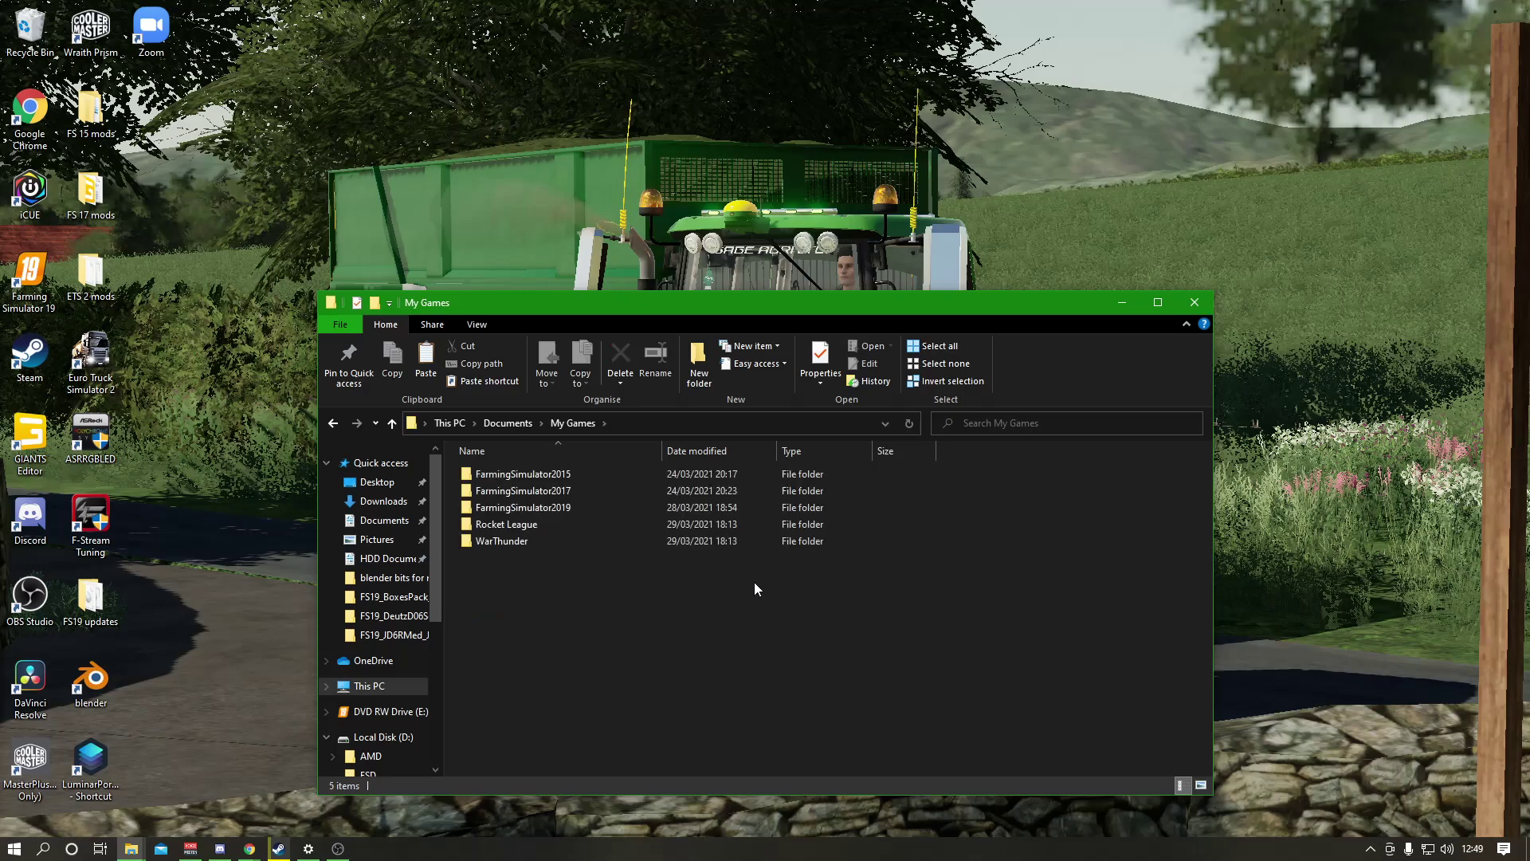
double_click(557, 505)
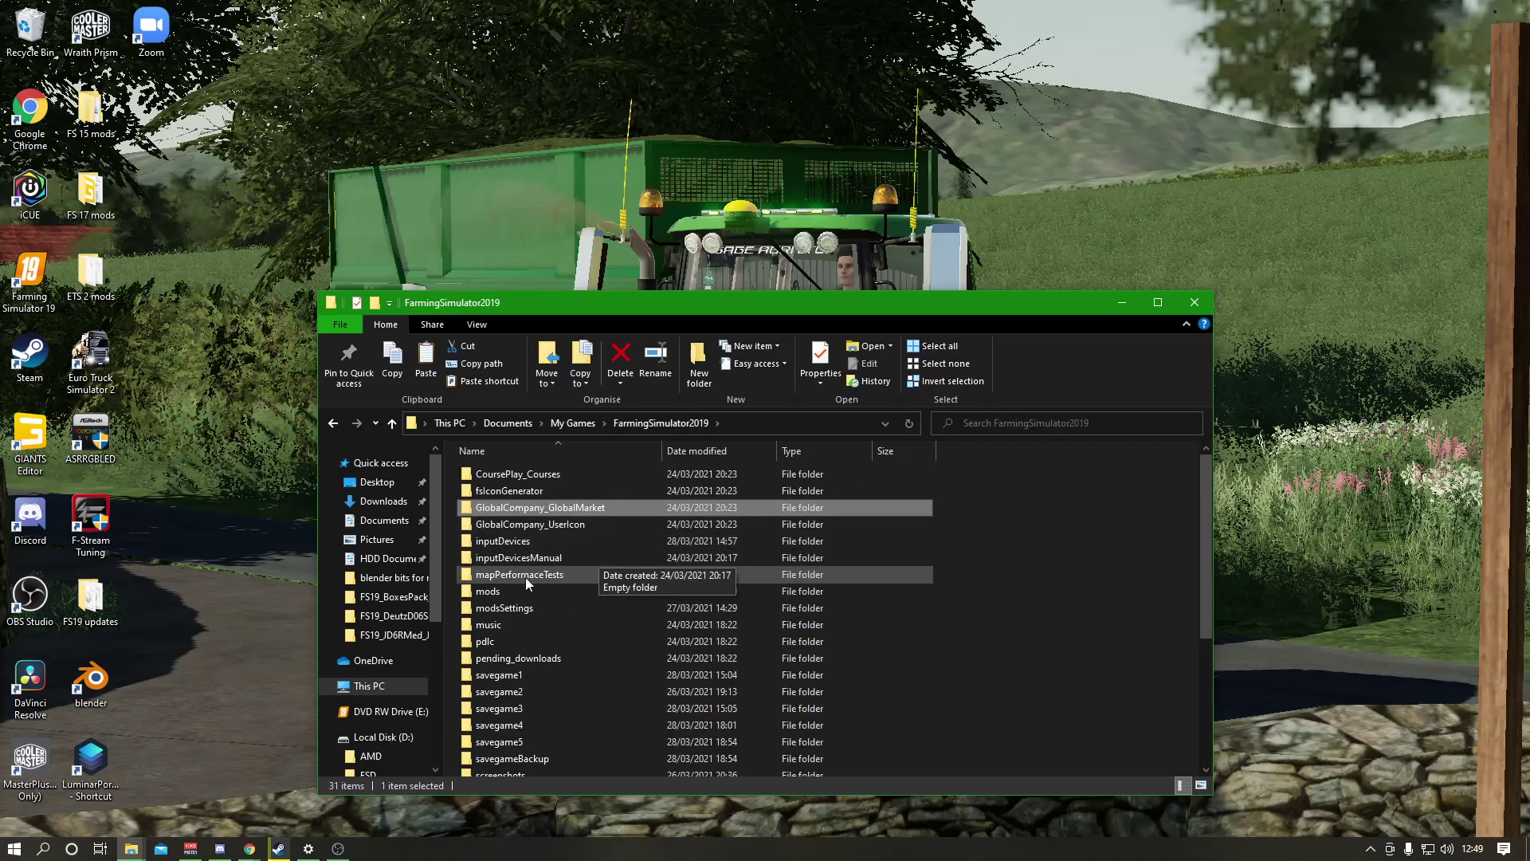
double_click(496, 591)
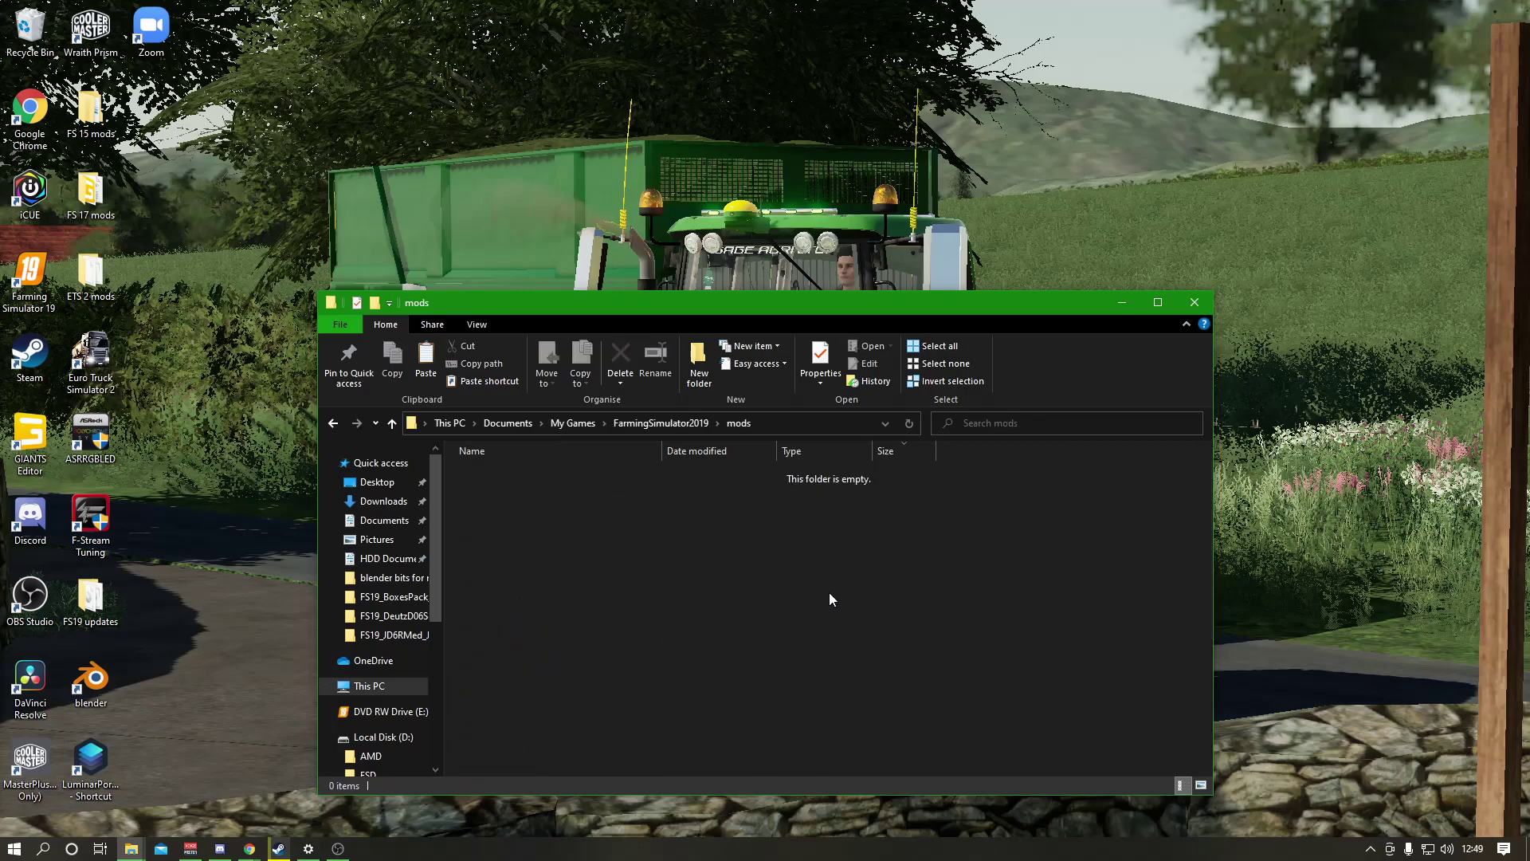
key(ctrl+v)
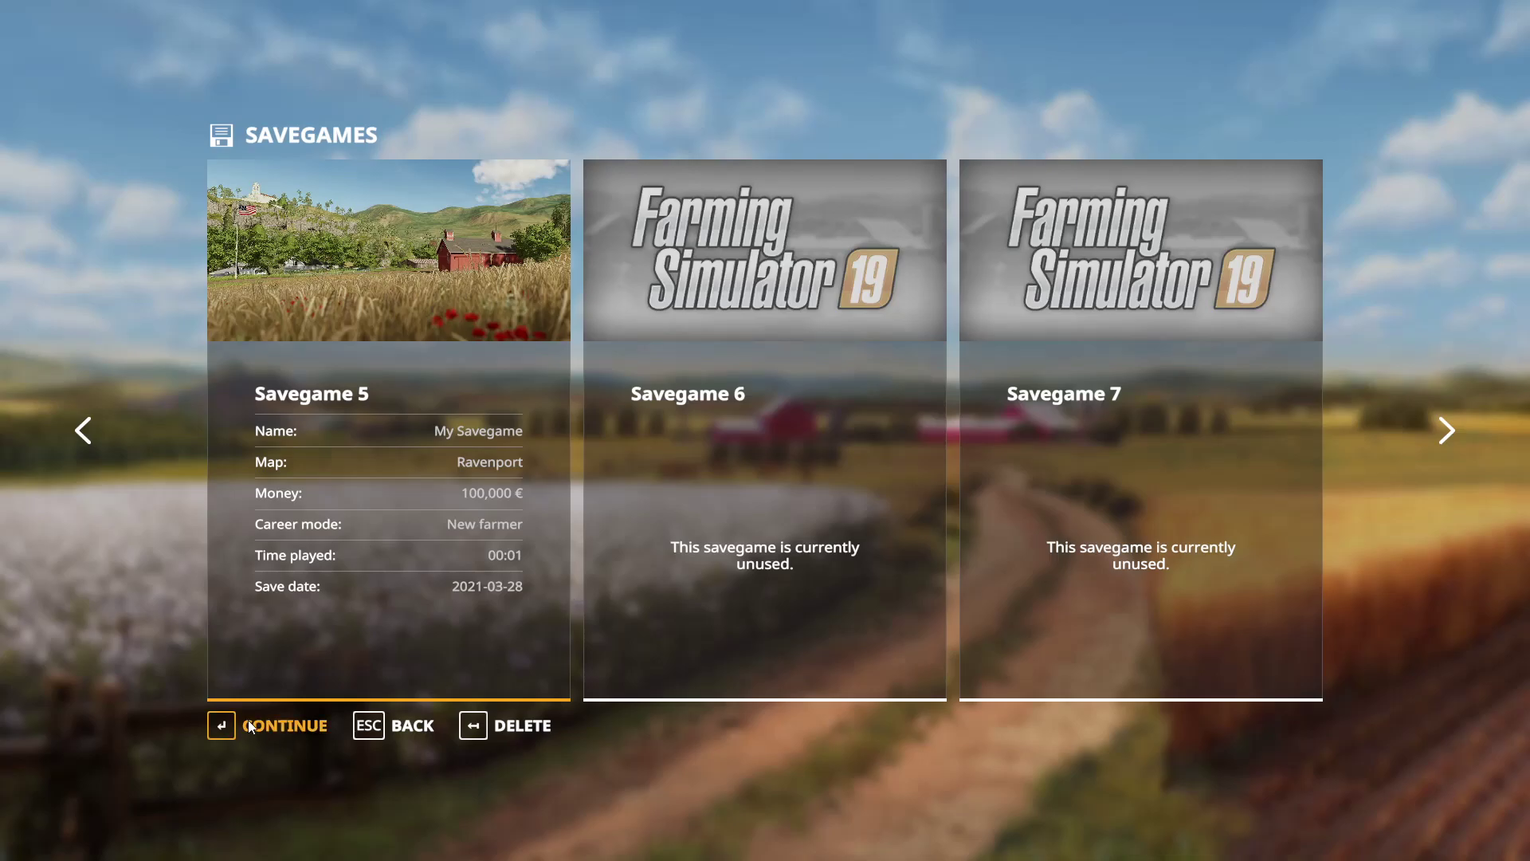
In Farming Simulator 19, continue Savegame 5 despite missing content, enable the Deutz D'06 Series Edited Version mod and start the game.
click(294, 728)
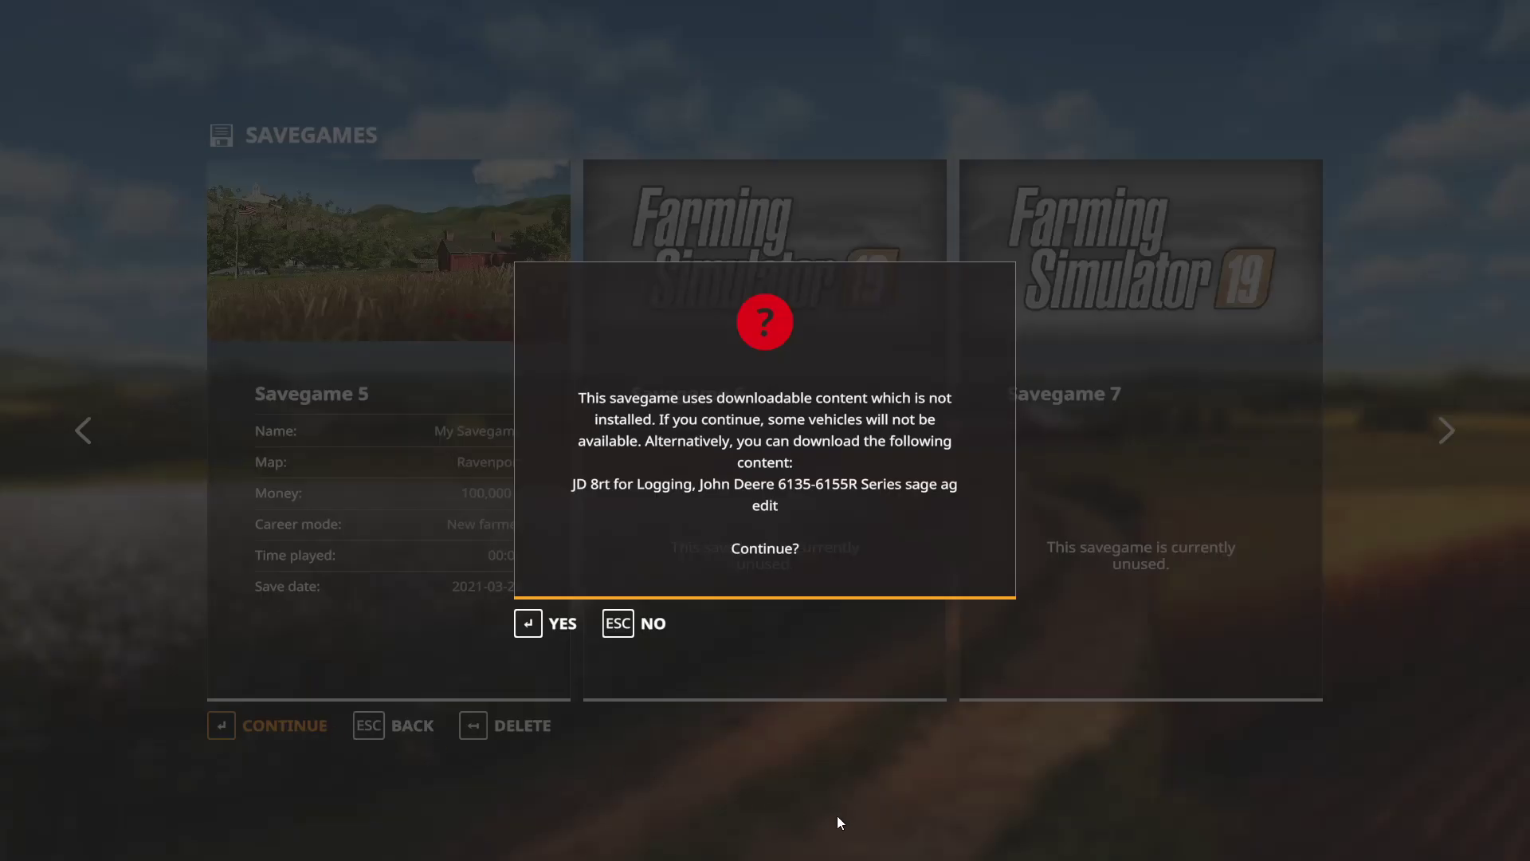
click(572, 621)
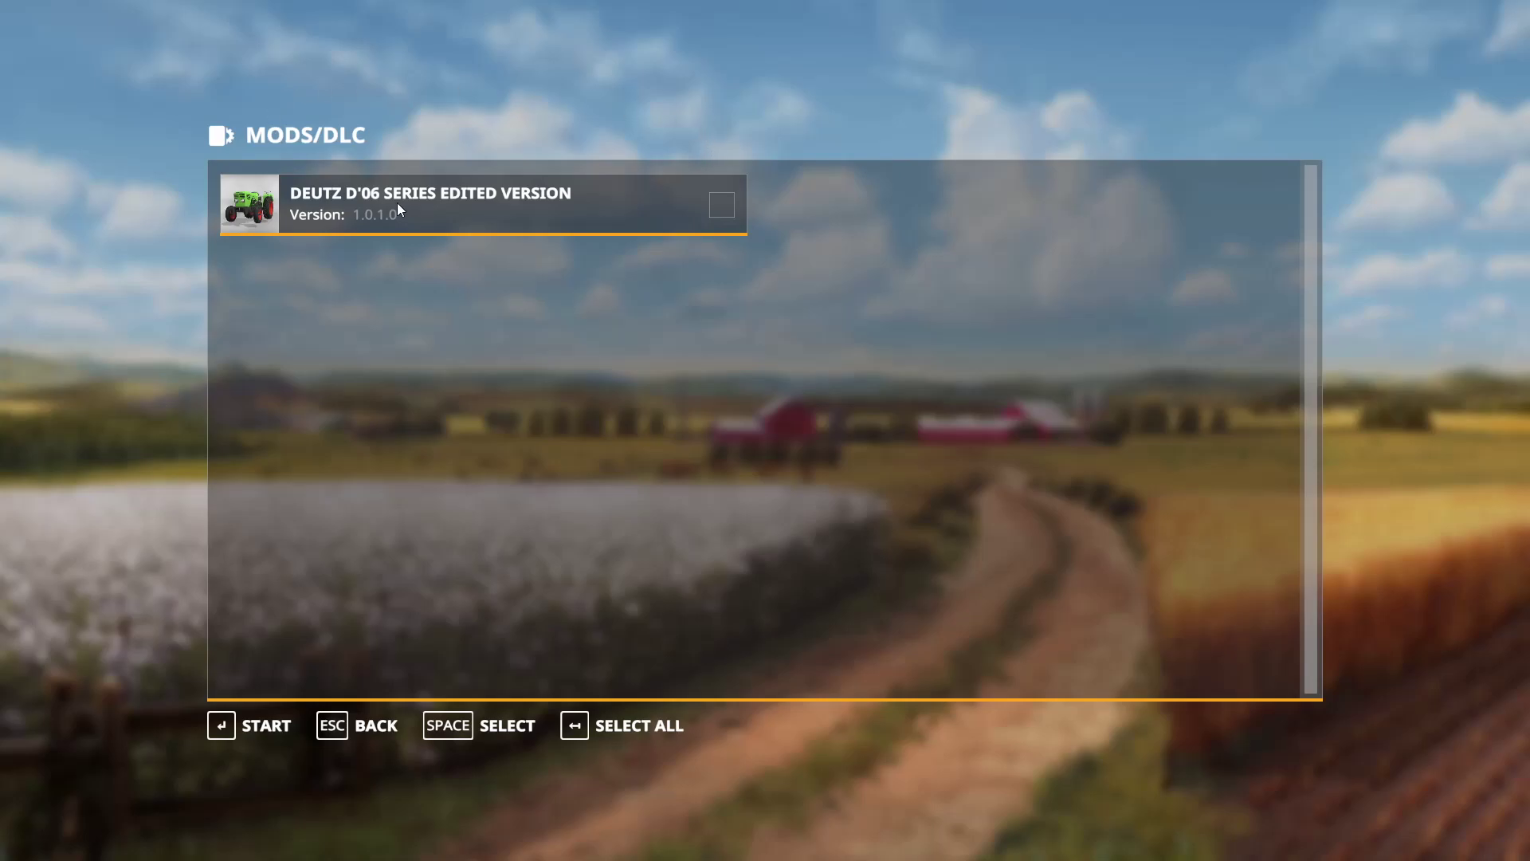
click(713, 209)
click(255, 721)
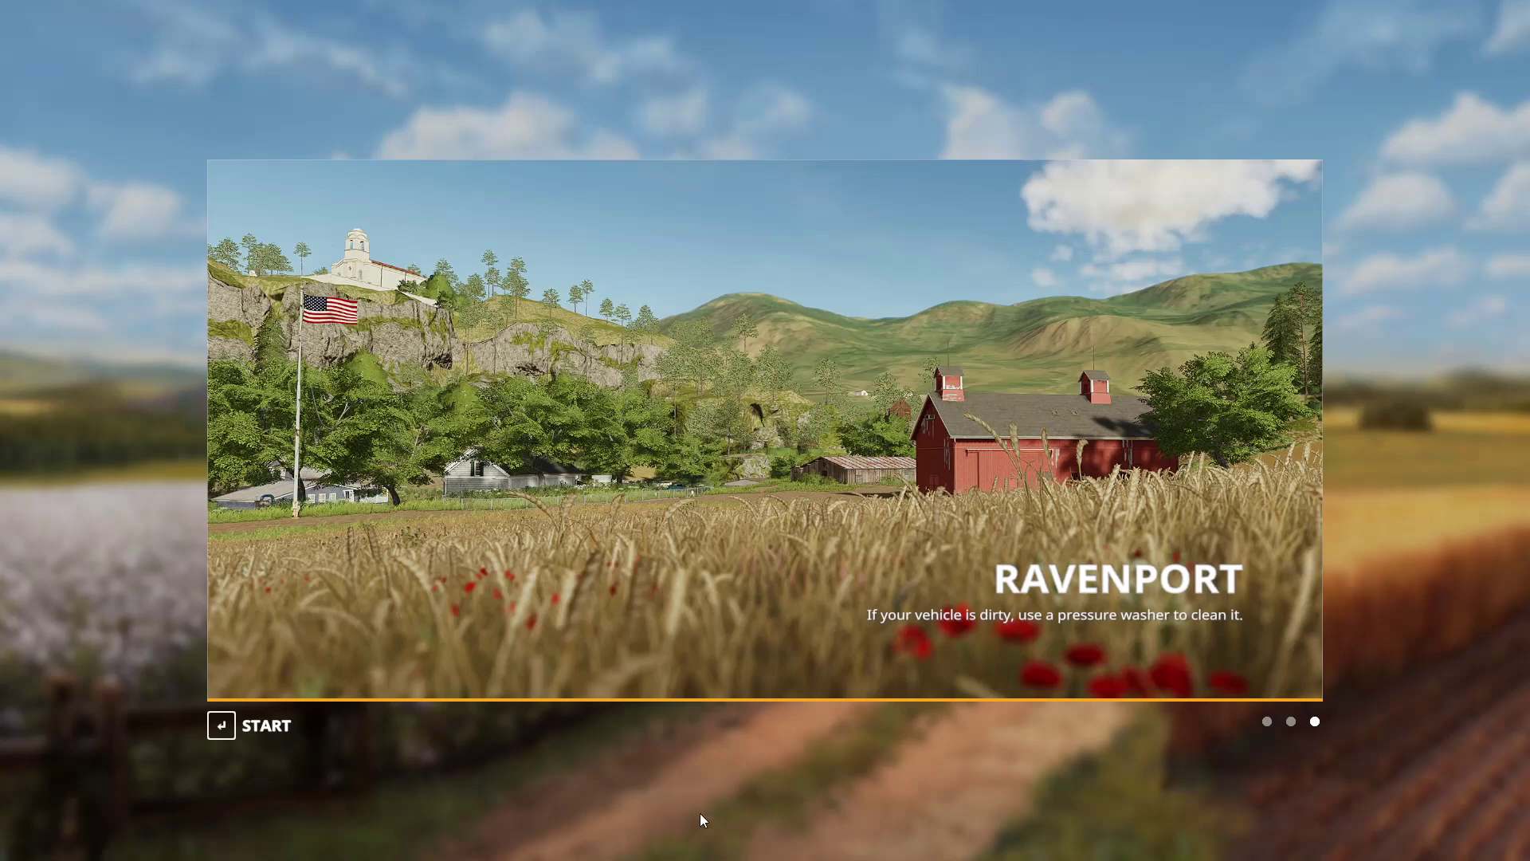
key(Return)
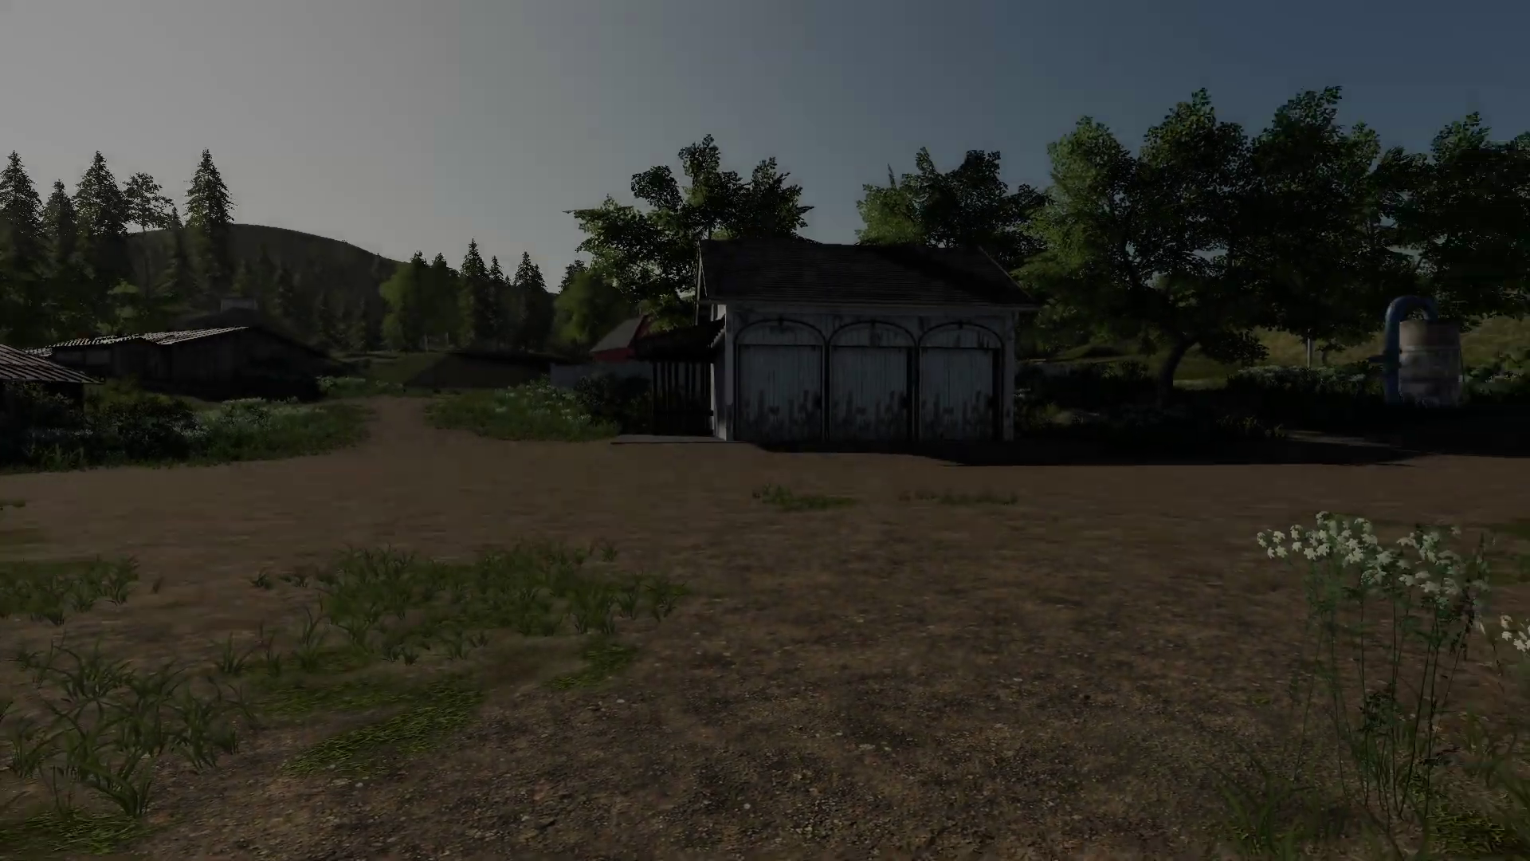
Open the vehicle shop and buy the Deutz D'06 Series from Small Tractors in its standard configuration.
key(p)
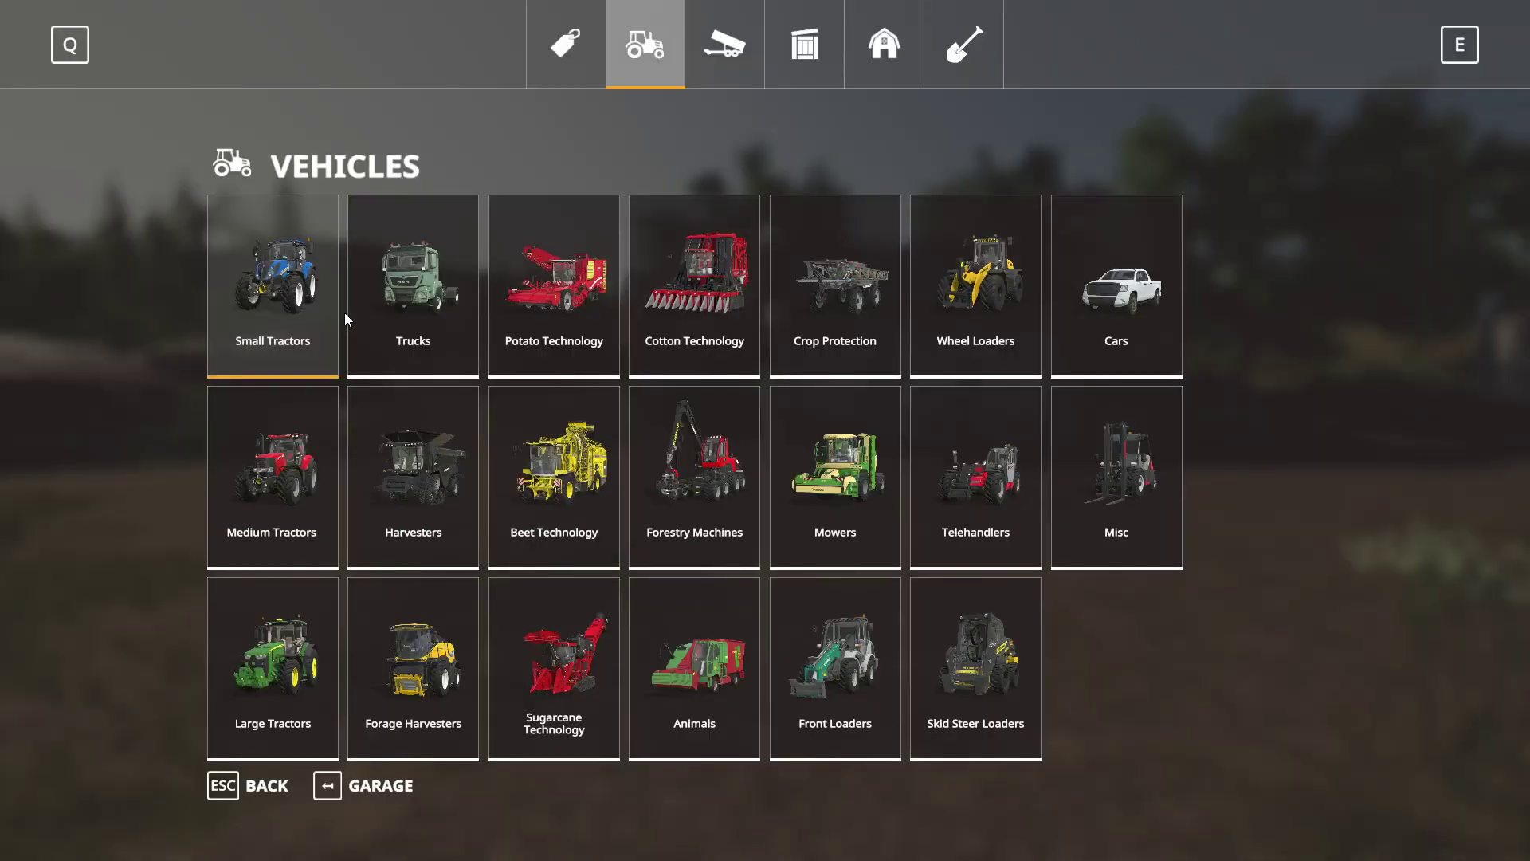
key(Return)
scroll(810, 515, down, 10)
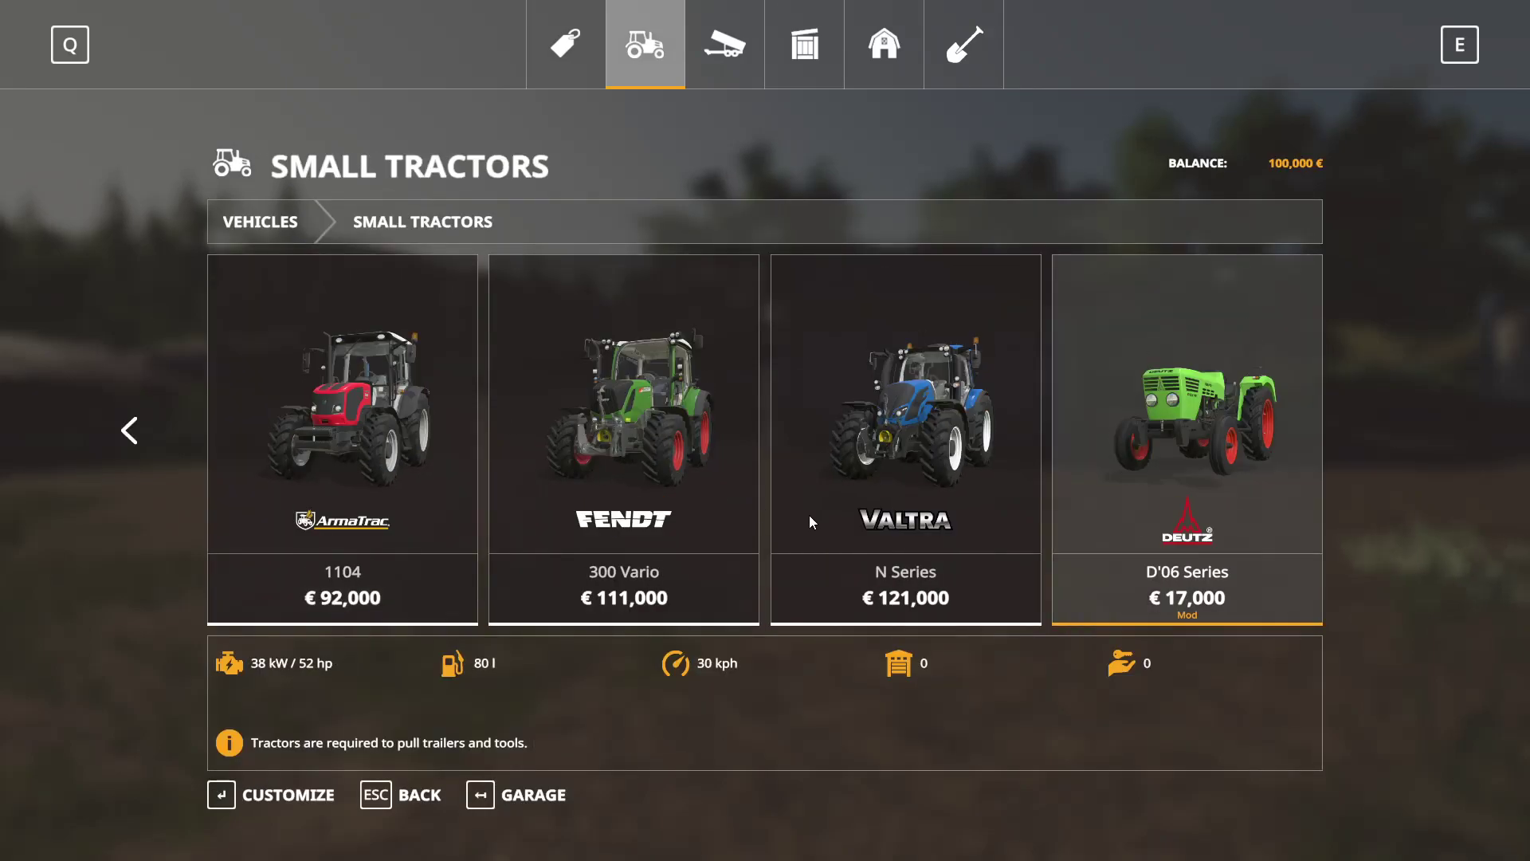
key(Return)
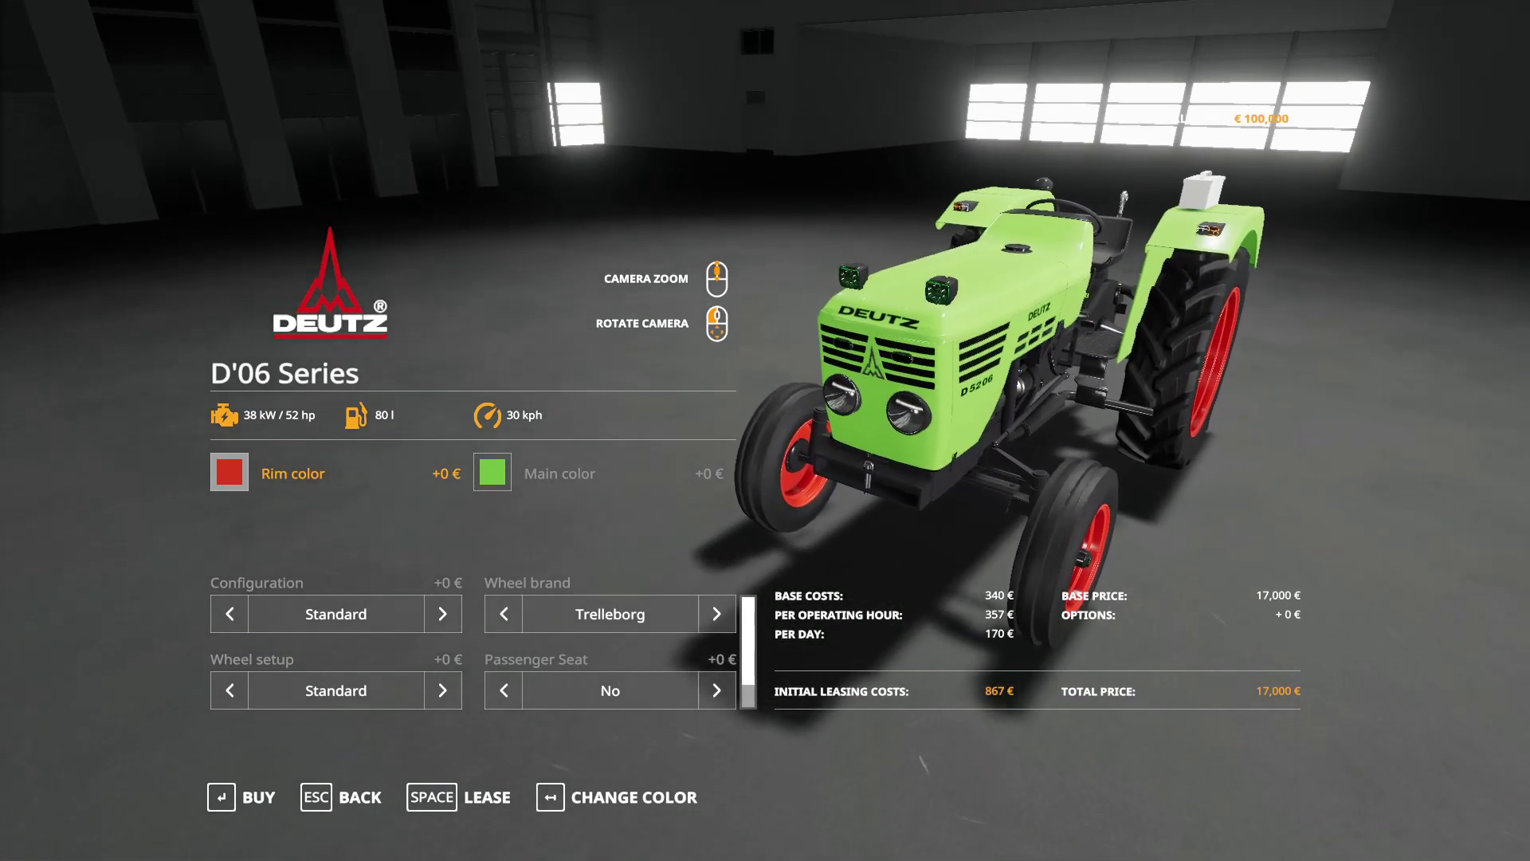
click(258, 796)
click(561, 548)
key(Return)
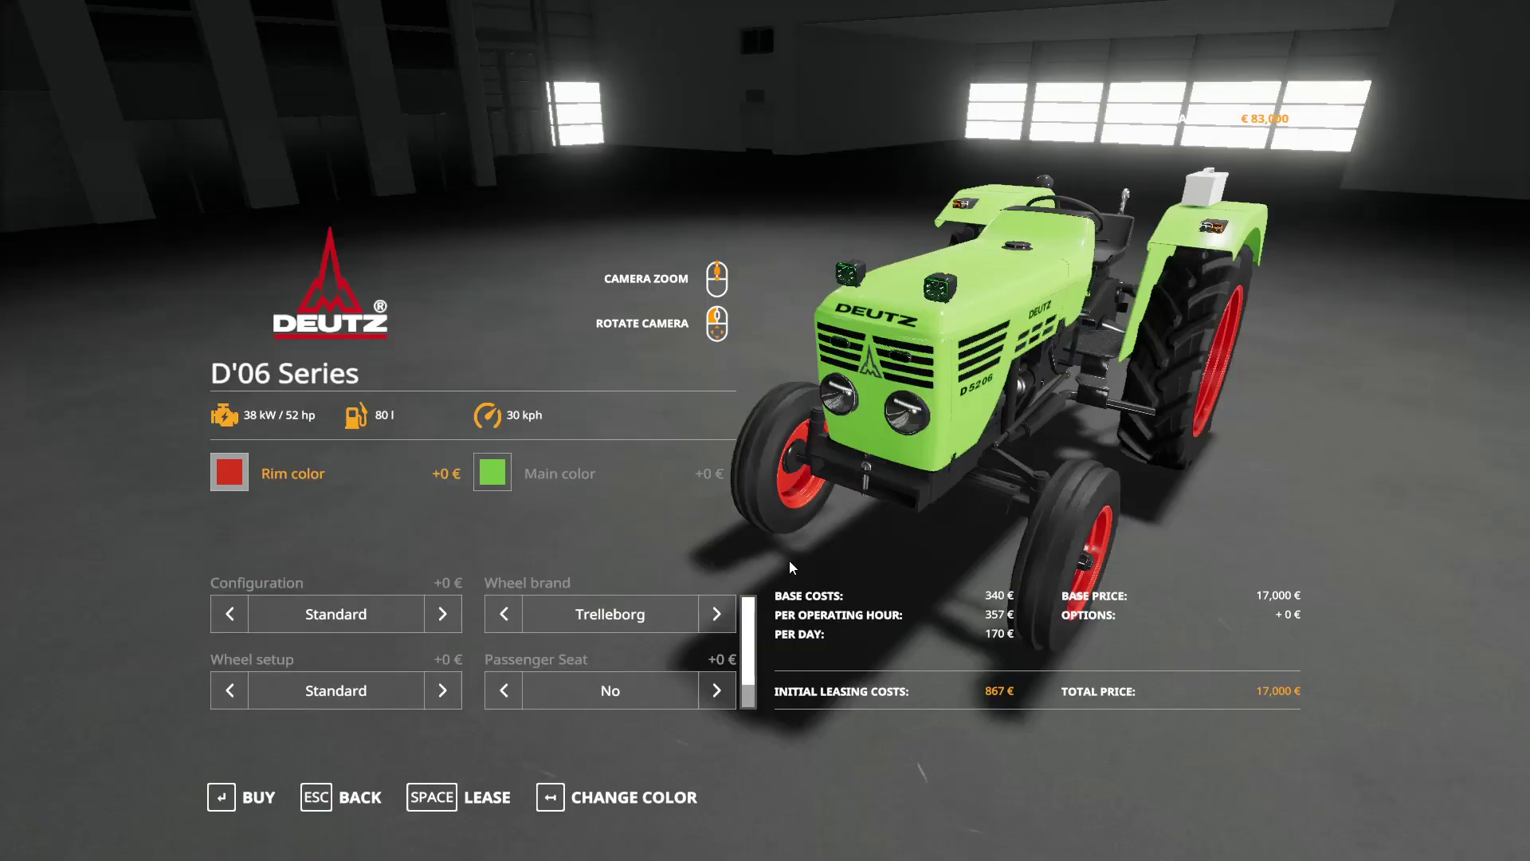
Leave the shop and switch to the purchased Deutz tractor.
key(Escape)
key(Escape)
key(Escape)
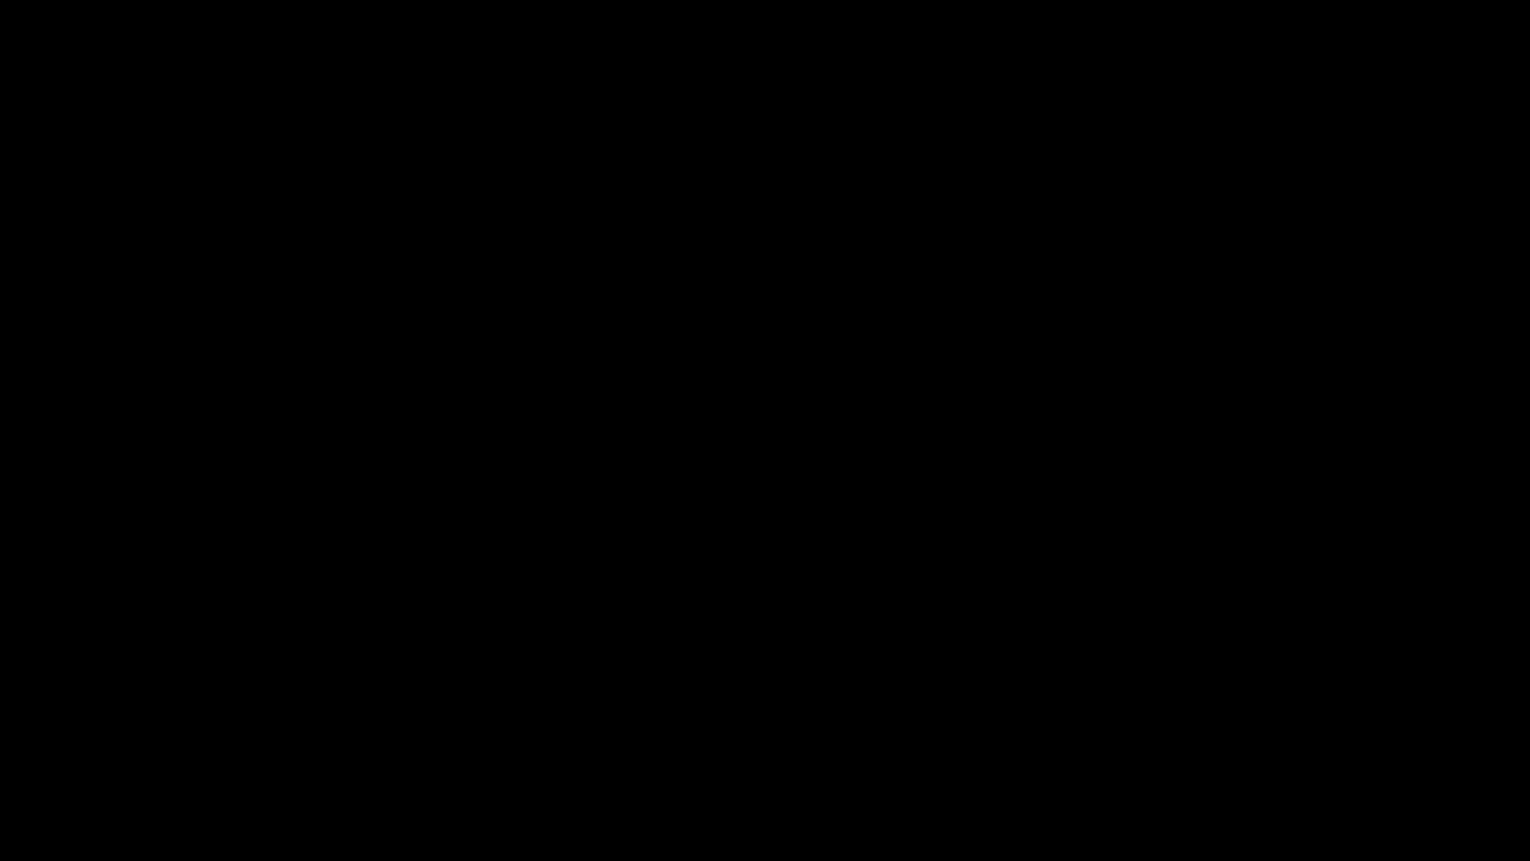
key(alt+Tab)
key(alt+Tab)
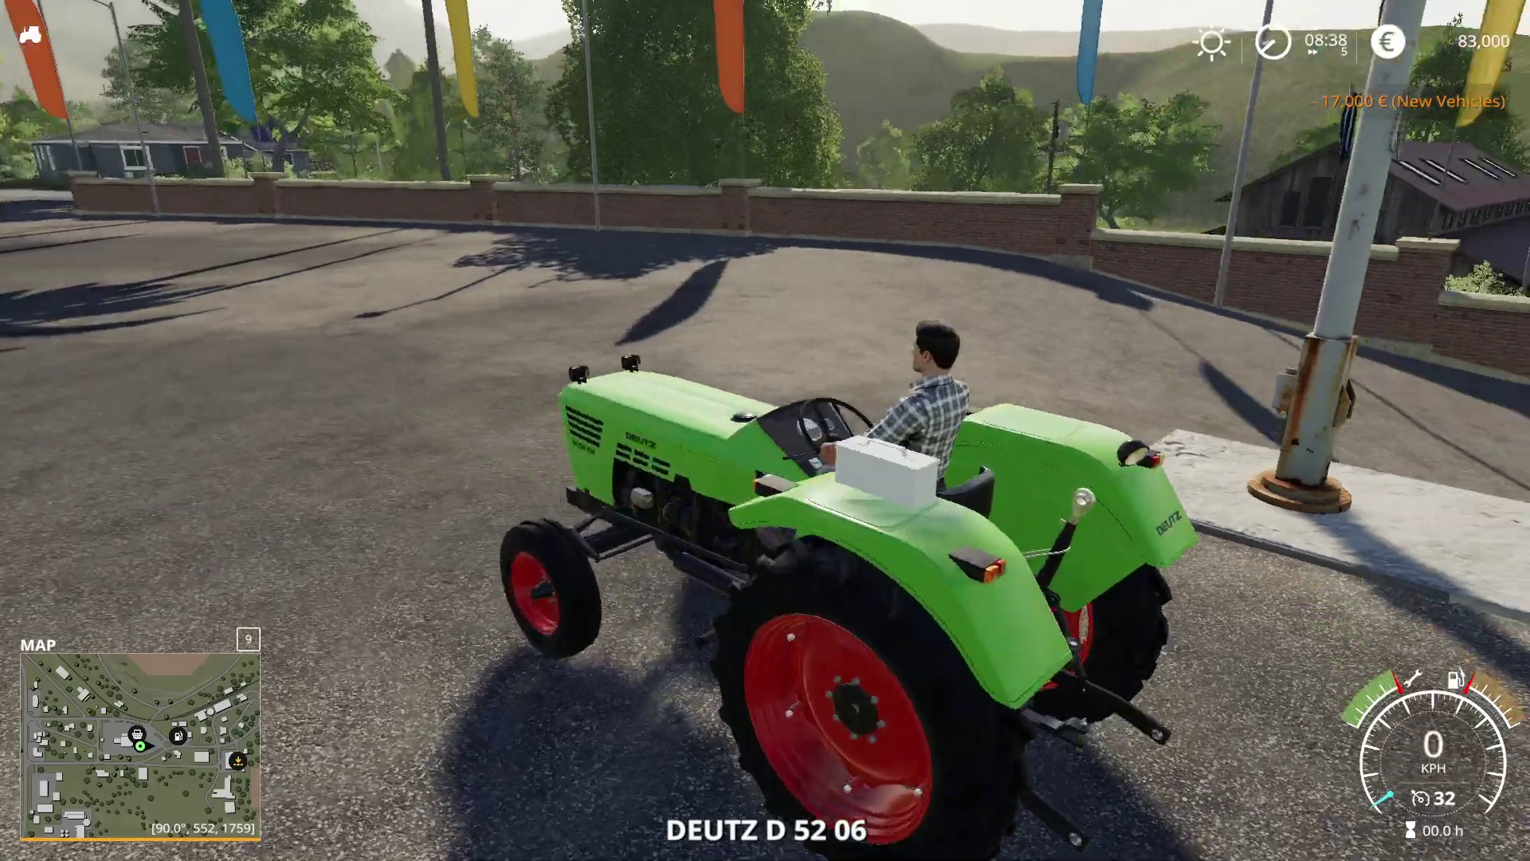
Test the Deutz tractor's headlights, LED grille lights and hood-mounted work lights by cycling through its lights, and inspect the added parts up close.
key(l)
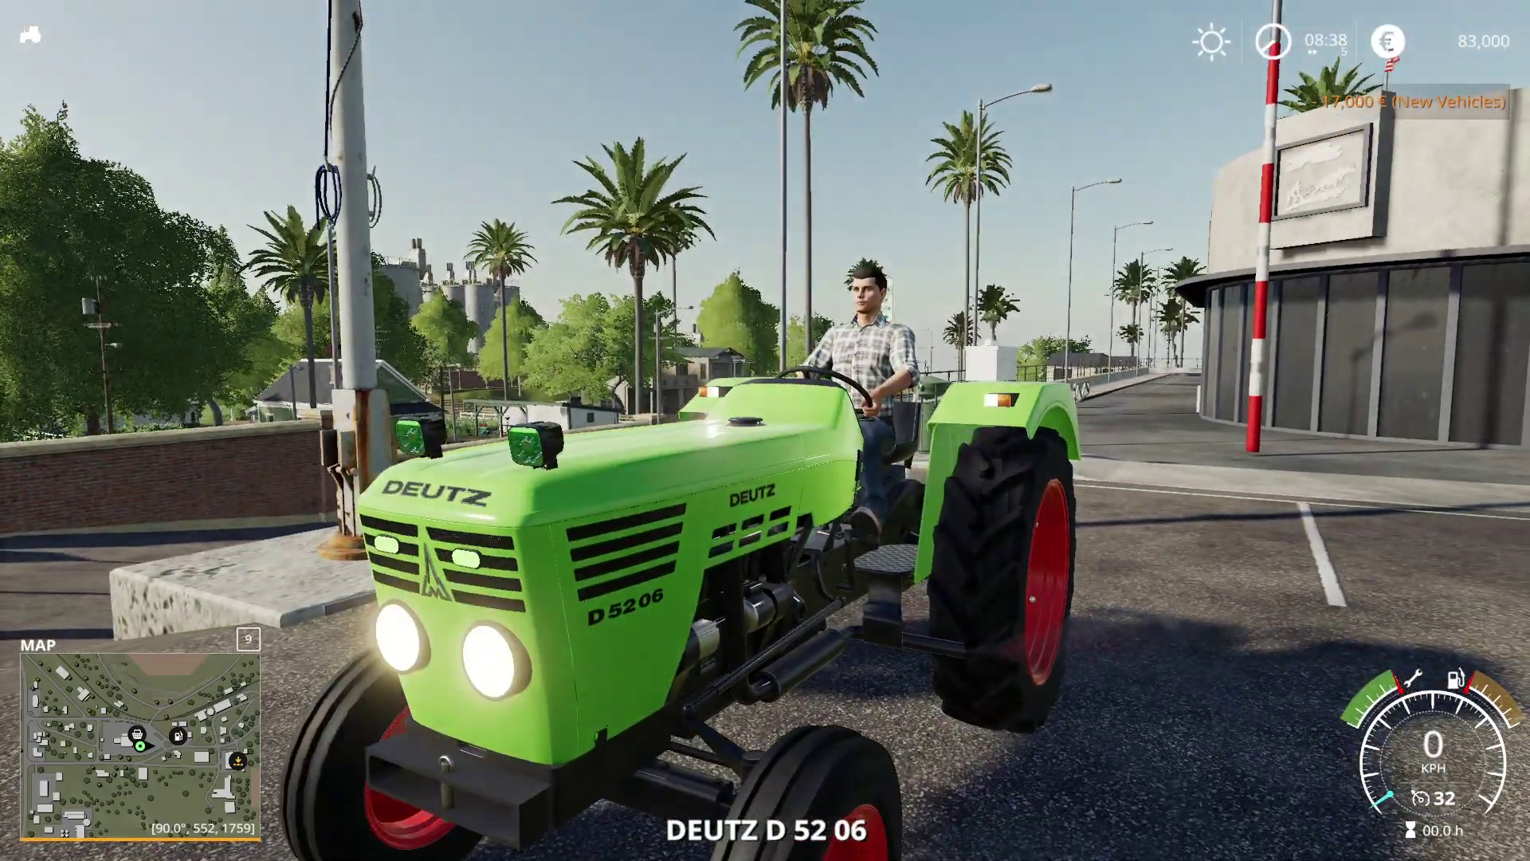
key(l)
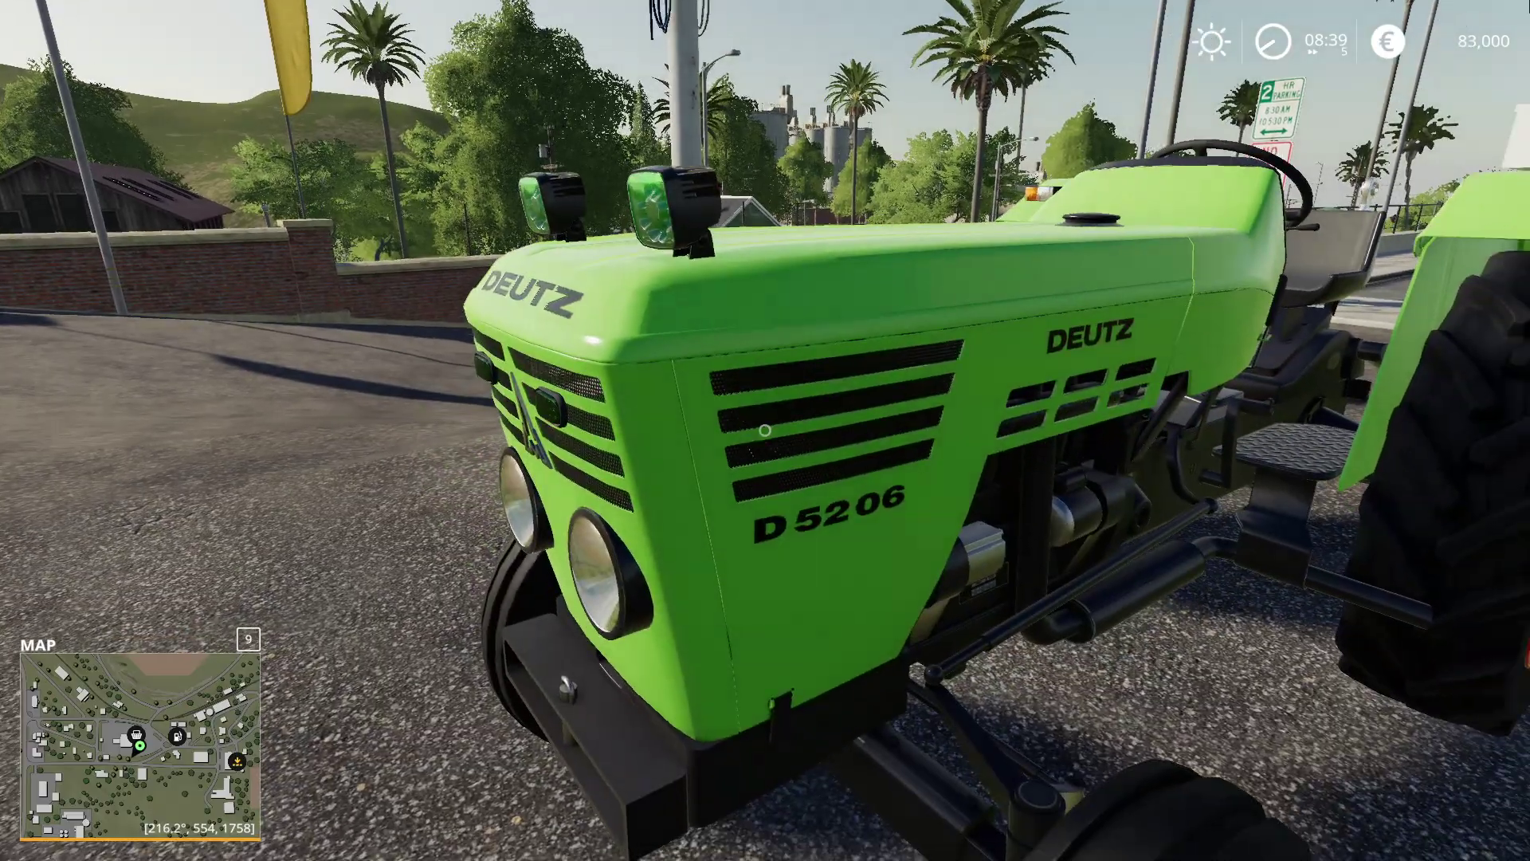
key(Escape)
click(925, 45)
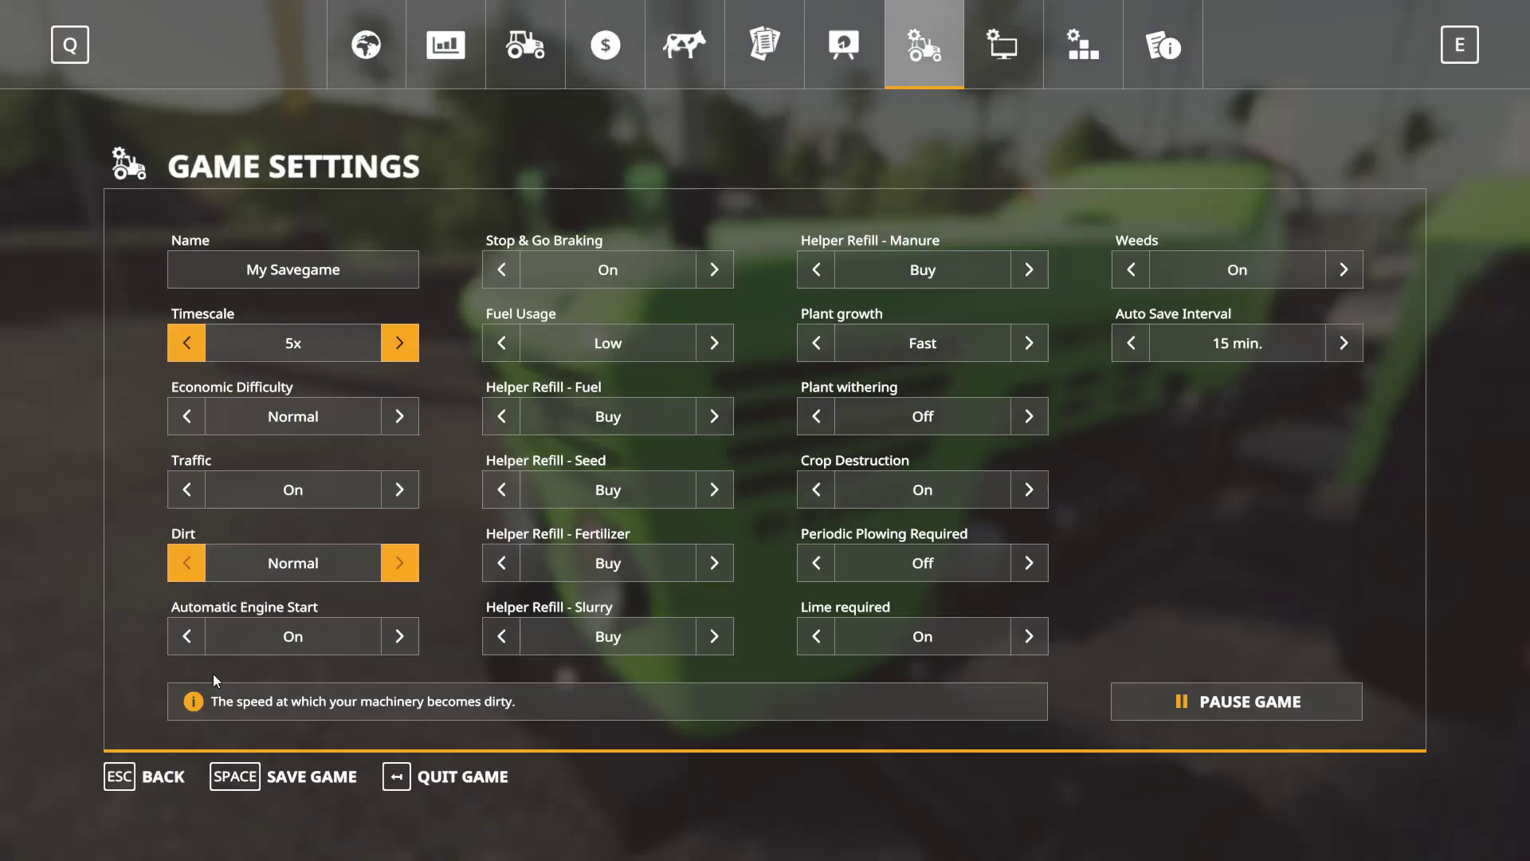
key(Escape)
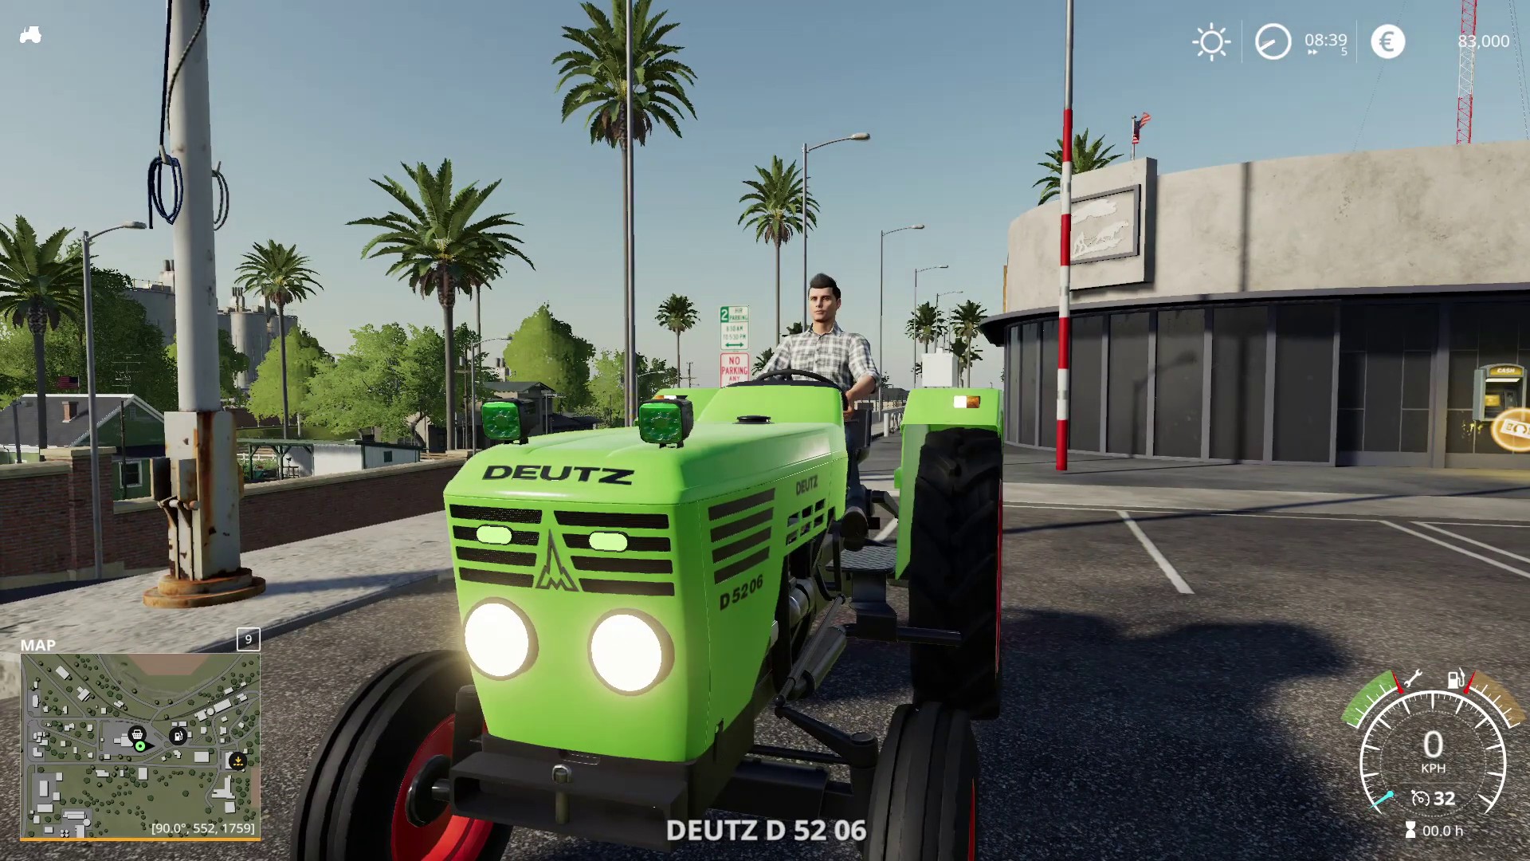
key(l)
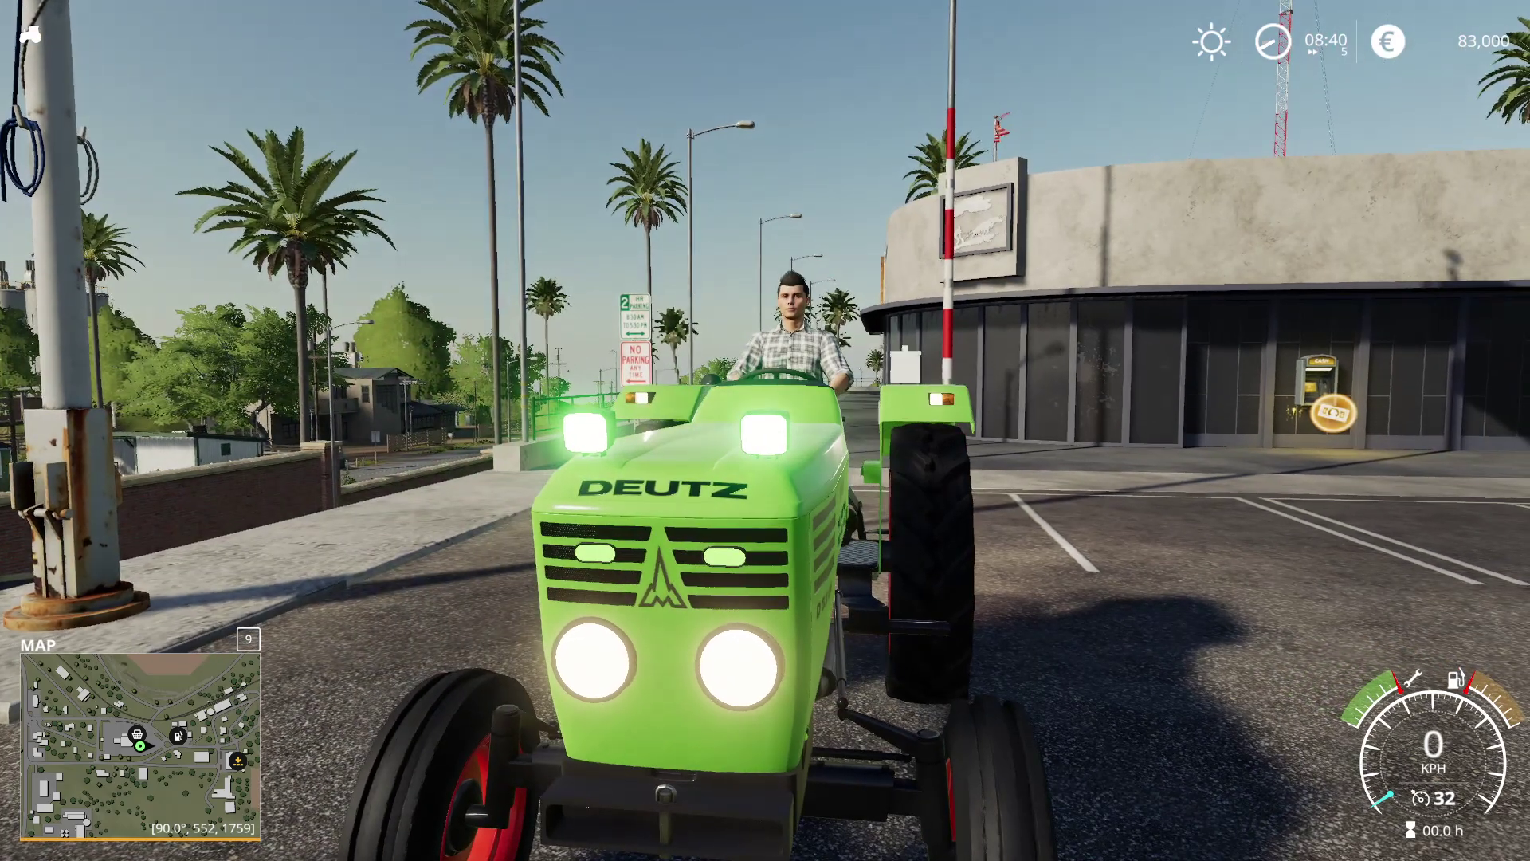
Look over the rear fender and hood on foot, get back into the Deutz, and switch its lights so only the hood work lights are on.
mouse_move(765, 430)
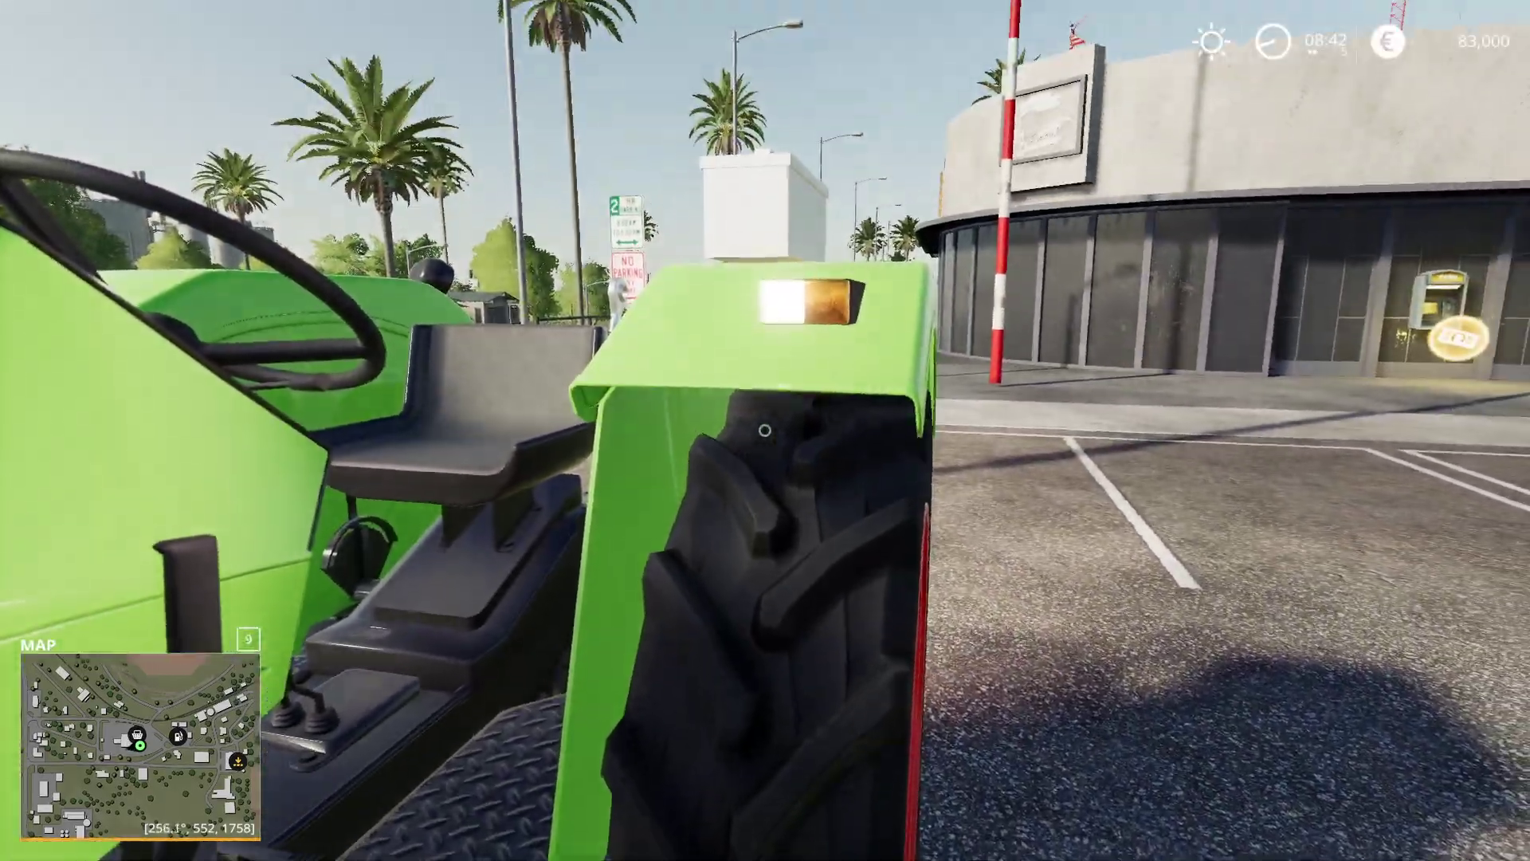
key(d)
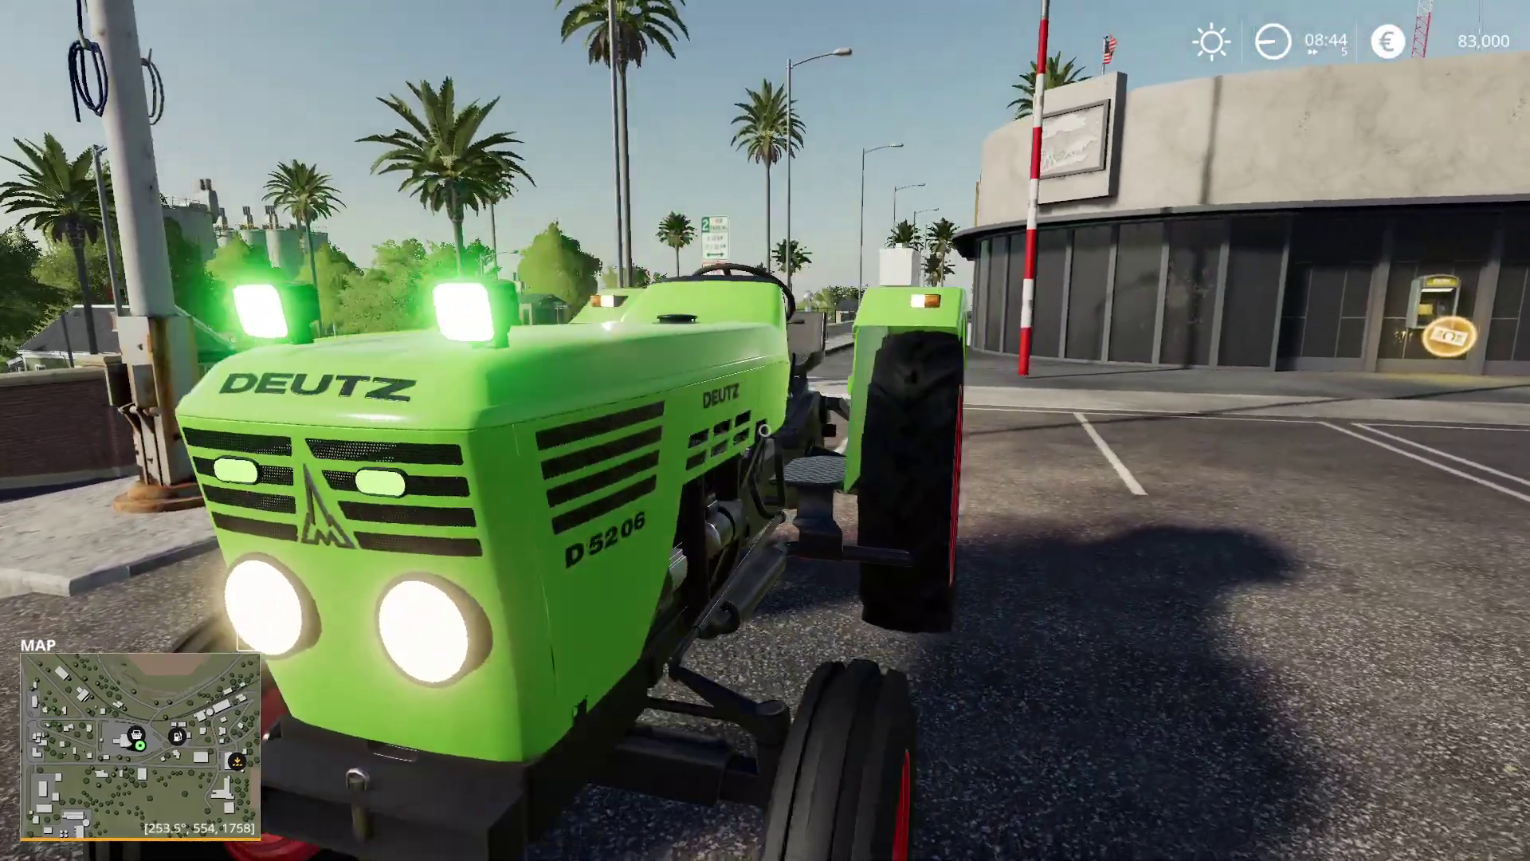
key(e)
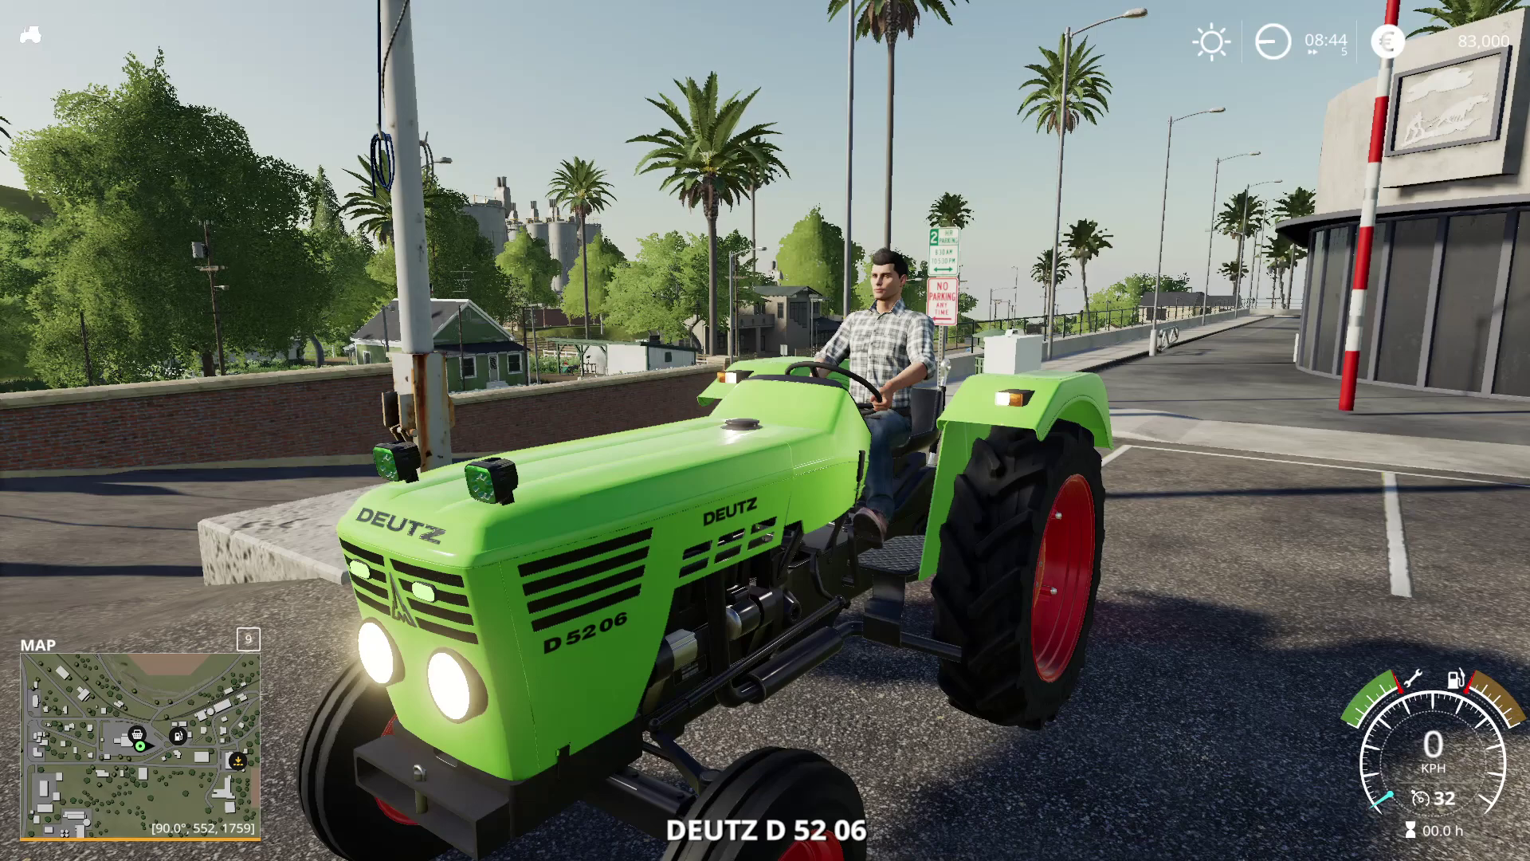
key(l)
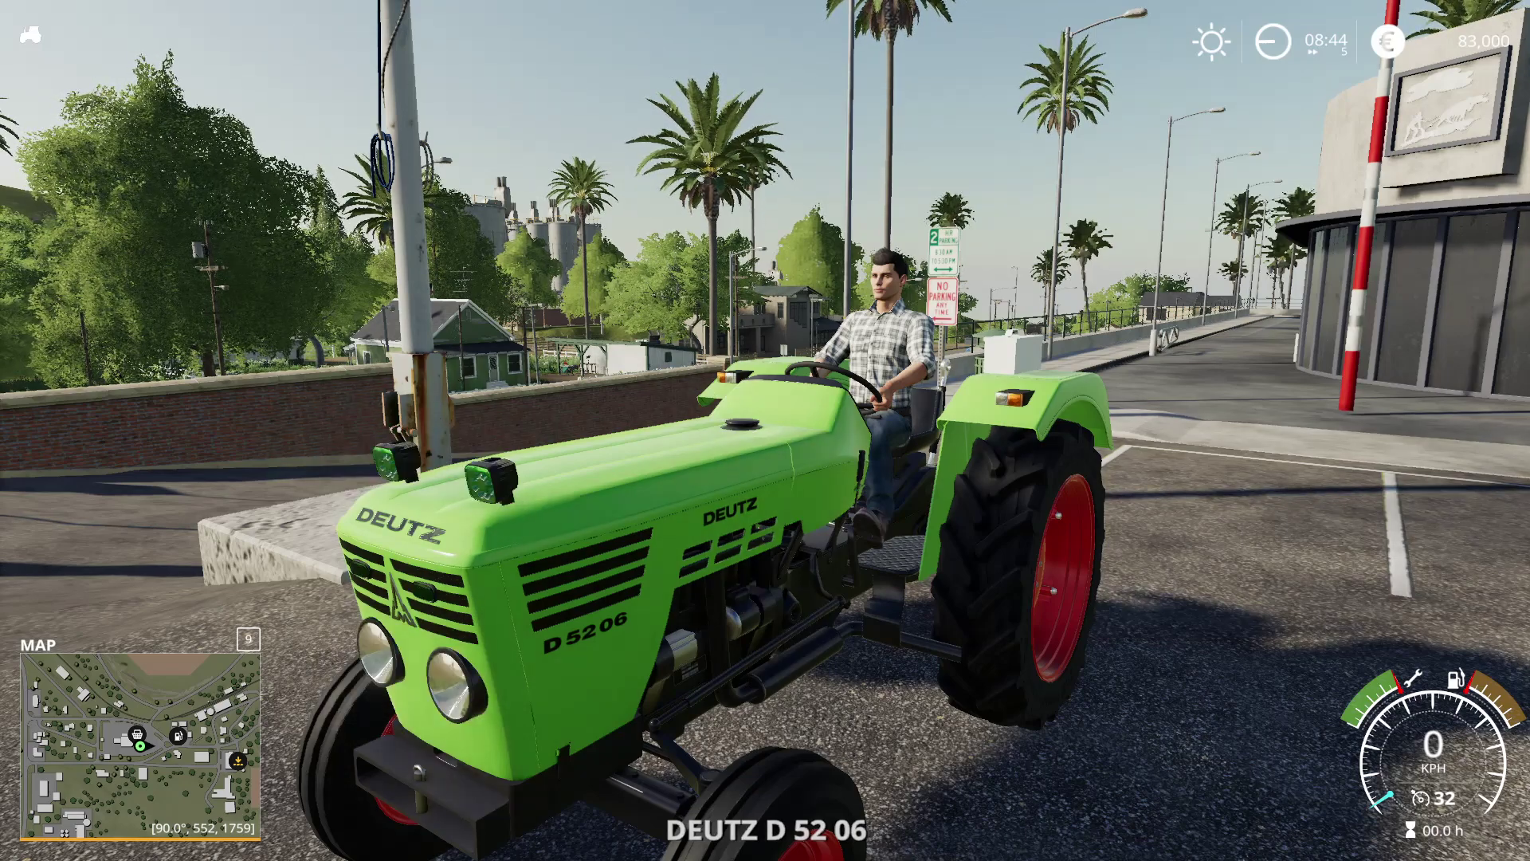
key(l)
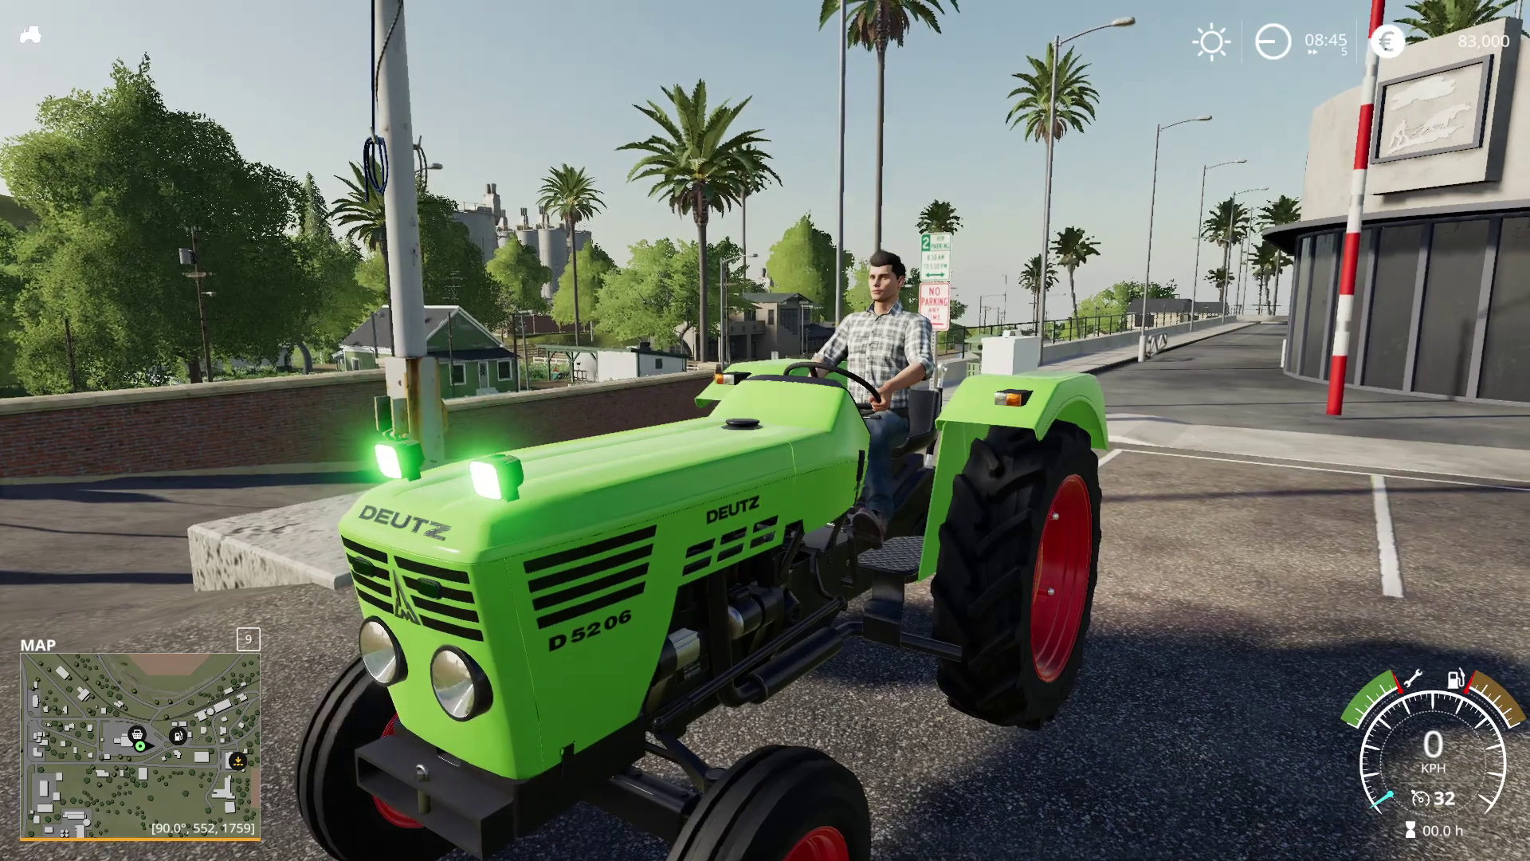
Get out of the tractor and examine the white toolbox mounted on the rear fender up close.
key(e)
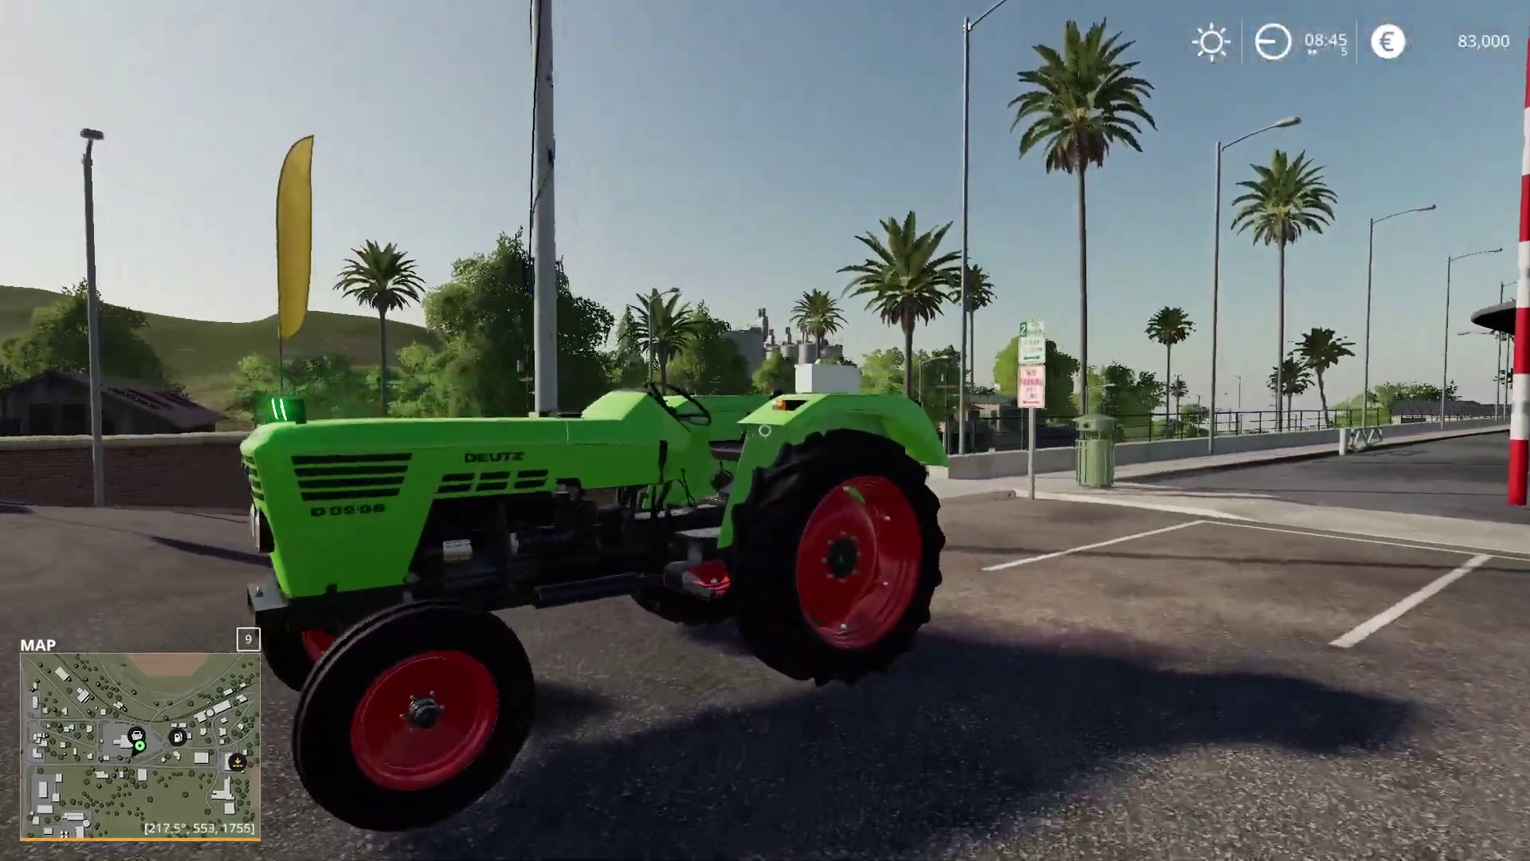
key(w)
key(space)
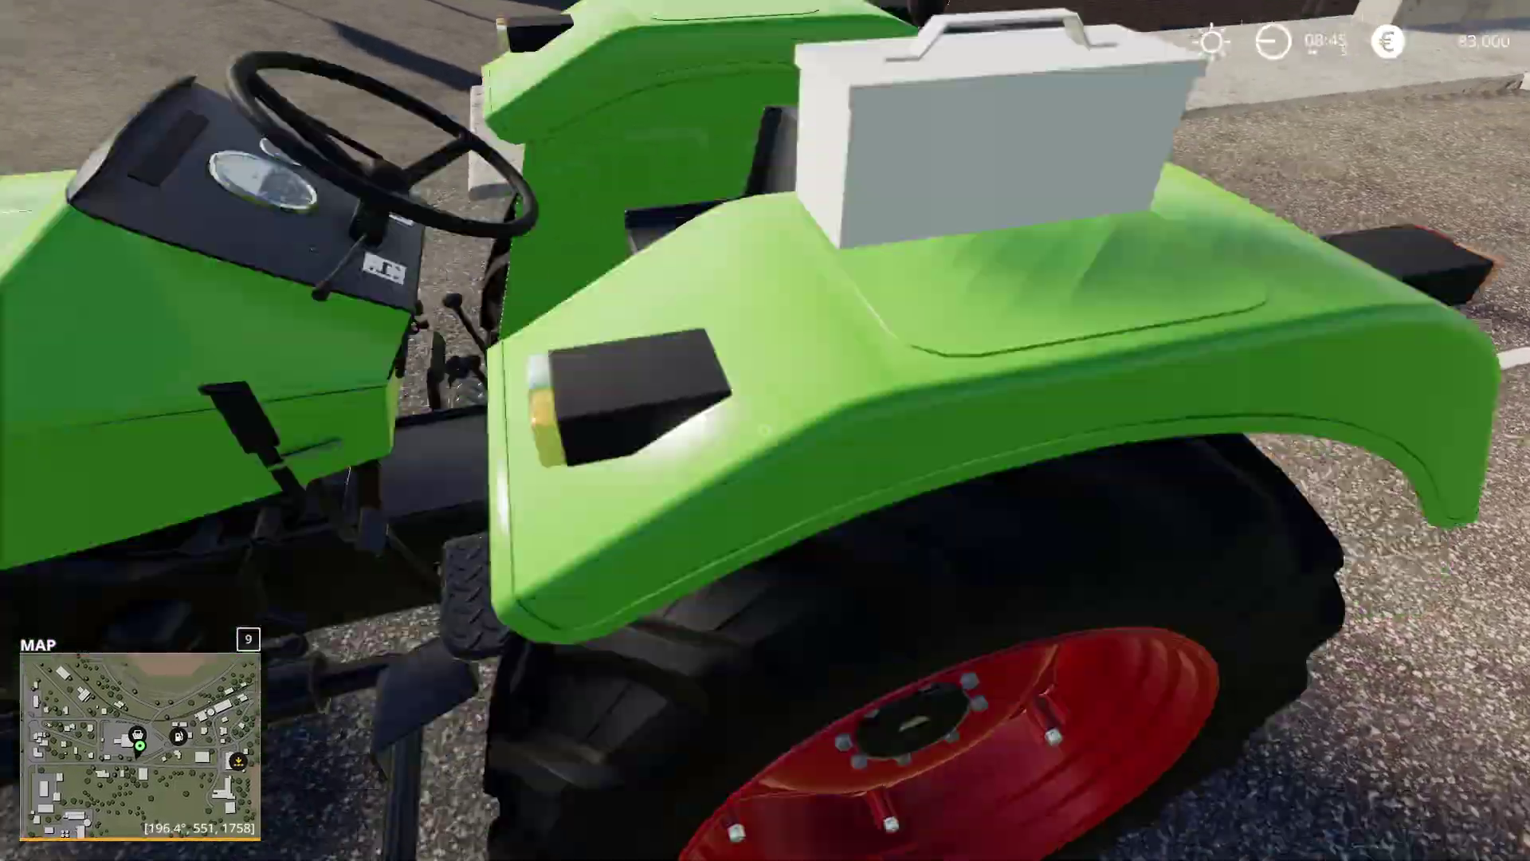
key(w)
key(a)
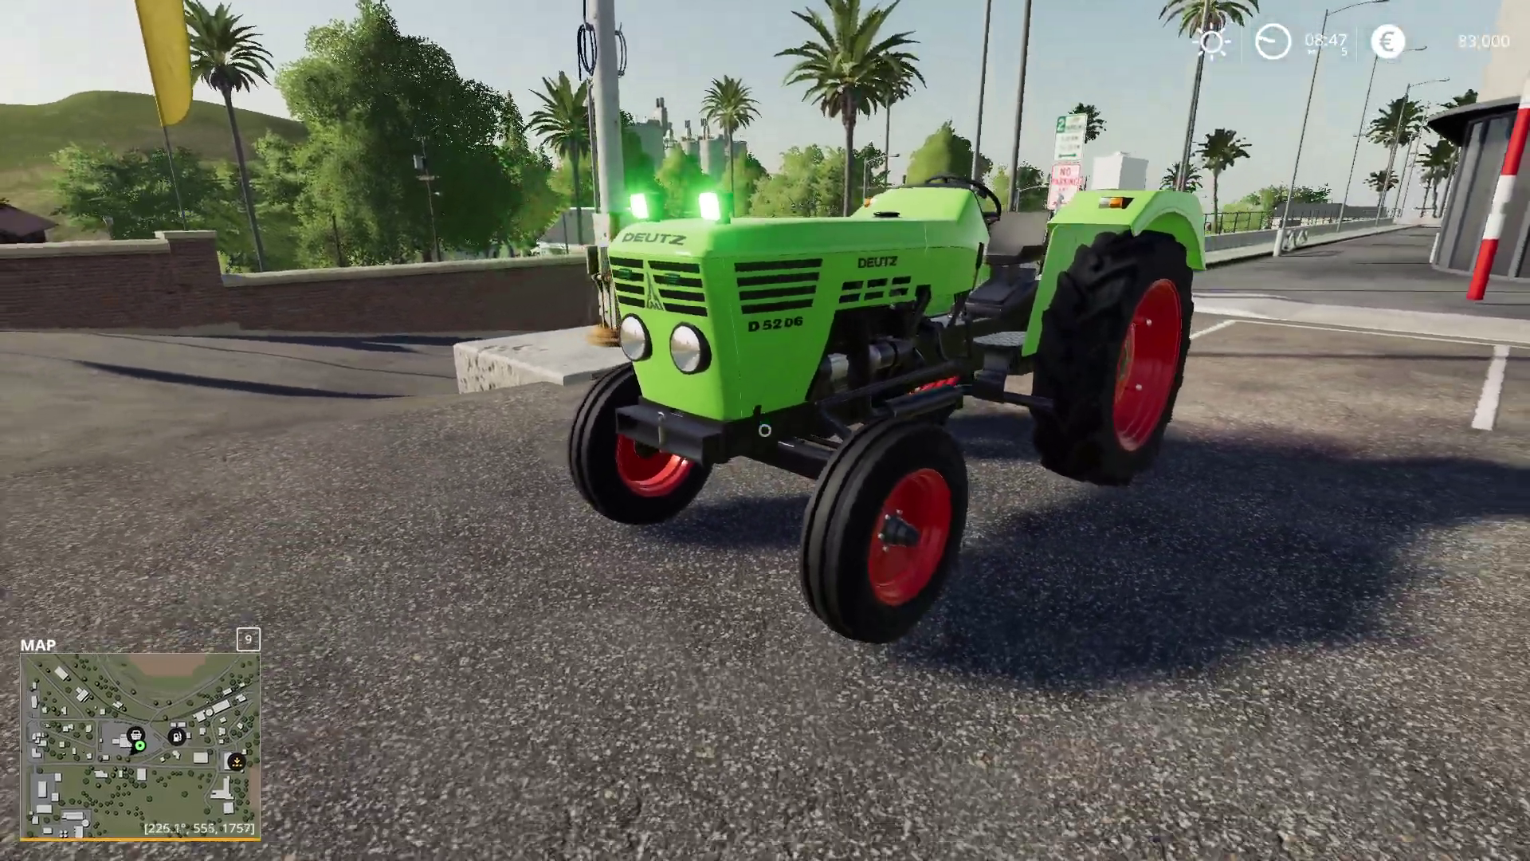
Walk around the Deutz to examine the lit hood work lights and the grille from both sides.
key(d)
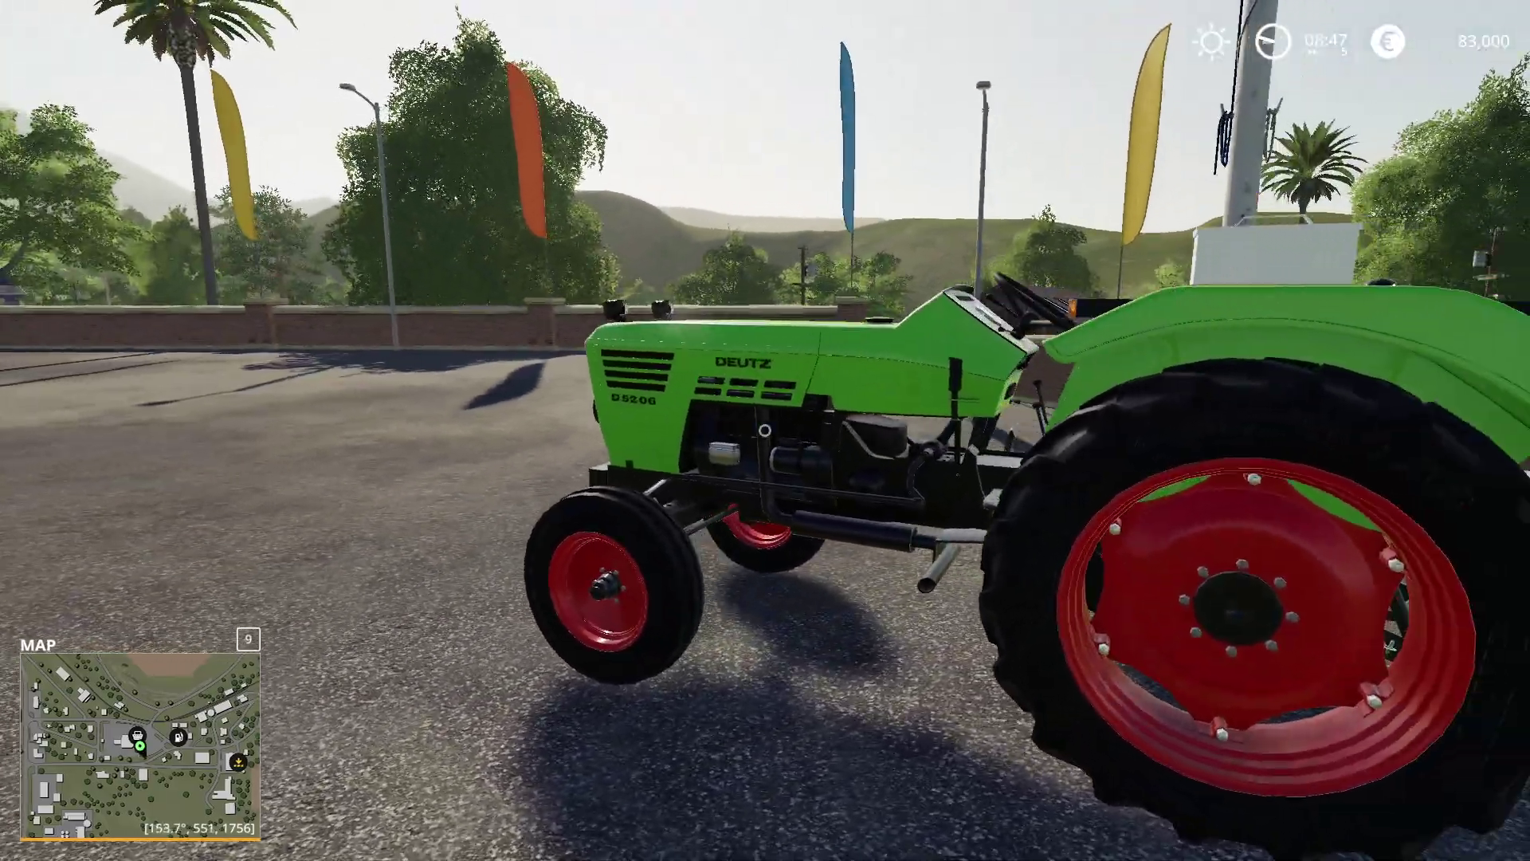
key(a)
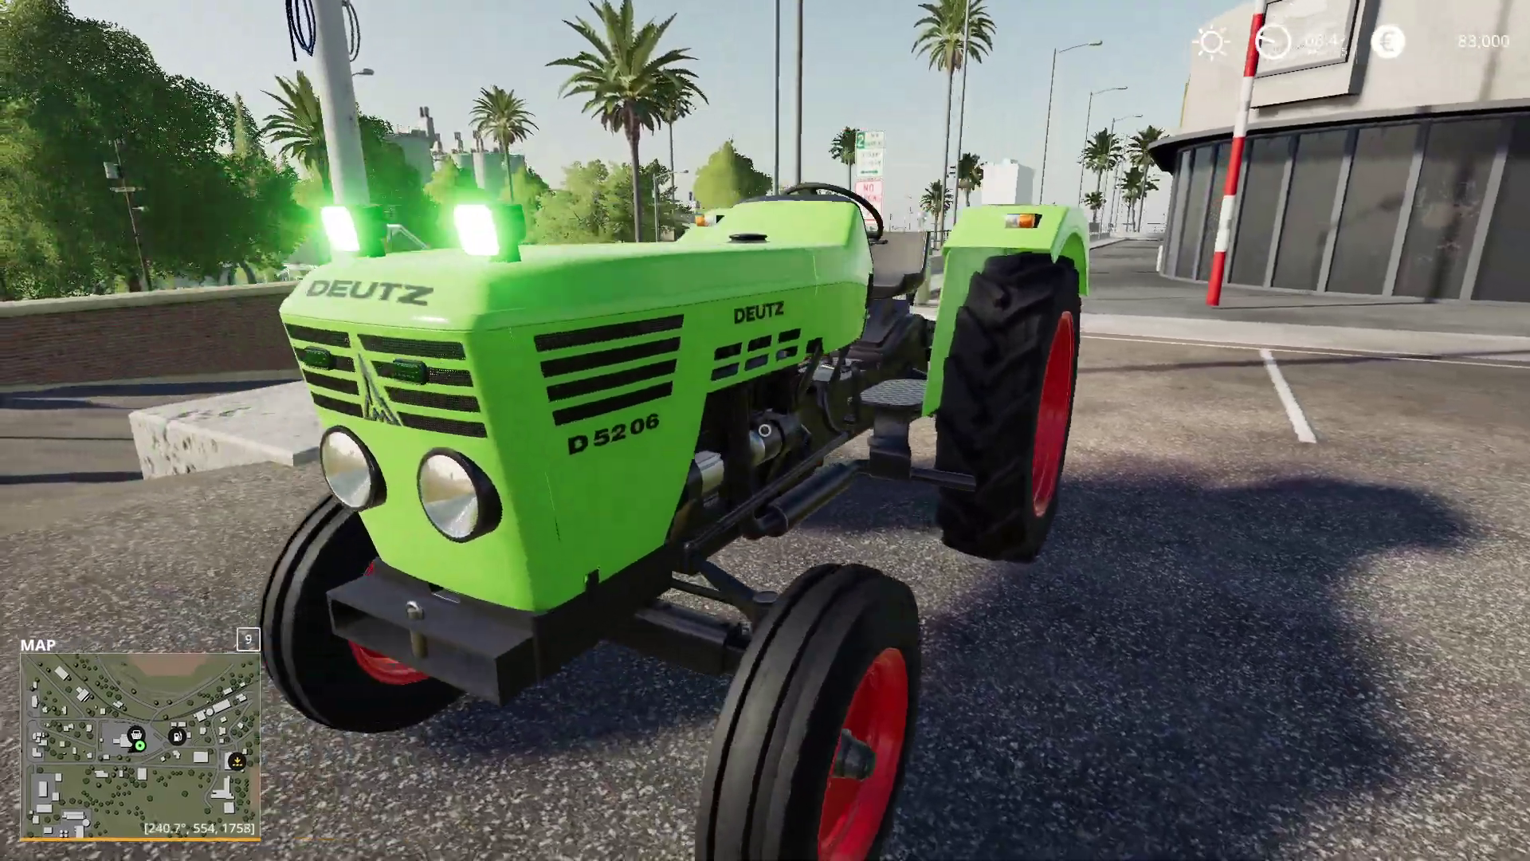
key(a)
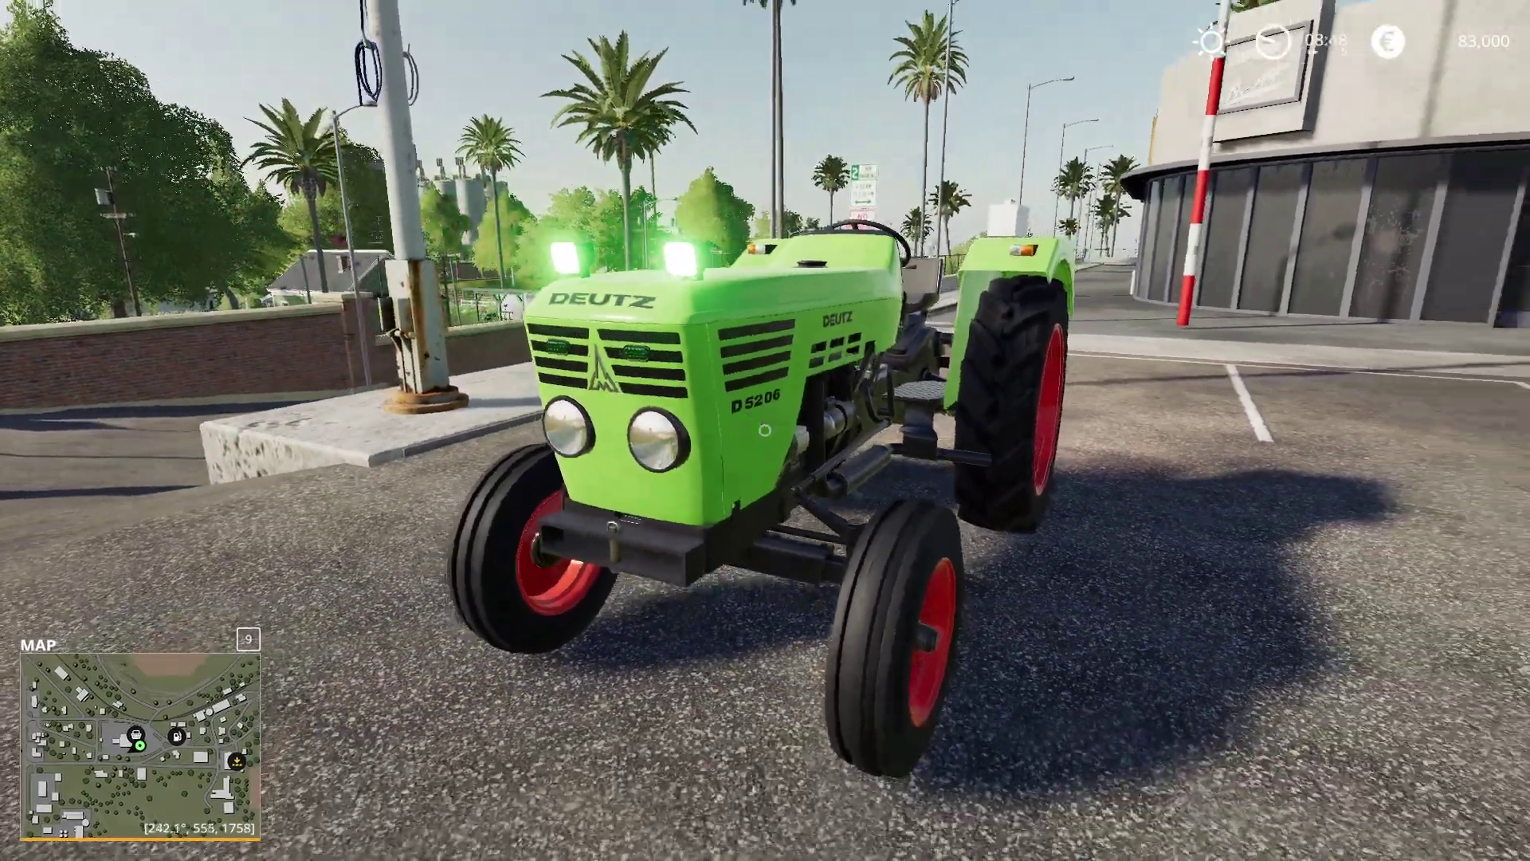
key(s)
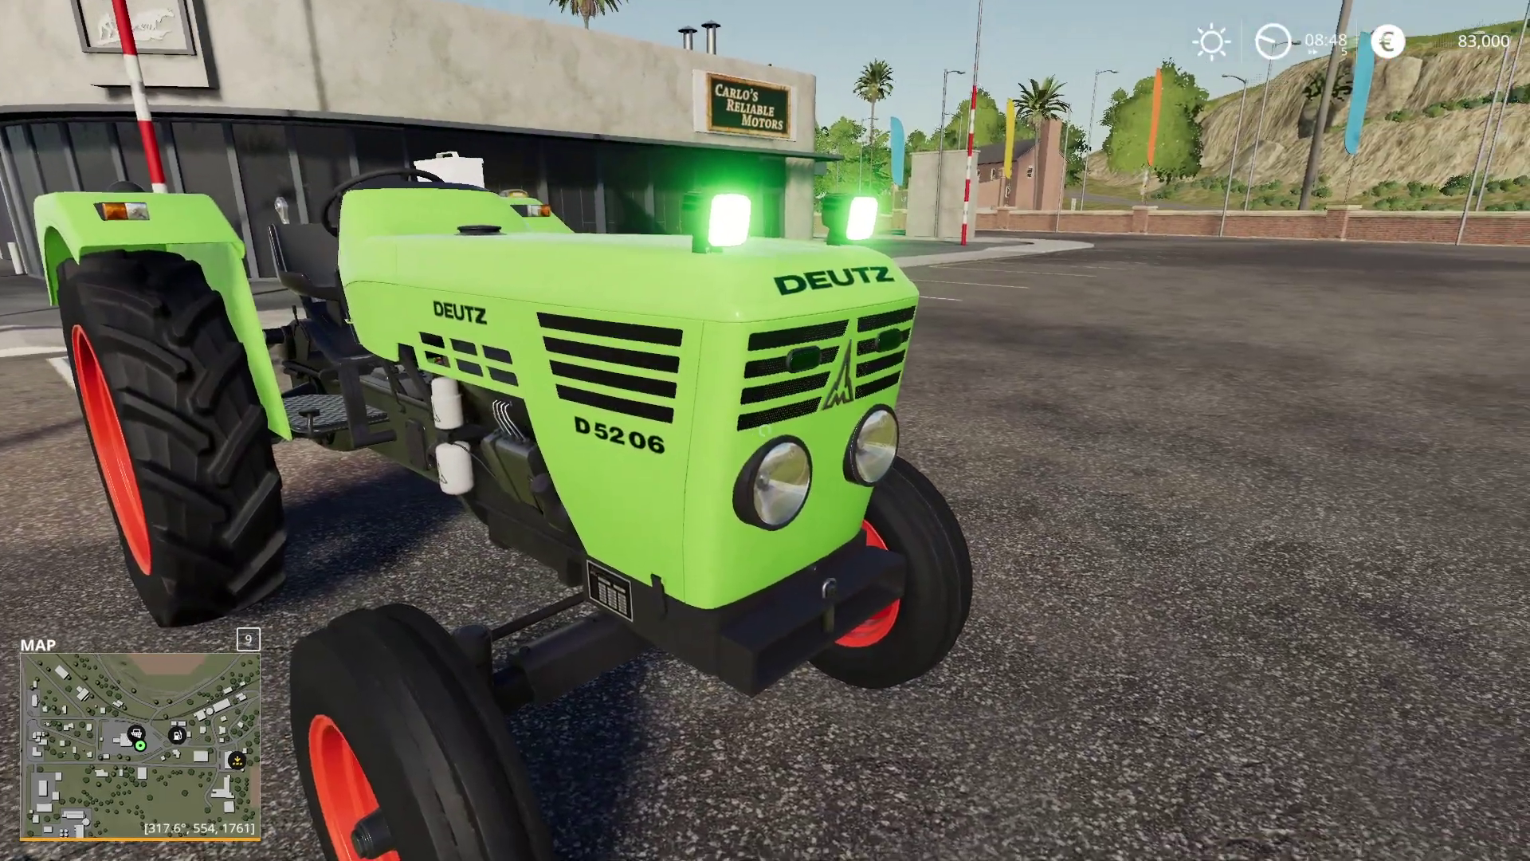